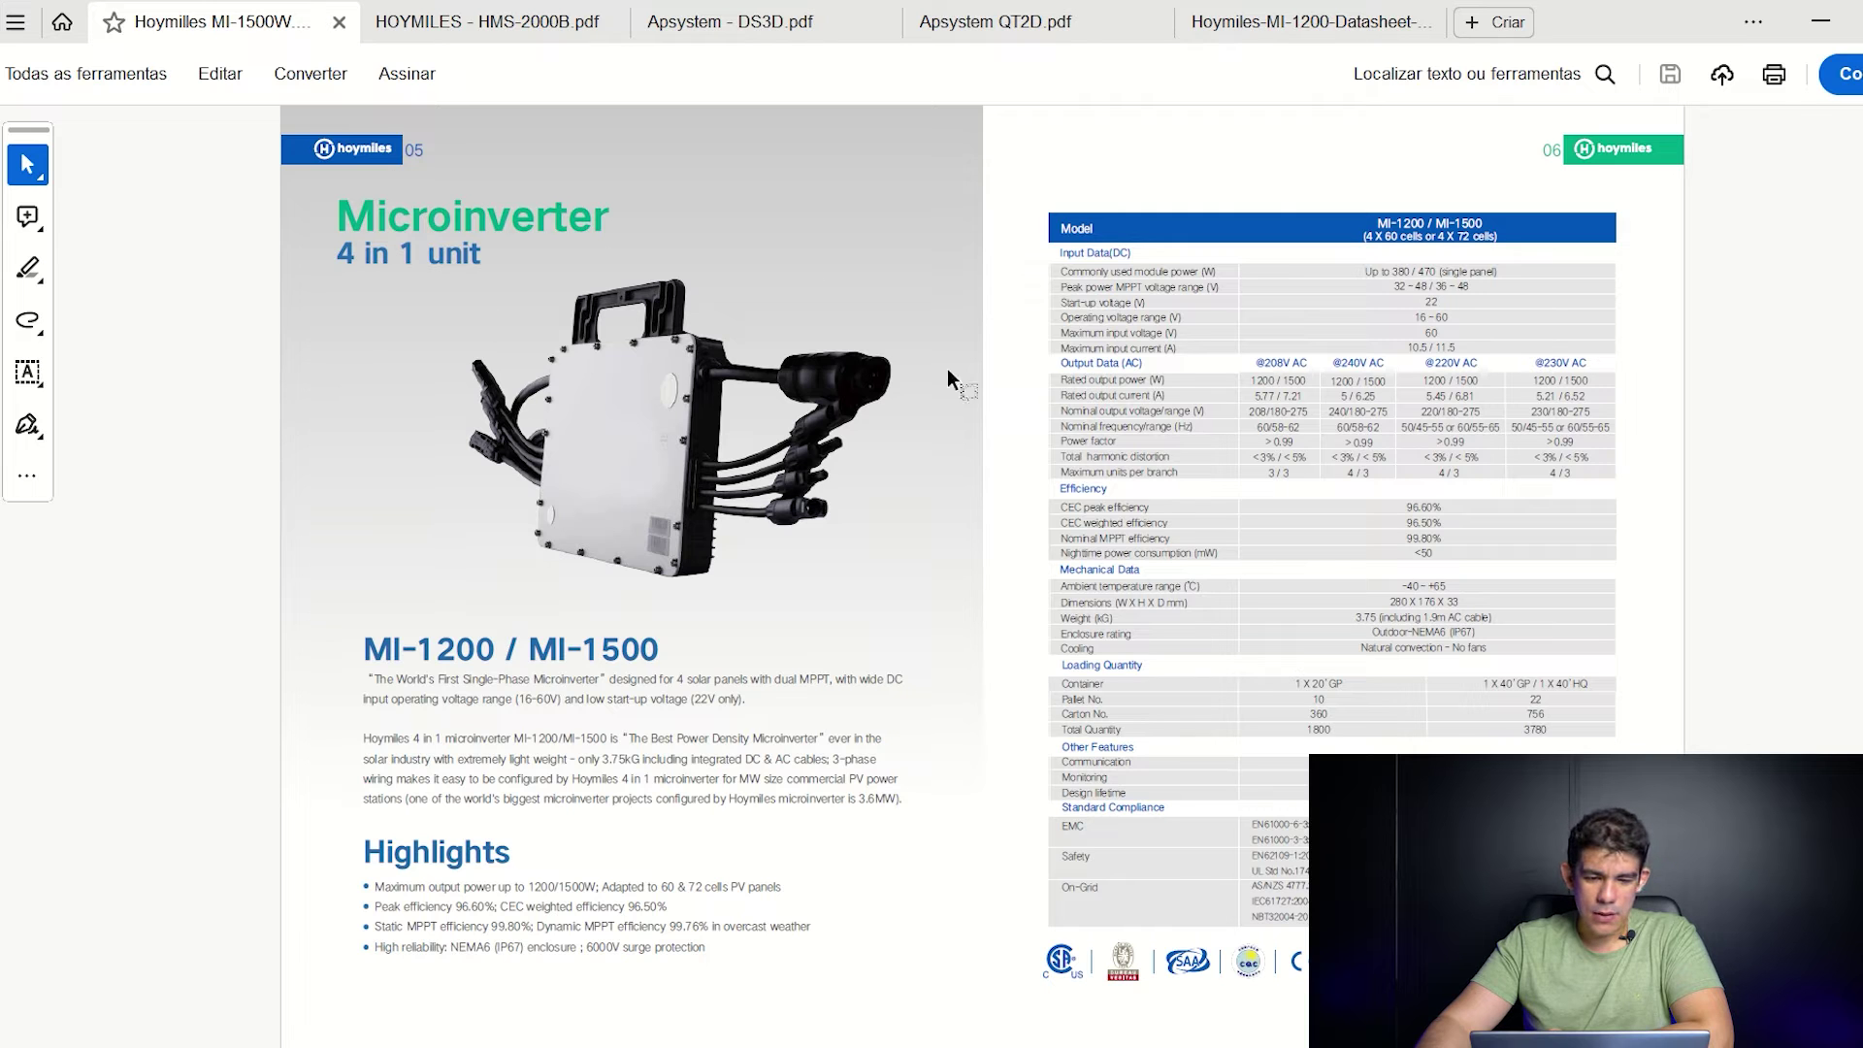
- Examine the model header and specification table in the Hoymiles MI-1200 / MI-1500 datasheet
{"action": "scroll", "coordinate": [947, 305], "scroll_direction": "up", "scroll_amount": 3, "text": "ctrl"}
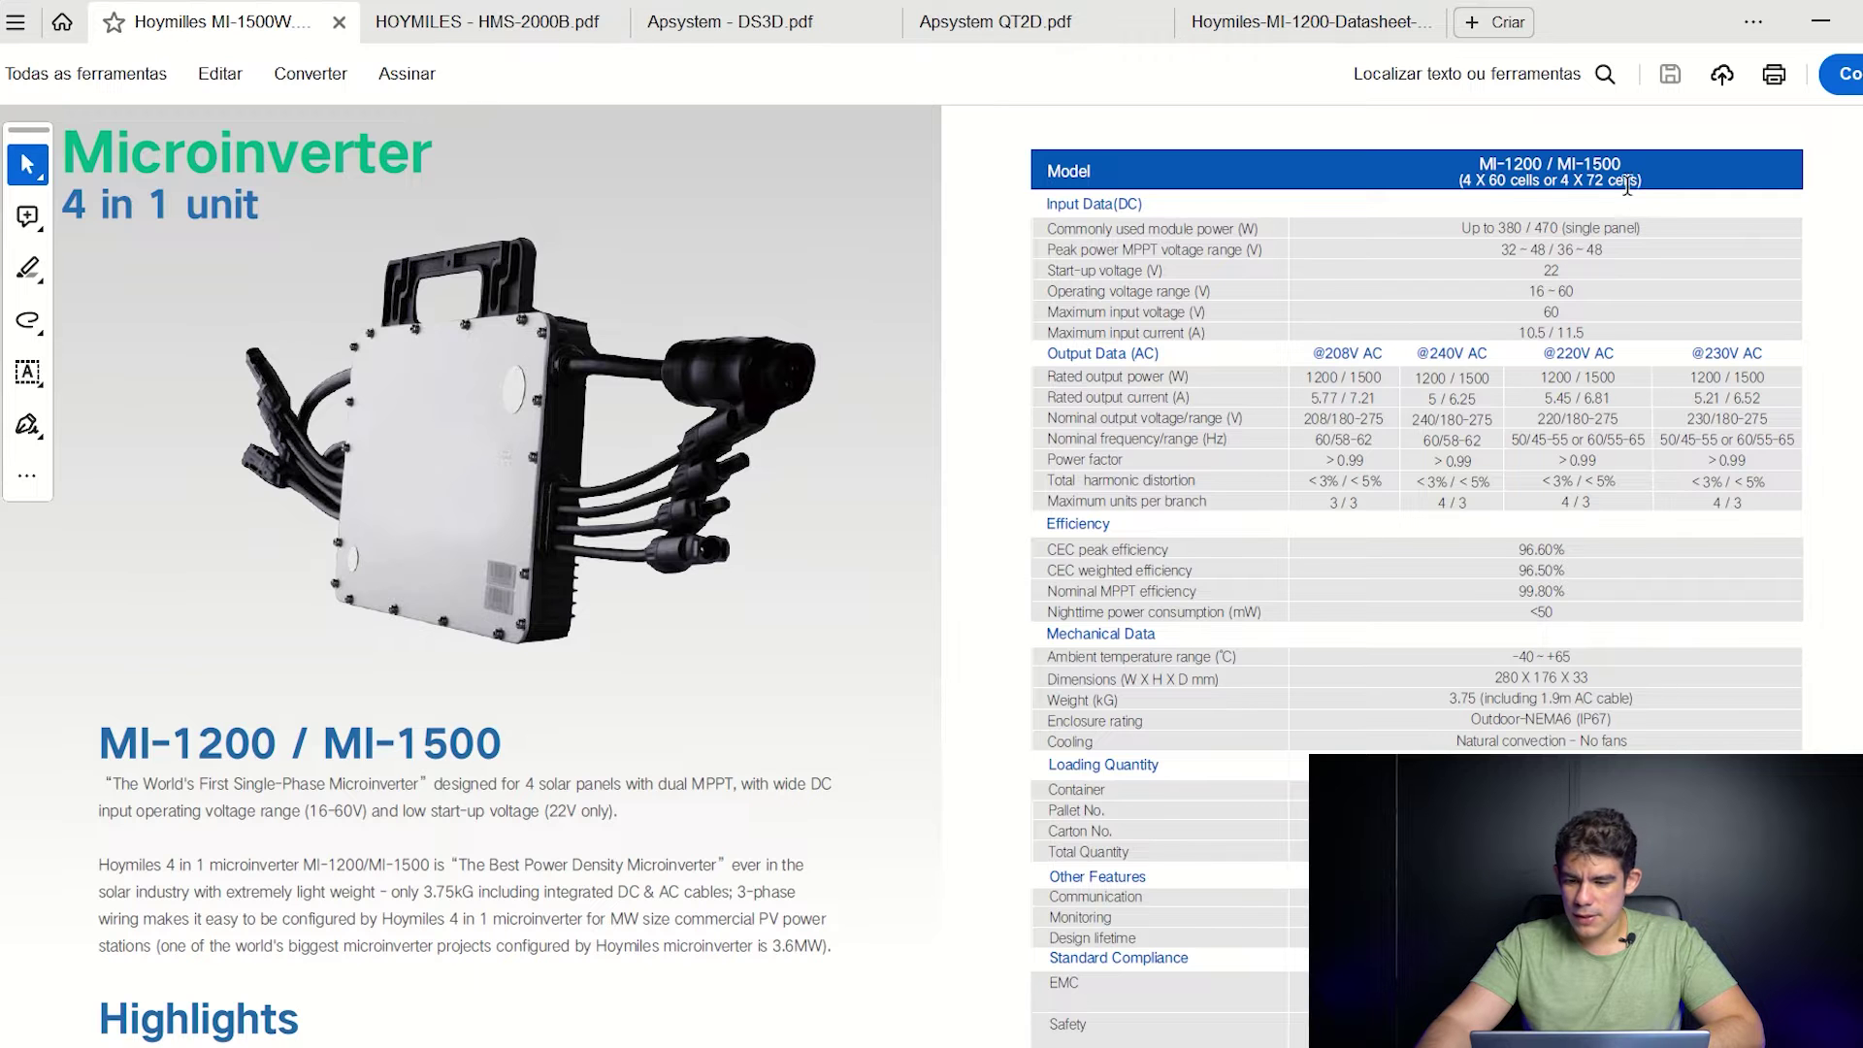
{"action": "scroll", "coordinate": [1630, 198], "scroll_direction": "up", "scroll_amount": 3, "text": "ctrl"}
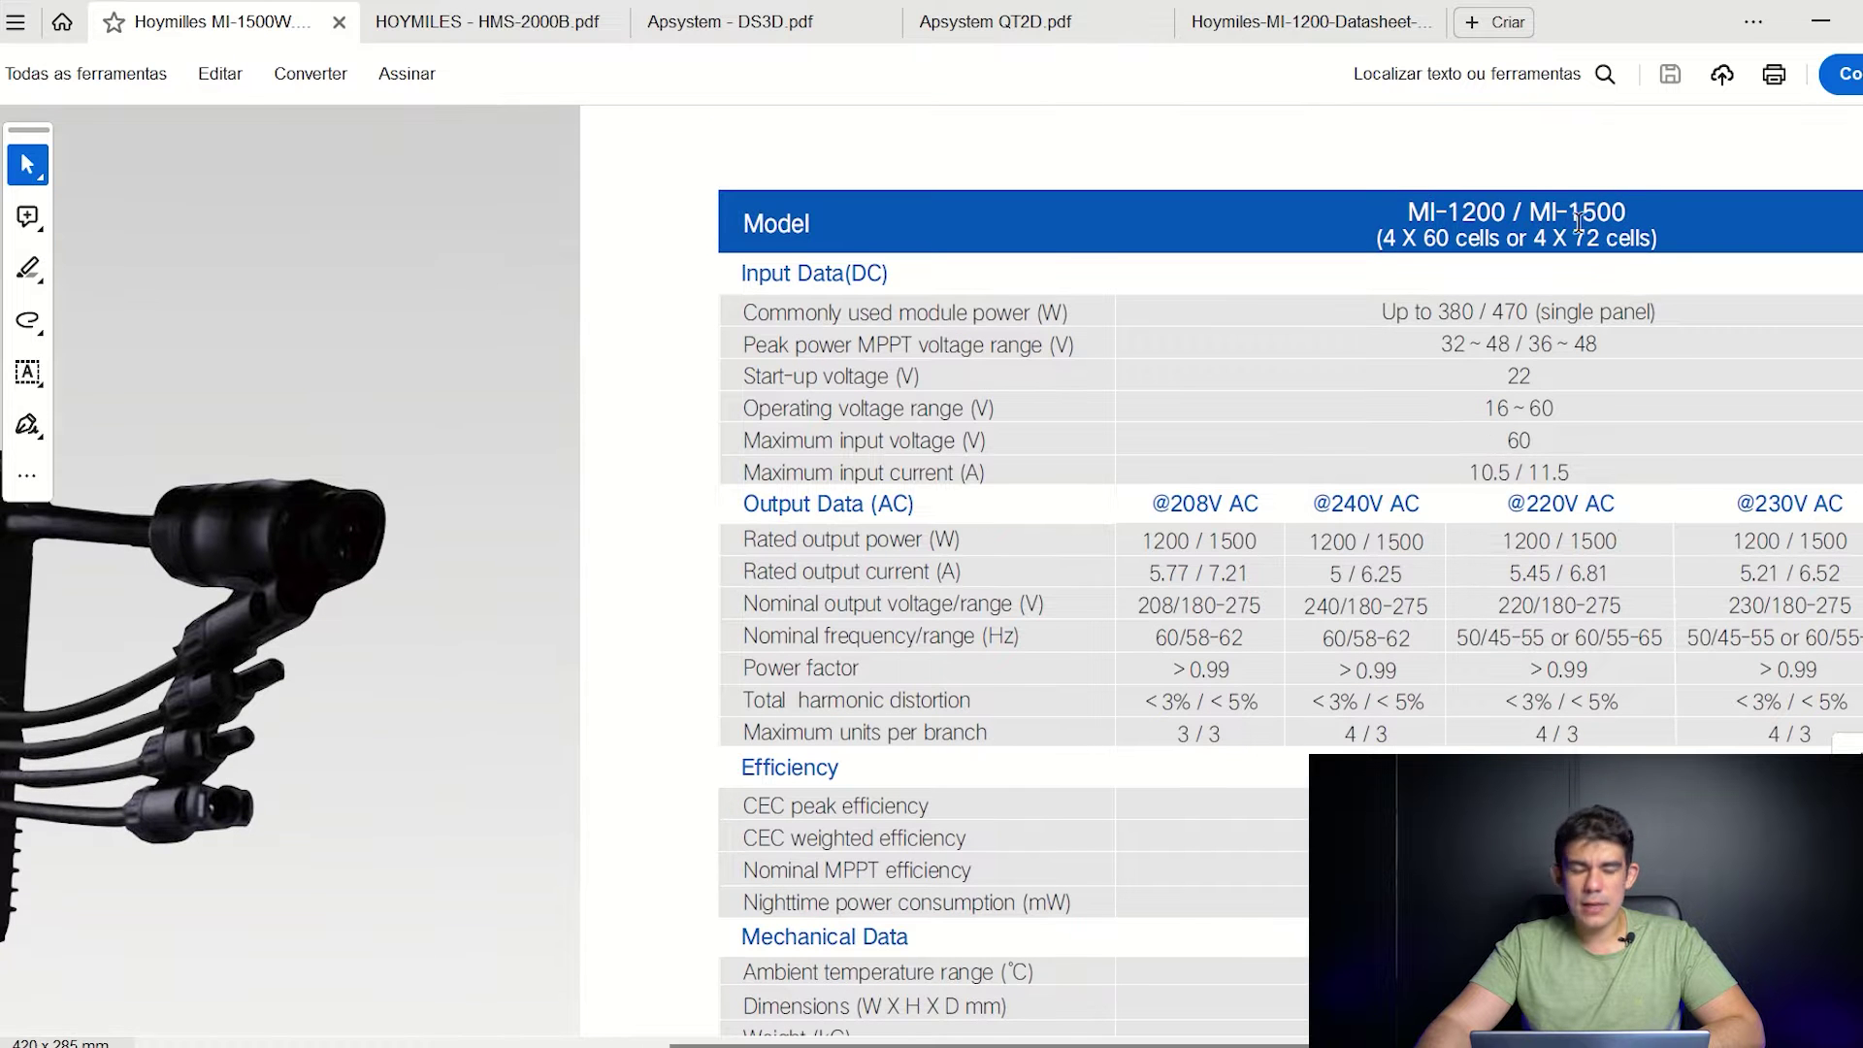
{"action": "scroll", "coordinate": [1510, 332], "scroll_direction": "up", "scroll_amount": 2}
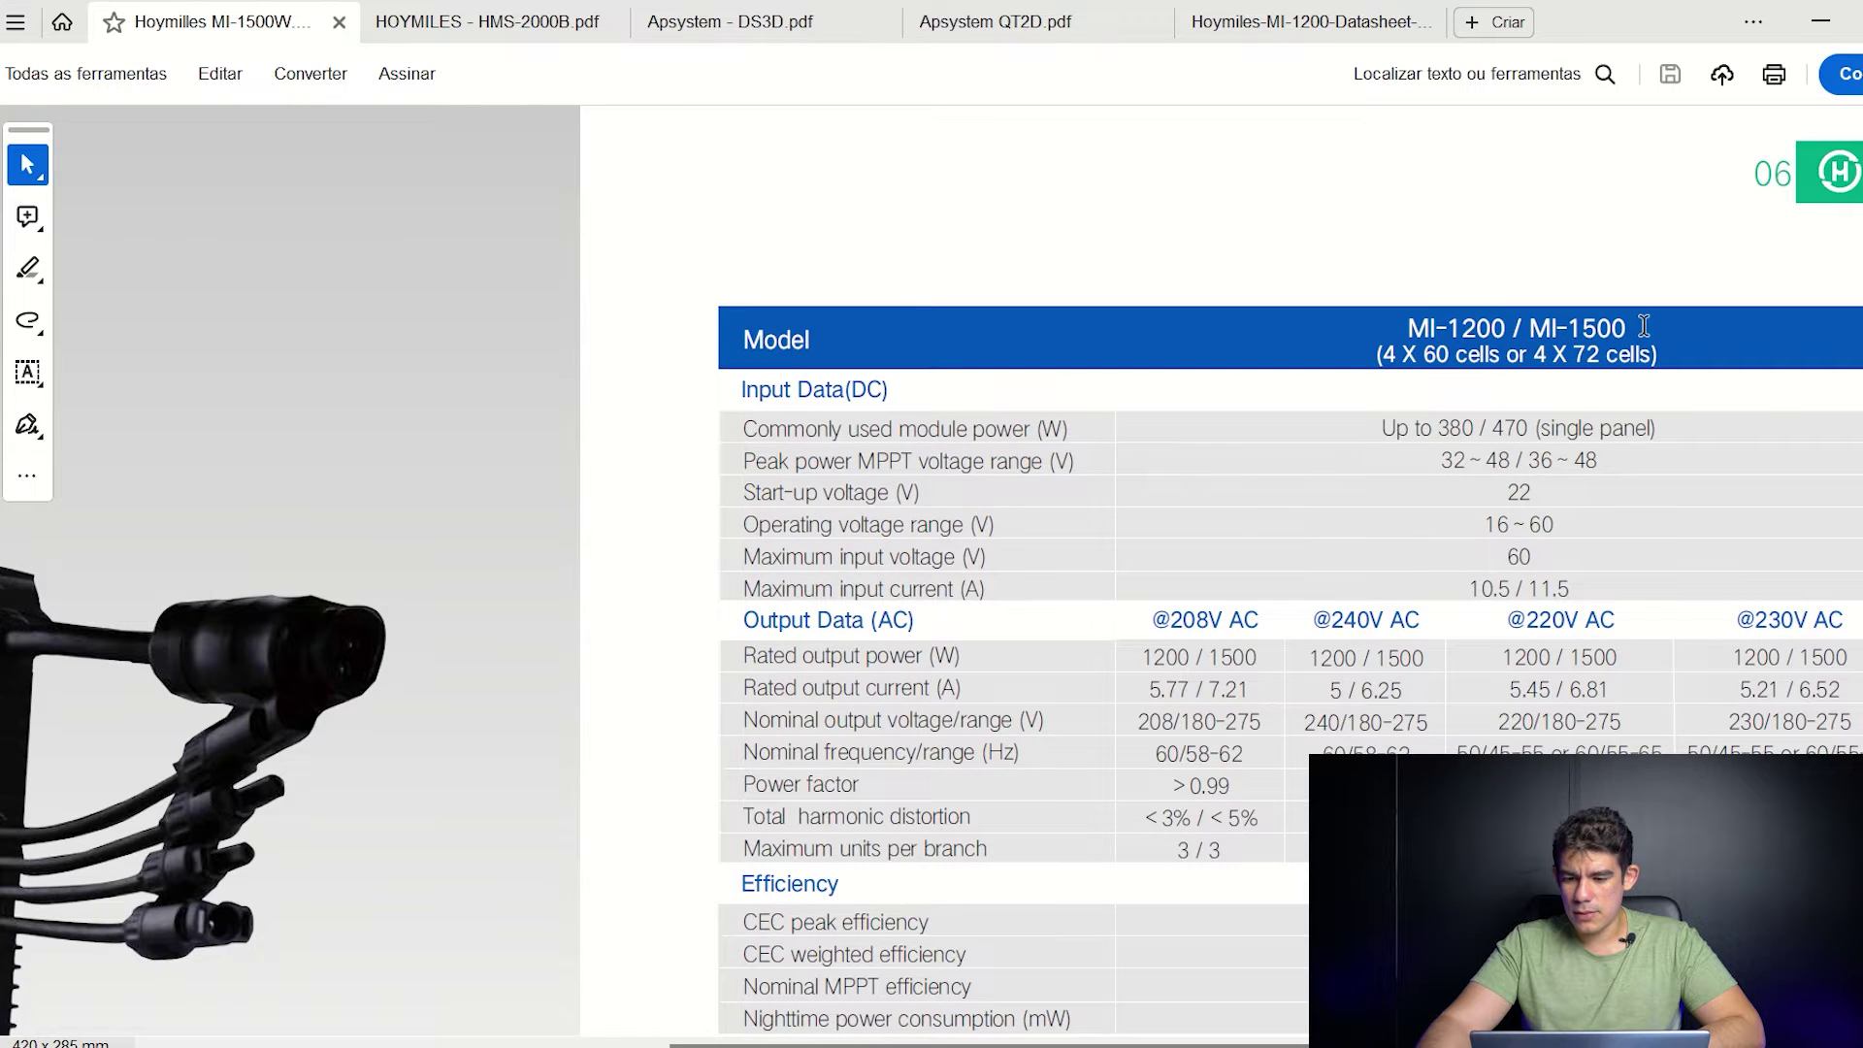
{"action": "scroll", "coordinate": [1569, 379], "scroll_direction": "down", "scroll_amount": 2, "text": "ctrl"}
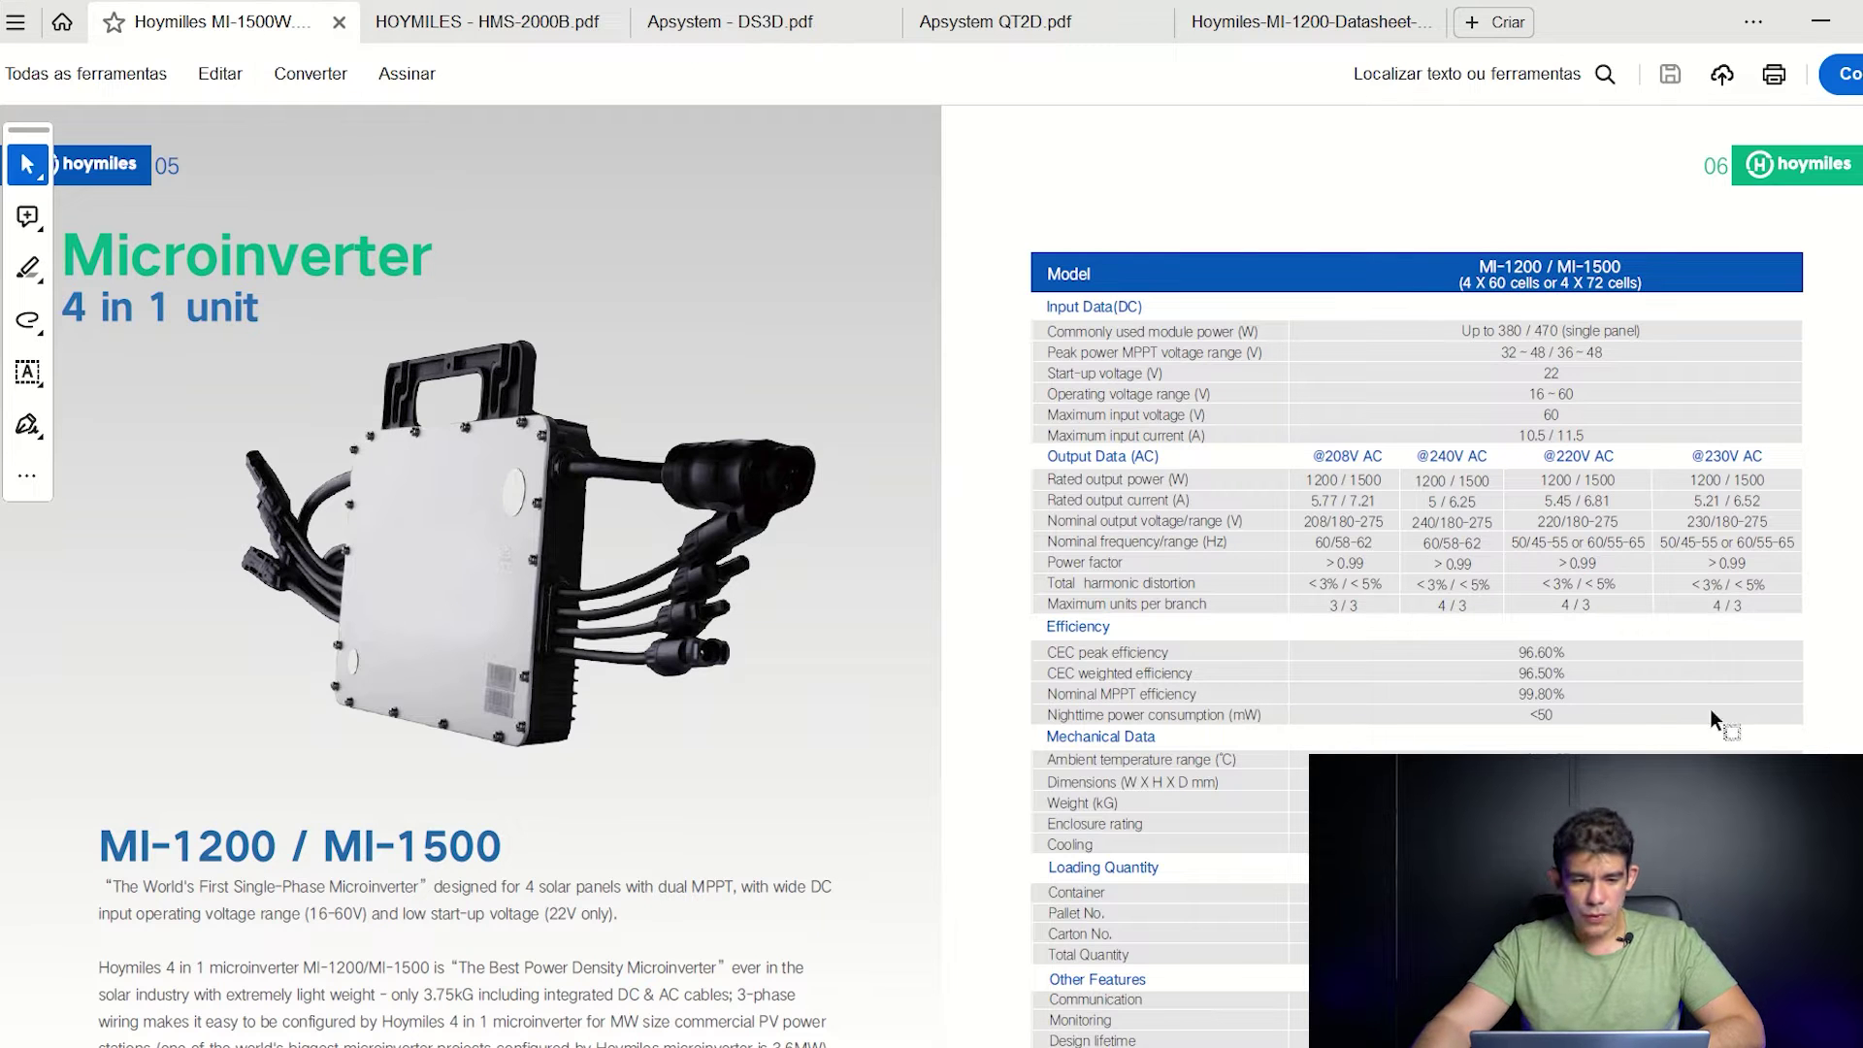
- Open the Hoymiles HMS-2000B datasheet and review the technical specifications, including the HMS-2000B-4T model and the maximum short-circuit input current
{"action": "left_click", "coordinate": [476, 21]}
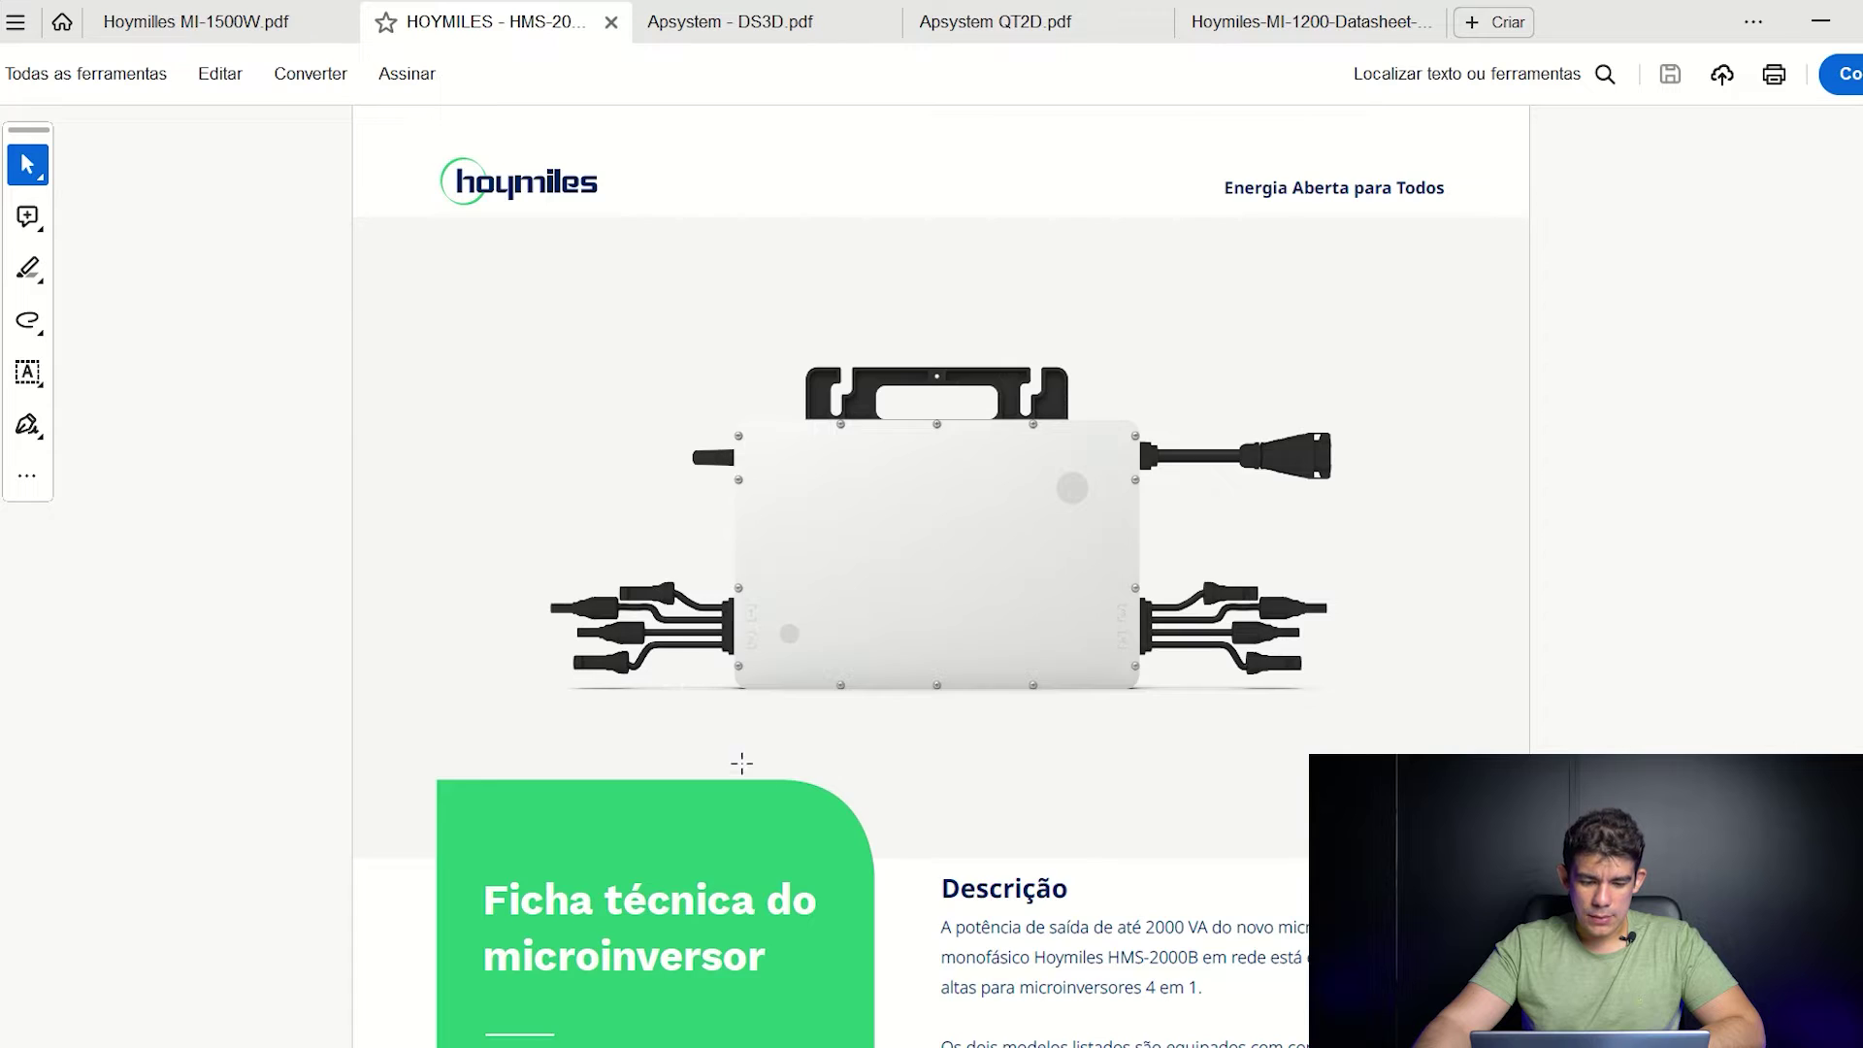
{"action": "scroll", "coordinate": [763, 782], "scroll_direction": "down", "scroll_amount": 15}
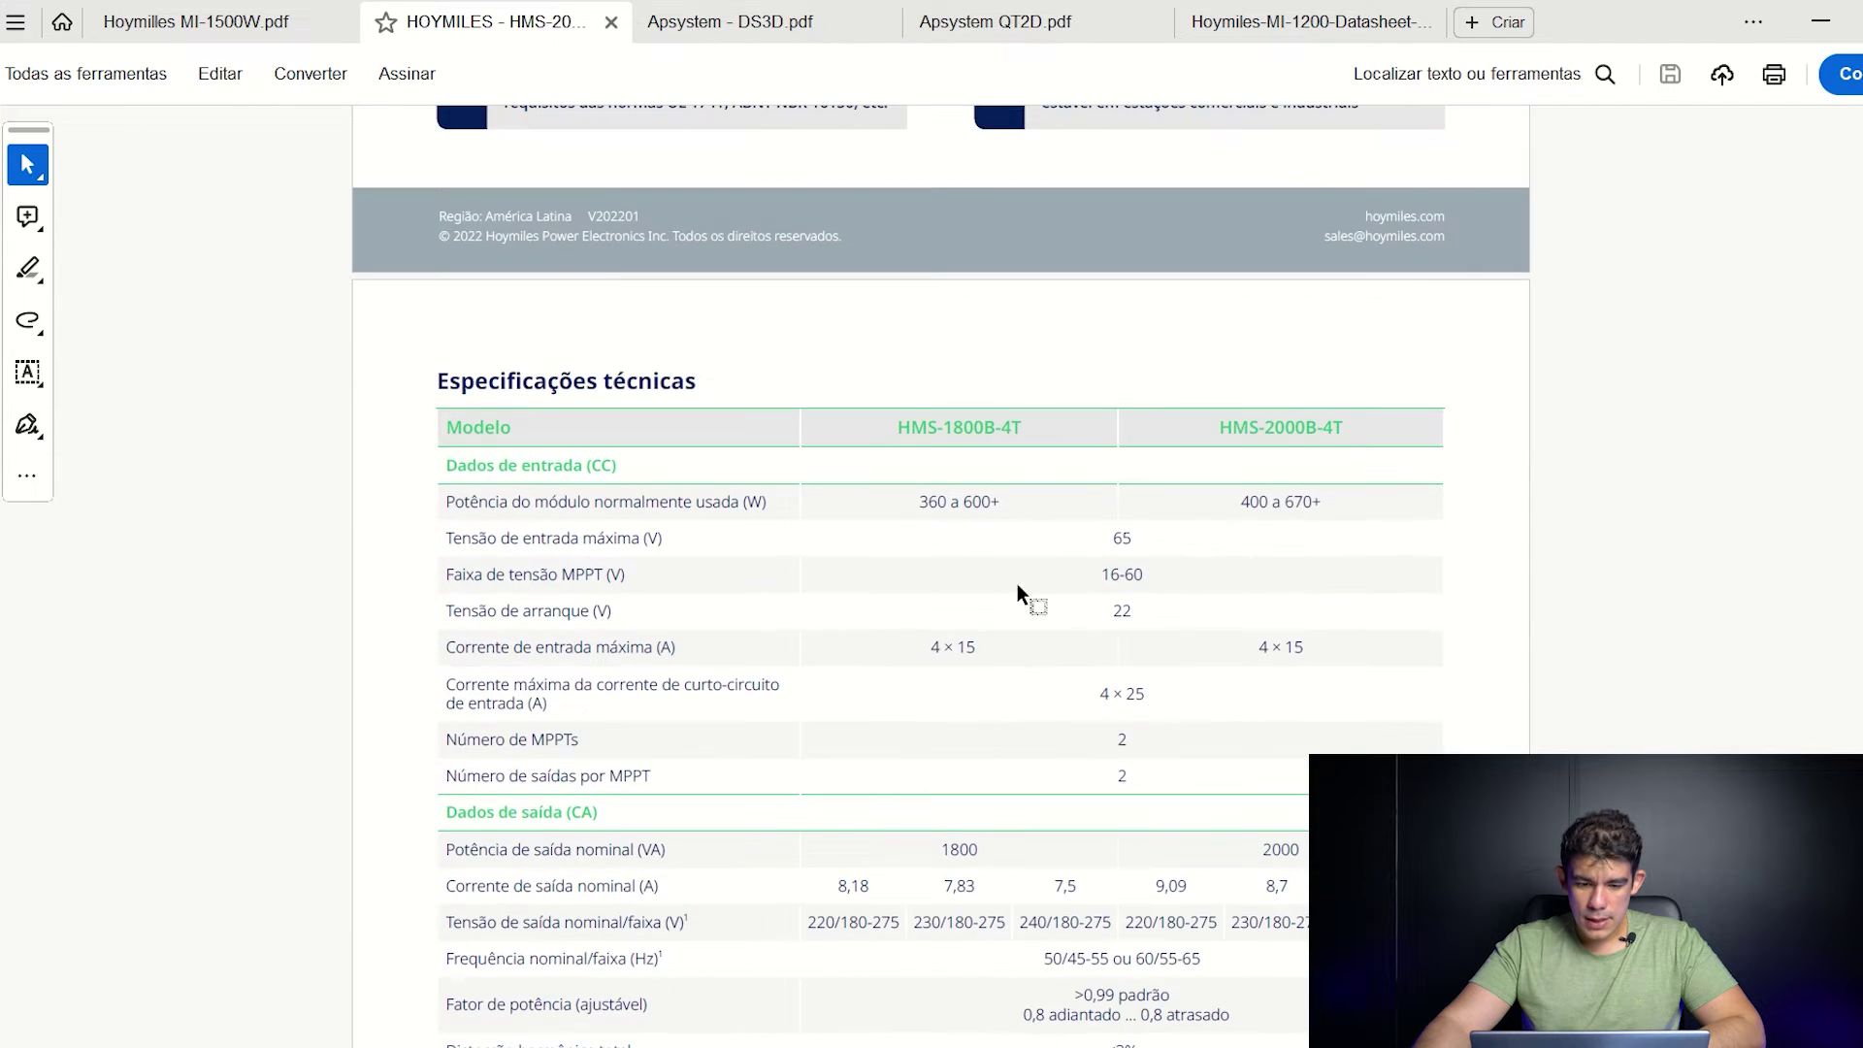
{"action": "scroll", "coordinate": [997, 482], "scroll_direction": "up", "scroll_amount": 1, "text": "ctrl"}
{"action": "mouse_move", "coordinate": [1352, 418]}
{"action": "left_mouse_down"}
{"action": "mouse_move", "coordinate": [1451, 417]}
{"action": "mouse_move", "coordinate": [1287, 419]}
{"action": "mouse_move", "coordinate": [1357, 419]}
{"action": "left_mouse_up"}
{"action": "scroll", "coordinate": [1275, 608], "scroll_direction": "down", "scroll_amount": 2}
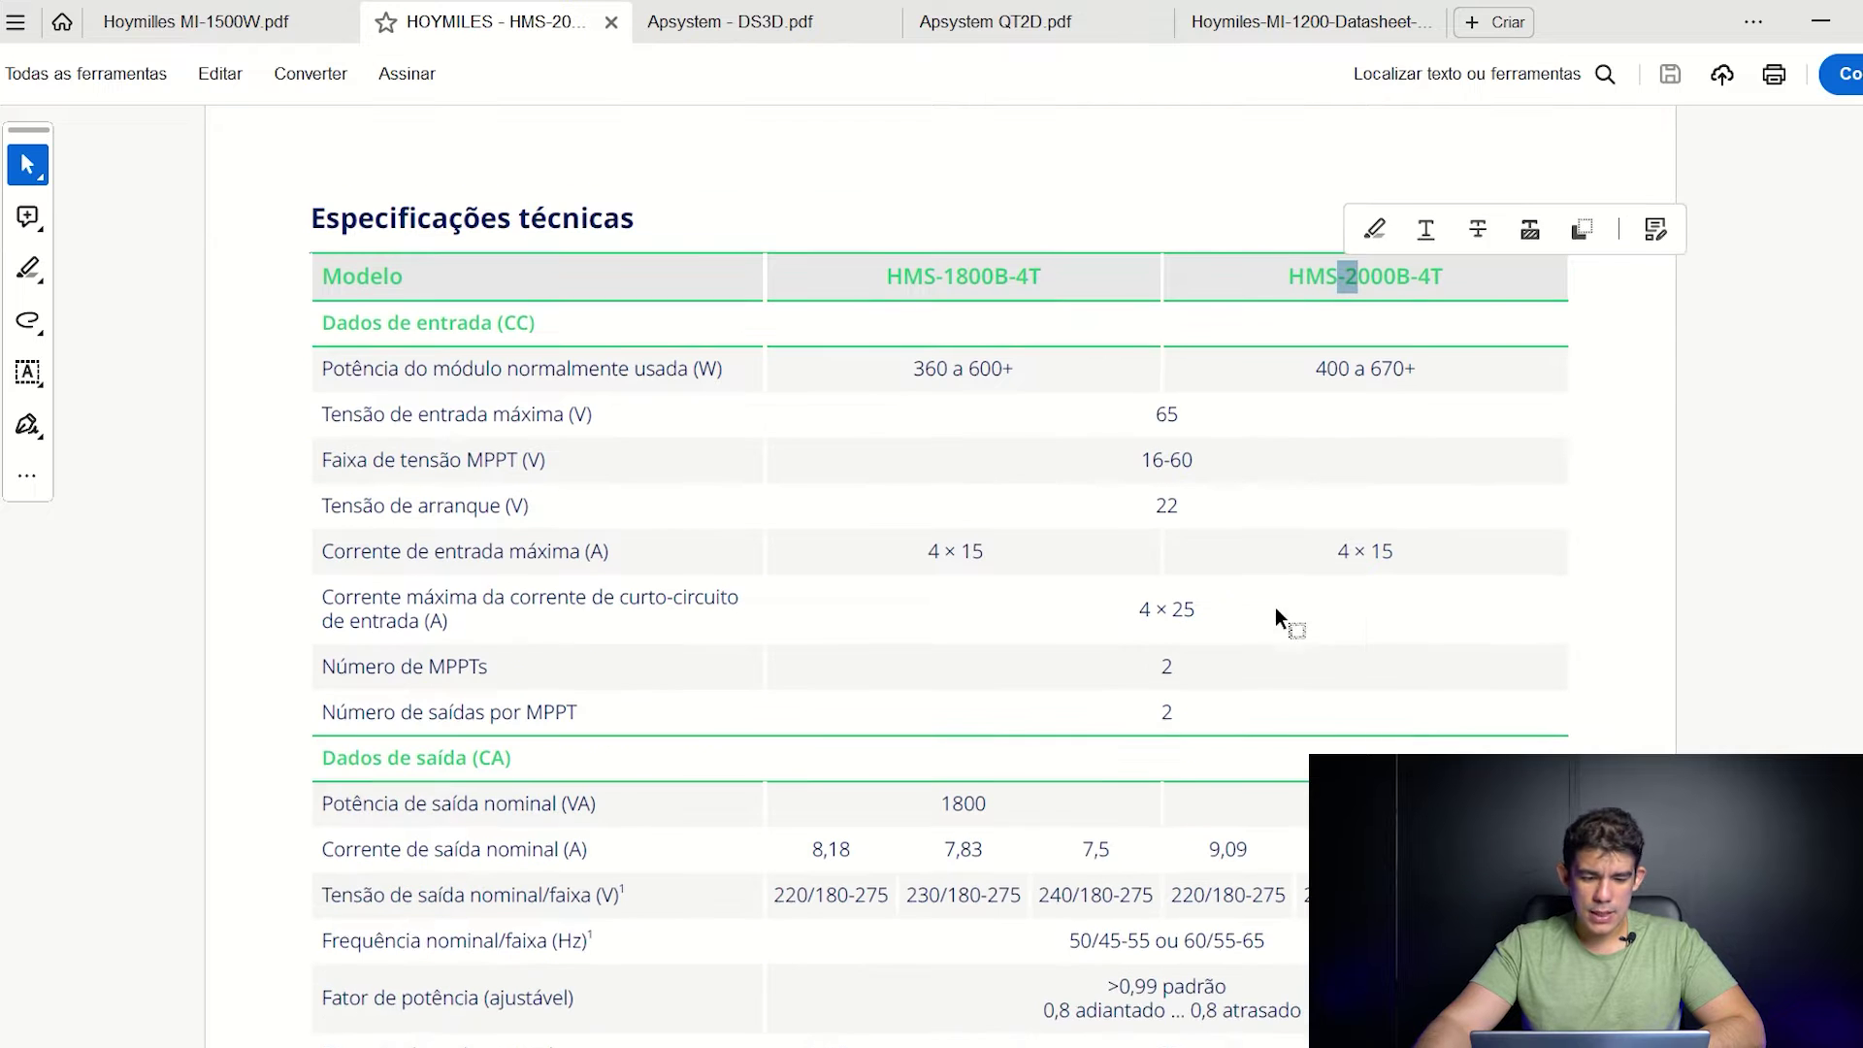
{"action": "left_click", "coordinate": [1123, 579]}
{"action": "left_click_drag", "start_coordinate": [1158, 582], "coordinate": [1137, 590]}
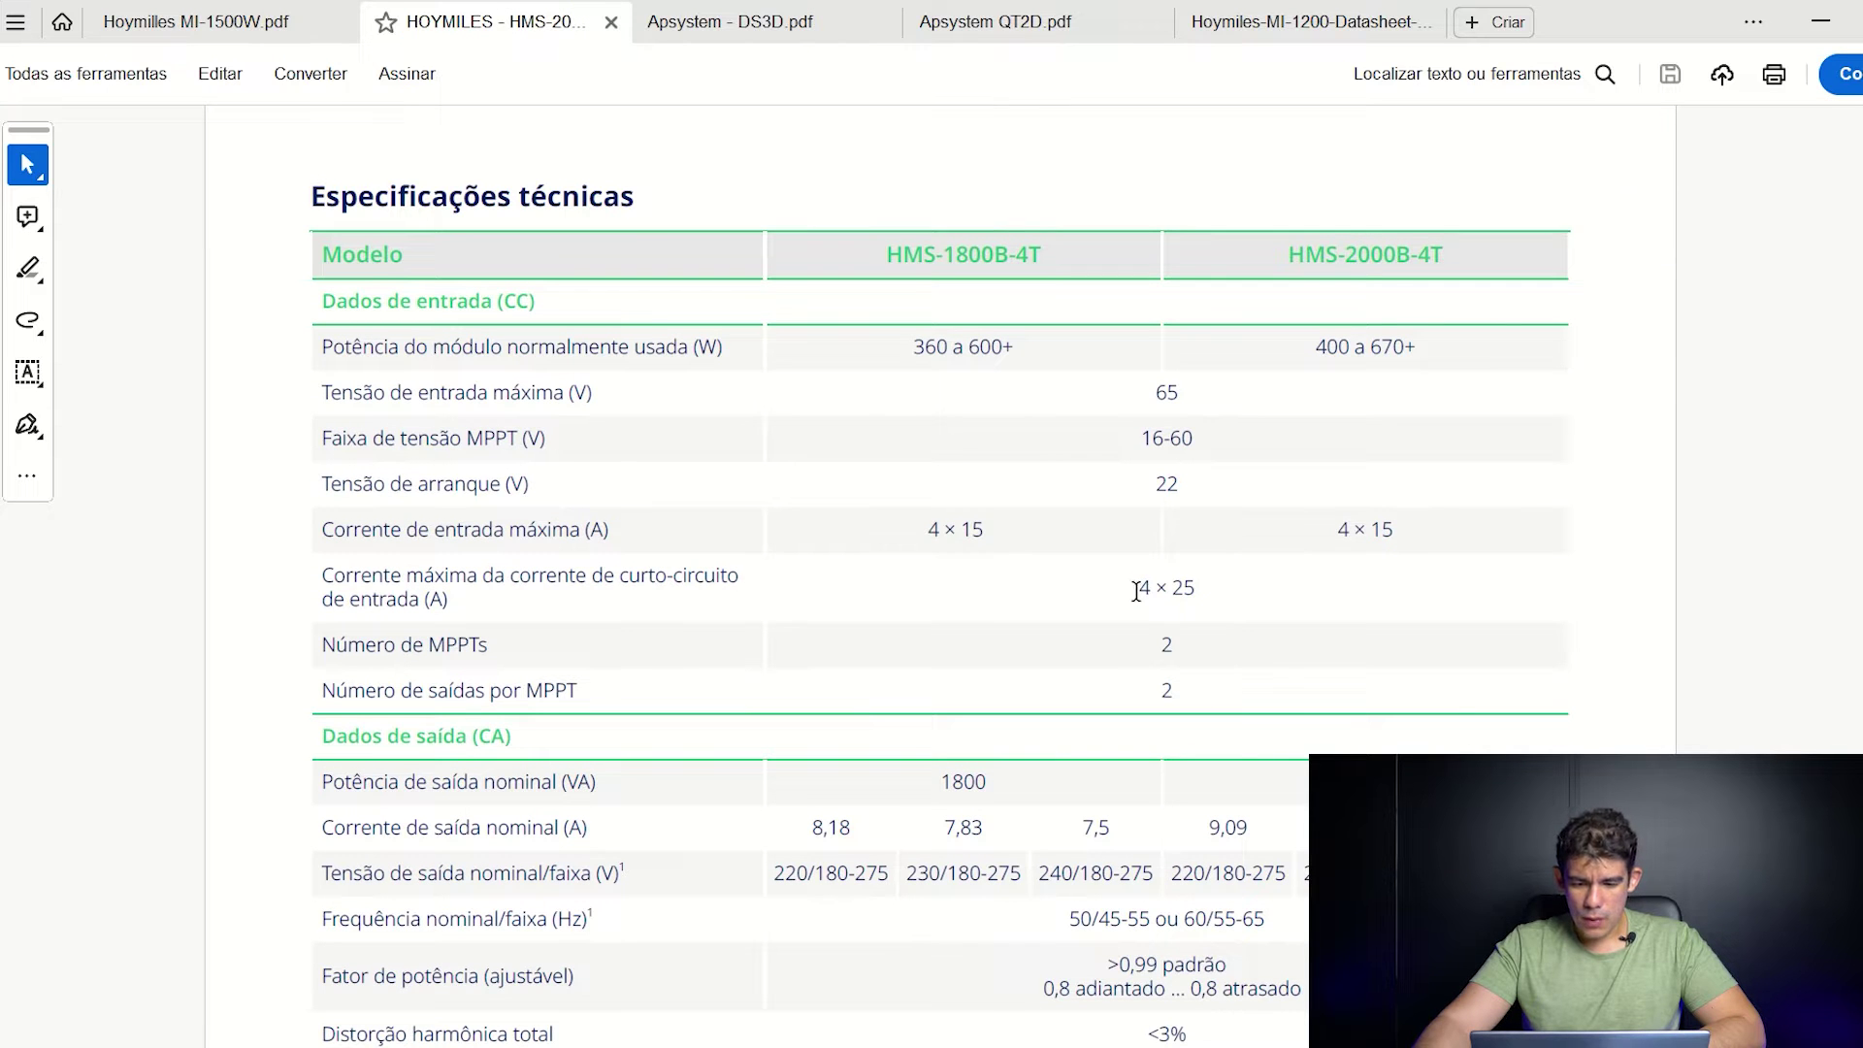
- Open the Apsystem DS3D datasheet and examine its specification table and wiring schematic
{"action": "left_click", "coordinate": [713, 23]}
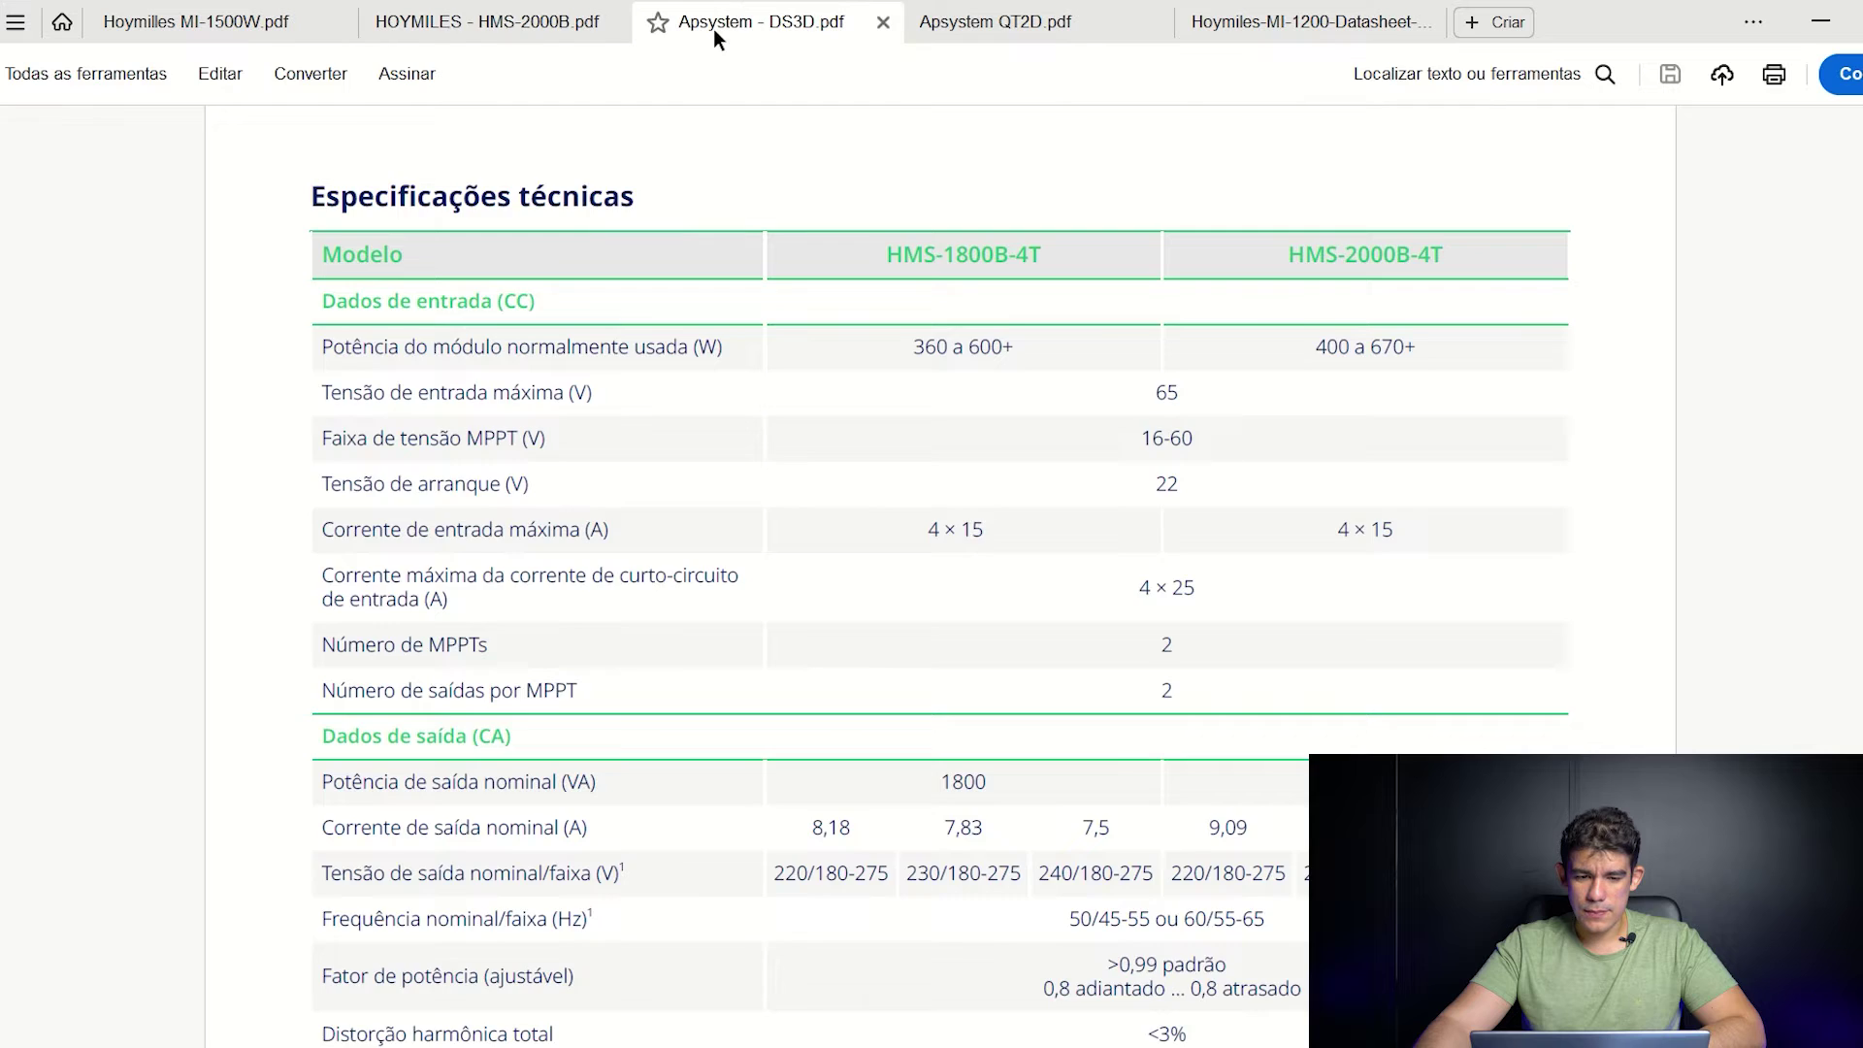
{"action": "scroll", "coordinate": [796, 606], "scroll_direction": "down", "scroll_amount": 15}
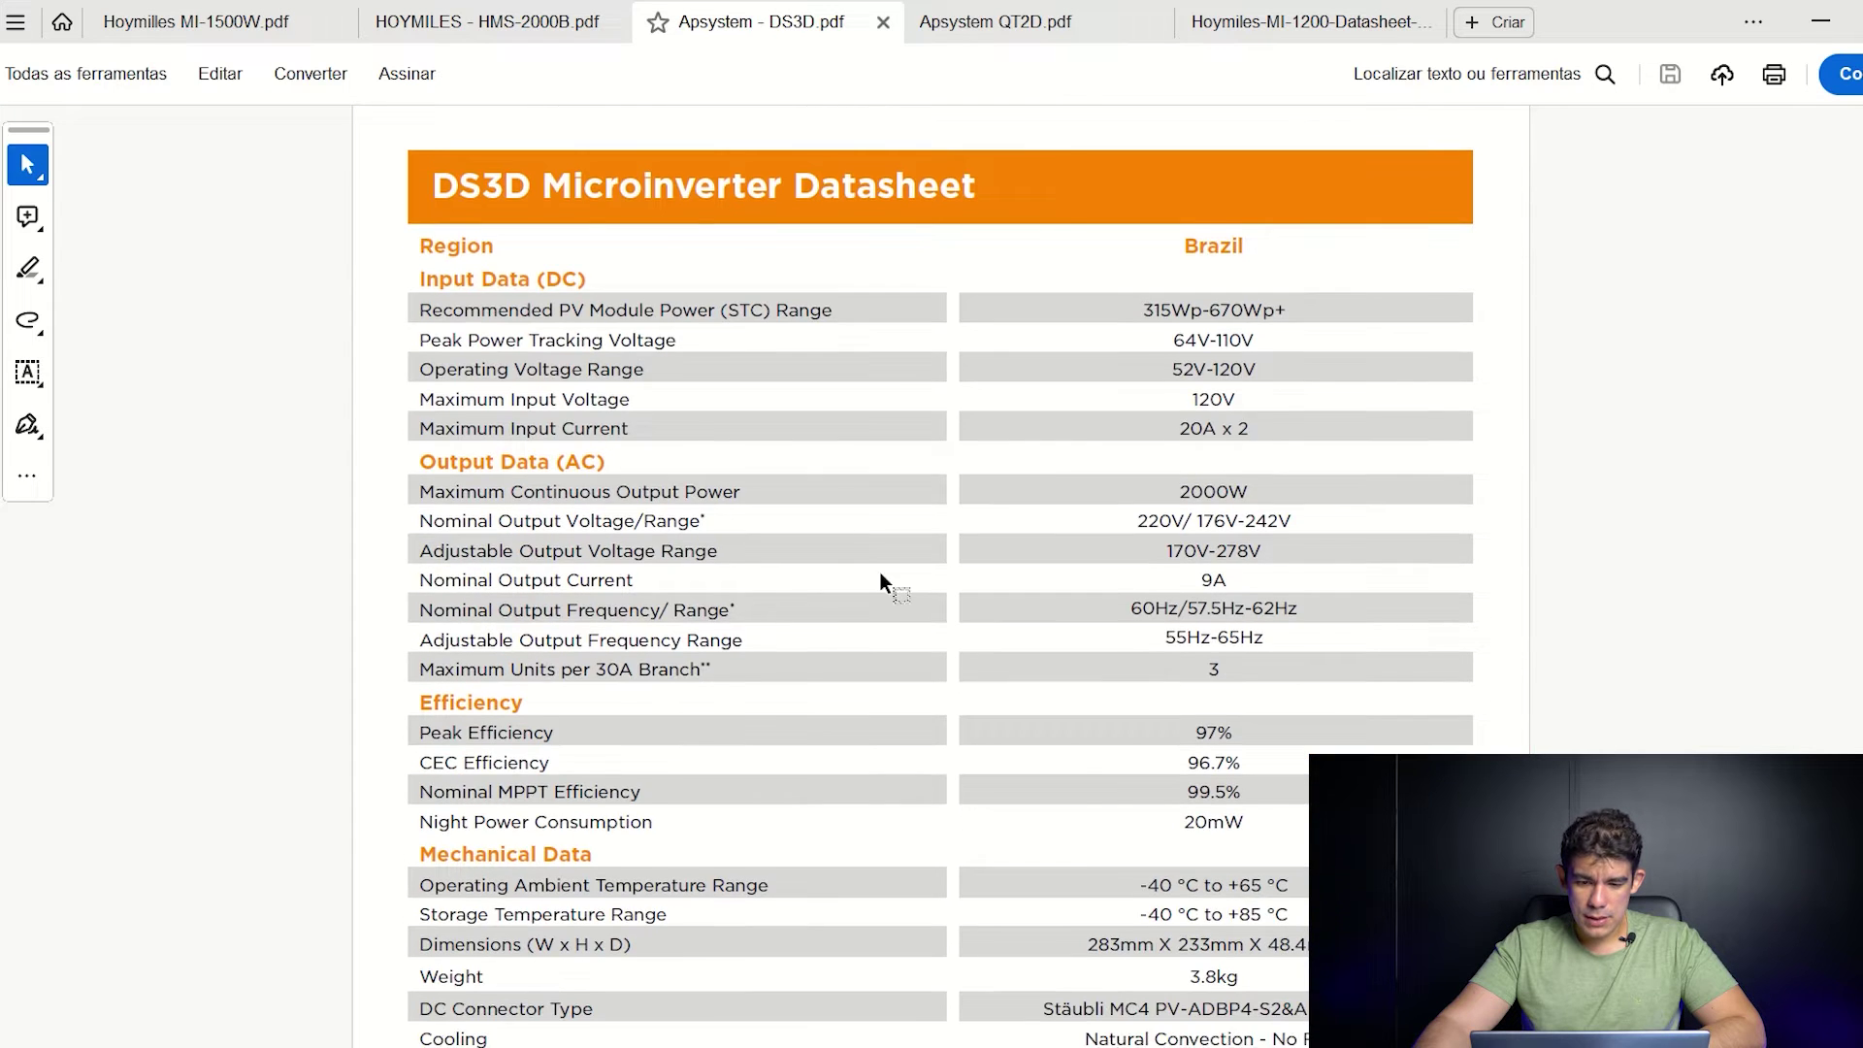
{"action": "scroll", "coordinate": [882, 582], "scroll_direction": "up", "scroll_amount": 7}
{"action": "scroll", "coordinate": [854, 660], "scroll_direction": "up", "scroll_amount": 1, "text": "ctrl"}
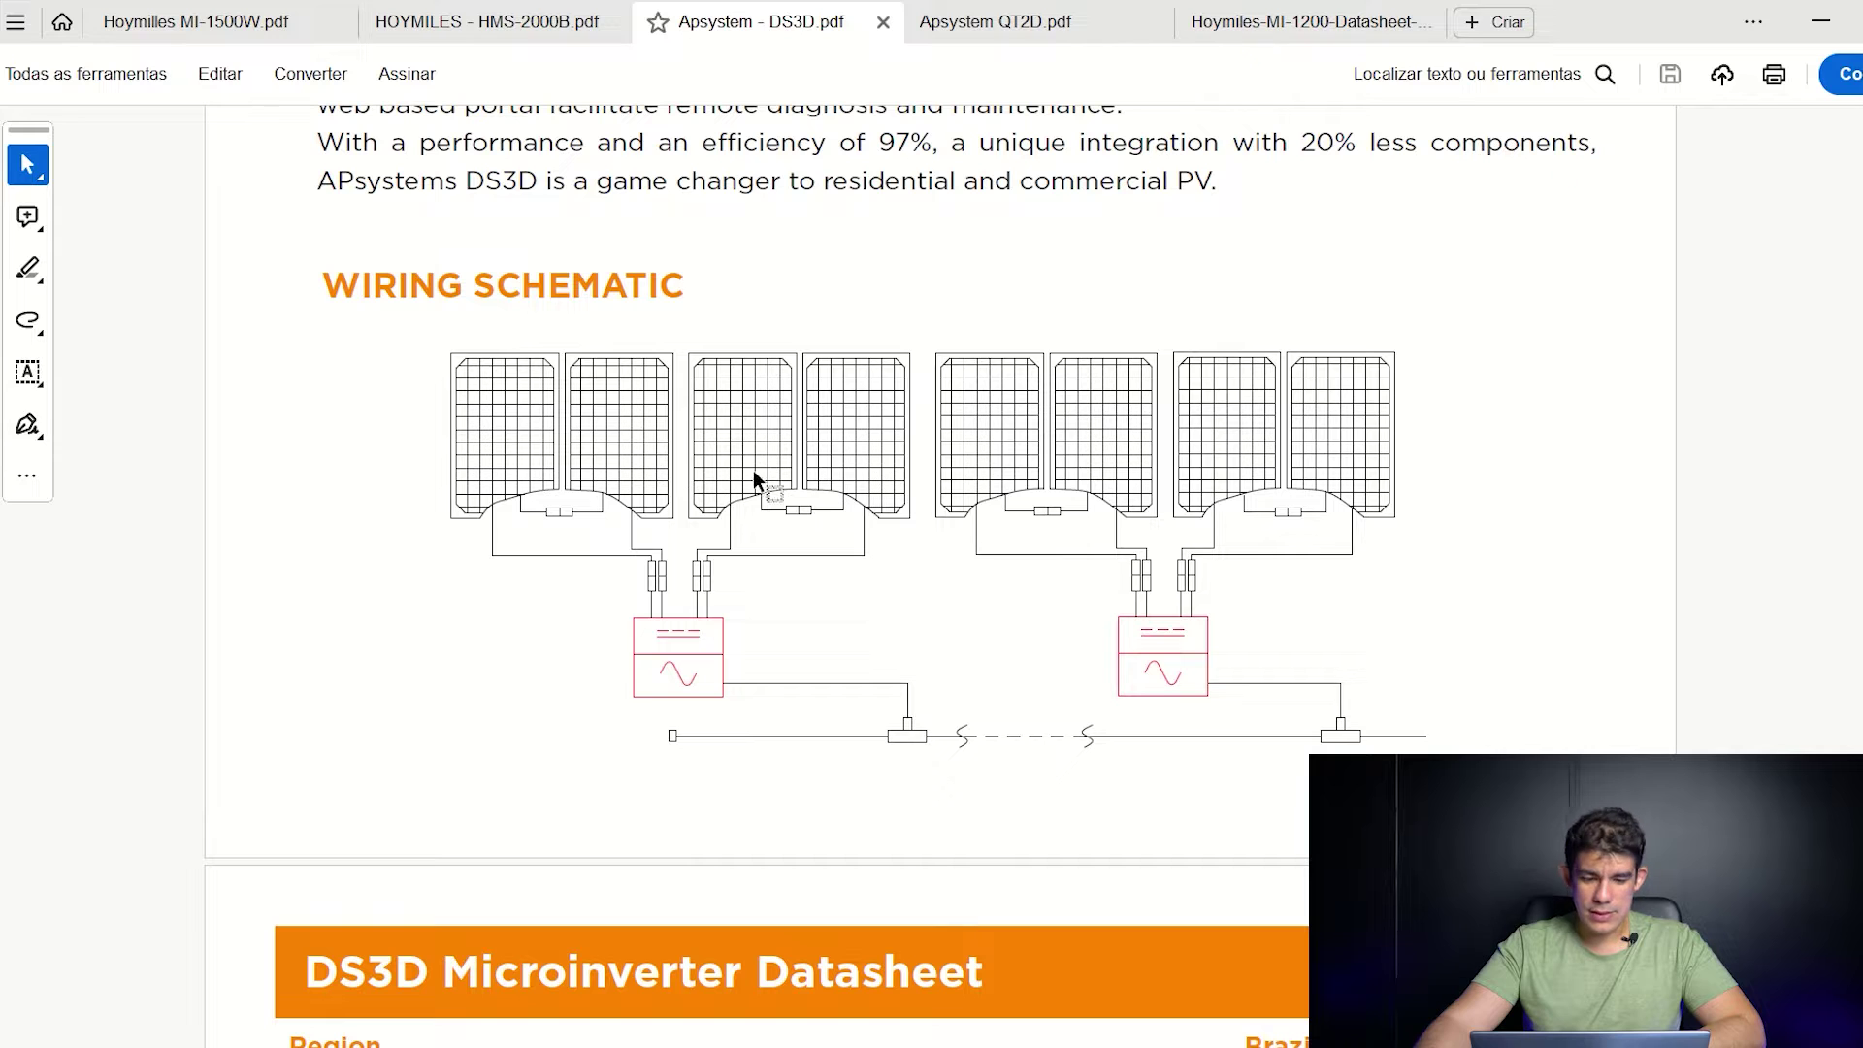
{"action": "scroll", "coordinate": [525, 718], "scroll_direction": "up", "scroll_amount": 1, "text": "ctrl"}
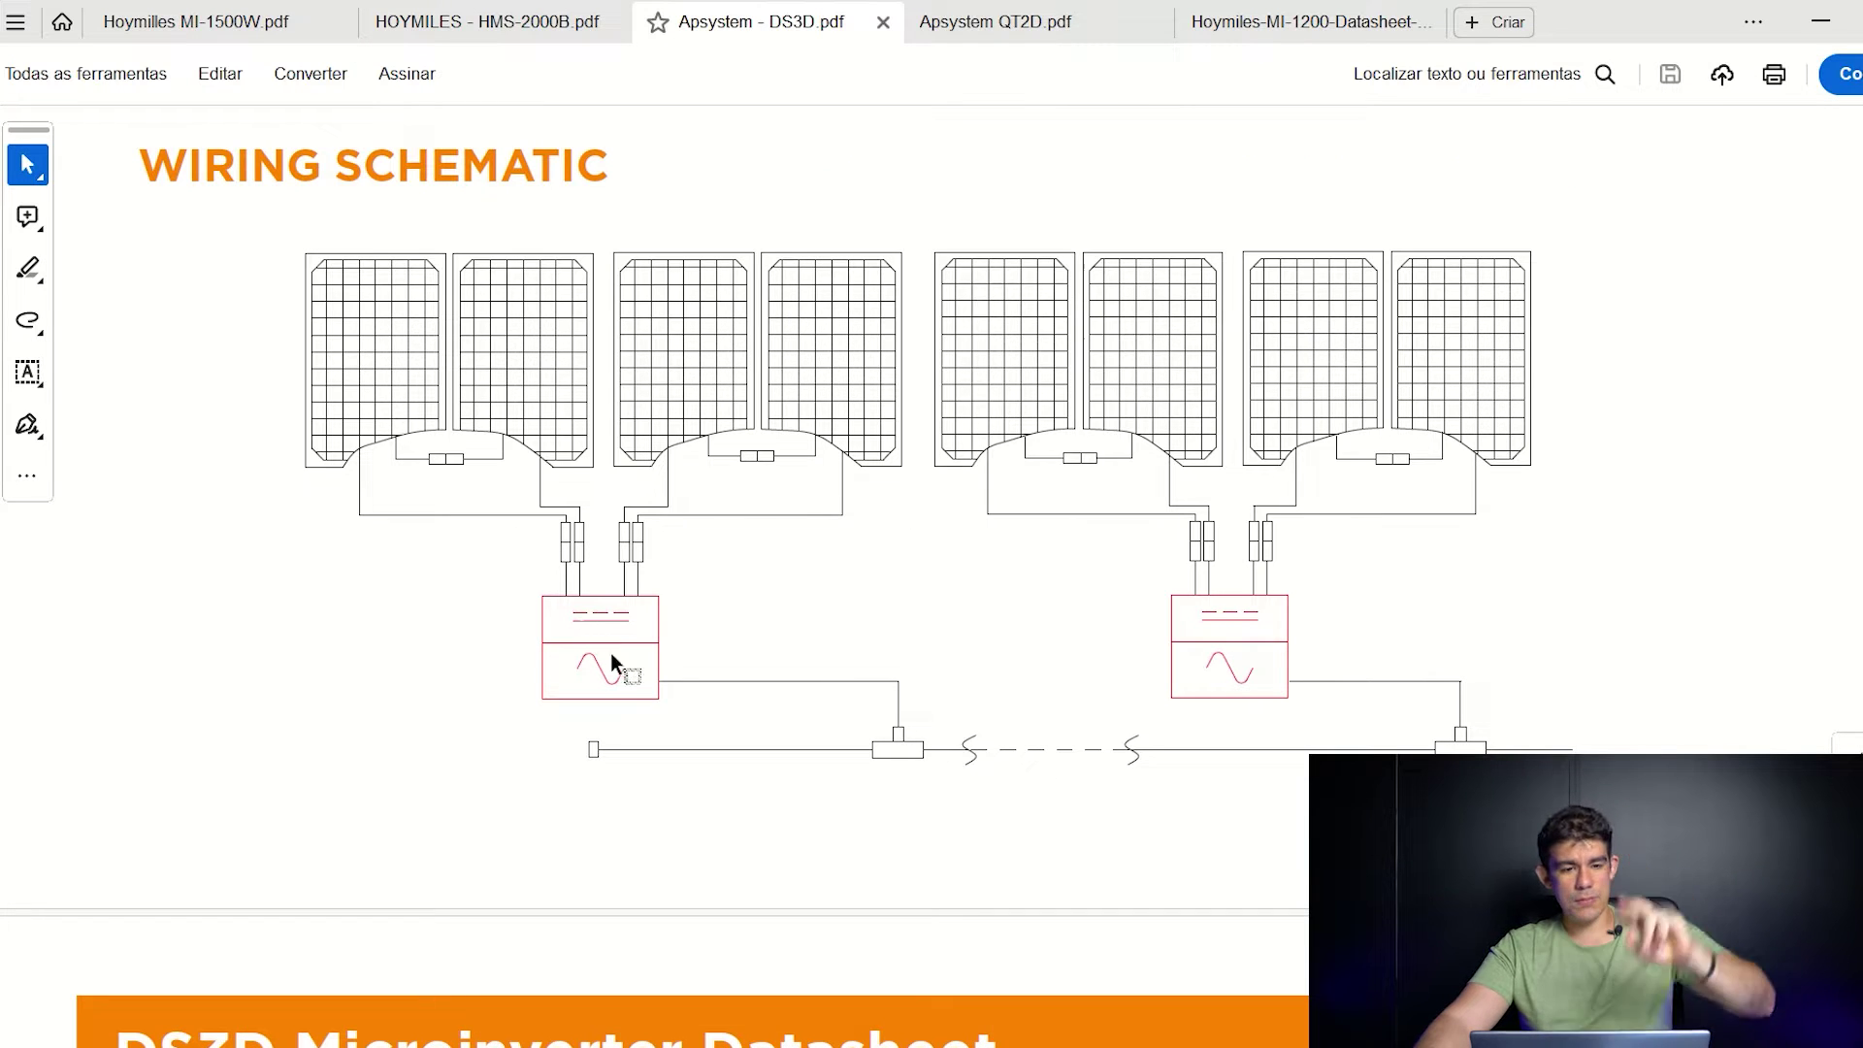
- Compare the module connectors pictured in the Hoymiles MI-1500W datasheet with the Apsystem DS3D wiring schematic
{"action": "left_click", "coordinate": [164, 32]}
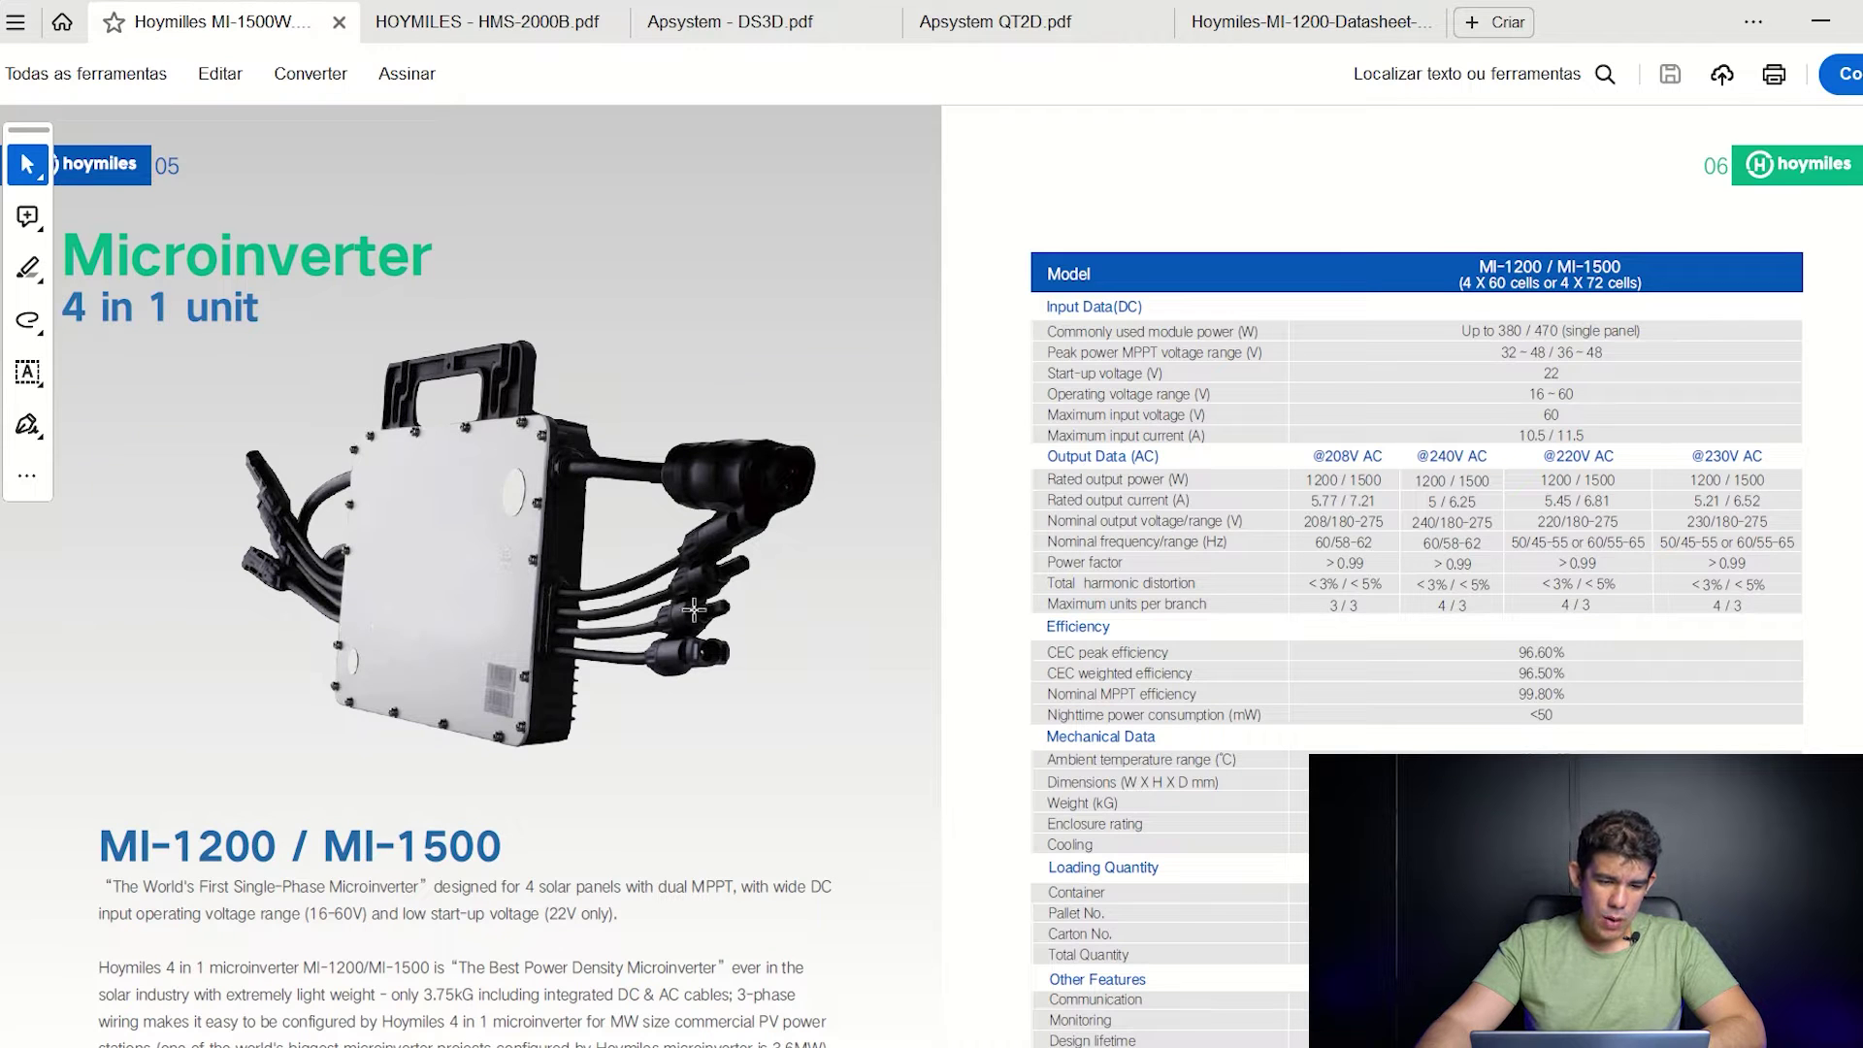
{"action": "left_click", "coordinate": [718, 33]}
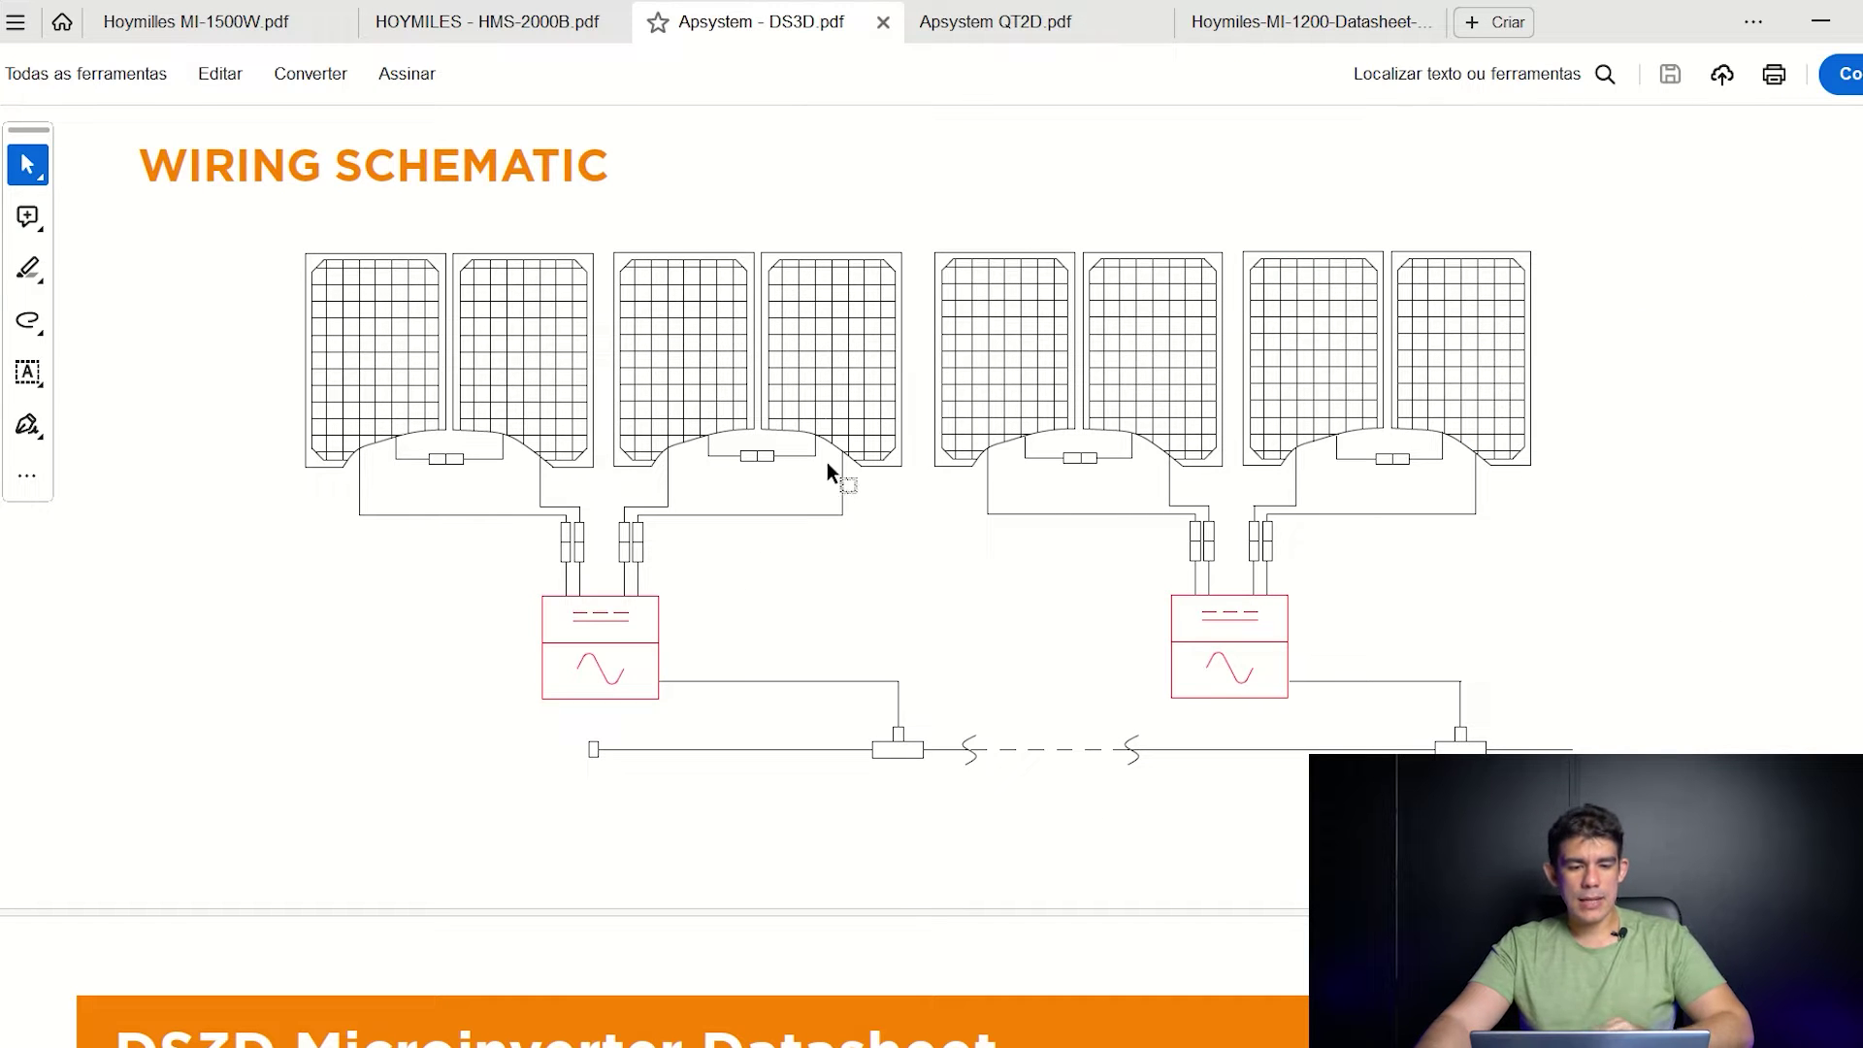
{"action": "scroll", "coordinate": [1290, 632], "scroll_direction": "down", "scroll_amount": 2, "text": "ctrl"}
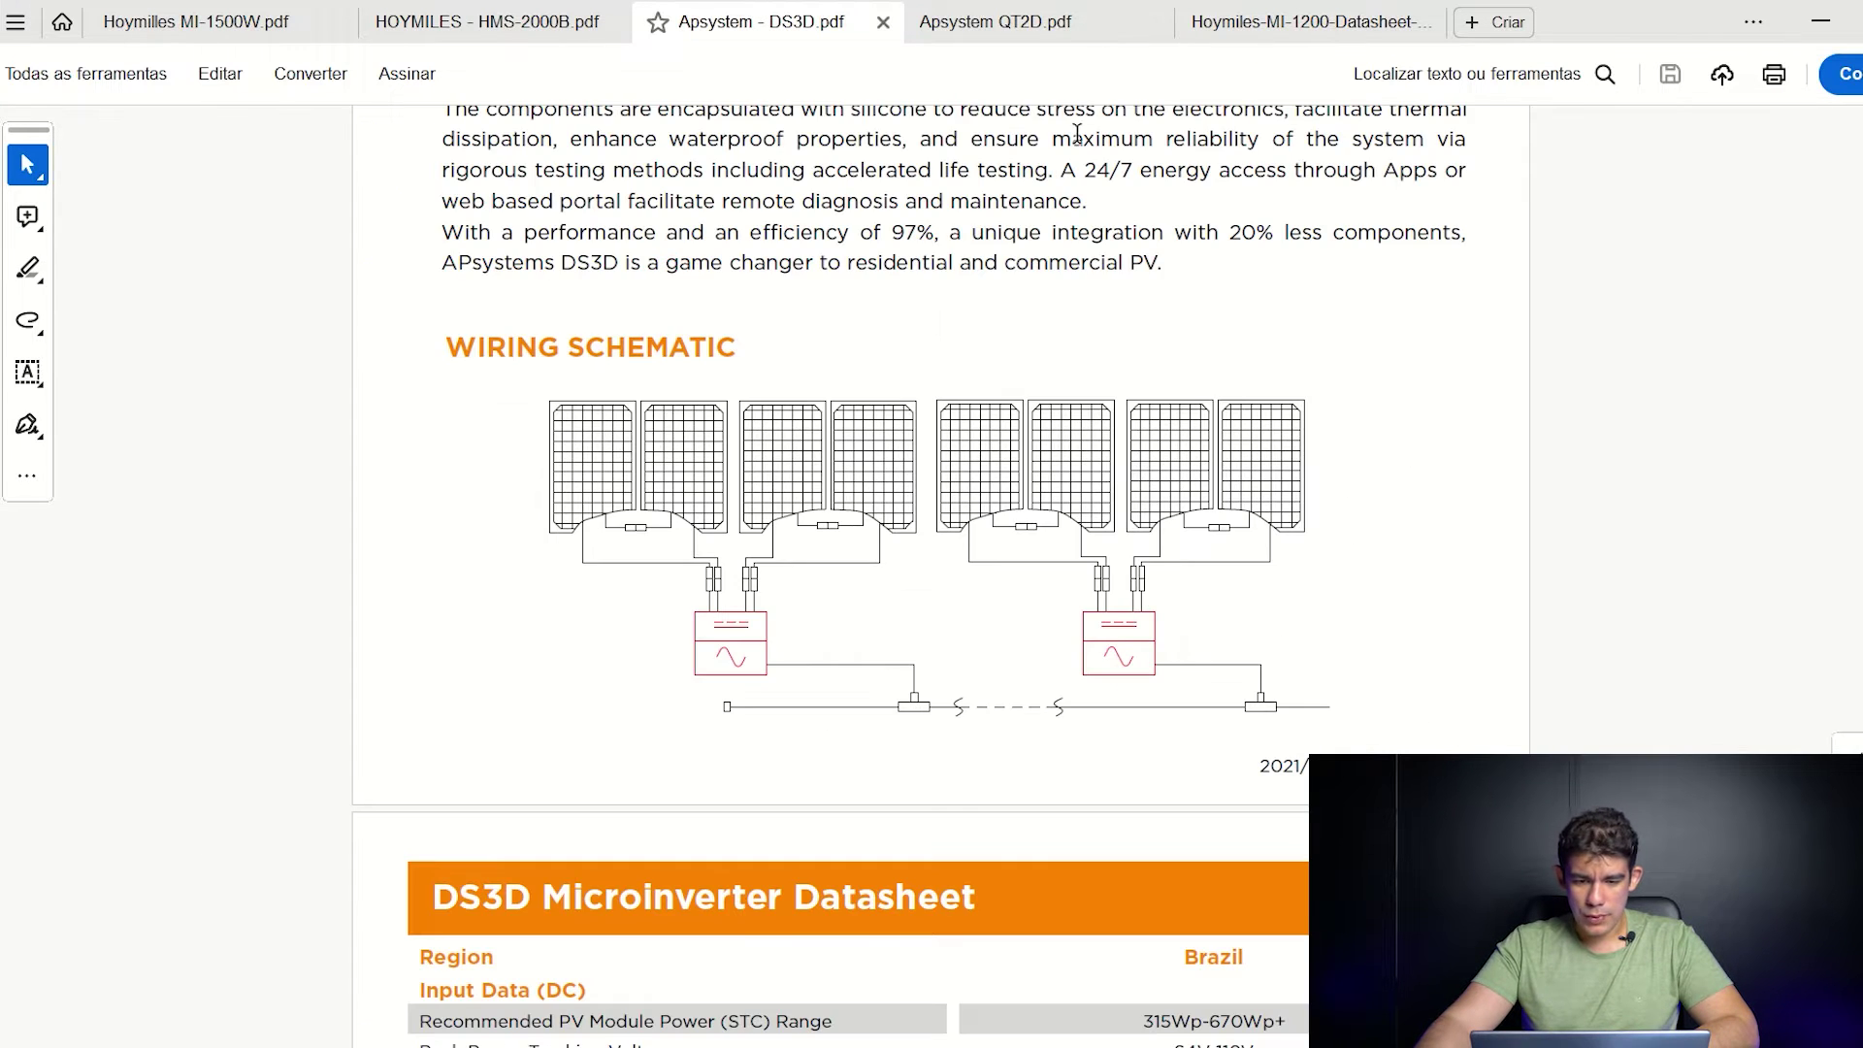
- View the product page of the Hoymiles MI-1200 datasheet and return to the MI-1500W datasheet
{"action": "left_click", "coordinate": [1193, 29]}
{"action": "scroll", "coordinate": [1026, 467], "scroll_direction": "up", "scroll_amount": 10}
{"action": "scroll", "coordinate": [1098, 799], "scroll_direction": "down", "scroll_amount": 12}
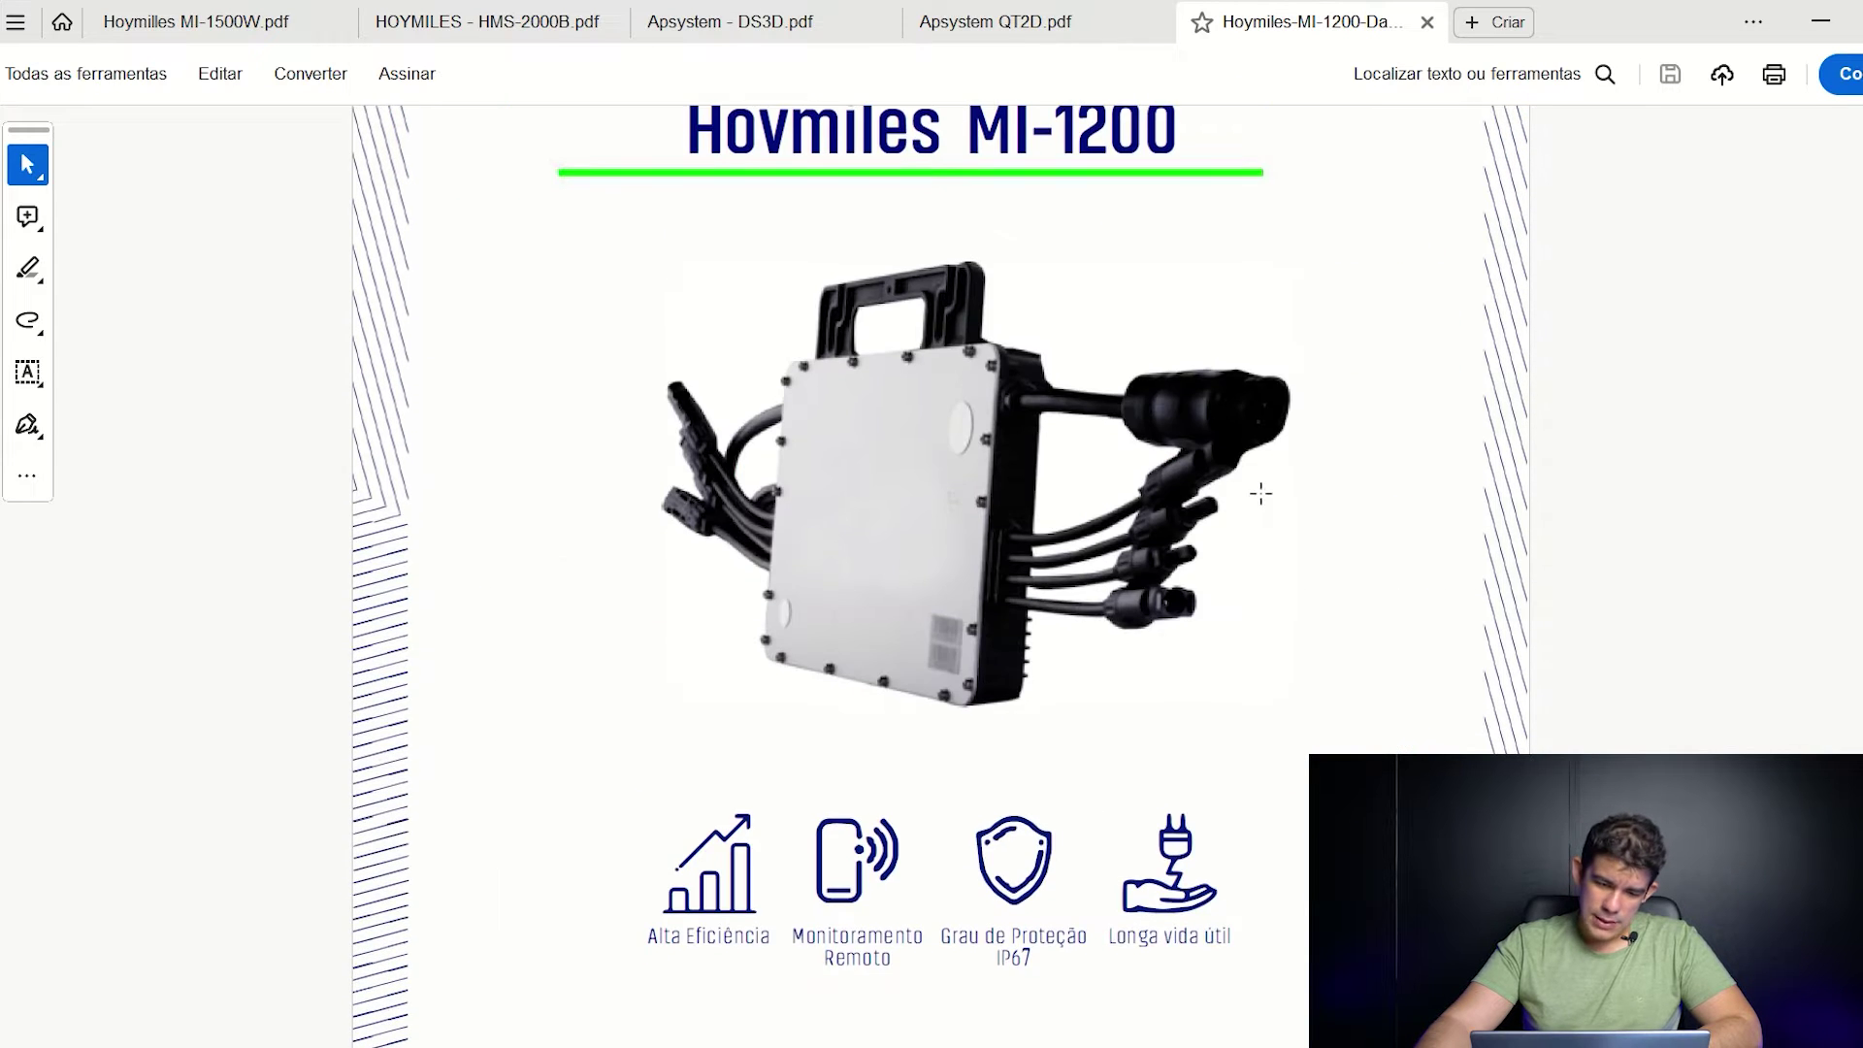
{"action": "left_click", "coordinate": [211, 29]}
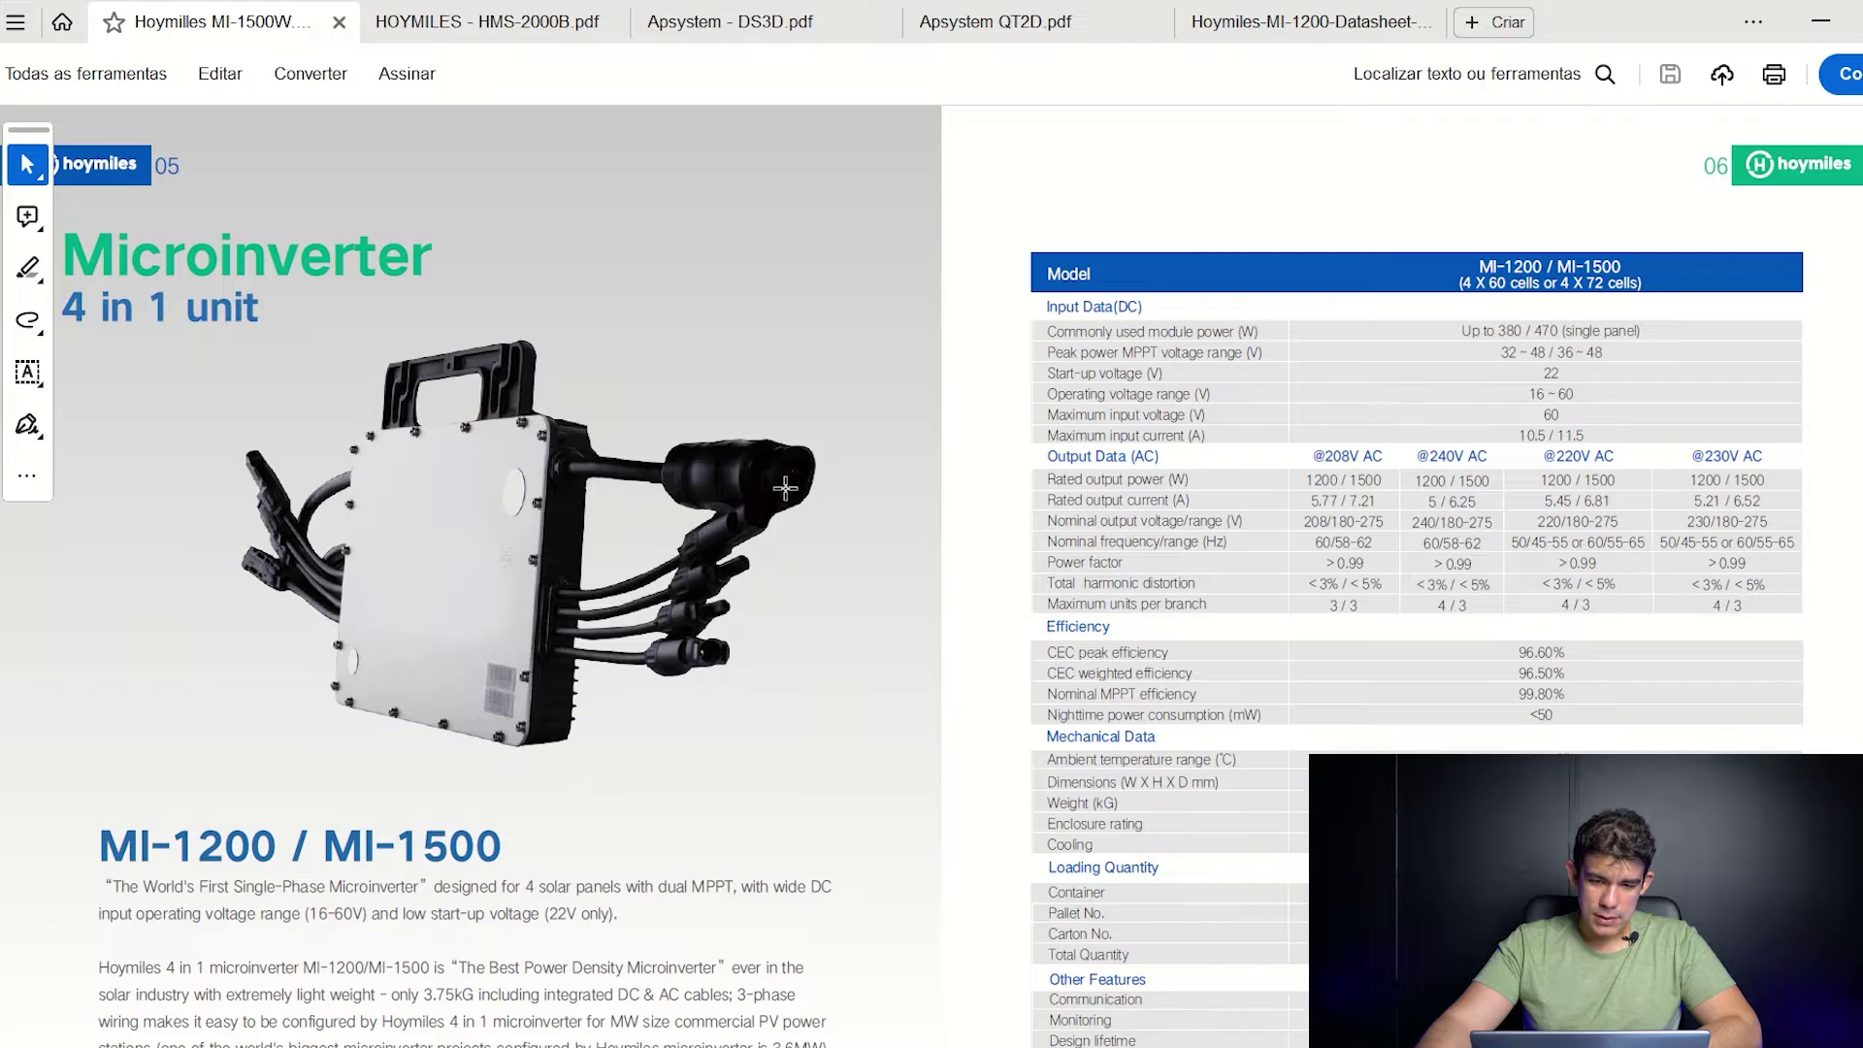
- Open the Apsystem QT2D datasheet and review its product features, electrical diagram and specification table
{"action": "left_click", "coordinate": [1040, 27]}
{"action": "scroll", "coordinate": [752, 631], "scroll_direction": "up", "scroll_amount": 10}
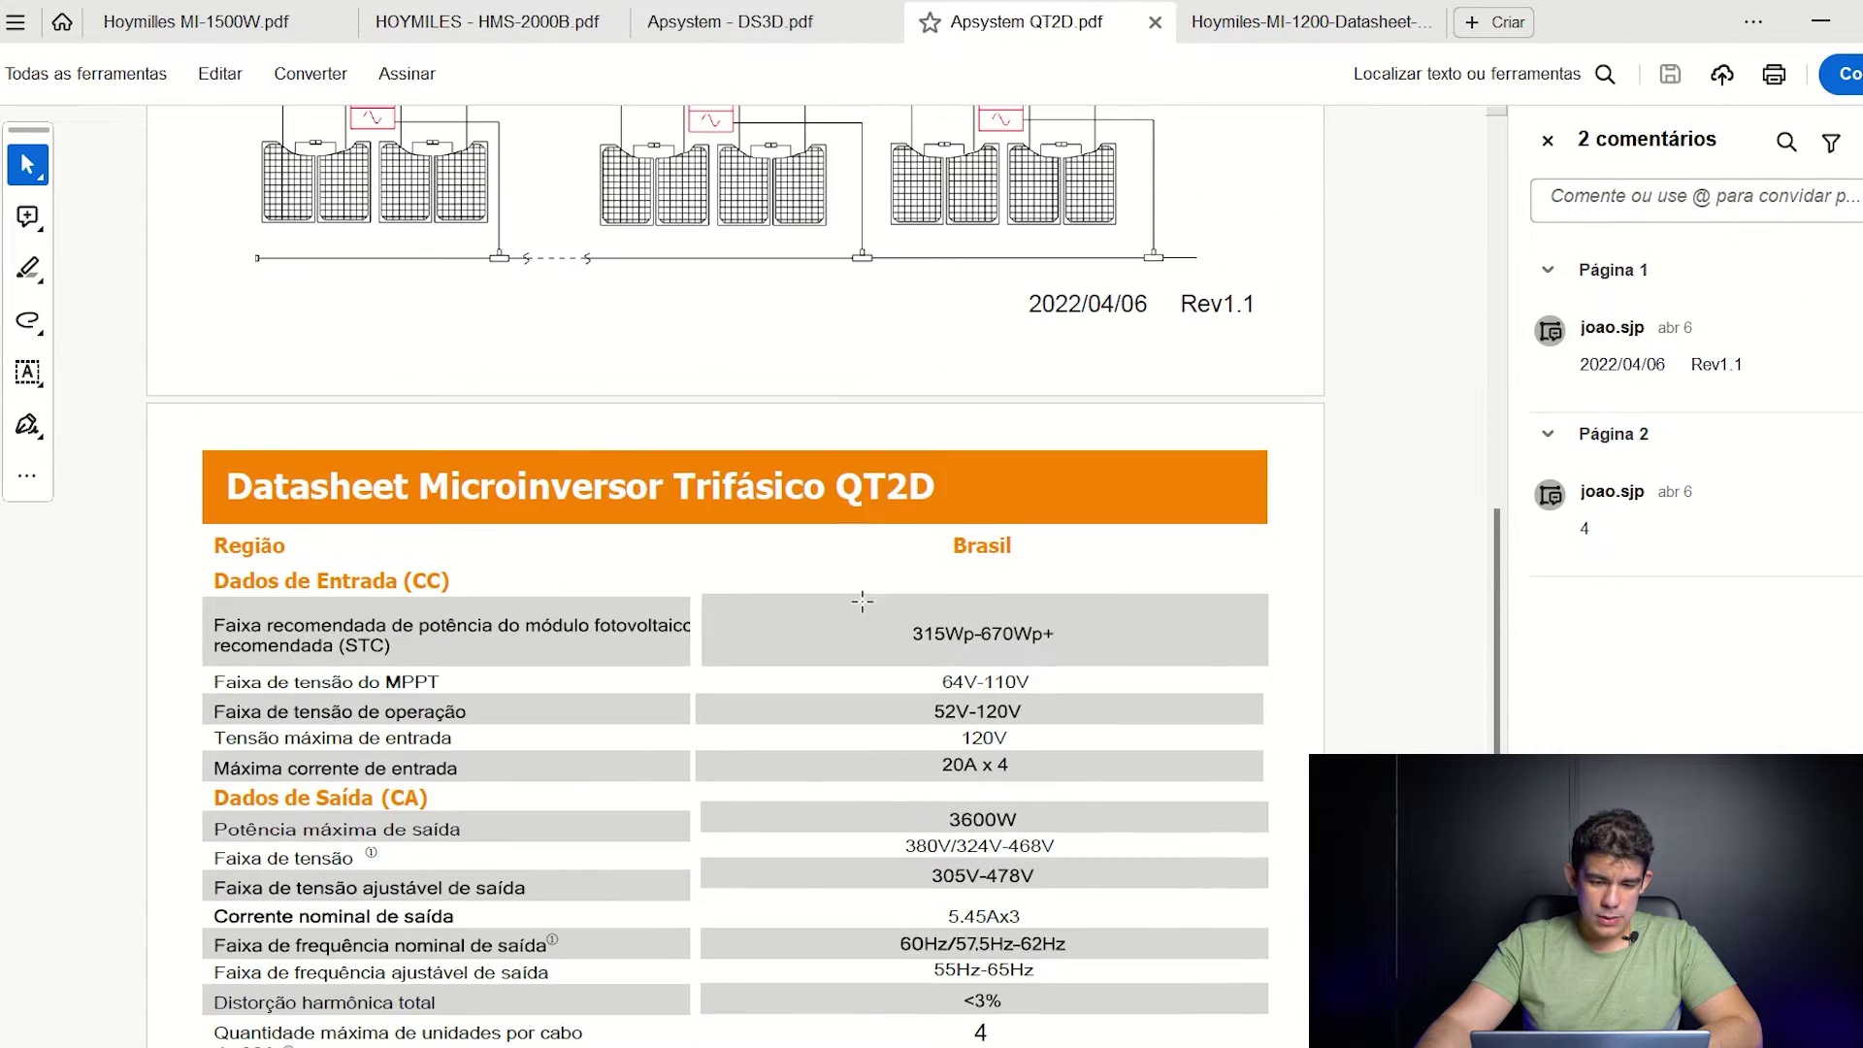
{"action": "scroll", "coordinate": [750, 631], "scroll_direction": "up", "scroll_amount": 5}
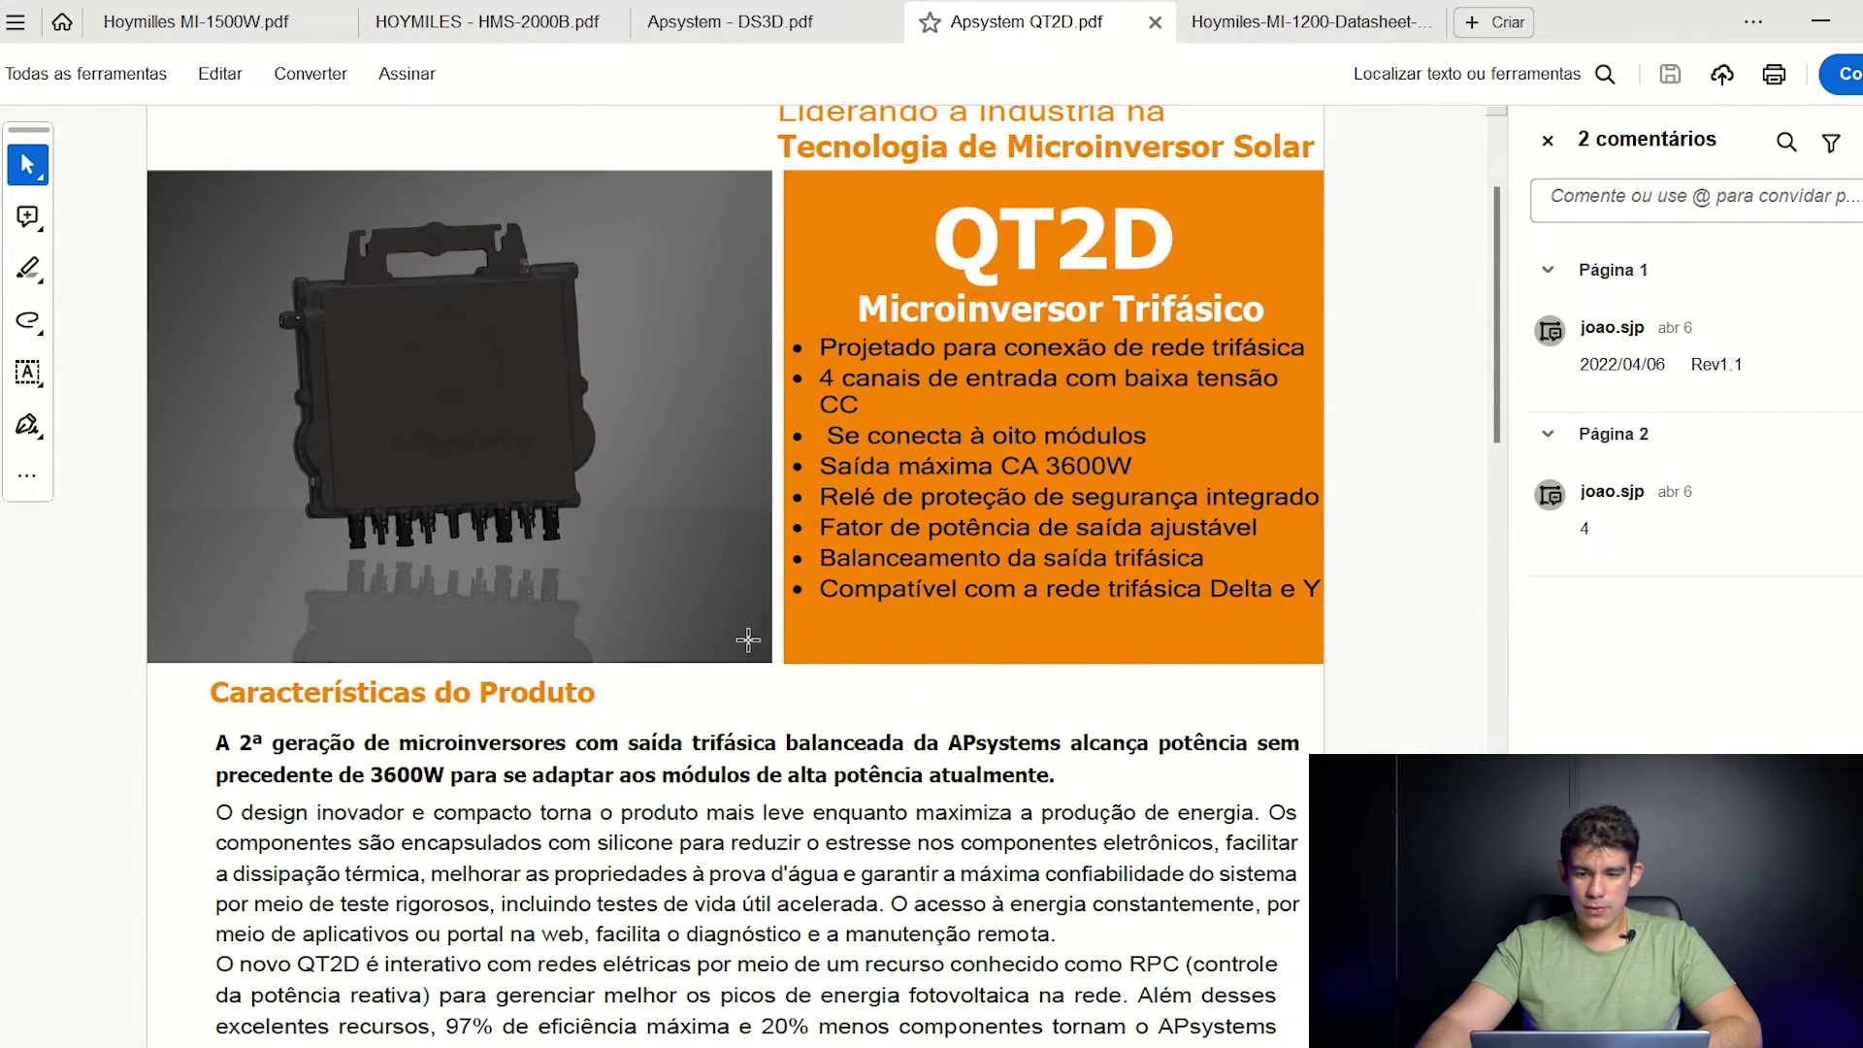
{"action": "scroll", "coordinate": [749, 607], "scroll_direction": "down", "scroll_amount": 6}
{"action": "scroll", "coordinate": [750, 607], "scroll_direction": "down", "scroll_amount": 2}
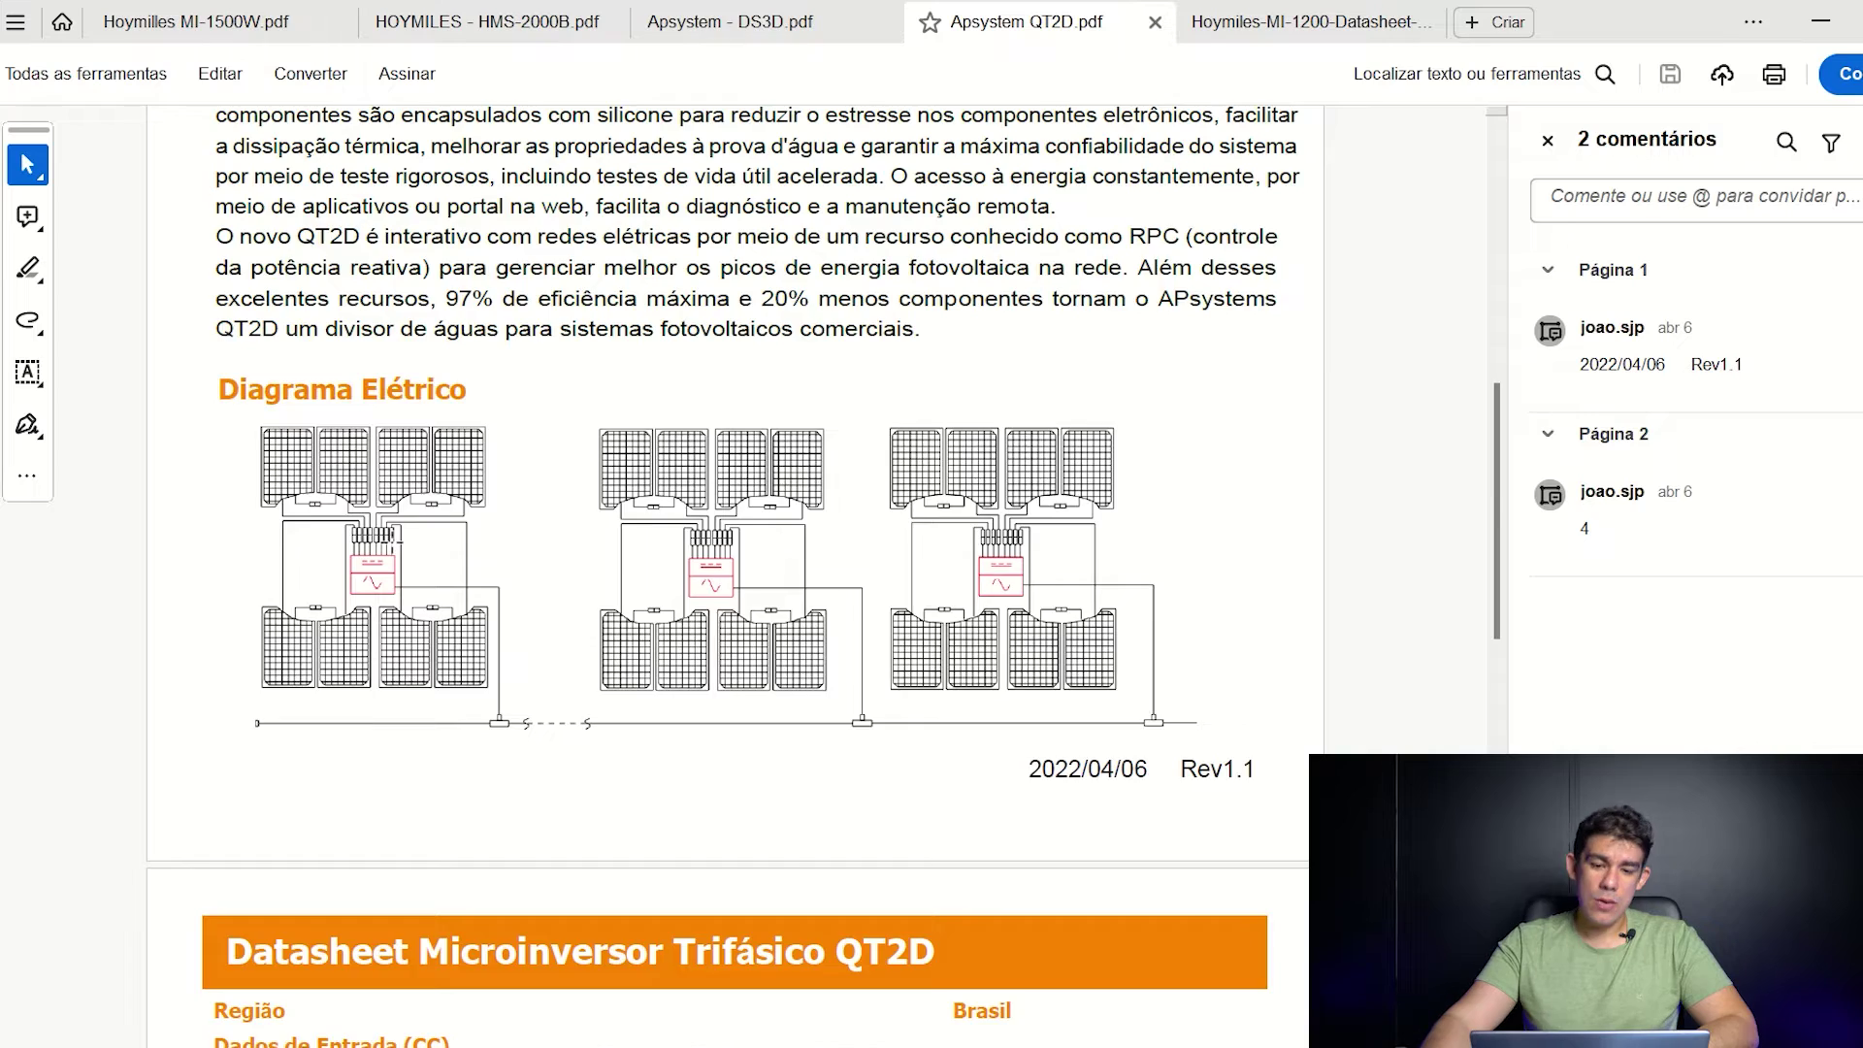
{"action": "scroll", "coordinate": [392, 543], "scroll_direction": "up", "scroll_amount": 14}
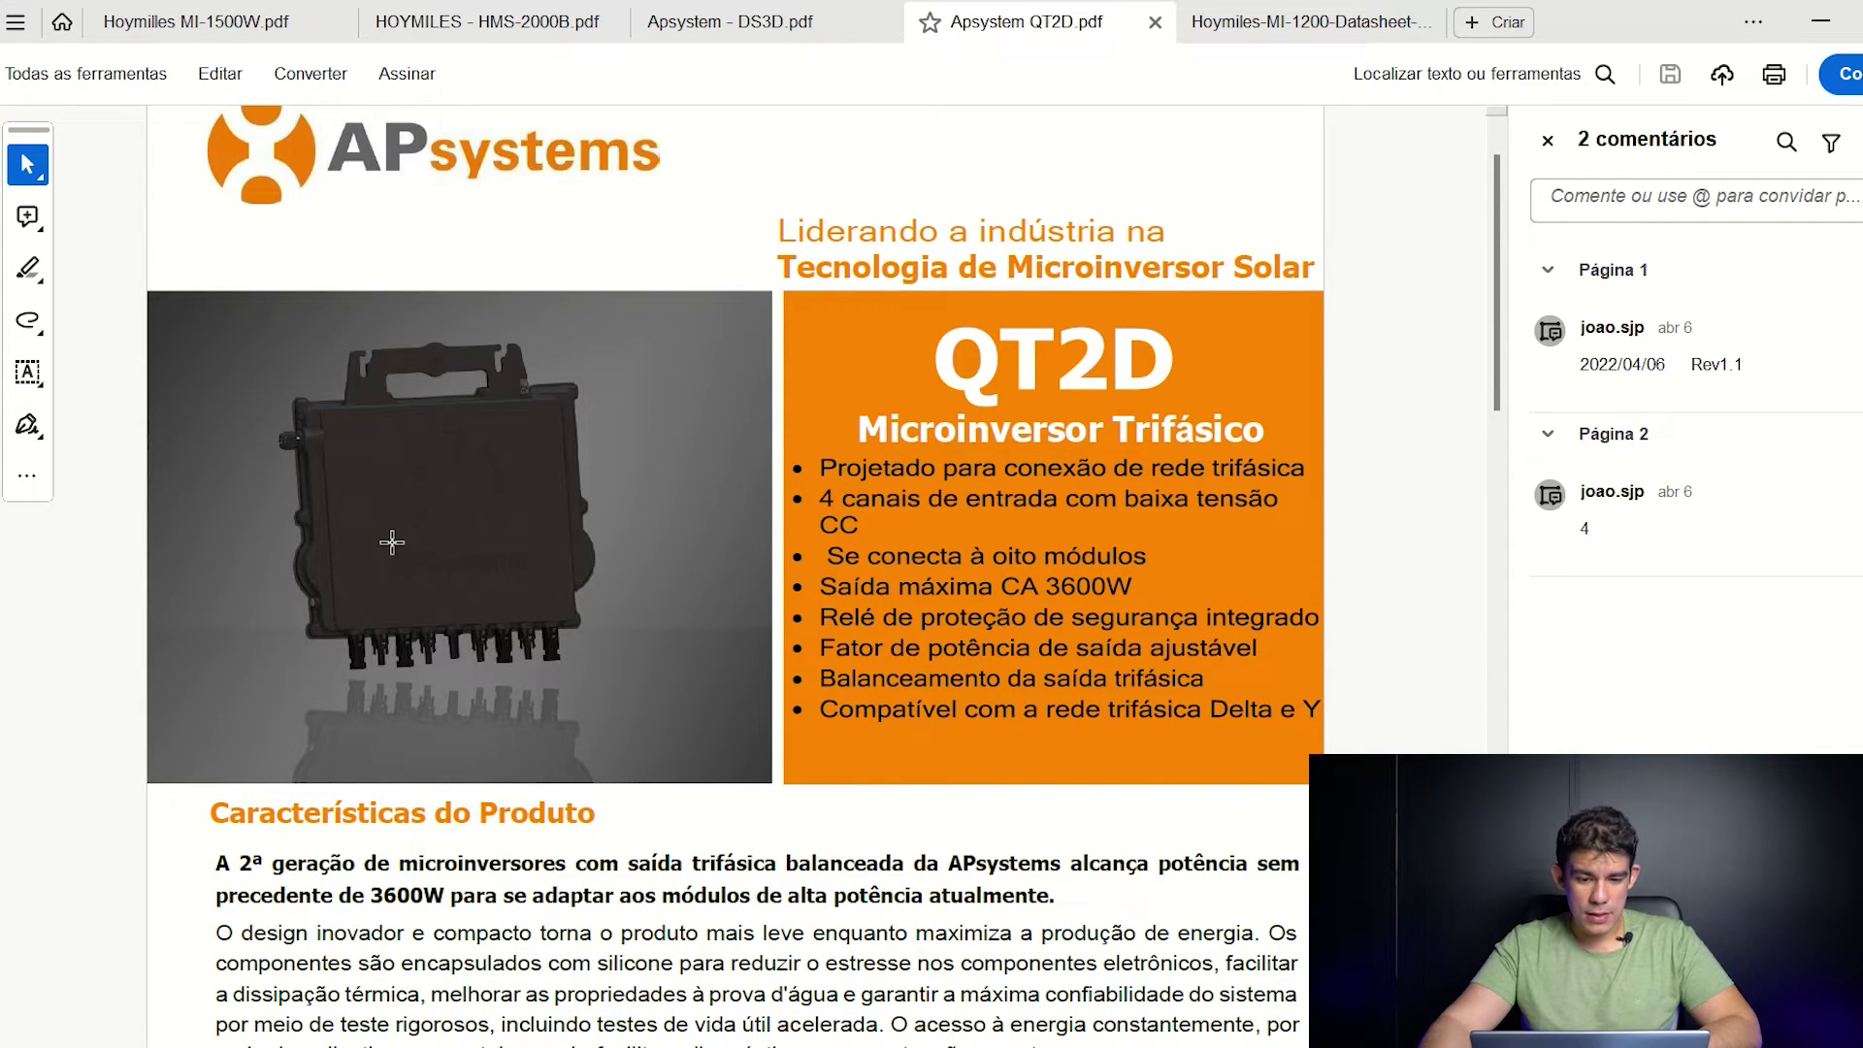
{"action": "scroll", "coordinate": [392, 542], "scroll_direction": "down", "scroll_amount": 10}
{"action": "scroll", "coordinate": [392, 543], "scroll_direction": "down", "scroll_amount": 14}
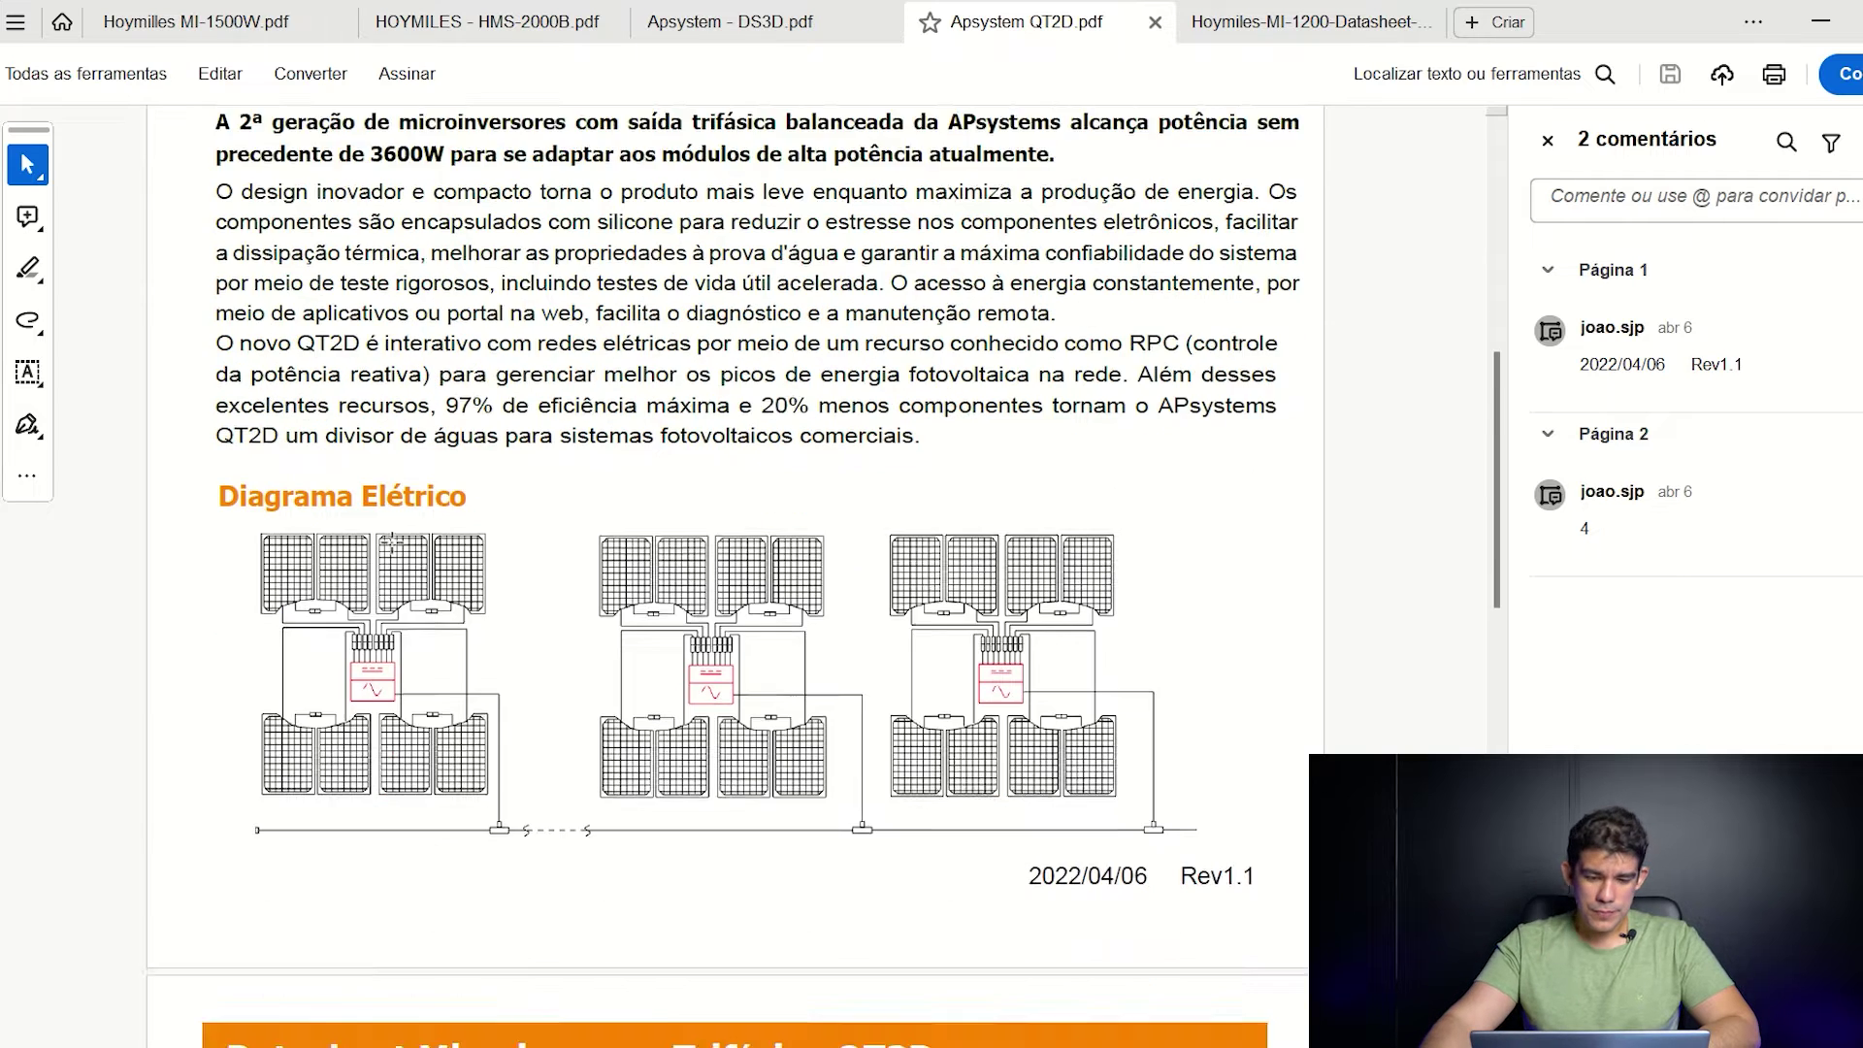
{"action": "scroll", "coordinate": [392, 542], "scroll_direction": "down", "scroll_amount": 4}
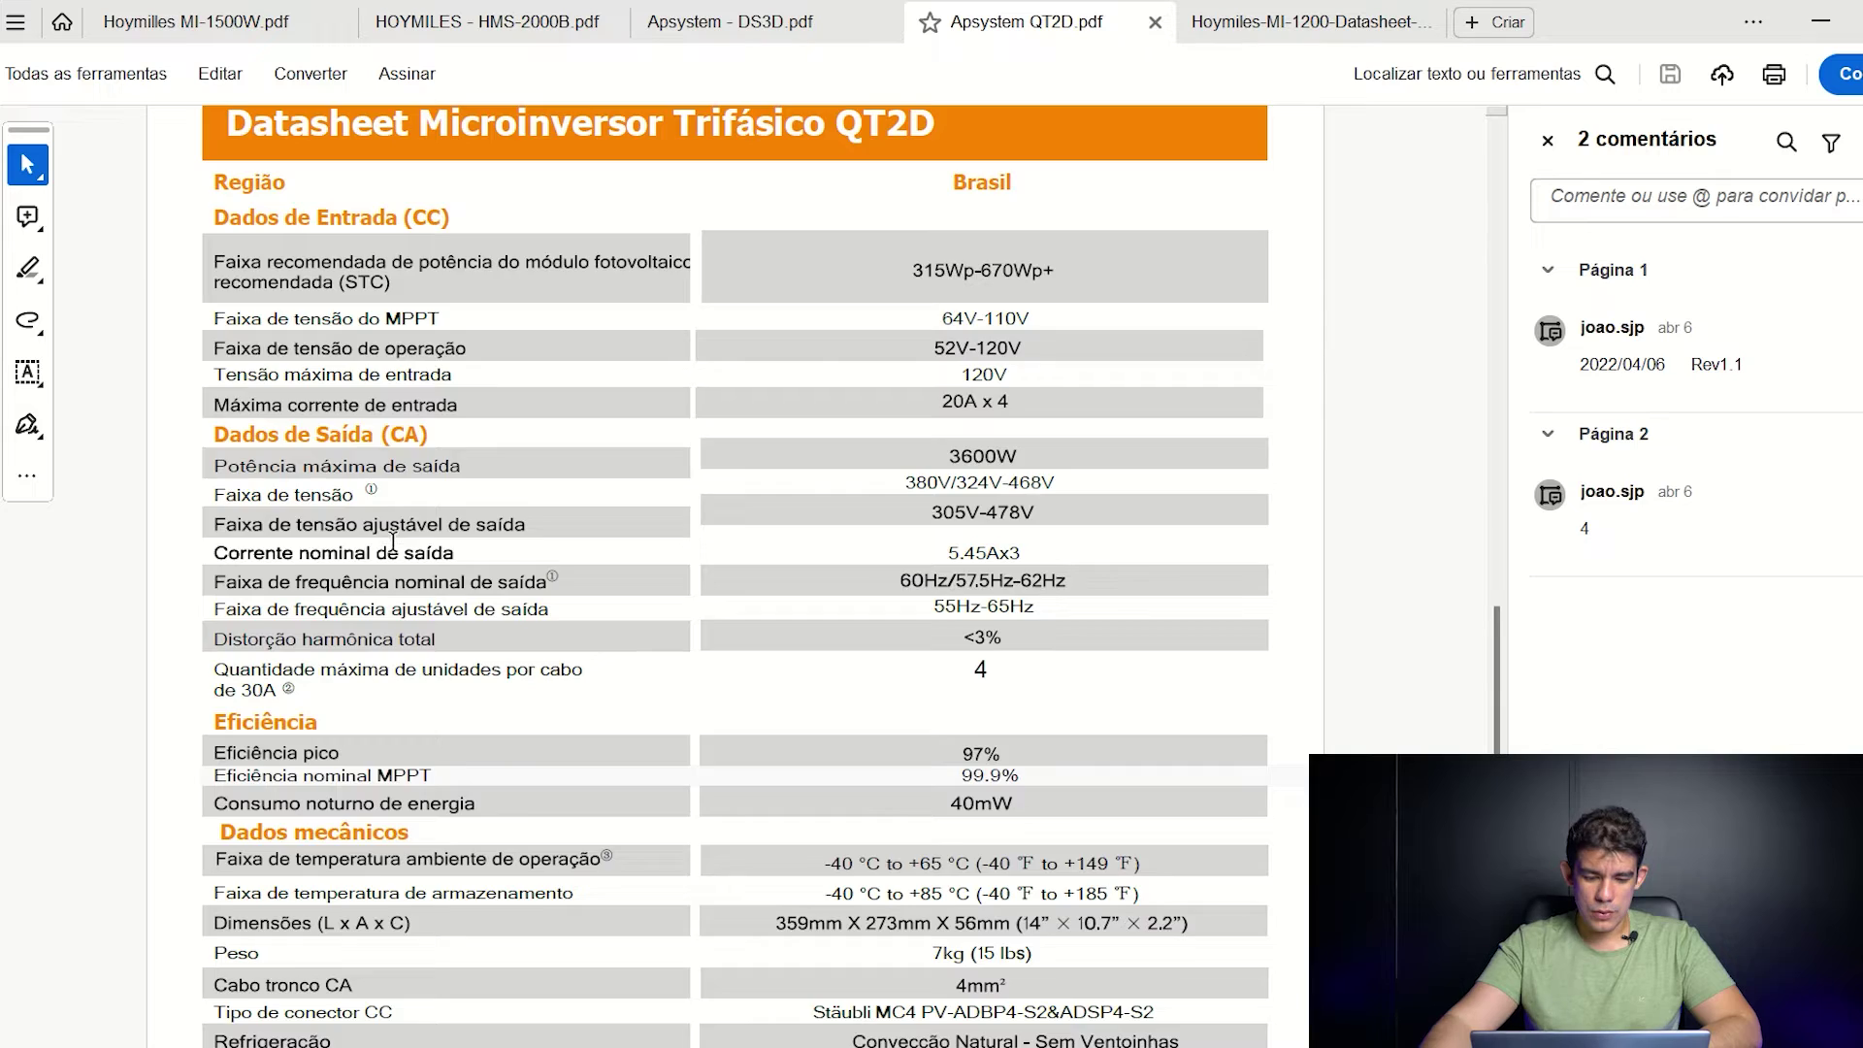
- Inspect the module connections in the QT2D electrical diagram up close and return to the product overview
{"action": "scroll", "coordinate": [392, 543], "scroll_direction": "up", "scroll_amount": 15}
{"action": "scroll", "coordinate": [291, 666], "scroll_direction": "up", "scroll_amount": 3, "text": "ctrl"}
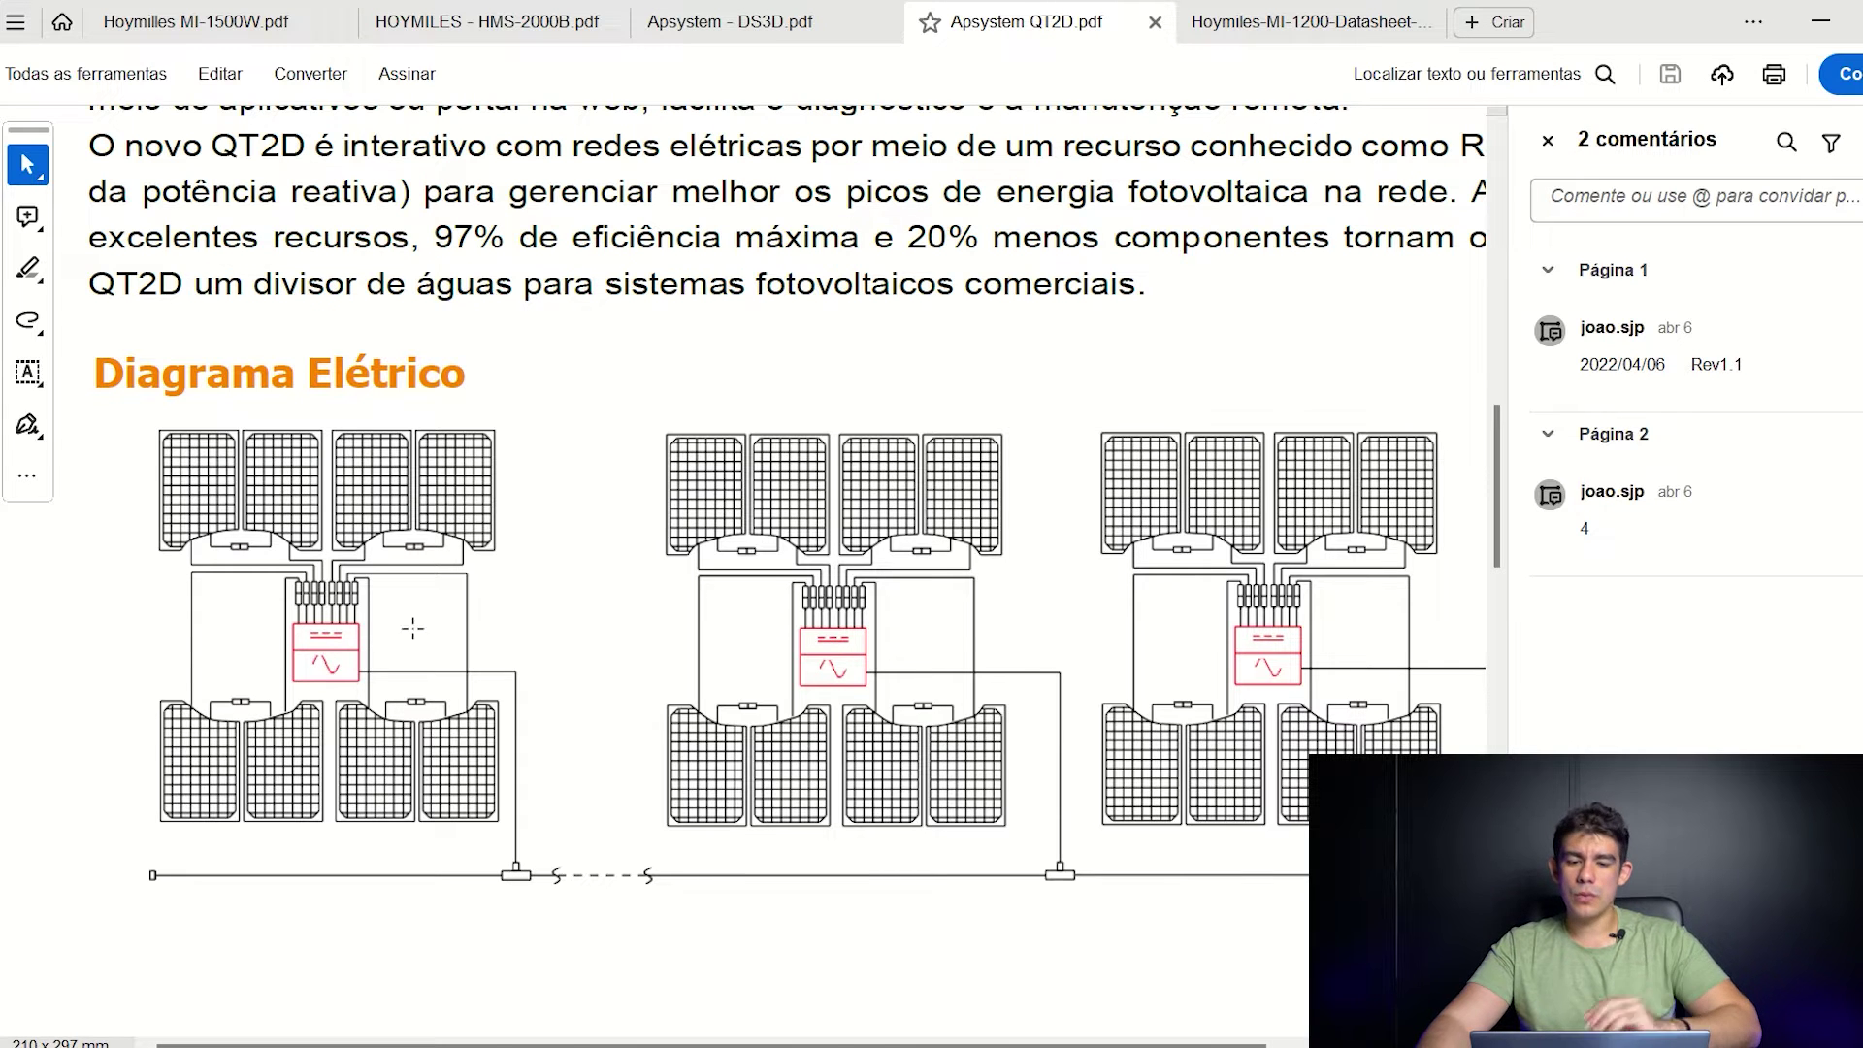
{"action": "scroll", "coordinate": [462, 615], "scroll_direction": "down", "scroll_amount": 2, "text": "ctrl"}
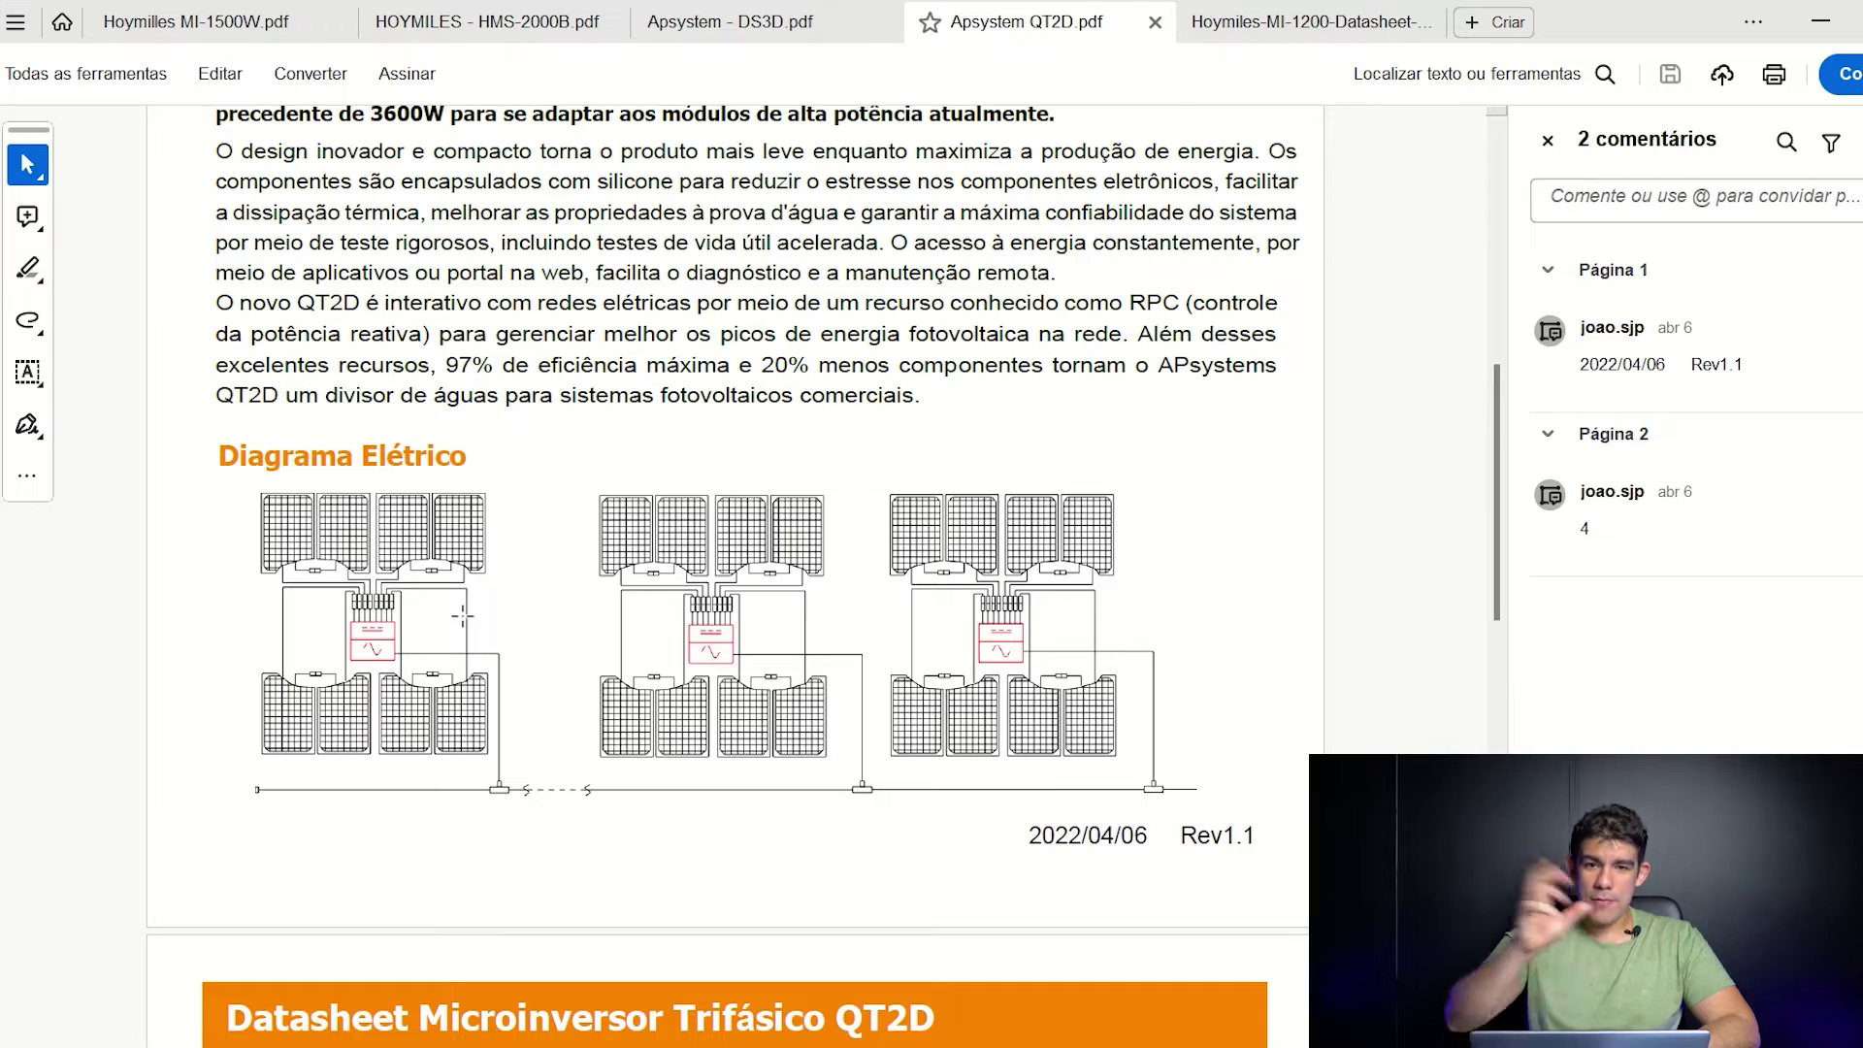
{"action": "scroll", "coordinate": [462, 615], "scroll_direction": "down", "scroll_amount": 2, "text": "ctrl"}
{"action": "scroll", "coordinate": [462, 615], "scroll_direction": "up", "scroll_amount": 5}
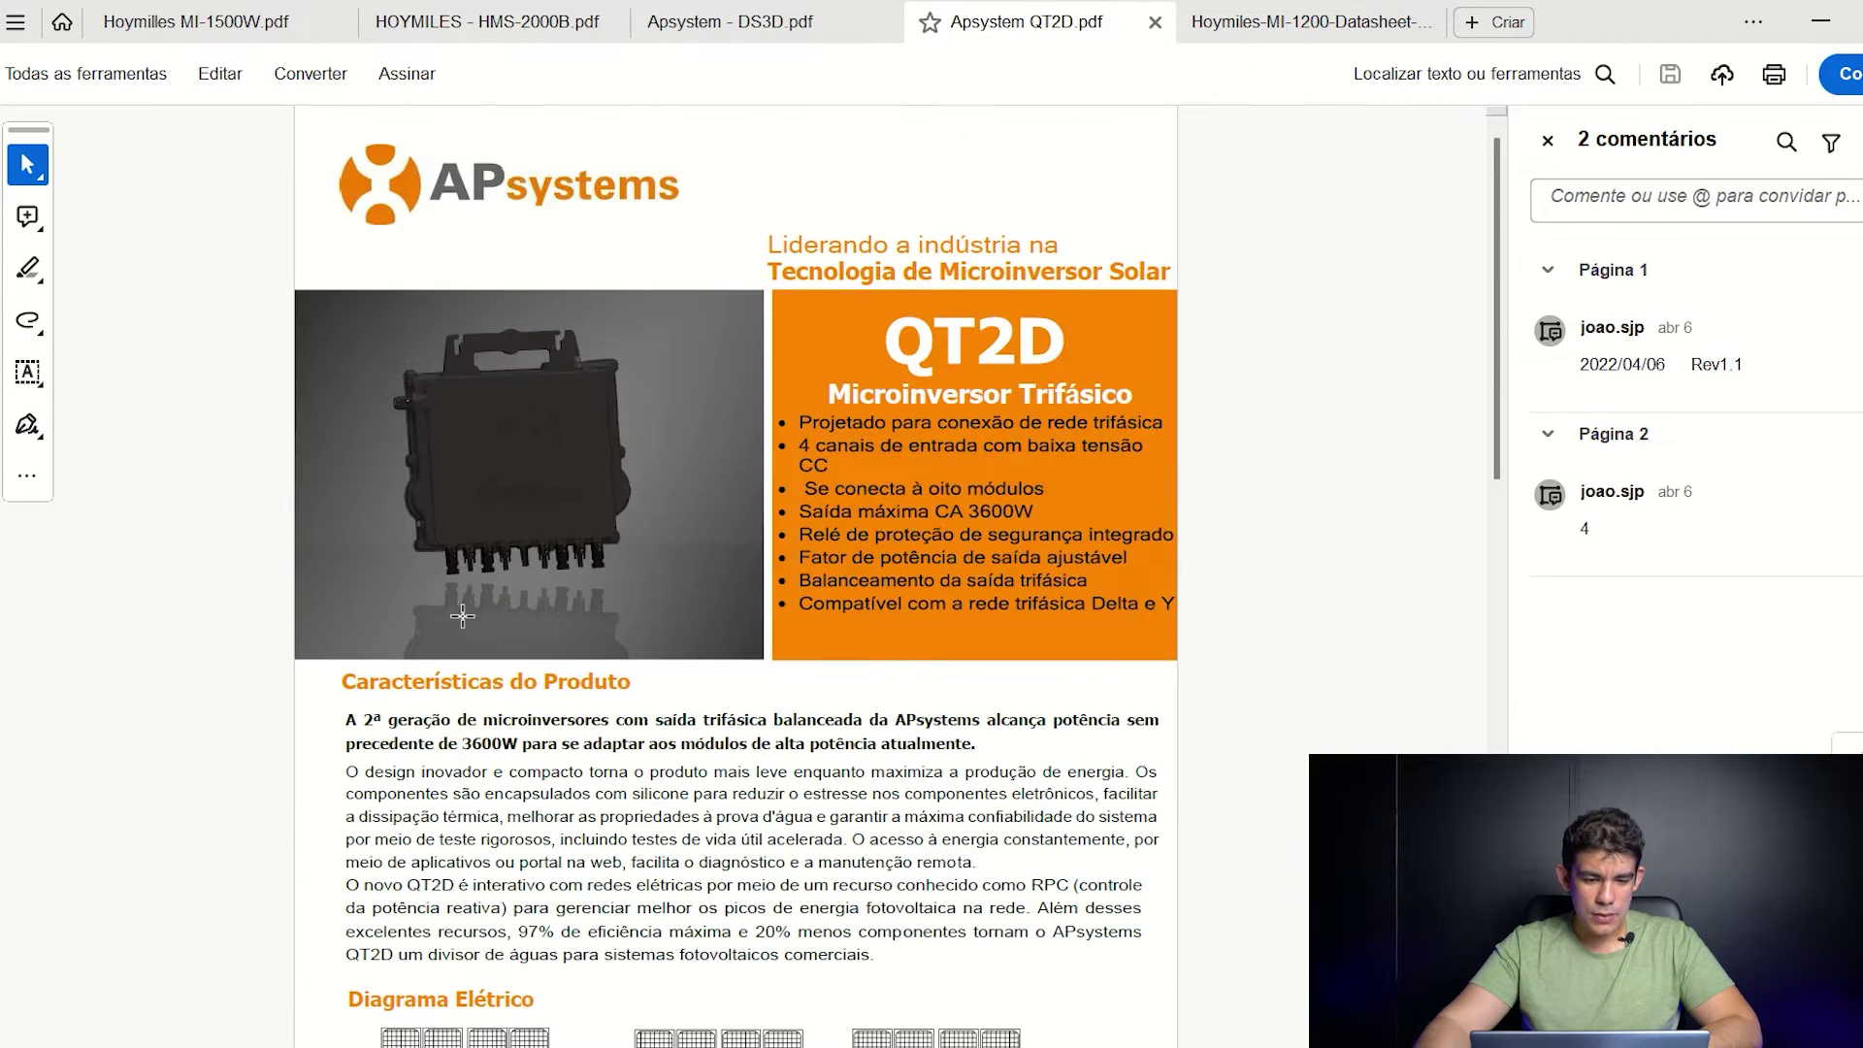
{"action": "scroll", "coordinate": [462, 615], "scroll_direction": "down", "scroll_amount": 10}
{"action": "scroll", "coordinate": [461, 615], "scroll_direction": "up", "scroll_amount": 12}
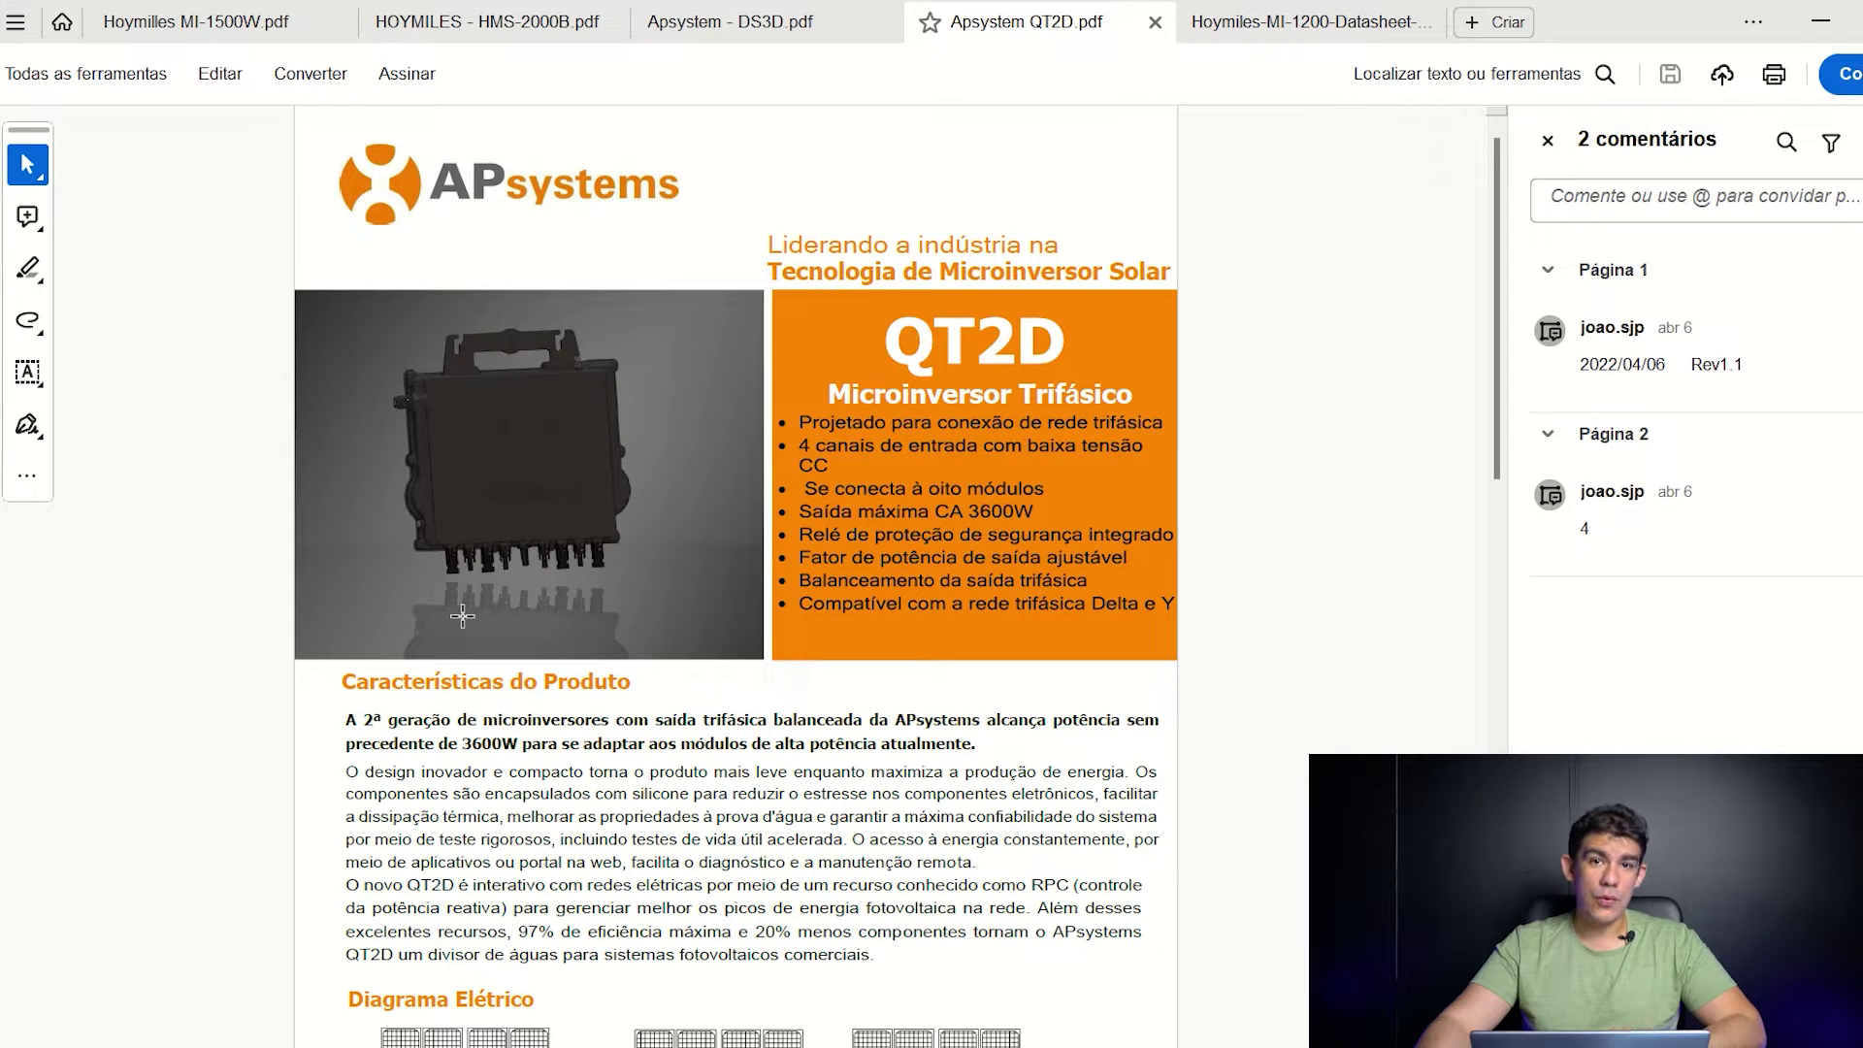
- Switch to the microinverter single-line diagram in AutoCAD and examine the CA/CC microinverter block with its Hoymiles MI-1200 label
{"action": "mouse_move", "coordinate": [1310, 1042]}
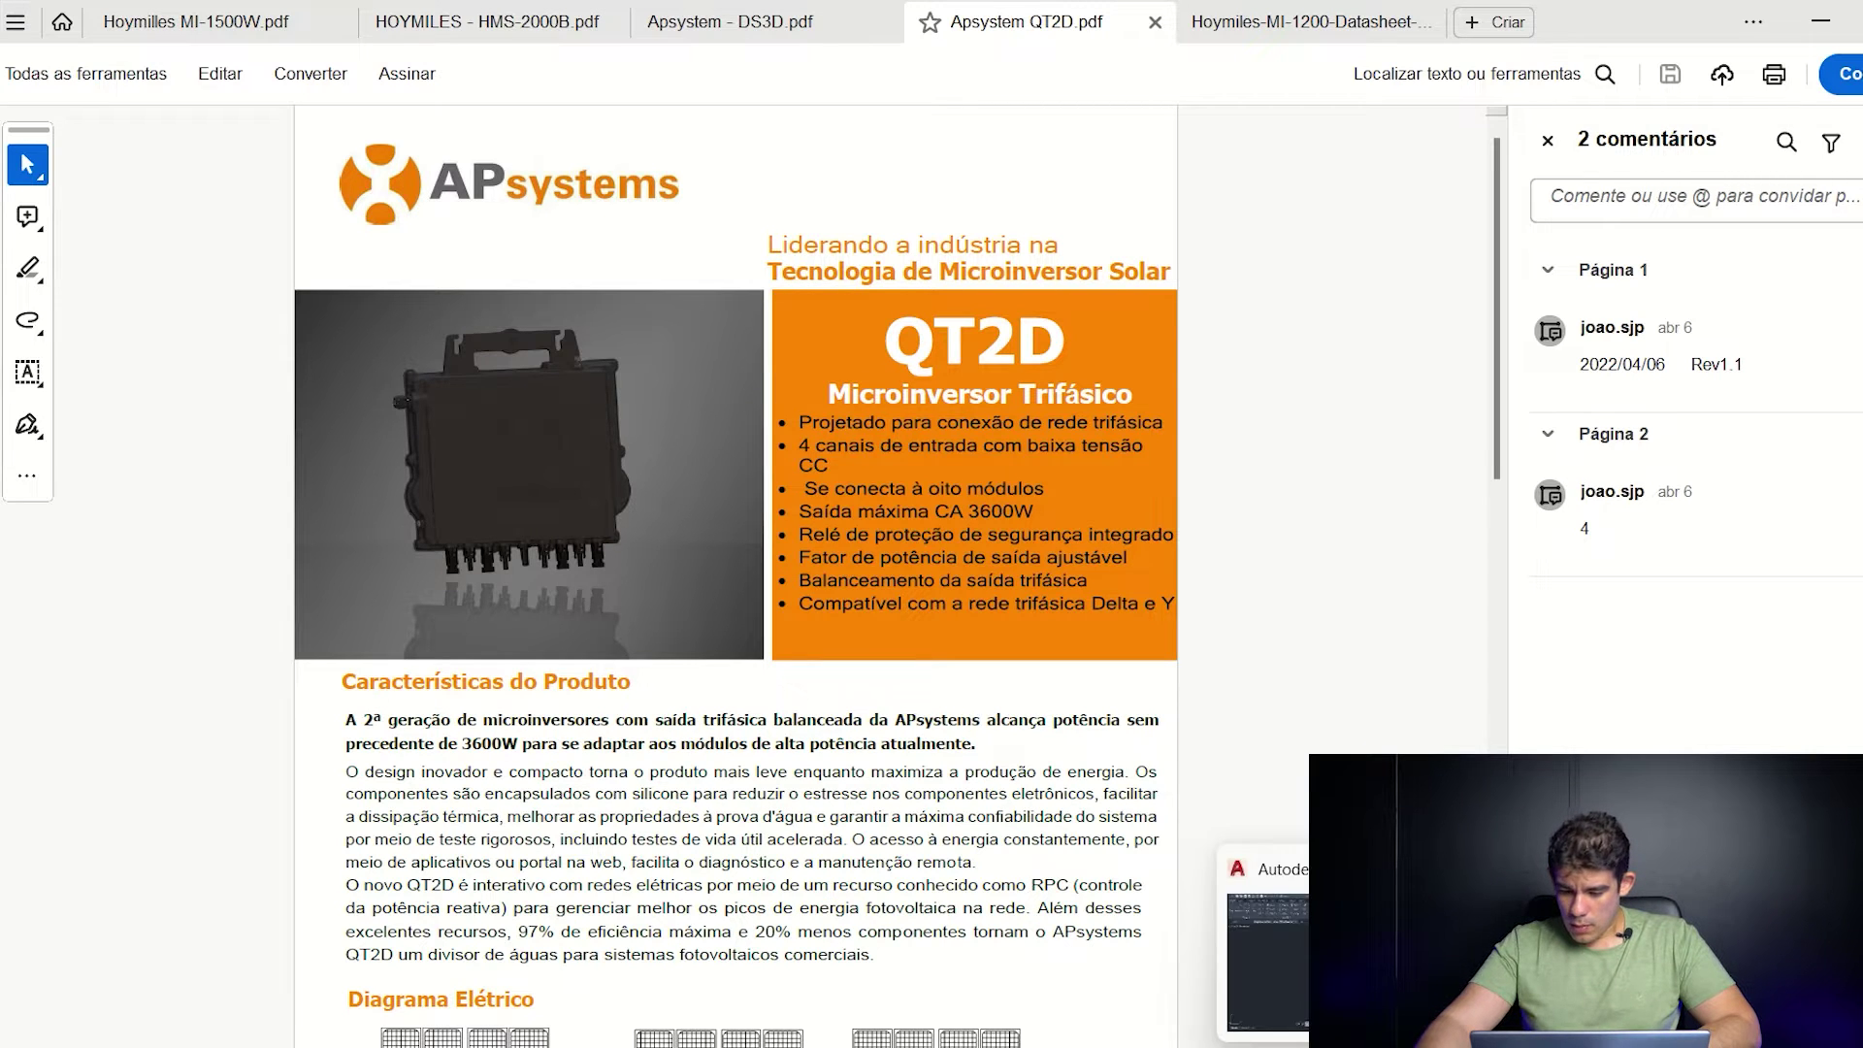
{"action": "left_click", "coordinate": [1350, 962]}
{"action": "scroll", "coordinate": [955, 503], "scroll_direction": "up", "scroll_amount": 4}
{"action": "scroll", "coordinate": [955, 502], "scroll_direction": "down", "scroll_amount": 2}
{"action": "scroll", "coordinate": [954, 509], "scroll_direction": "down", "scroll_amount": 2}
{"action": "middle_click_drag", "start_coordinate": [1056, 690], "coordinate": [1151, 550]}
{"action": "scroll", "coordinate": [1026, 625], "scroll_direction": "up", "scroll_amount": 4}
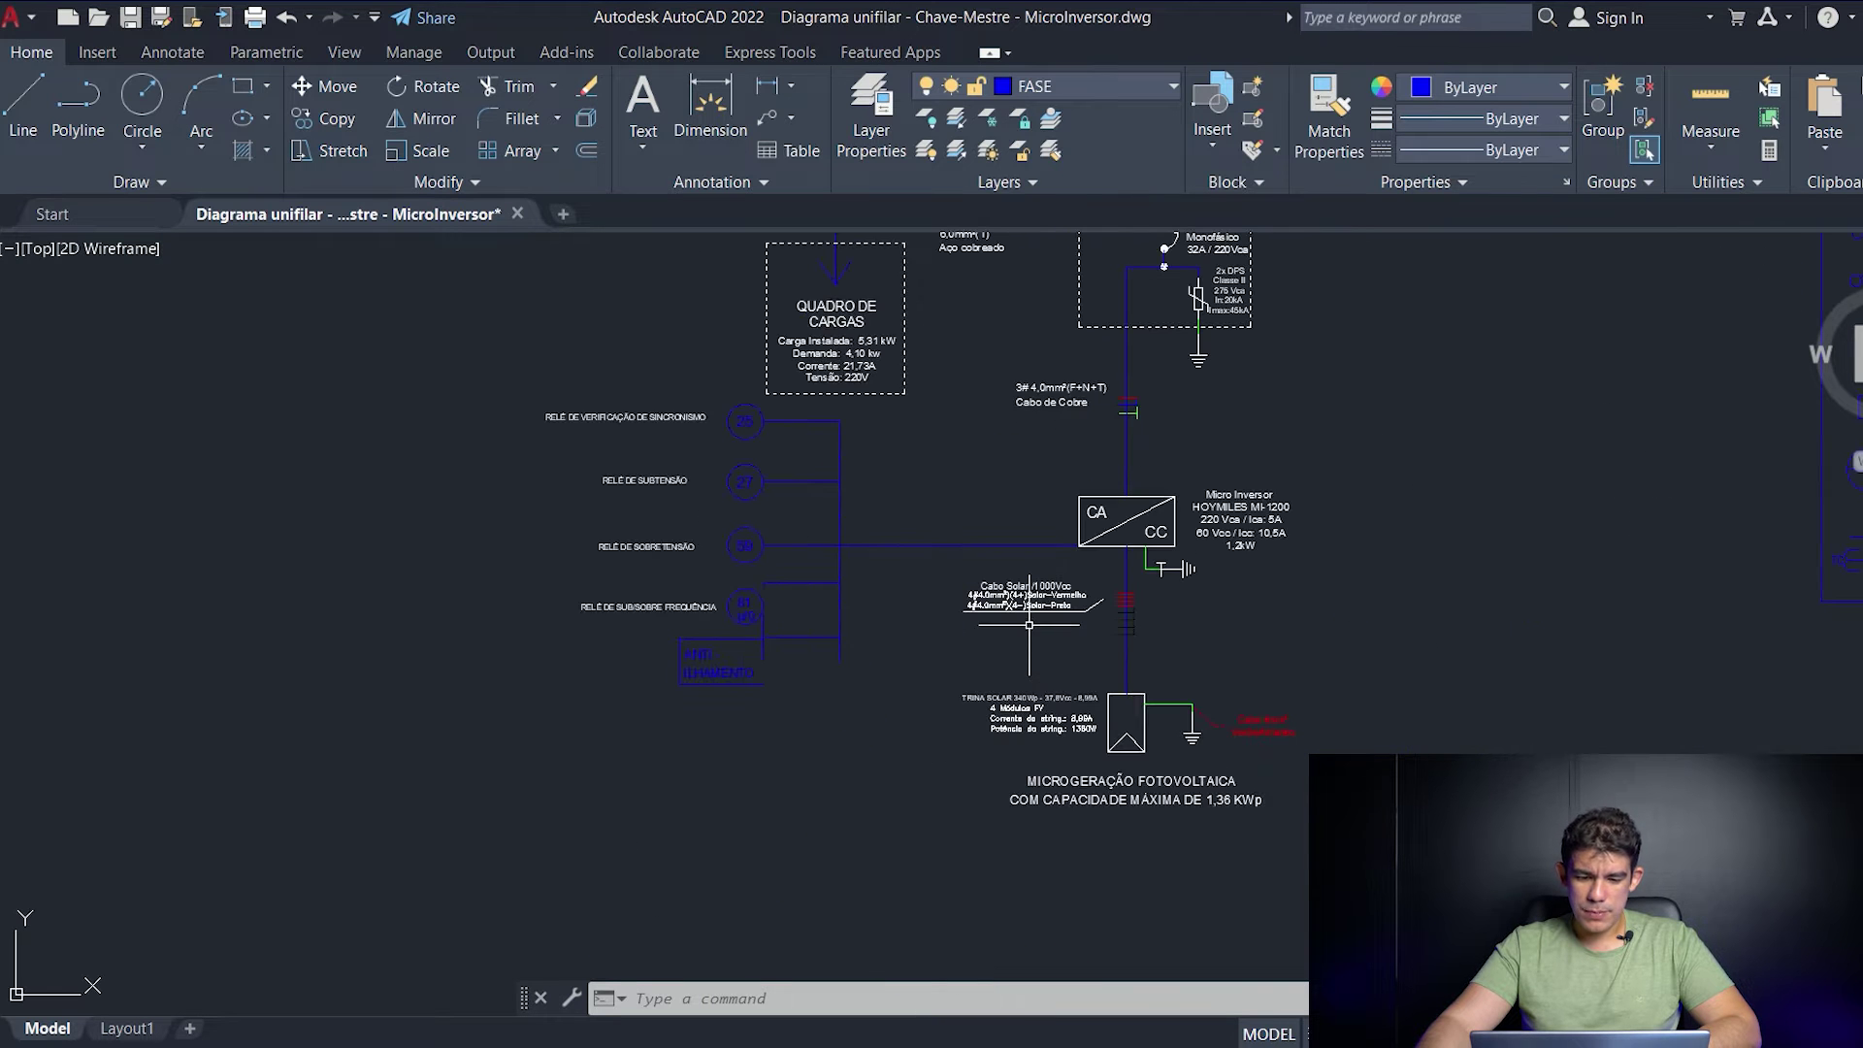
{"action": "middle_click_drag", "start_coordinate": [1270, 617], "coordinate": [1073, 599]}
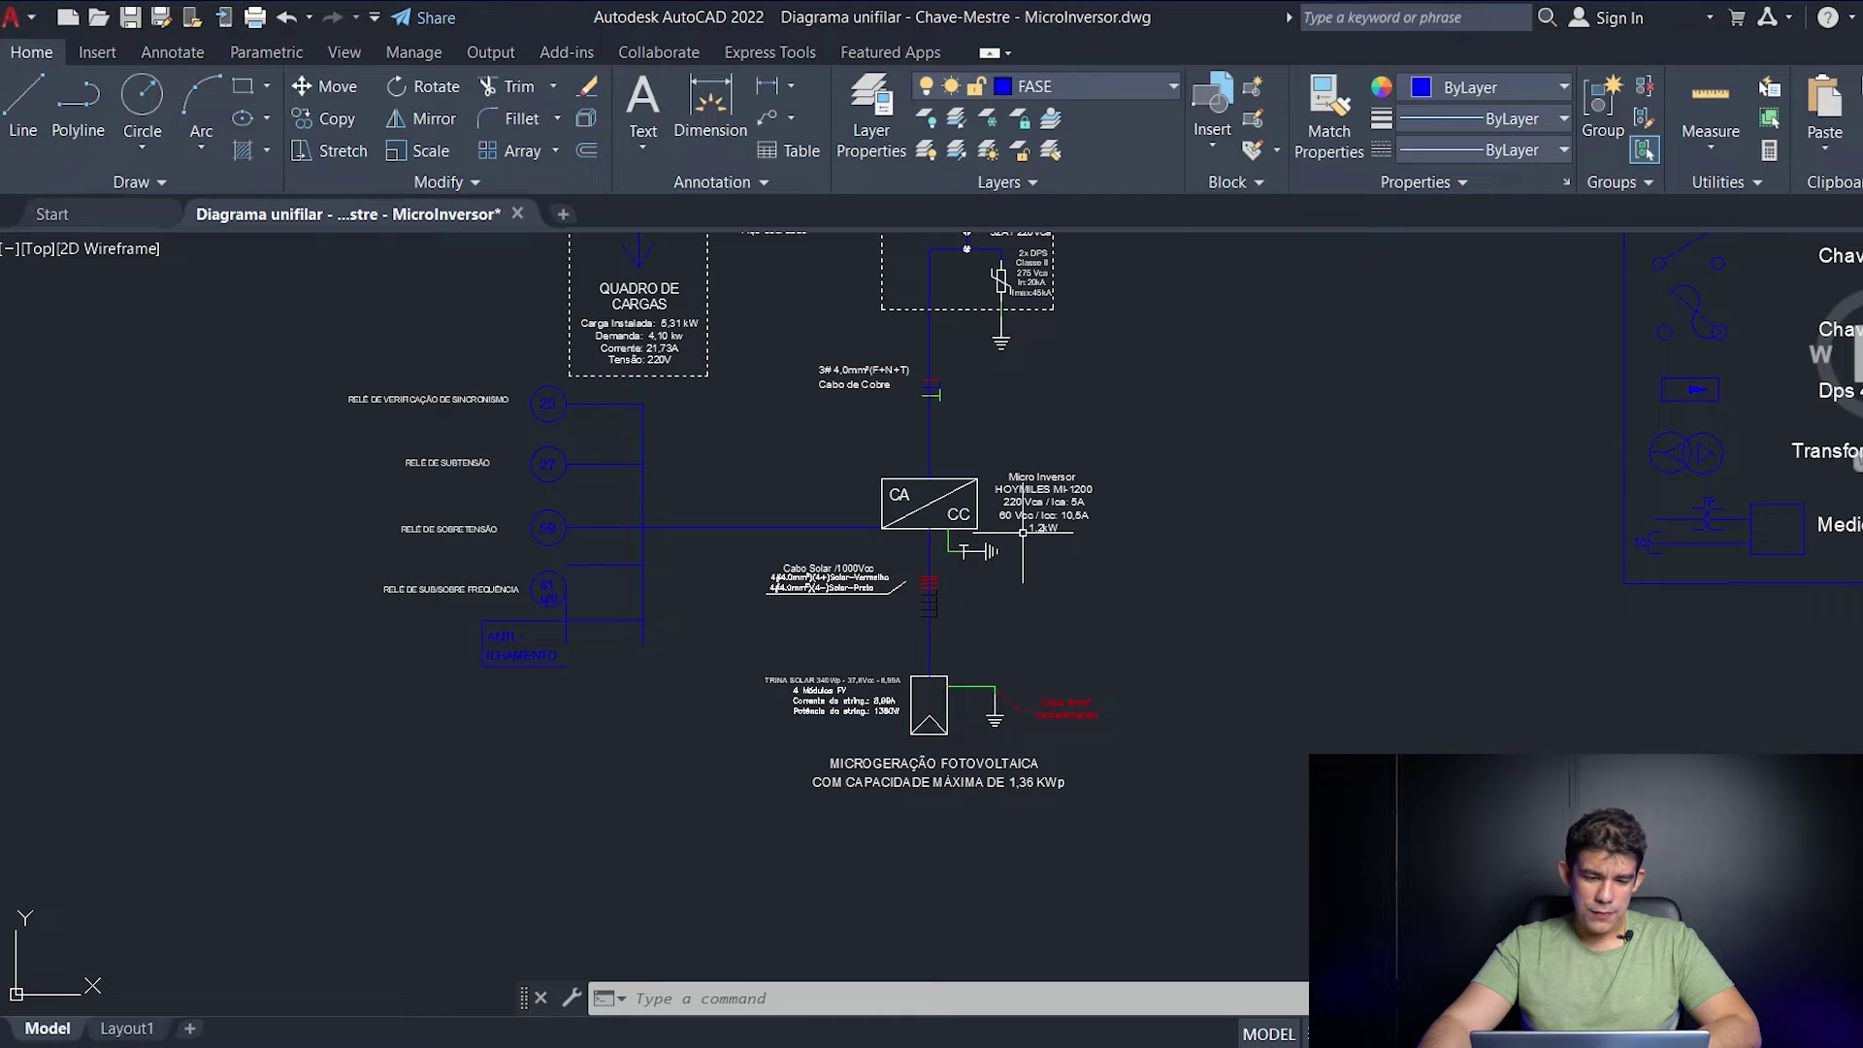
{"action": "scroll", "coordinate": [893, 488], "scroll_direction": "up", "scroll_amount": 2}
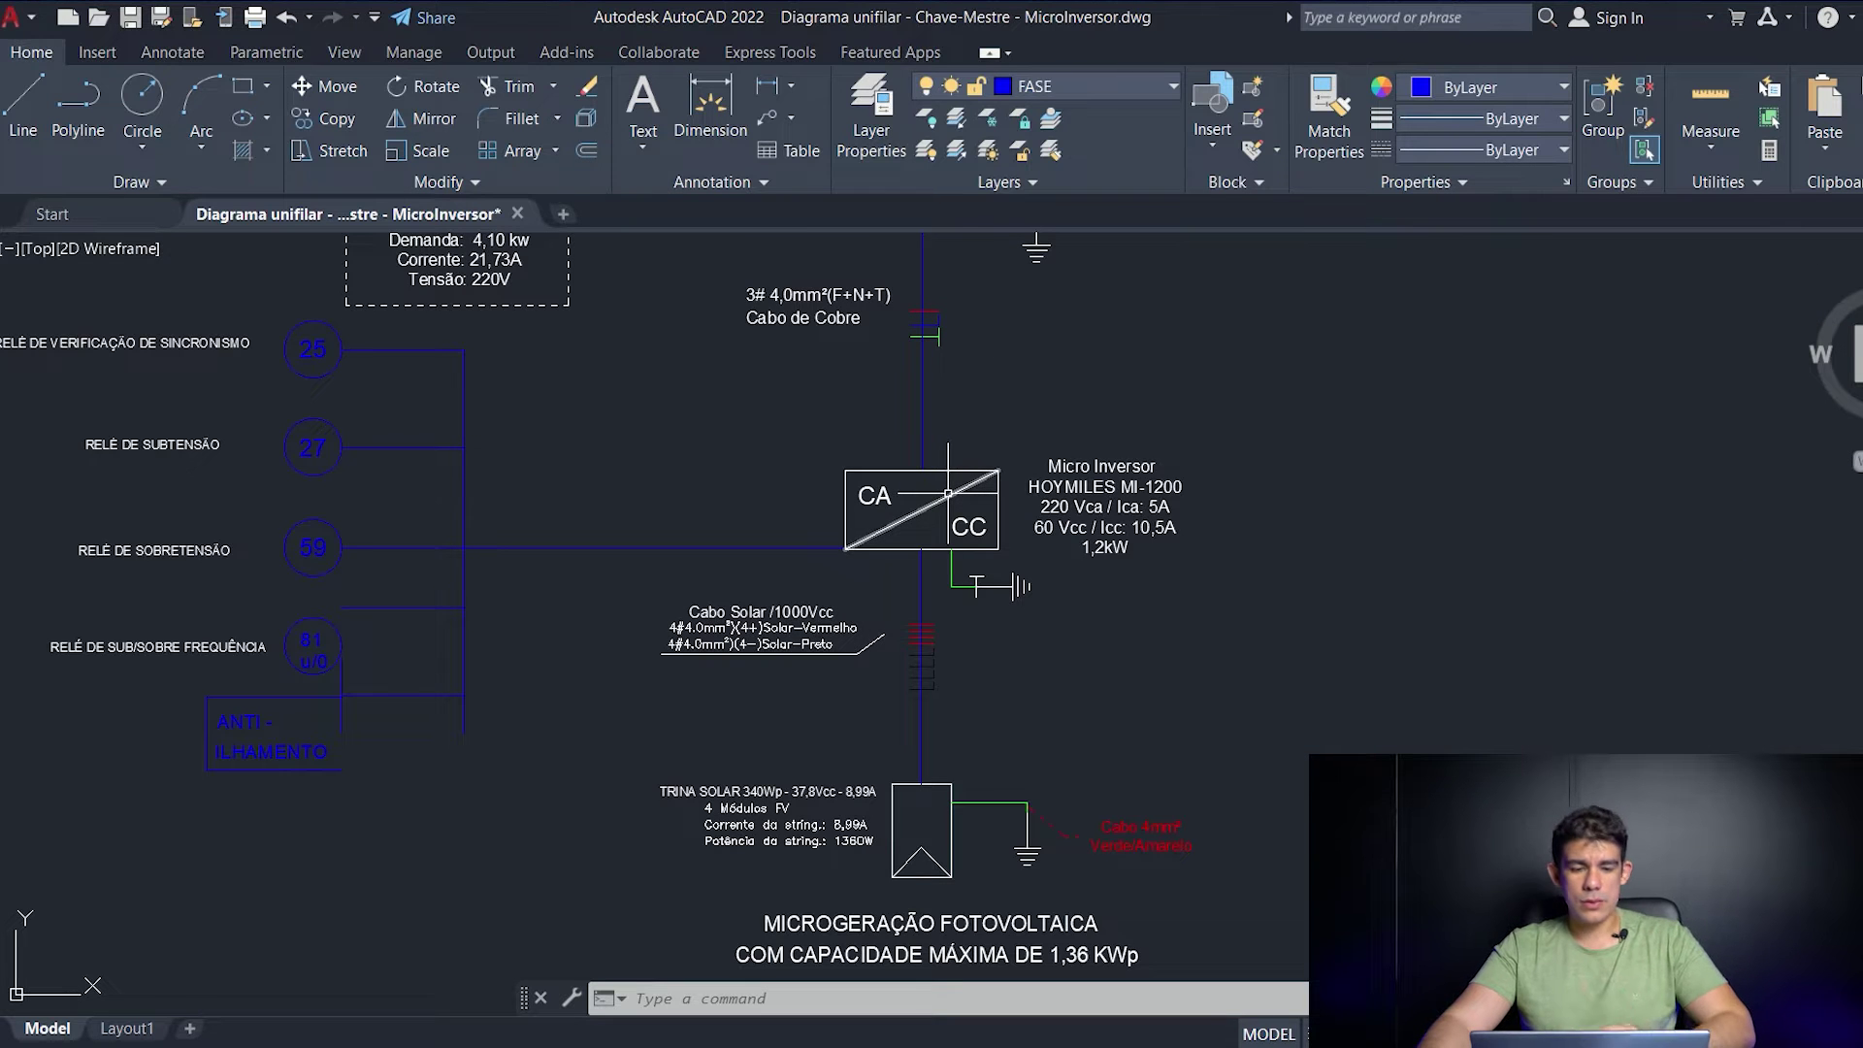
- Examine the solar cable and photovoltaic module annotations below the microinverter block
{"action": "middle_click_drag", "start_coordinate": [1122, 716], "coordinate": [1152, 768]}
{"action": "scroll", "coordinate": [1154, 767], "scroll_direction": "down", "scroll_amount": 3}
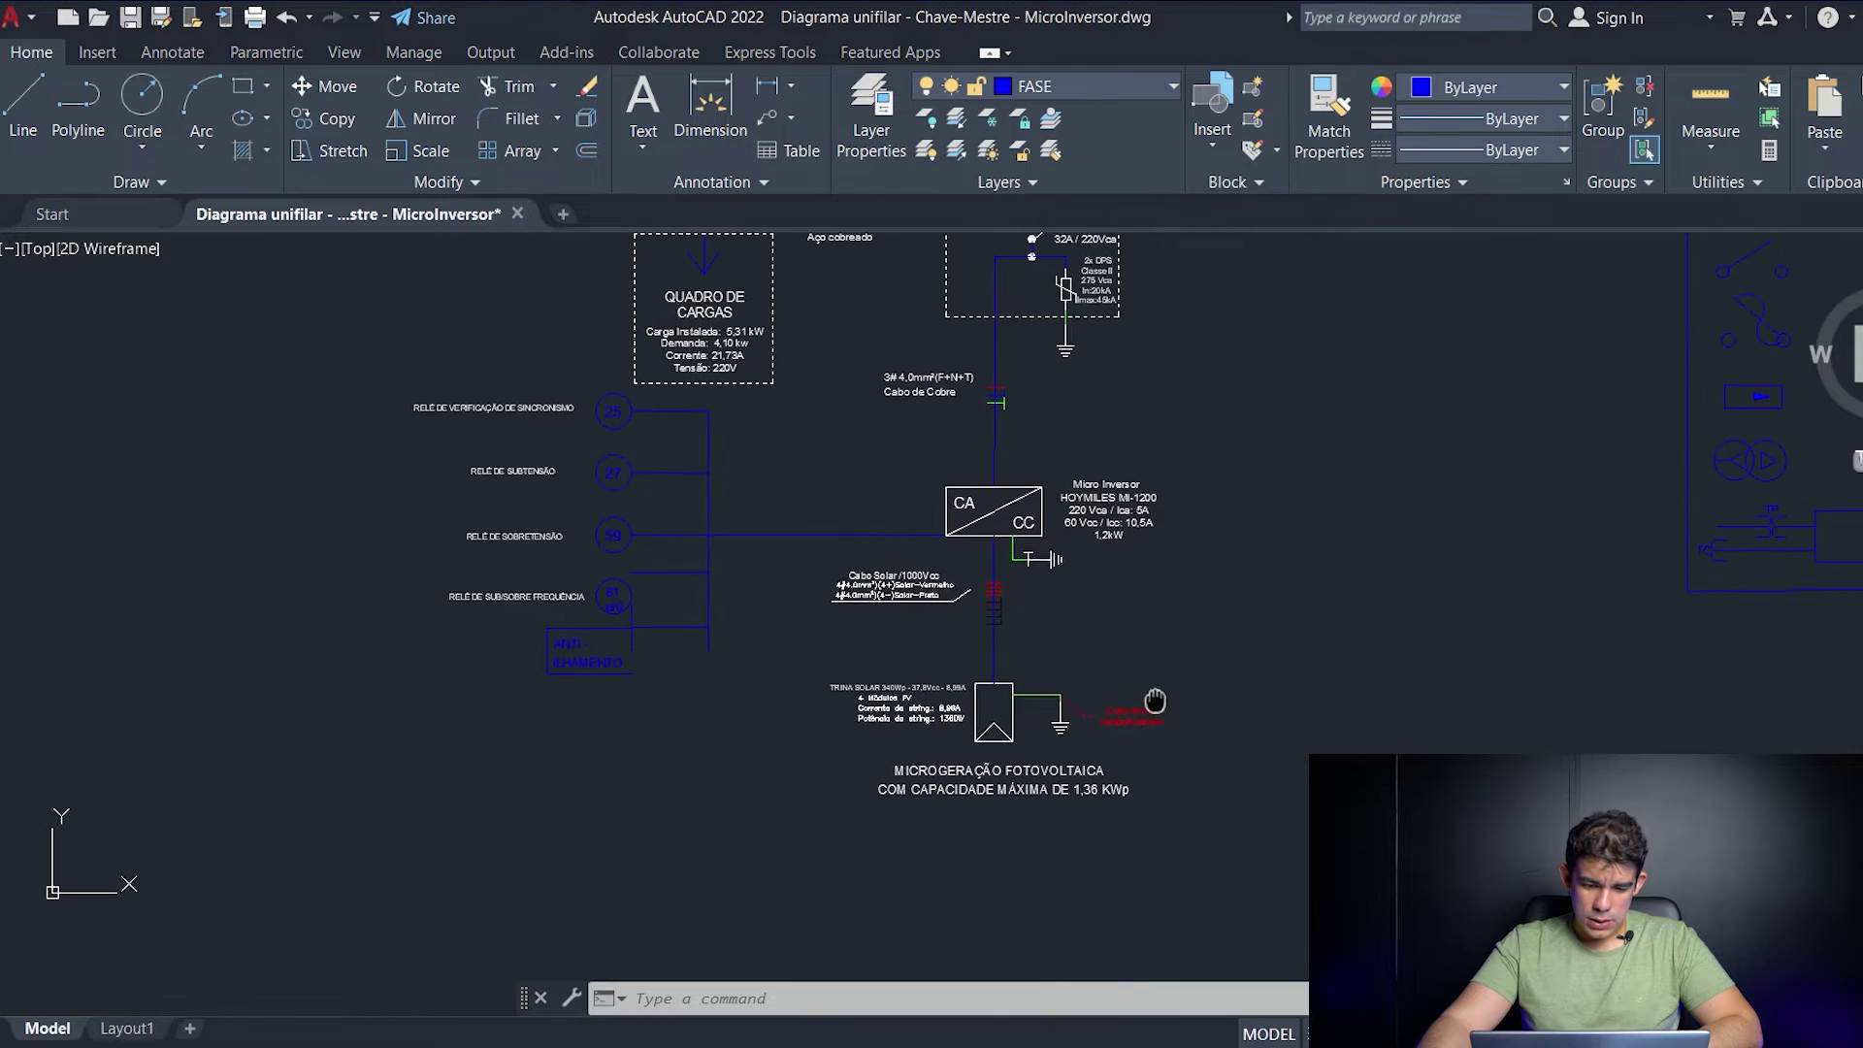
{"action": "scroll", "coordinate": [926, 849], "scroll_direction": "up", "scroll_amount": 4}
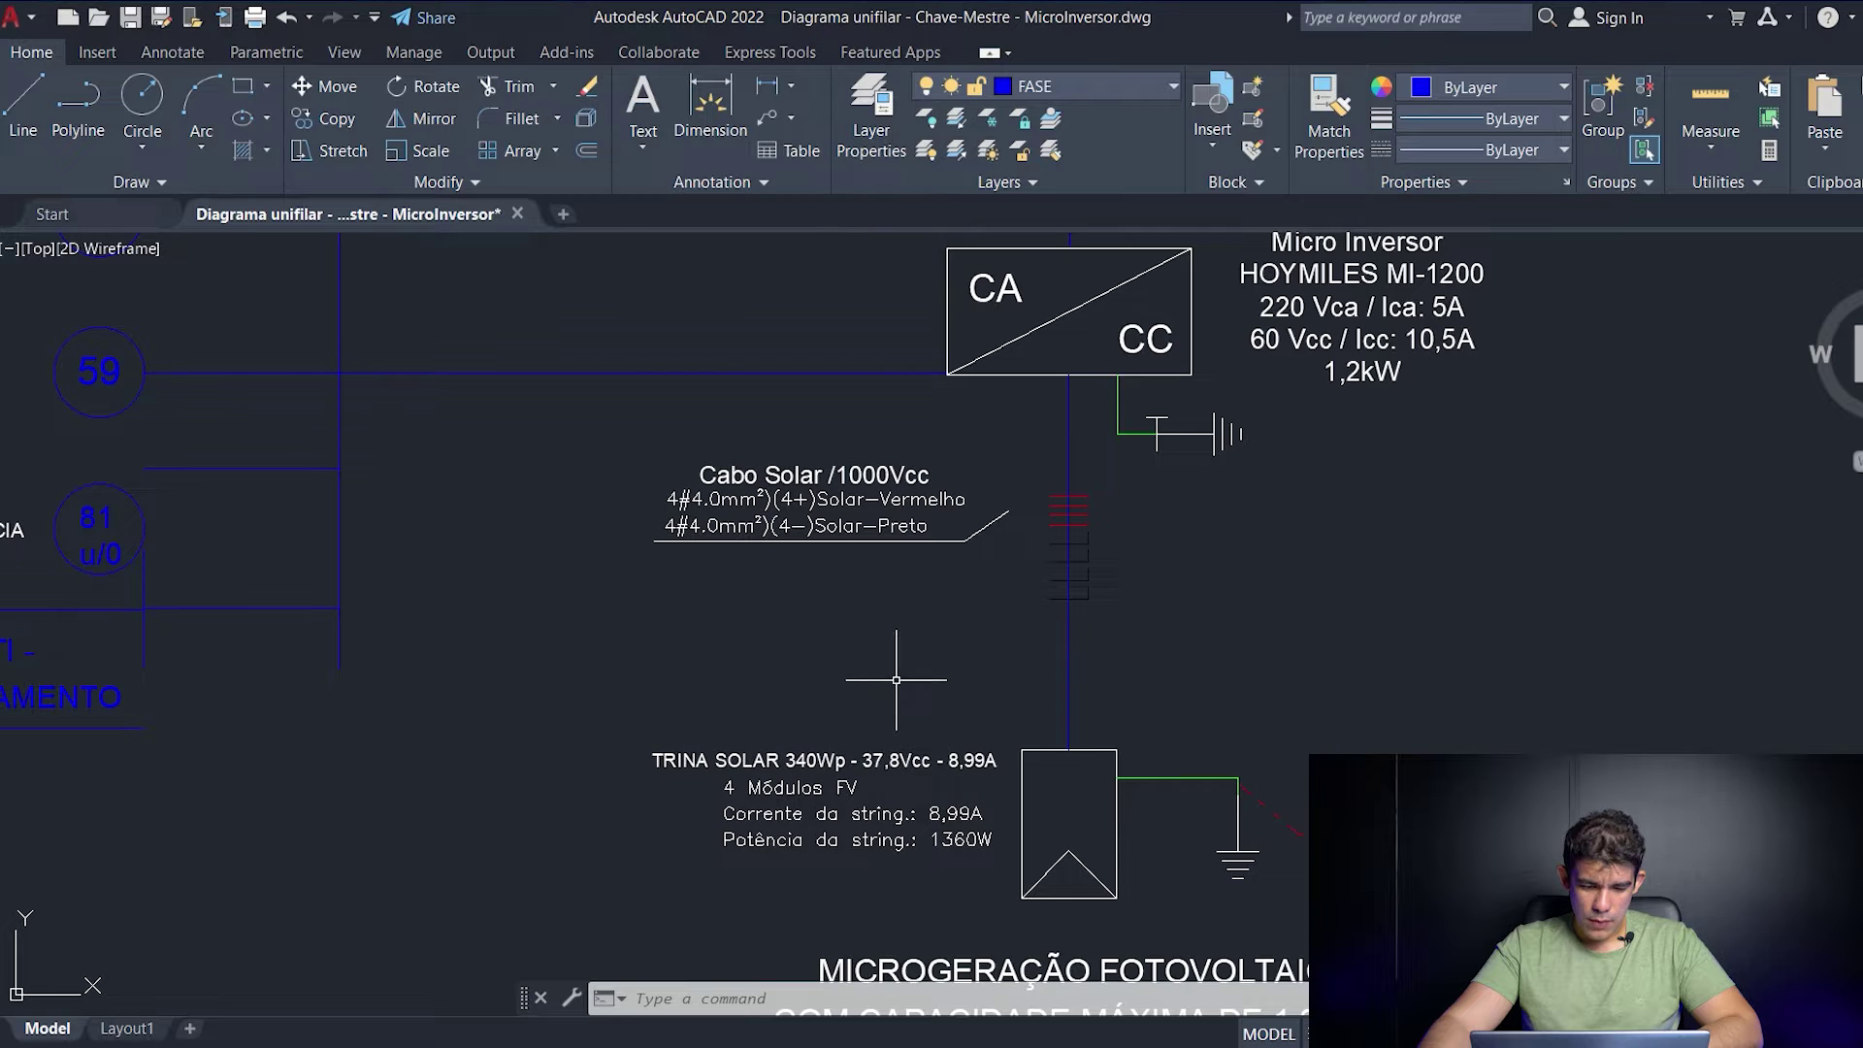
- Review the overall single-line diagram from the utility delivery point down to the photovoltaic modules
{"action": "scroll", "coordinate": [916, 663], "scroll_direction": "down", "scroll_amount": 2}
{"action": "middle_click_drag", "start_coordinate": [927, 650], "coordinate": [817, 876]}
{"action": "mouse_move", "coordinate": [736, 238]}
{"action": "middle_mouse_down"}
{"action": "mouse_move", "coordinate": [781, 468]}
{"action": "mouse_move", "coordinate": [706, 786]}
{"action": "middle_mouse_up"}
{"action": "scroll", "coordinate": [888, 799], "scroll_direction": "down", "scroll_amount": 3}
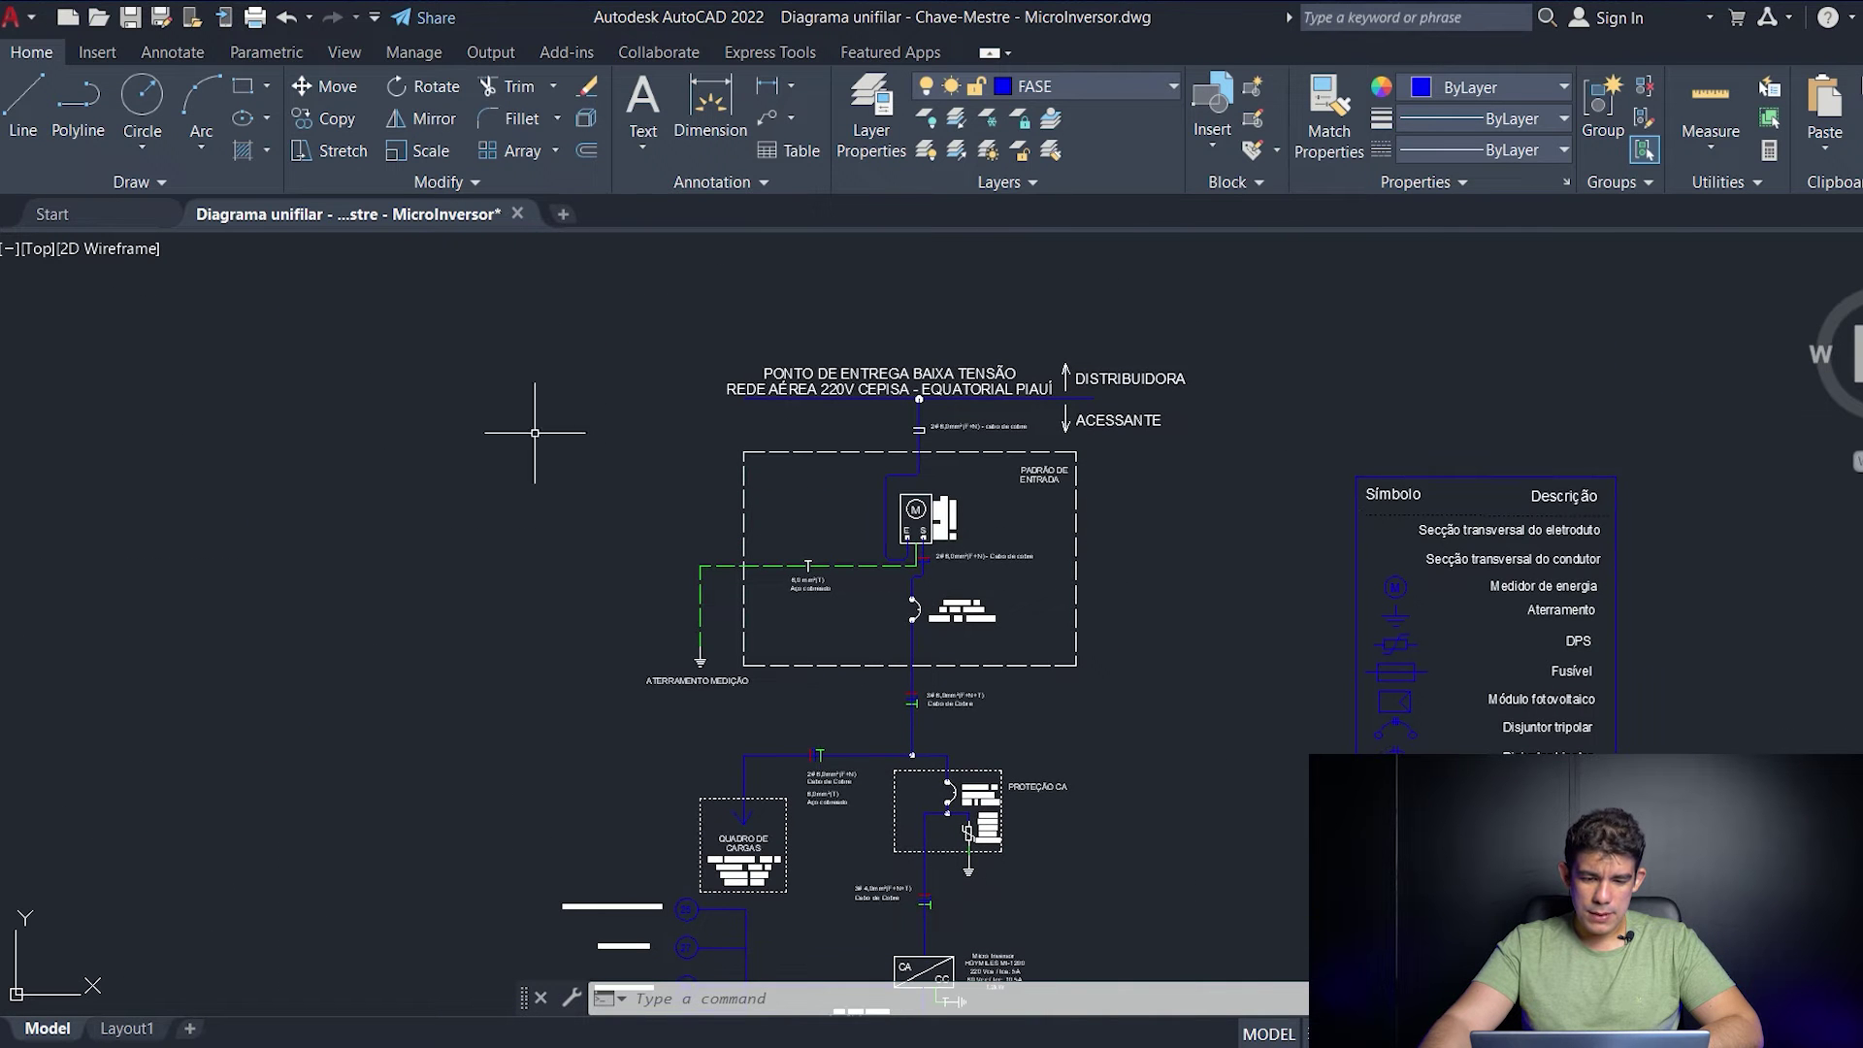
{"action": "middle_click_drag", "start_coordinate": [1181, 794], "coordinate": [1239, 463]}
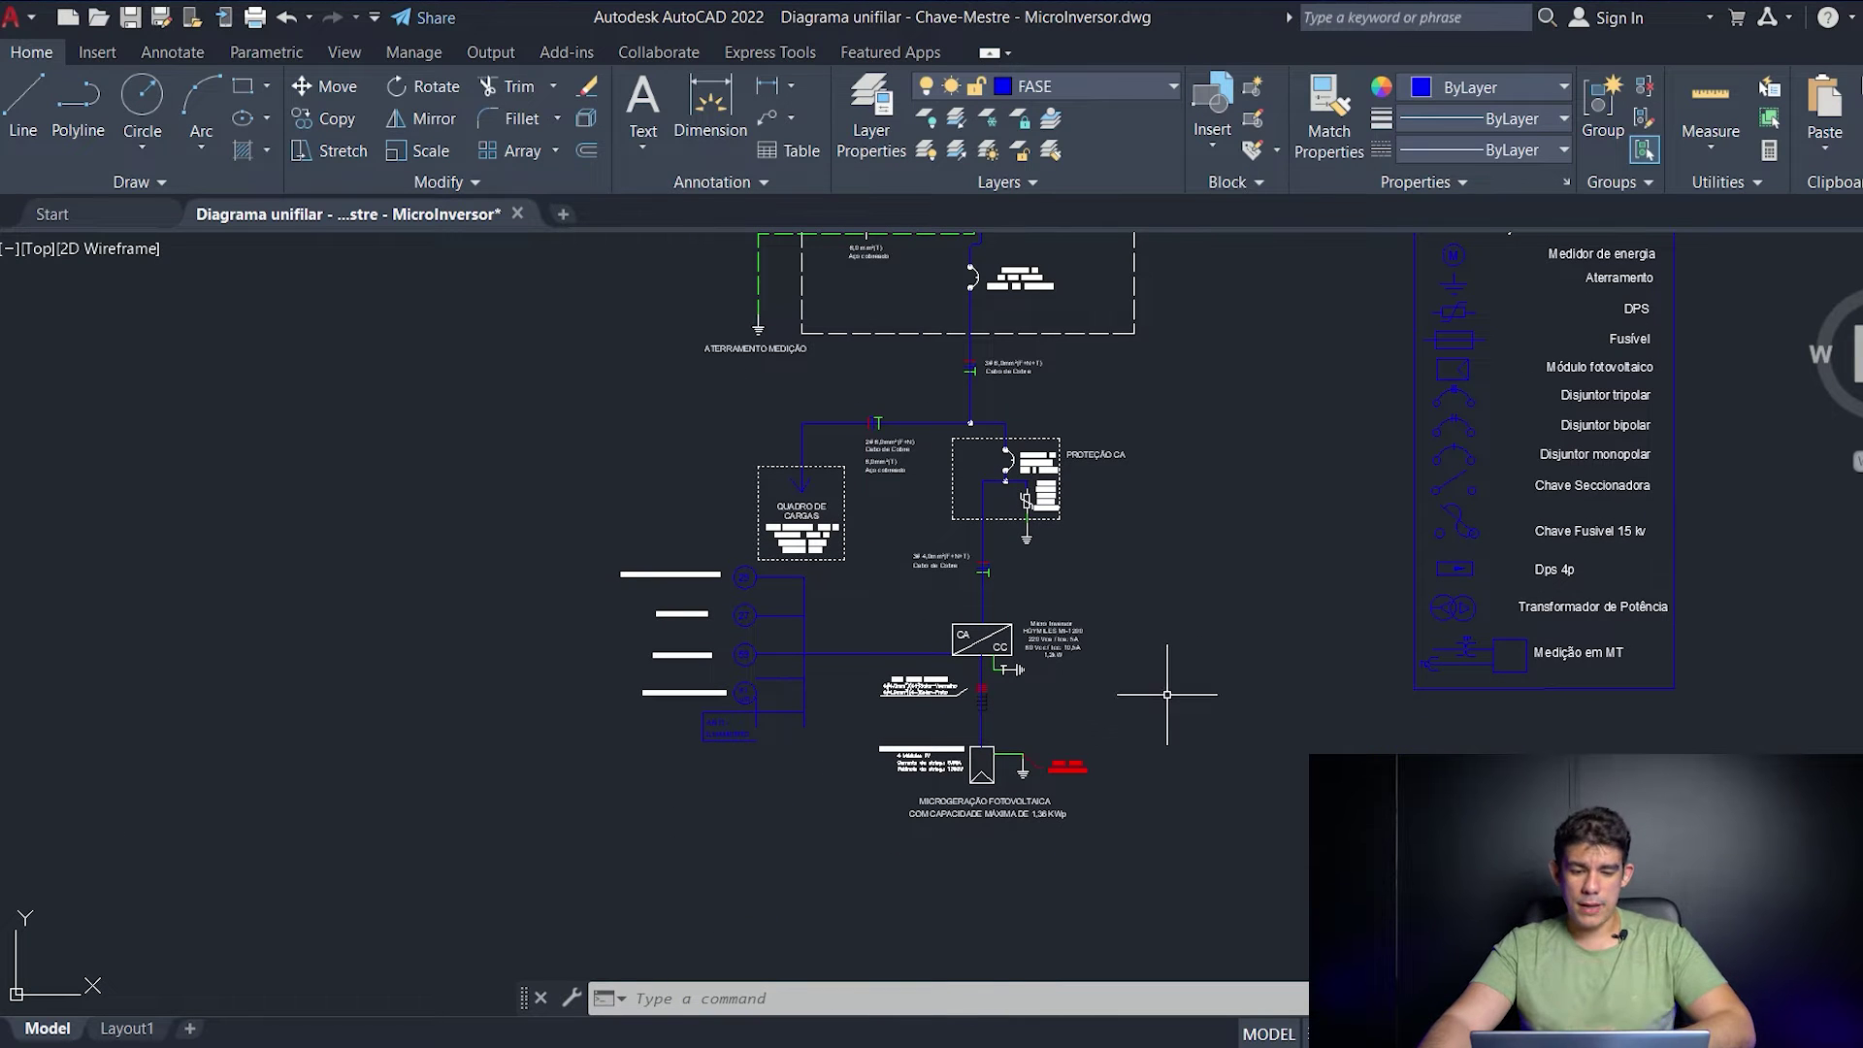
- Review the overall single-line diagram and examine the Trina Solar module annotations and the green/yellow grounding cable beside the module symbol
{"action": "middle_click_drag", "start_coordinate": [1125, 431], "coordinate": [1128, 559]}
{"action": "middle_click_drag", "start_coordinate": [1137, 778], "coordinate": [1134, 628]}
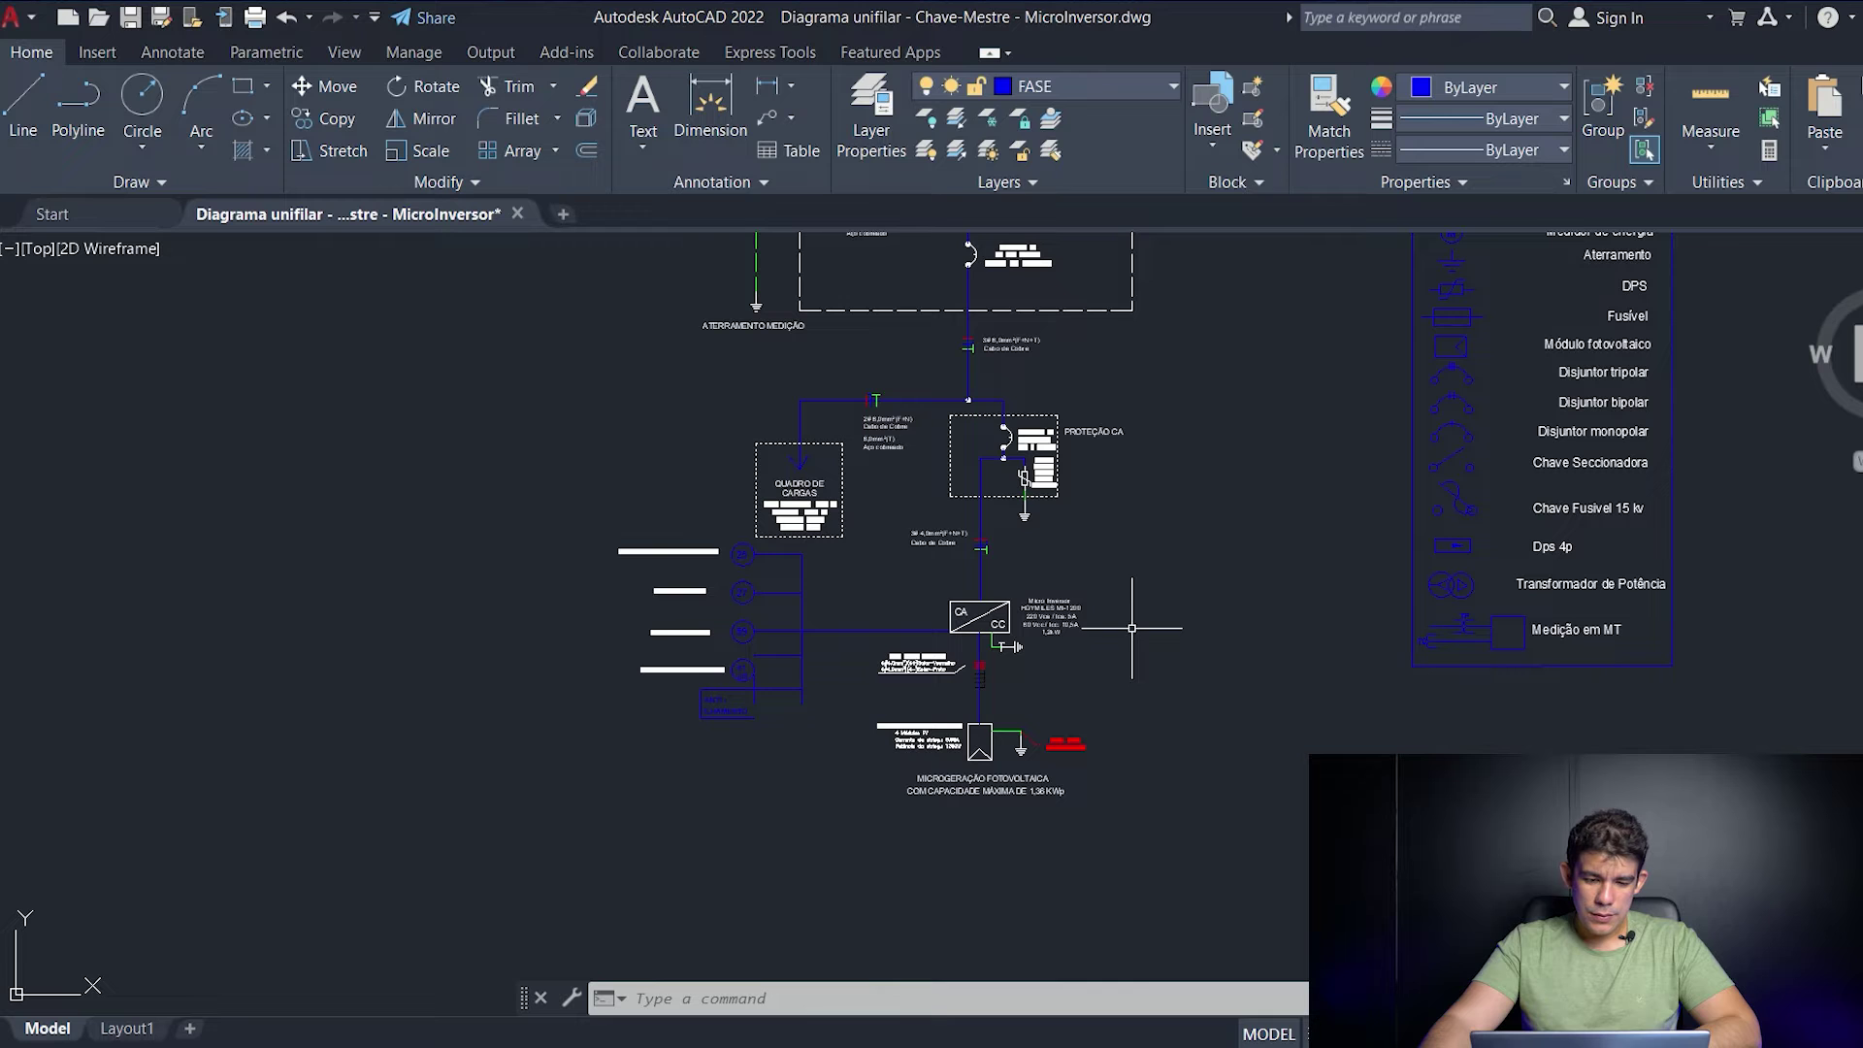
{"action": "mouse_move", "coordinate": [1145, 479]}
{"action": "middle_mouse_down"}
{"action": "mouse_move", "coordinate": [1162, 588]}
{"action": "mouse_move", "coordinate": [1239, 759]}
{"action": "mouse_move", "coordinate": [1262, 881]}
{"action": "middle_mouse_up"}
{"action": "scroll", "coordinate": [1106, 673], "scroll_direction": "down", "scroll_amount": 2}
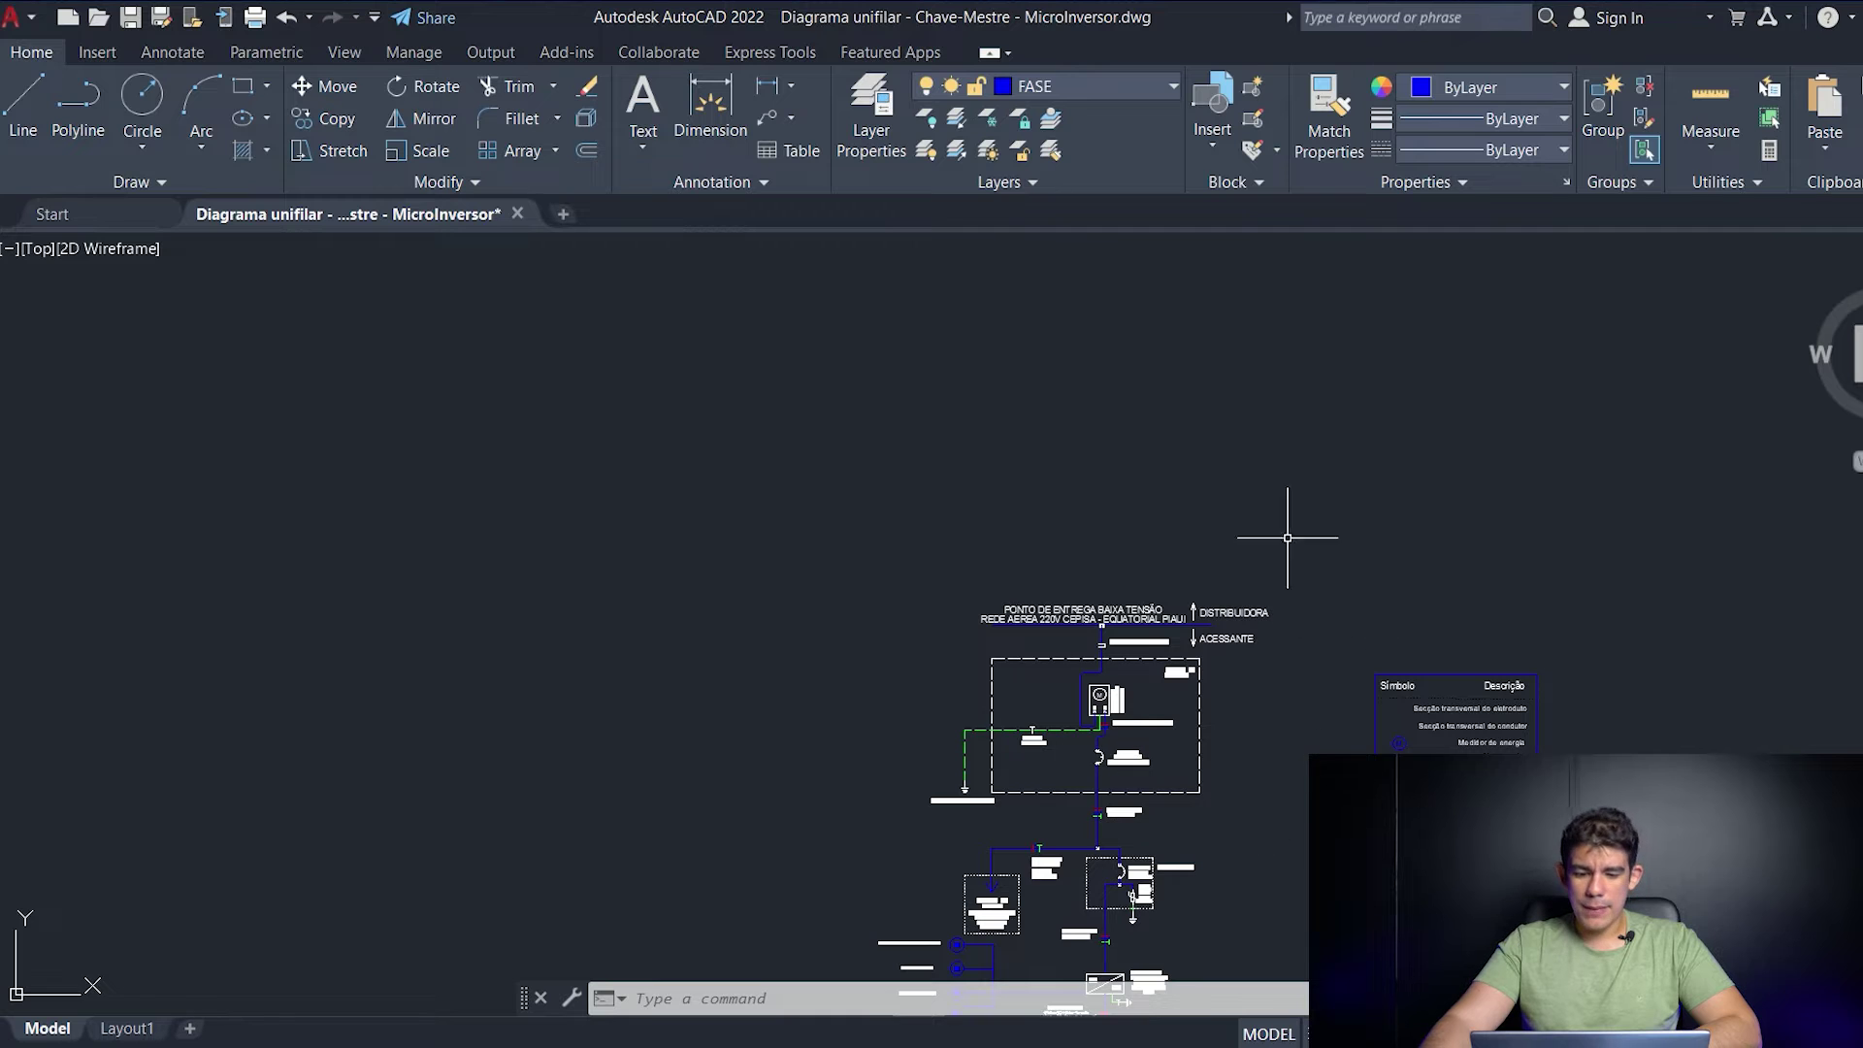
{"action": "middle_click_drag", "start_coordinate": [1274, 815], "coordinate": [1171, 515]}
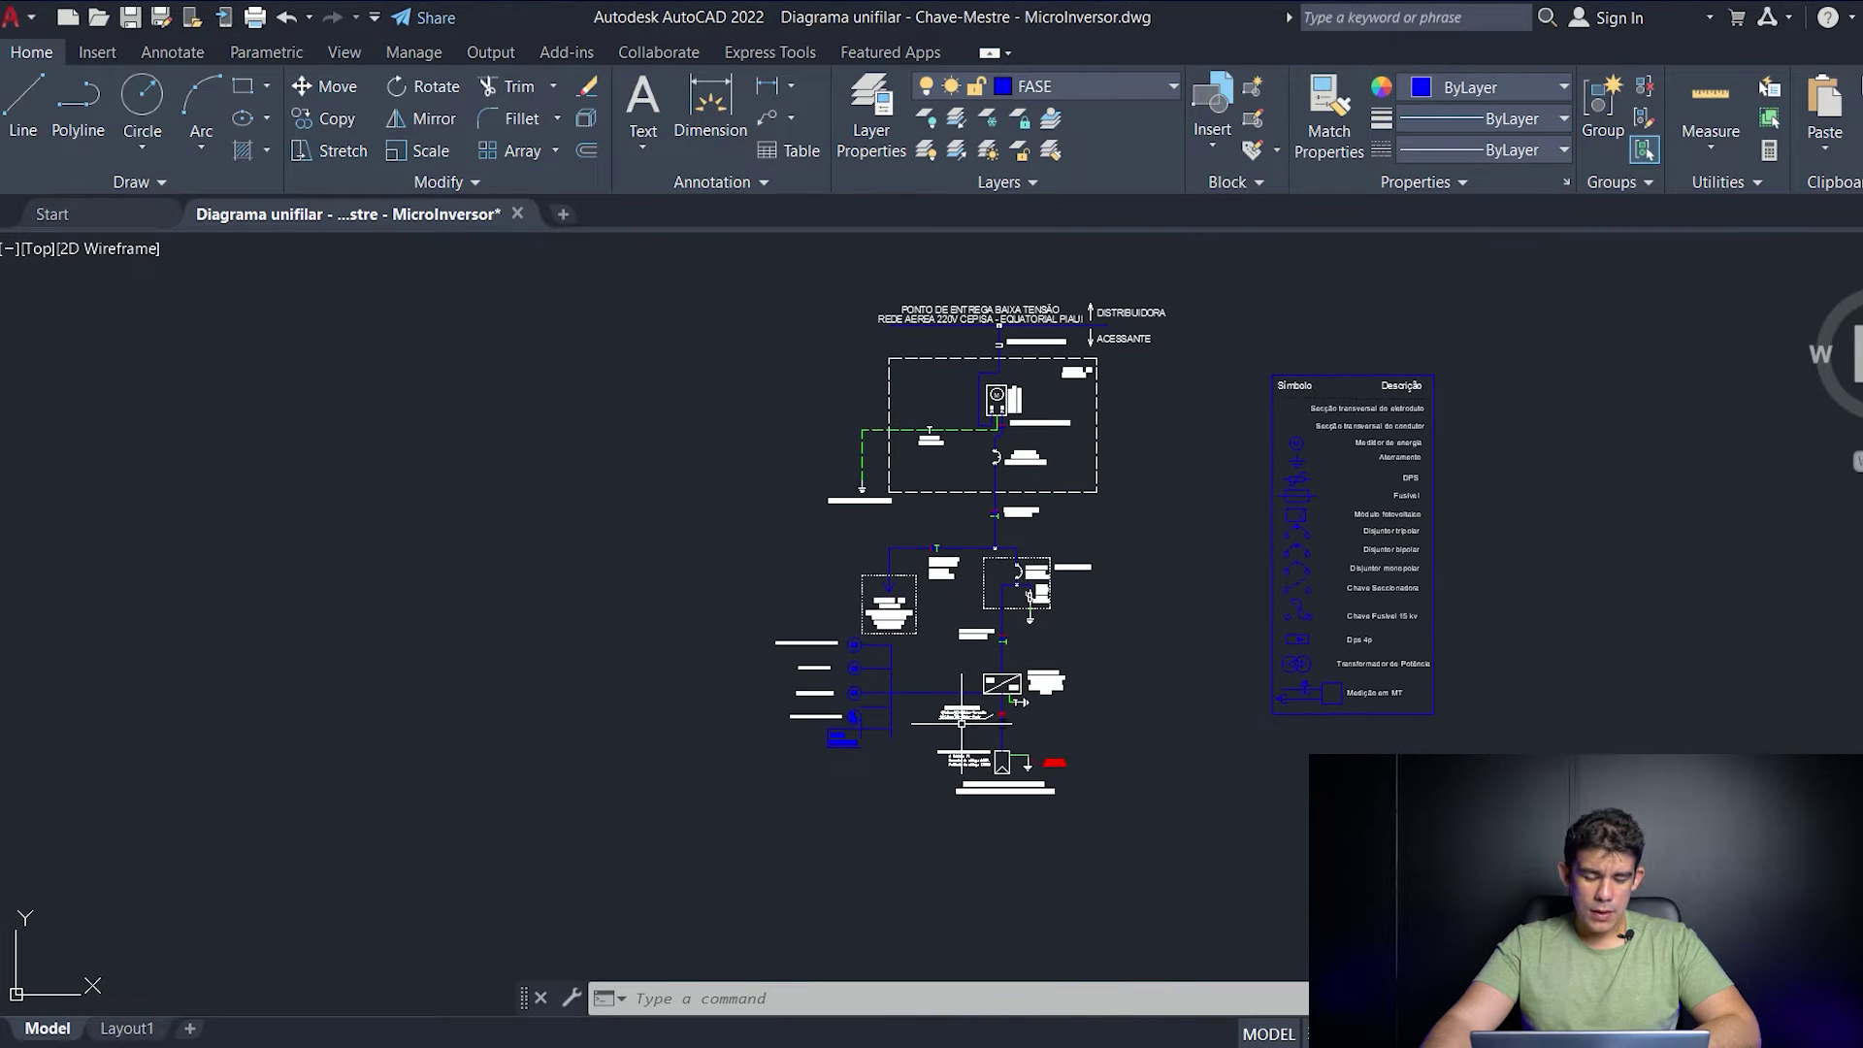
{"action": "scroll", "coordinate": [969, 733], "scroll_direction": "up", "scroll_amount": 5}
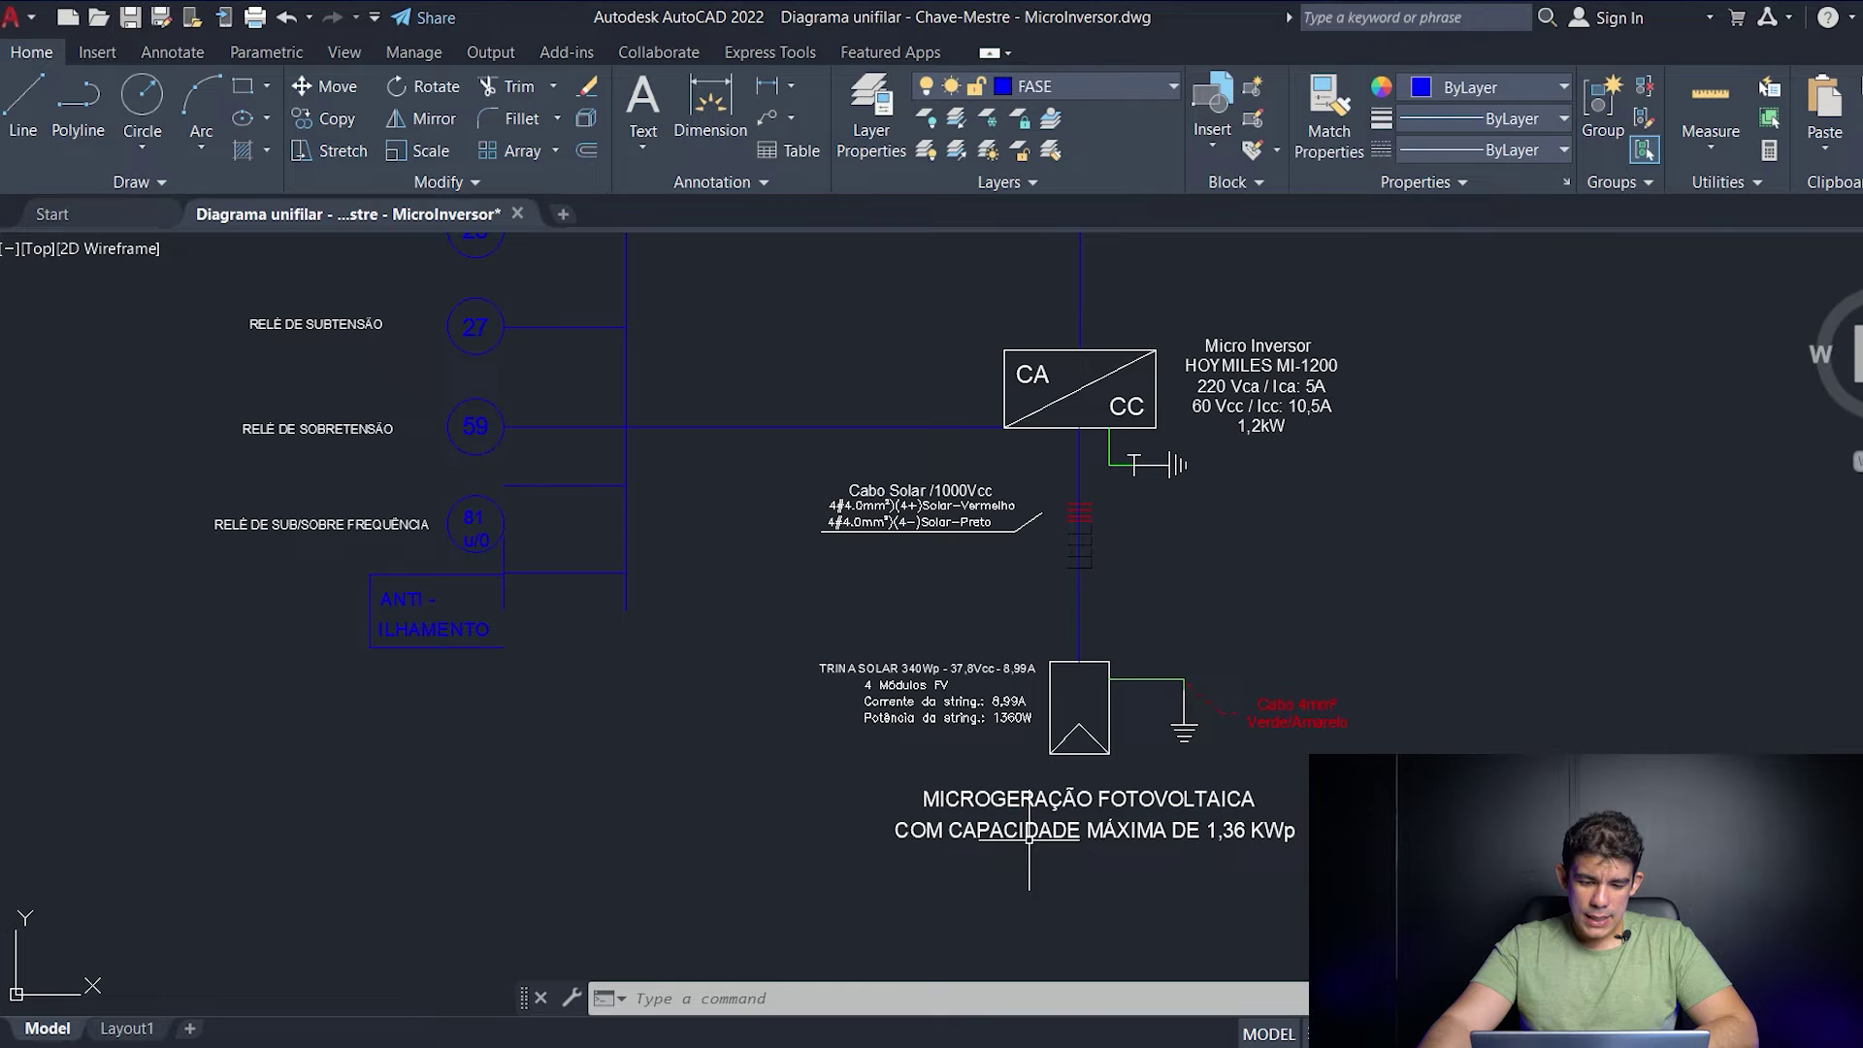
{"action": "scroll", "coordinate": [1007, 689], "scroll_direction": "up", "scroll_amount": 2}
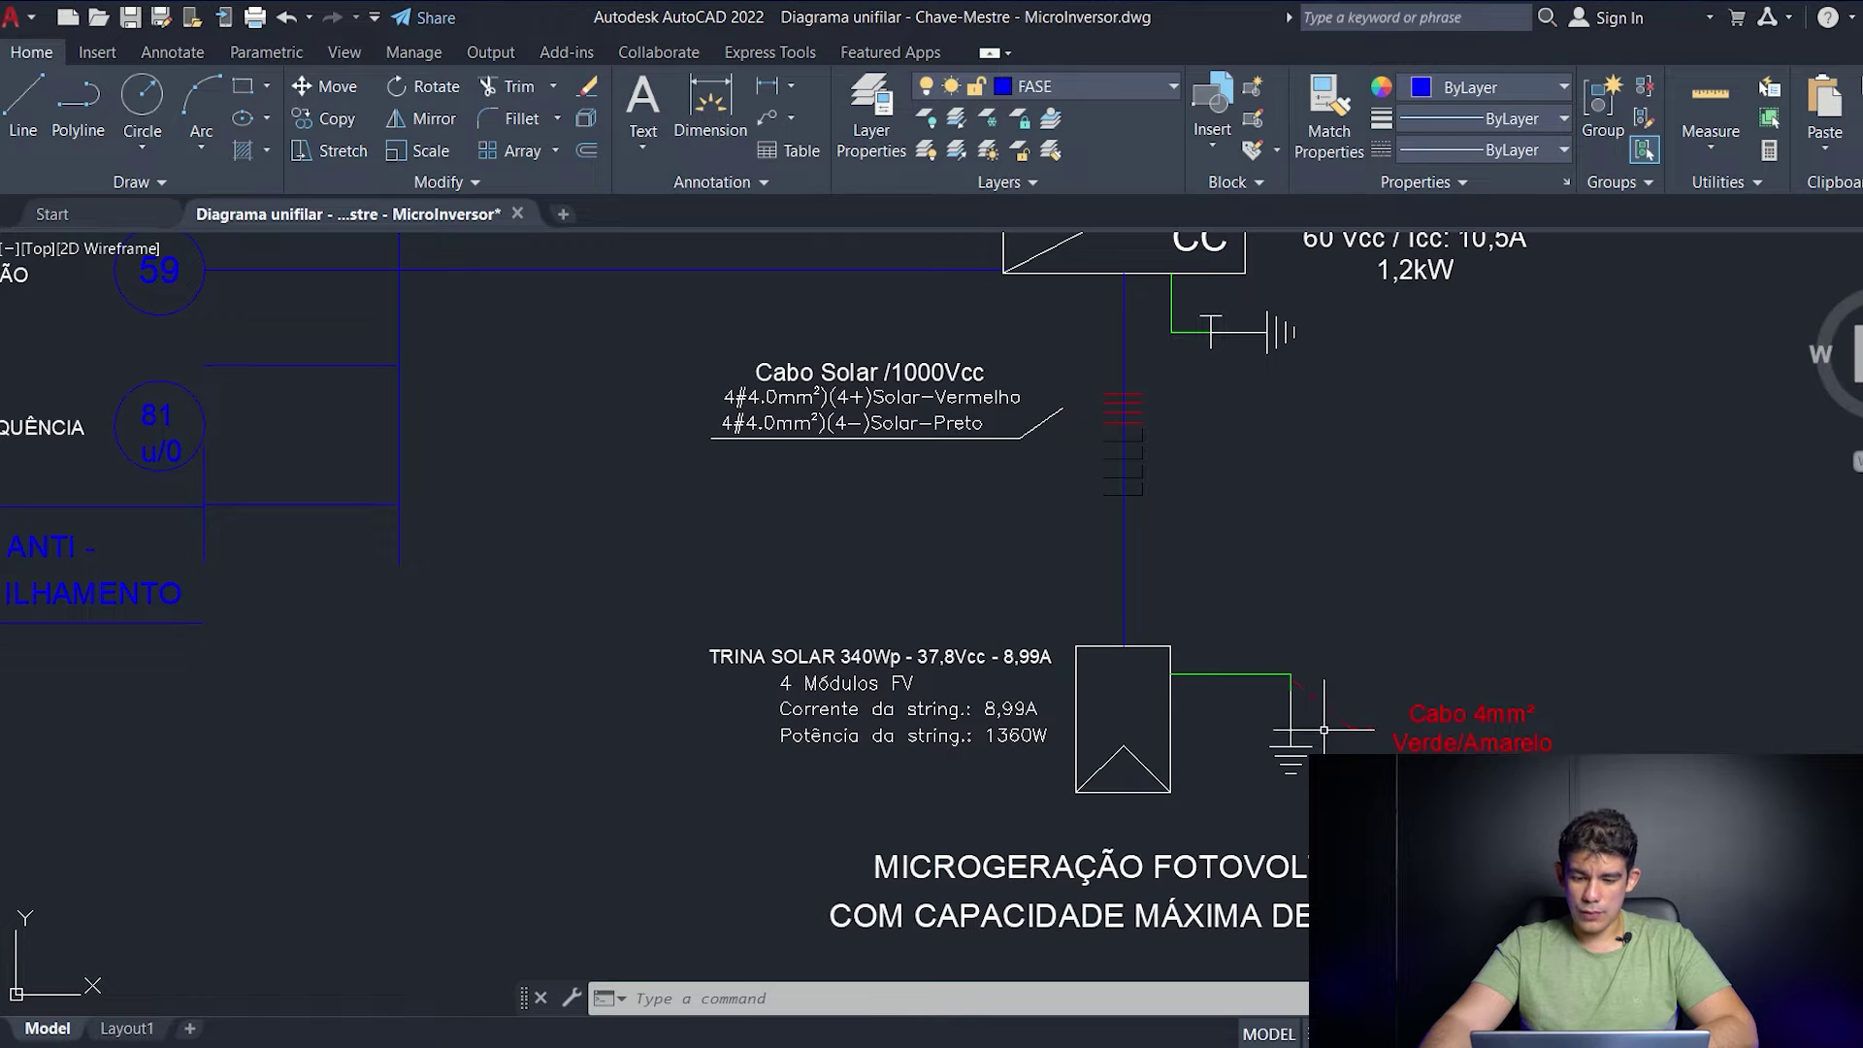
{"action": "middle_click_drag", "start_coordinate": [1348, 762], "coordinate": [1197, 741]}
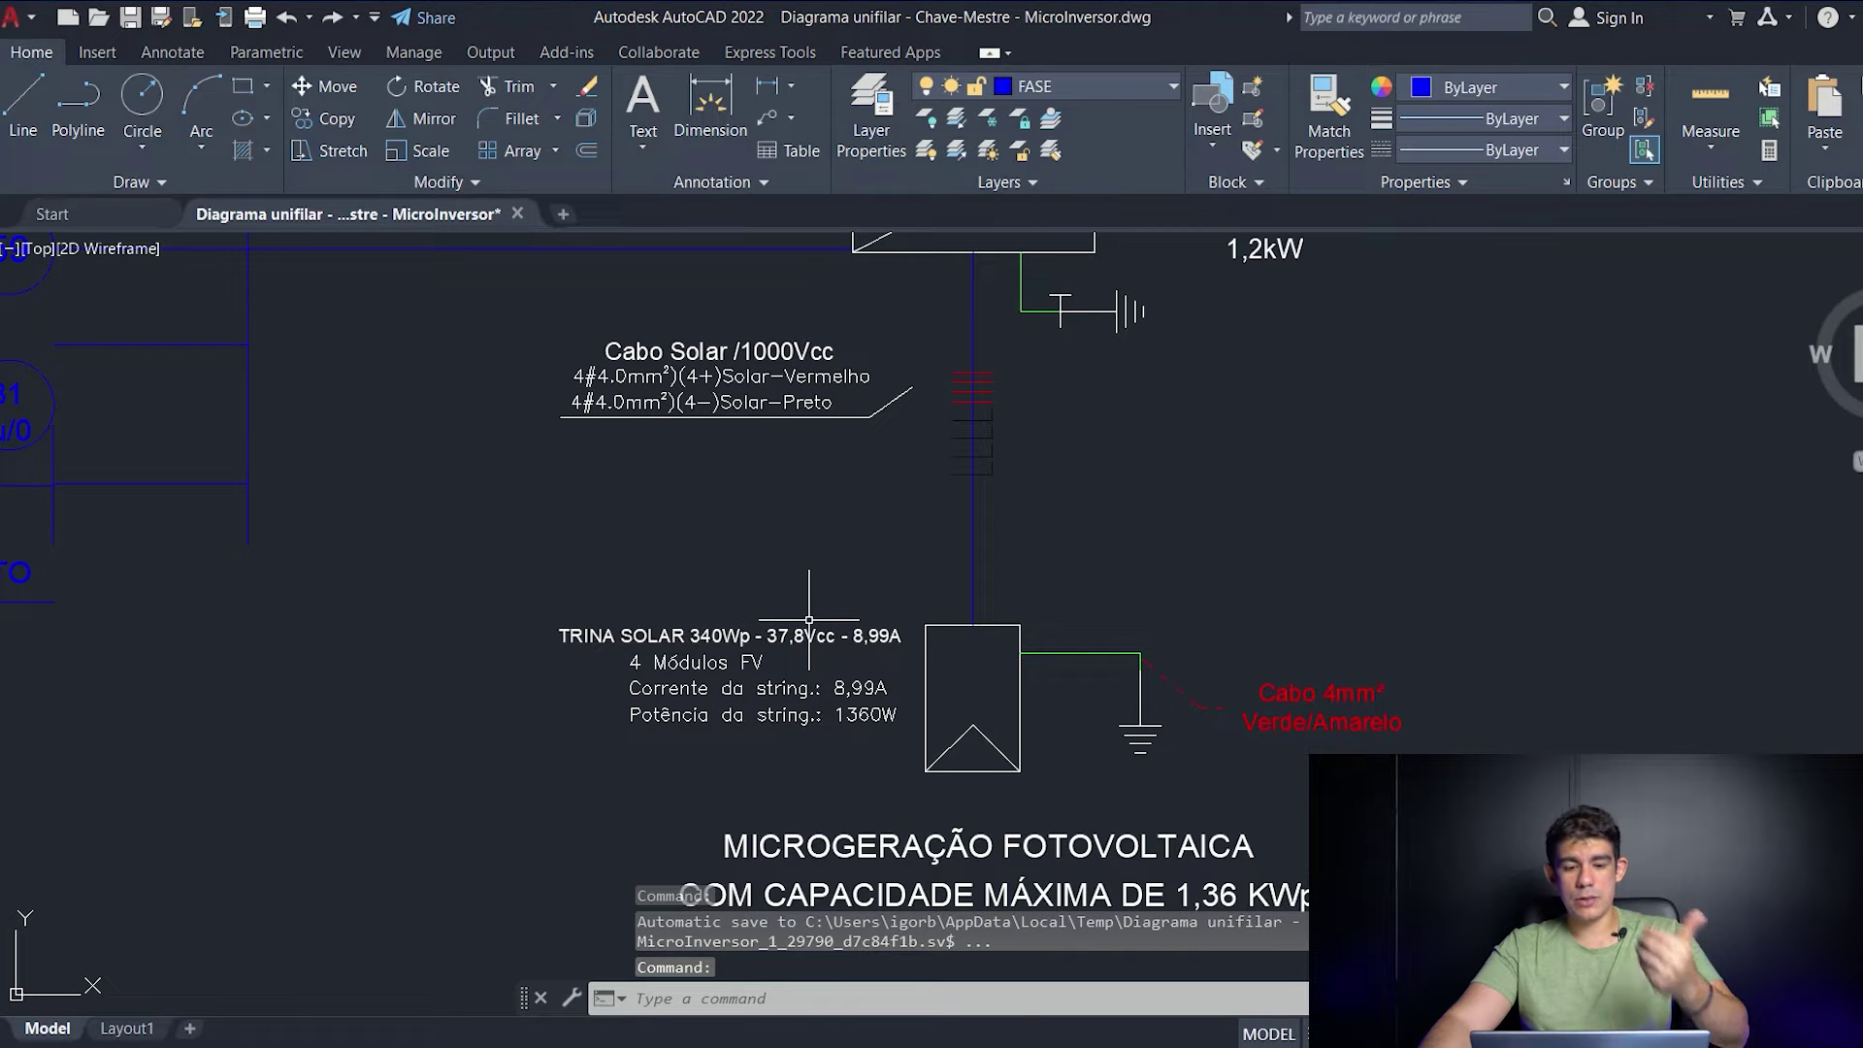
{"action": "scroll", "coordinate": [719, 660], "scroll_direction": "up", "scroll_amount": 2}
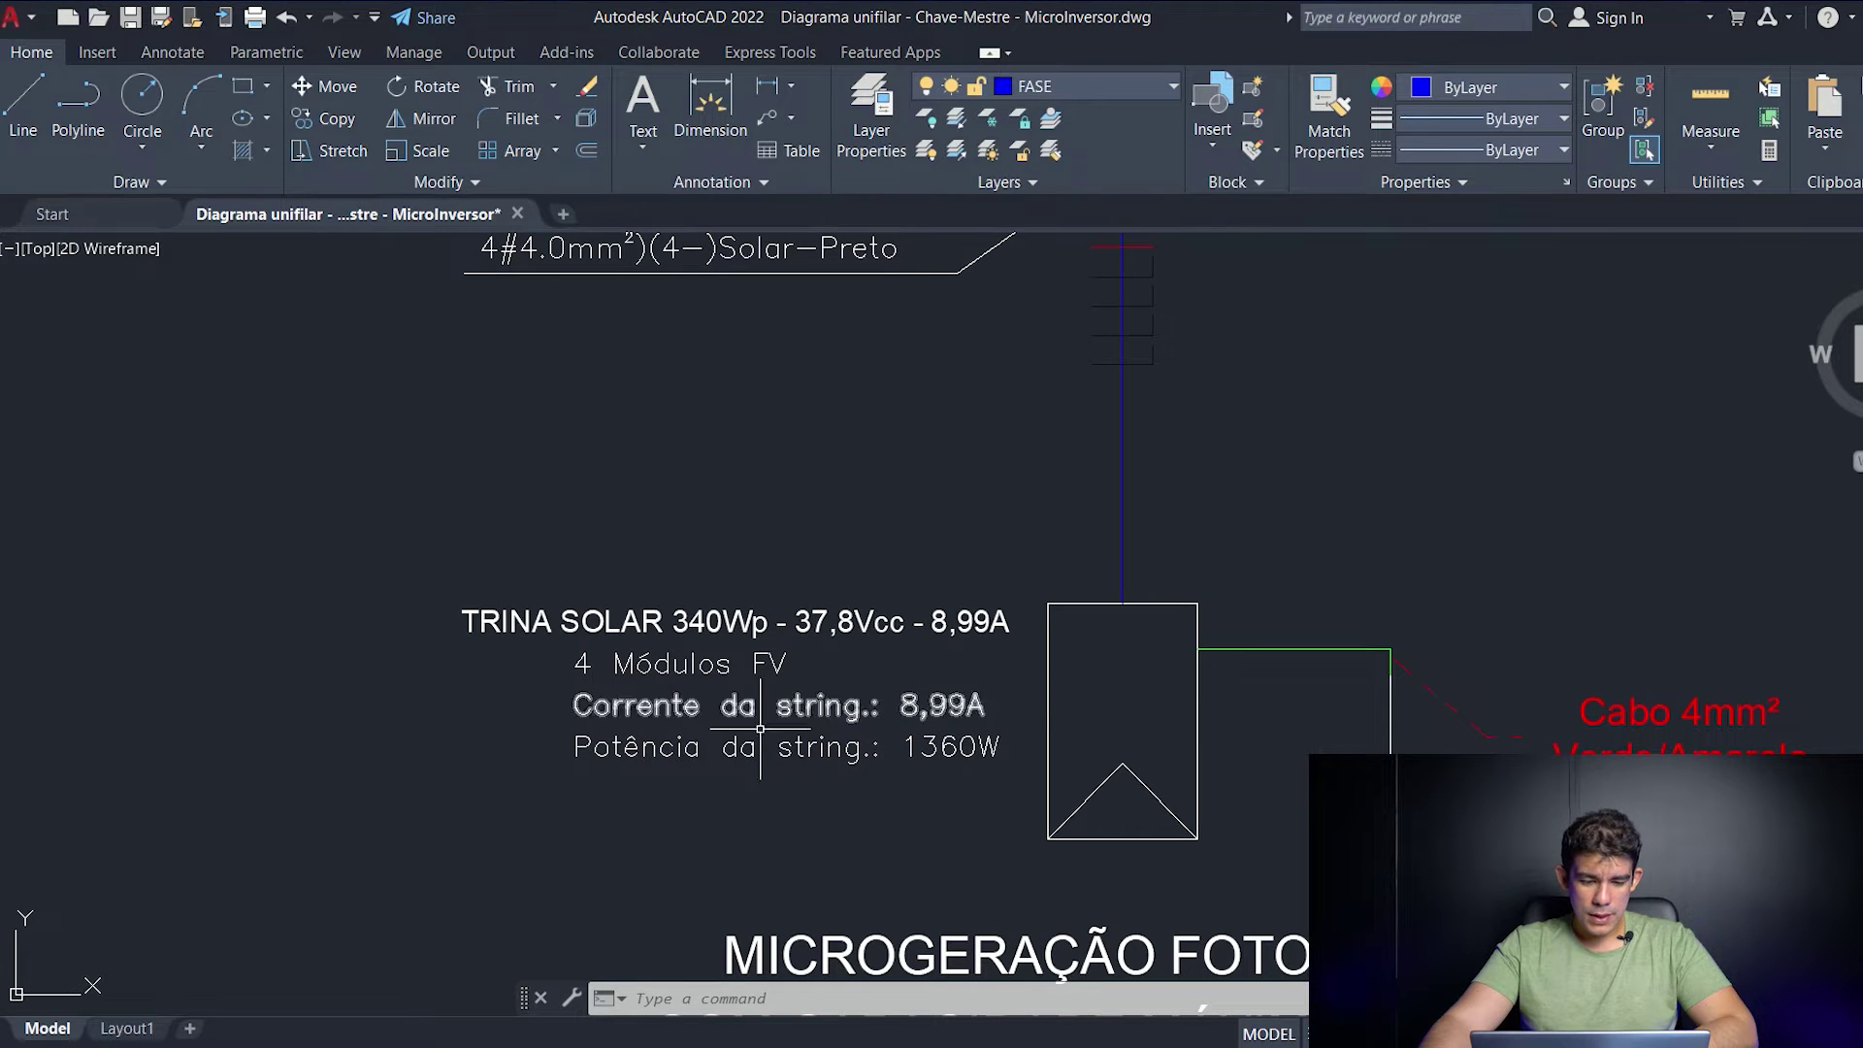
- Examine the solar cable note, the Hoymiles MI-1200 microinverter ratings and the copper cable note above the microinverter block
{"action": "middle_click_drag", "start_coordinate": [979, 429], "coordinate": [923, 723]}
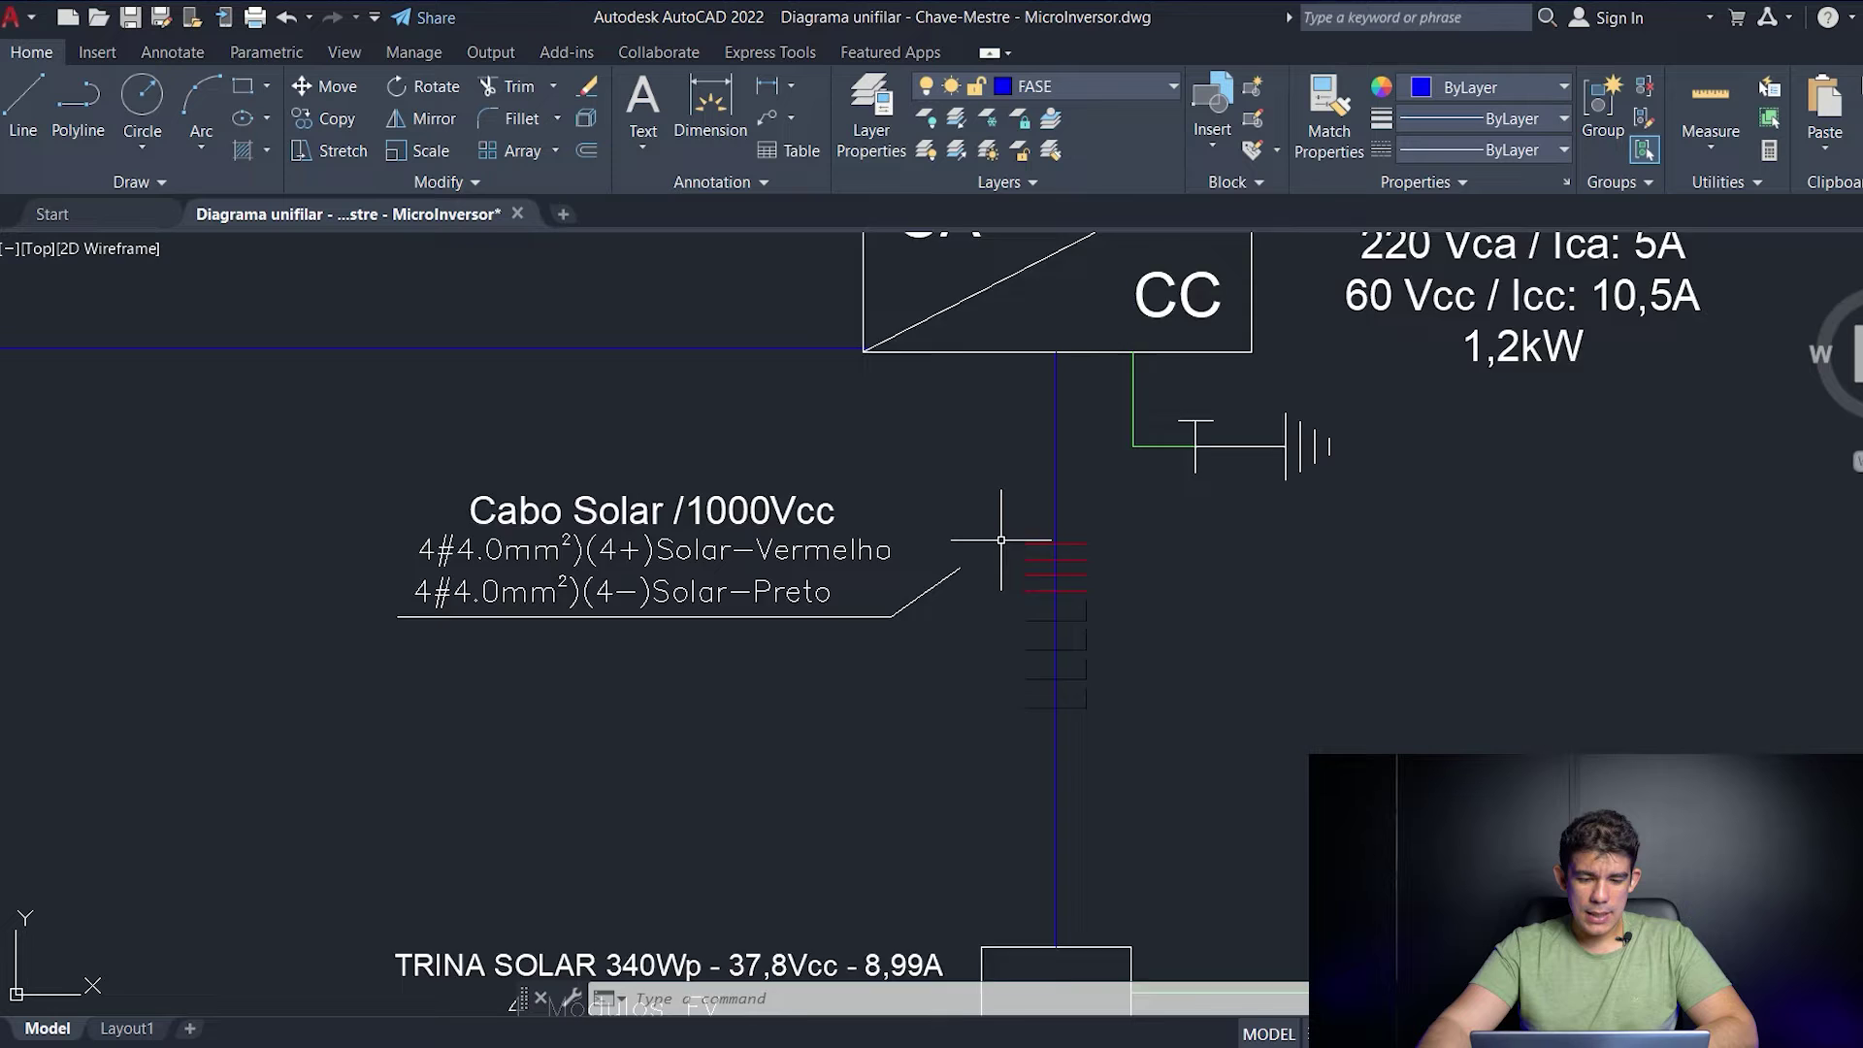
{"action": "scroll", "coordinate": [1000, 539], "scroll_direction": "down", "scroll_amount": 2}
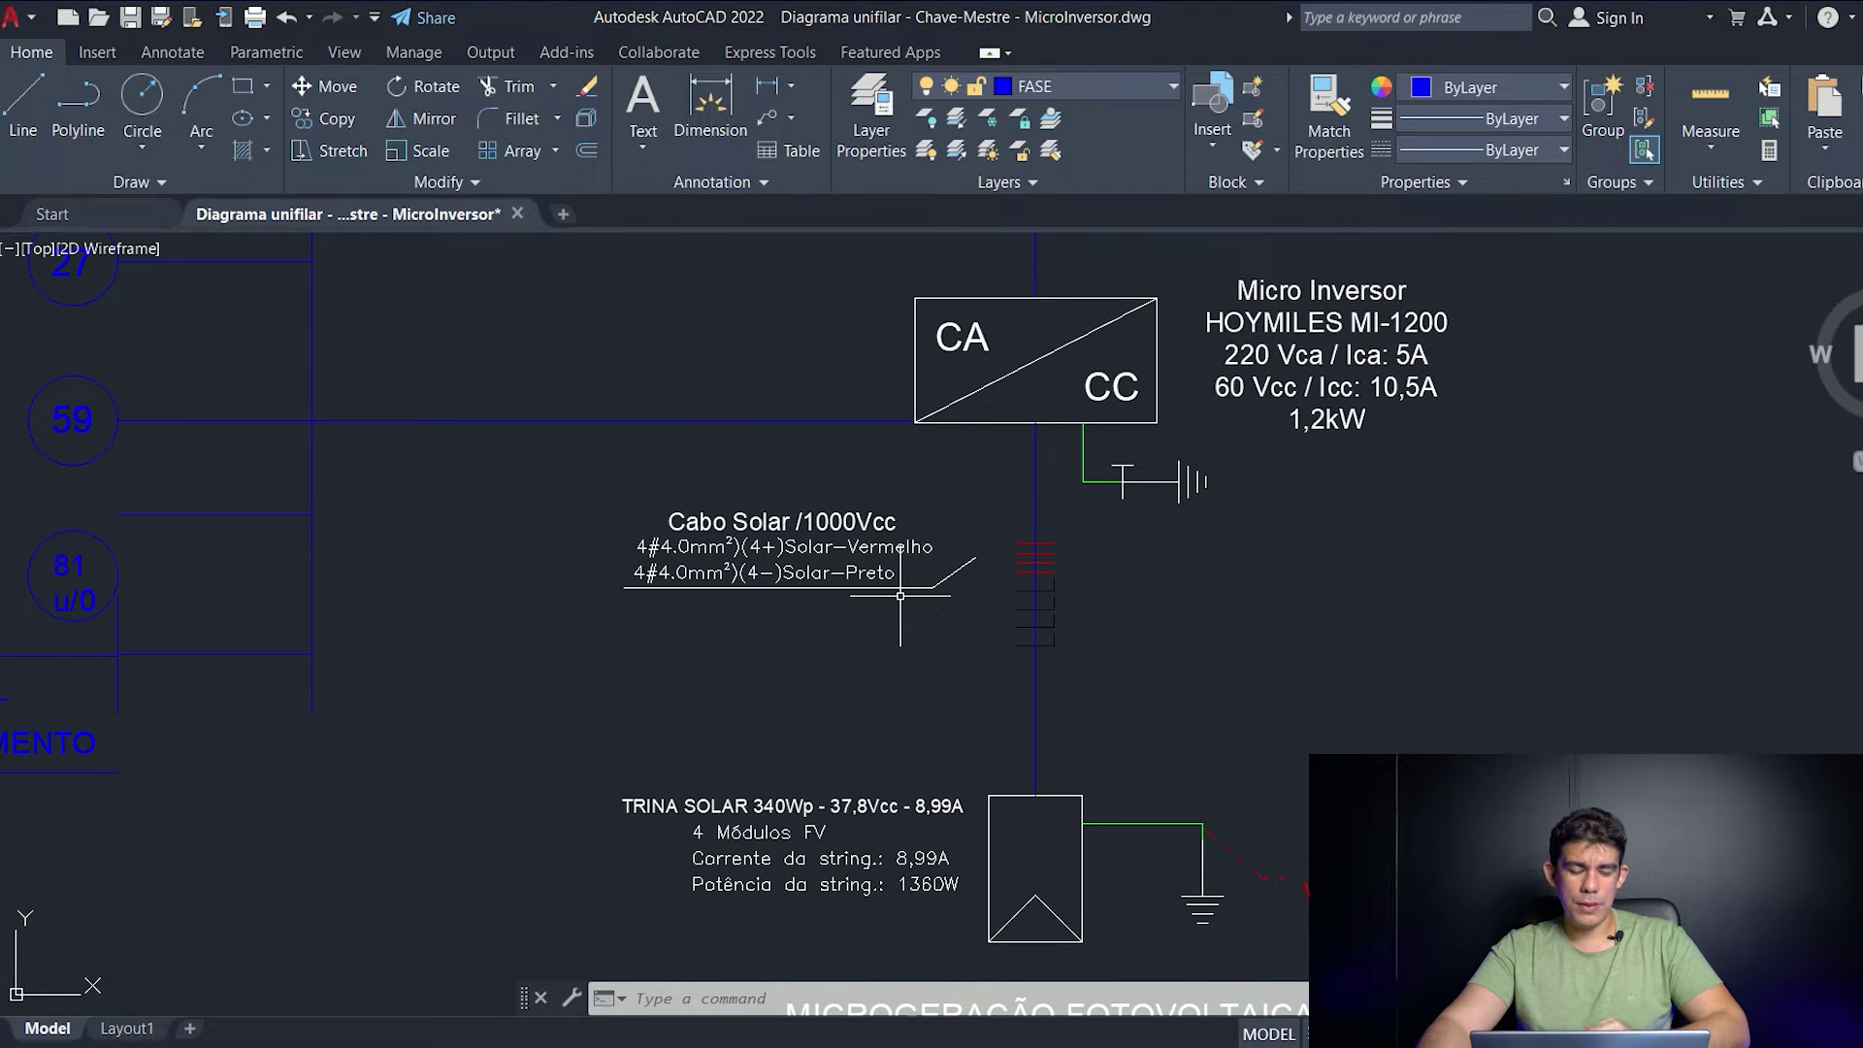
{"action": "middle_click_drag", "start_coordinate": [1001, 478], "coordinate": [909, 600]}
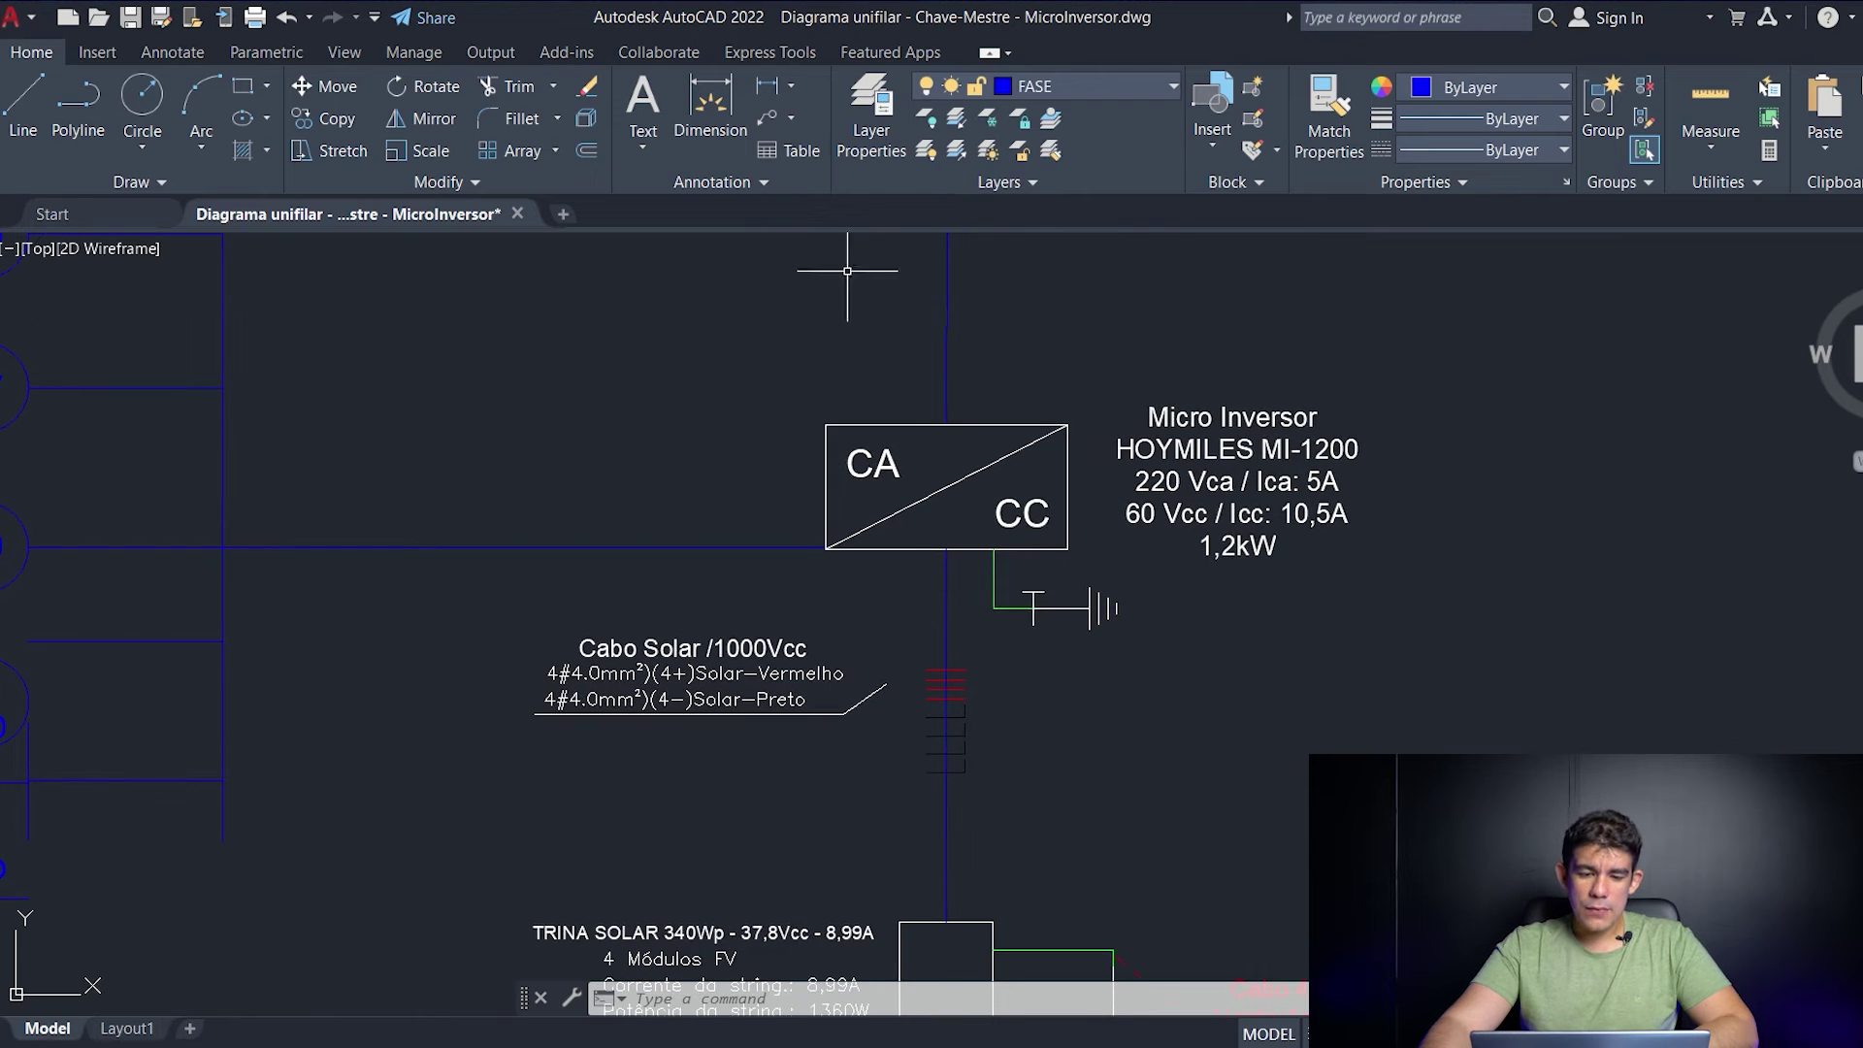
{"action": "scroll", "coordinate": [1299, 488], "scroll_direction": "up", "scroll_amount": 2}
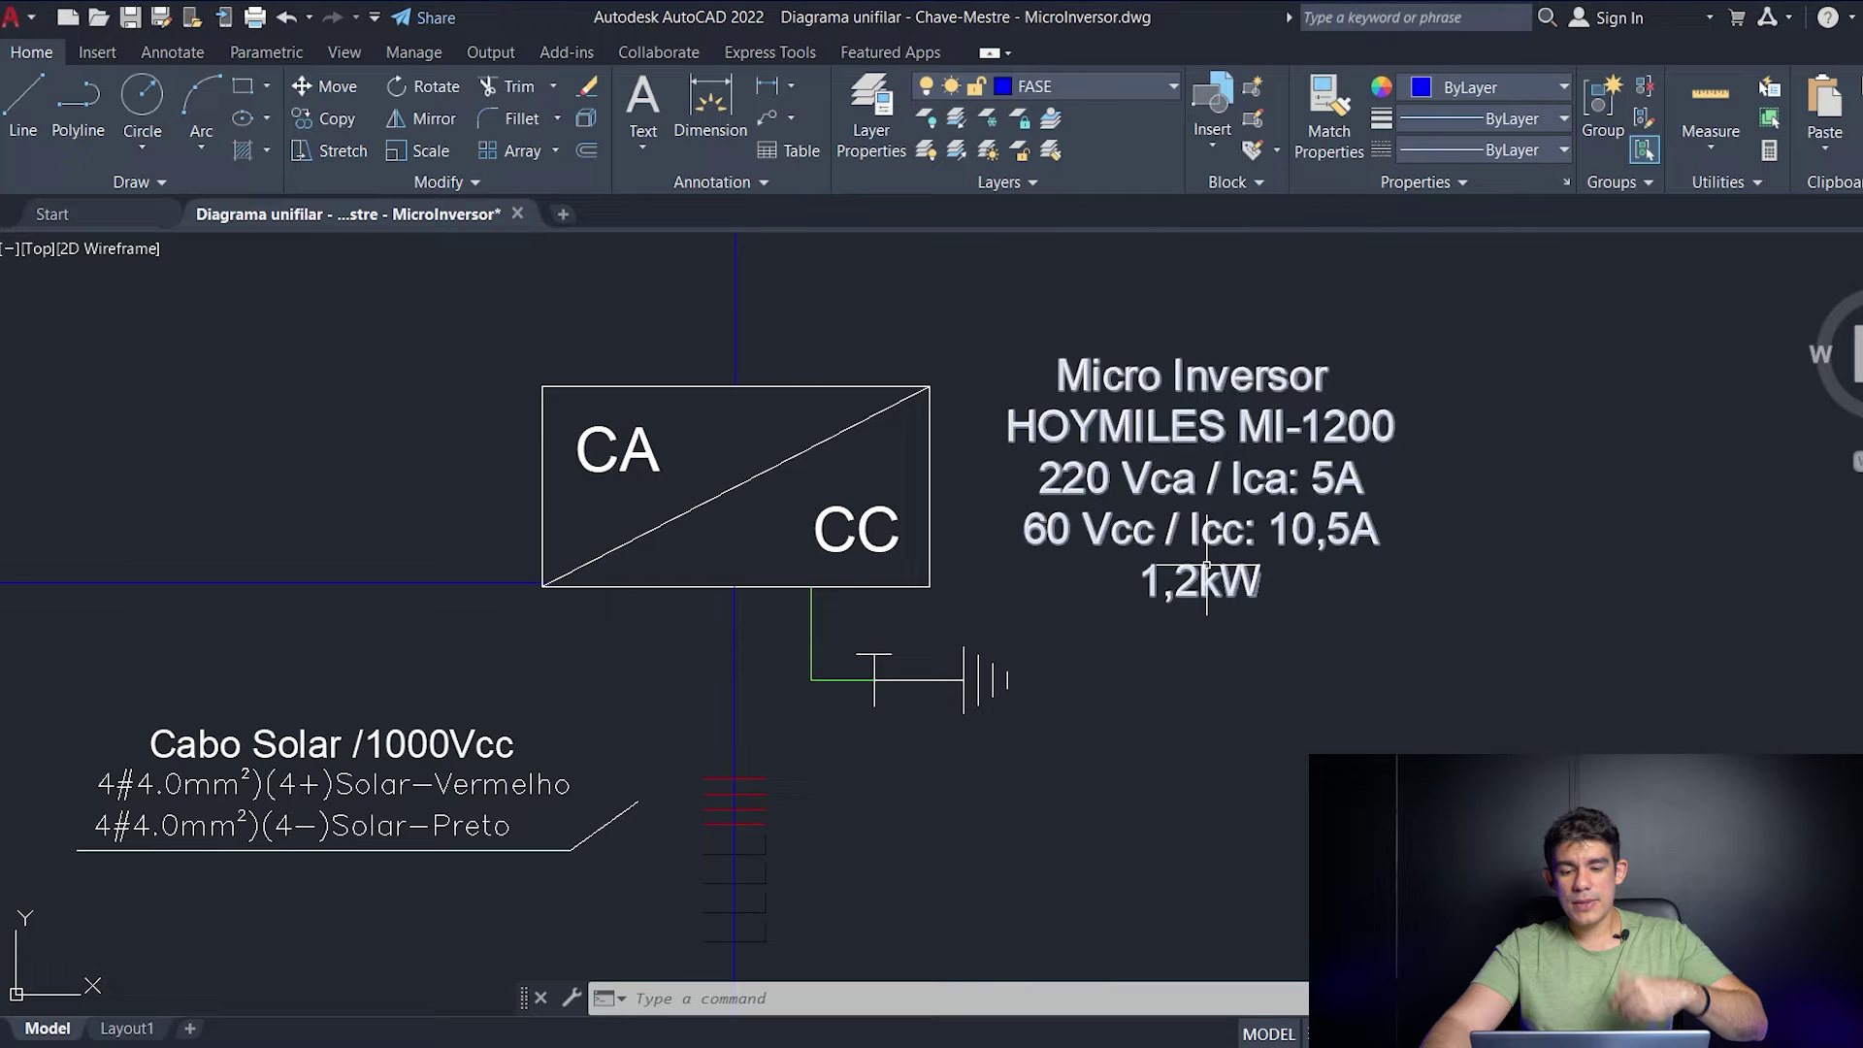
{"action": "scroll", "coordinate": [1039, 416], "scroll_direction": "down", "scroll_amount": 3}
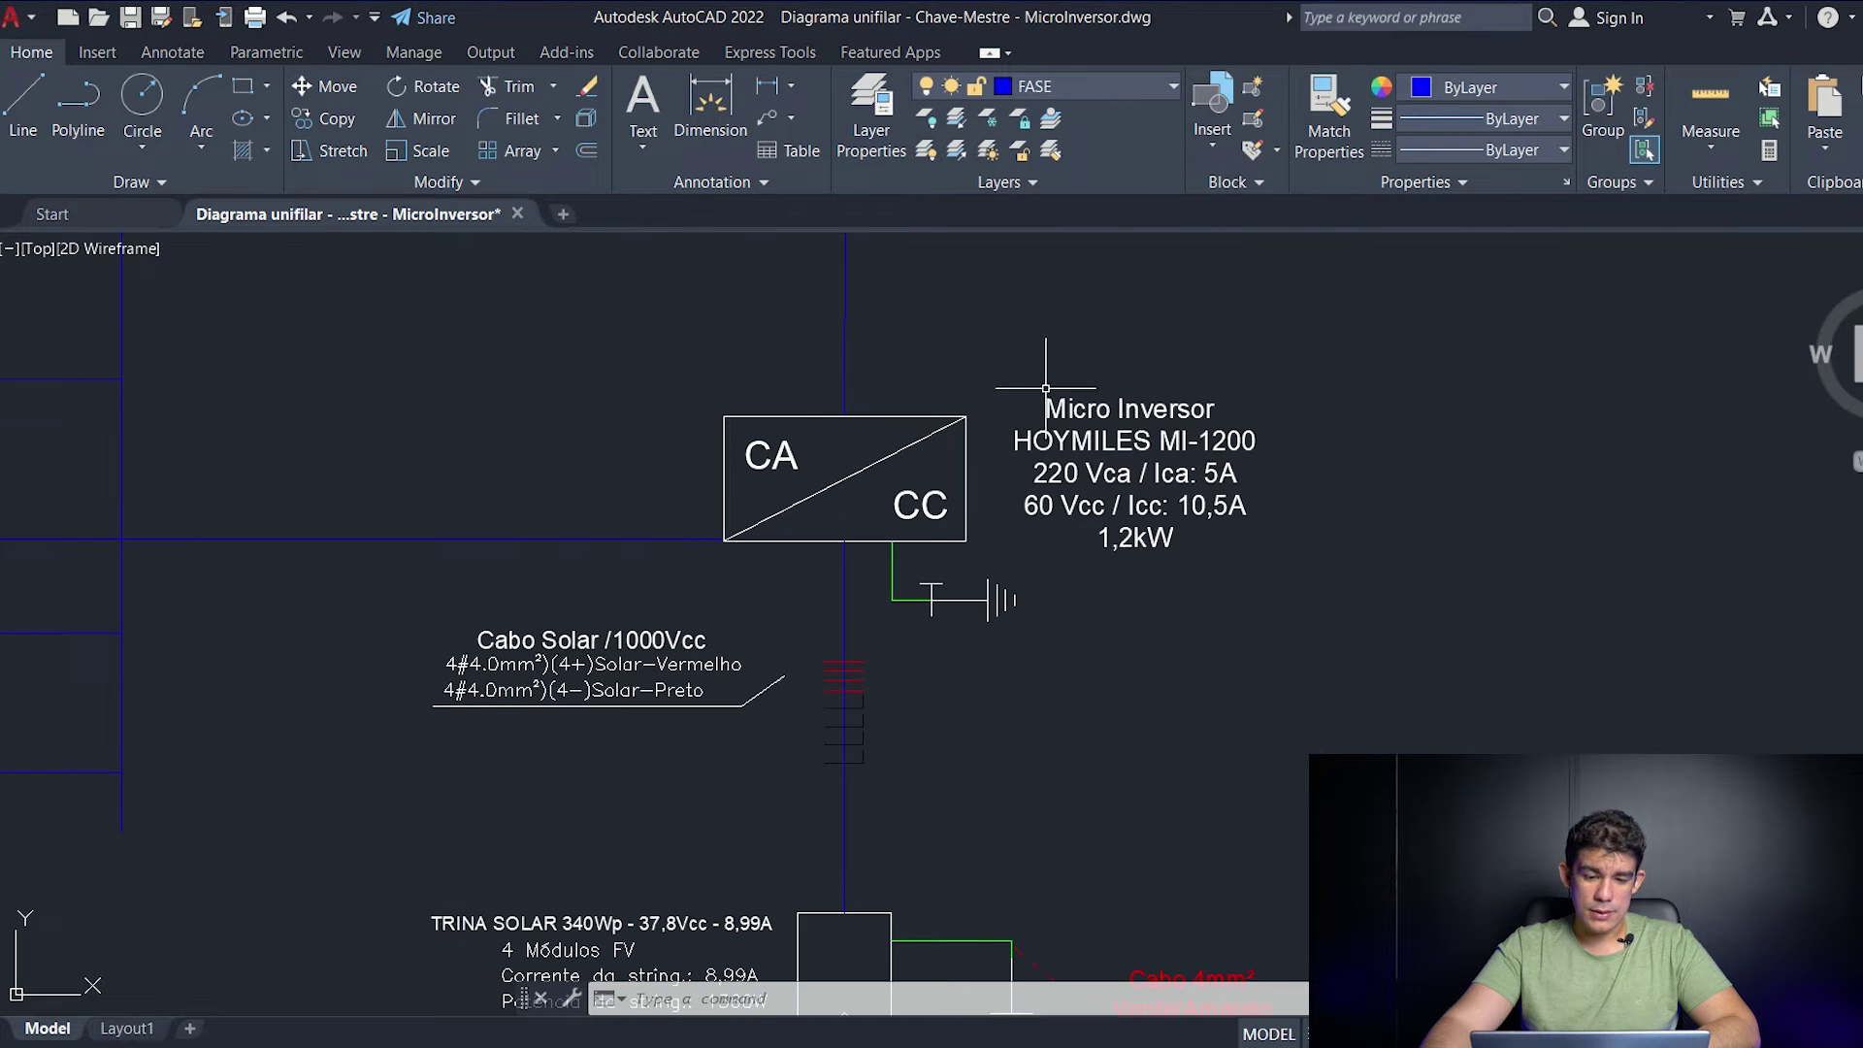
{"action": "mouse_move", "coordinate": [1036, 379]}
{"action": "middle_mouse_down"}
{"action": "mouse_move", "coordinate": [973, 416]}
{"action": "mouse_move", "coordinate": [1015, 520]}
{"action": "middle_mouse_up"}
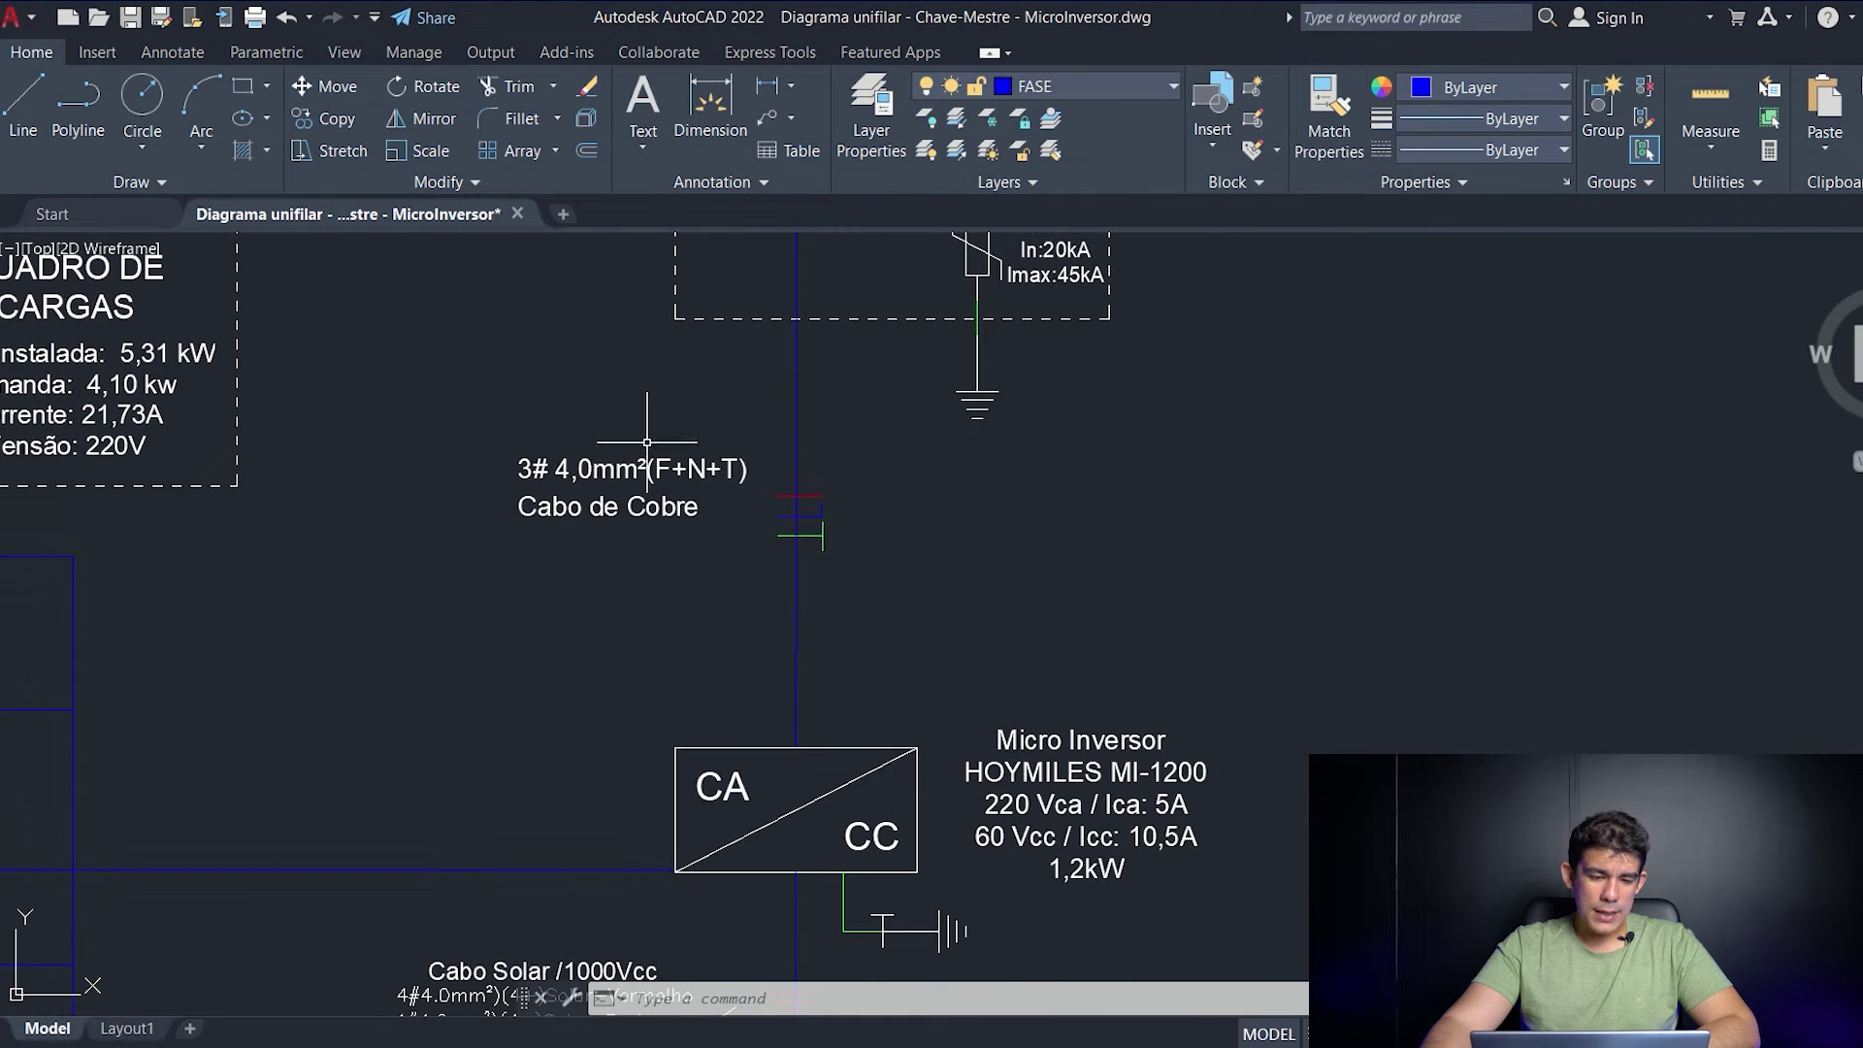
{"action": "middle_click_drag", "start_coordinate": [561, 652], "coordinate": [700, 691]}
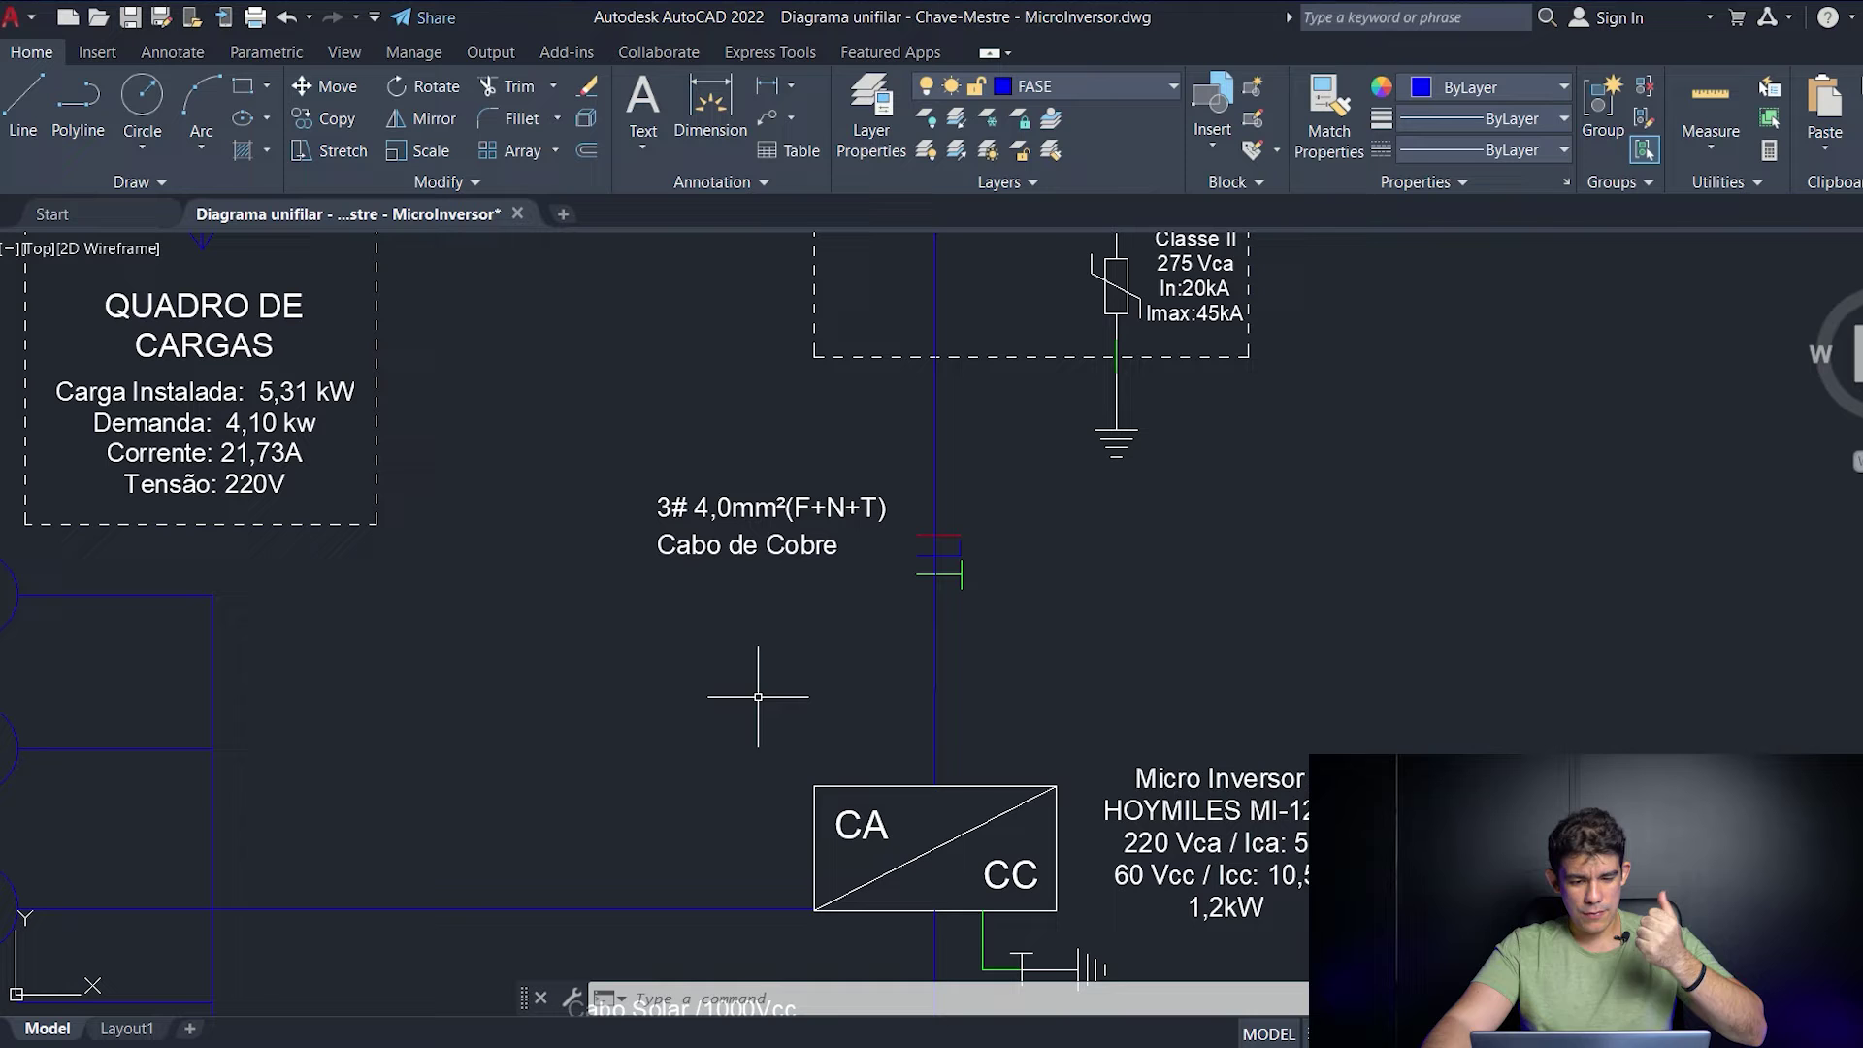
- Examine the breaker and DPS ratings in the PROTEÇÃO CA block and compare them with the microinverter's output ratings
{"action": "scroll", "coordinate": [762, 694], "scroll_direction": "down", "scroll_amount": 4}
{"action": "middle_click_drag", "start_coordinate": [768, 703], "coordinate": [823, 448]}
{"action": "scroll", "coordinate": [810, 543], "scroll_direction": "up", "scroll_amount": 2}
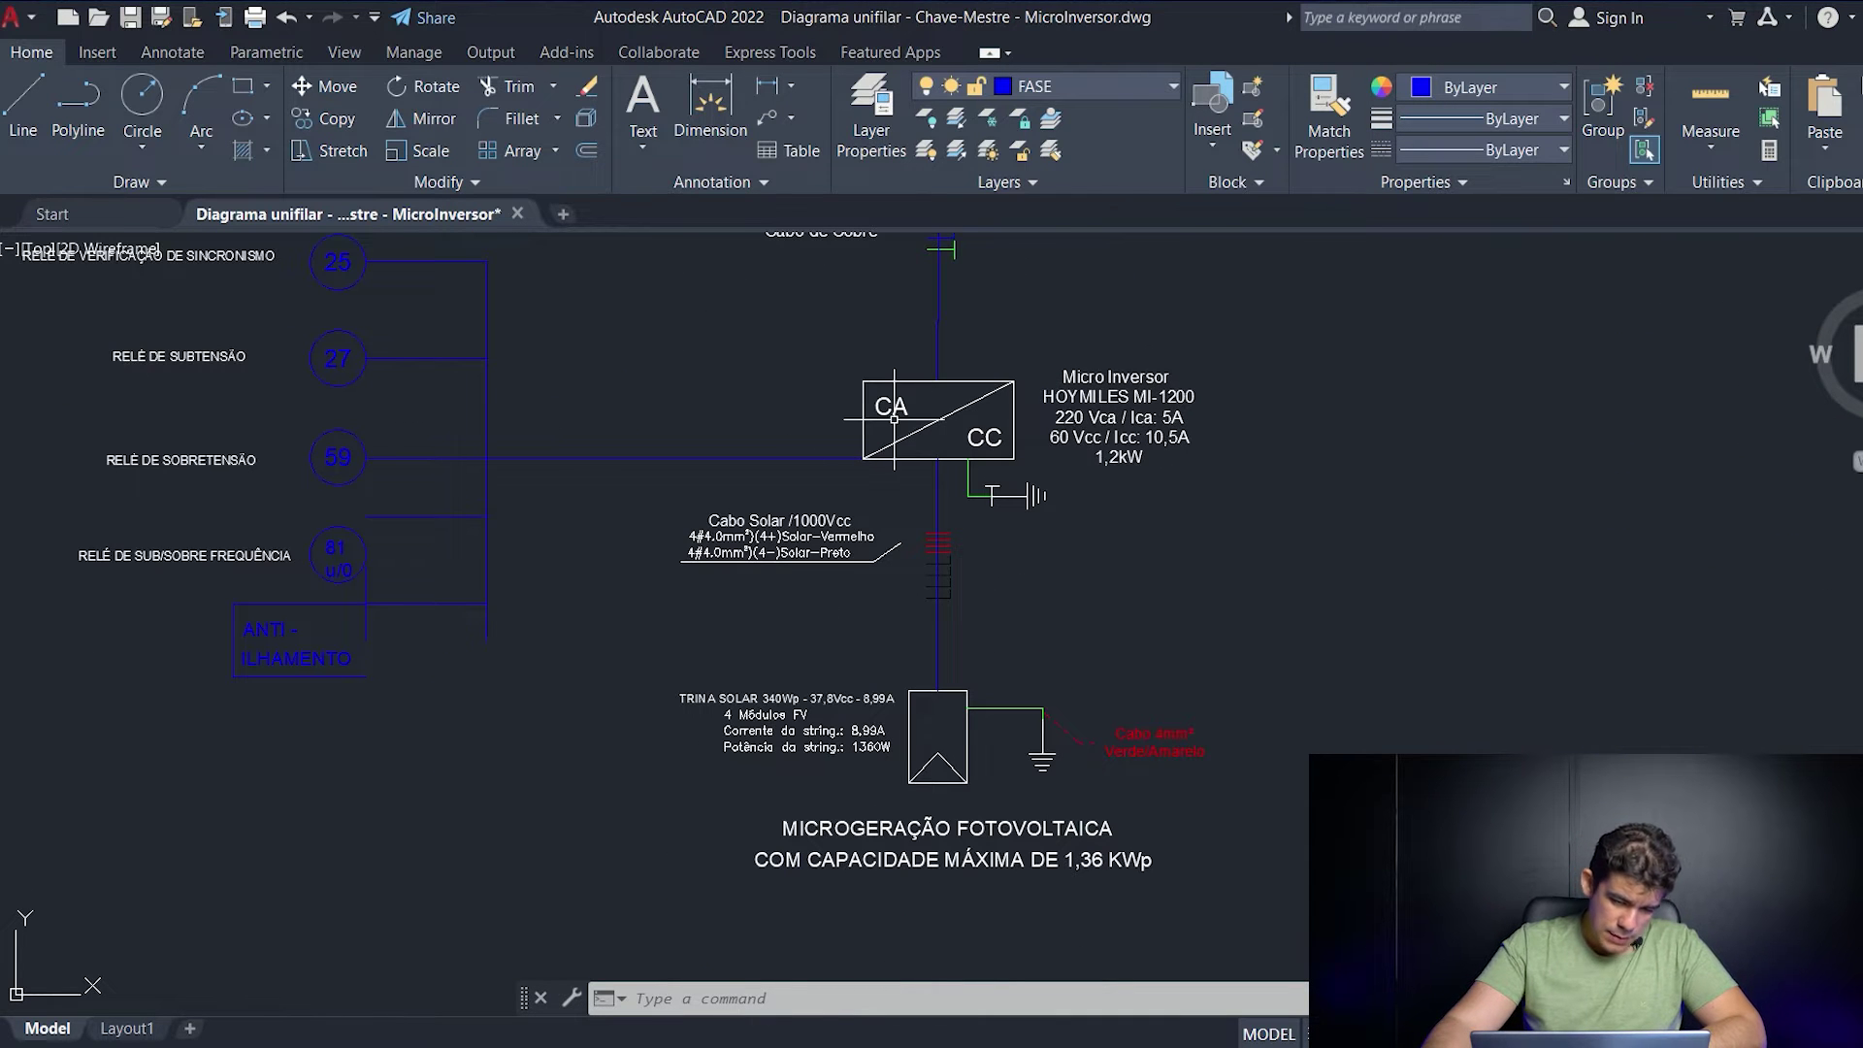
{"action": "middle_click_drag", "start_coordinate": [941, 329], "coordinate": [997, 787]}
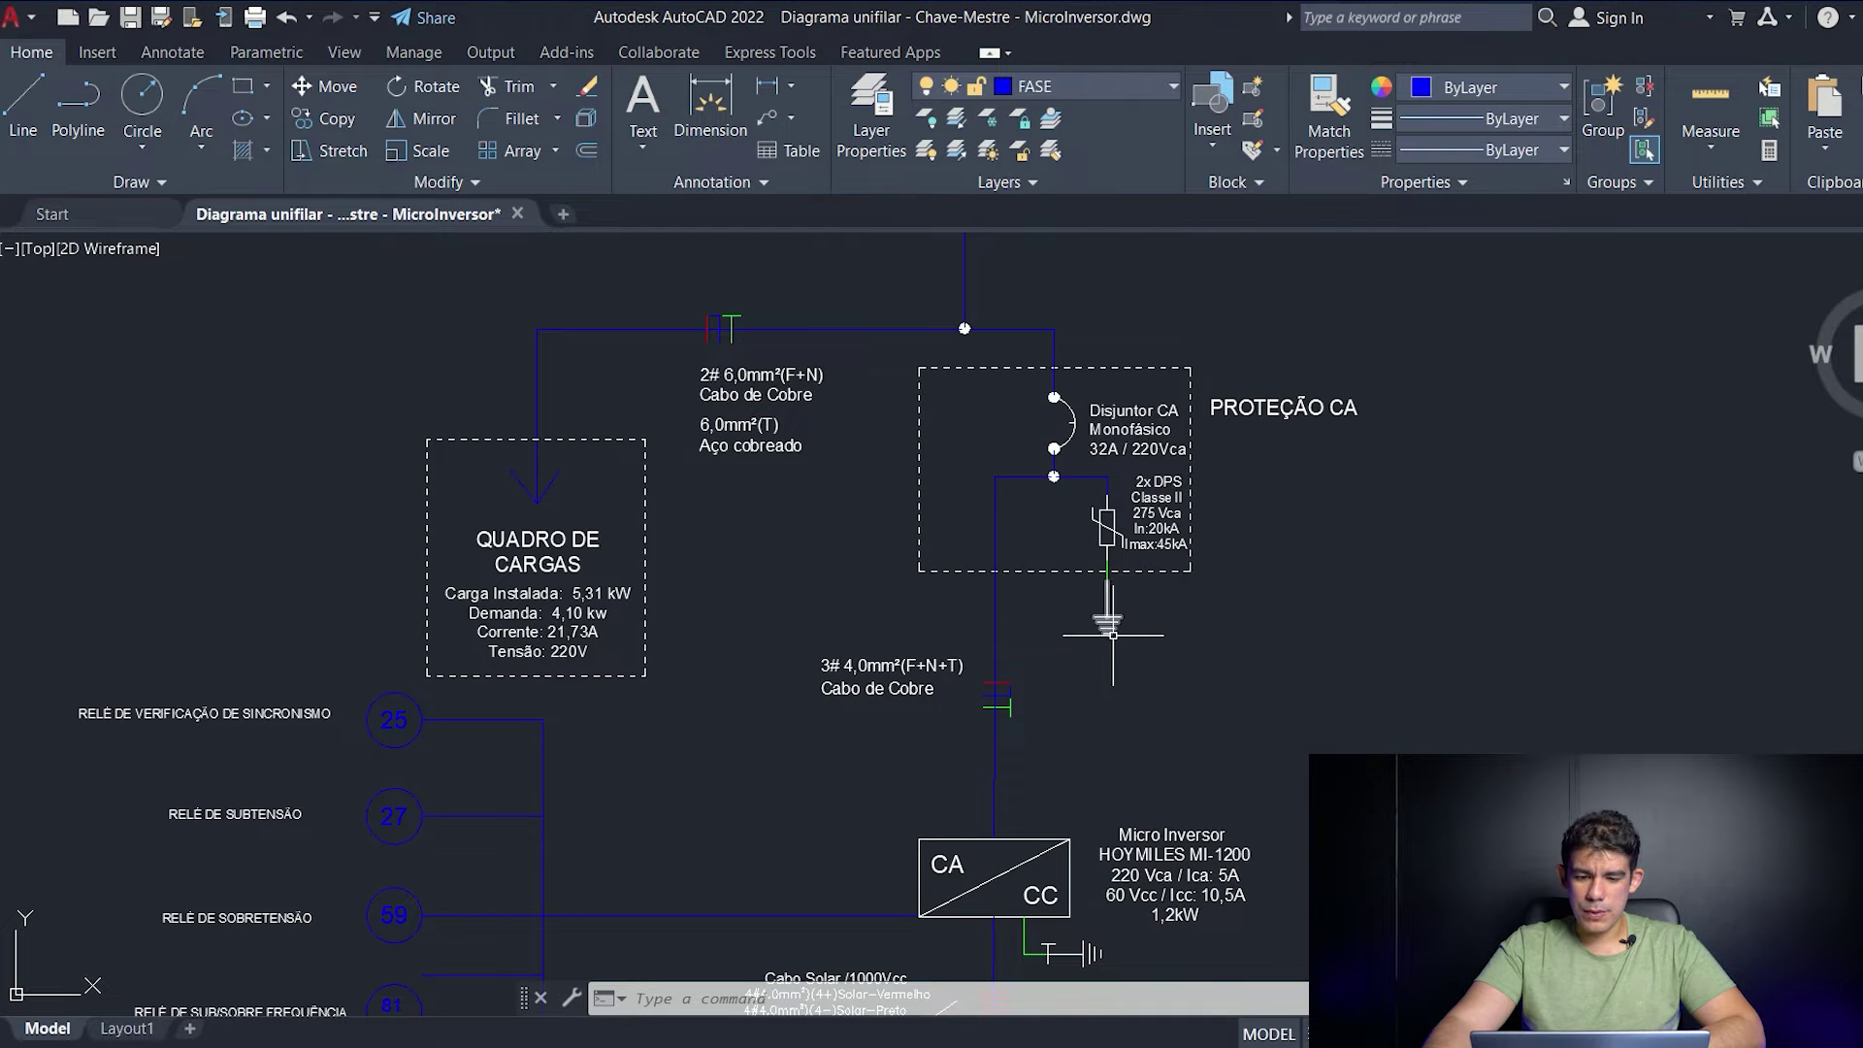
{"action": "middle_click_drag", "start_coordinate": [1113, 748], "coordinate": [1124, 790]}
{"action": "scroll", "coordinate": [1075, 542], "scroll_direction": "up", "scroll_amount": 2}
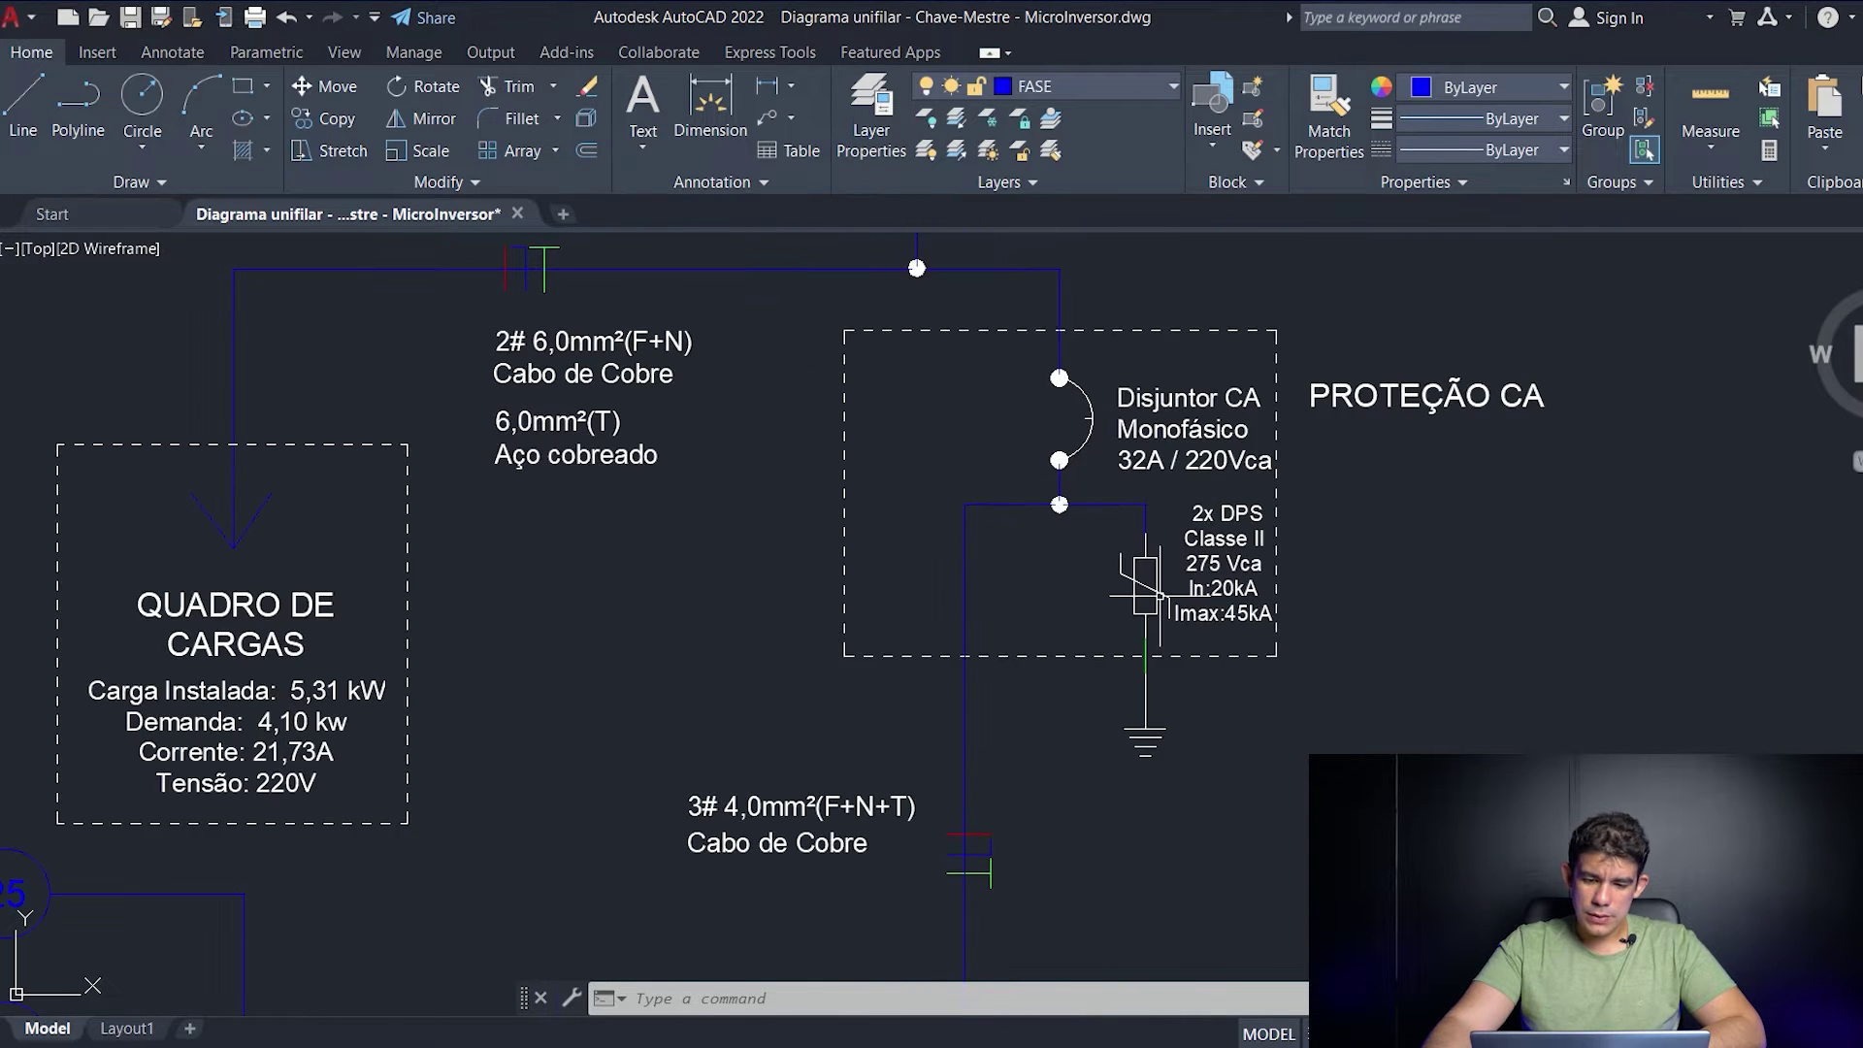
{"action": "scroll", "coordinate": [1056, 780], "scroll_direction": "down", "scroll_amount": 2}
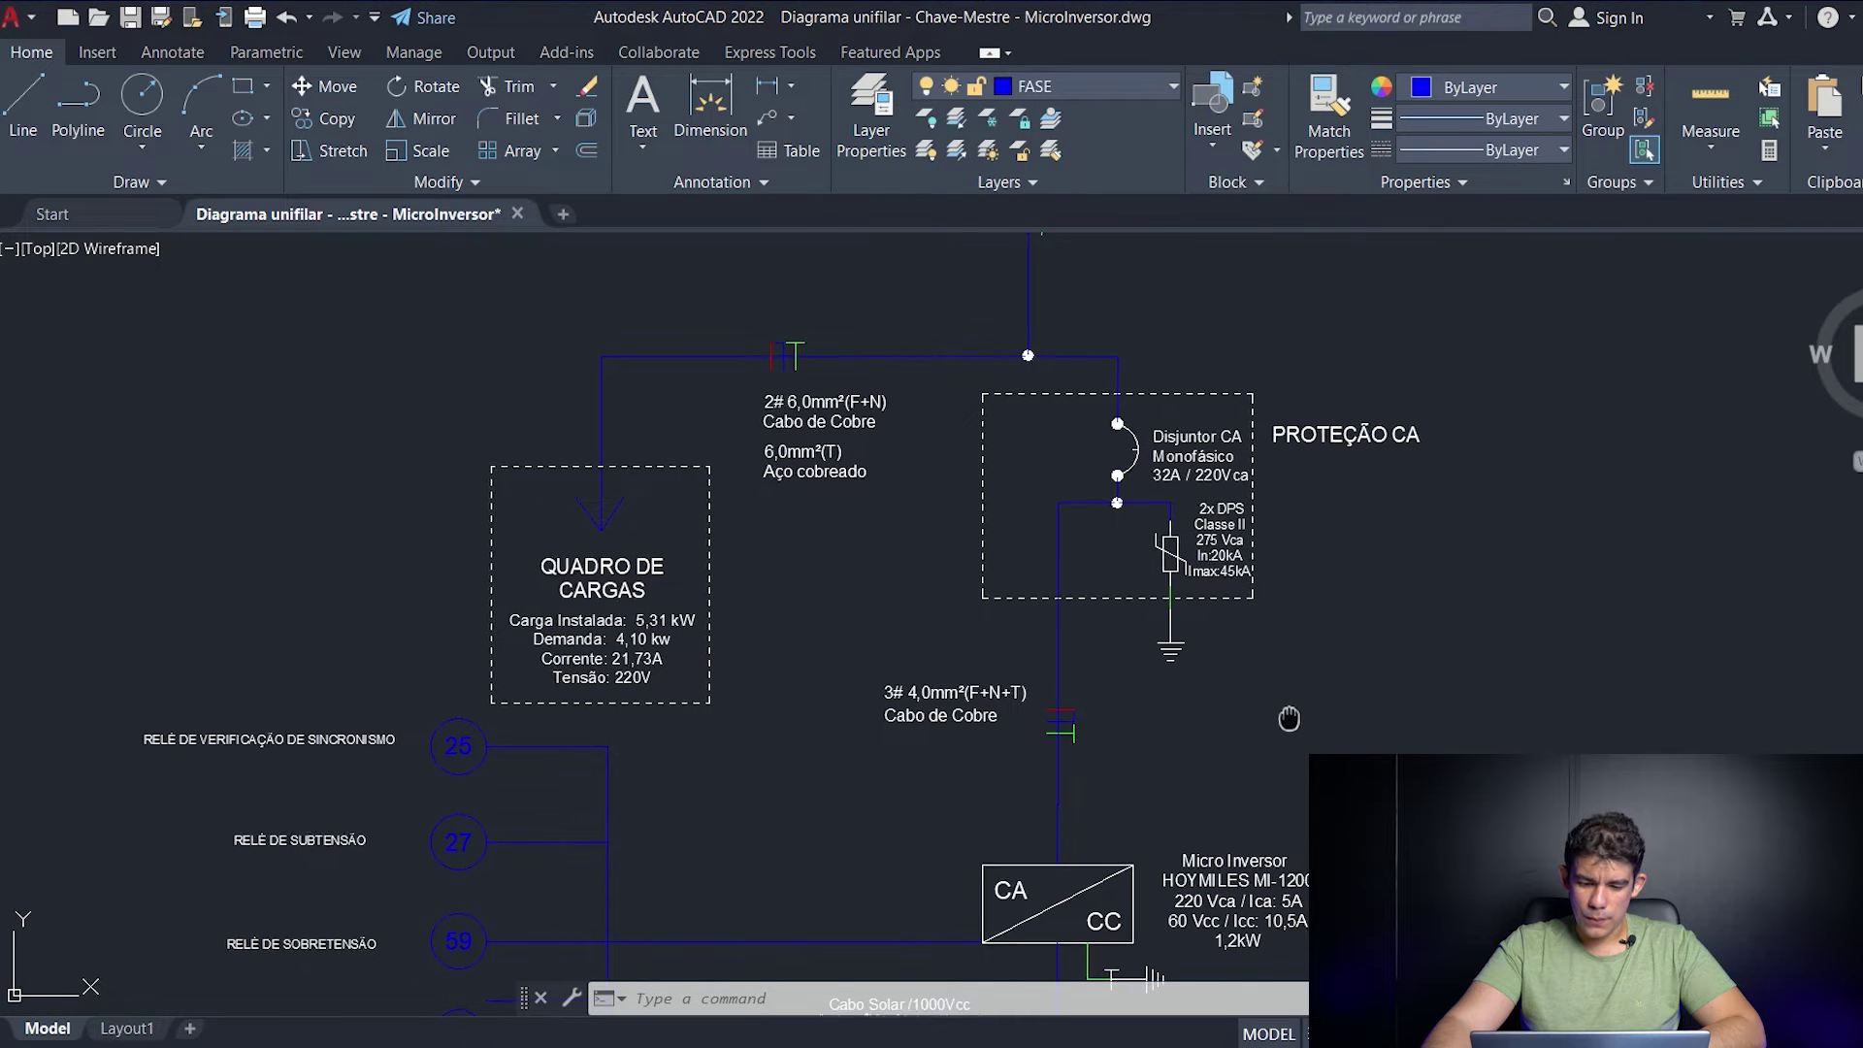
{"action": "middle_click_drag", "start_coordinate": [1314, 837], "coordinate": [1288, 573]}
{"action": "scroll", "coordinate": [1222, 684], "scroll_direction": "up", "scroll_amount": 2}
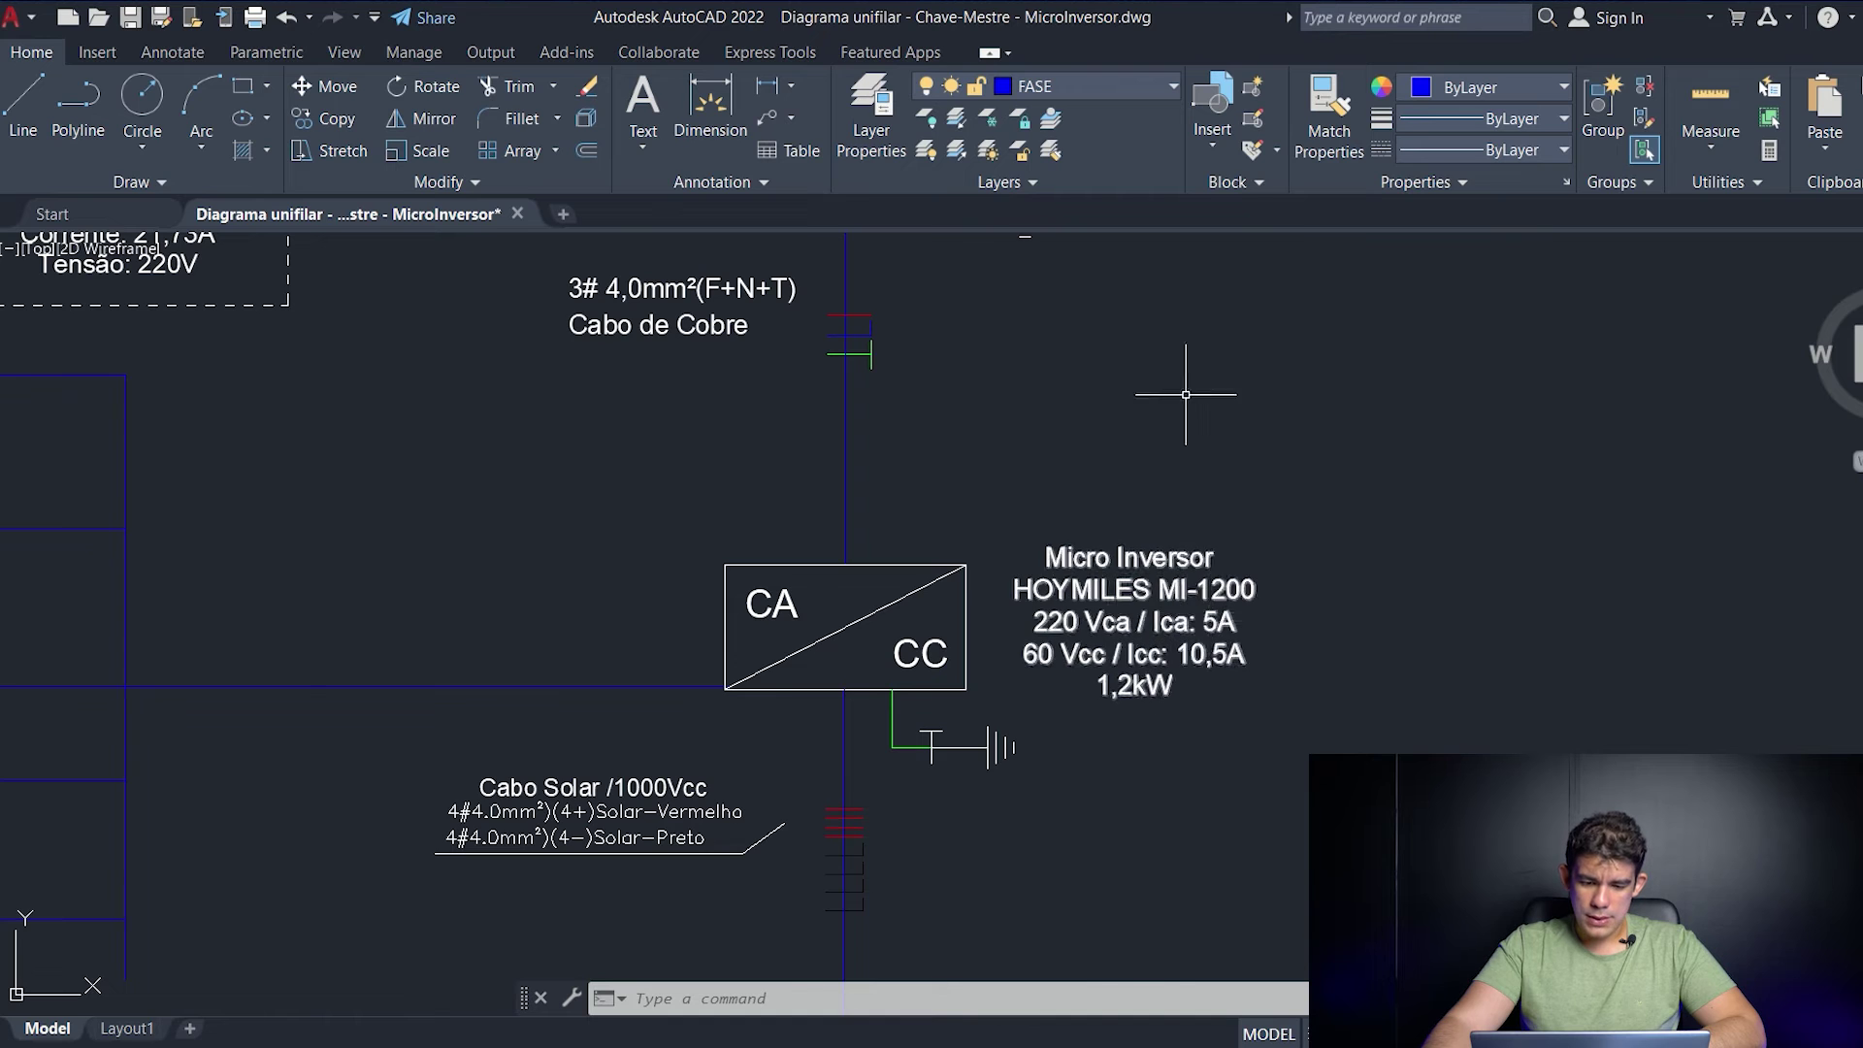
- Change the current rating in the Disjuntor CA Monofásico label of the PROTEÇÃO CA block to 10A
{"action": "scroll", "coordinate": [1180, 413], "scroll_direction": "down", "scroll_amount": 2}
{"action": "middle_click_drag", "start_coordinate": [1156, 379], "coordinate": [1202, 706]}
{"action": "scroll", "coordinate": [1090, 491], "scroll_direction": "up", "scroll_amount": 2}
{"action": "double_click", "coordinate": [1146, 428]}
{"action": "key", "text": "BackSpace"}
{"action": "key", "text": "BackSpace"}
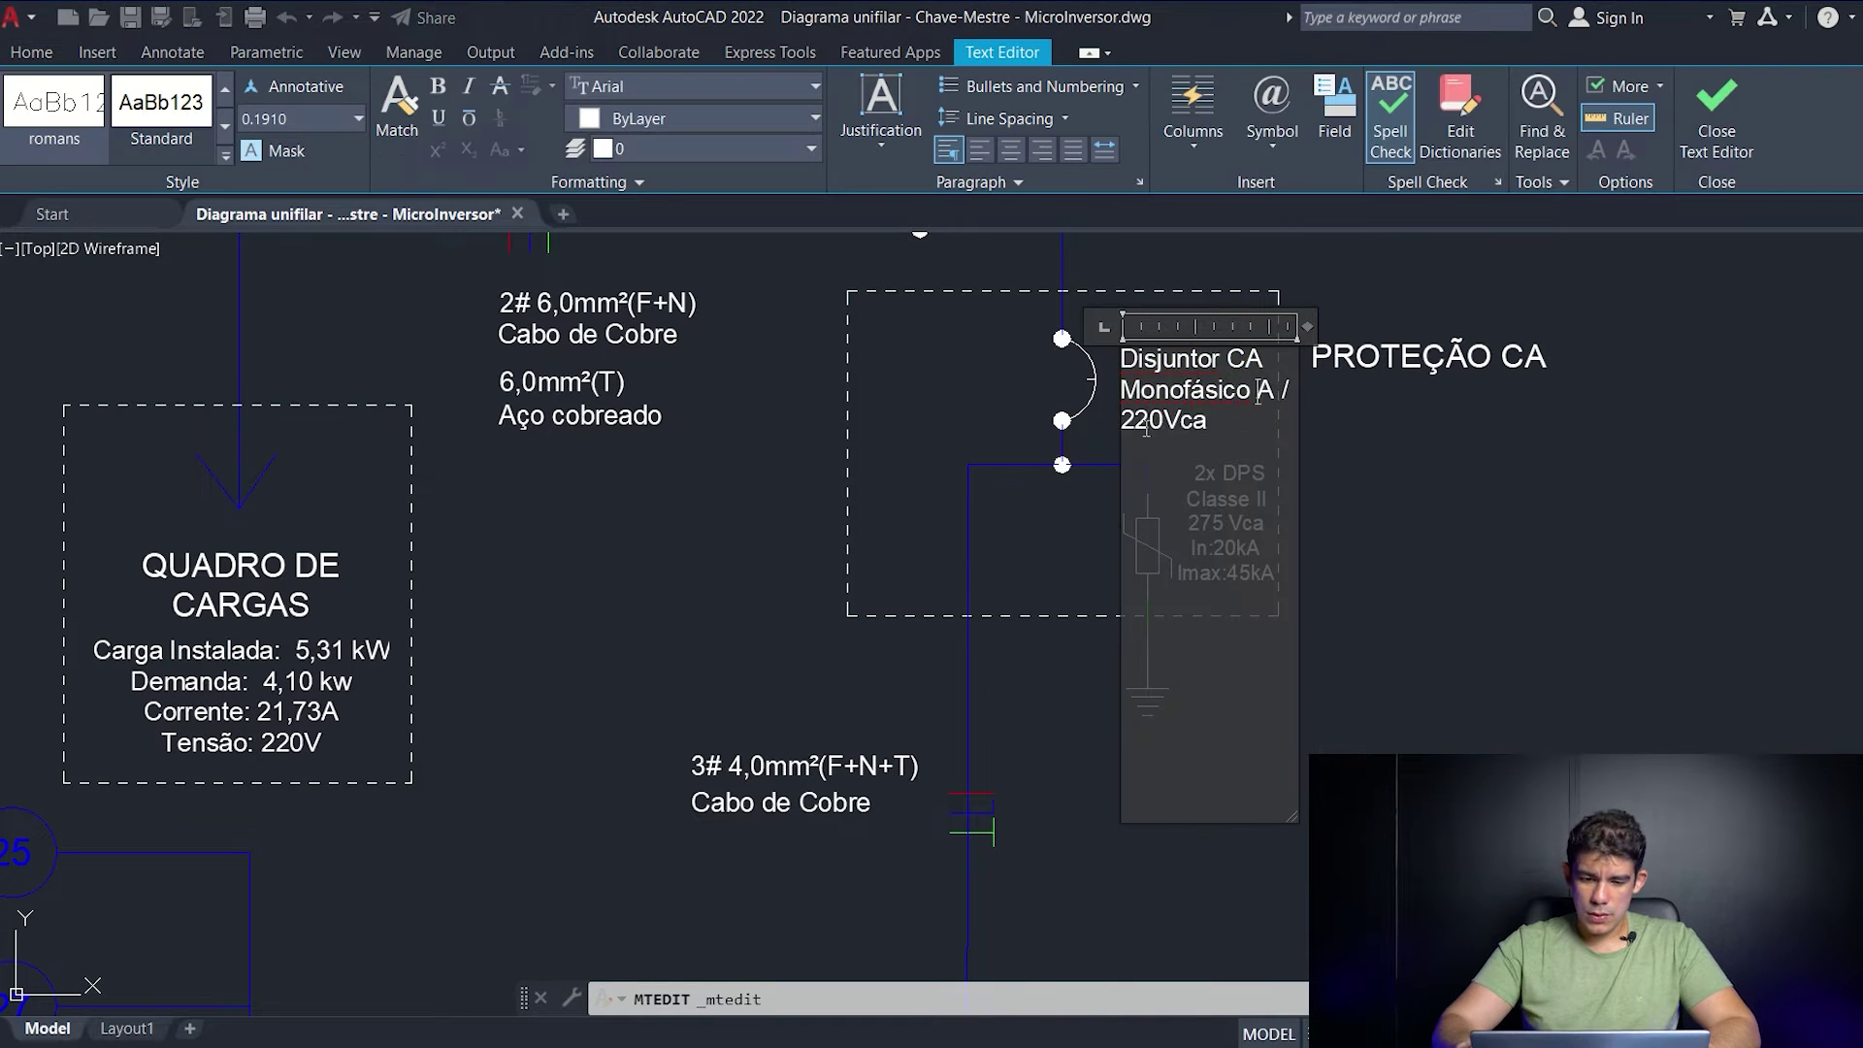
{"action": "type", "text": "10A / 220Vca"}
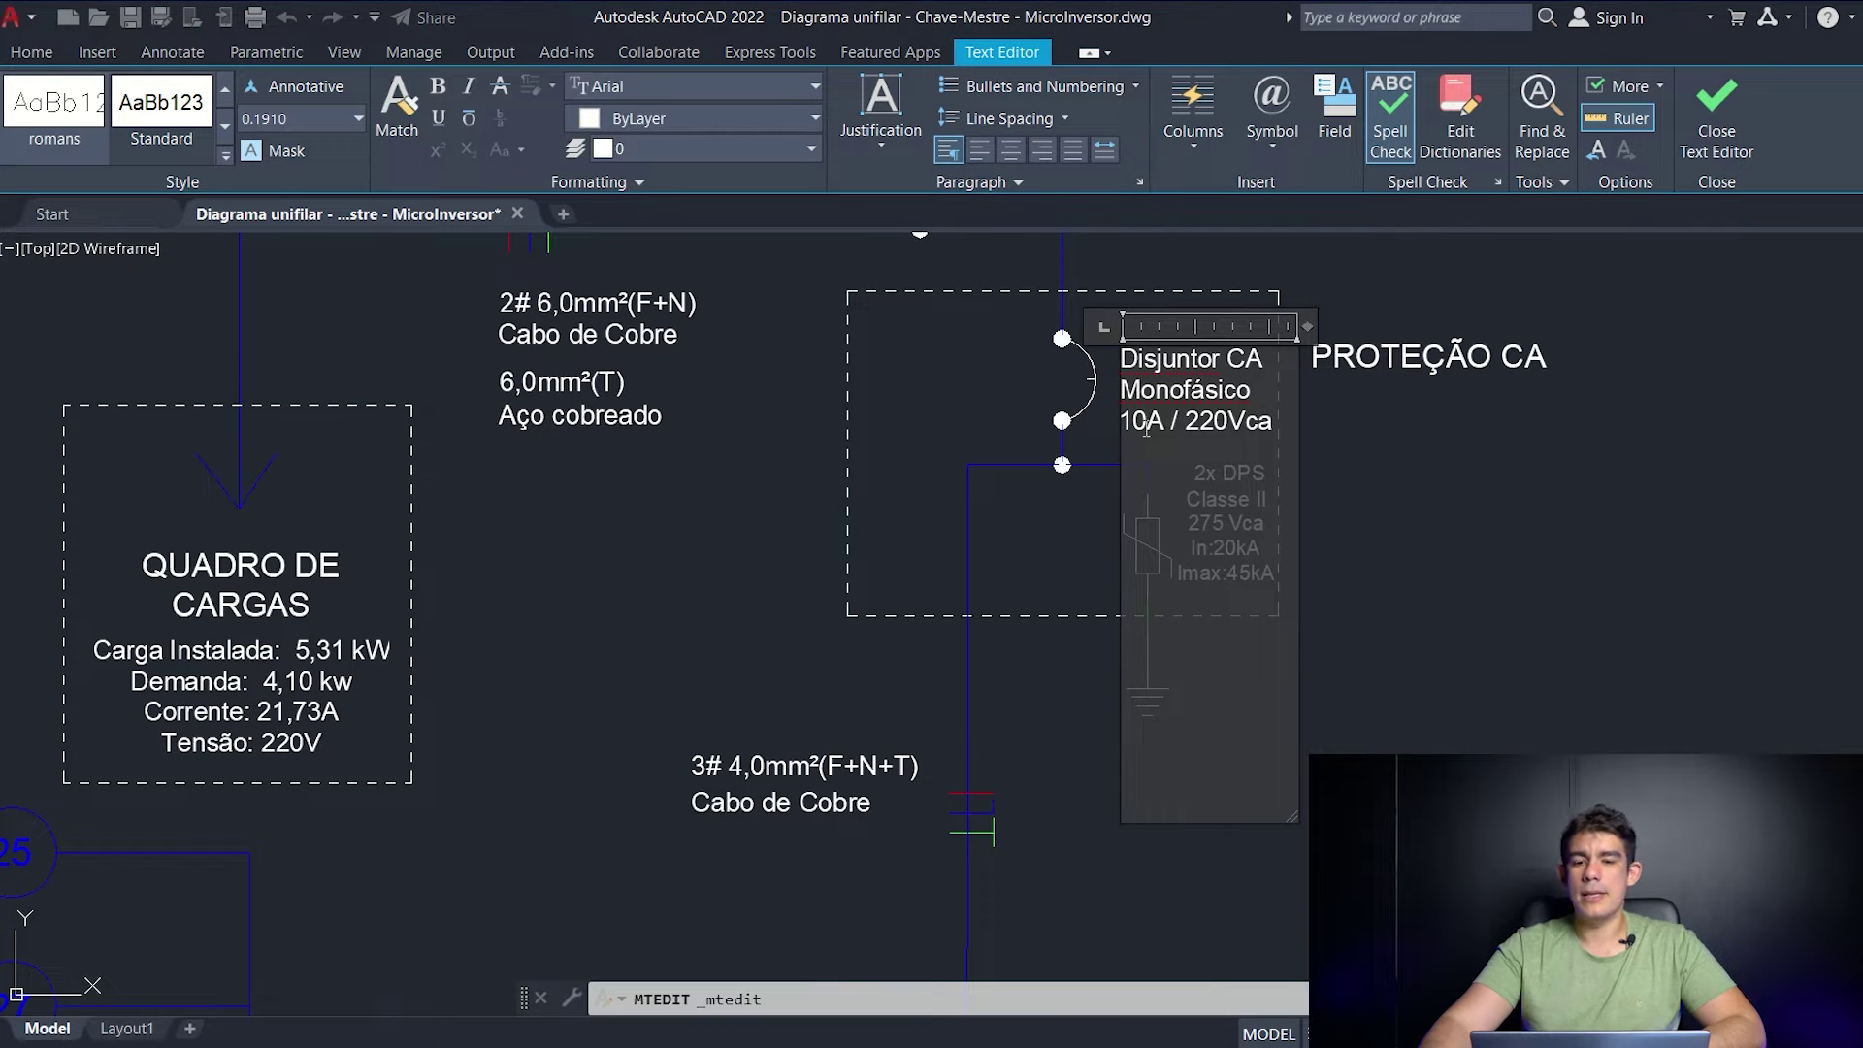
{"action": "left_click", "coordinate": [1074, 384]}
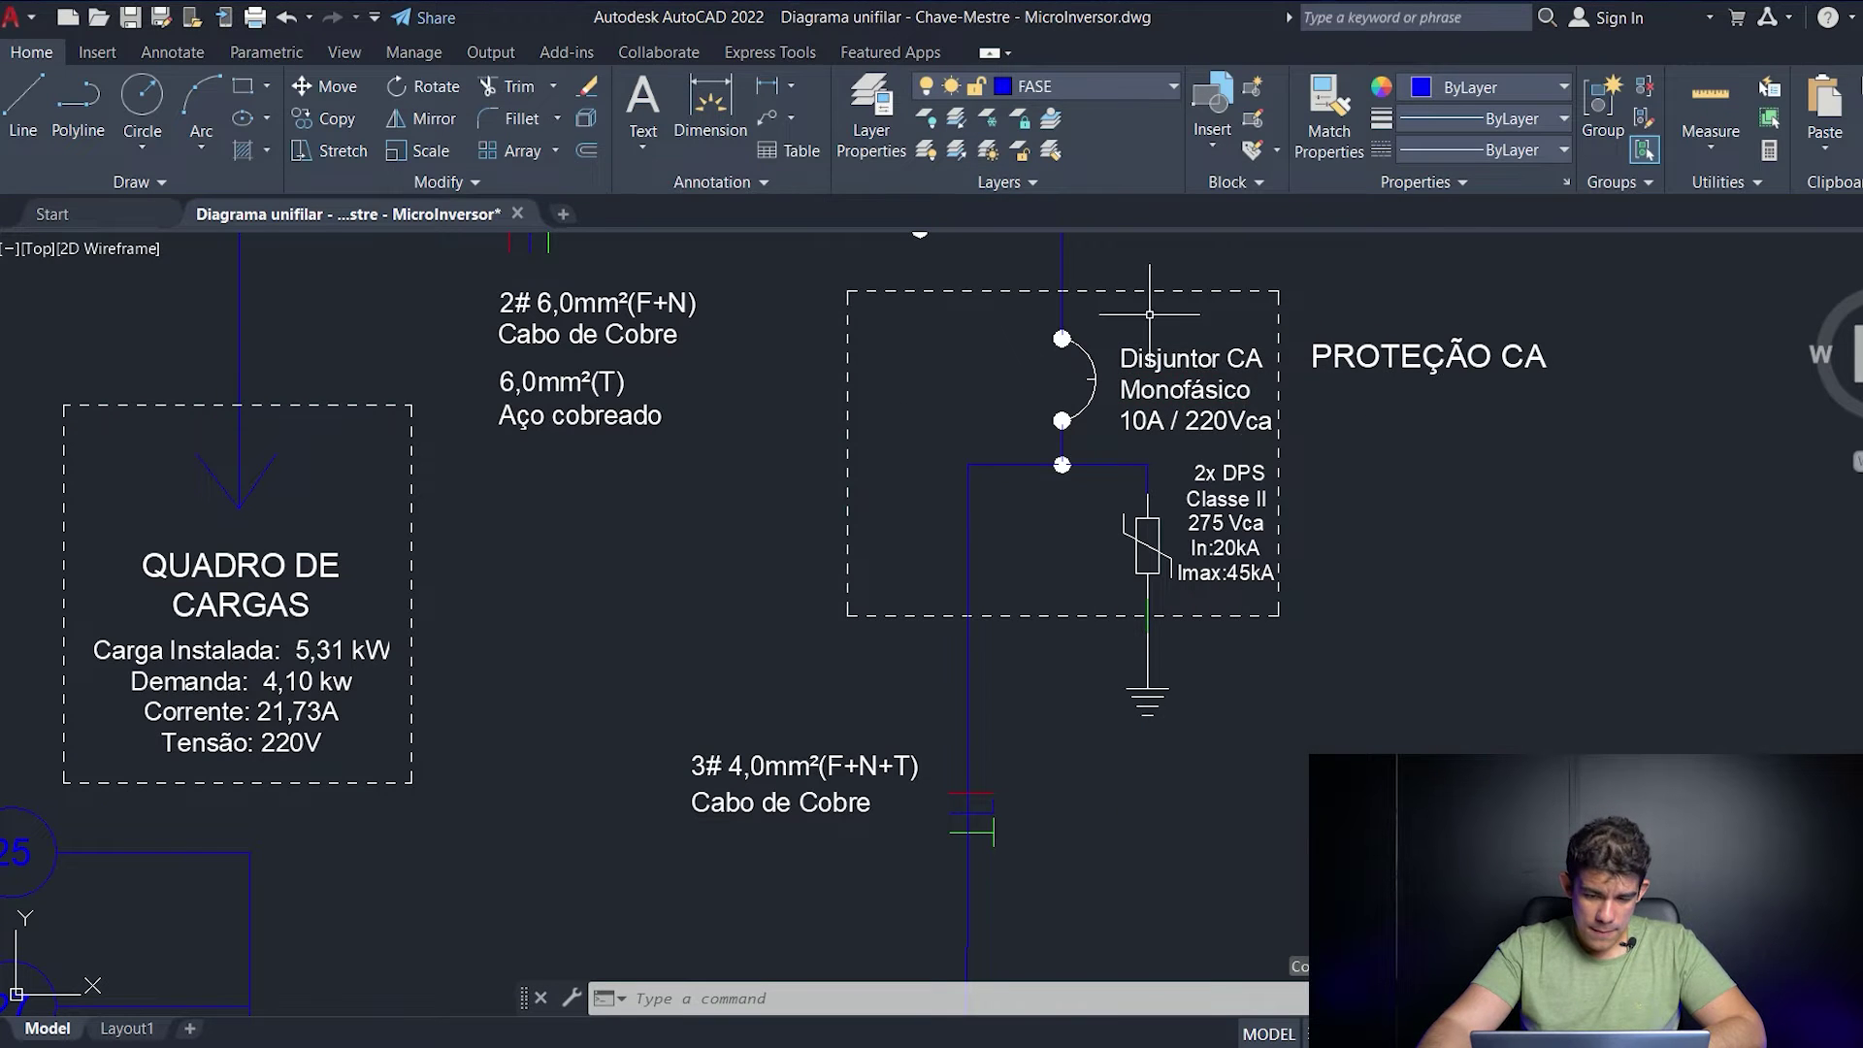
- Set the Ica value in the Hoymiles MI-1200 microinverter label to 13A
{"action": "scroll", "coordinate": [807, 594], "scroll_direction": "down", "scroll_amount": 2}
{"action": "middle_click_drag", "start_coordinate": [697, 602], "coordinate": [747, 596]}
{"action": "middle_click_drag", "start_coordinate": [1139, 873], "coordinate": [1137, 763]}
{"action": "scroll", "coordinate": [1137, 763], "scroll_direction": "up", "scroll_amount": 2}
{"action": "left_click", "coordinate": [1193, 763]}
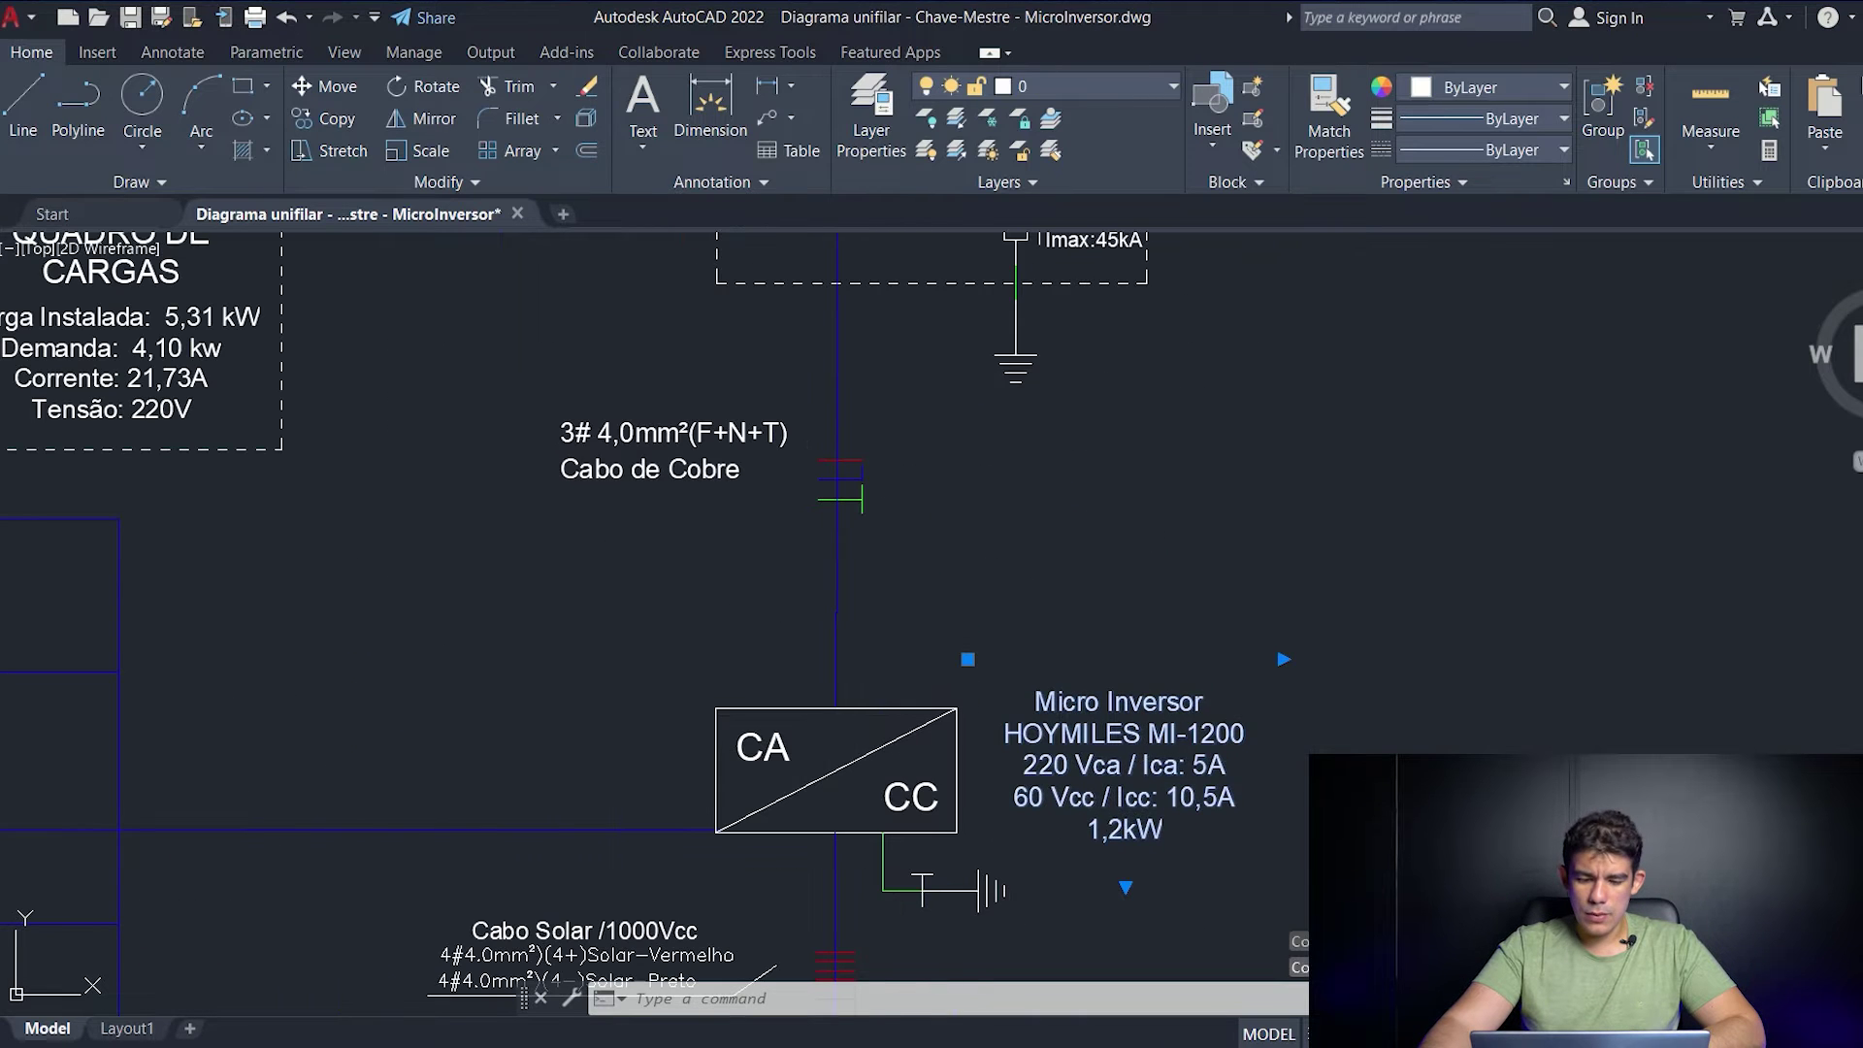
{"action": "double_click", "coordinate": [1200, 763]}
{"action": "left_click", "coordinate": [1208, 772]}
{"action": "key", "text": "BackSpace"}
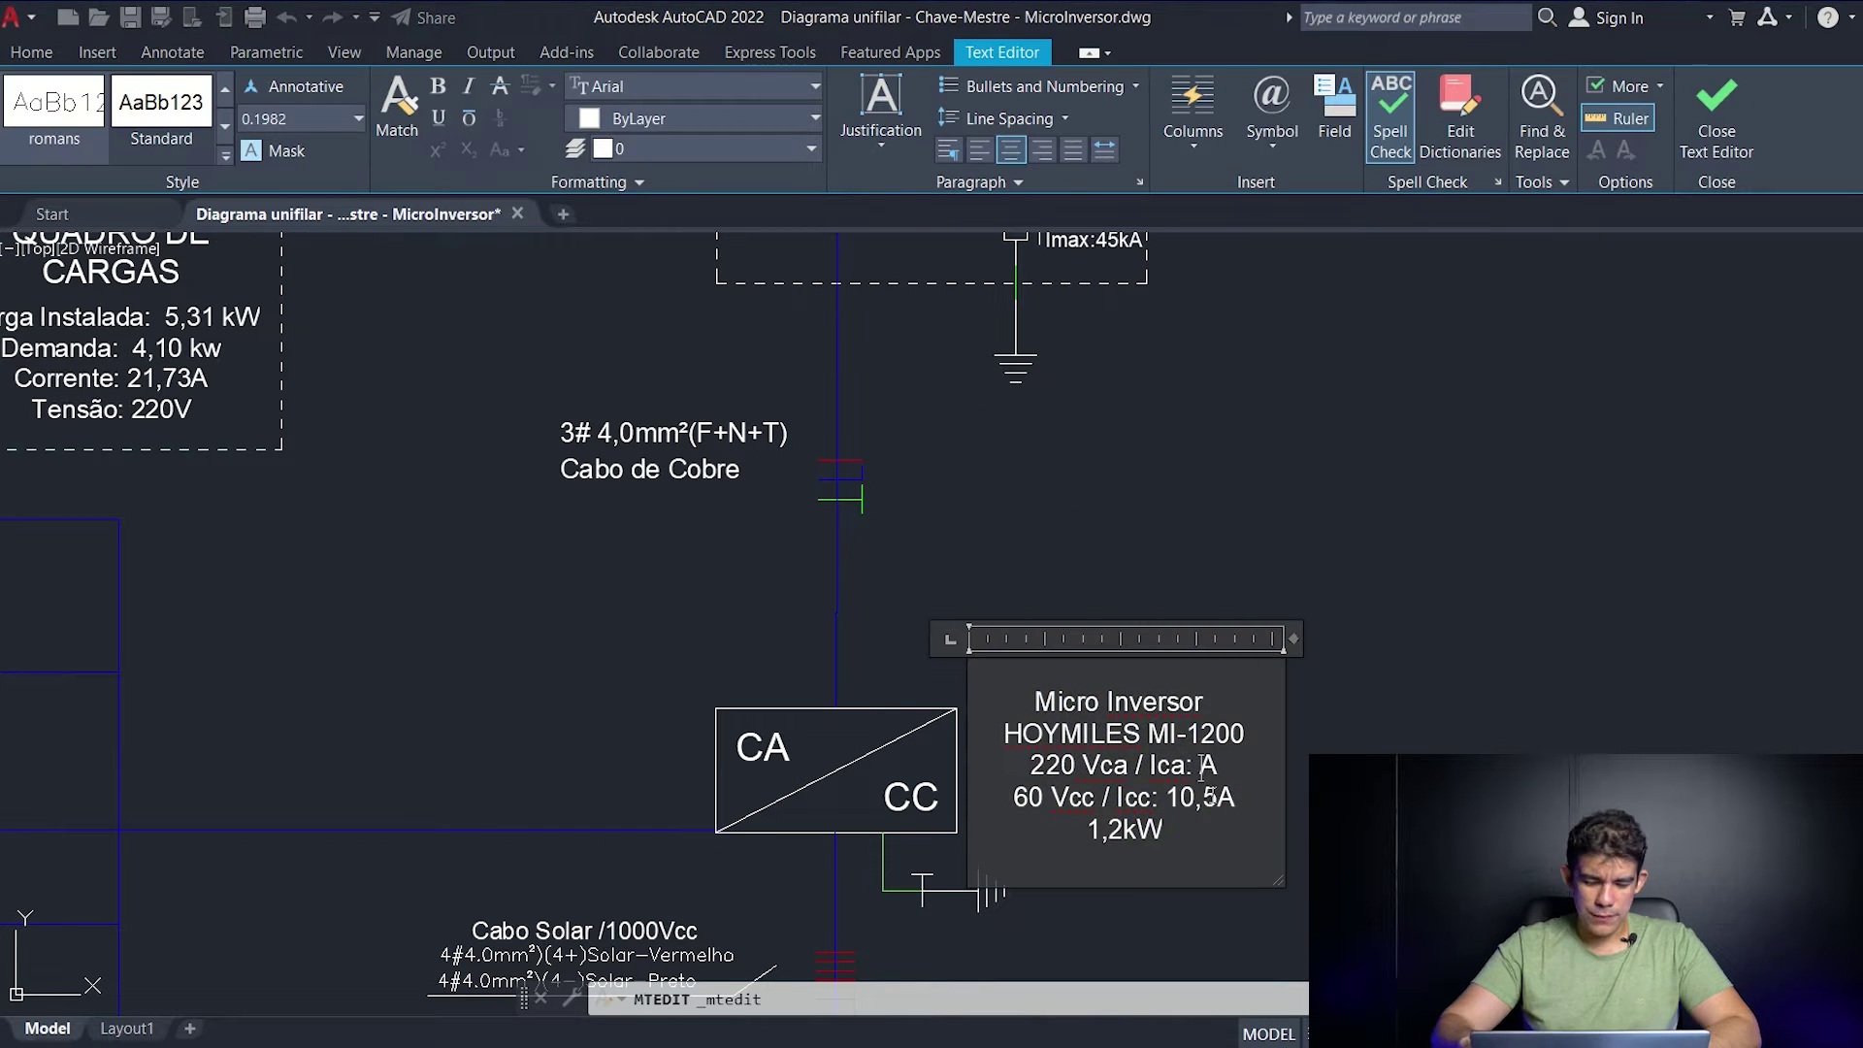
{"action": "type", "text": "15"}
{"action": "key", "text": "BackSpace"}
{"action": "type", "text": "3"}
{"action": "left_click", "coordinate": [1271, 594]}
{"action": "scroll", "coordinate": [1235, 510], "scroll_direction": "down", "scroll_amount": 2}
{"action": "middle_click_drag", "start_coordinate": [1235, 510], "coordinate": [1266, 819]}
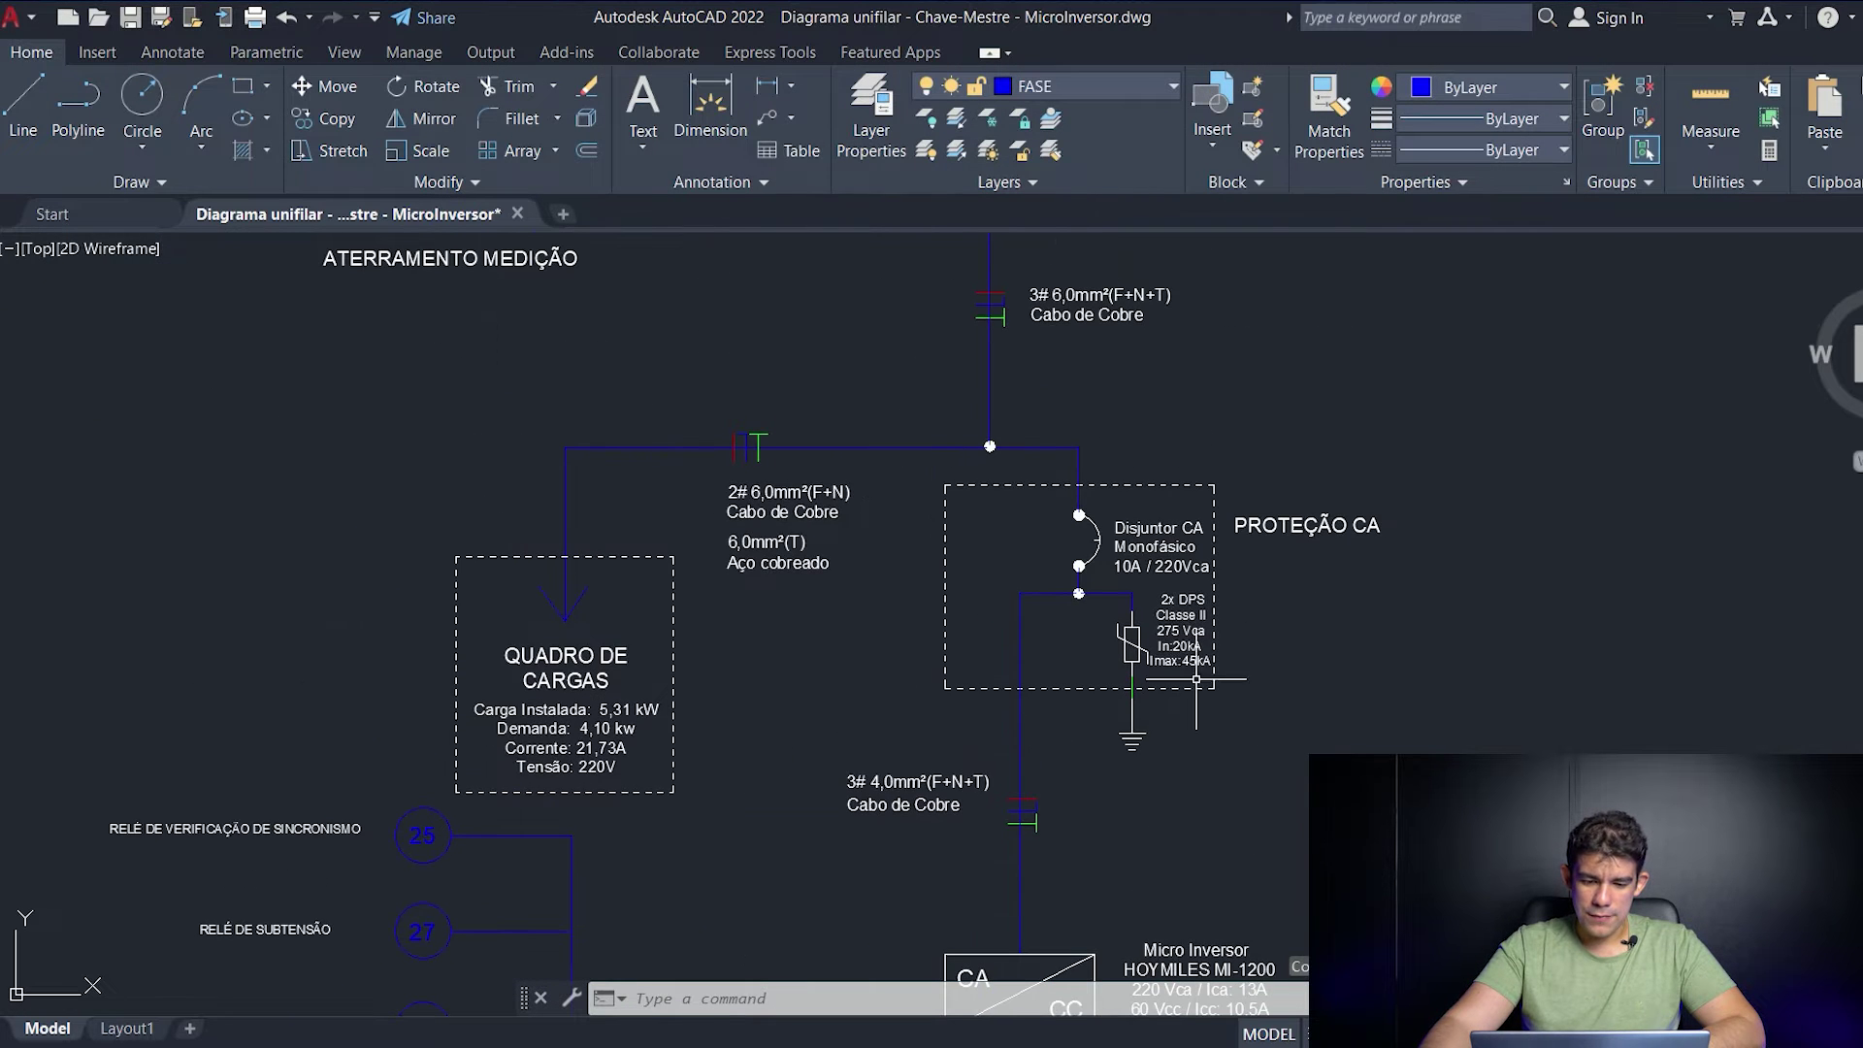
{"action": "double_click", "coordinate": [1135, 569]}
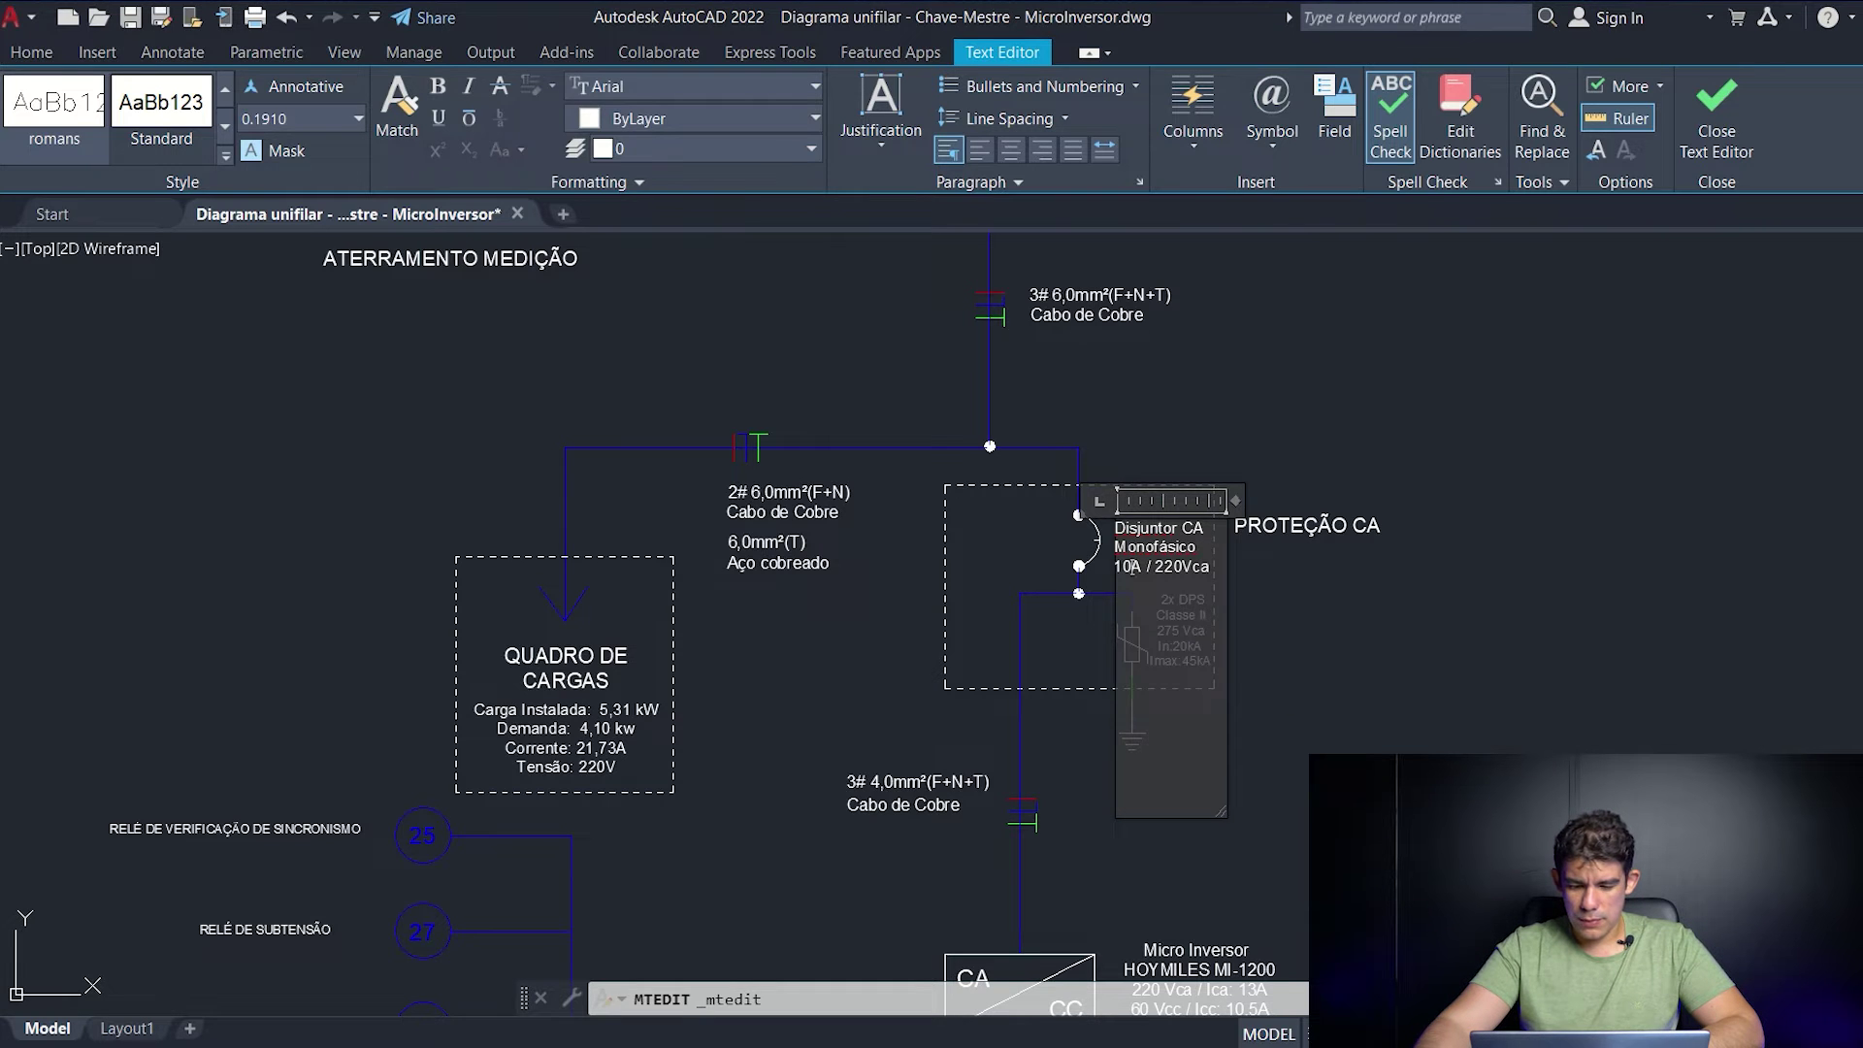
{"action": "left_click", "coordinate": [1286, 696]}
- Set the Ica value in the Hoymiles MI-1200 microinverter label back to 5A
{"action": "middle_click_drag", "start_coordinate": [1310, 841], "coordinate": [1305, 603]}
{"action": "scroll", "coordinate": [1219, 791], "scroll_direction": "up", "scroll_amount": 2}
{"action": "double_click", "coordinate": [1265, 729]}
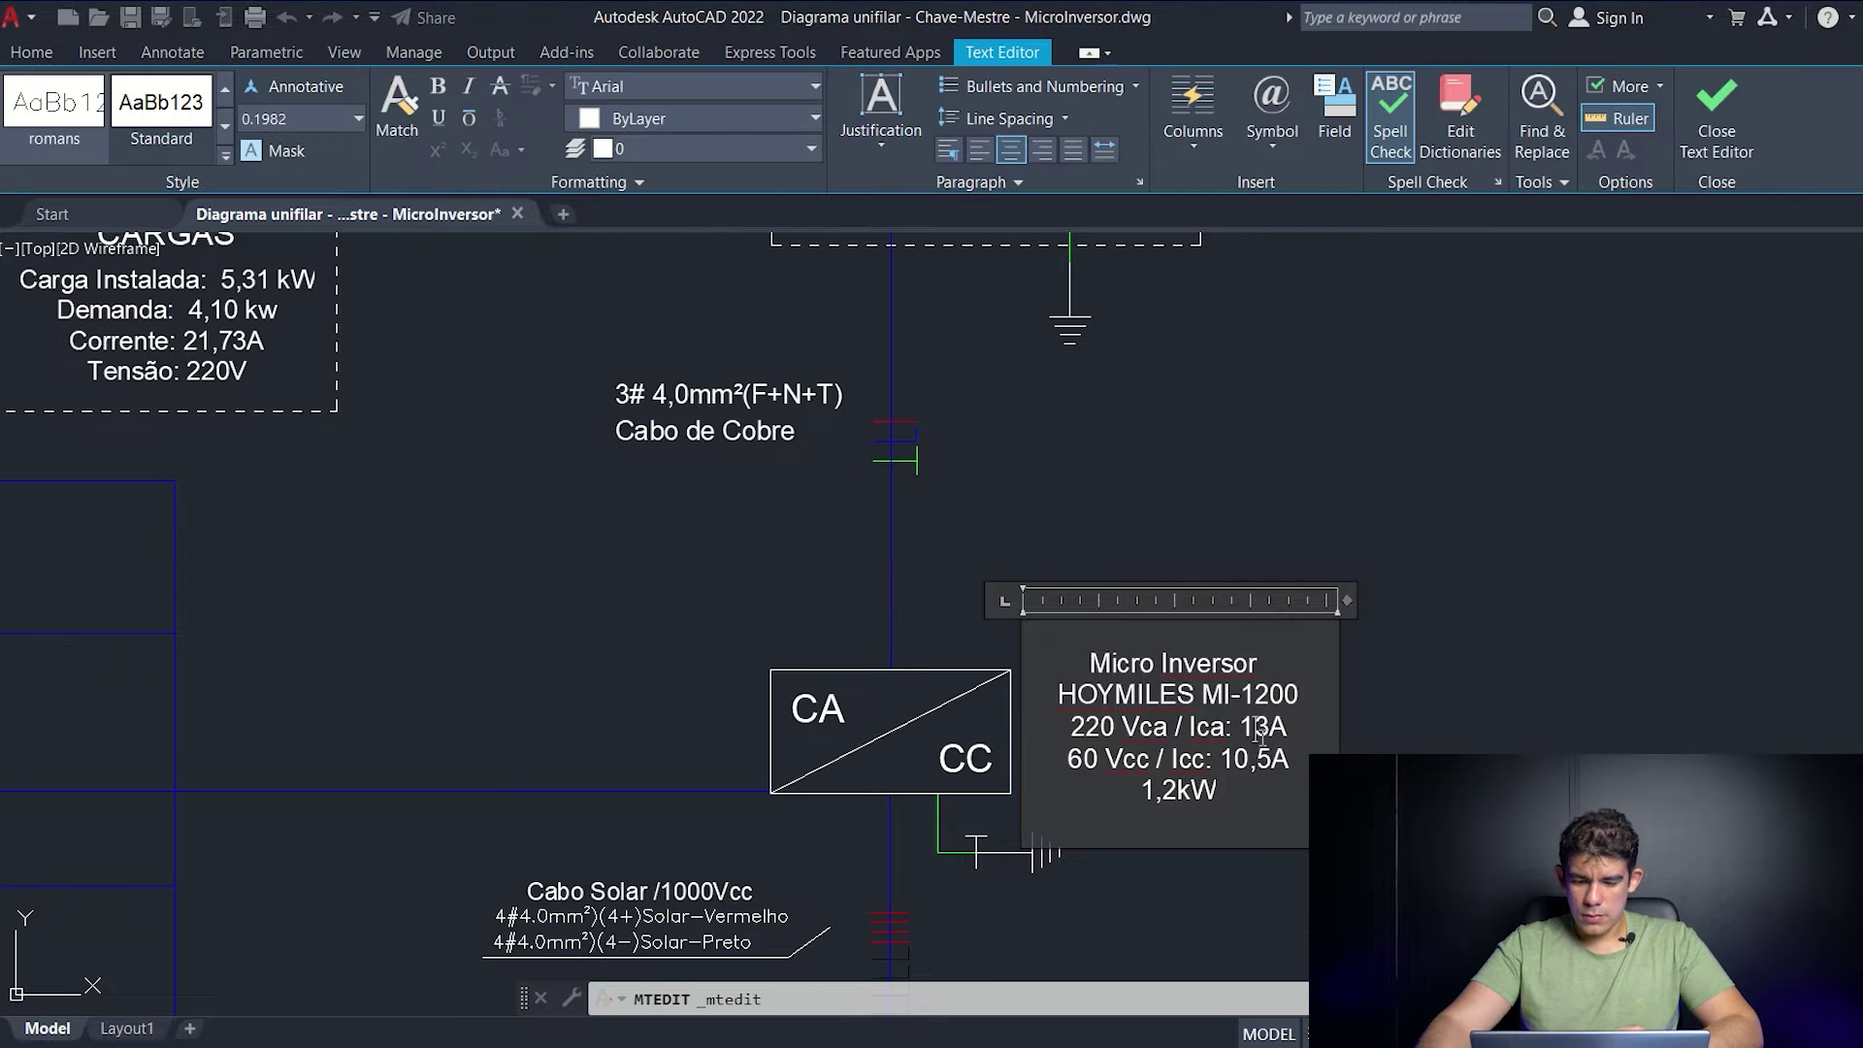
{"action": "key", "text": "BackSpace"}
{"action": "key", "text": "BackSpace"}
{"action": "type", "text": "5"}
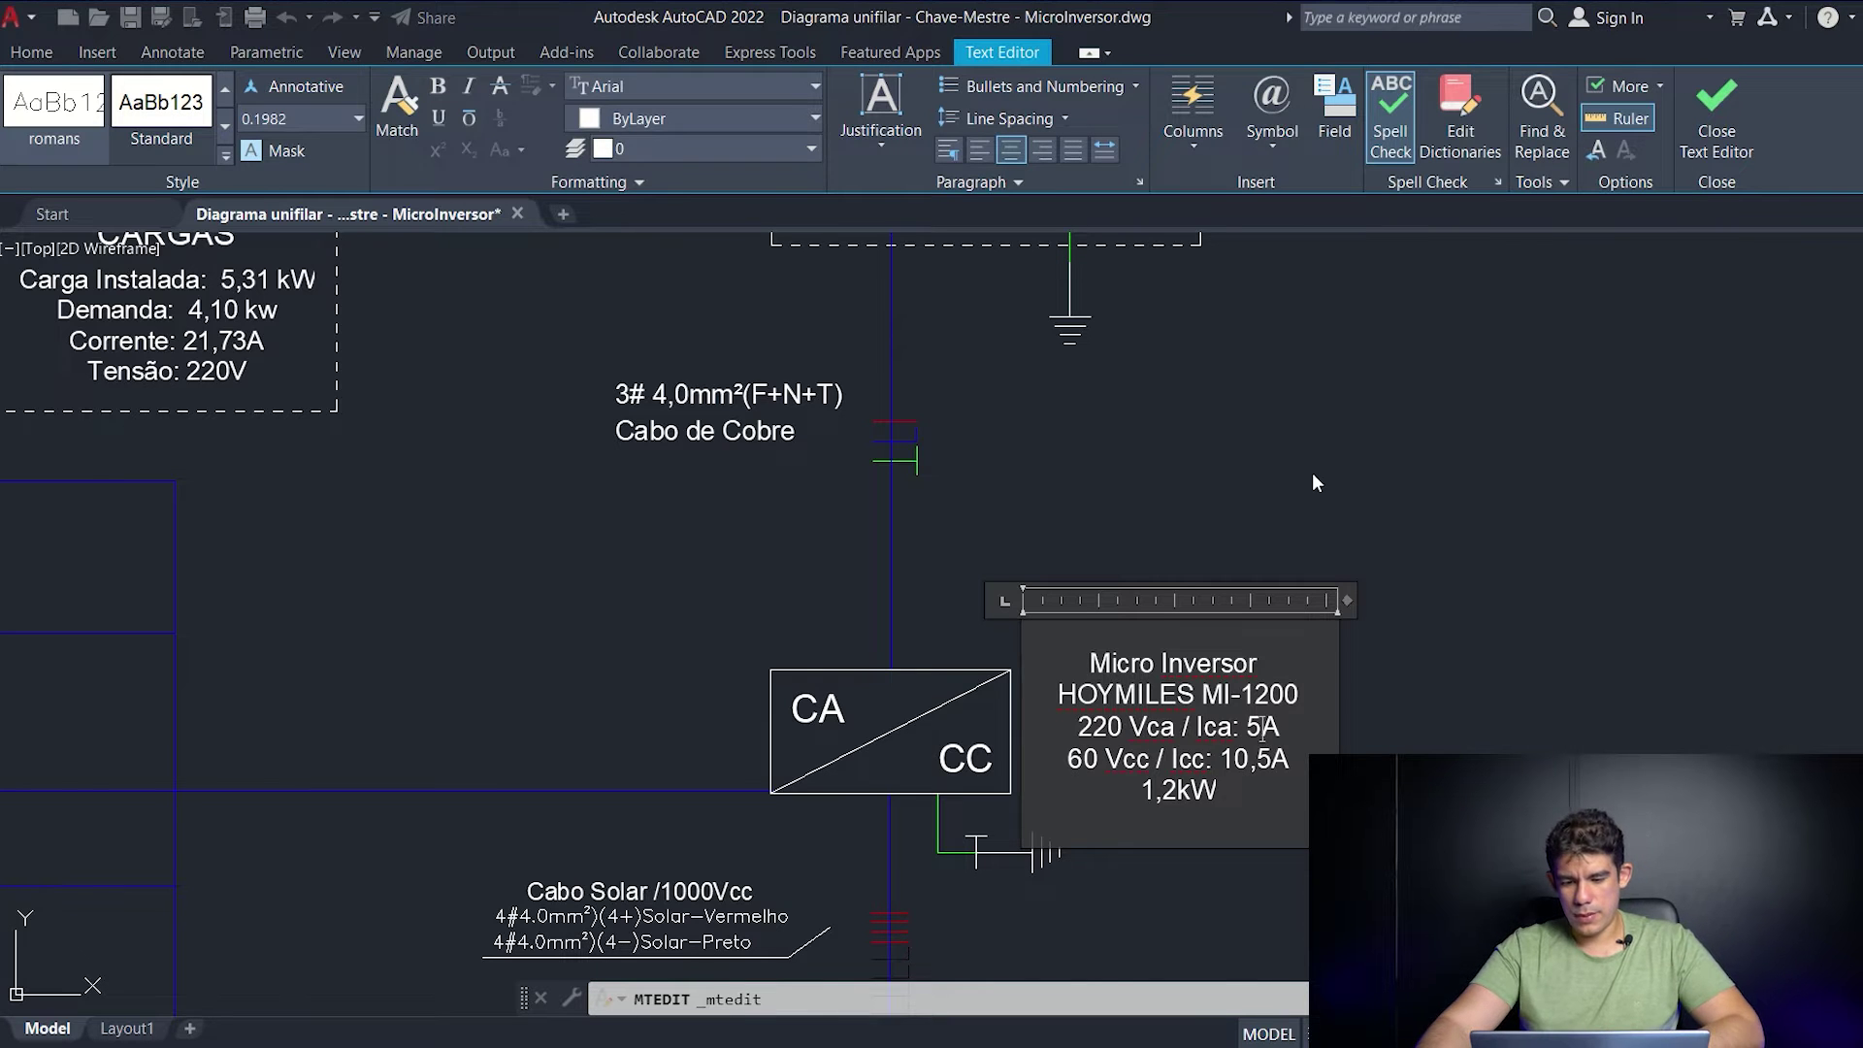
{"action": "left_click", "coordinate": [1314, 462]}
- Examine the DPS ratings in the PROTEÇÃO CA block and review the diagram from the load panel branch down to the photovoltaic modules
{"action": "scroll", "coordinate": [1286, 454], "scroll_direction": "down", "scroll_amount": 2}
{"action": "middle_click_drag", "start_coordinate": [1277, 440], "coordinate": [1345, 644]}
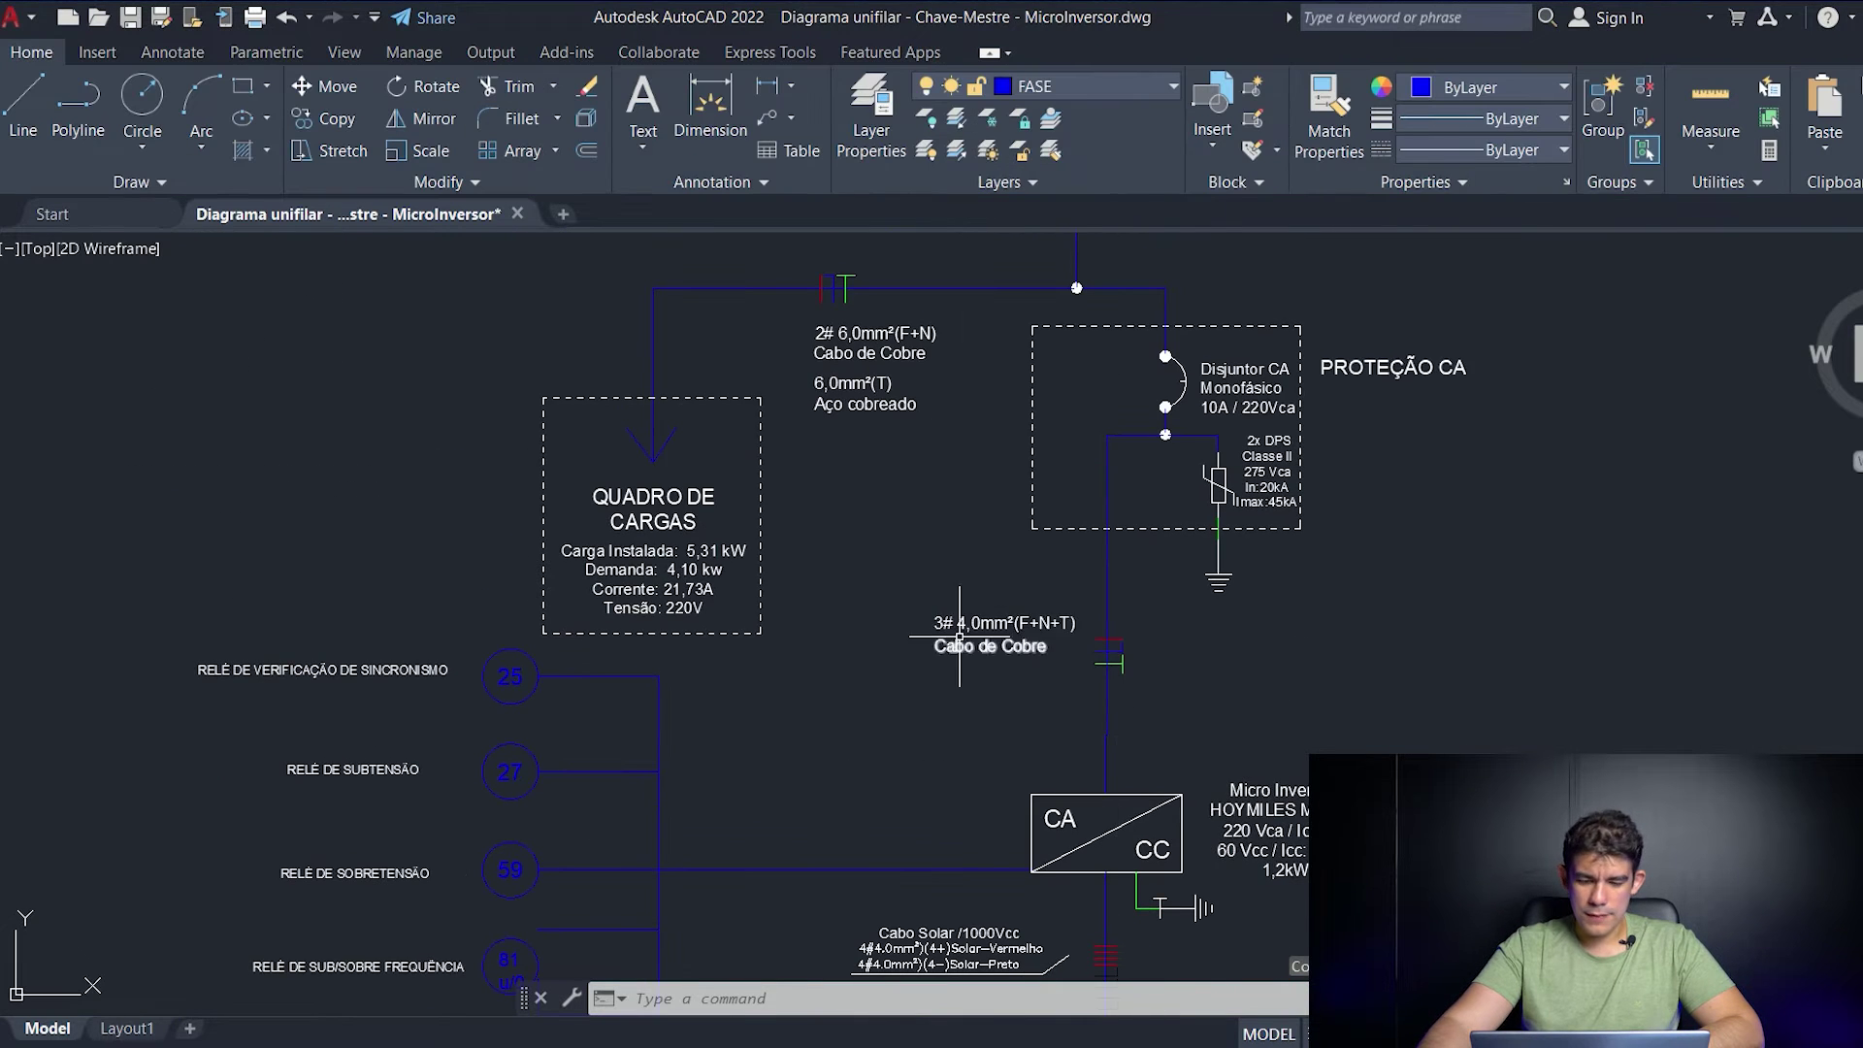
{"action": "middle_click_drag", "start_coordinate": [917, 401], "coordinate": [931, 485]}
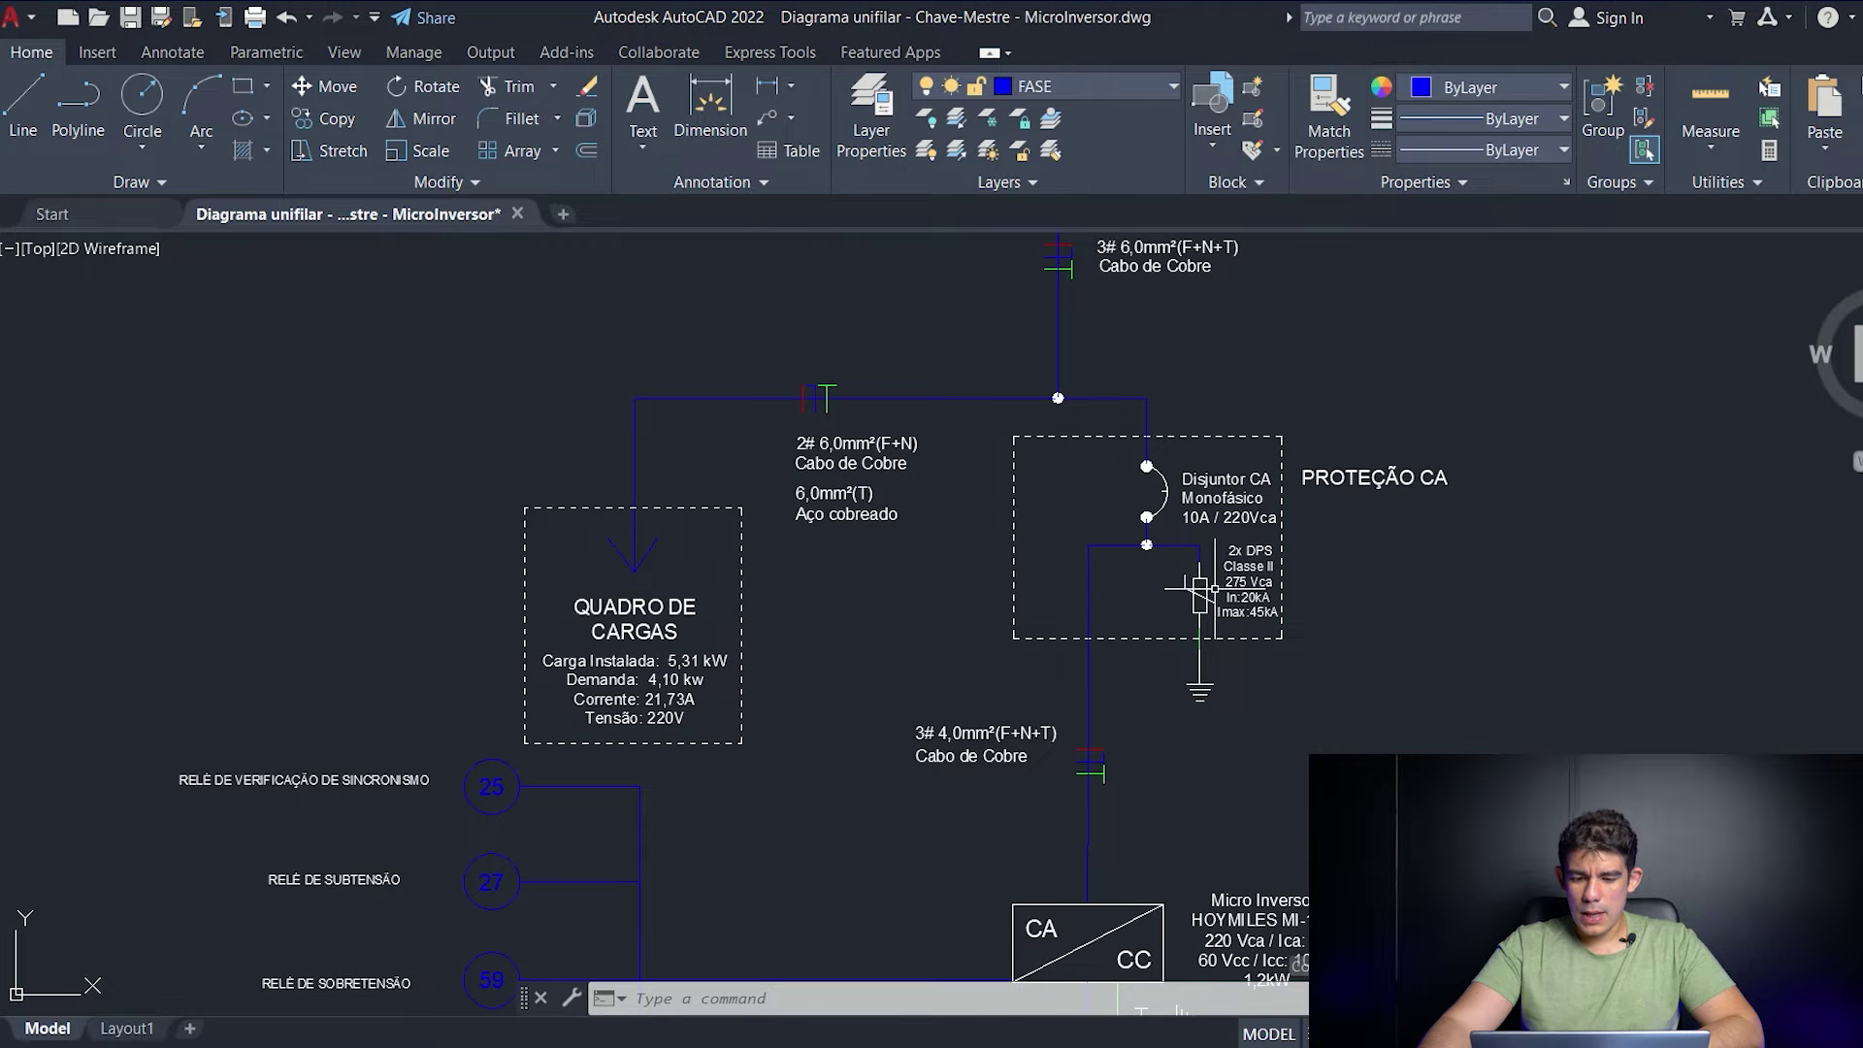
{"action": "scroll", "coordinate": [1325, 494], "scroll_direction": "up", "scroll_amount": 2}
{"action": "scroll", "coordinate": [1256, 568], "scroll_direction": "up", "scroll_amount": 2}
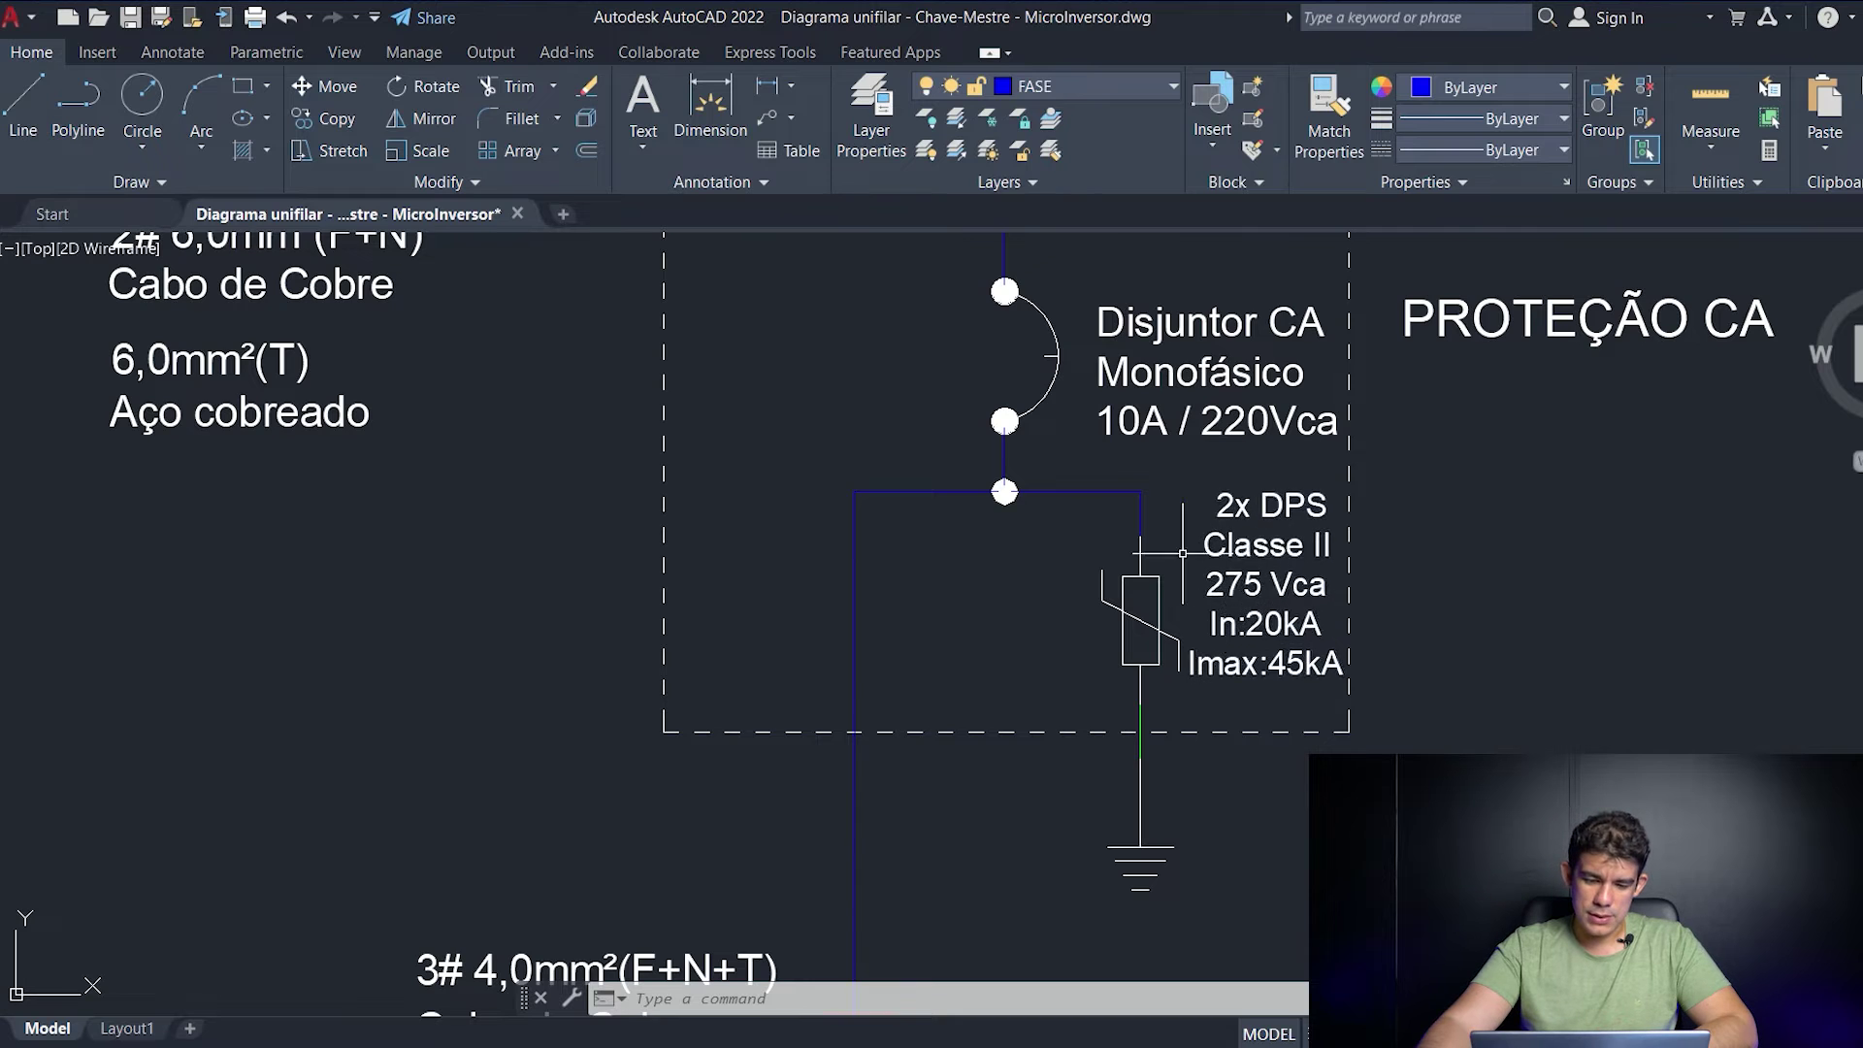
{"action": "scroll", "coordinate": [1097, 610], "scroll_direction": "down", "scroll_amount": 2}
{"action": "middle_click_drag", "start_coordinate": [977, 595], "coordinate": [1267, 728]}
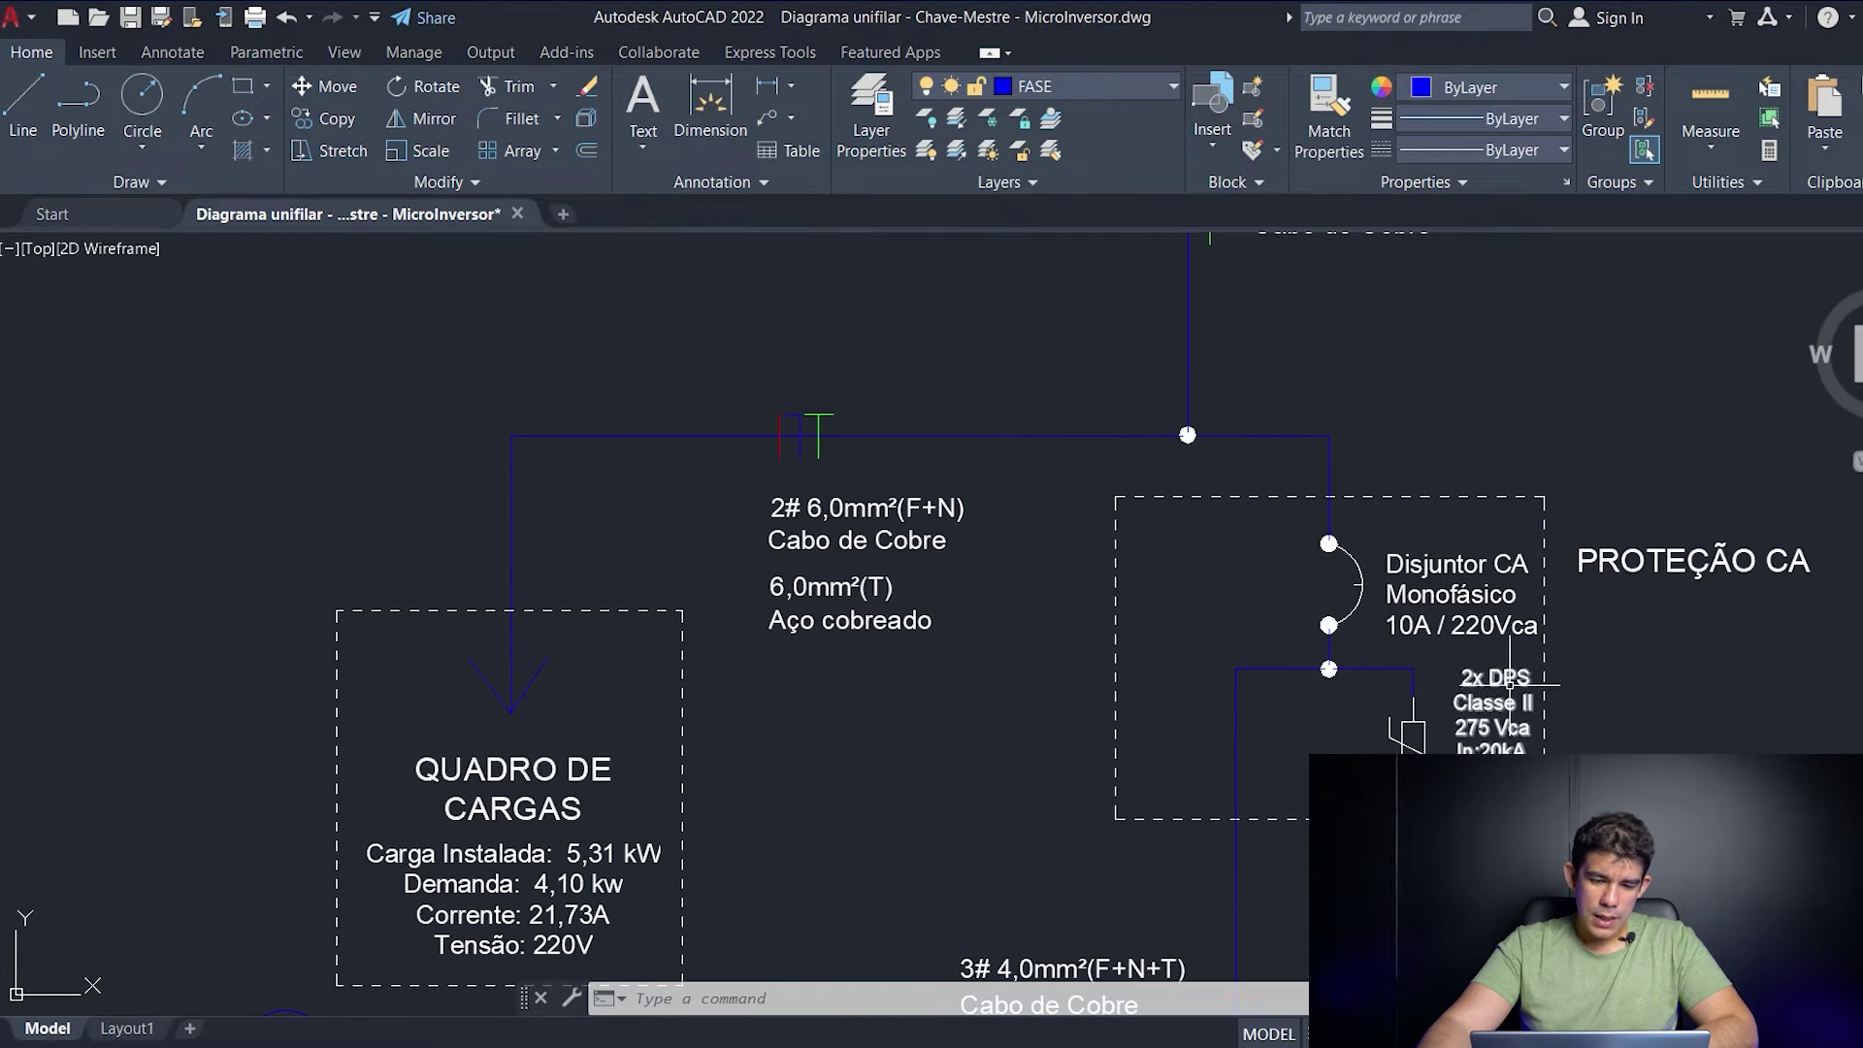
{"action": "mouse_move", "coordinate": [1168, 431]}
{"action": "middle_mouse_down"}
{"action": "mouse_move", "coordinate": [1123, 631]}
{"action": "mouse_move", "coordinate": [1048, 456]}
{"action": "mouse_move", "coordinate": [1109, 412]}
{"action": "middle_mouse_up"}
{"action": "scroll", "coordinate": [1136, 647], "scroll_direction": "down", "scroll_amount": 3}
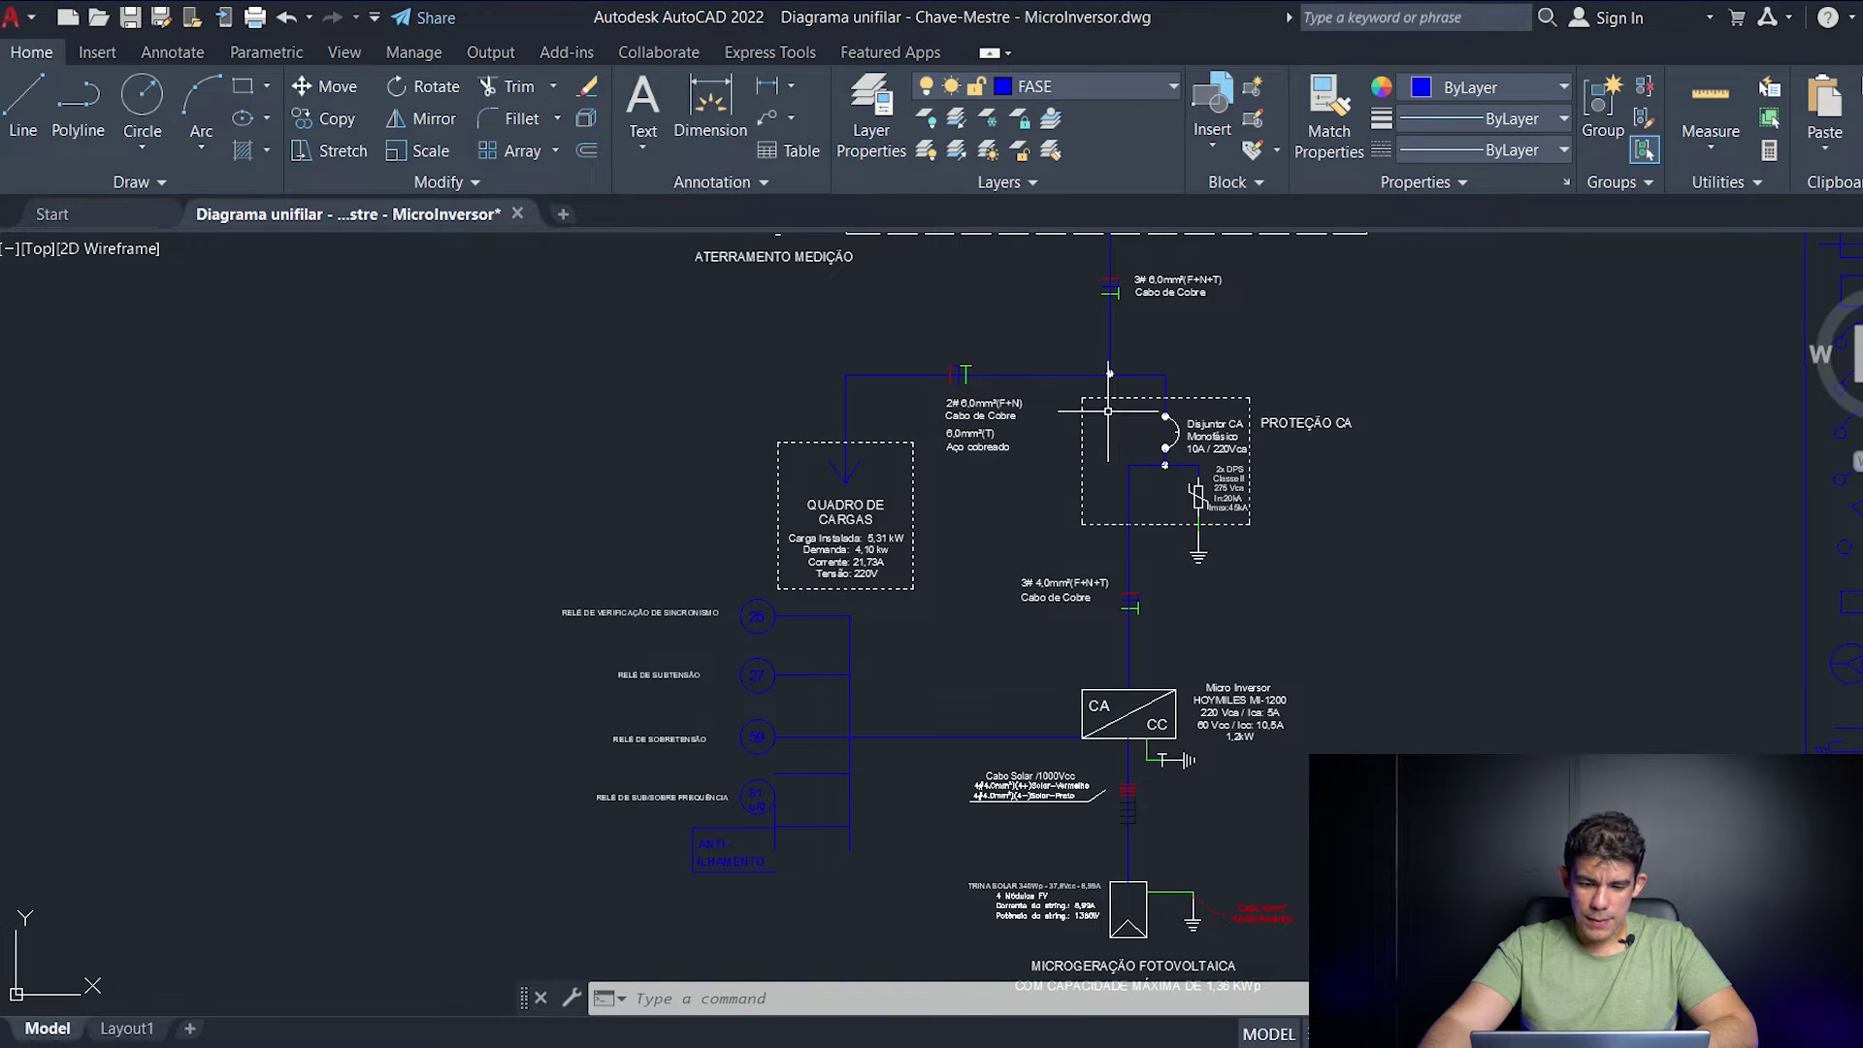
{"action": "middle_click_drag", "start_coordinate": [1330, 488], "coordinate": [1333, 348]}
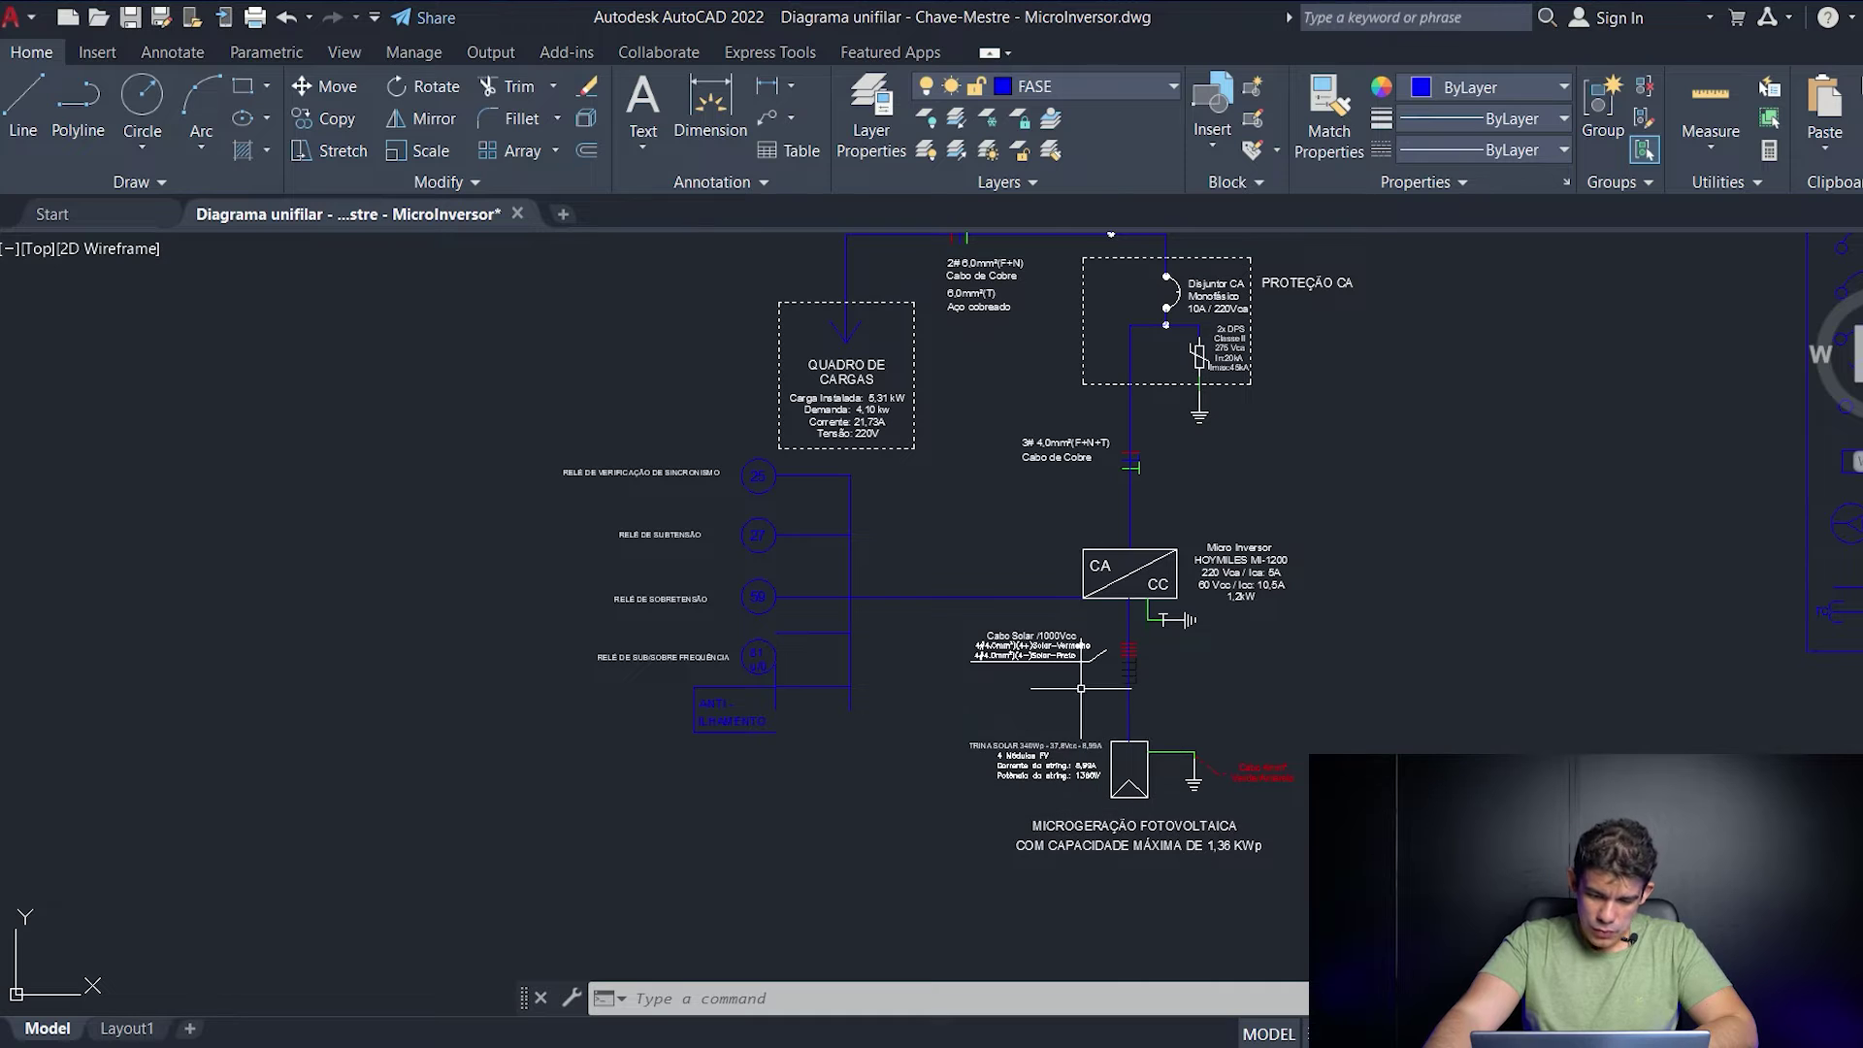
{"action": "middle_click_drag", "start_coordinate": [1267, 612], "coordinate": [1256, 736]}
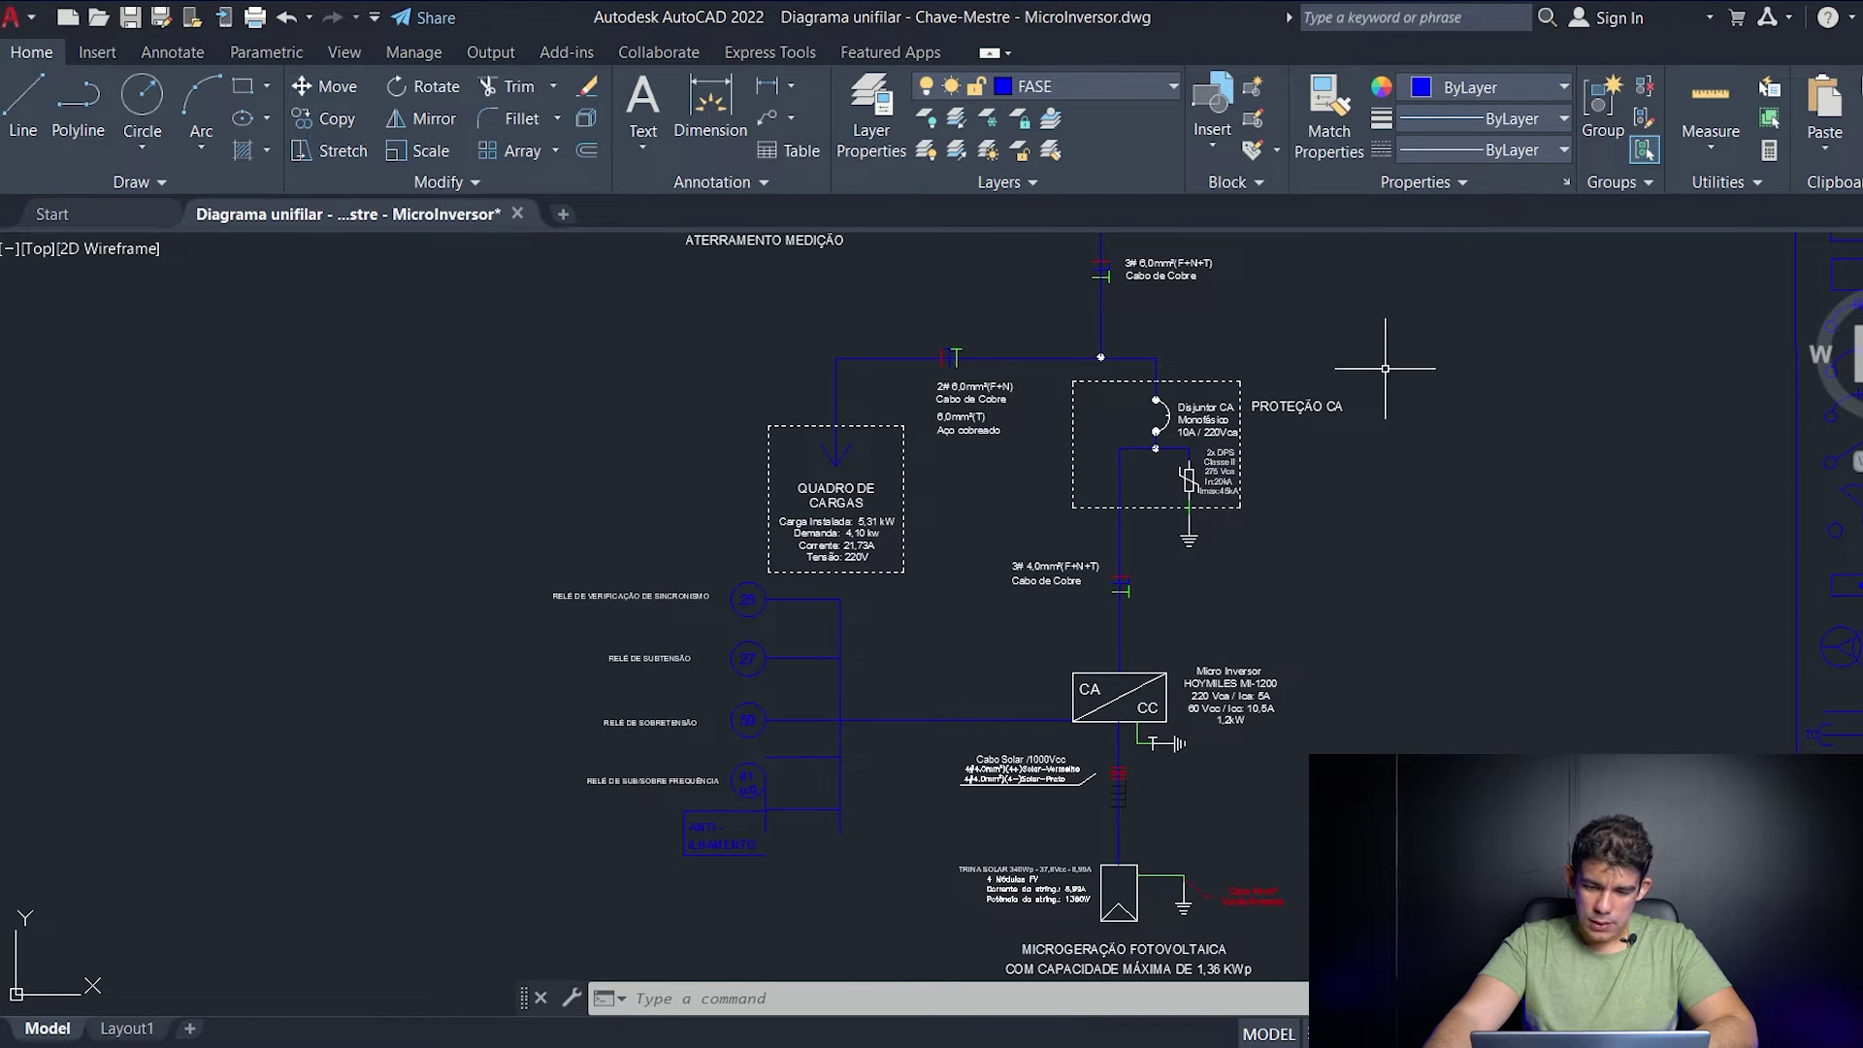
{"action": "mouse_move", "coordinate": [1397, 408]}
{"action": "left_mouse_down"}
{"action": "mouse_move", "coordinate": [1248, 741]}
{"action": "mouse_move", "coordinate": [1464, 507]}
{"action": "left_mouse_up"}
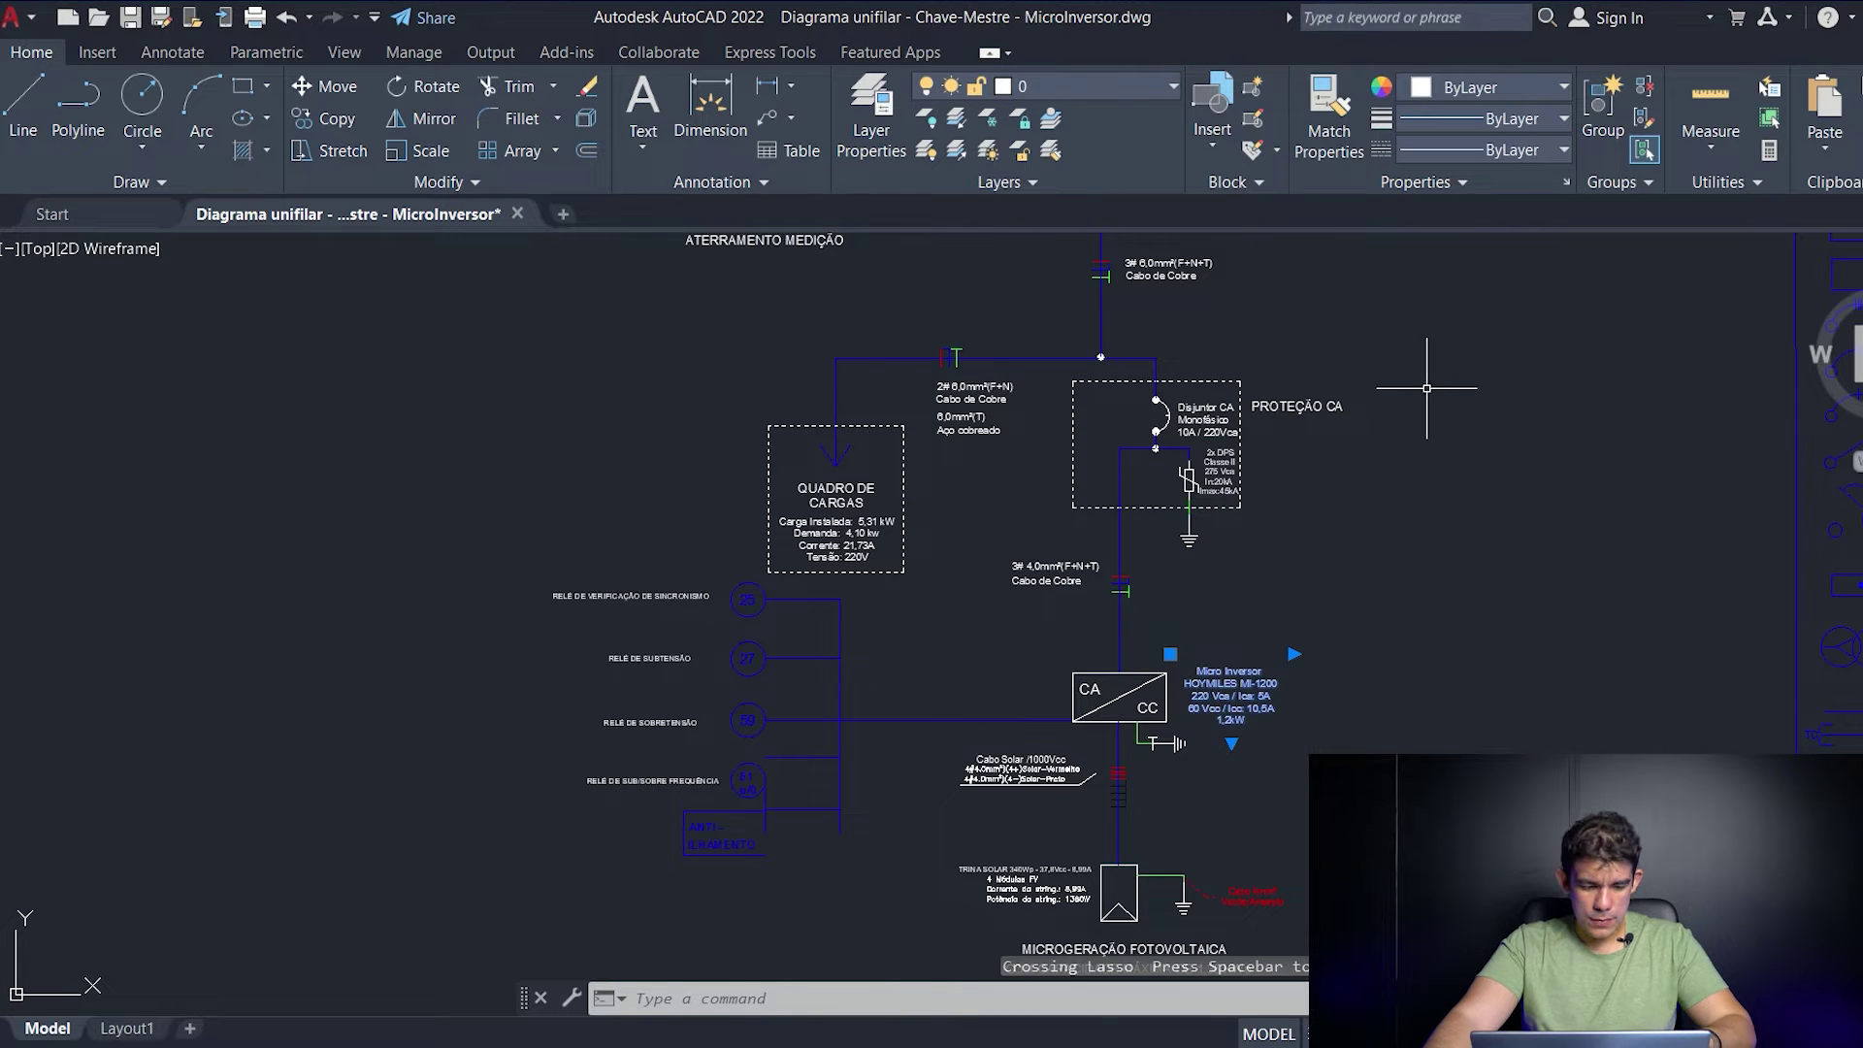
{"action": "key", "text": "Escape"}
{"action": "left_click", "coordinate": [1400, 357]}
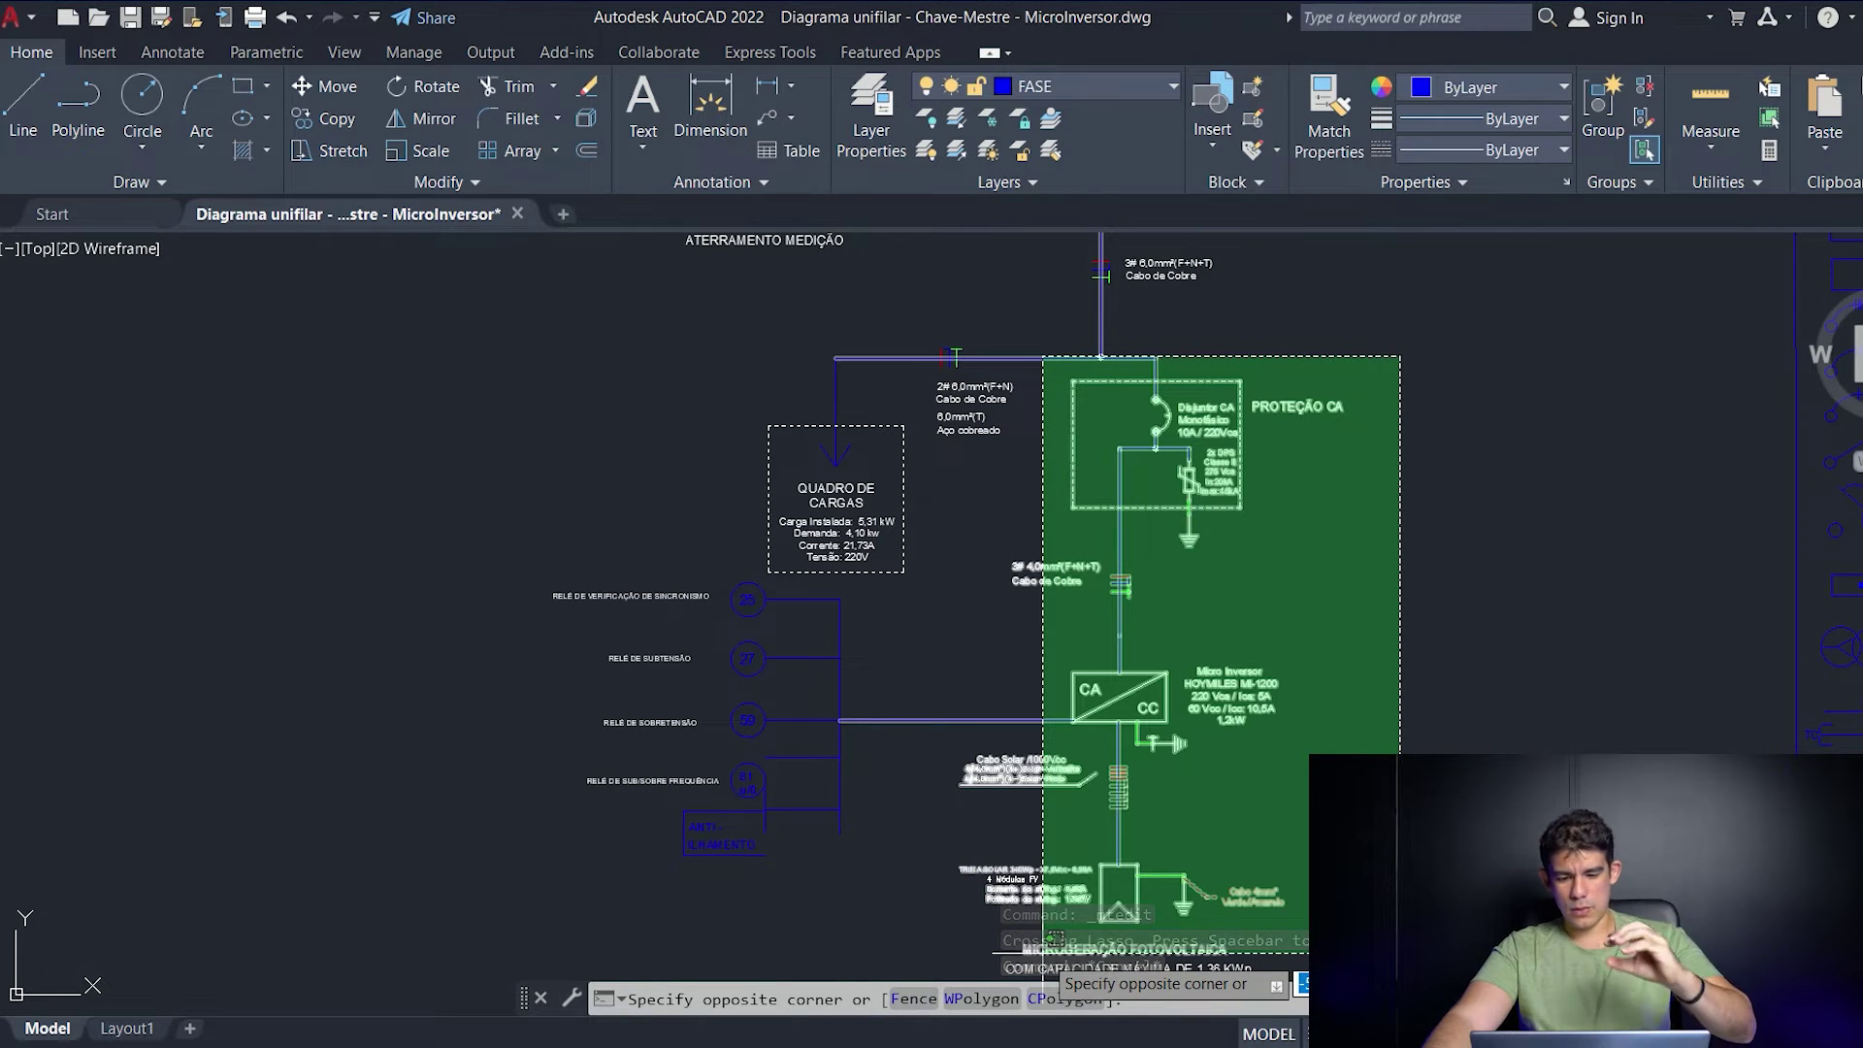
{"action": "key", "text": "Escape"}
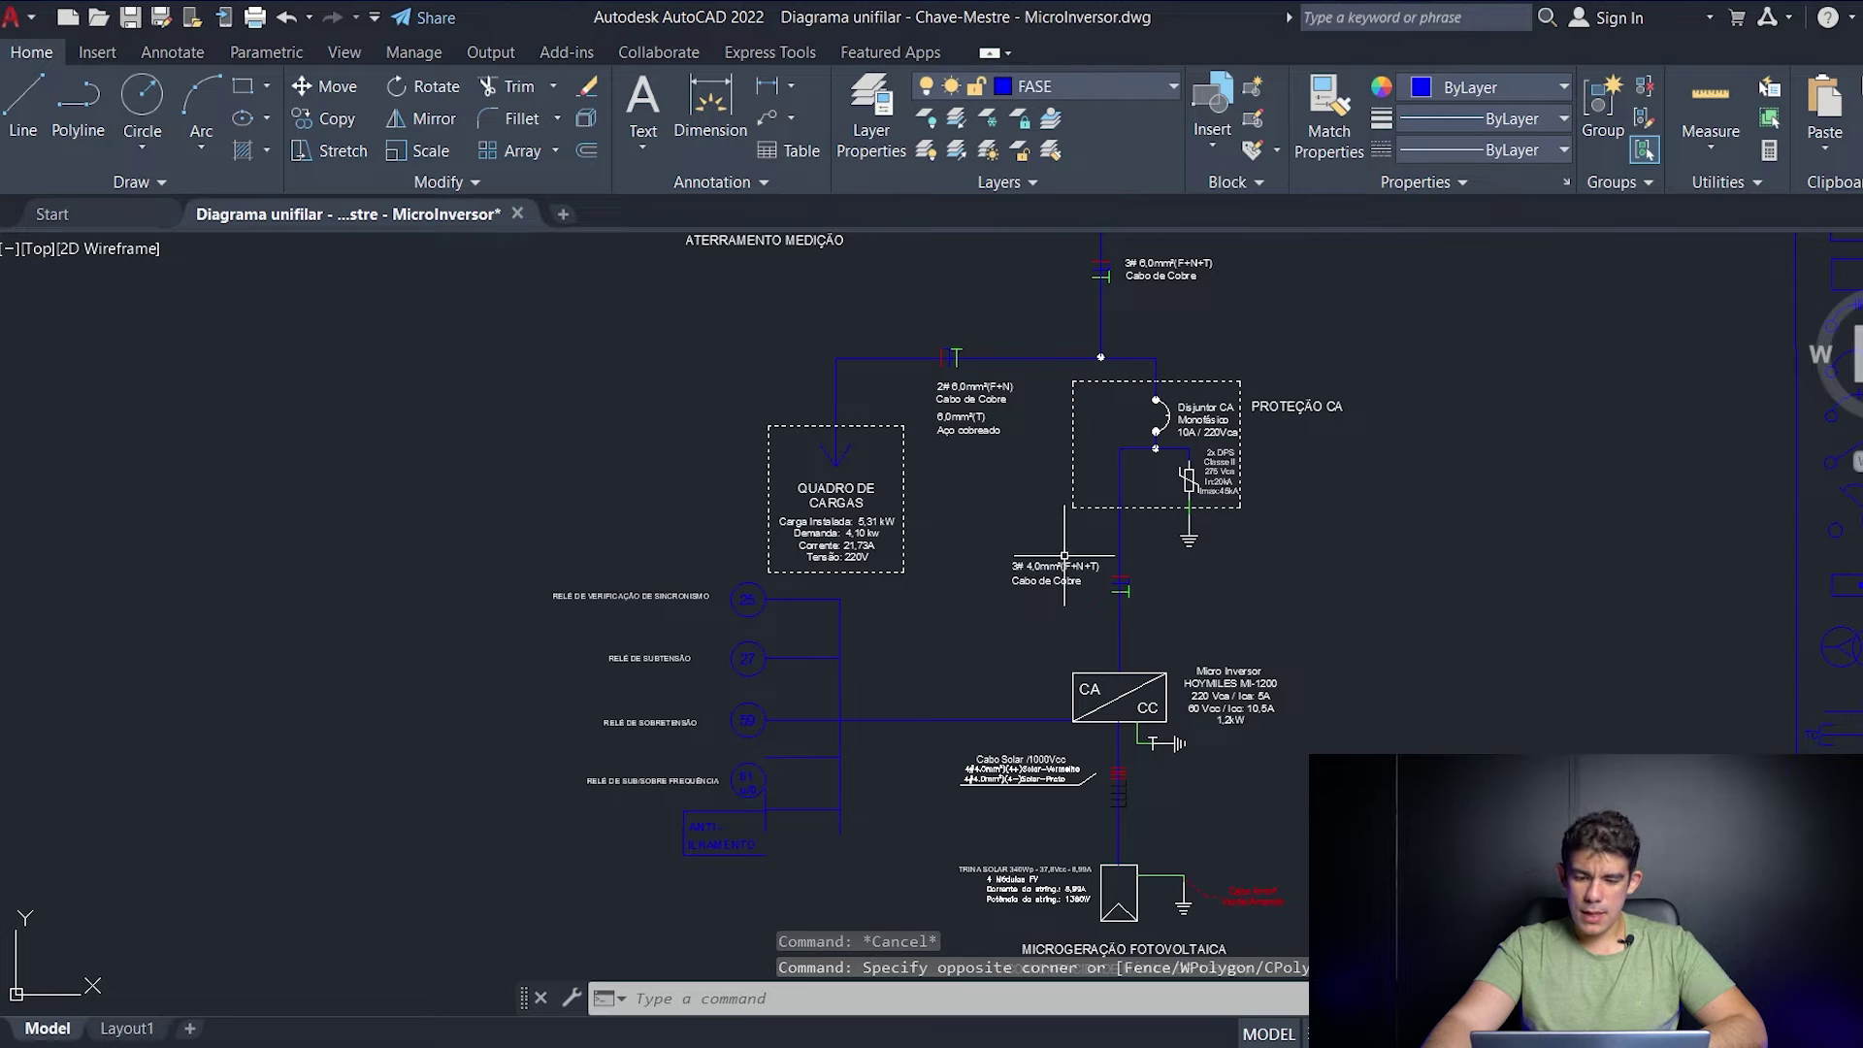
- Examine the load data in the QUADRO DE CARGAS block and the cable labels on the branch that feeds it
{"action": "middle_click_drag", "start_coordinate": [1064, 496], "coordinate": [1176, 871]}
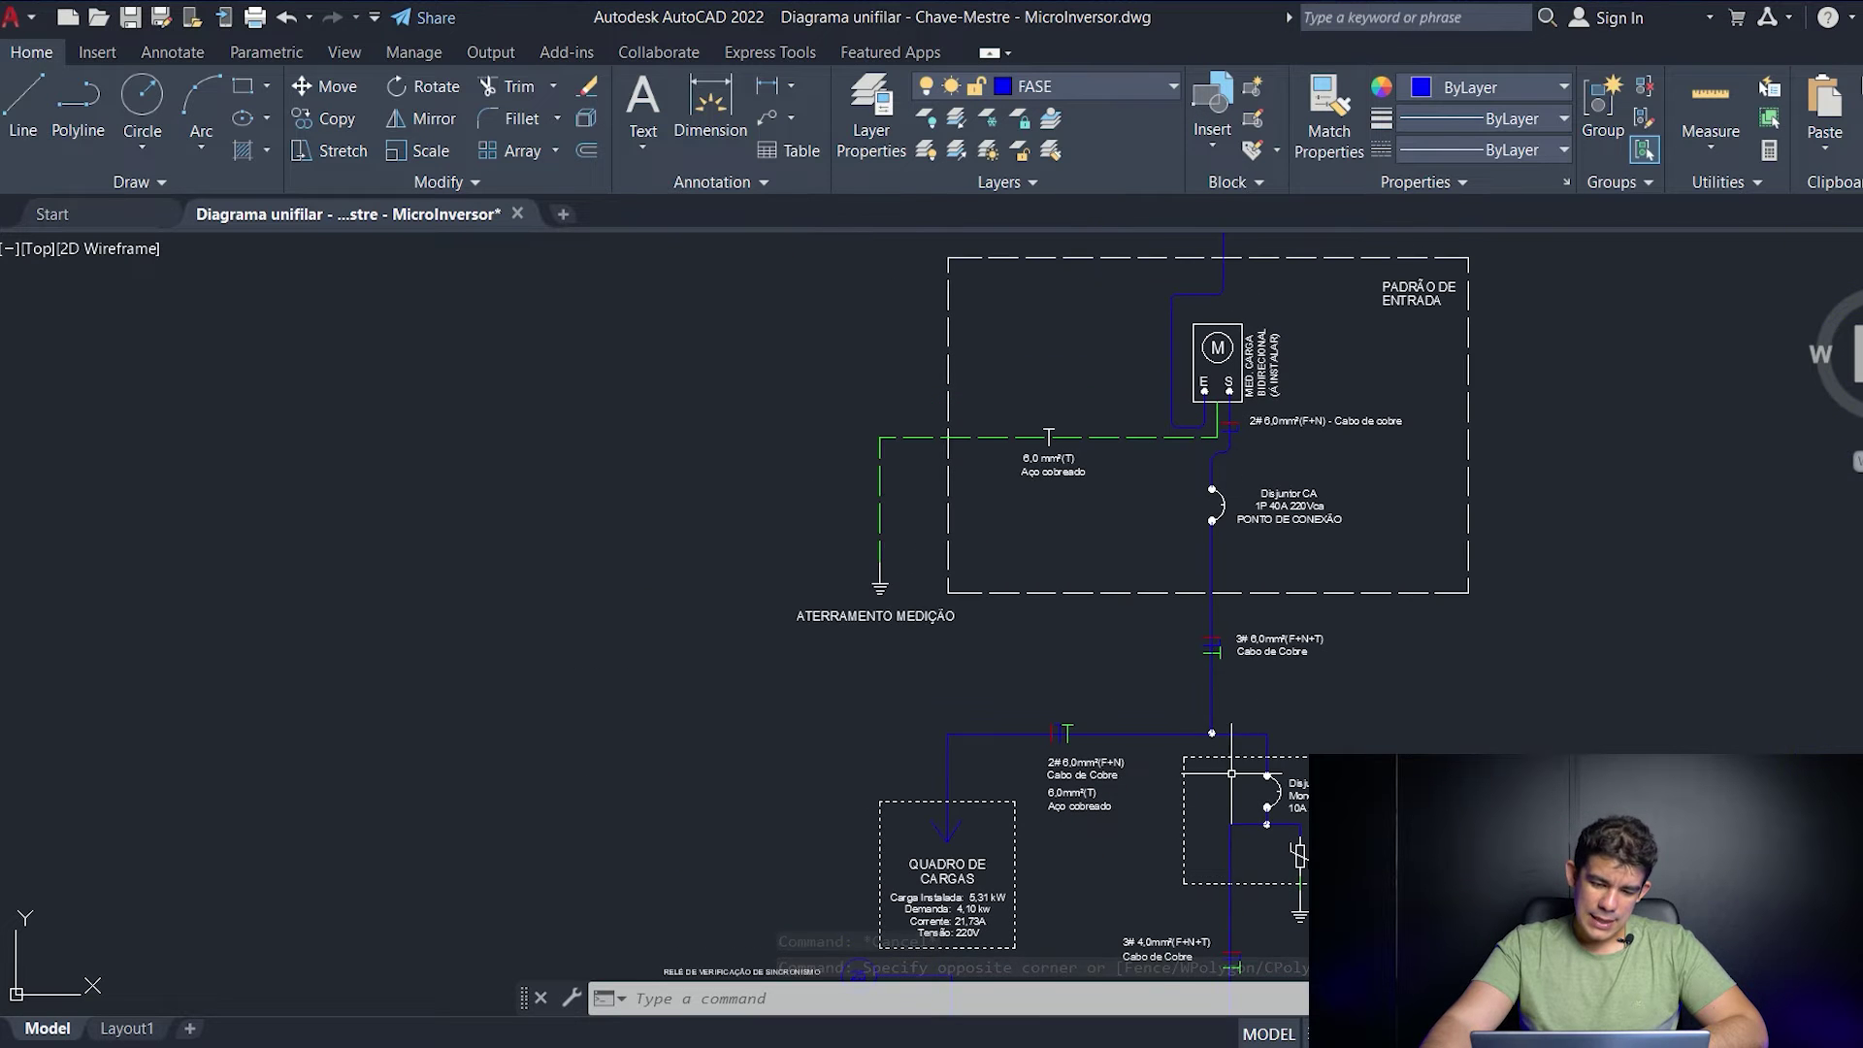
{"action": "scroll", "coordinate": [1203, 805], "scroll_direction": "down", "scroll_amount": 2}
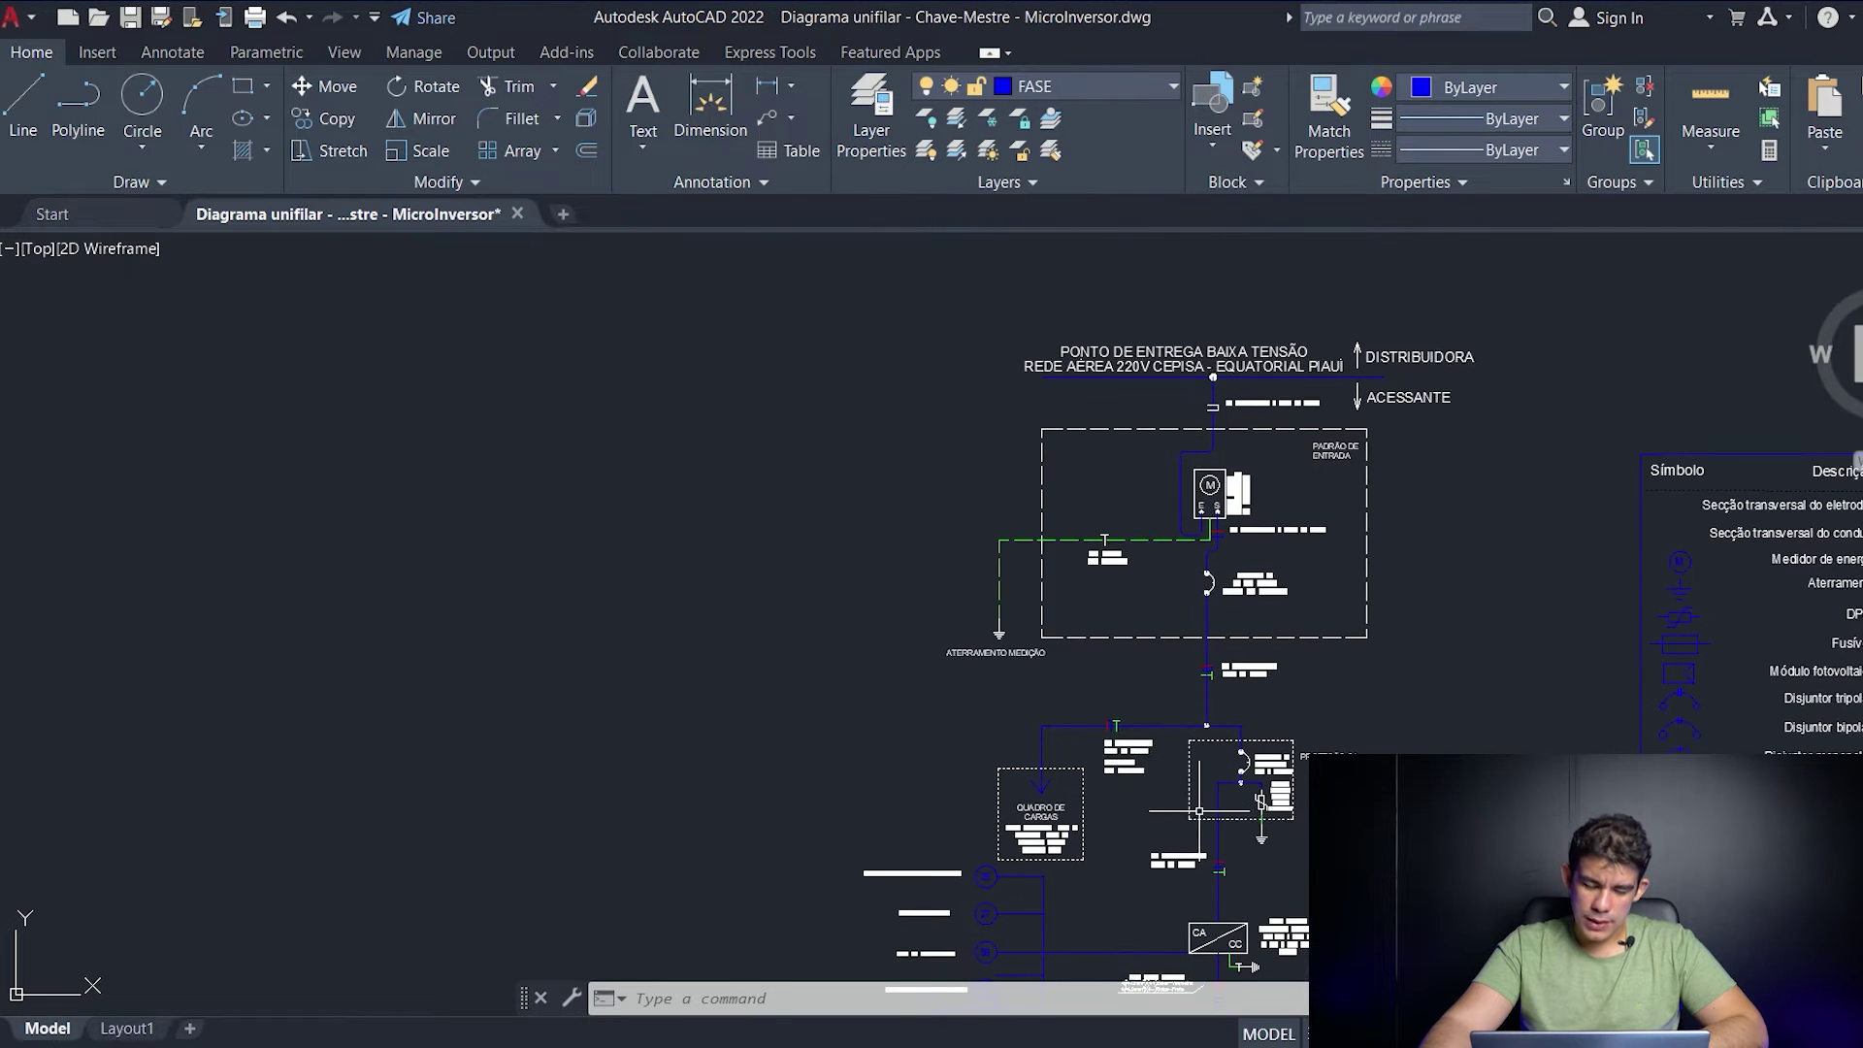
{"action": "scroll", "coordinate": [1145, 800], "scroll_direction": "up", "scroll_amount": 3}
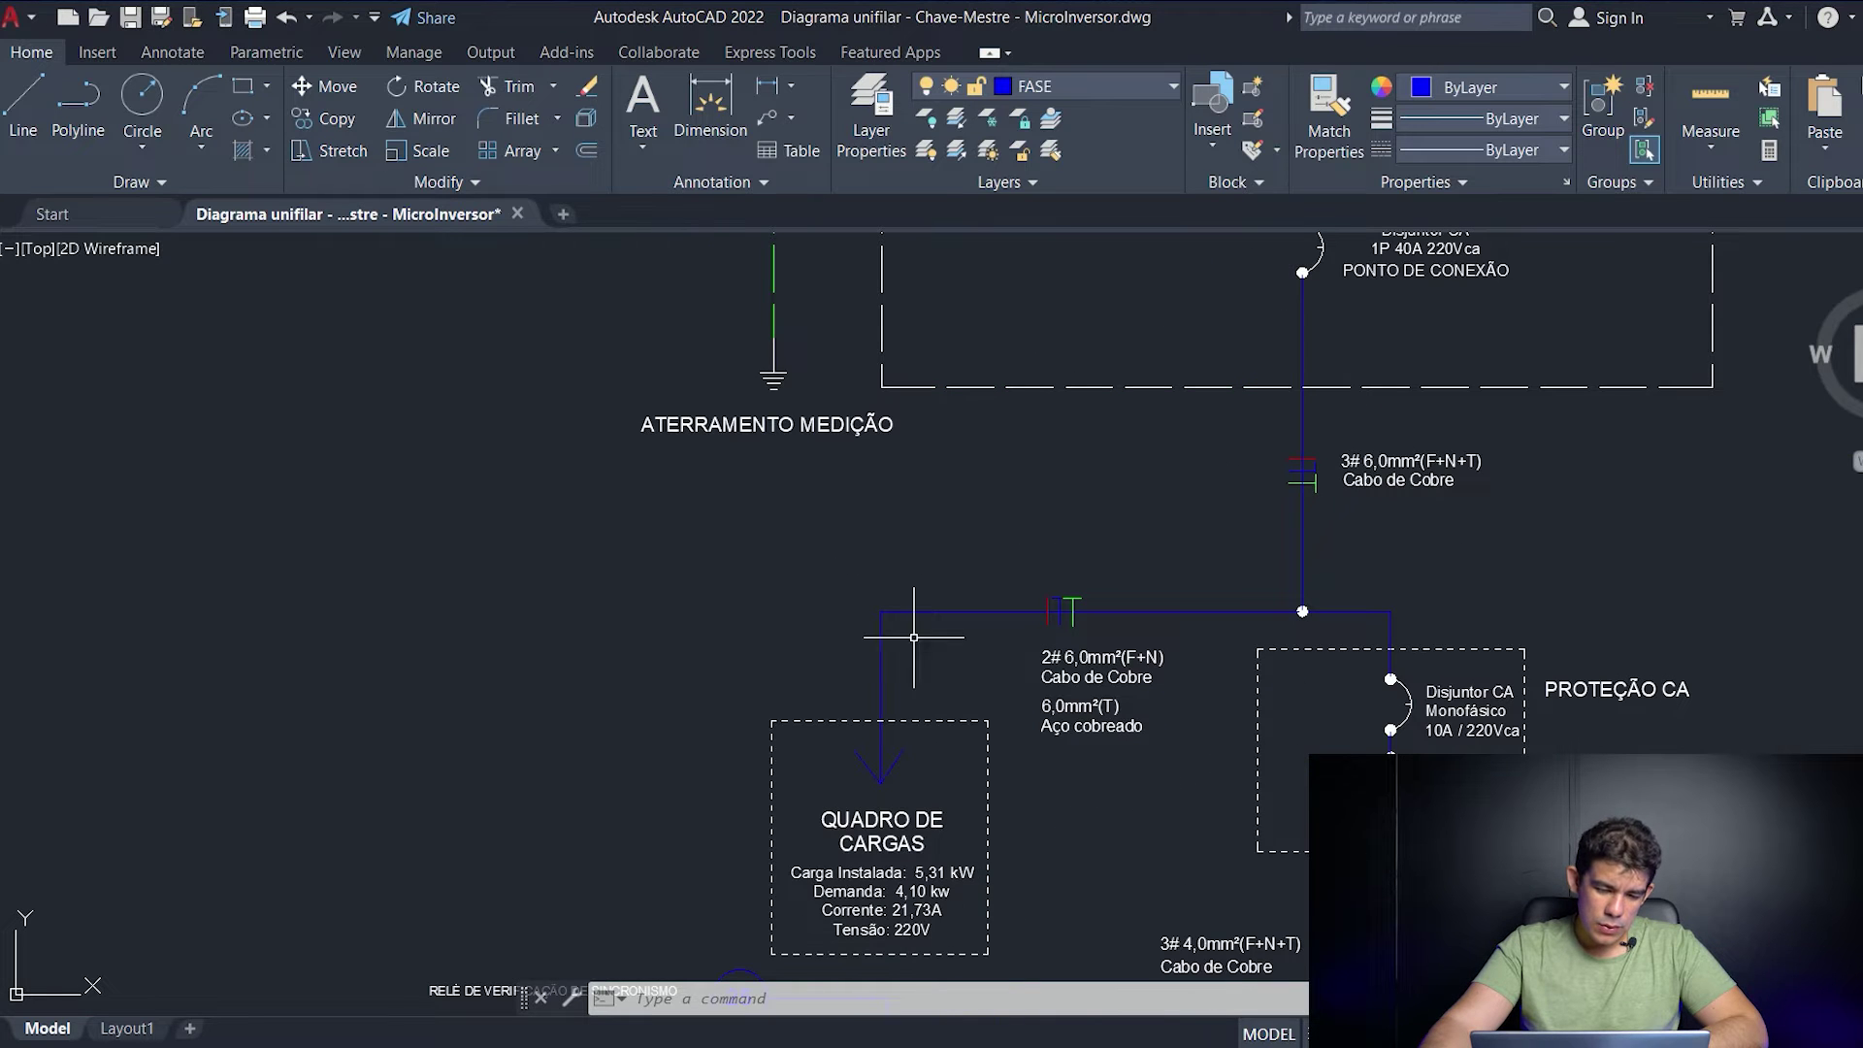
{"action": "middle_click_drag", "start_coordinate": [1073, 873], "coordinate": [1194, 715]}
{"action": "scroll", "coordinate": [966, 722], "scroll_direction": "up", "scroll_amount": 3}
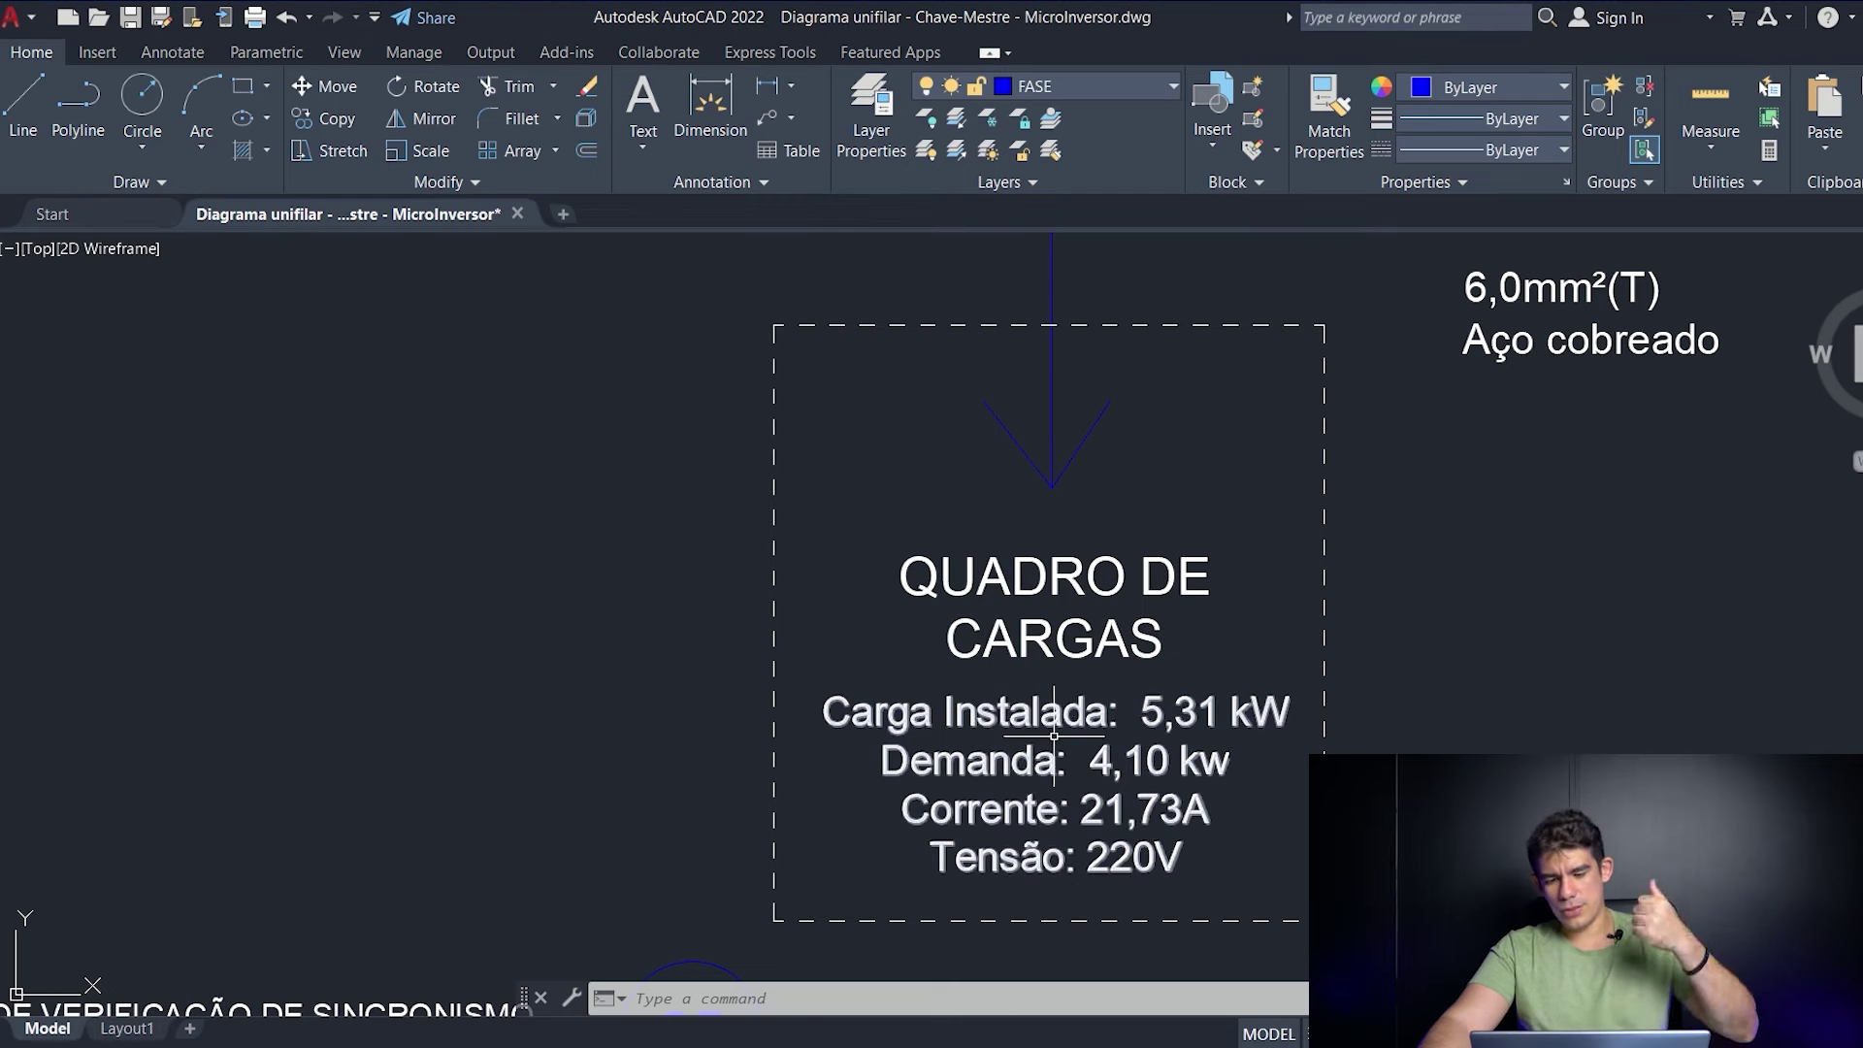
{"action": "scroll", "coordinate": [1317, 745], "scroll_direction": "down", "scroll_amount": 2}
{"action": "middle_click_drag", "start_coordinate": [1440, 705], "coordinate": [1297, 678]}
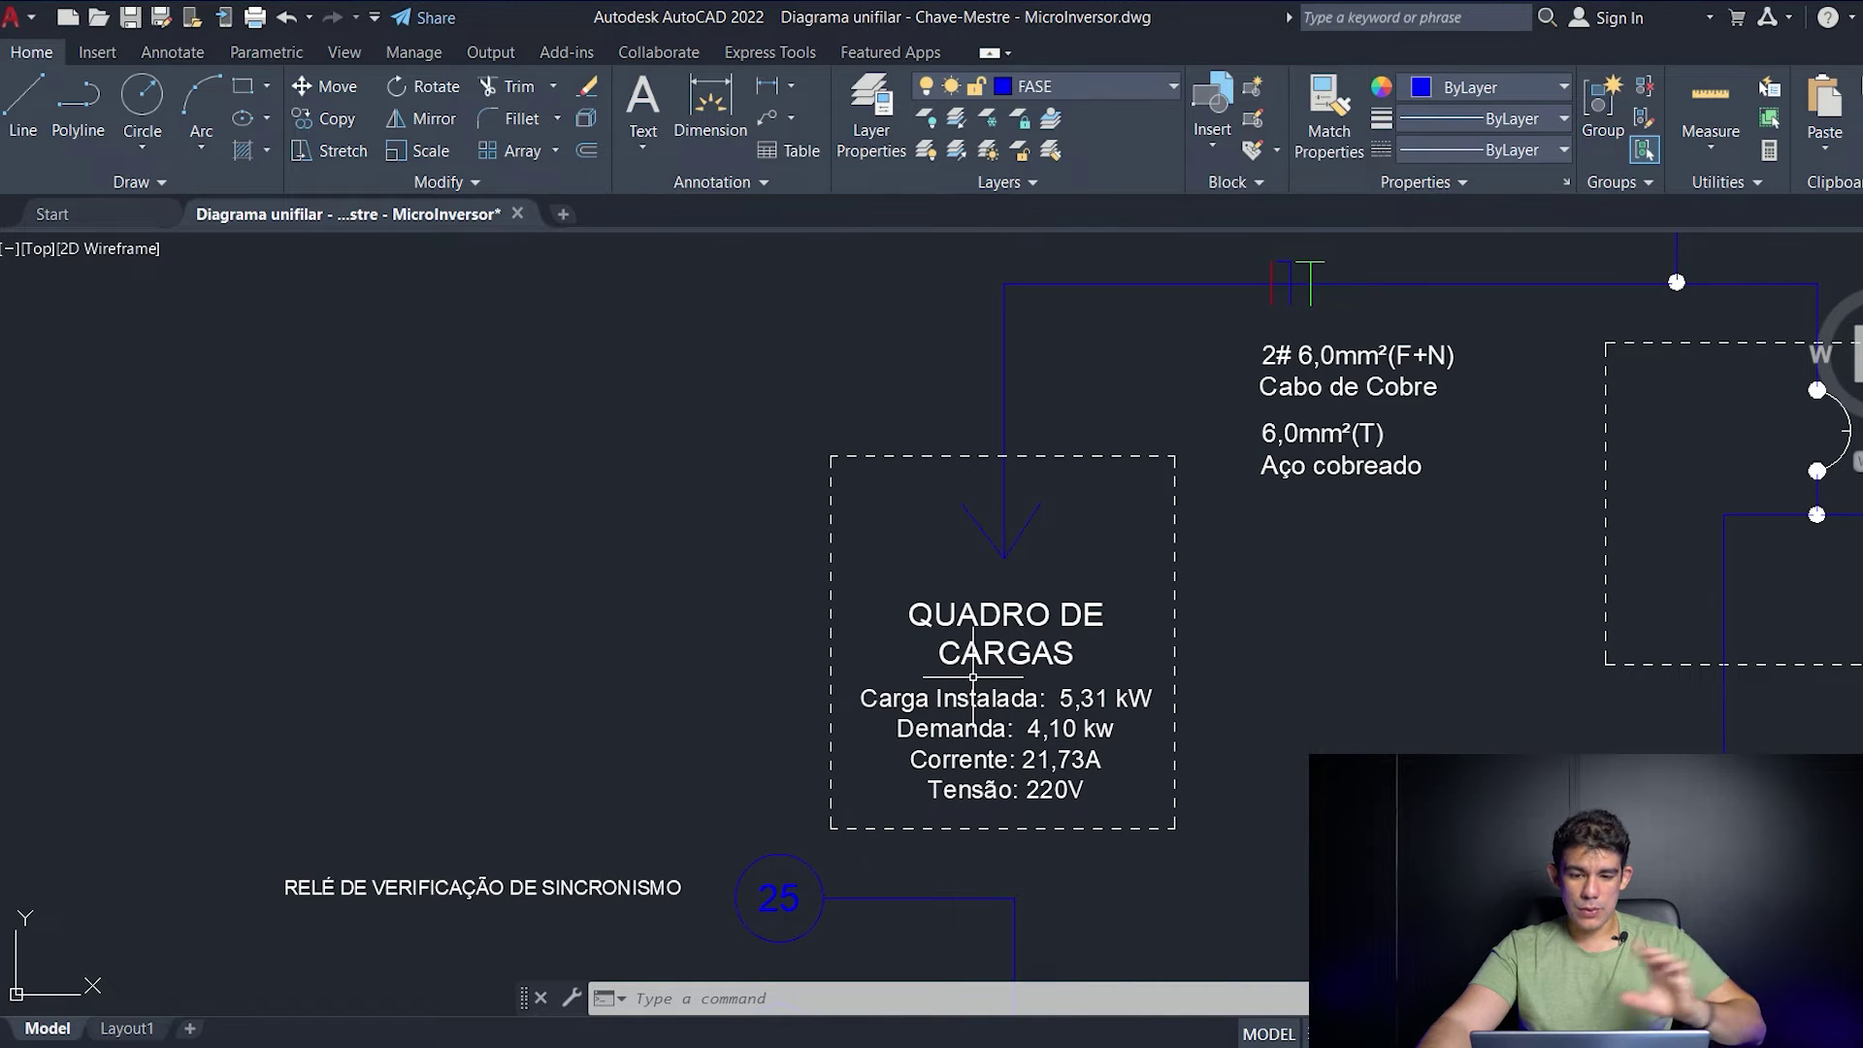
{"action": "scroll", "coordinate": [1364, 647], "scroll_direction": "down", "scroll_amount": 4}
{"action": "middle_click_drag", "start_coordinate": [1405, 623], "coordinate": [1154, 799]}
{"action": "scroll", "coordinate": [1156, 766], "scroll_direction": "up", "scroll_amount": 4}
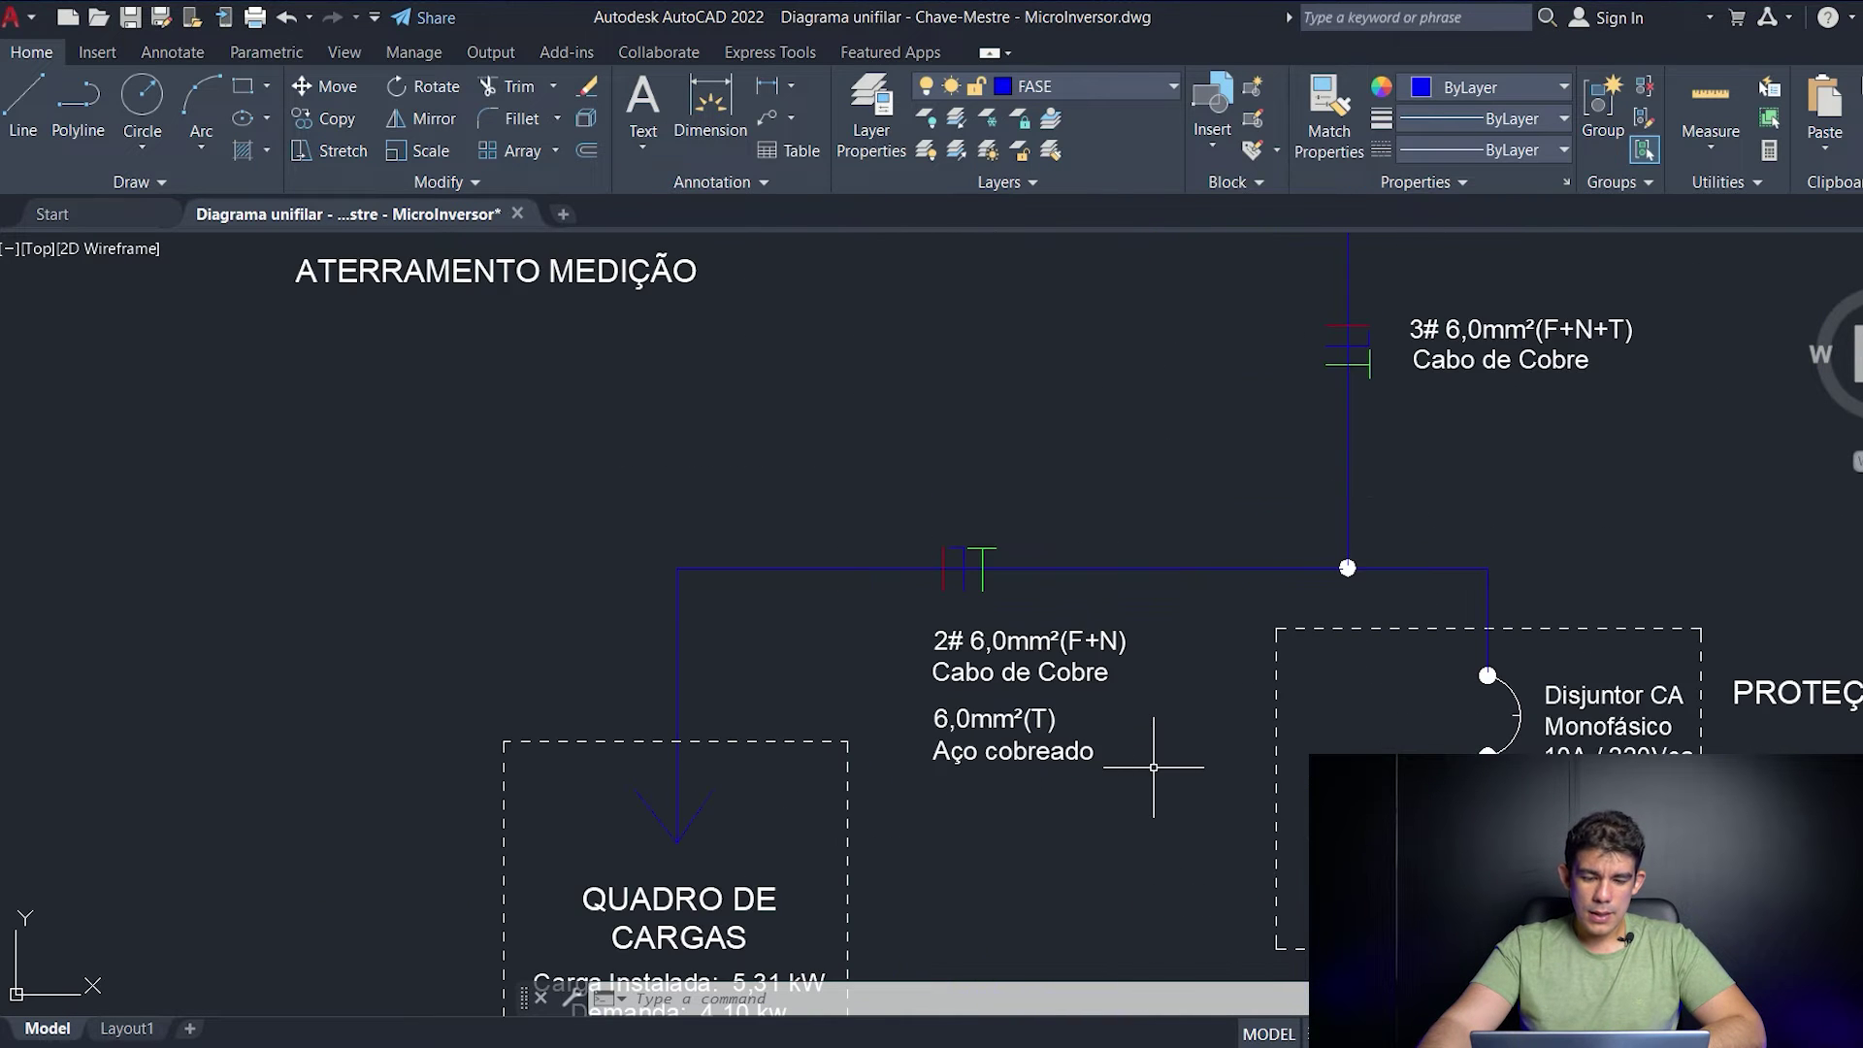
- Examine the PADRÃO DE ENTRADA block from the connection-point breaker through the bidirectional meter up to the utility delivery point
{"action": "scroll", "coordinate": [1094, 398], "scroll_direction": "down", "scroll_amount": 4}
{"action": "middle_click_drag", "start_coordinate": [1101, 386], "coordinate": [1052, 741]}
{"action": "scroll", "coordinate": [1230, 781], "scroll_direction": "up", "scroll_amount": 4}
{"action": "middle_click_drag", "start_coordinate": [799, 492], "coordinate": [929, 753]}
{"action": "middle_click_drag", "start_coordinate": [931, 479], "coordinate": [1065, 426]}
{"action": "scroll", "coordinate": [1065, 426], "scroll_direction": "down", "scroll_amount": 2}
{"action": "middle_click_drag", "start_coordinate": [1163, 708], "coordinate": [1139, 849]}
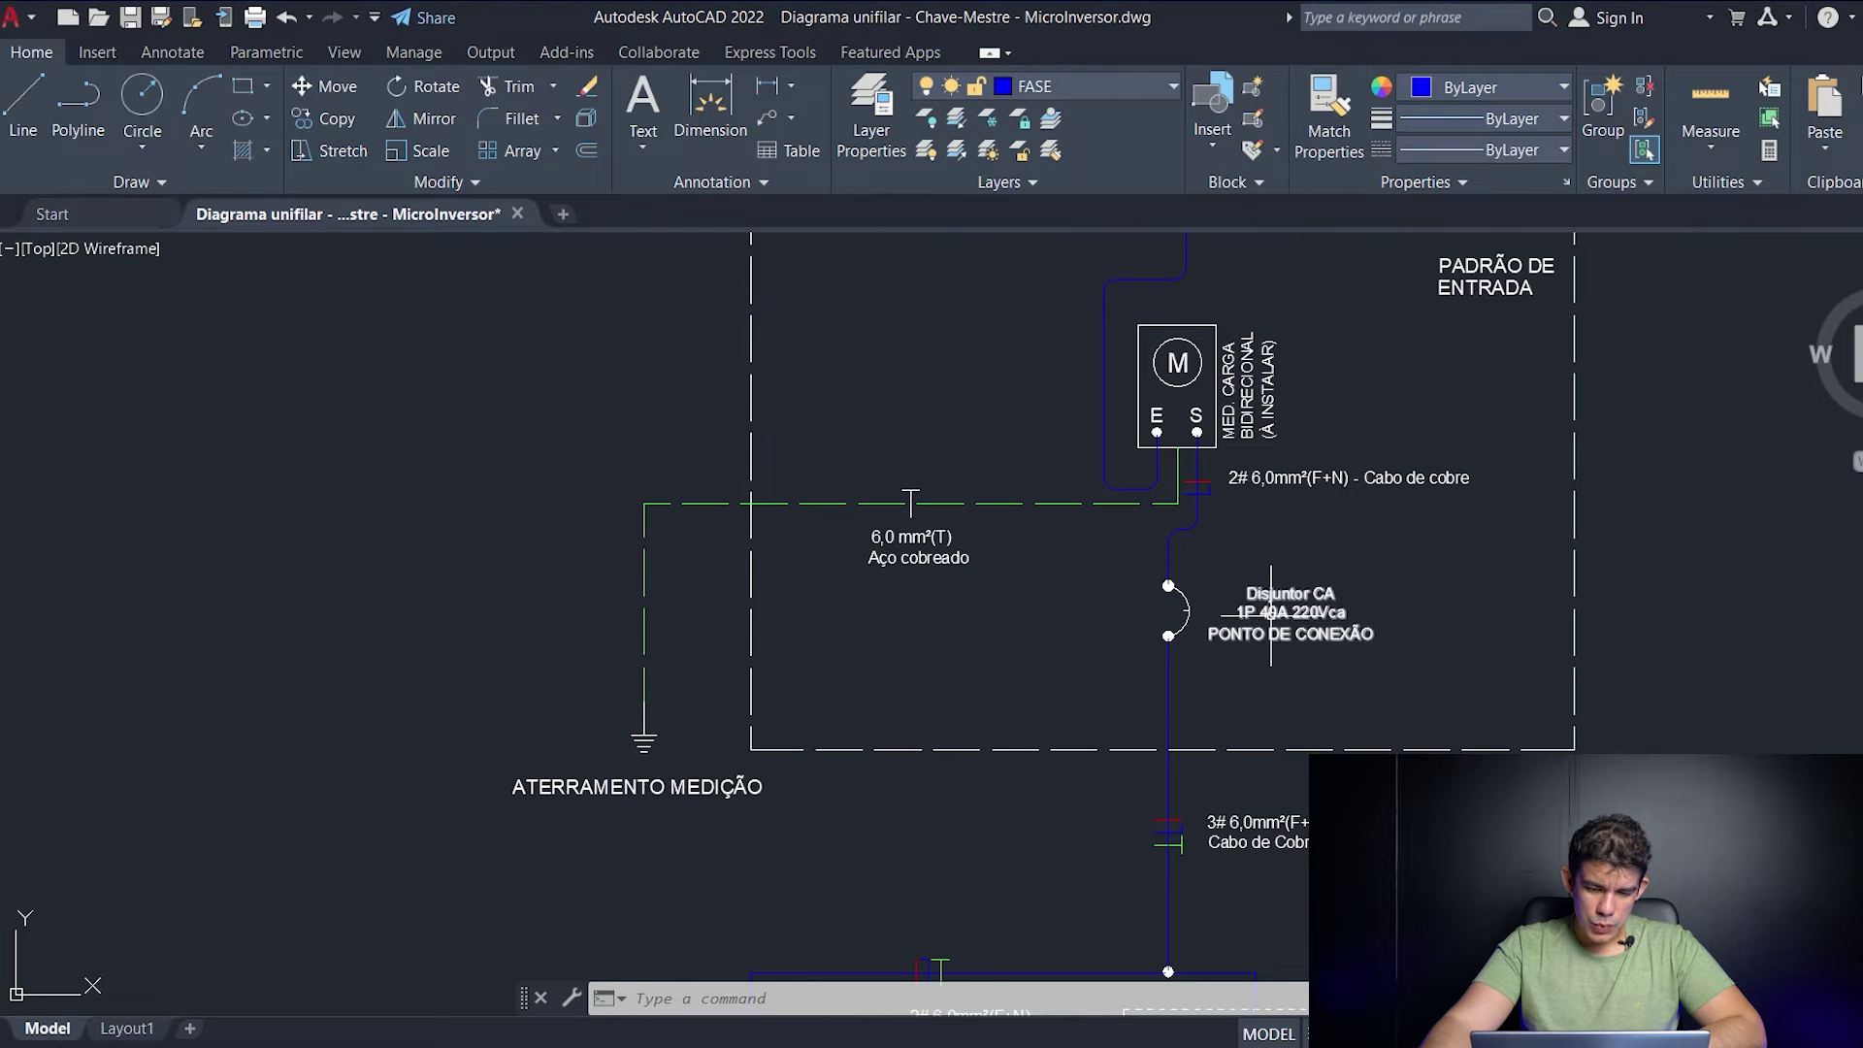
{"action": "middle_click_drag", "start_coordinate": [1327, 545], "coordinate": [1302, 723]}
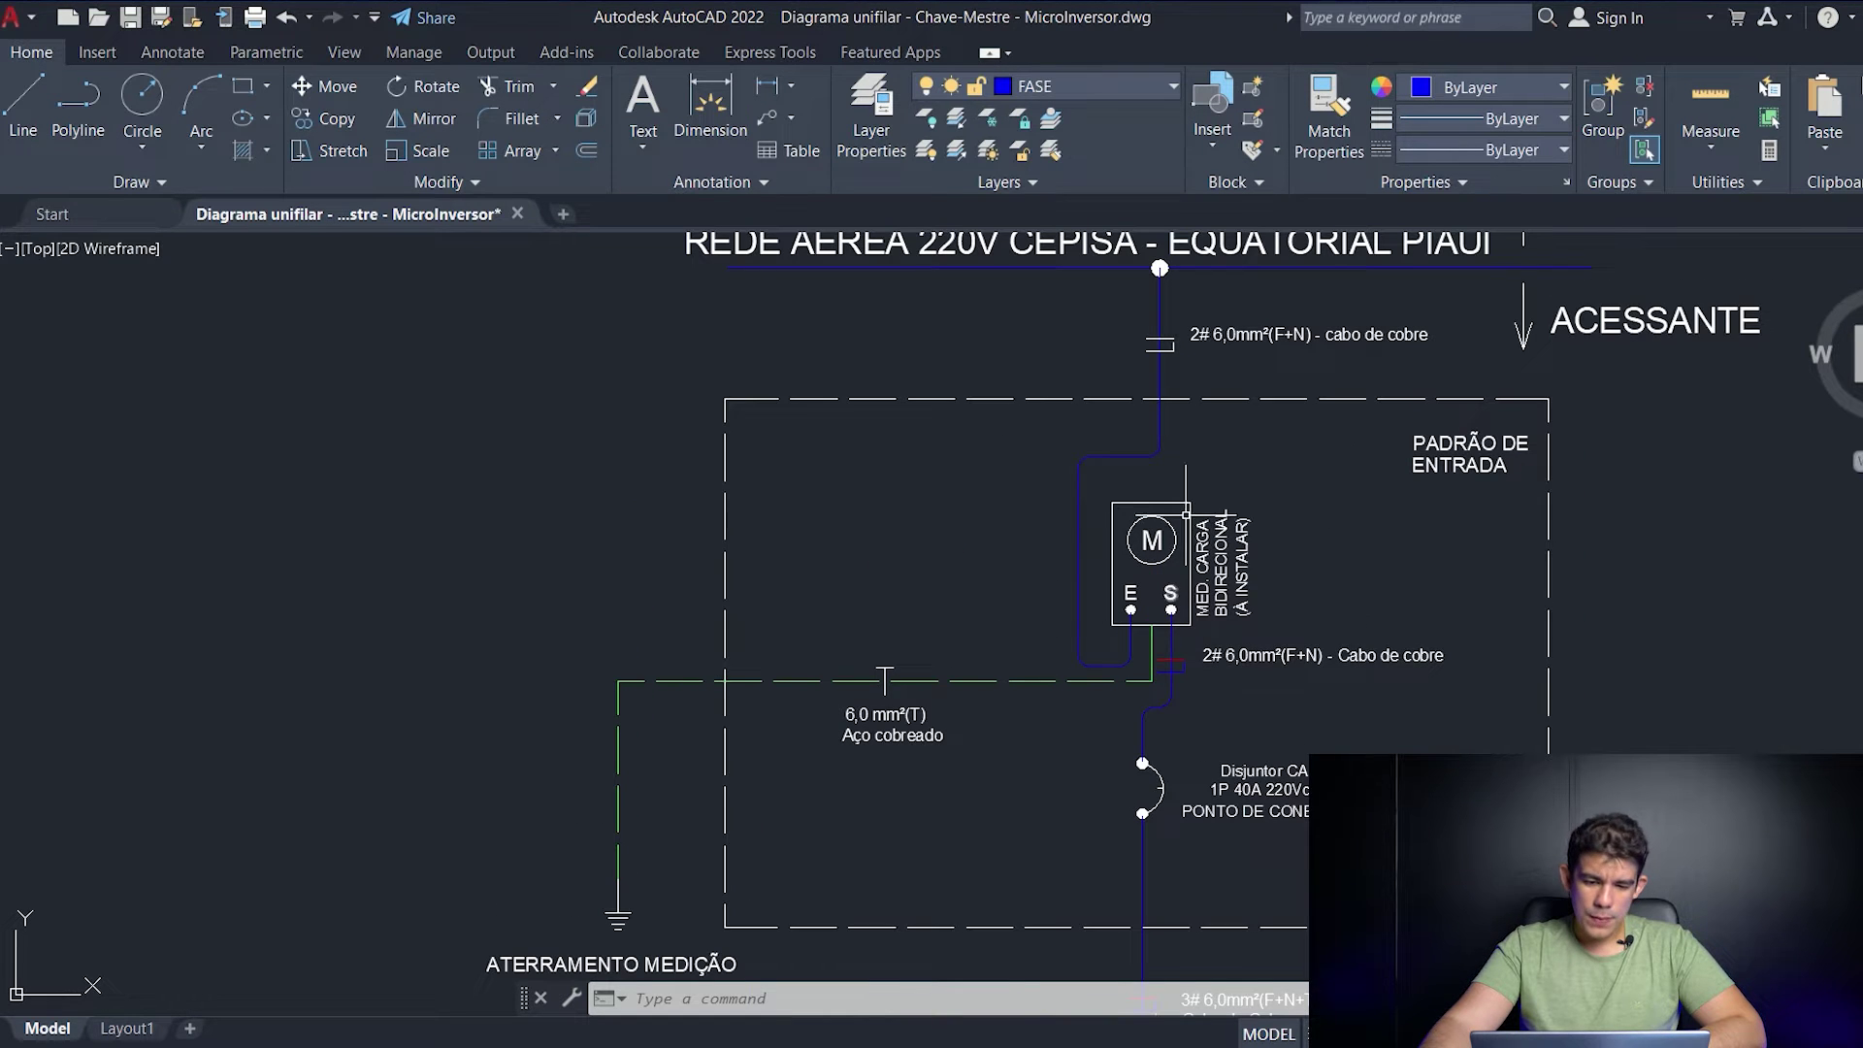
{"action": "middle_click_drag", "start_coordinate": [1373, 512], "coordinate": [1361, 685]}
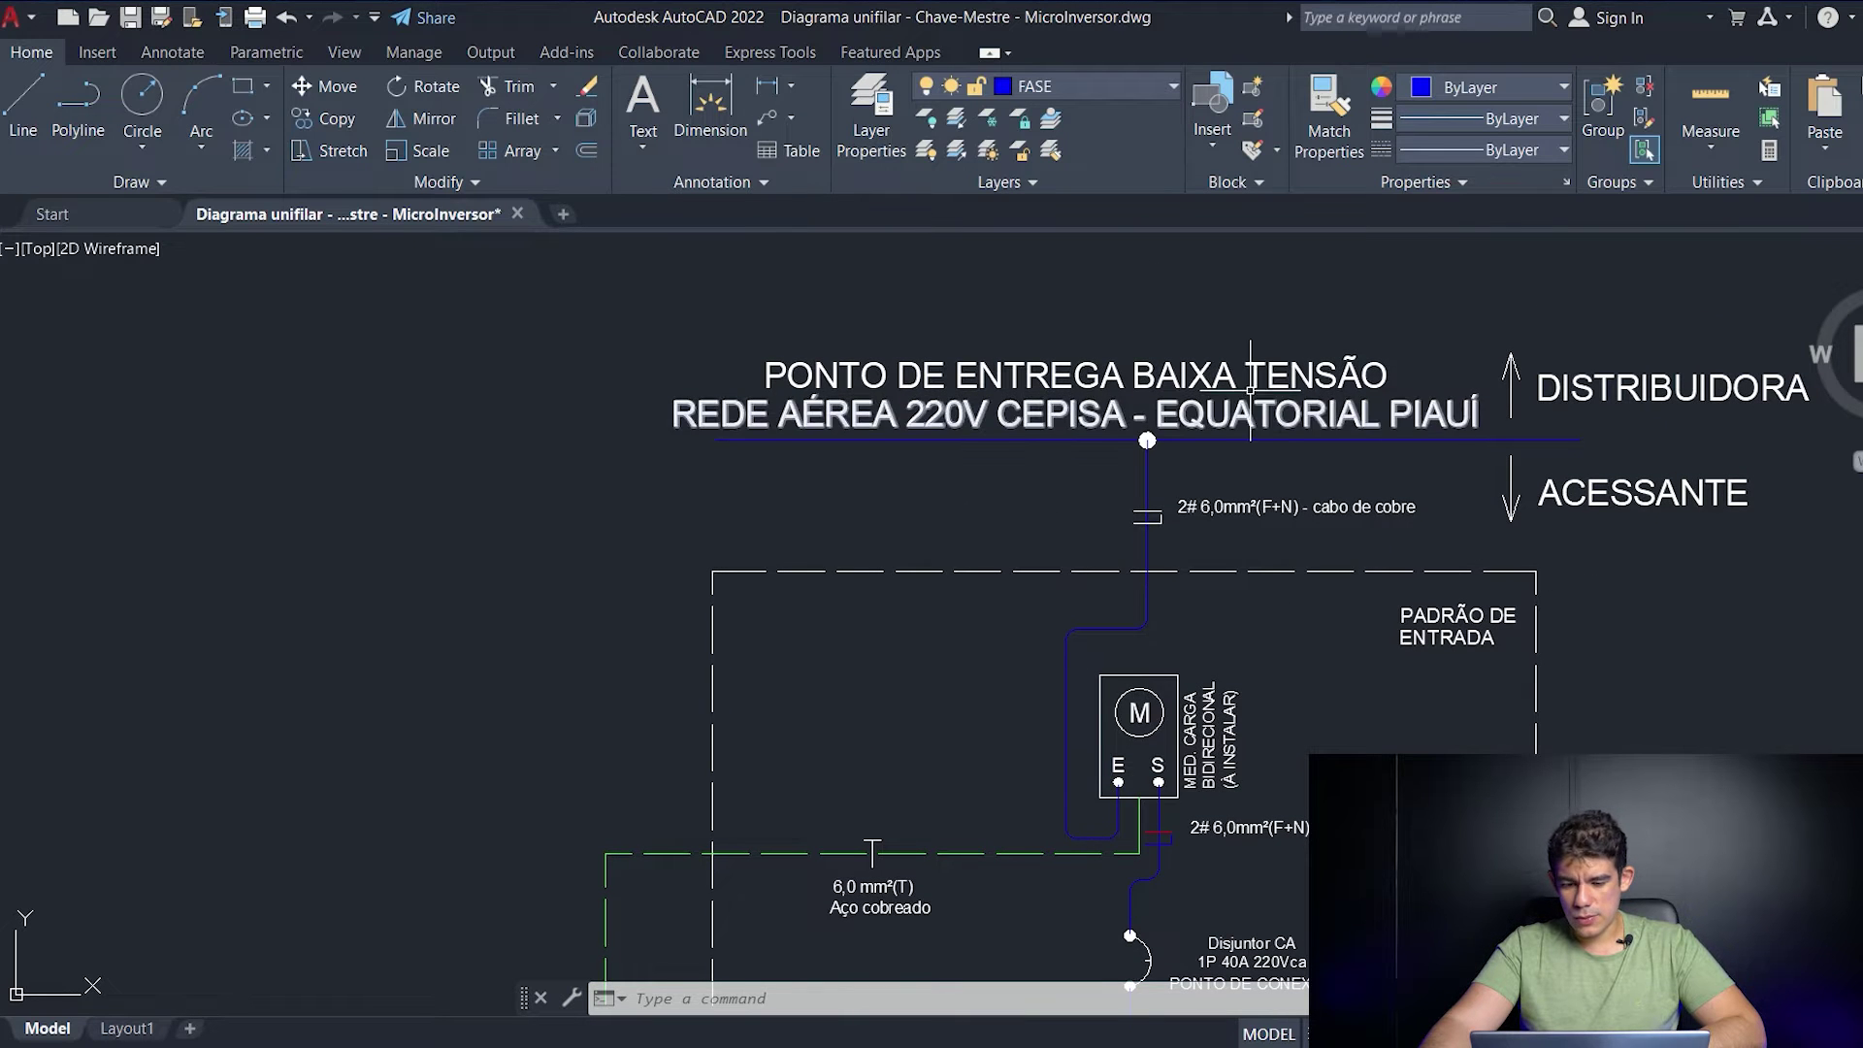
{"action": "scroll", "coordinate": [1031, 562], "scroll_direction": "down", "scroll_amount": 5}
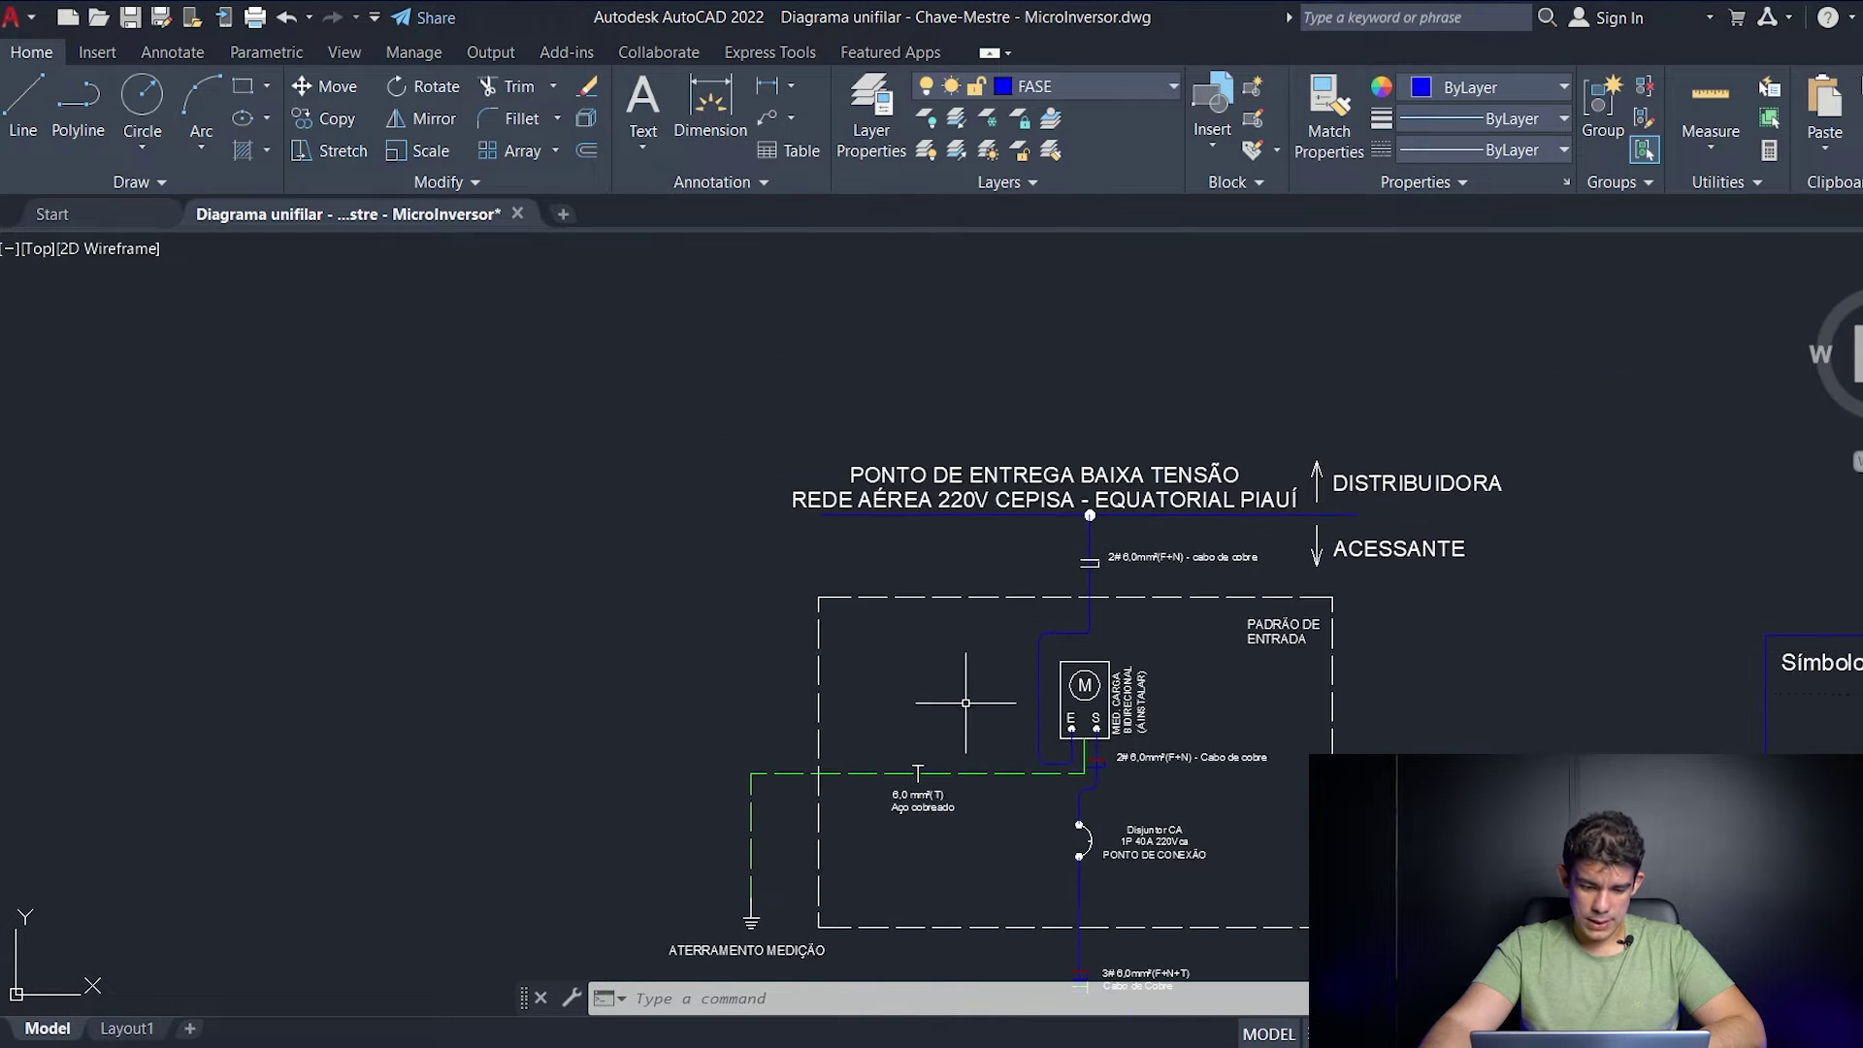
{"action": "scroll", "coordinate": [1177, 583], "scroll_direction": "up", "scroll_amount": 2}
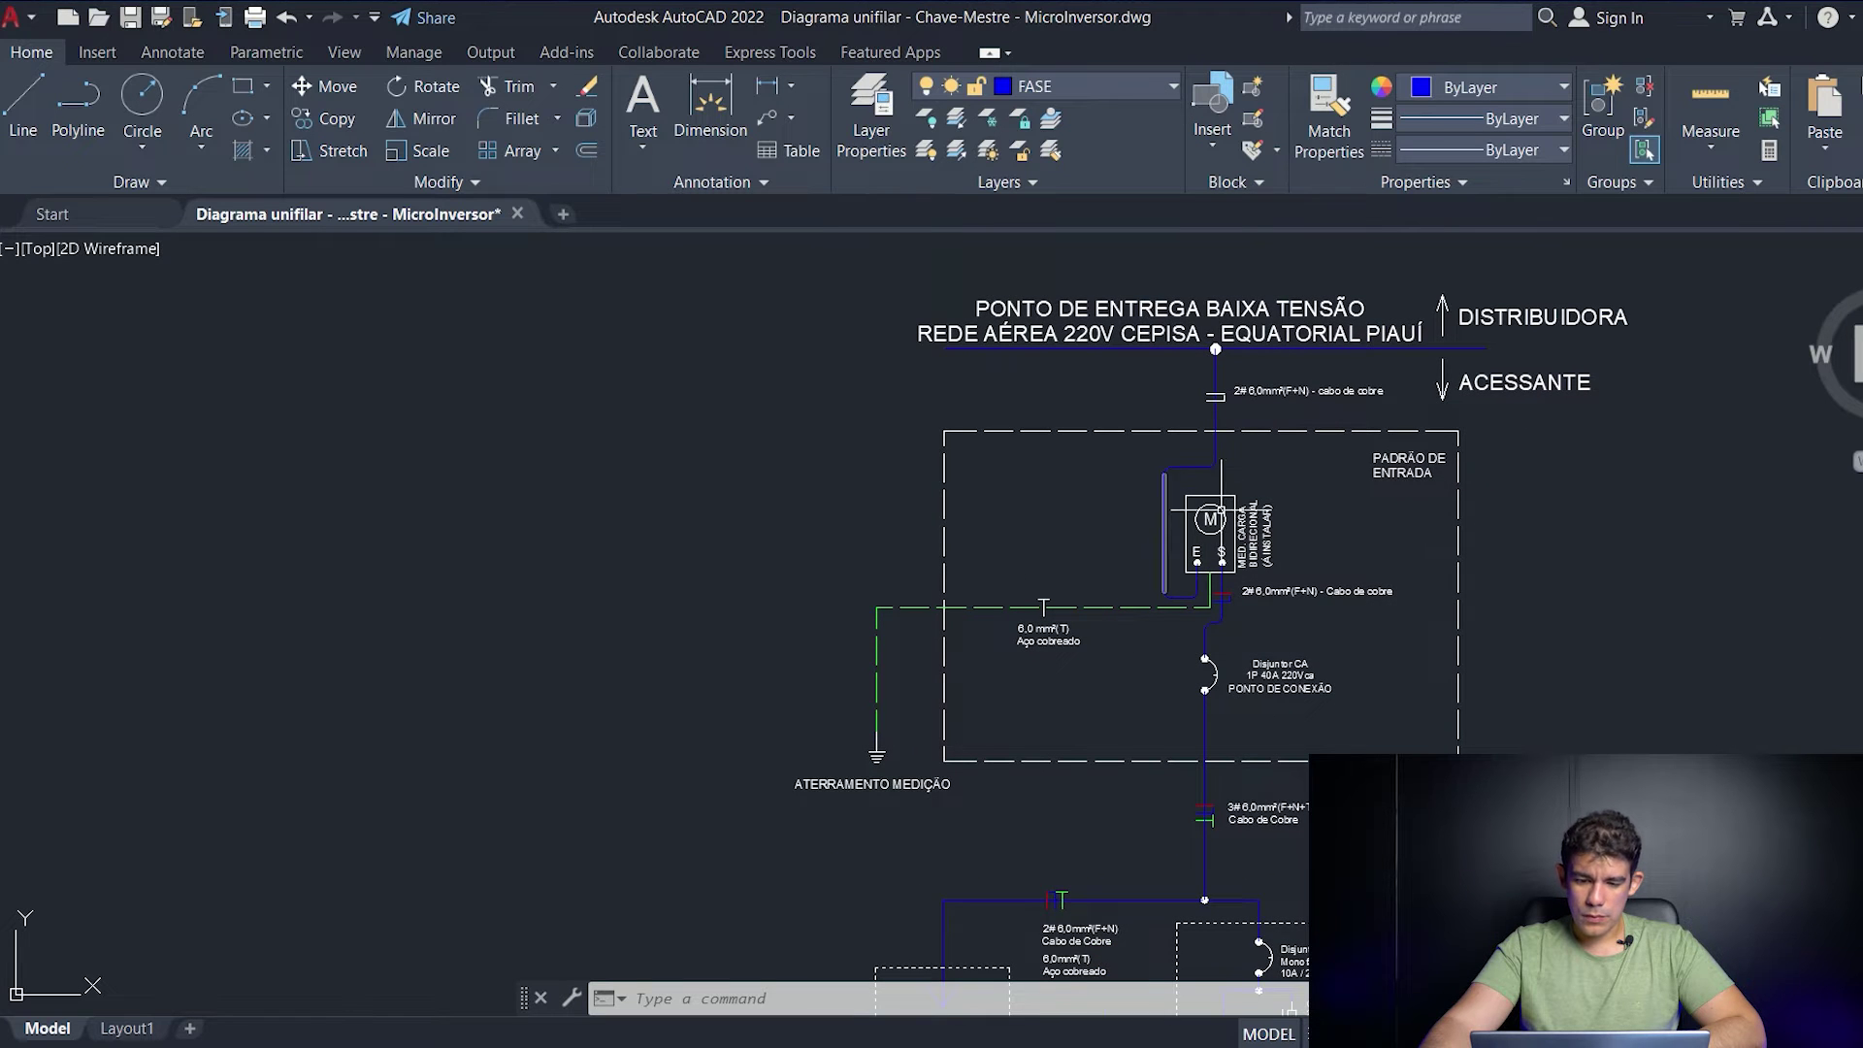
{"action": "scroll", "coordinate": [1258, 602], "scroll_direction": "down", "scroll_amount": 2}
{"action": "scroll", "coordinate": [1259, 601], "scroll_direction": "down", "scroll_amount": 3}
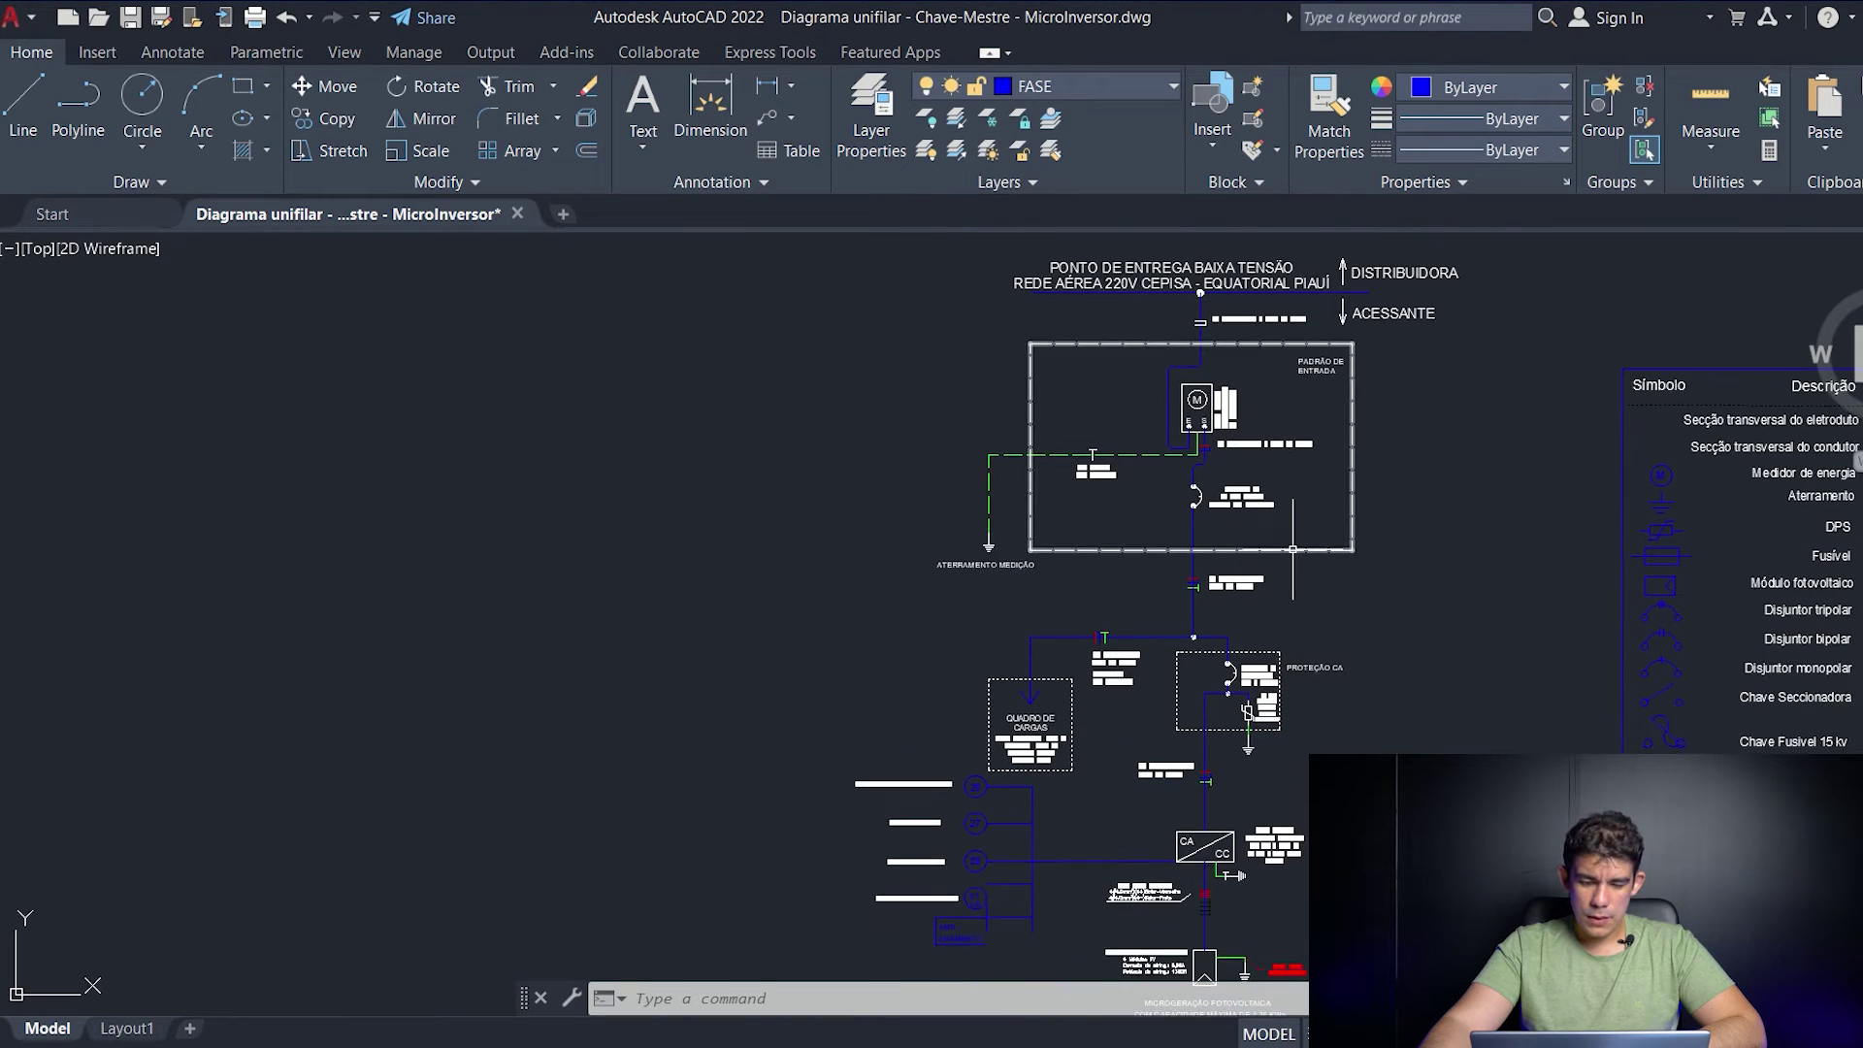
- Compare the single-microinverter diagram with the neighbouring diagram that has four Hoymiles MI-1200 microinverters
{"action": "scroll", "coordinate": [1237, 854], "scroll_direction": "up", "scroll_amount": 4}
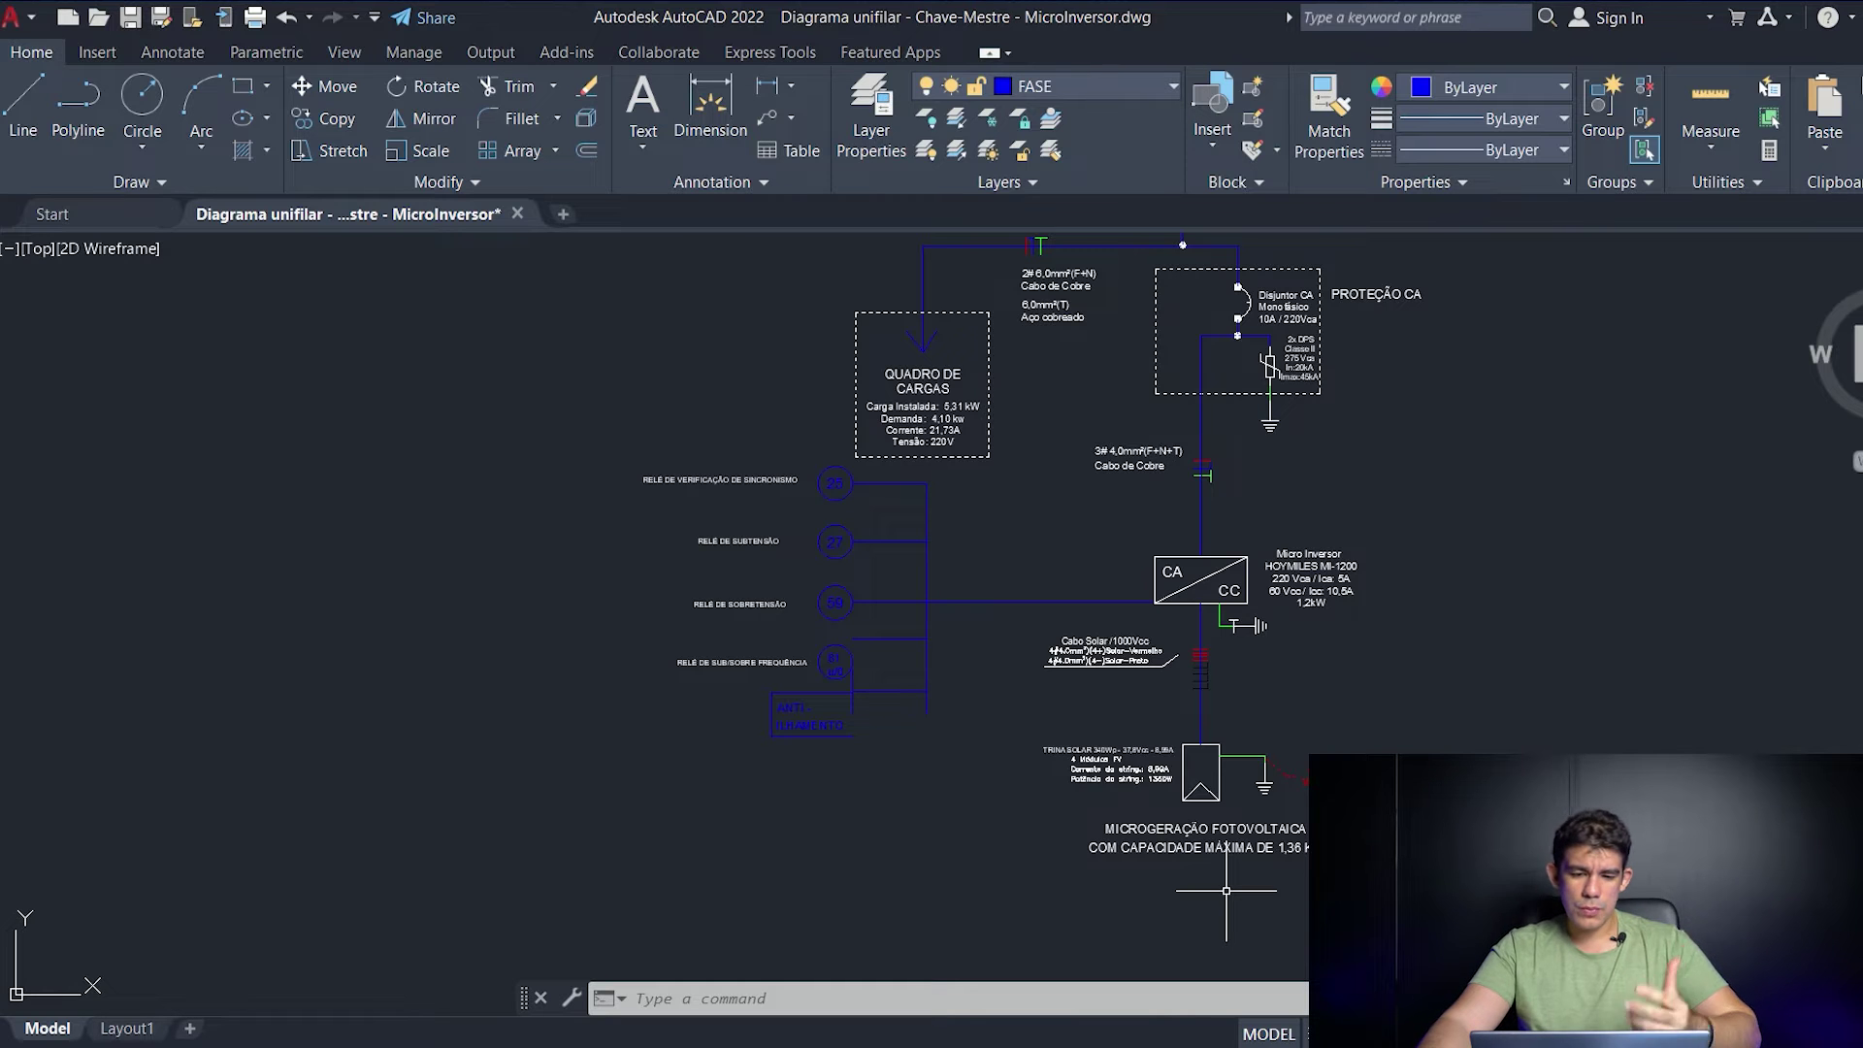
{"action": "scroll", "coordinate": [1324, 832], "scroll_direction": "down", "scroll_amount": 4}
{"action": "middle_click_drag", "start_coordinate": [1721, 751], "coordinate": [523, 443]}
{"action": "scroll", "coordinate": [1064, 783], "scroll_direction": "up", "scroll_amount": 5}
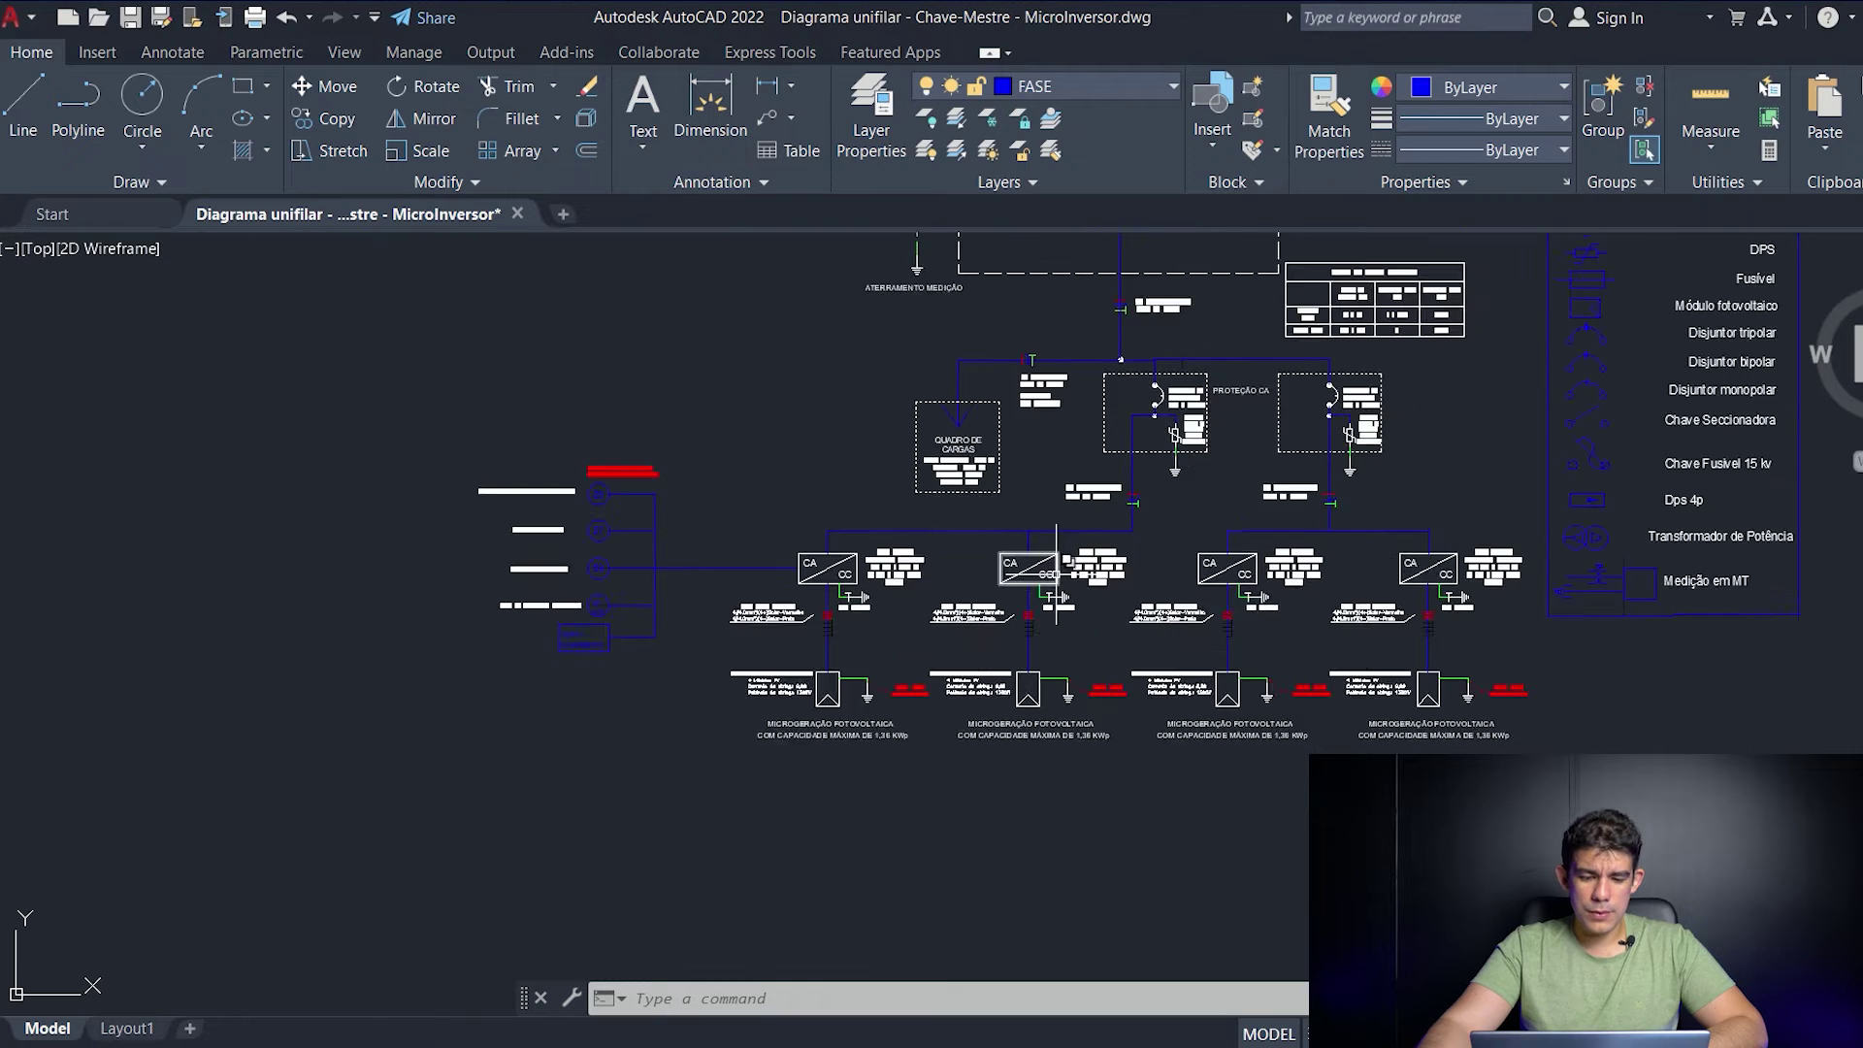
{"action": "scroll", "coordinate": [777, 545], "scroll_direction": "down", "scroll_amount": 4}
{"action": "middle_click_drag", "start_coordinate": [444, 643], "coordinate": [1258, 631]}
{"action": "scroll", "coordinate": [368, 536], "scroll_direction": "up", "scroll_amount": 4}
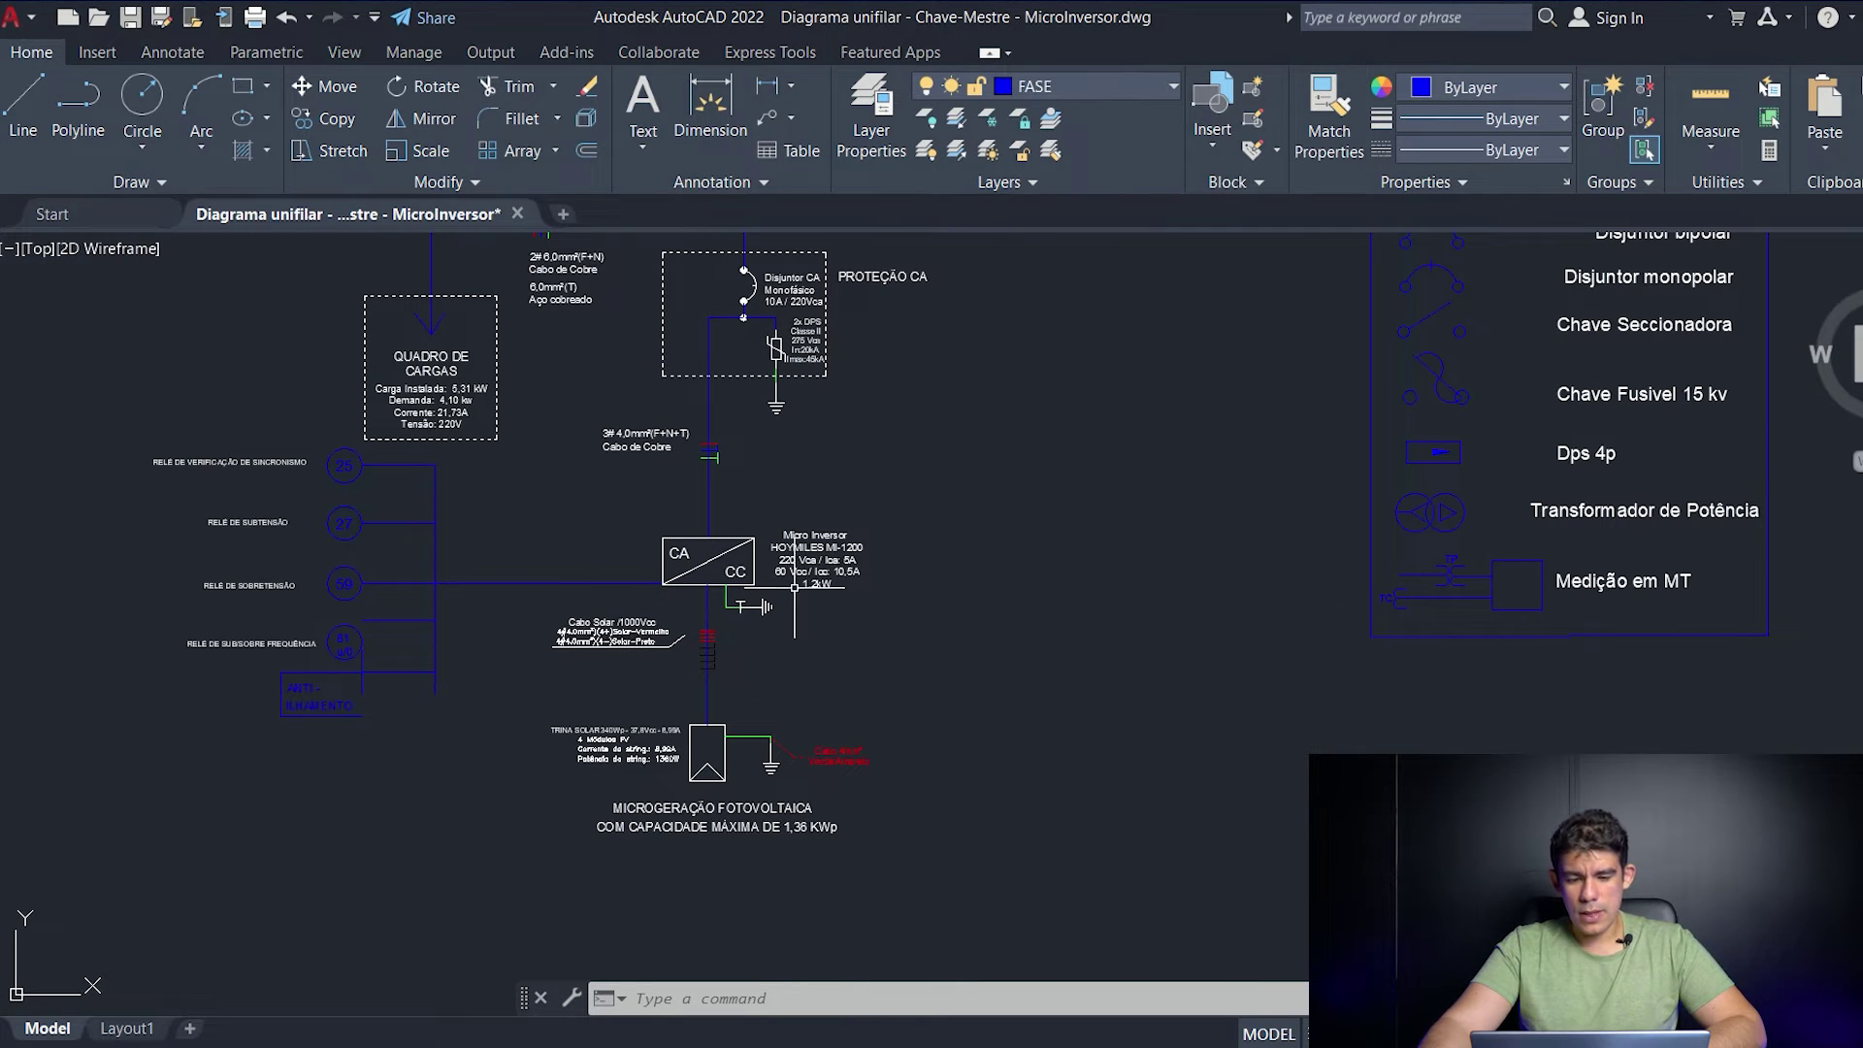
{"action": "scroll", "coordinate": [1051, 666], "scroll_direction": "down", "scroll_amount": 4}
{"action": "middle_click_drag", "start_coordinate": [1308, 805], "coordinate": [453, 680]}
{"action": "scroll", "coordinate": [1209, 466], "scroll_direction": "up", "scroll_amount": 5}
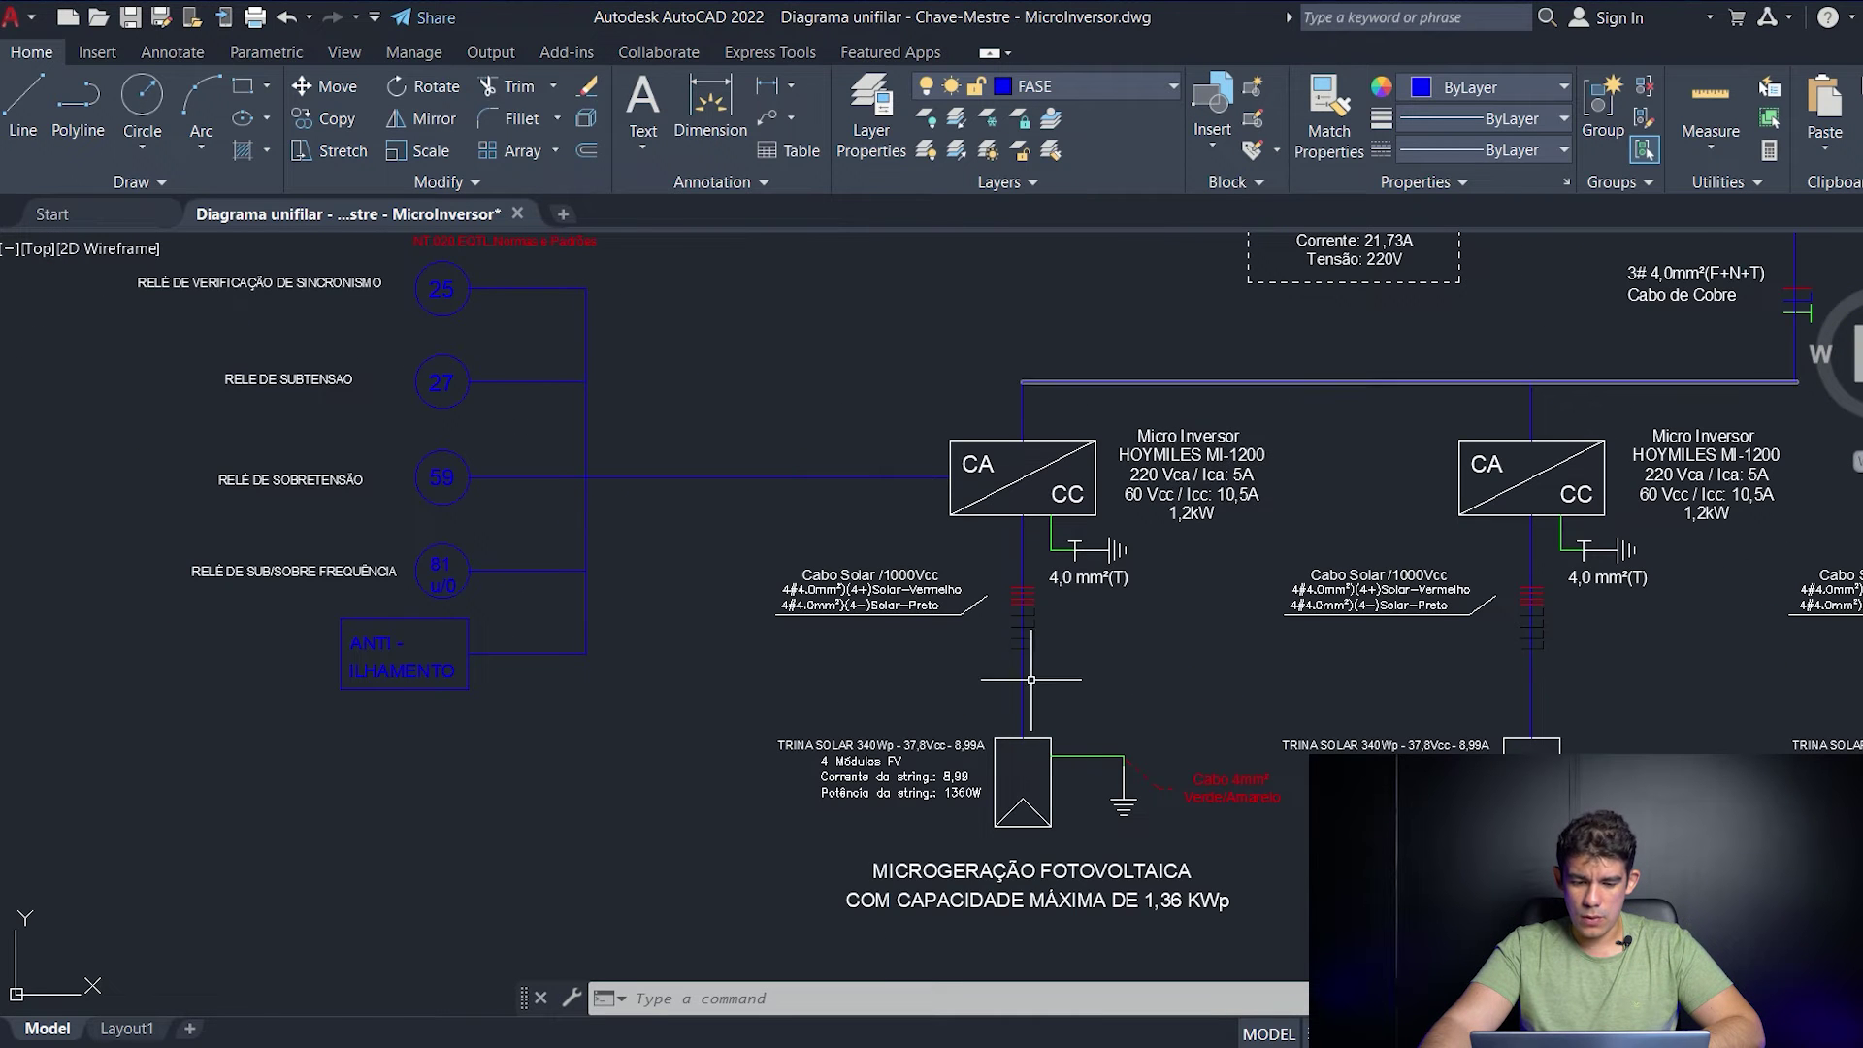
- Examine how the four microinverters are paired on two AC branches, following the cables up to the two PROTEÇÃO CA breakers
{"action": "scroll", "coordinate": [1082, 411], "scroll_direction": "down", "scroll_amount": 3}
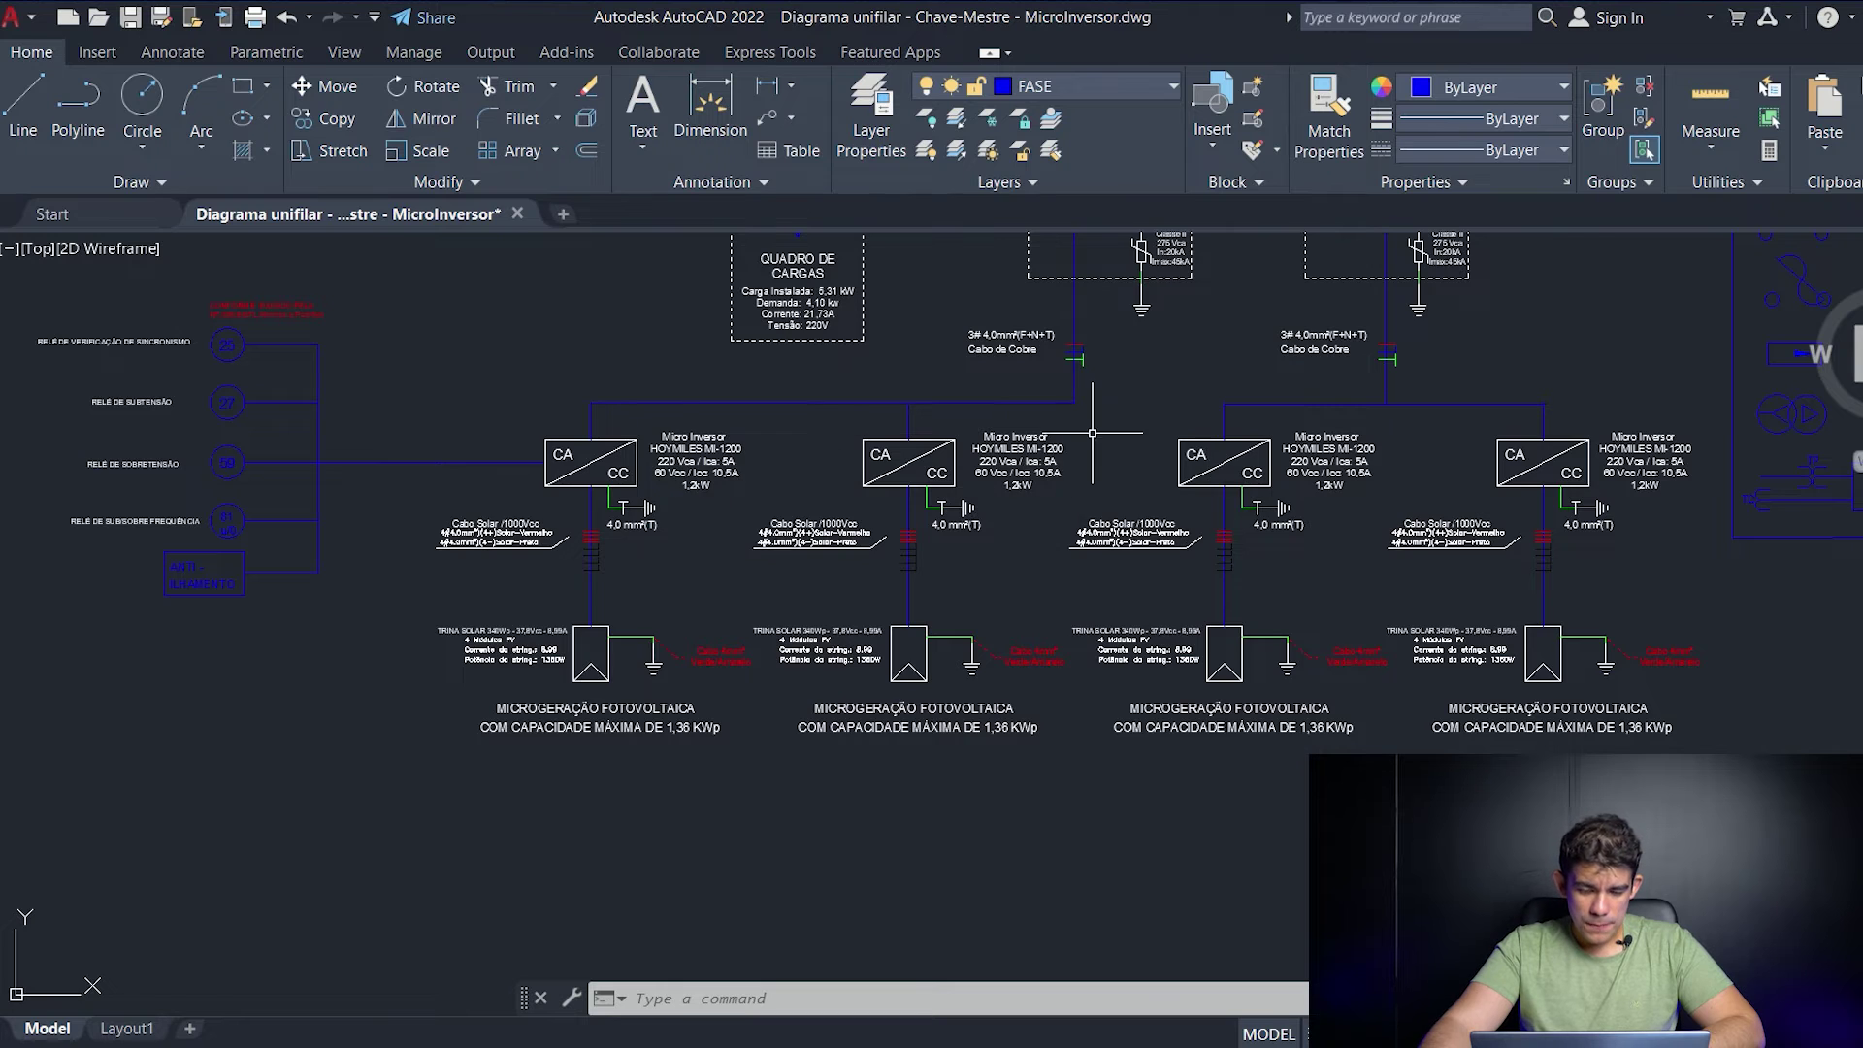
{"action": "middle_click_drag", "start_coordinate": [1067, 472], "coordinate": [1070, 562]}
{"action": "scroll", "coordinate": [588, 574], "scroll_direction": "up", "scroll_amount": 2}
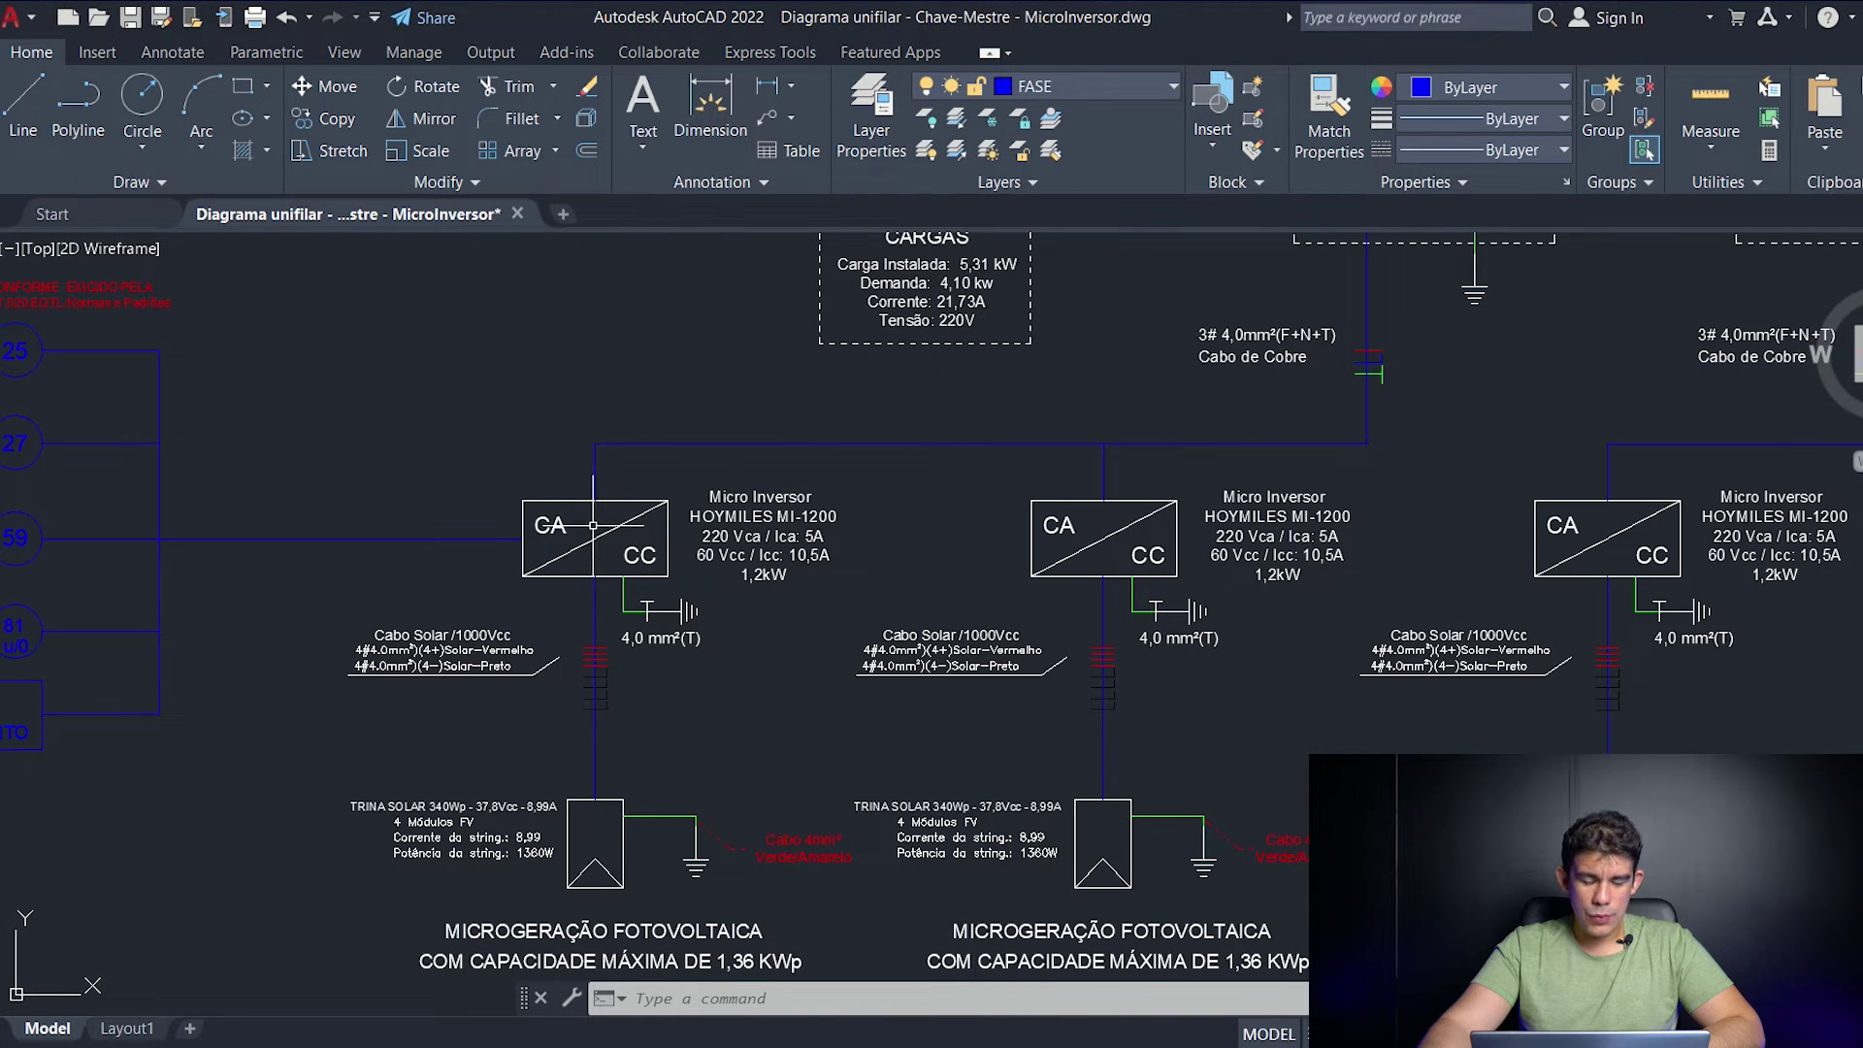
{"action": "middle_click_drag", "start_coordinate": [1280, 679], "coordinate": [891, 706]}
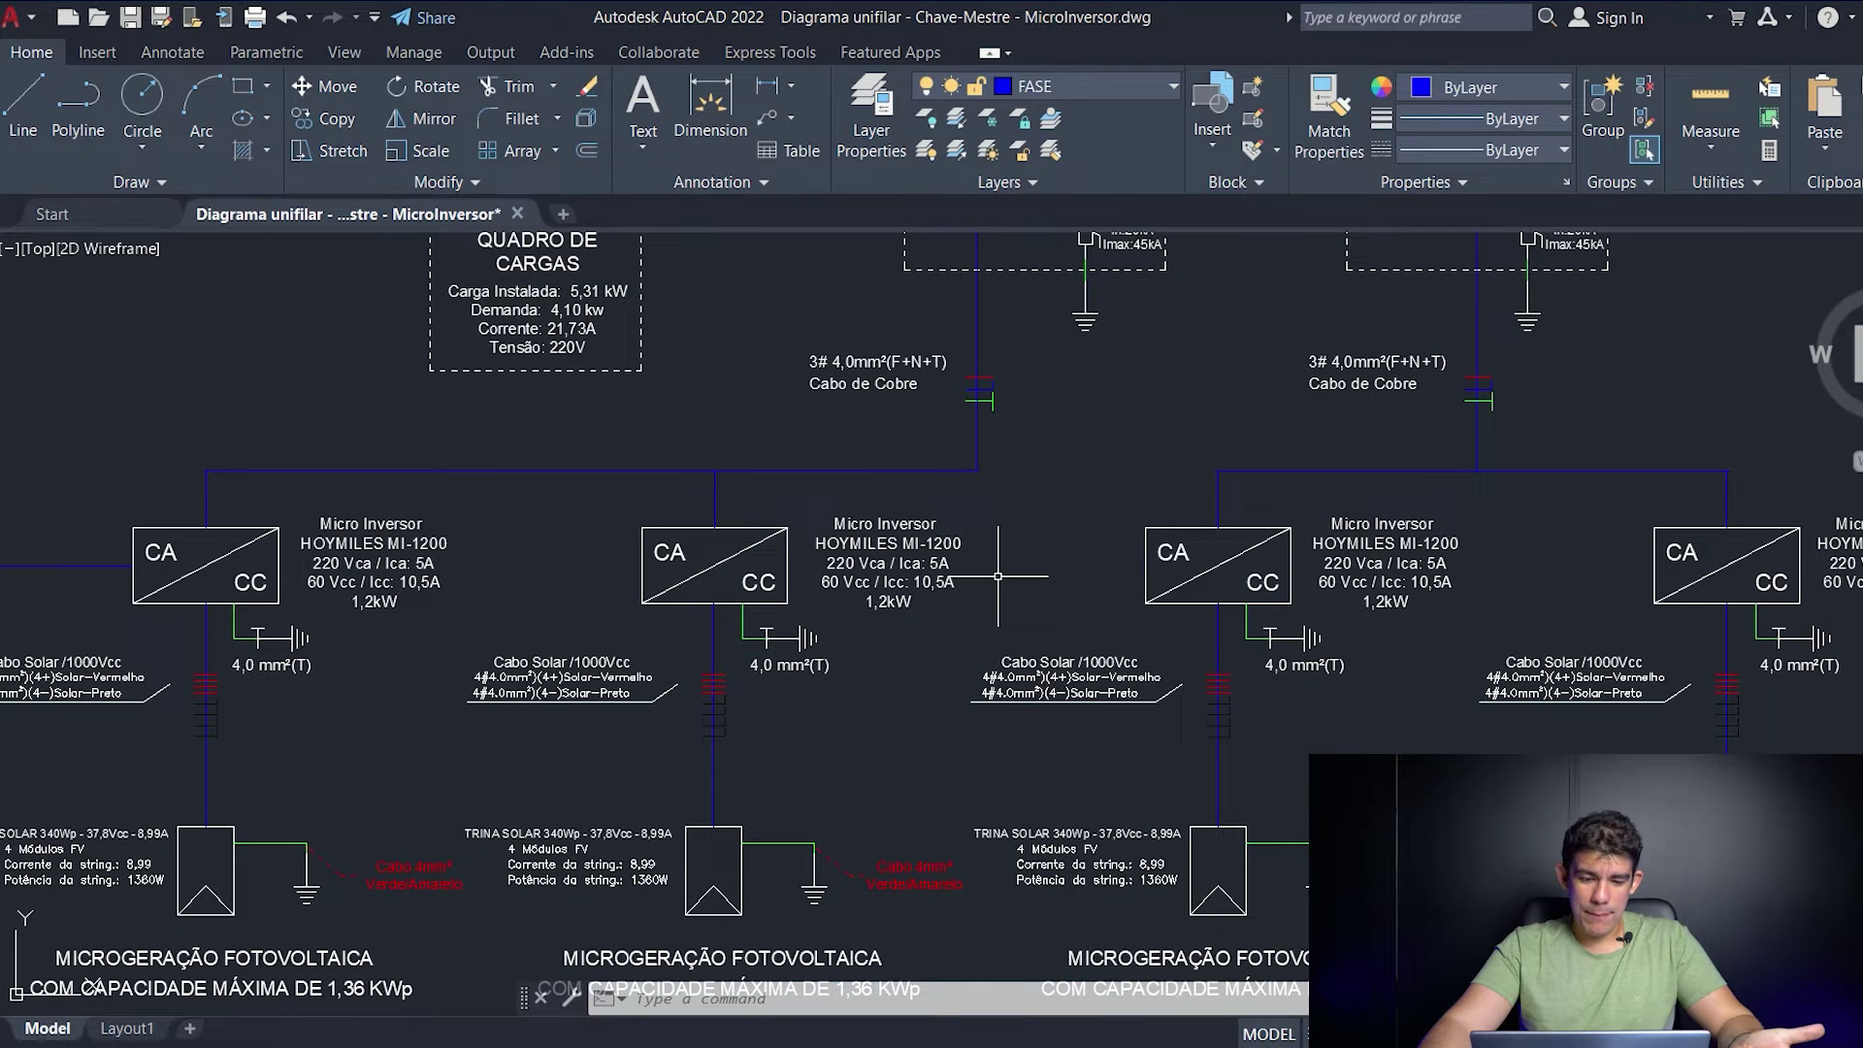
{"action": "middle_click_drag", "start_coordinate": [792, 679], "coordinate": [999, 641]}
{"action": "middle_click_drag", "start_coordinate": [1217, 755], "coordinate": [1109, 774]}
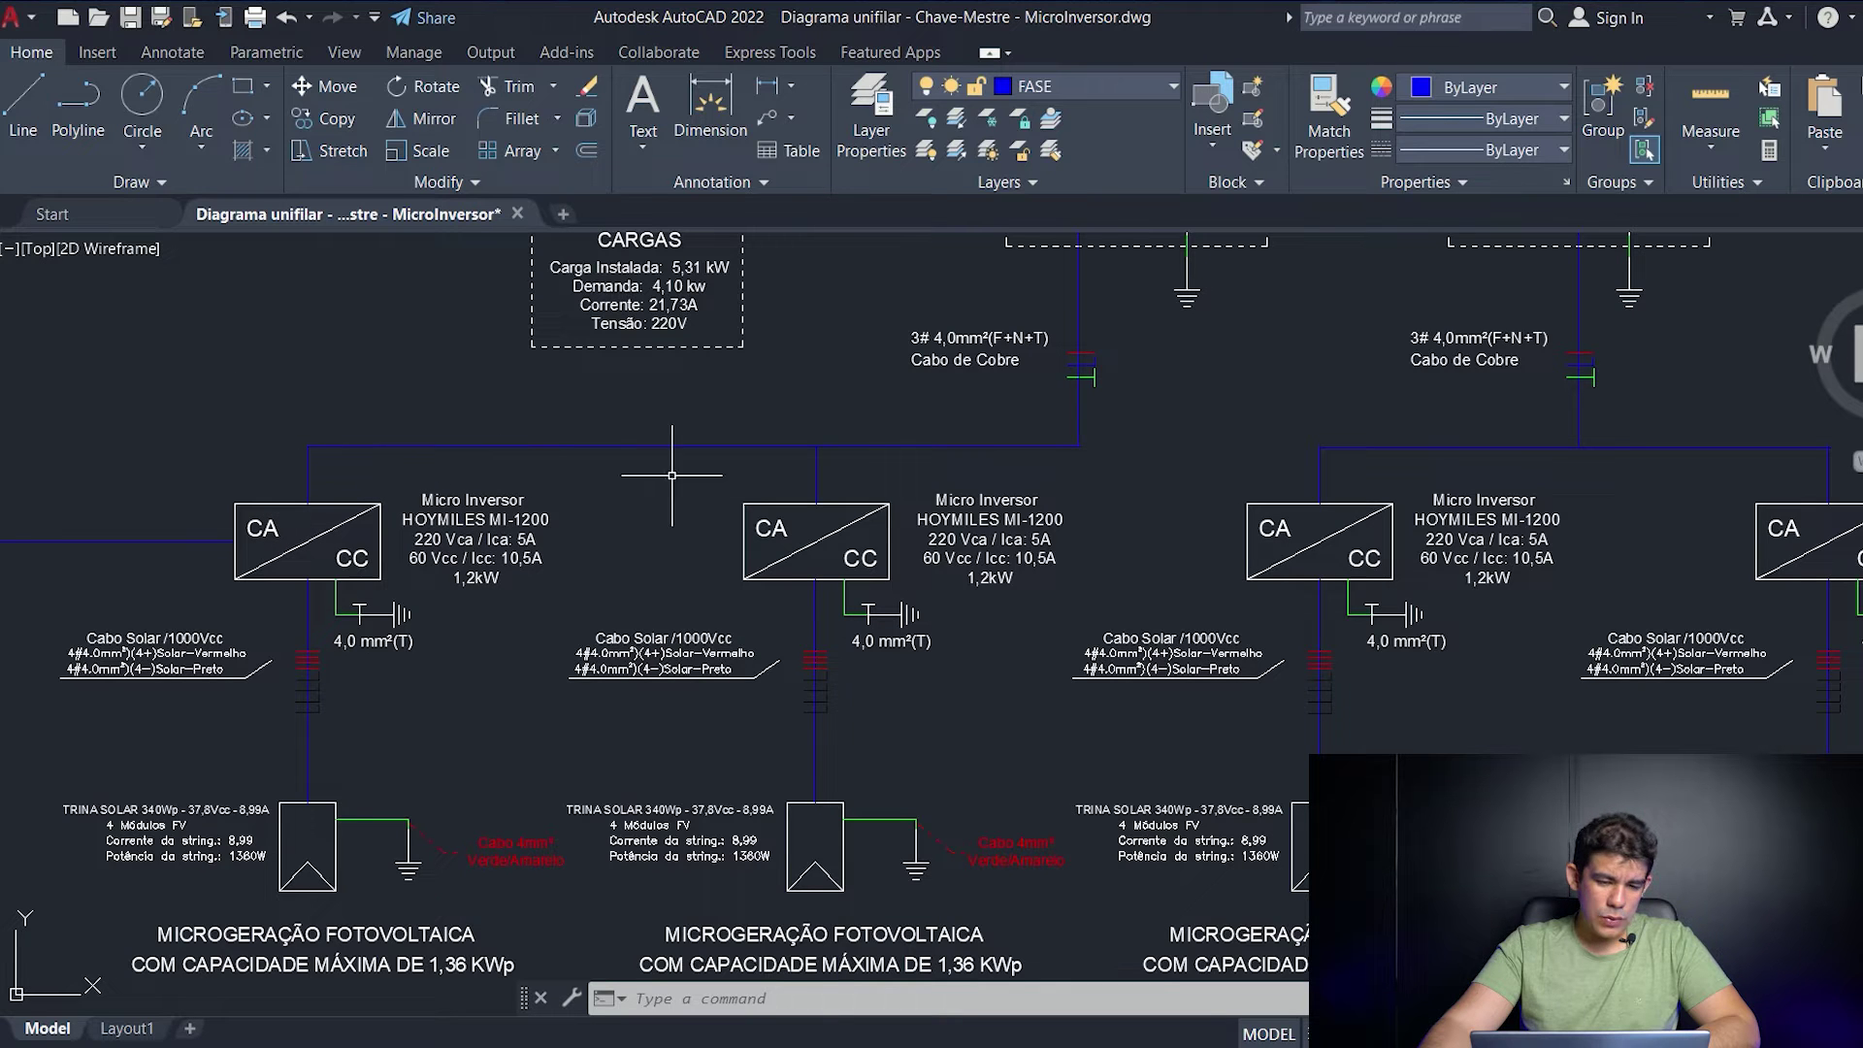
{"action": "middle_click_drag", "start_coordinate": [1111, 549], "coordinate": [1077, 571]}
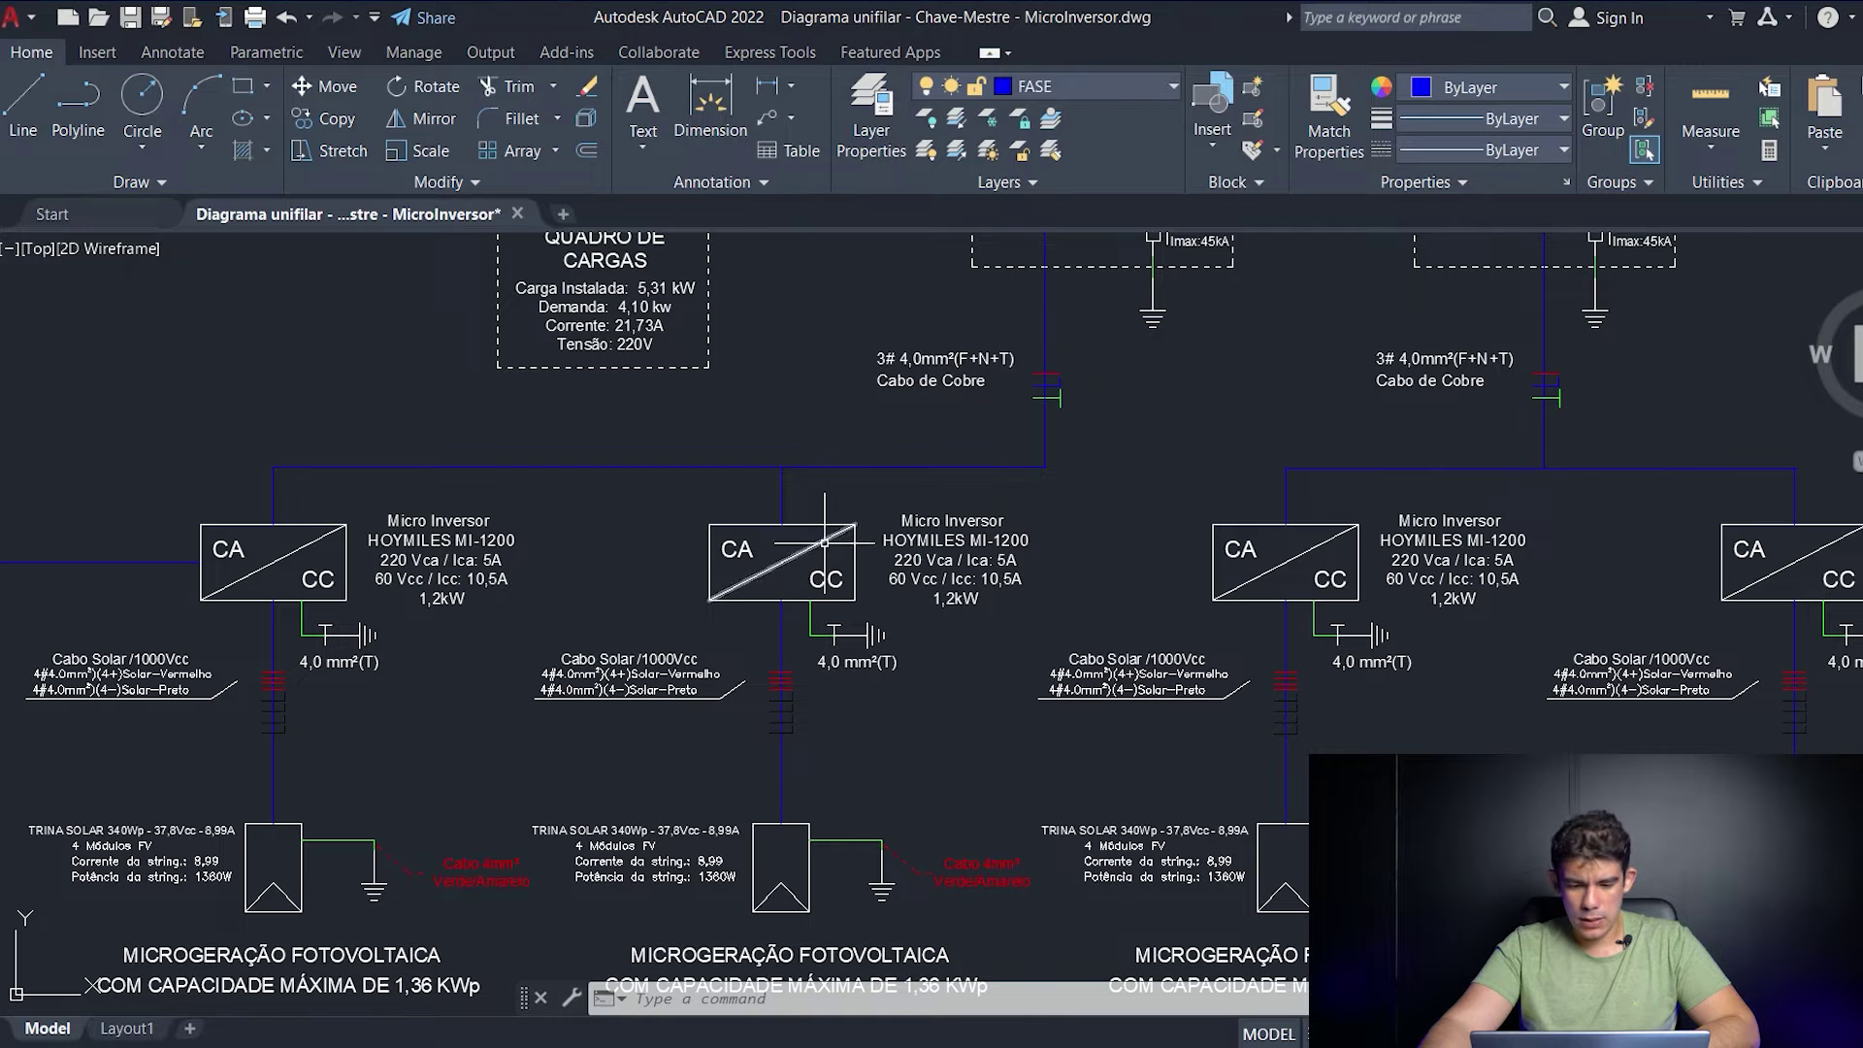
{"action": "middle_click_drag", "start_coordinate": [1555, 485], "coordinate": [1457, 551]}
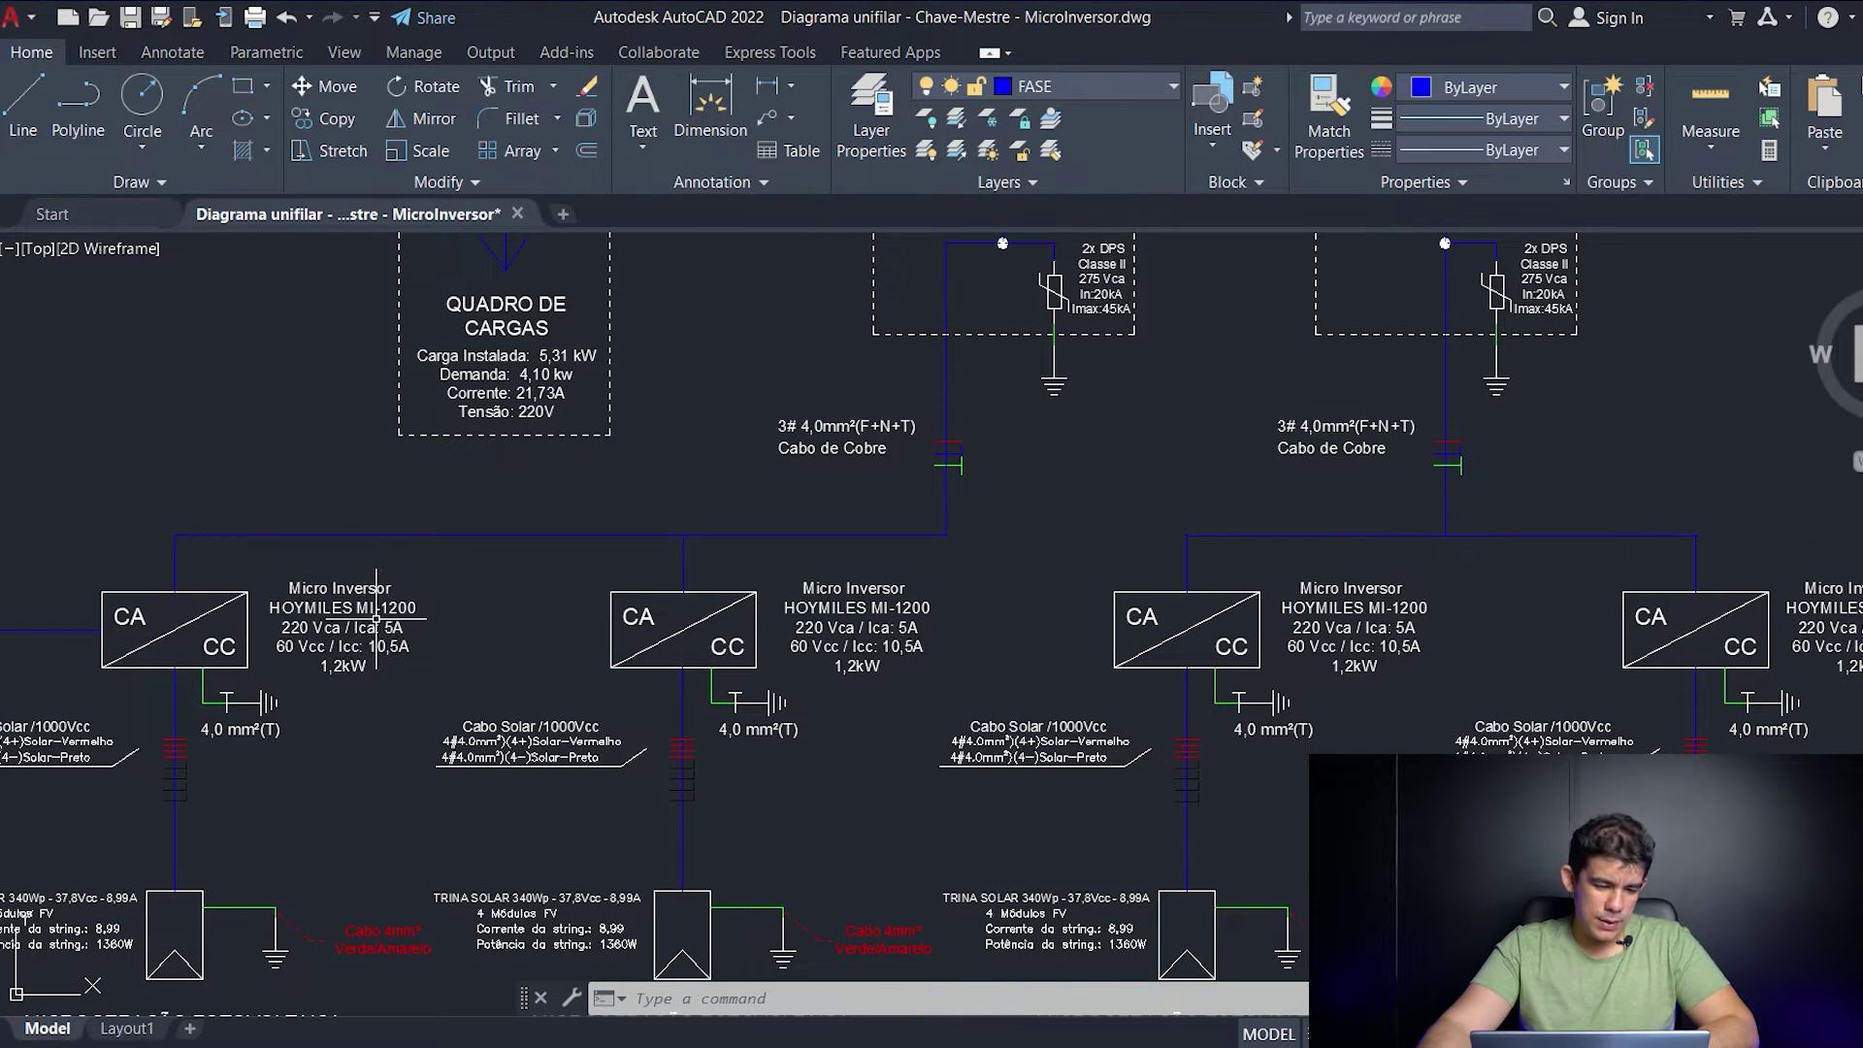
{"action": "middle_click_drag", "start_coordinate": [1072, 634], "coordinate": [971, 635]}
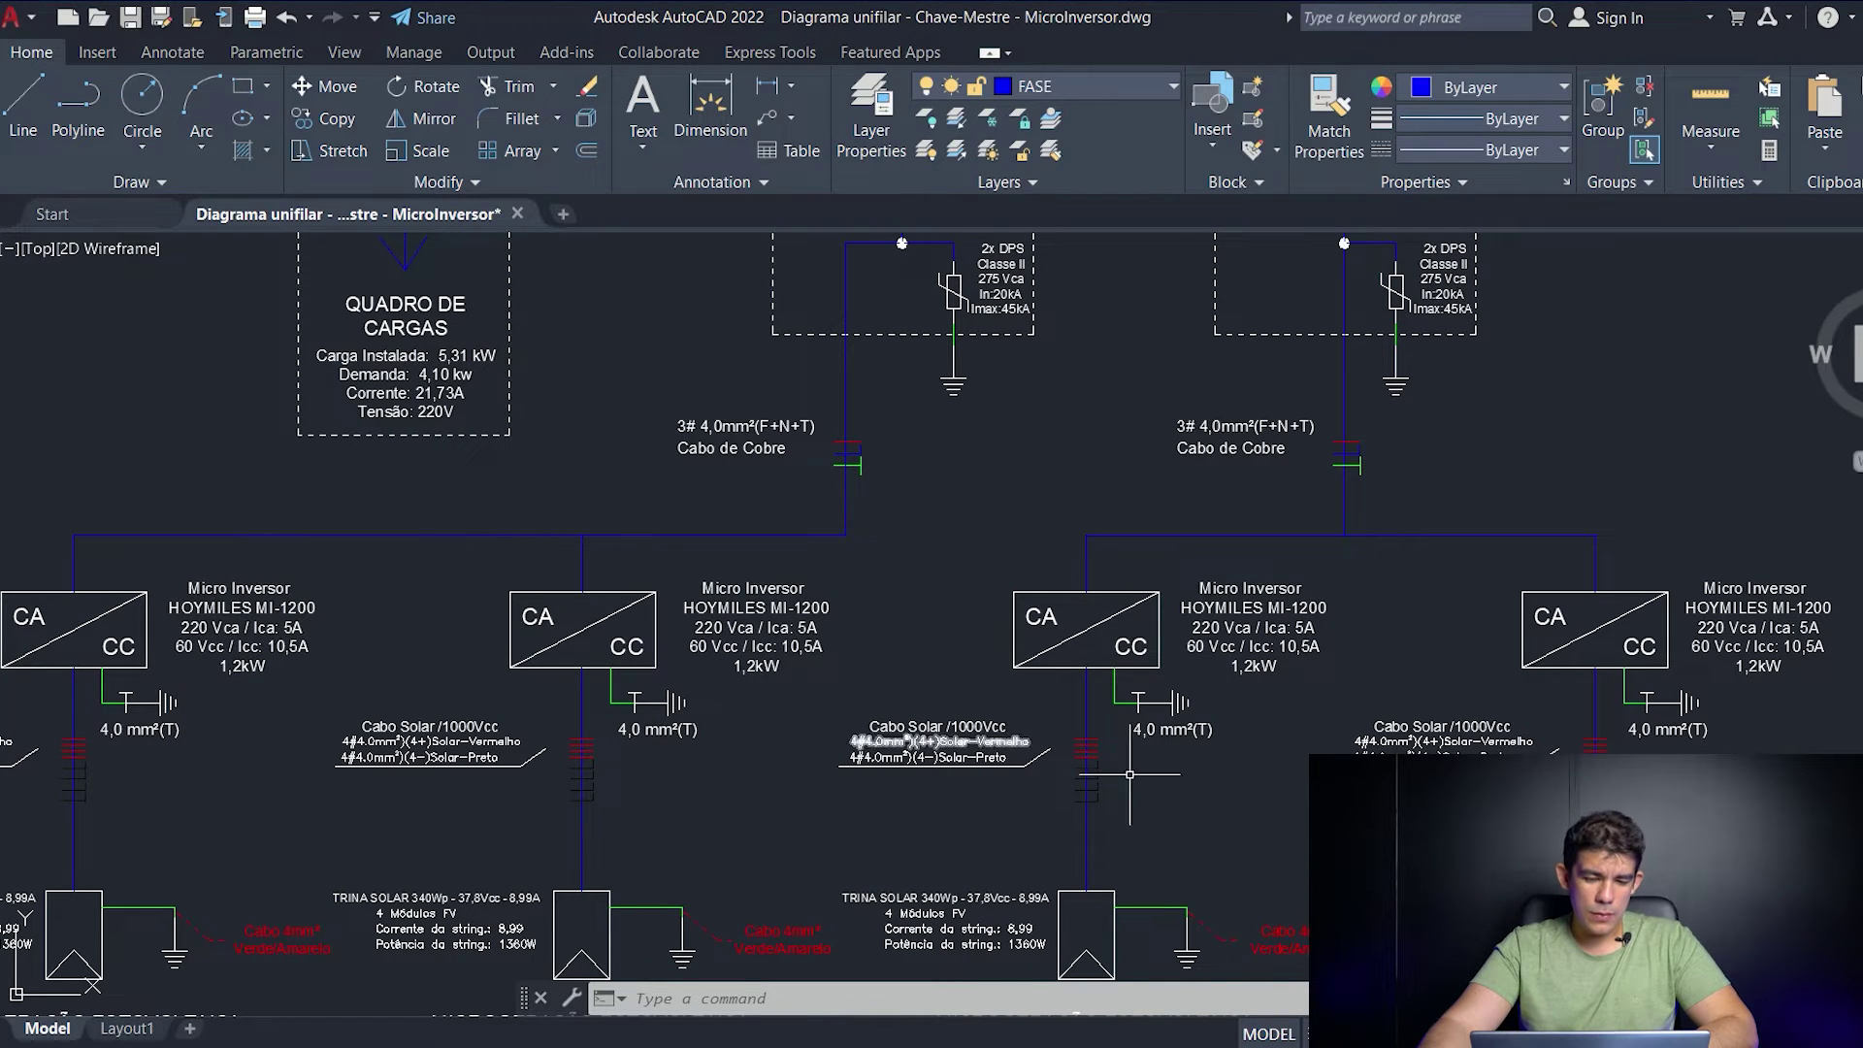
{"action": "middle_click_drag", "start_coordinate": [1088, 415], "coordinate": [1014, 689]}
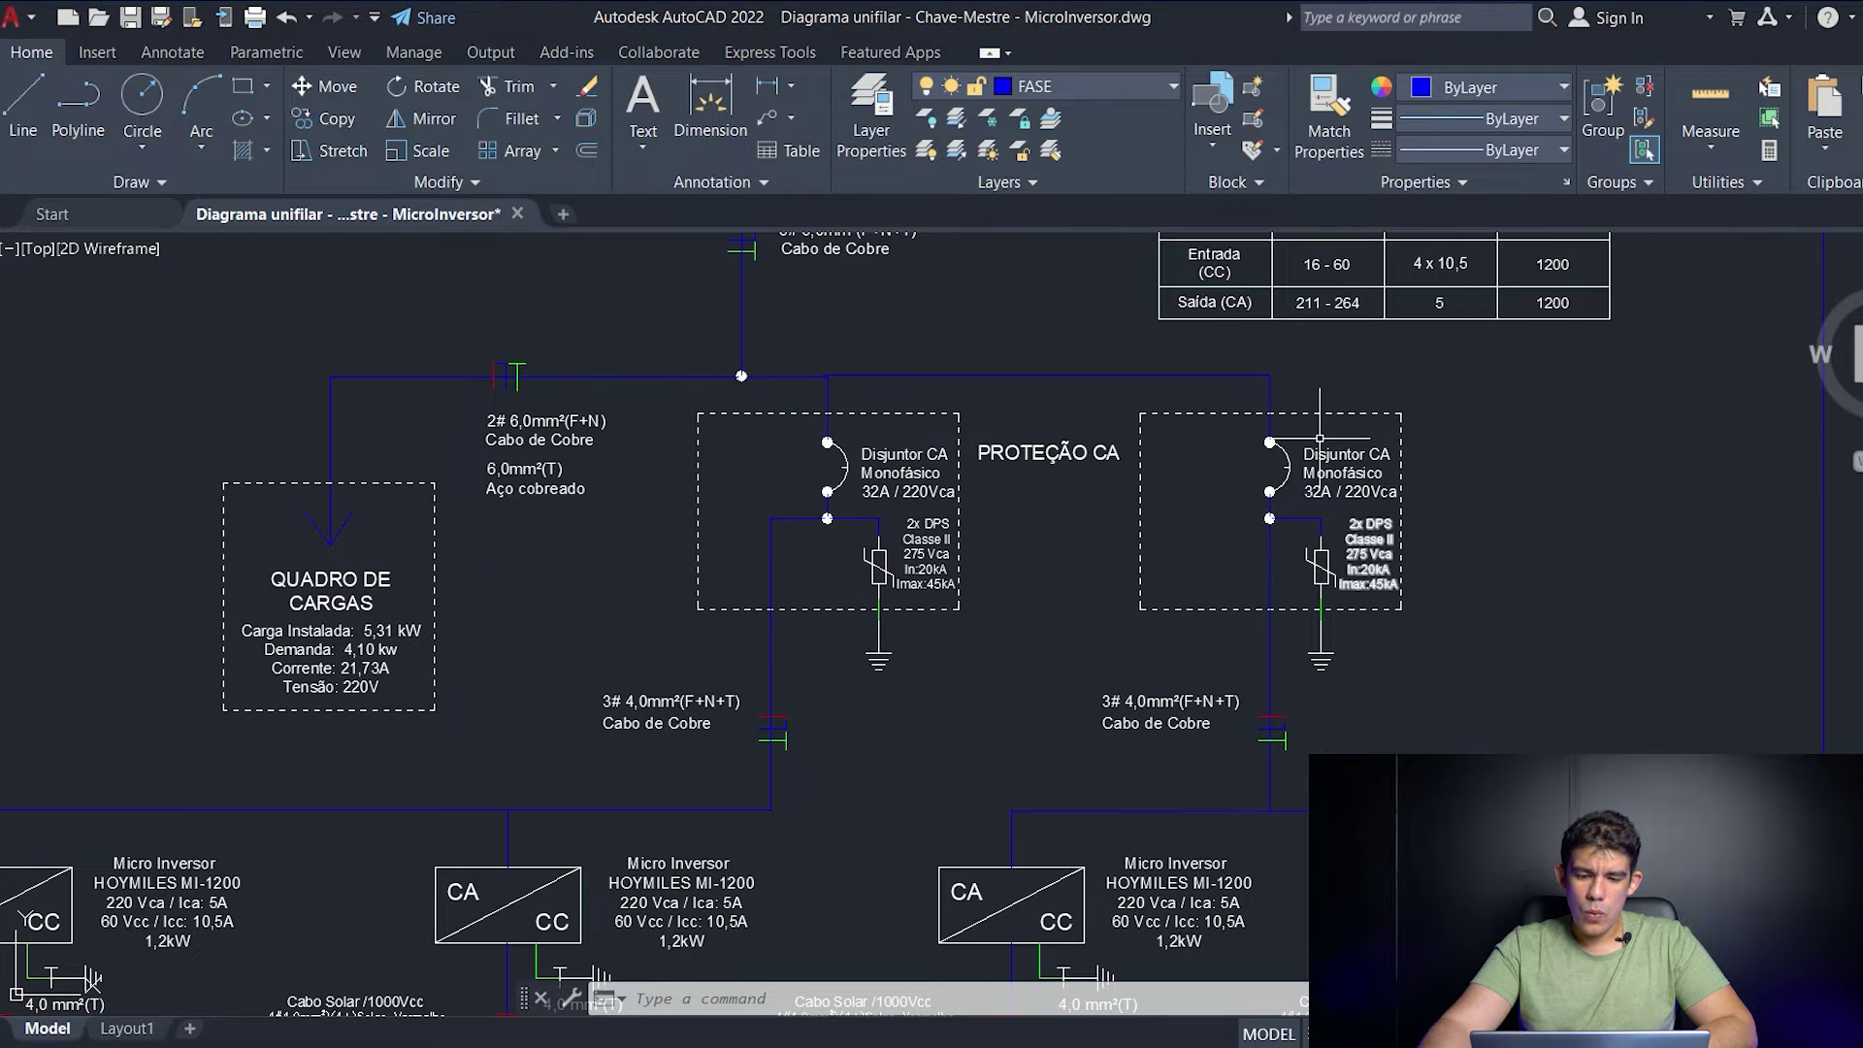
- Review the four-microinverter diagram's inverter labels, solar cables, grounding and photovoltaic module data below the AC protection blocks
{"action": "scroll", "coordinate": [862, 758], "scroll_direction": "down", "scroll_amount": 2}
{"action": "middle_click_drag", "start_coordinate": [869, 793], "coordinate": [1205, 505]}
{"action": "scroll", "coordinate": [986, 606], "scroll_direction": "up", "scroll_amount": 2}
{"action": "middle_click_drag", "start_coordinate": [1297, 609], "coordinate": [890, 623]}
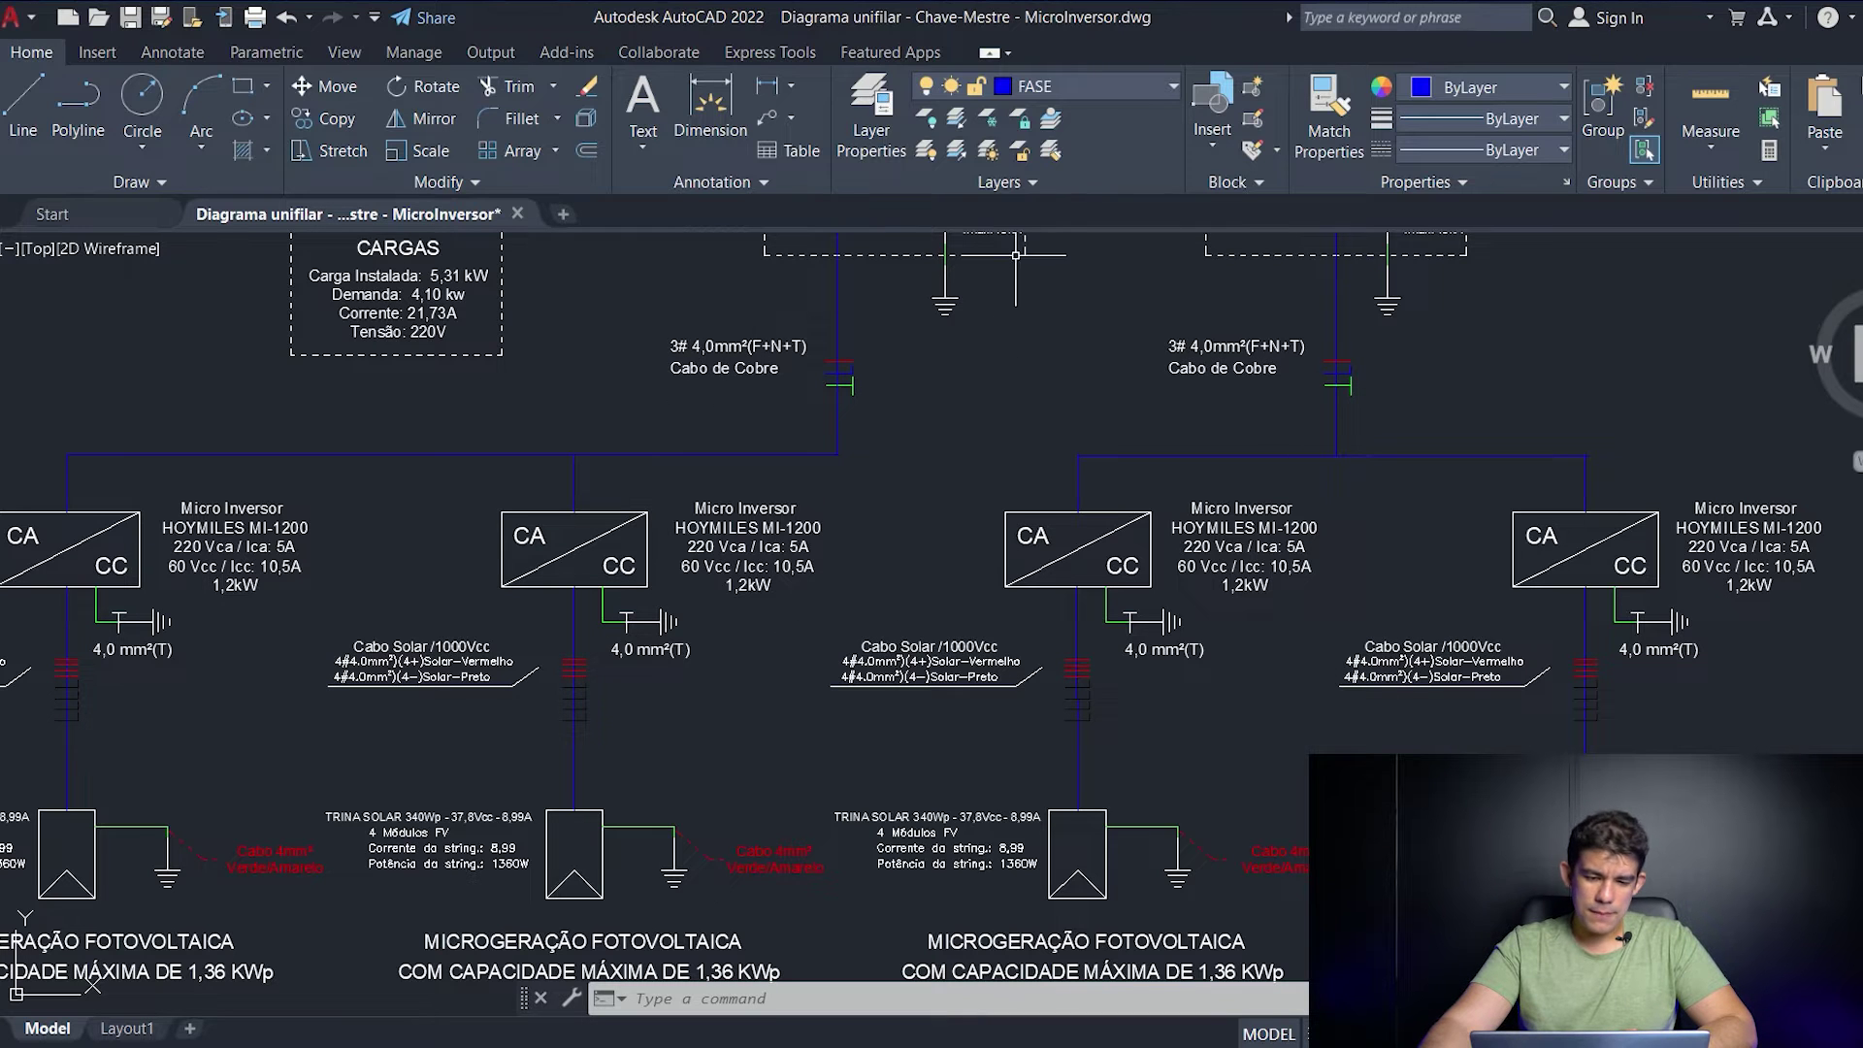
{"action": "scroll", "coordinate": [909, 456], "scroll_direction": "down", "scroll_amount": 4}
{"action": "scroll", "coordinate": [1044, 470], "scroll_direction": "up", "scroll_amount": 2}
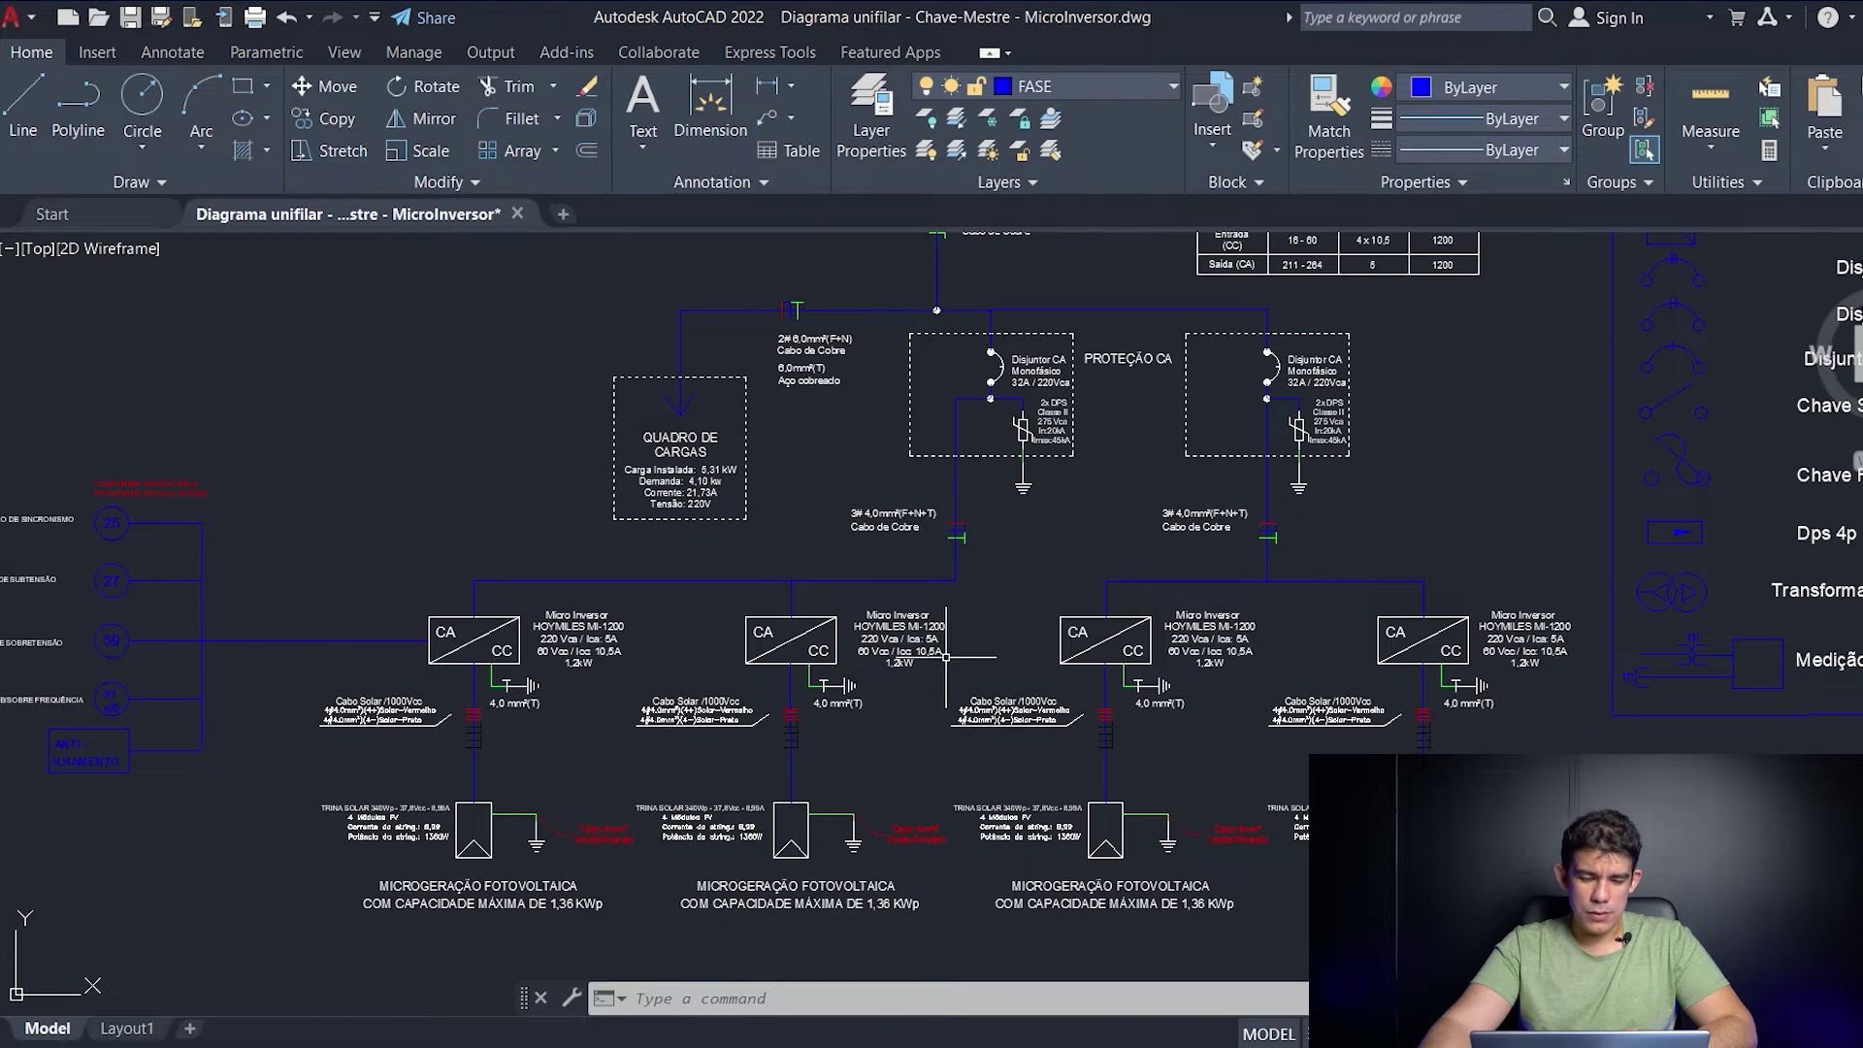
{"action": "scroll", "coordinate": [946, 657], "scroll_direction": "up", "scroll_amount": 2}
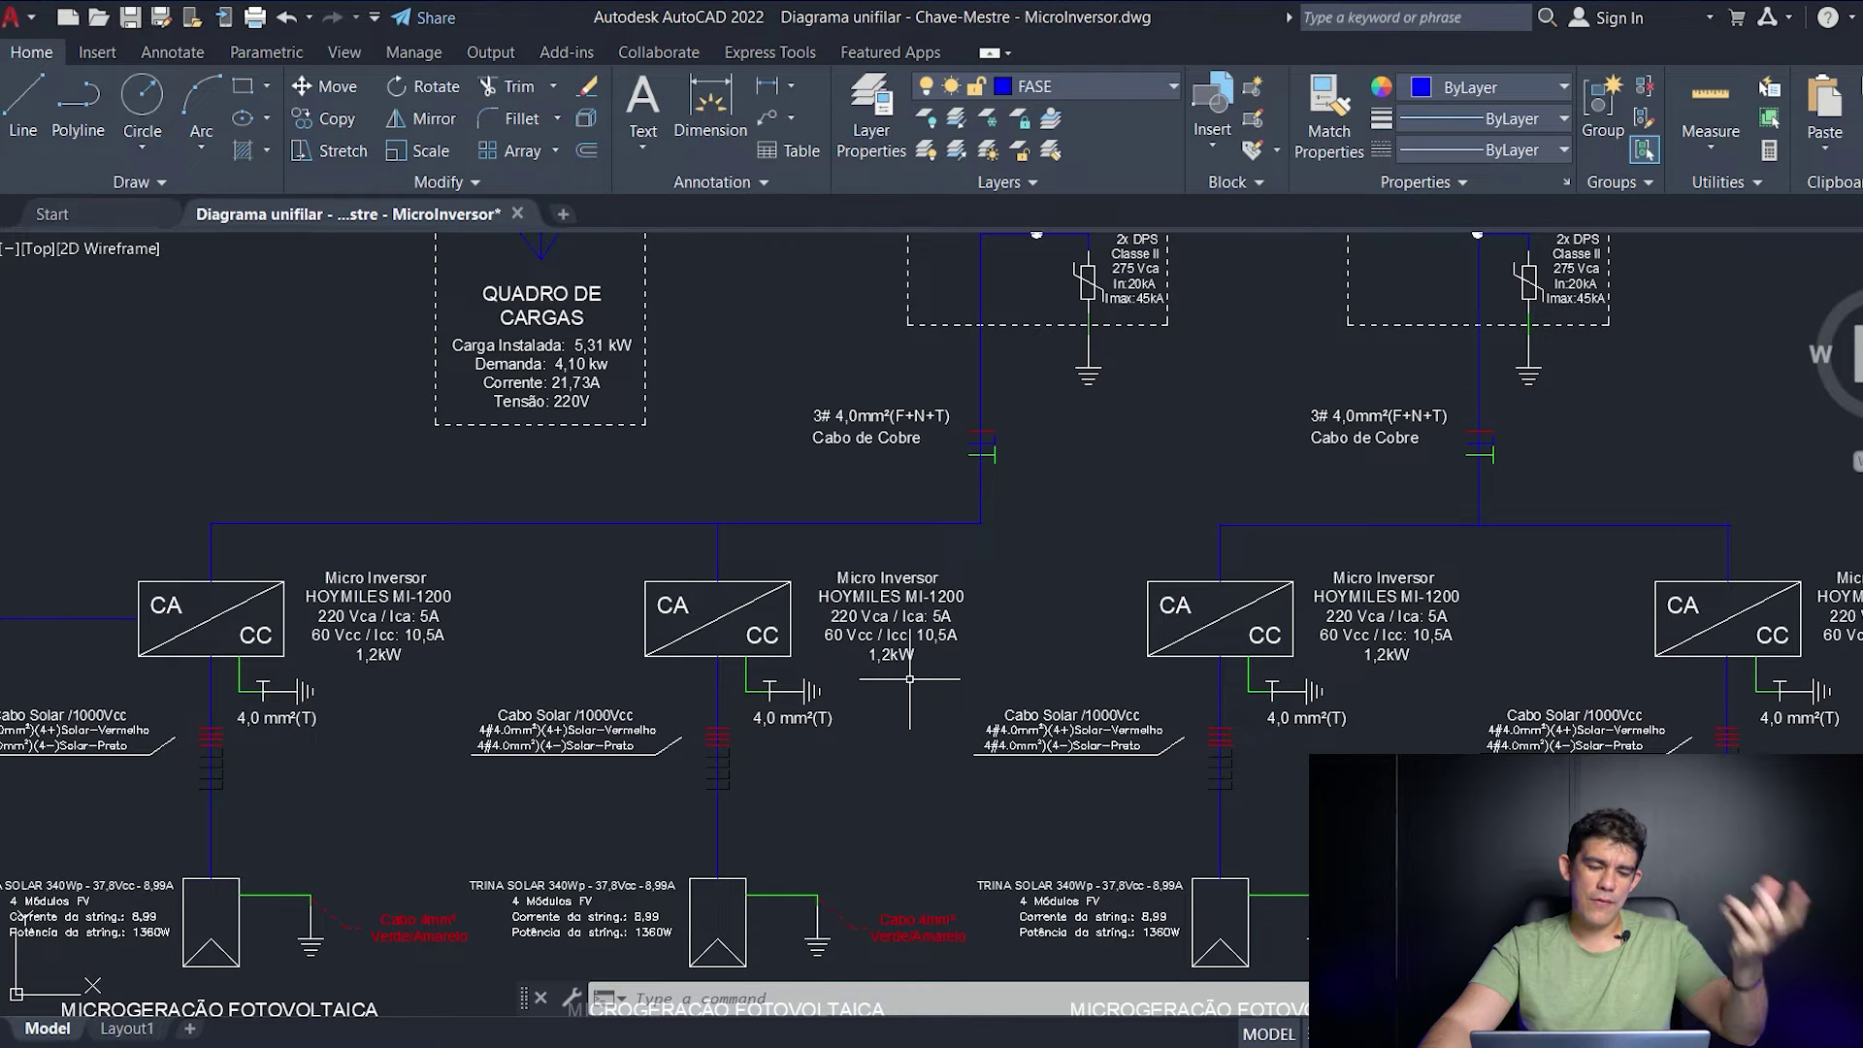
{"action": "scroll", "coordinate": [920, 704], "scroll_direction": "down", "scroll_amount": 2}
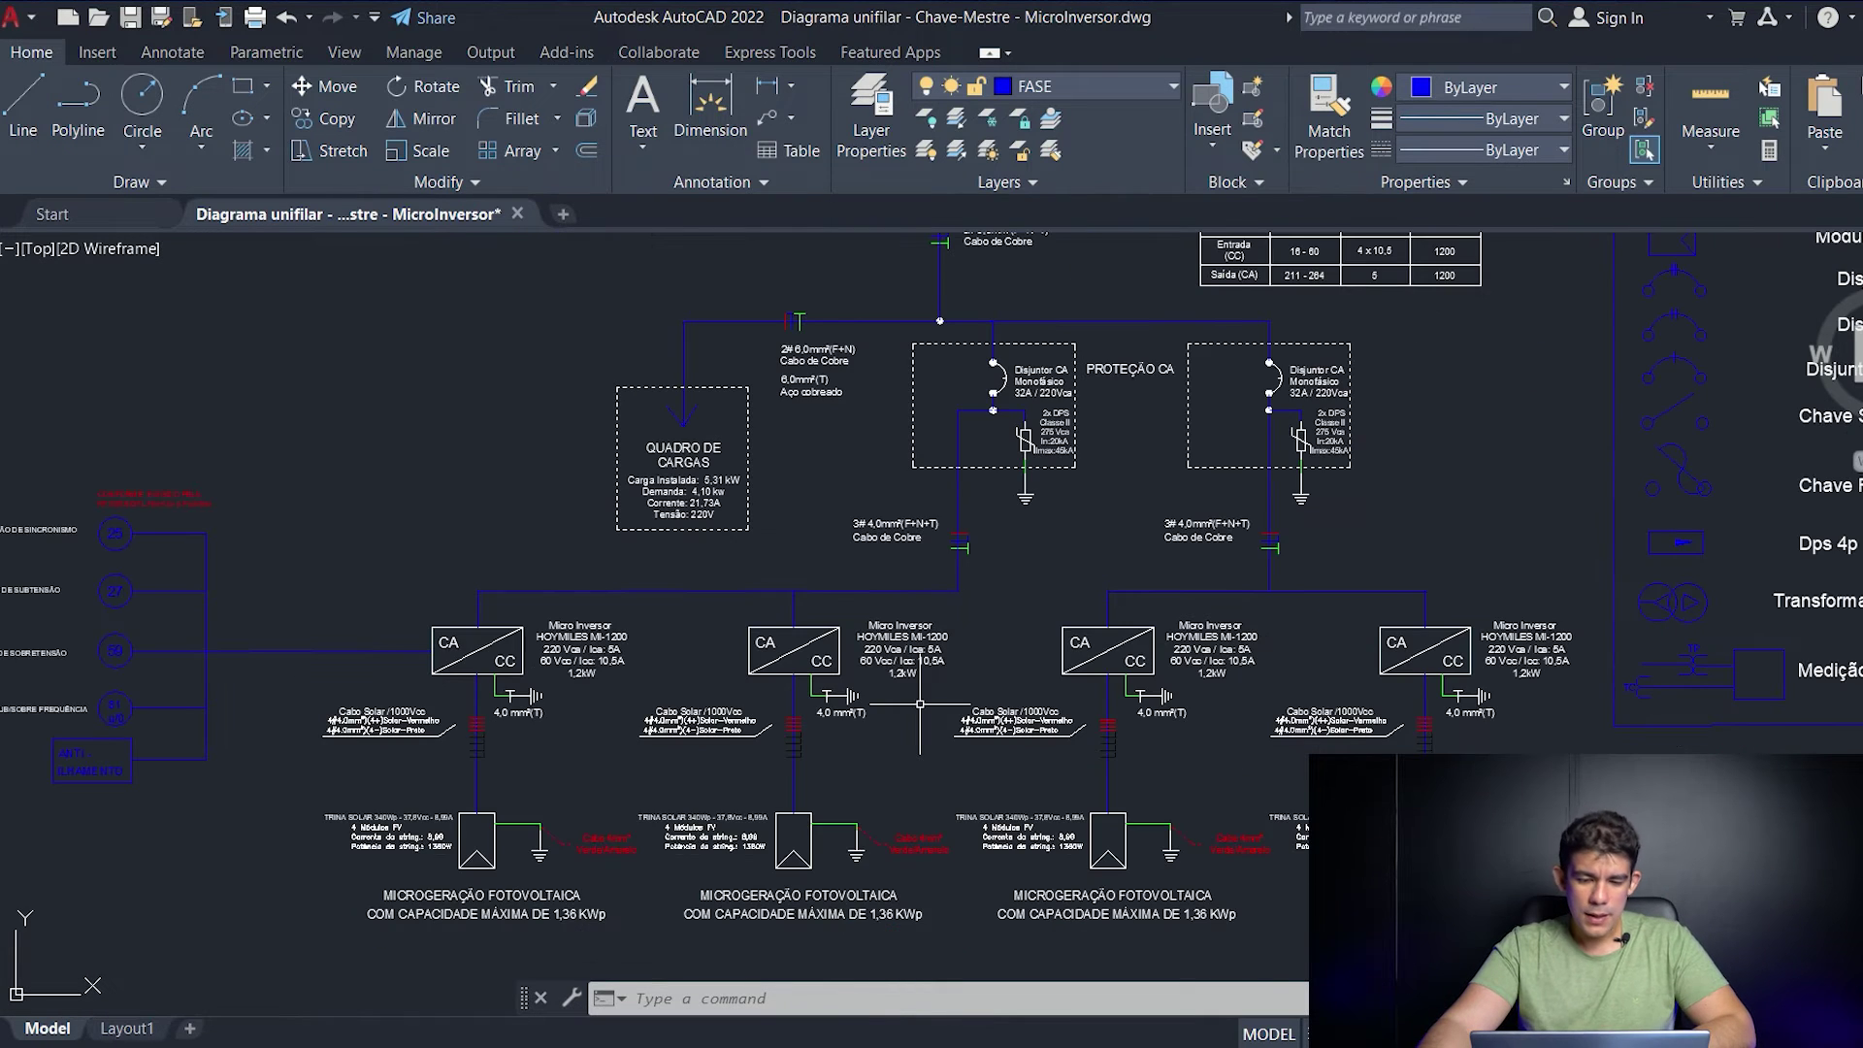
{"action": "scroll", "coordinate": [920, 704], "scroll_direction": "down", "scroll_amount": 2}
{"action": "scroll", "coordinate": [920, 703], "scroll_direction": "up", "scroll_amount": 2}
{"action": "scroll", "coordinate": [919, 703], "scroll_direction": "up", "scroll_amount": 2}
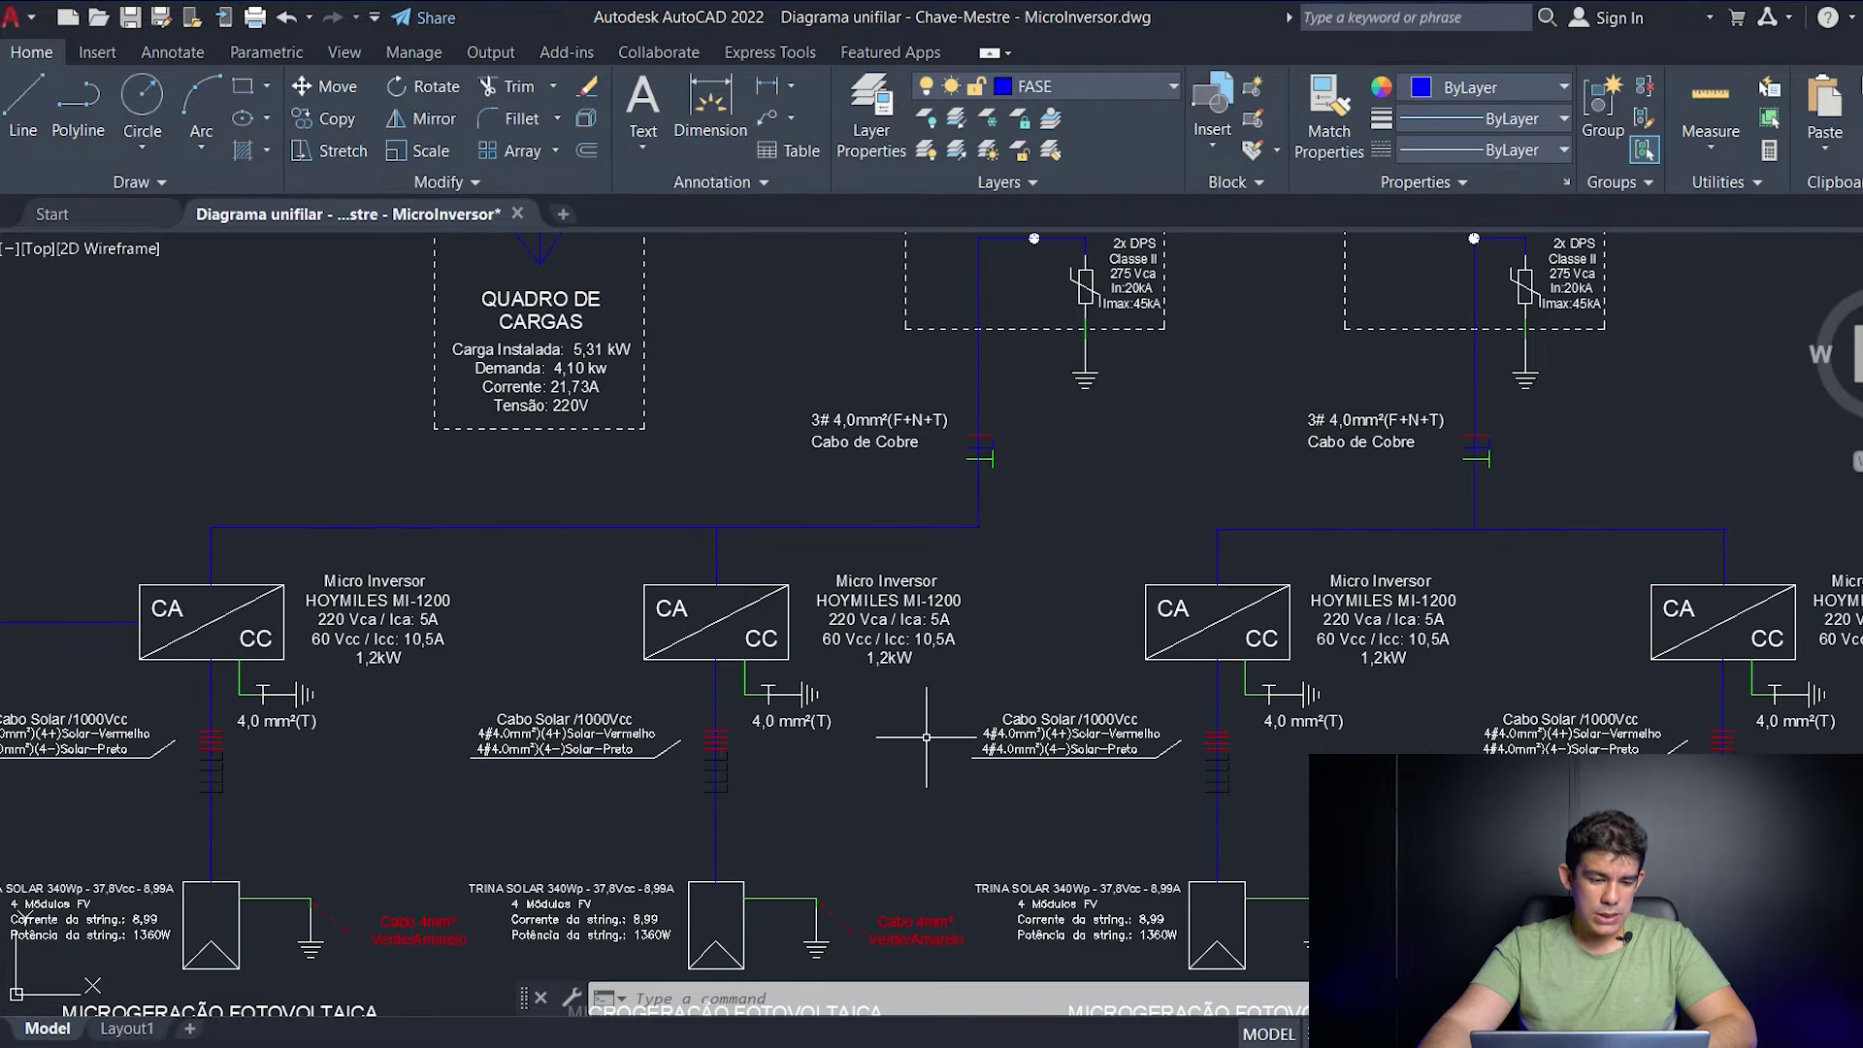
{"action": "middle_click_drag", "start_coordinate": [930, 792], "coordinate": [1087, 625]}
{"action": "middle_click_drag", "start_coordinate": [540, 649], "coordinate": [666, 657]}
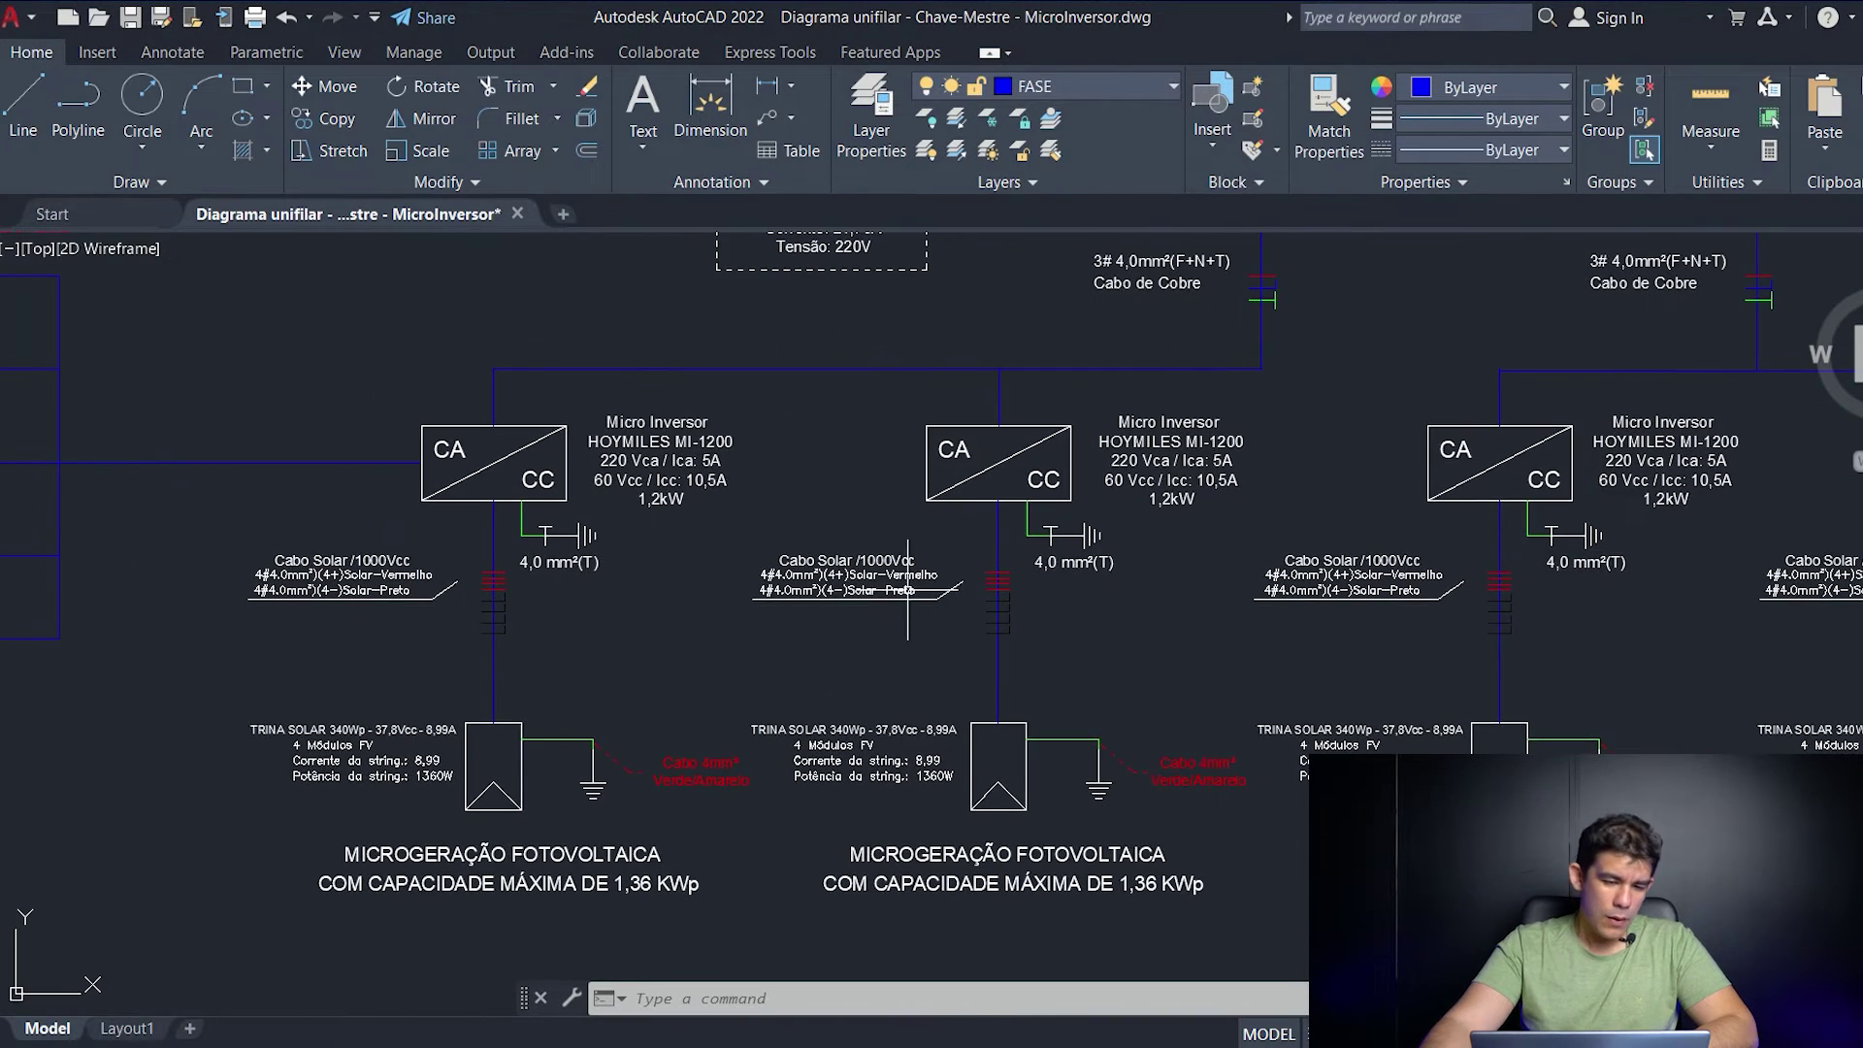
{"action": "scroll", "coordinate": [641, 651], "scroll_direction": "down", "scroll_amount": 3}
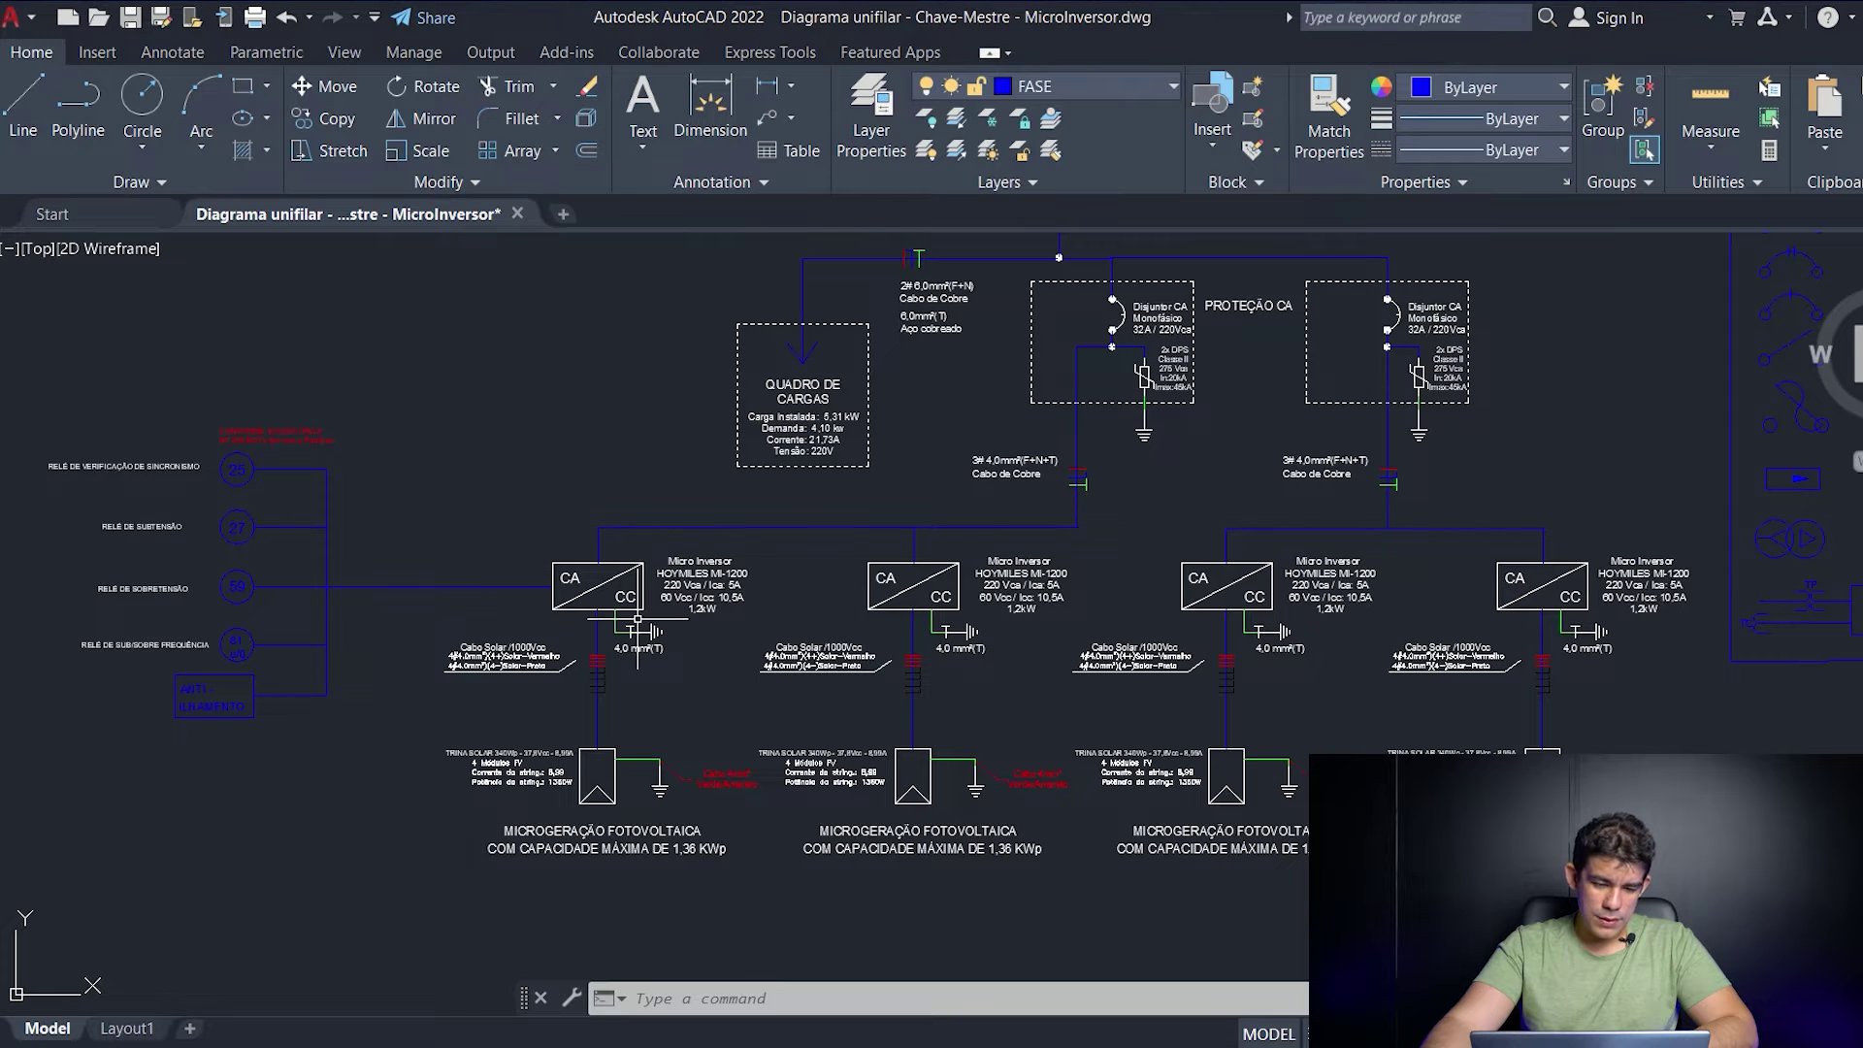
{"action": "scroll", "coordinate": [562, 797], "scroll_direction": "up", "scroll_amount": 2}
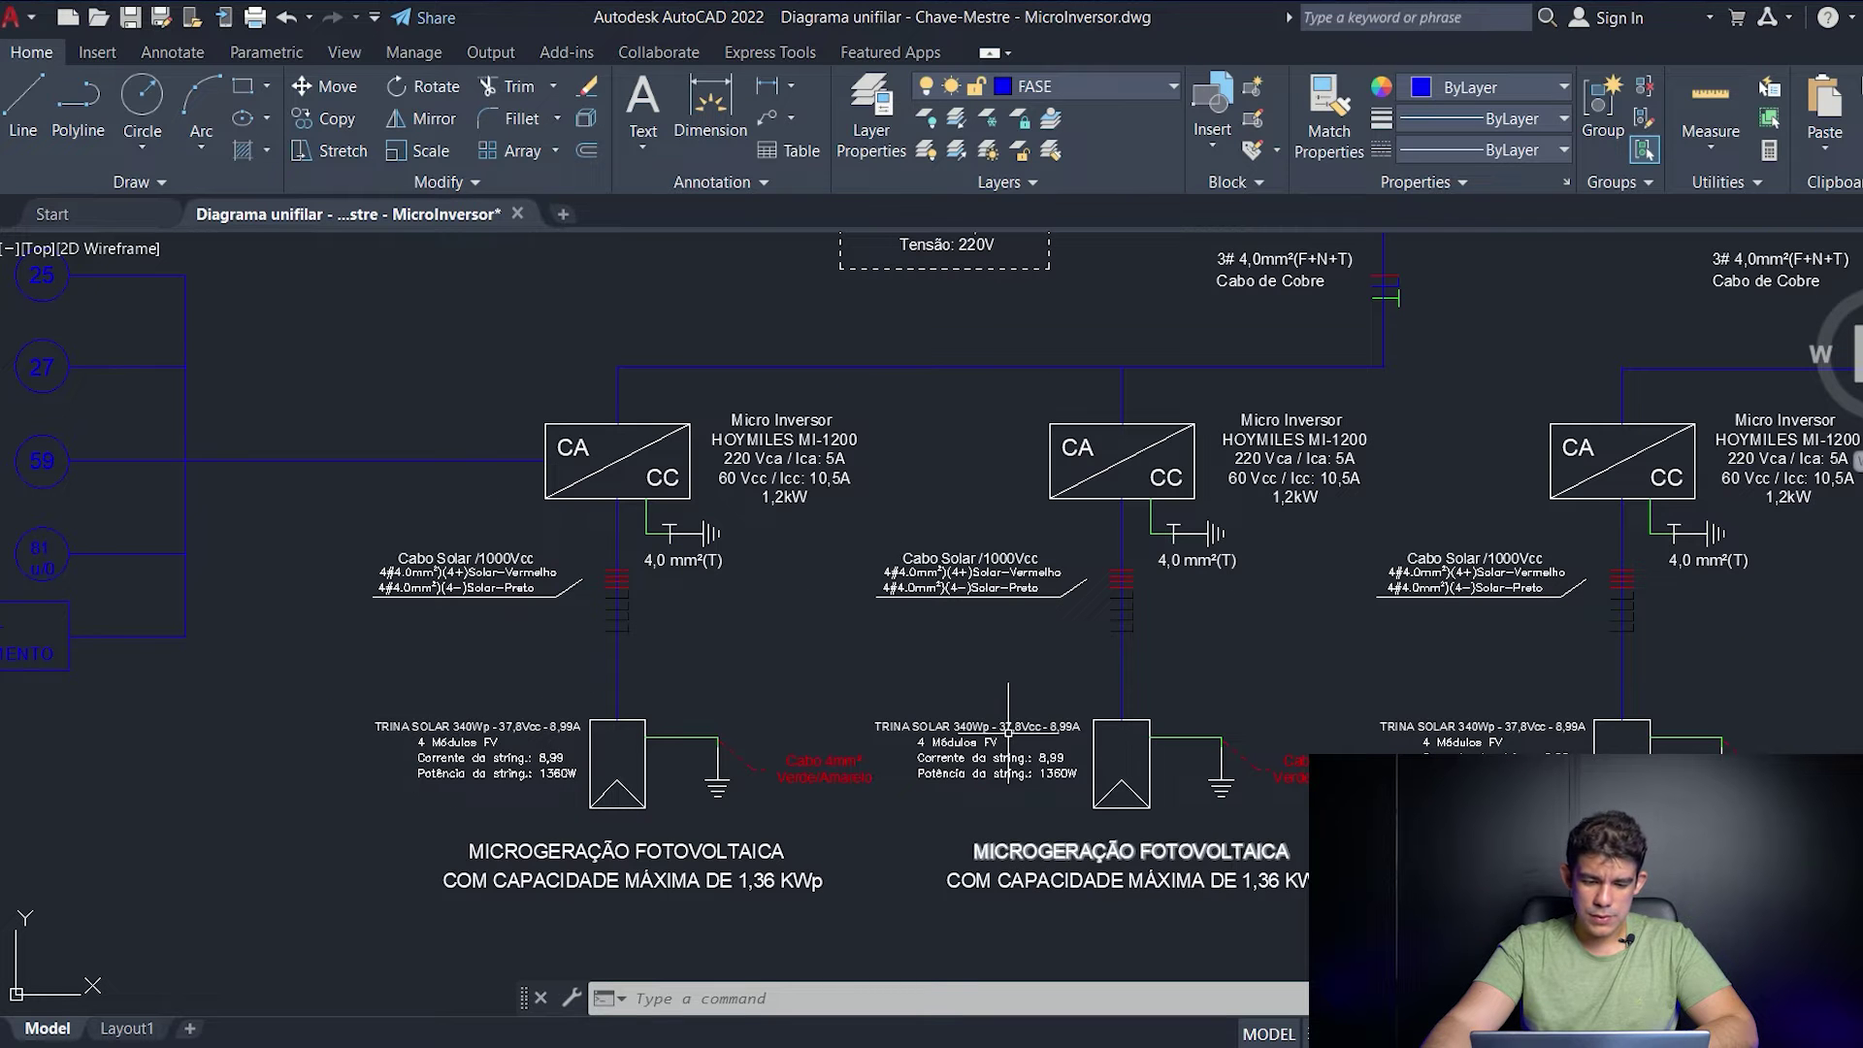
- Set the breaker rating in the first PROTEÇÃO CA block of the four-microinverter diagram to 16A / 220Vca
{"action": "middle_click_drag", "start_coordinate": [952, 672], "coordinate": [881, 794]}
{"action": "middle_click_drag", "start_coordinate": [1177, 515], "coordinate": [1115, 587]}
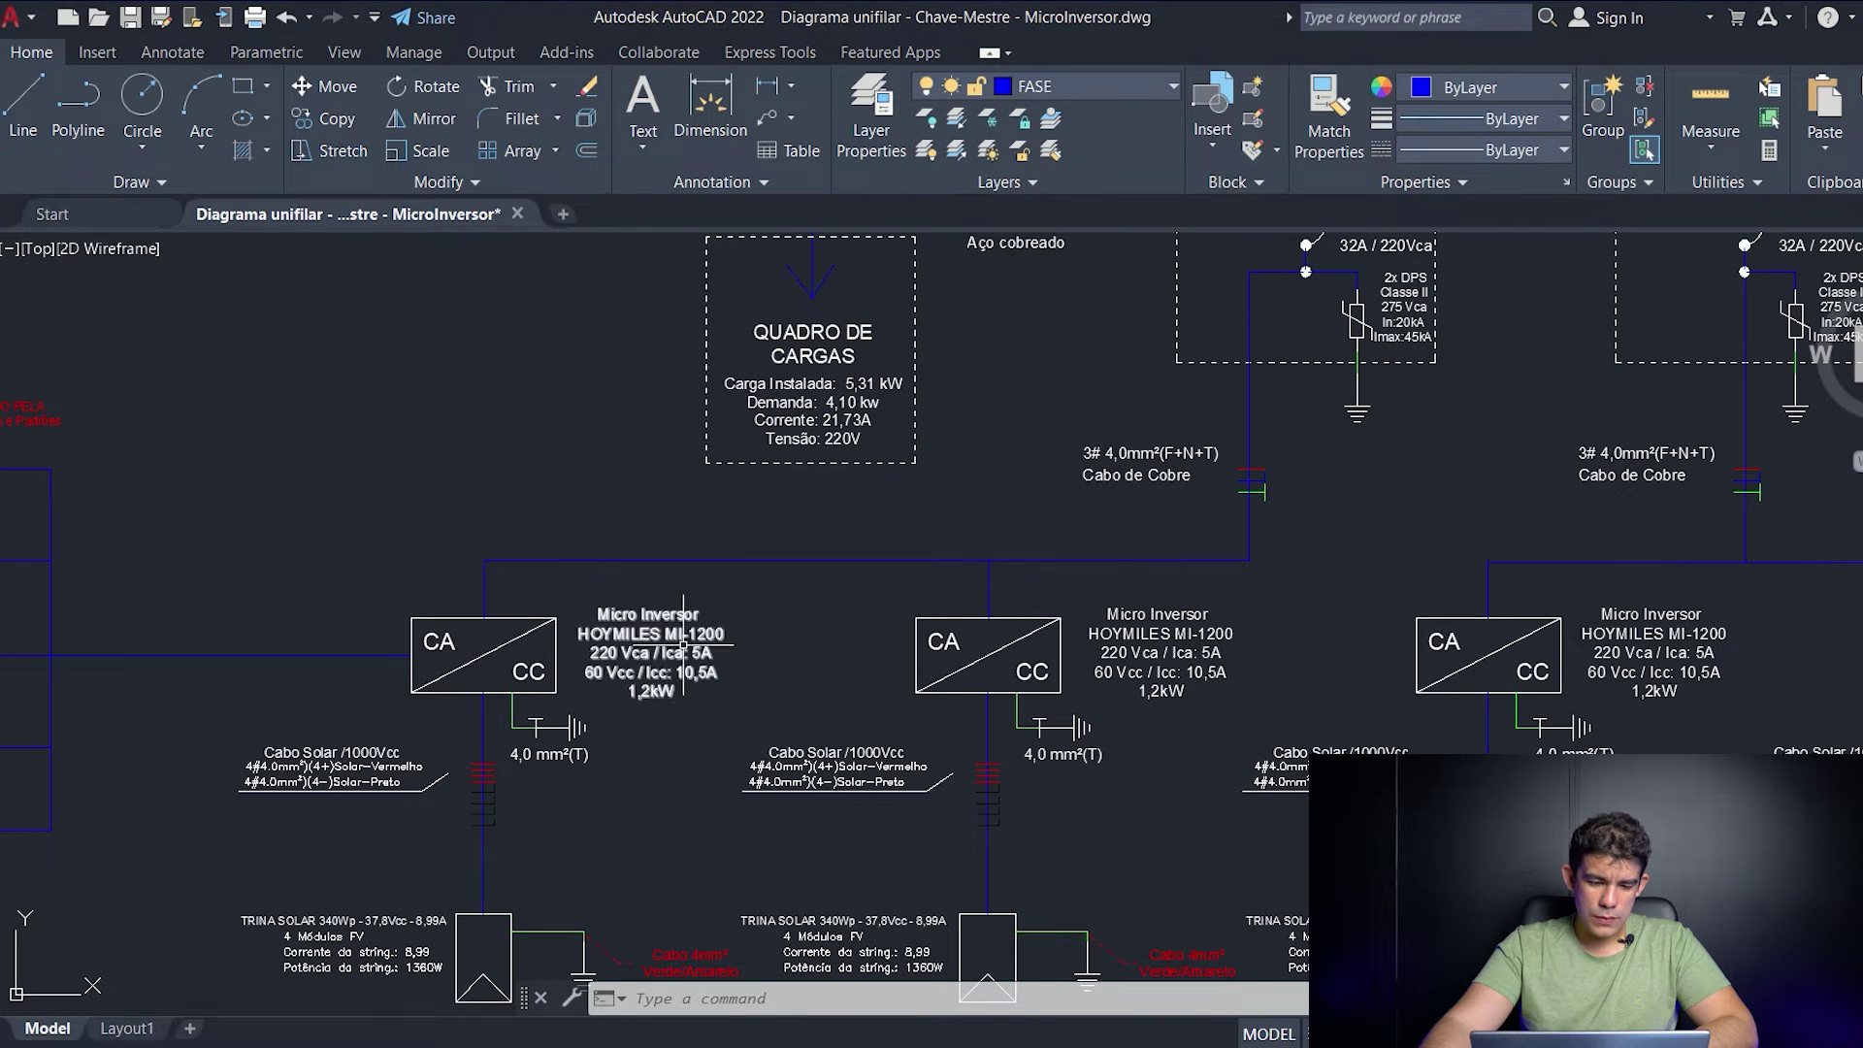
{"action": "middle_click_drag", "start_coordinate": [850, 616], "coordinate": [631, 770]}
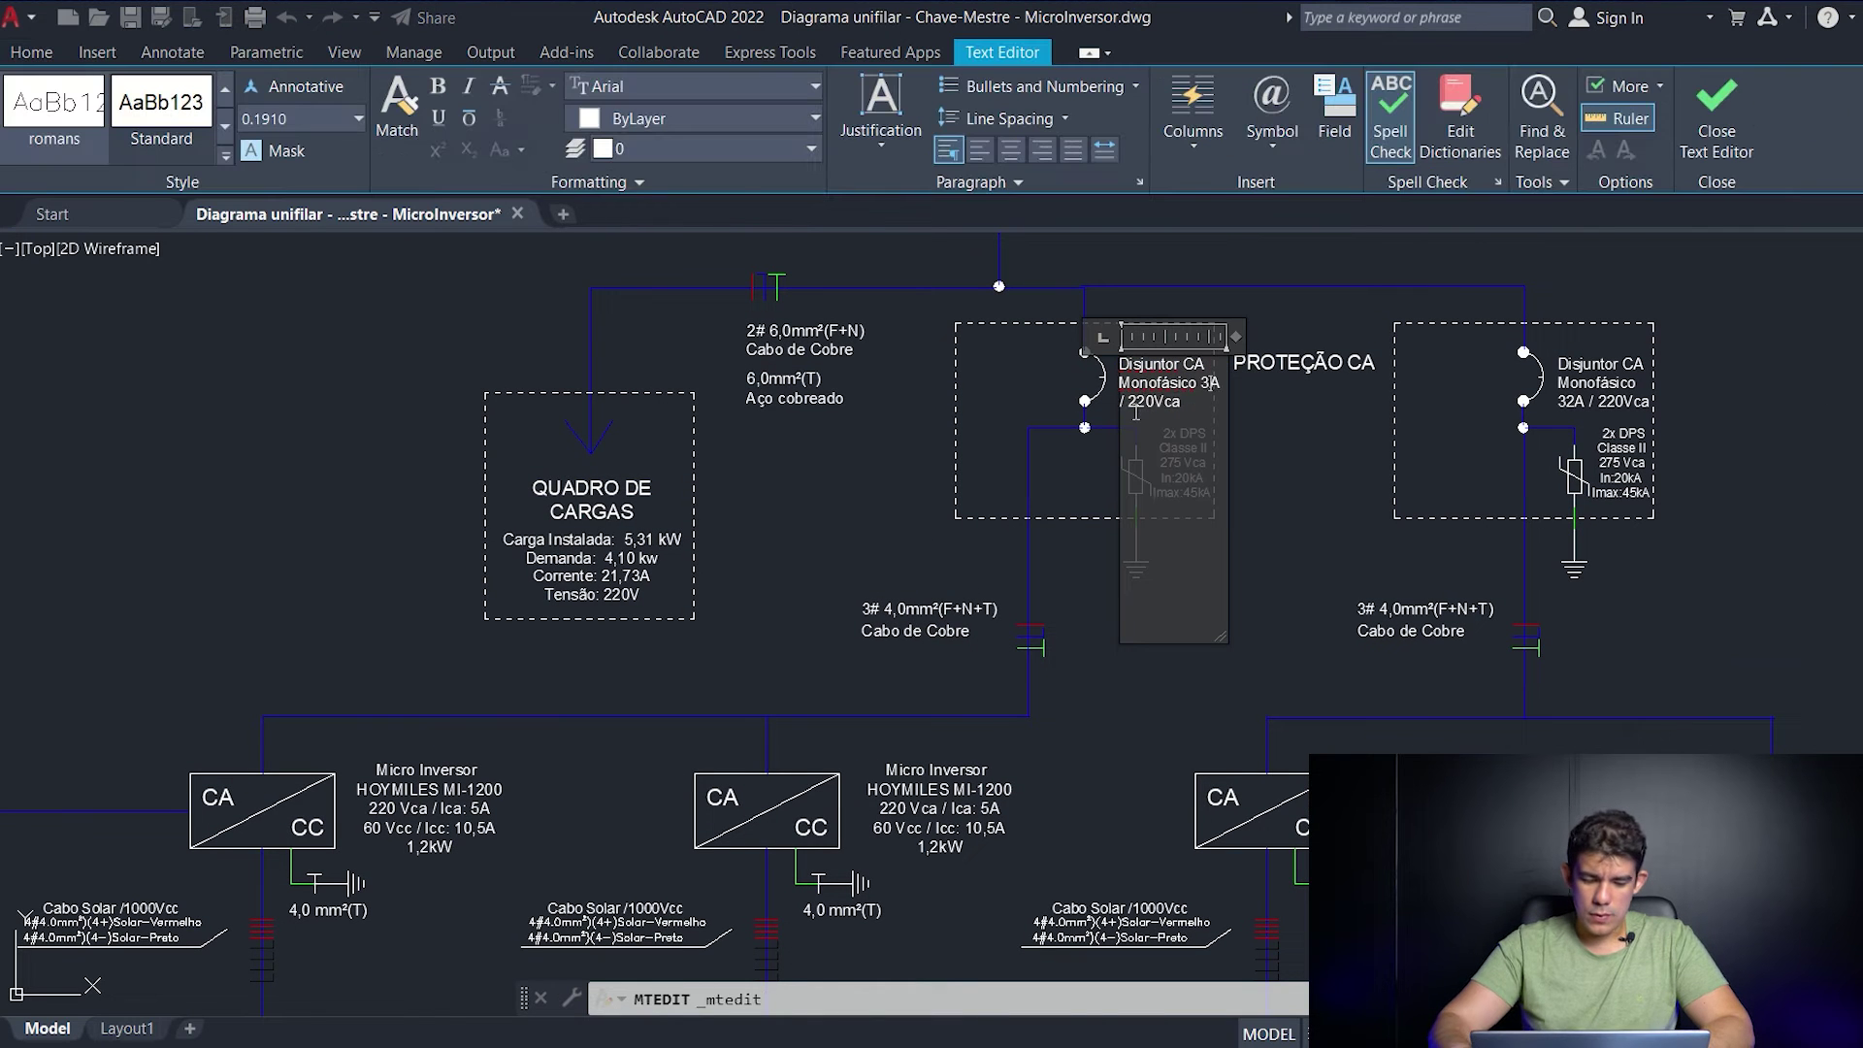
{"action": "left_click", "coordinate": [943, 568]}
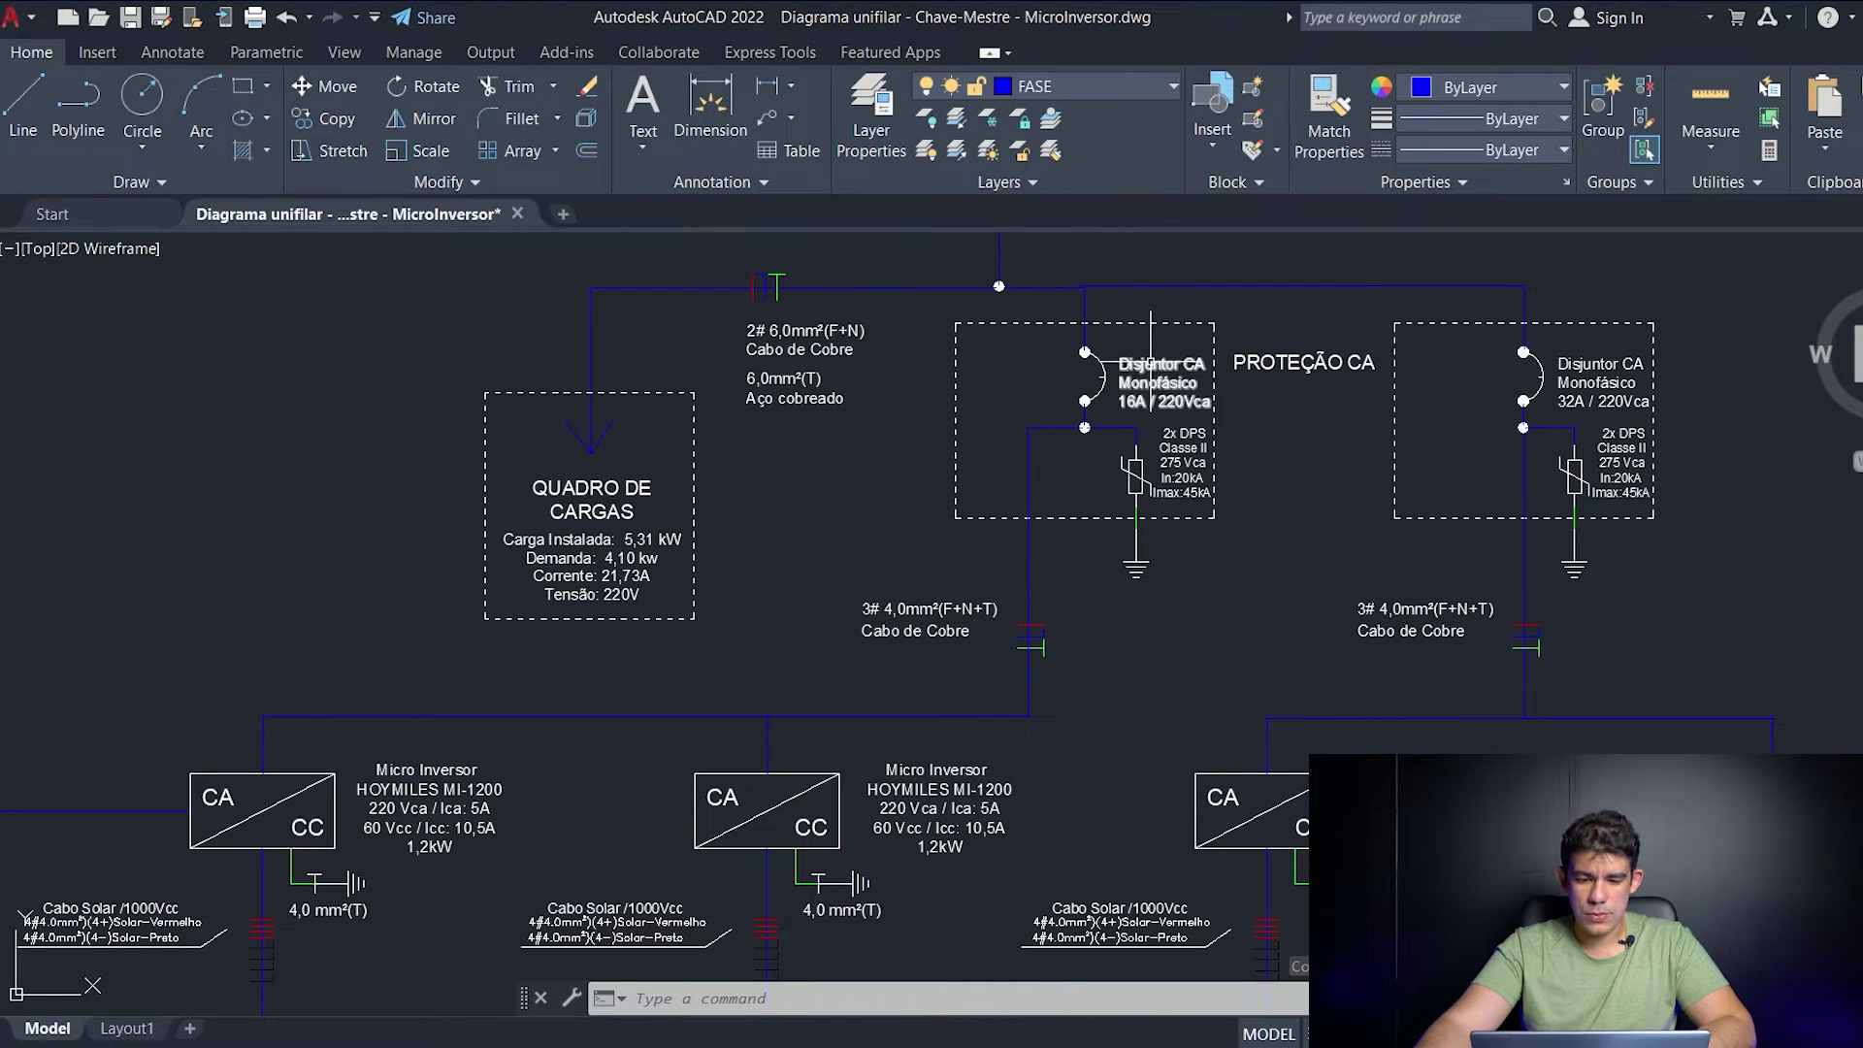
- Examine the four-microinverter layout and highlight the two Hoymiles MI-1200 units on the first AC branch
{"action": "middle_click_drag", "start_coordinate": [753, 499], "coordinate": [735, 603]}
{"action": "middle_click_drag", "start_coordinate": [1323, 611], "coordinate": [1114, 628]}
{"action": "mouse_move", "coordinate": [1400, 722]}
{"action": "middle_mouse_down"}
{"action": "mouse_move", "coordinate": [1373, 689]}
{"action": "mouse_move", "coordinate": [1303, 425]}
{"action": "middle_mouse_up"}
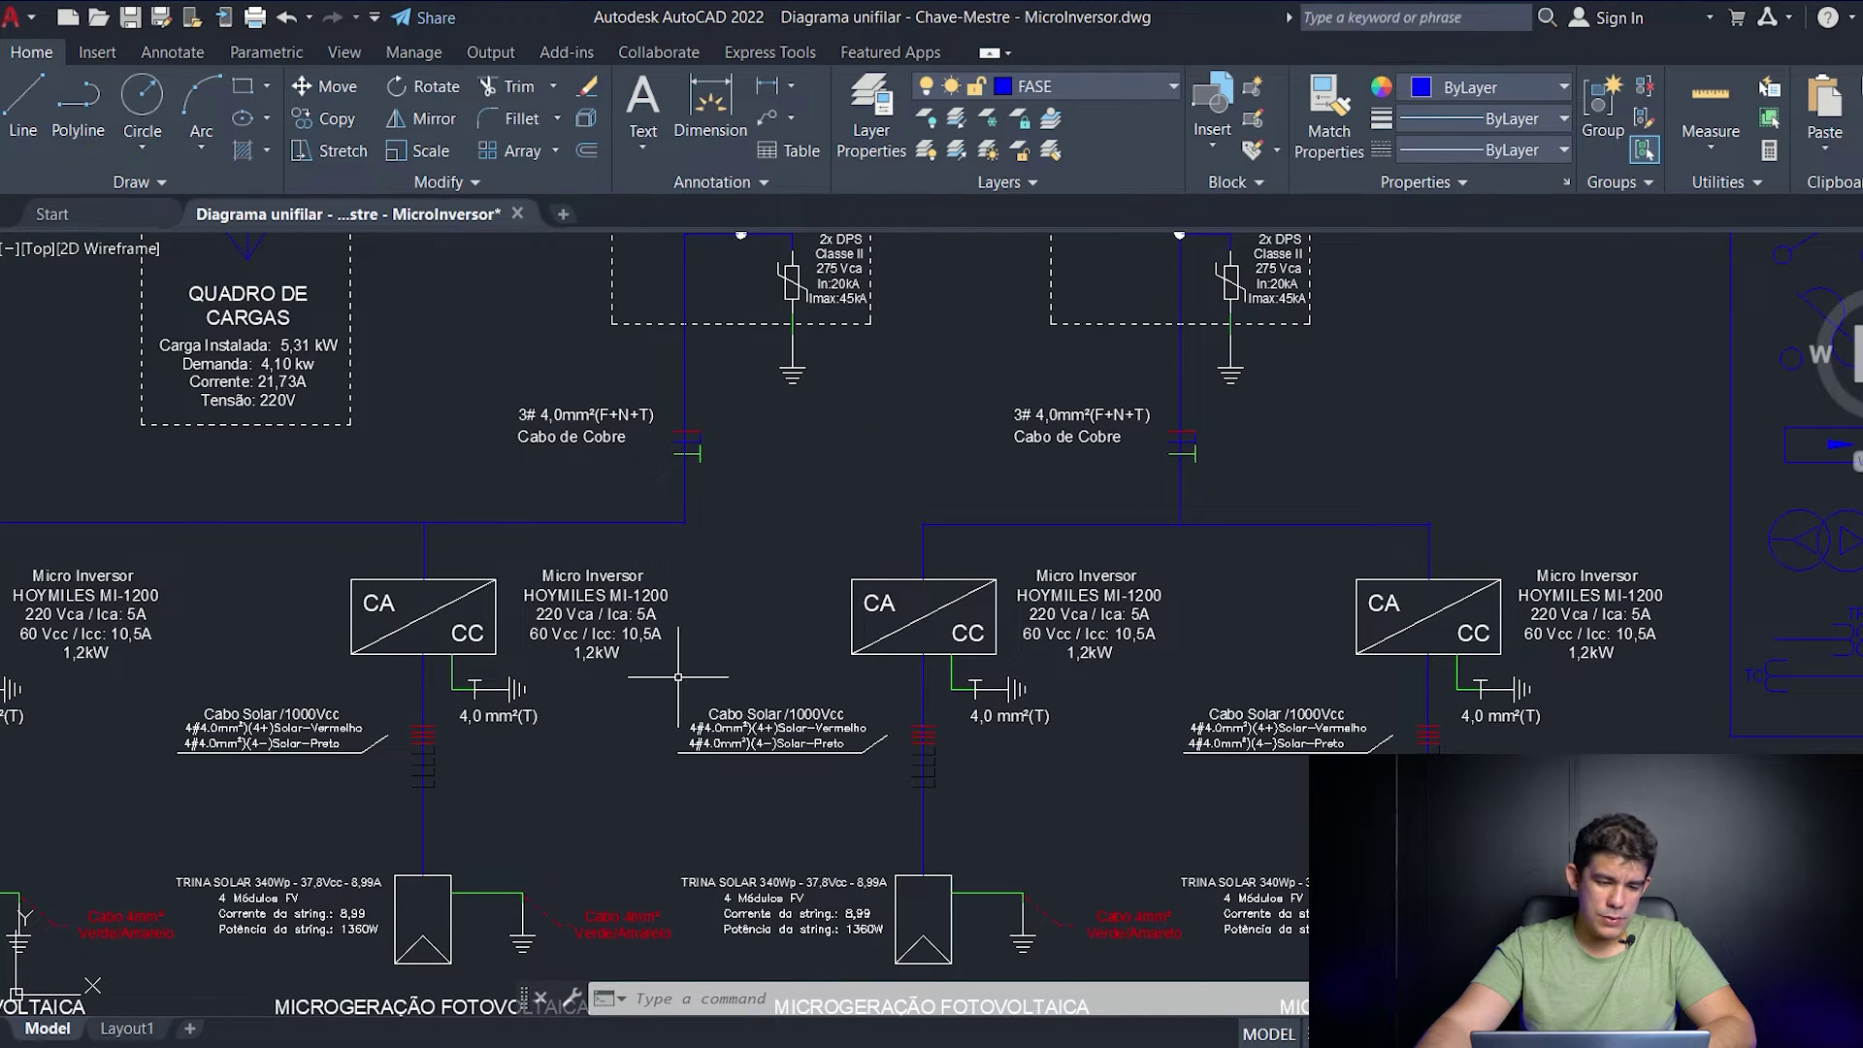
{"action": "scroll", "coordinate": [922, 744], "scroll_direction": "down", "scroll_amount": 4}
{"action": "middle_click_drag", "start_coordinate": [846, 766], "coordinate": [1019, 666]}
{"action": "scroll", "coordinate": [985, 676], "scroll_direction": "up", "scroll_amount": 2}
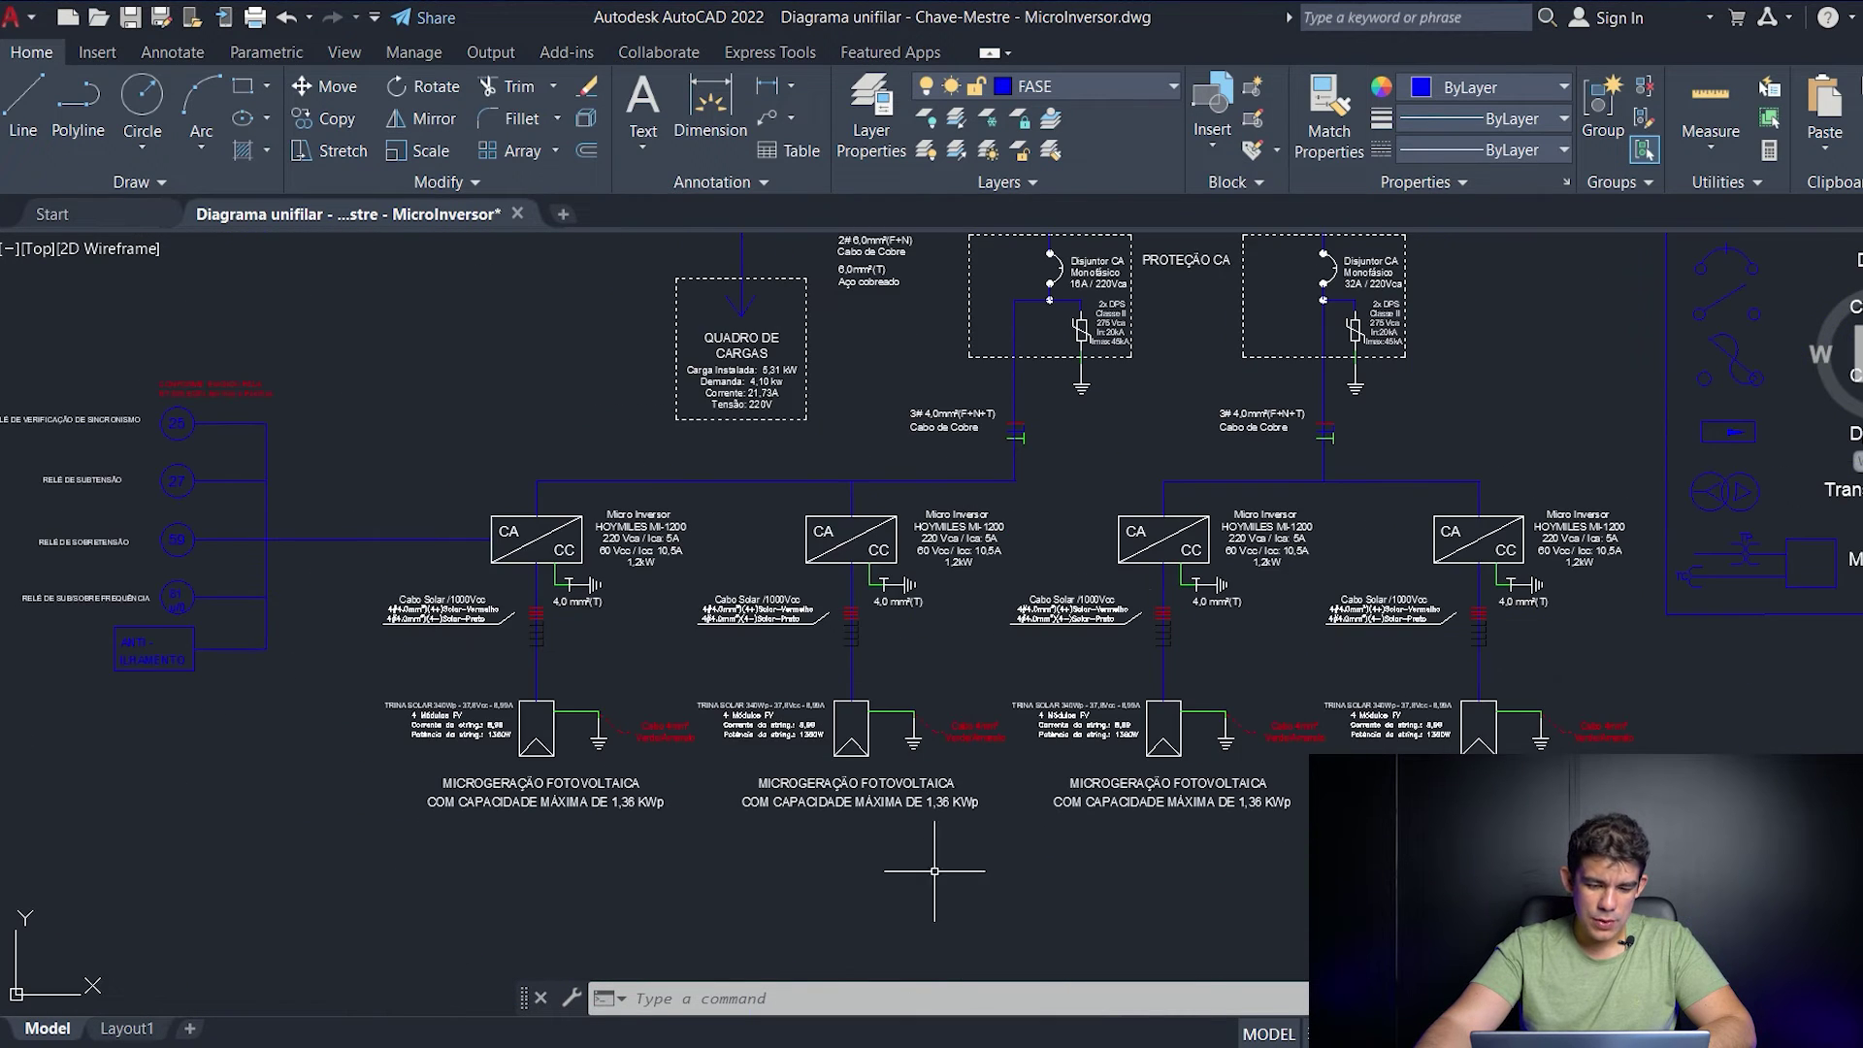
{"action": "left_click", "coordinate": [943, 897]}
{"action": "left_click", "coordinate": [366, 475]}
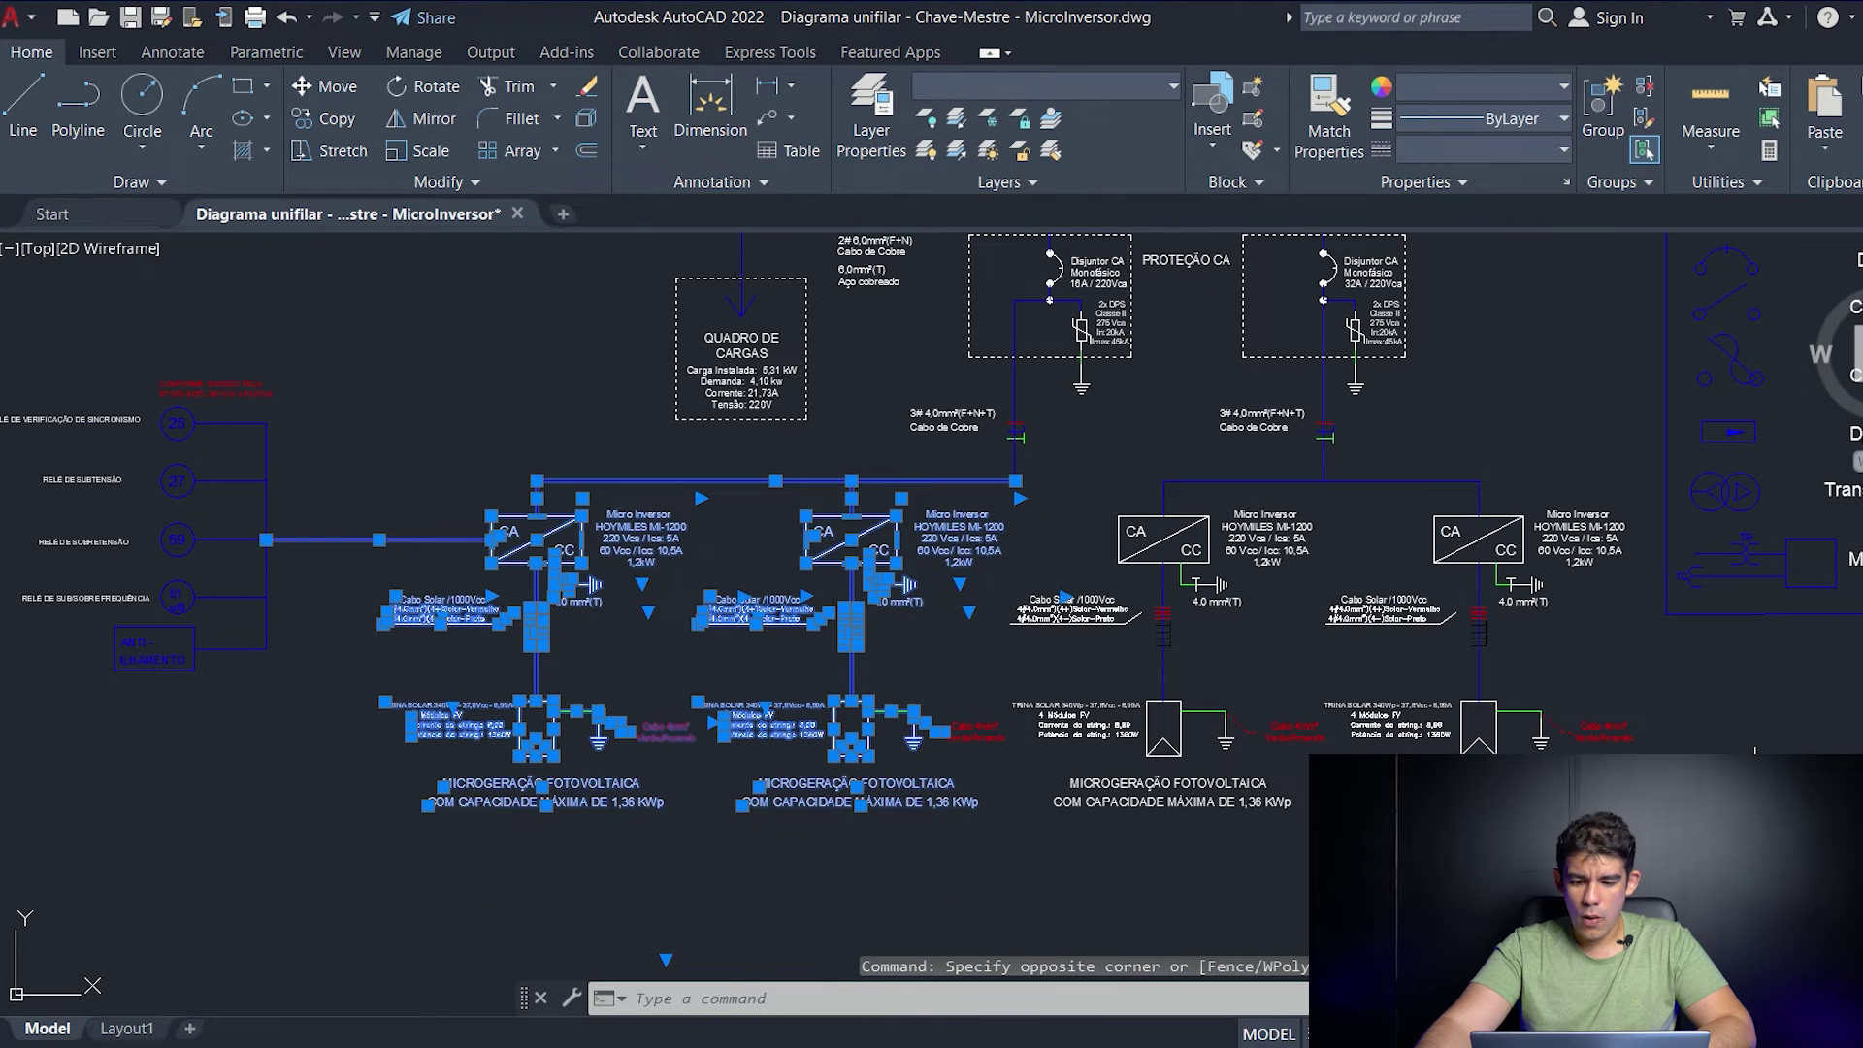
{"action": "key", "text": "Escape"}
- Set the breaker rating in the second PROTEÇÃO CA block to 16A / 220Vca
{"action": "middle_click_drag", "start_coordinate": [1346, 294], "coordinate": [1062, 537]}
{"action": "scroll", "coordinate": [1061, 536], "scroll_direction": "up", "scroll_amount": 4}
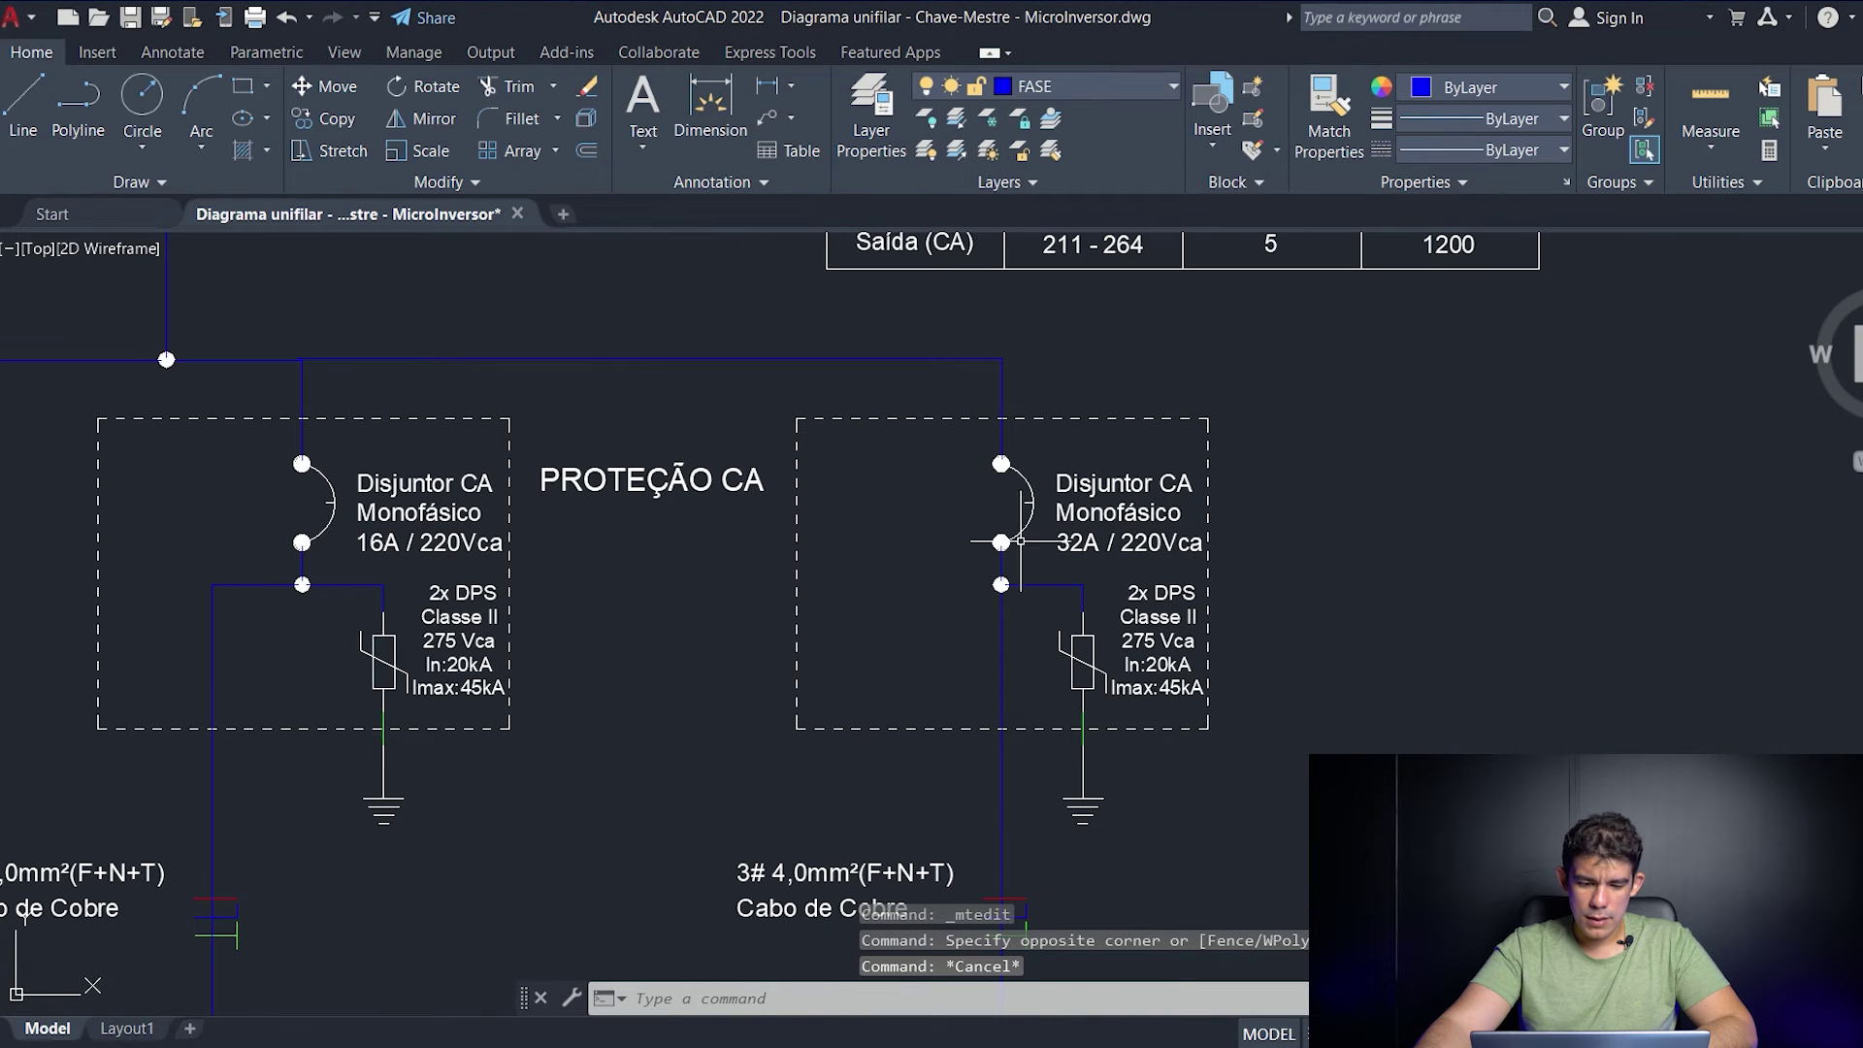
{"action": "double_click", "coordinate": [1072, 540]}
{"action": "key", "text": "BackSpace"}
{"action": "key", "text": "BackSpace"}
{"action": "type", "text": "16"}
{"action": "key", "text": "ctrl+Return"}
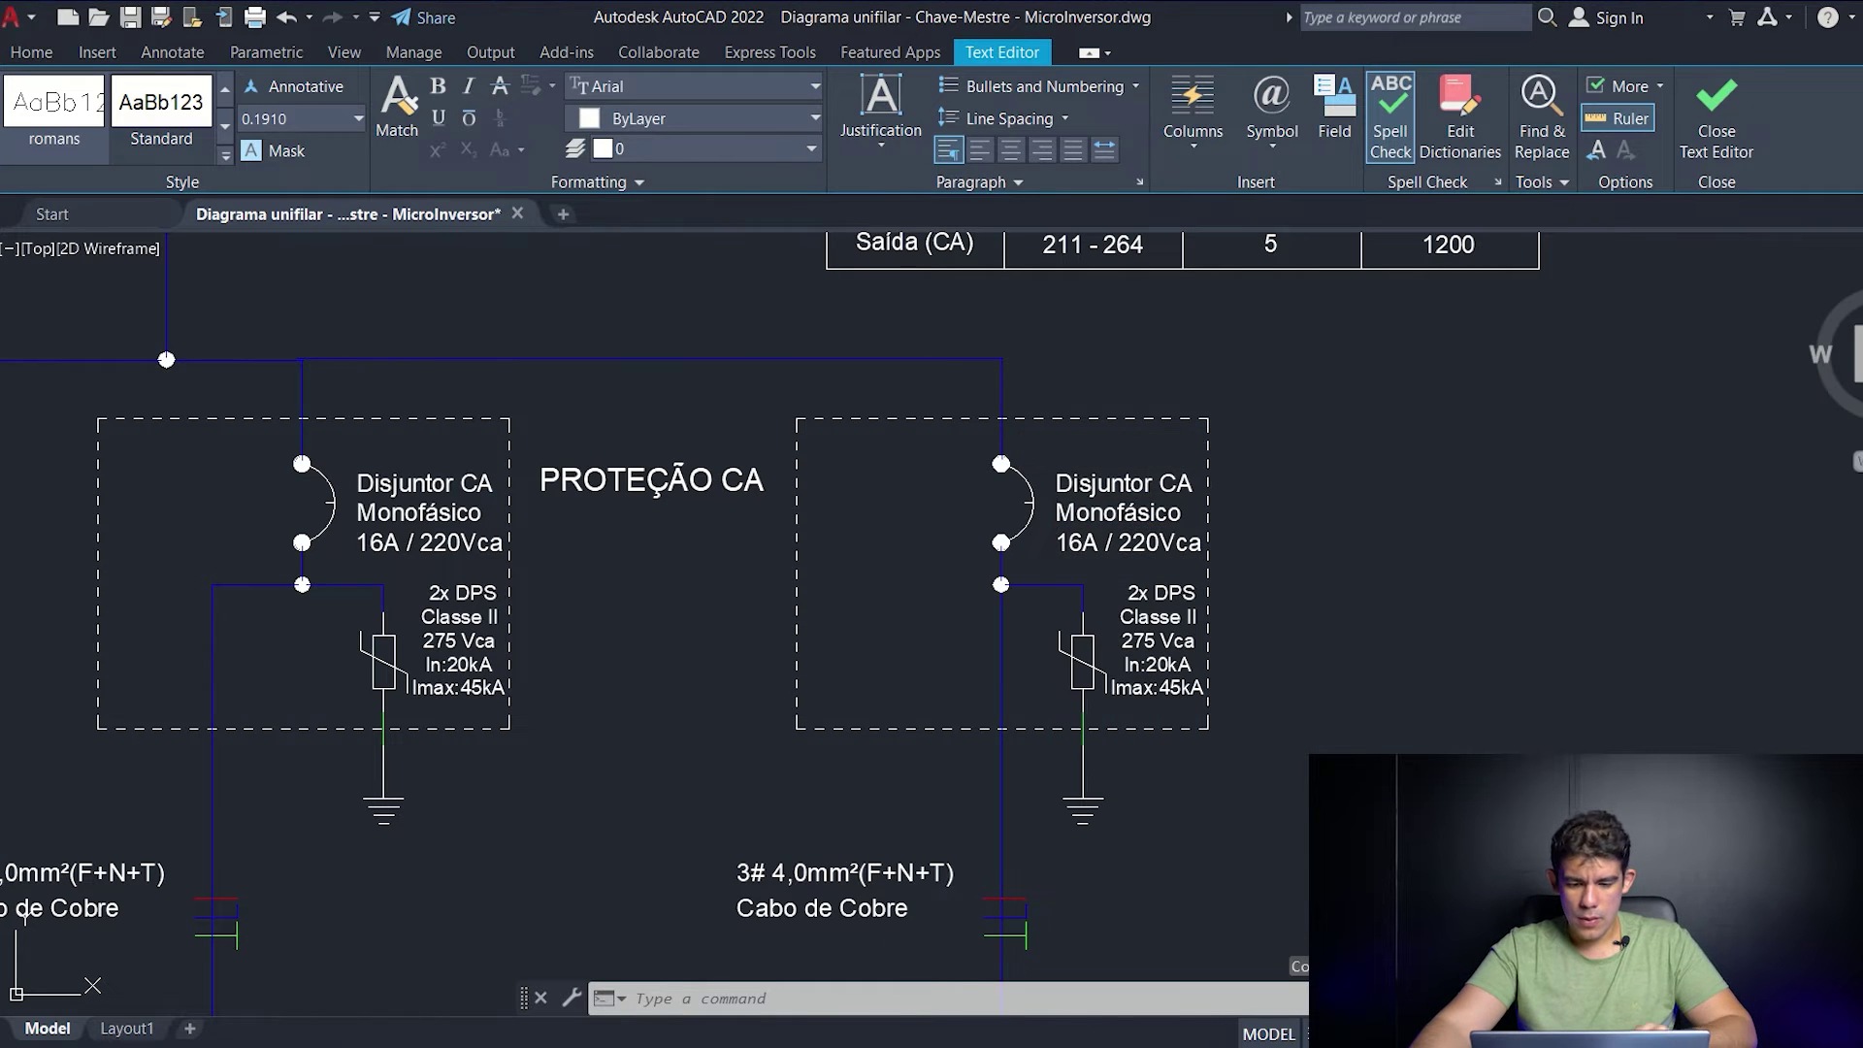
- Erase the second AC branch with its protection block, copper cable label and the fourth microinverter
{"action": "scroll", "coordinate": [1150, 637], "scroll_direction": "down", "scroll_amount": 2}
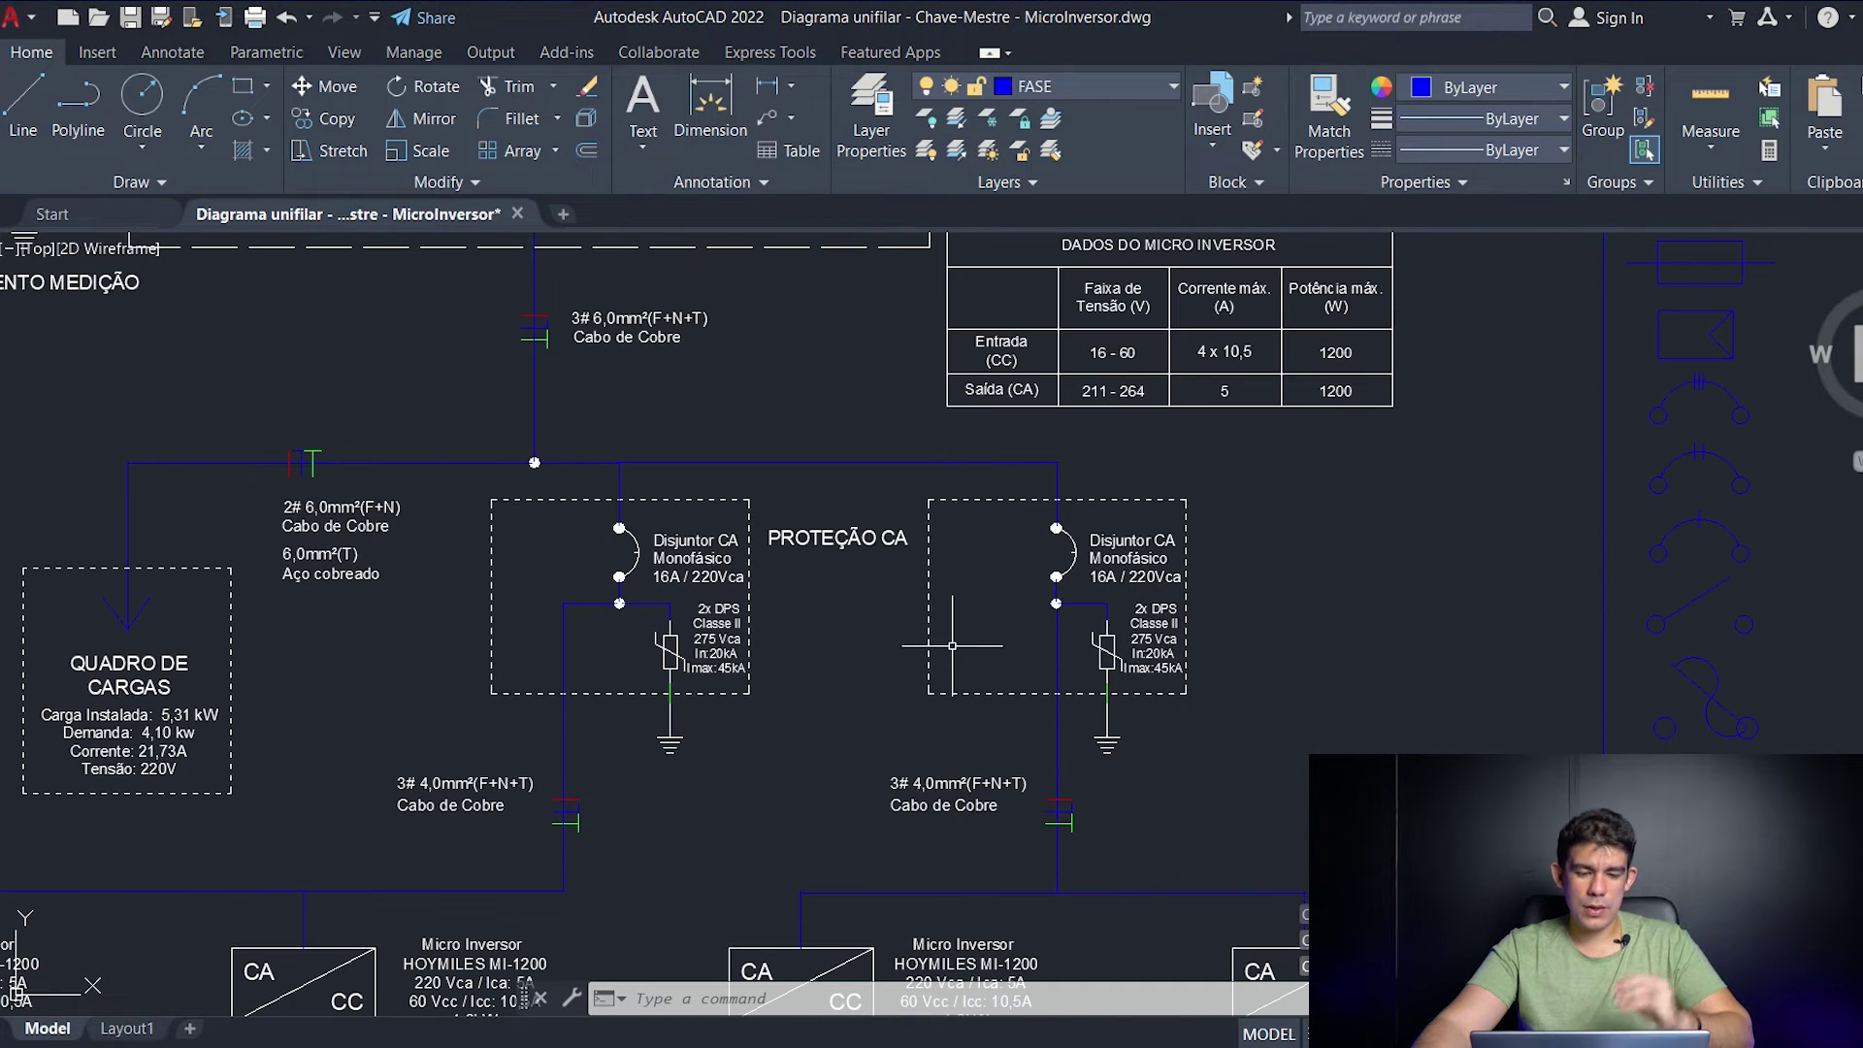
{"action": "scroll", "coordinate": [1019, 670], "scroll_direction": "down", "scroll_amount": 2}
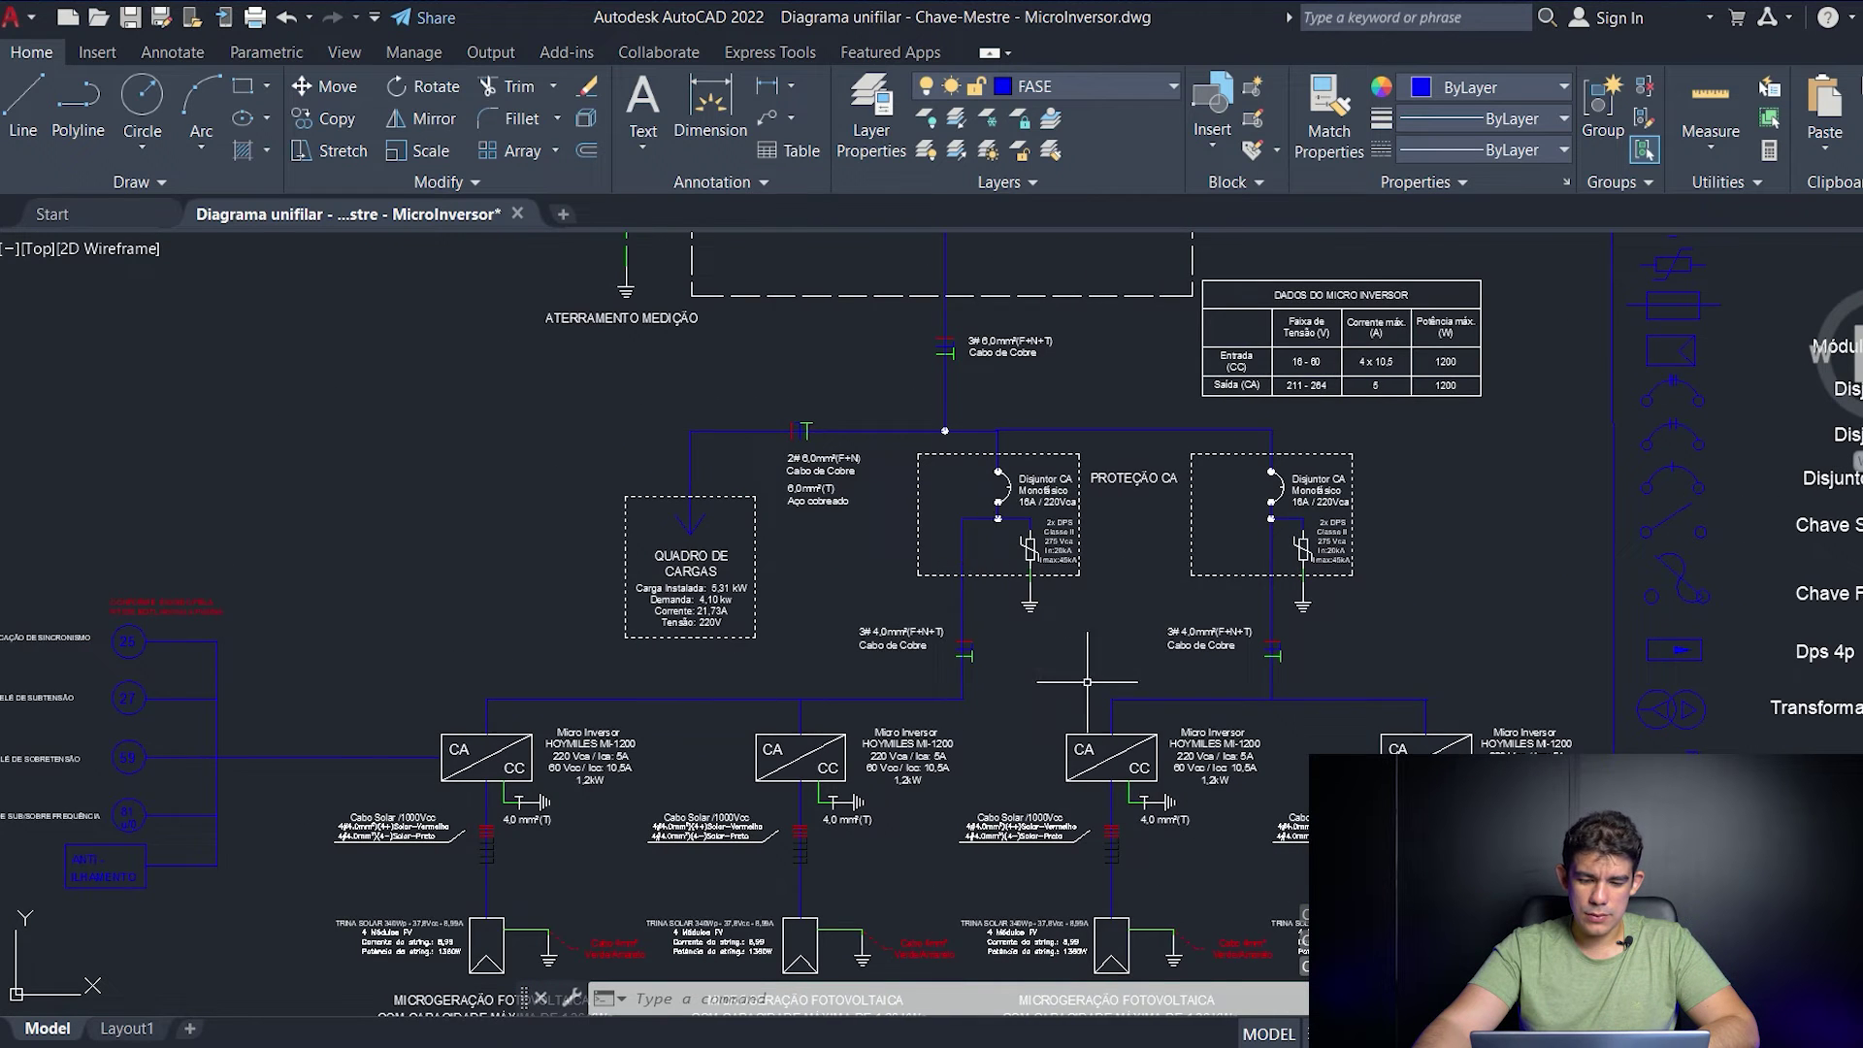
{"action": "scroll", "coordinate": [1086, 682], "scroll_direction": "down", "scroll_amount": 3}
{"action": "scroll", "coordinate": [1108, 629], "scroll_direction": "up", "scroll_amount": 3}
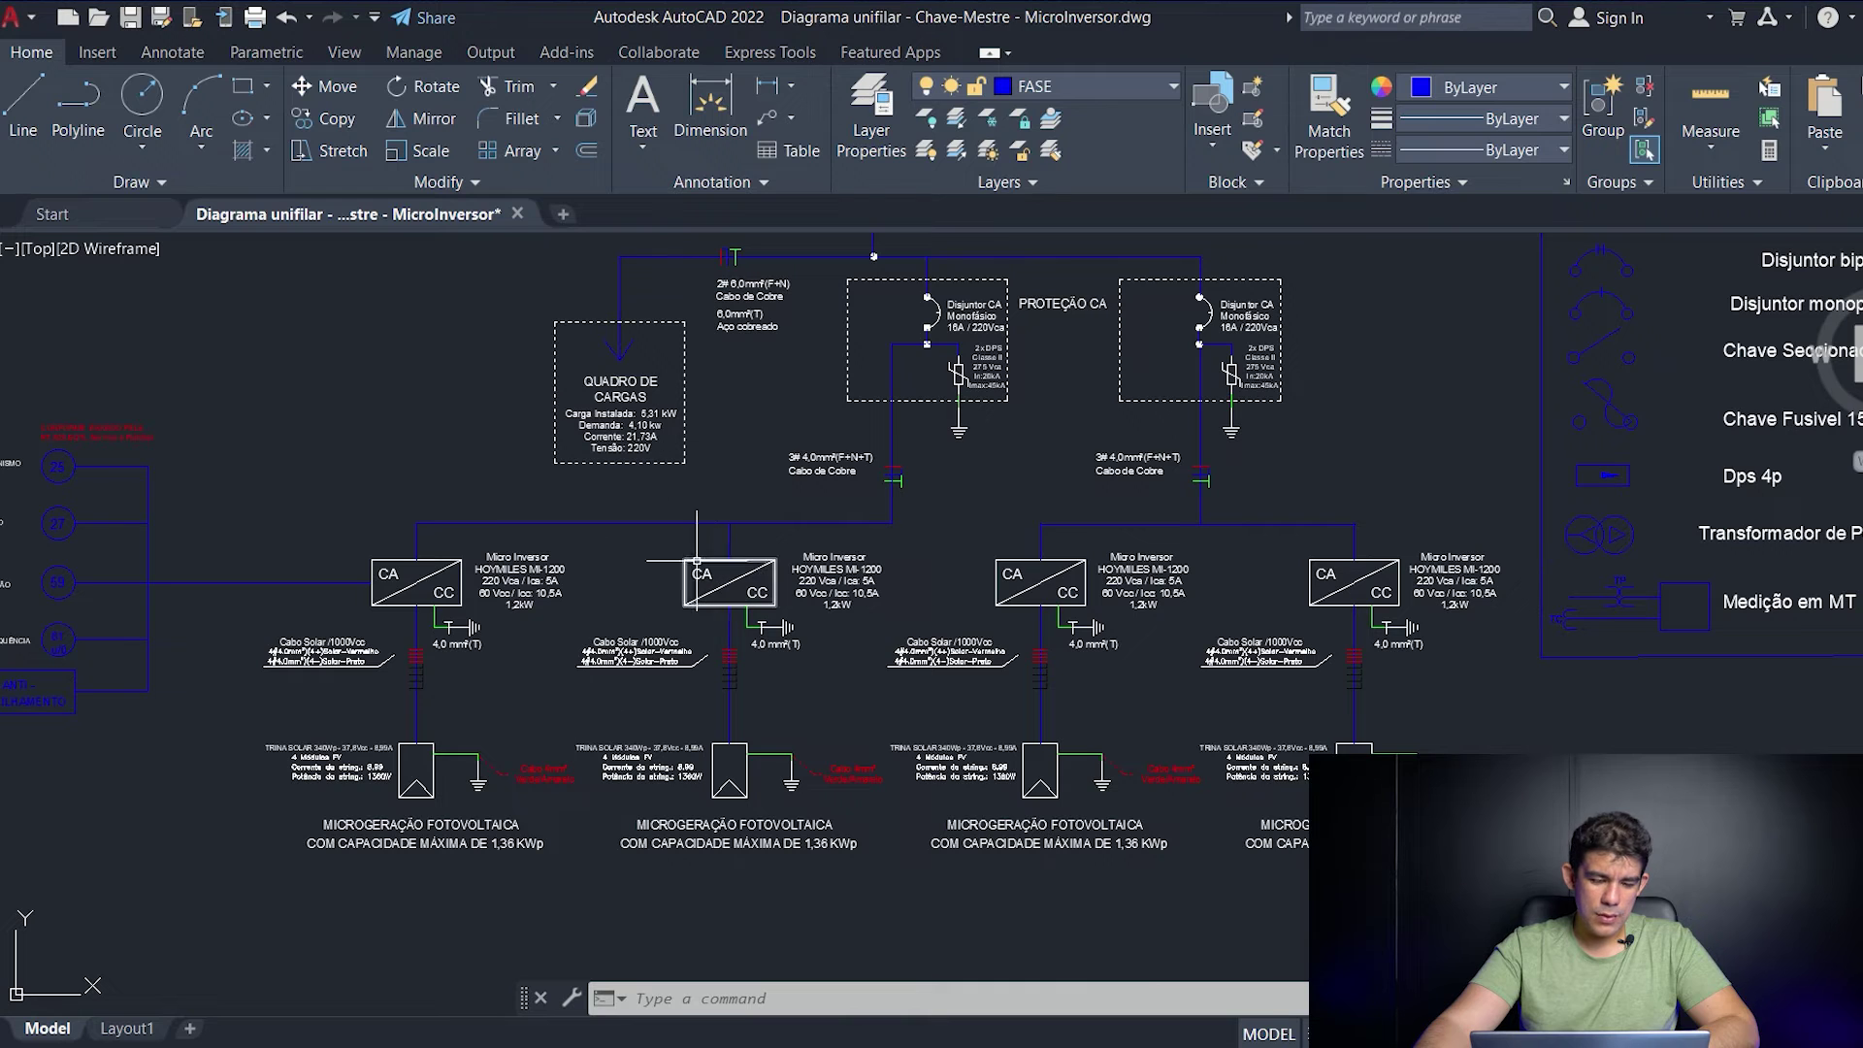
{"action": "left_click", "coordinate": [1476, 255]}
{"action": "left_click", "coordinate": [1143, 798]}
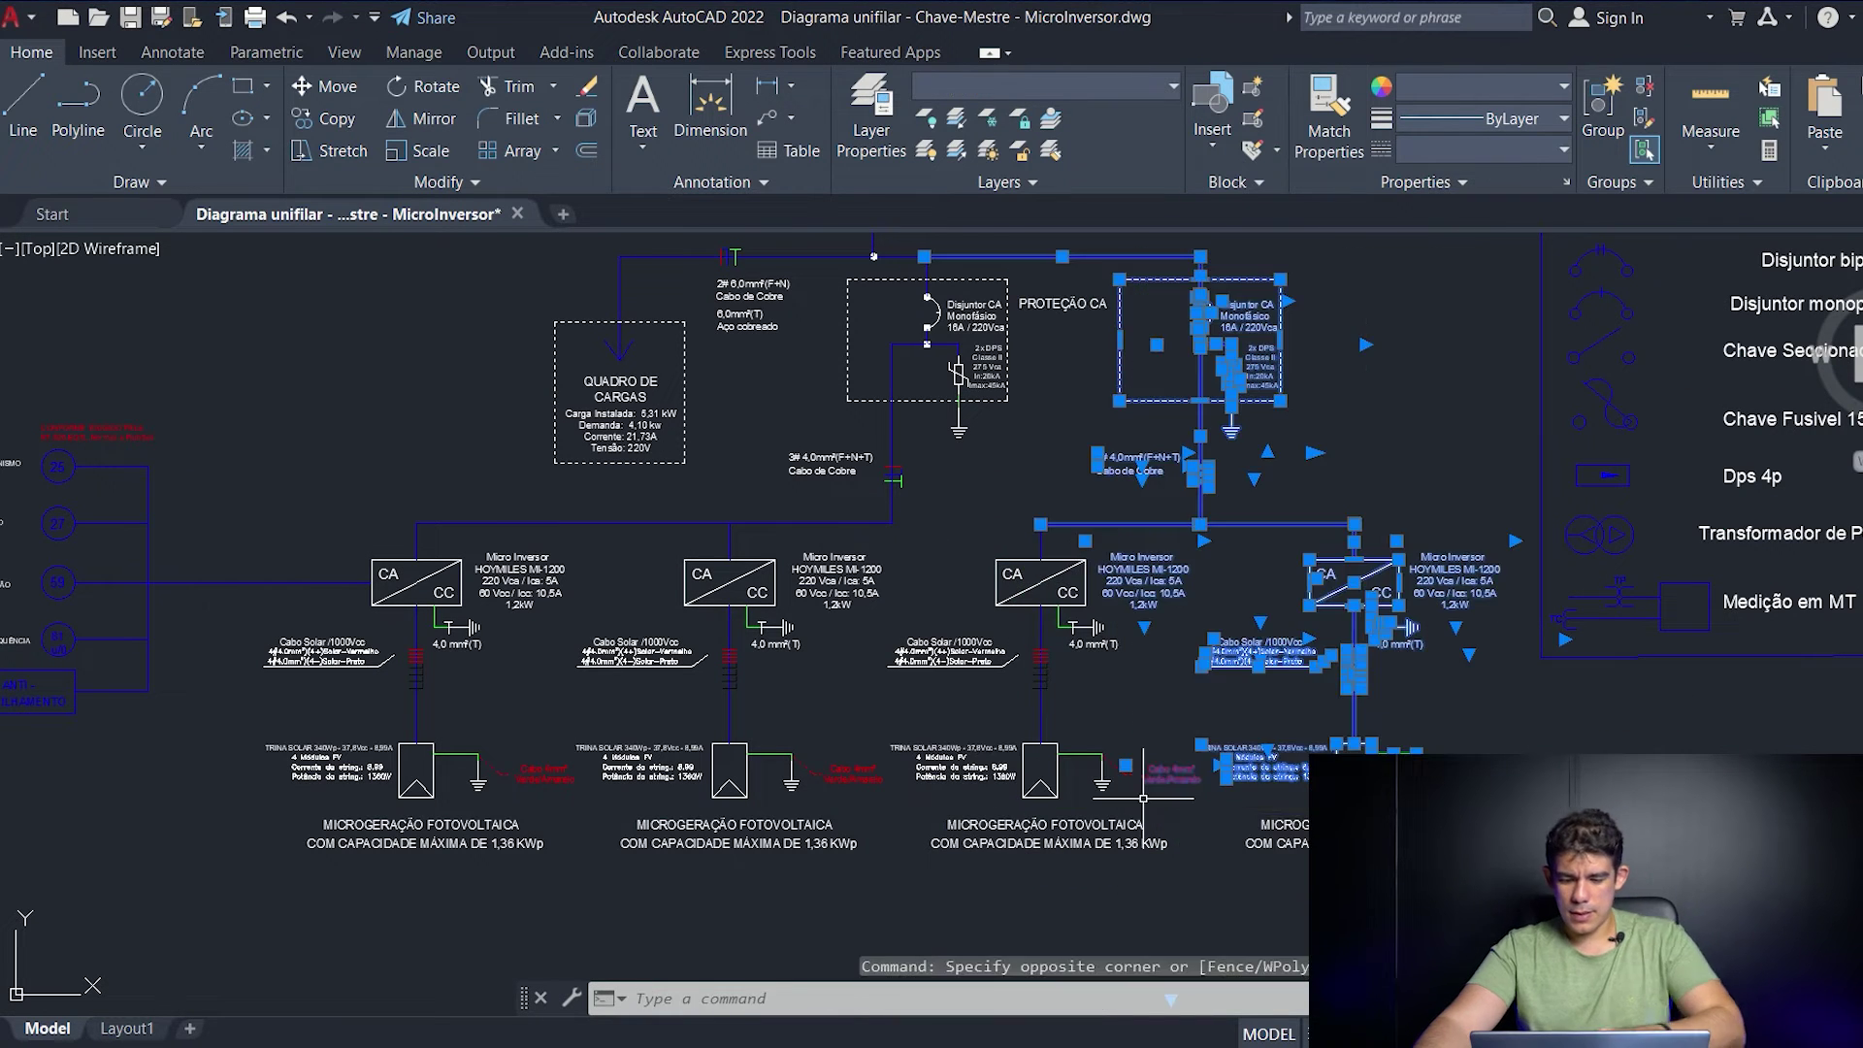
{"action": "key", "text": "Delete"}
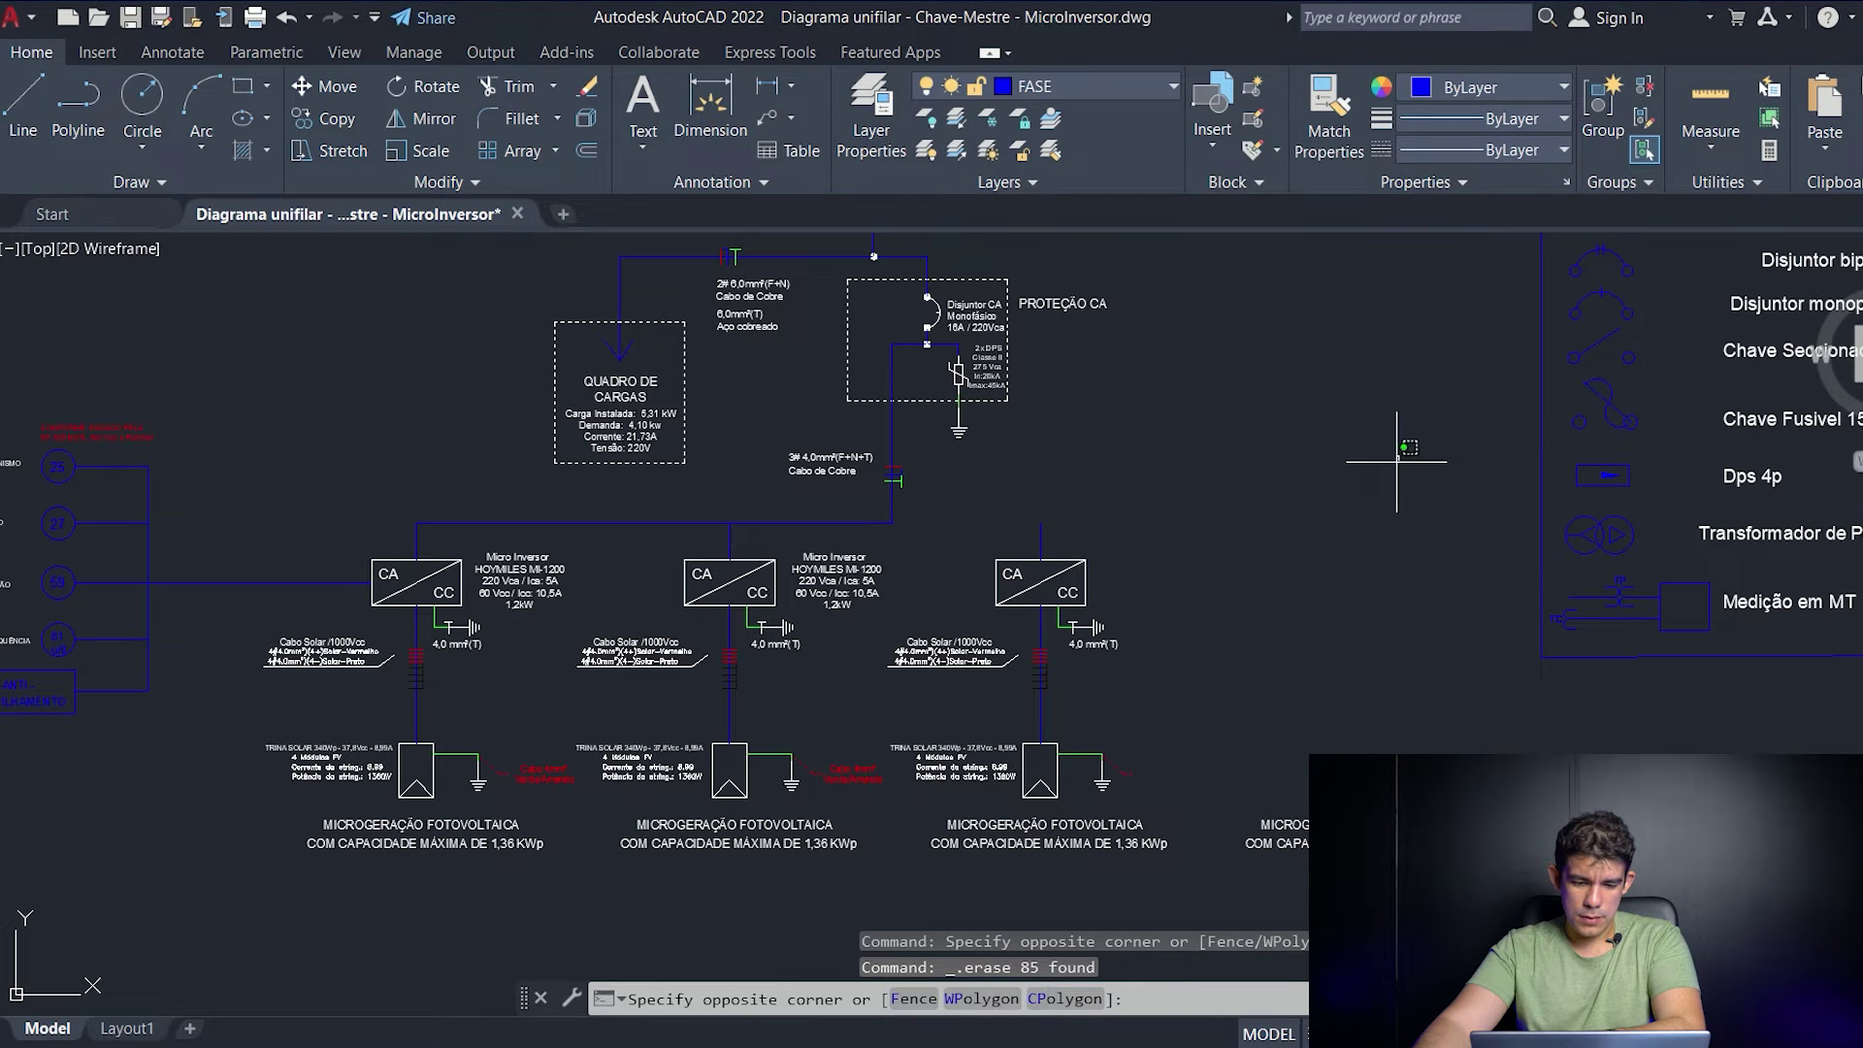
- Erase the third microinverter with its modules and the leftover captions, keeping only the two-inverter branch
{"action": "left_click", "coordinate": [1398, 455]}
{"action": "left_click", "coordinate": [949, 886]}
{"action": "key", "text": "Delete"}
{"action": "scroll", "coordinate": [1077, 767], "scroll_direction": "down", "scroll_amount": 4}
{"action": "scroll", "coordinate": [1087, 767], "scroll_direction": "up", "scroll_amount": 4}
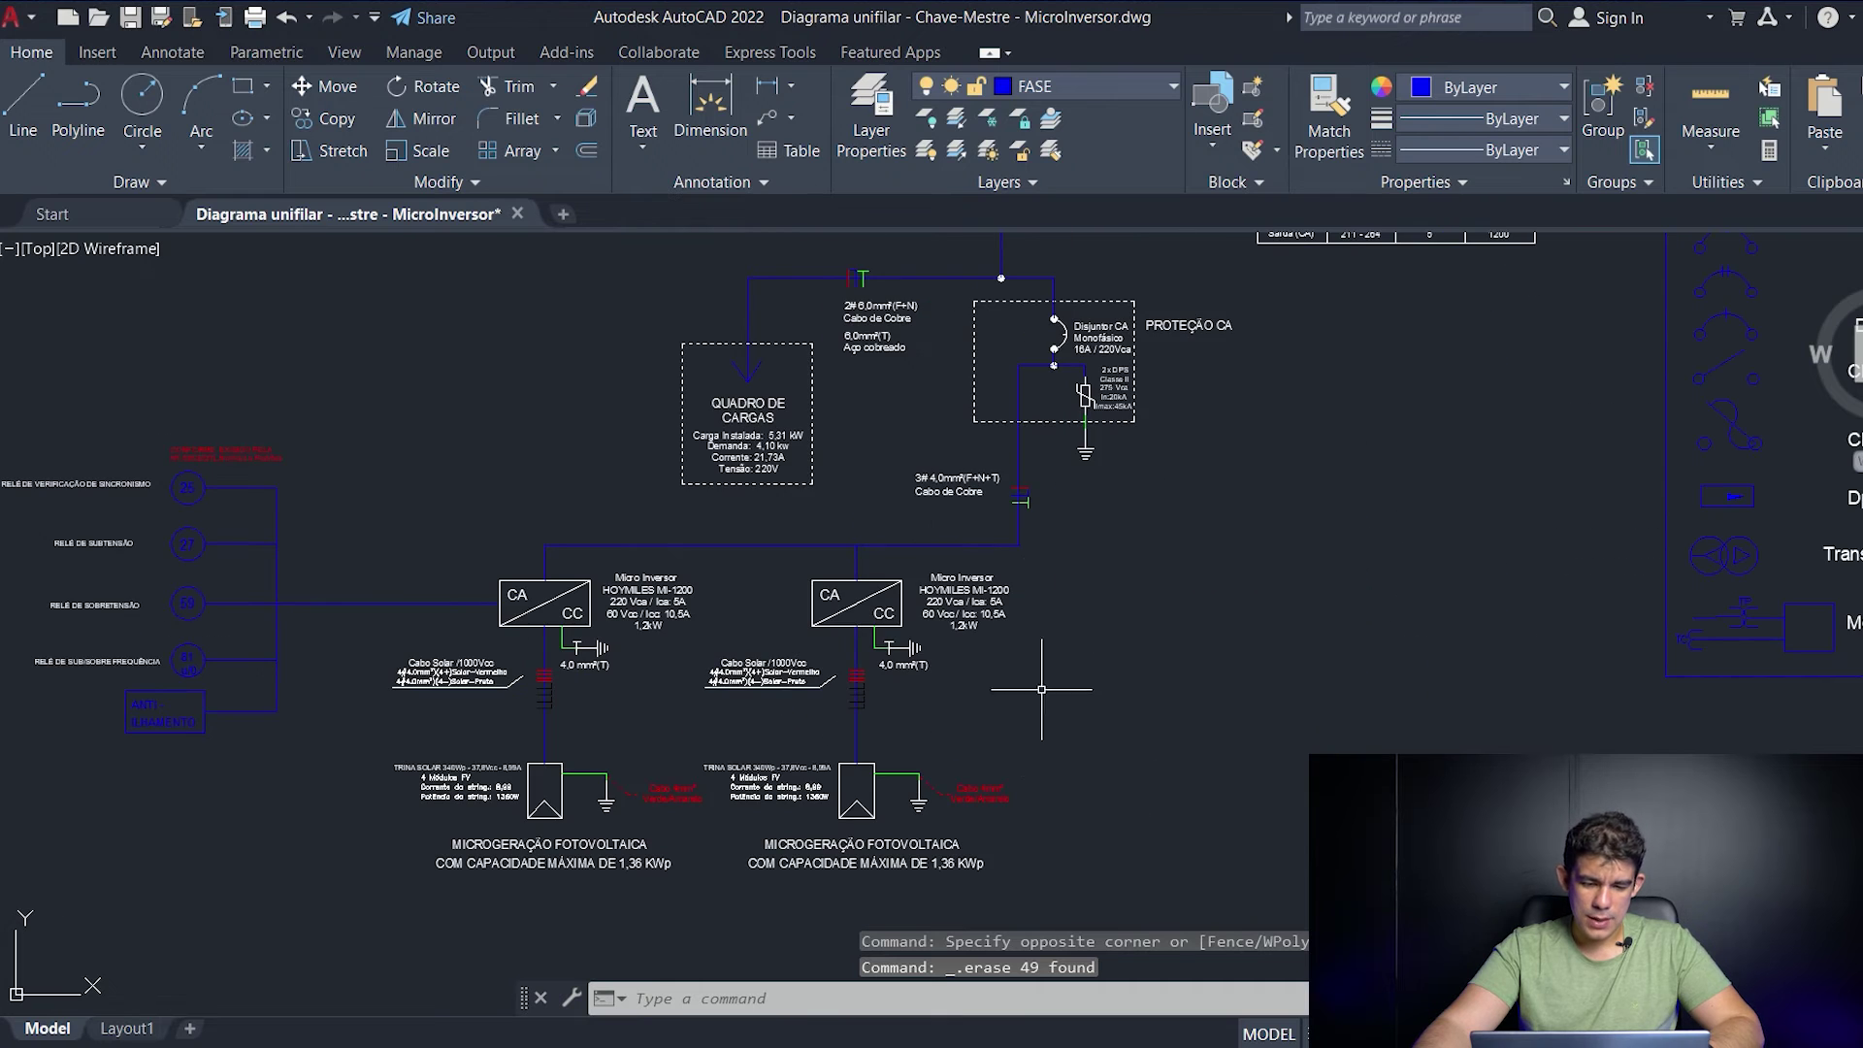
- Undo both erasures to restore the second AC branch with the third and fourth microinverters
{"action": "key", "text": "ctrl+z"}
{"action": "key", "text": "ctrl+z"}
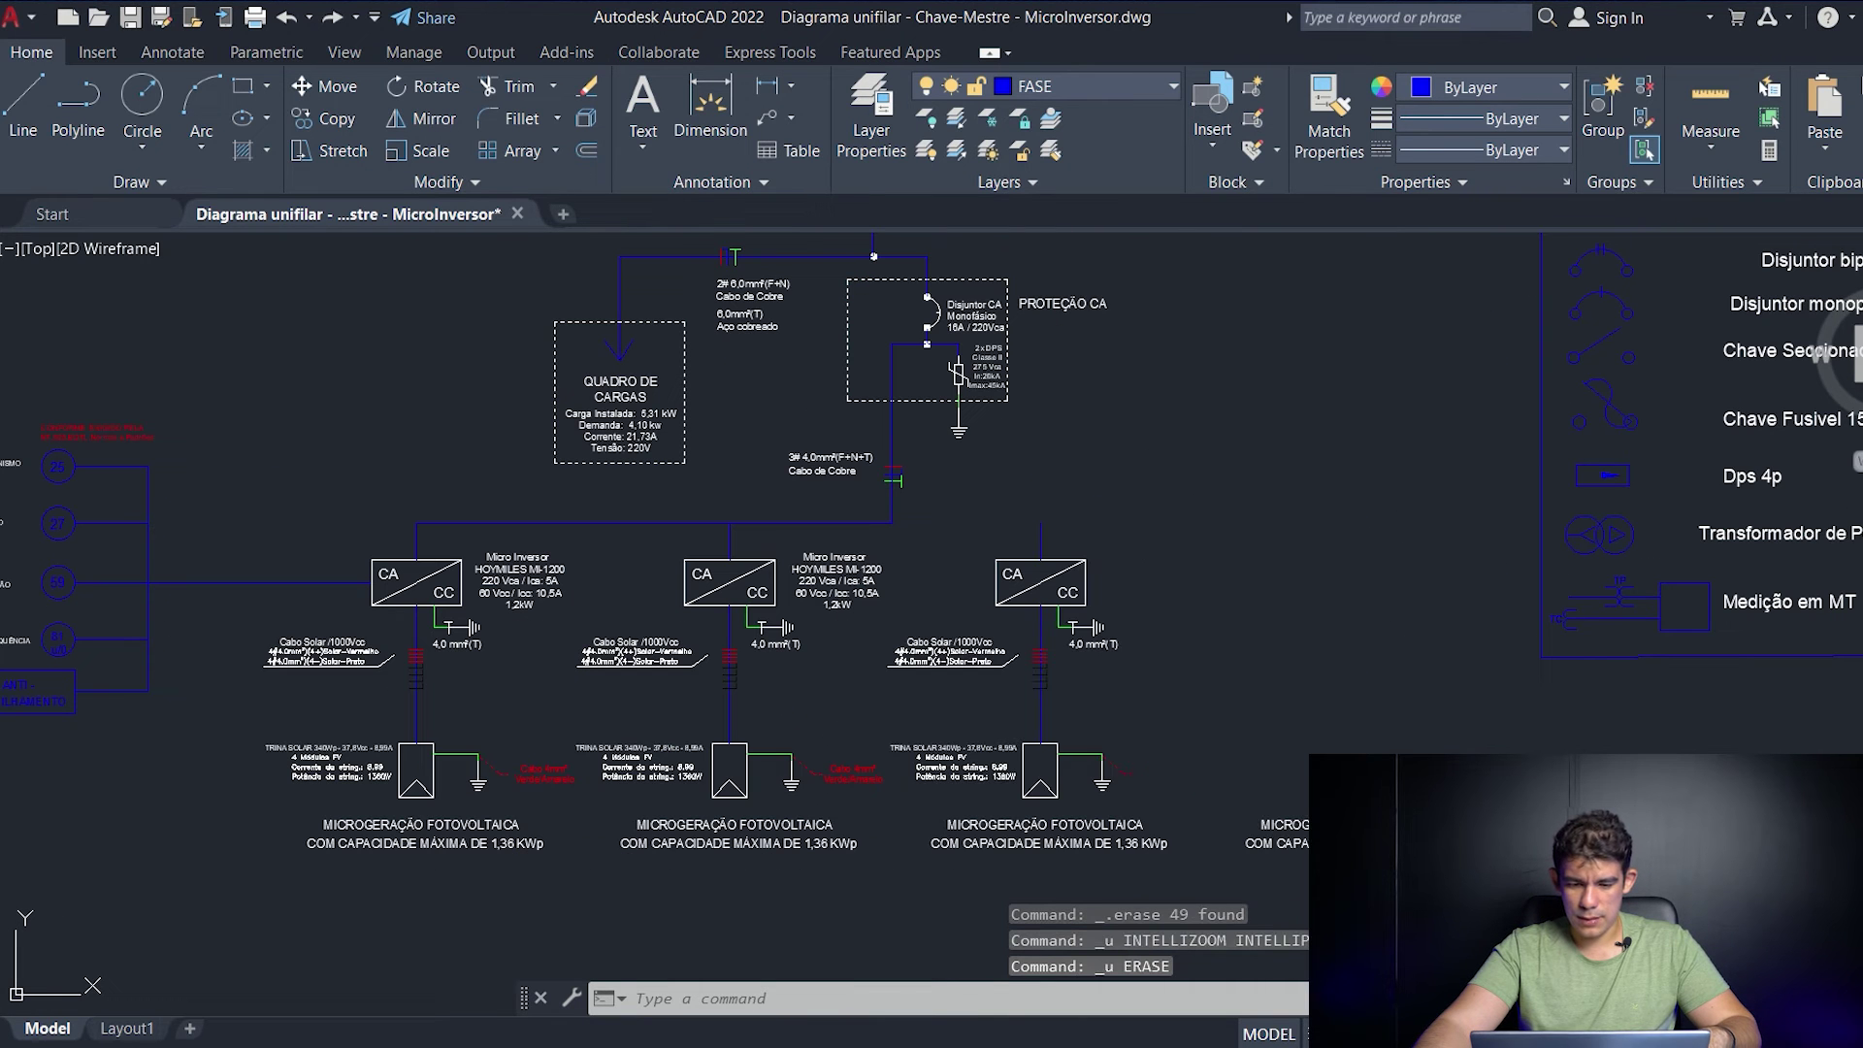
{"action": "key", "text": "ctrl+z"}
- Examine both AC branches of the four-microinverter diagram, from the inverters up to their PROTEÇÃO CA blocks
{"action": "middle_click_drag", "start_coordinate": [912, 421], "coordinate": [1169, 679]}
{"action": "scroll", "coordinate": [928, 693], "scroll_direction": "up", "scroll_amount": 2}
{"action": "scroll", "coordinate": [1017, 611], "scroll_direction": "down", "scroll_amount": 4}
{"action": "mouse_move", "coordinate": [765, 482]}
{"action": "middle_mouse_down"}
{"action": "mouse_move", "coordinate": [760, 618]}
{"action": "mouse_move", "coordinate": [760, 327]}
{"action": "middle_mouse_up"}
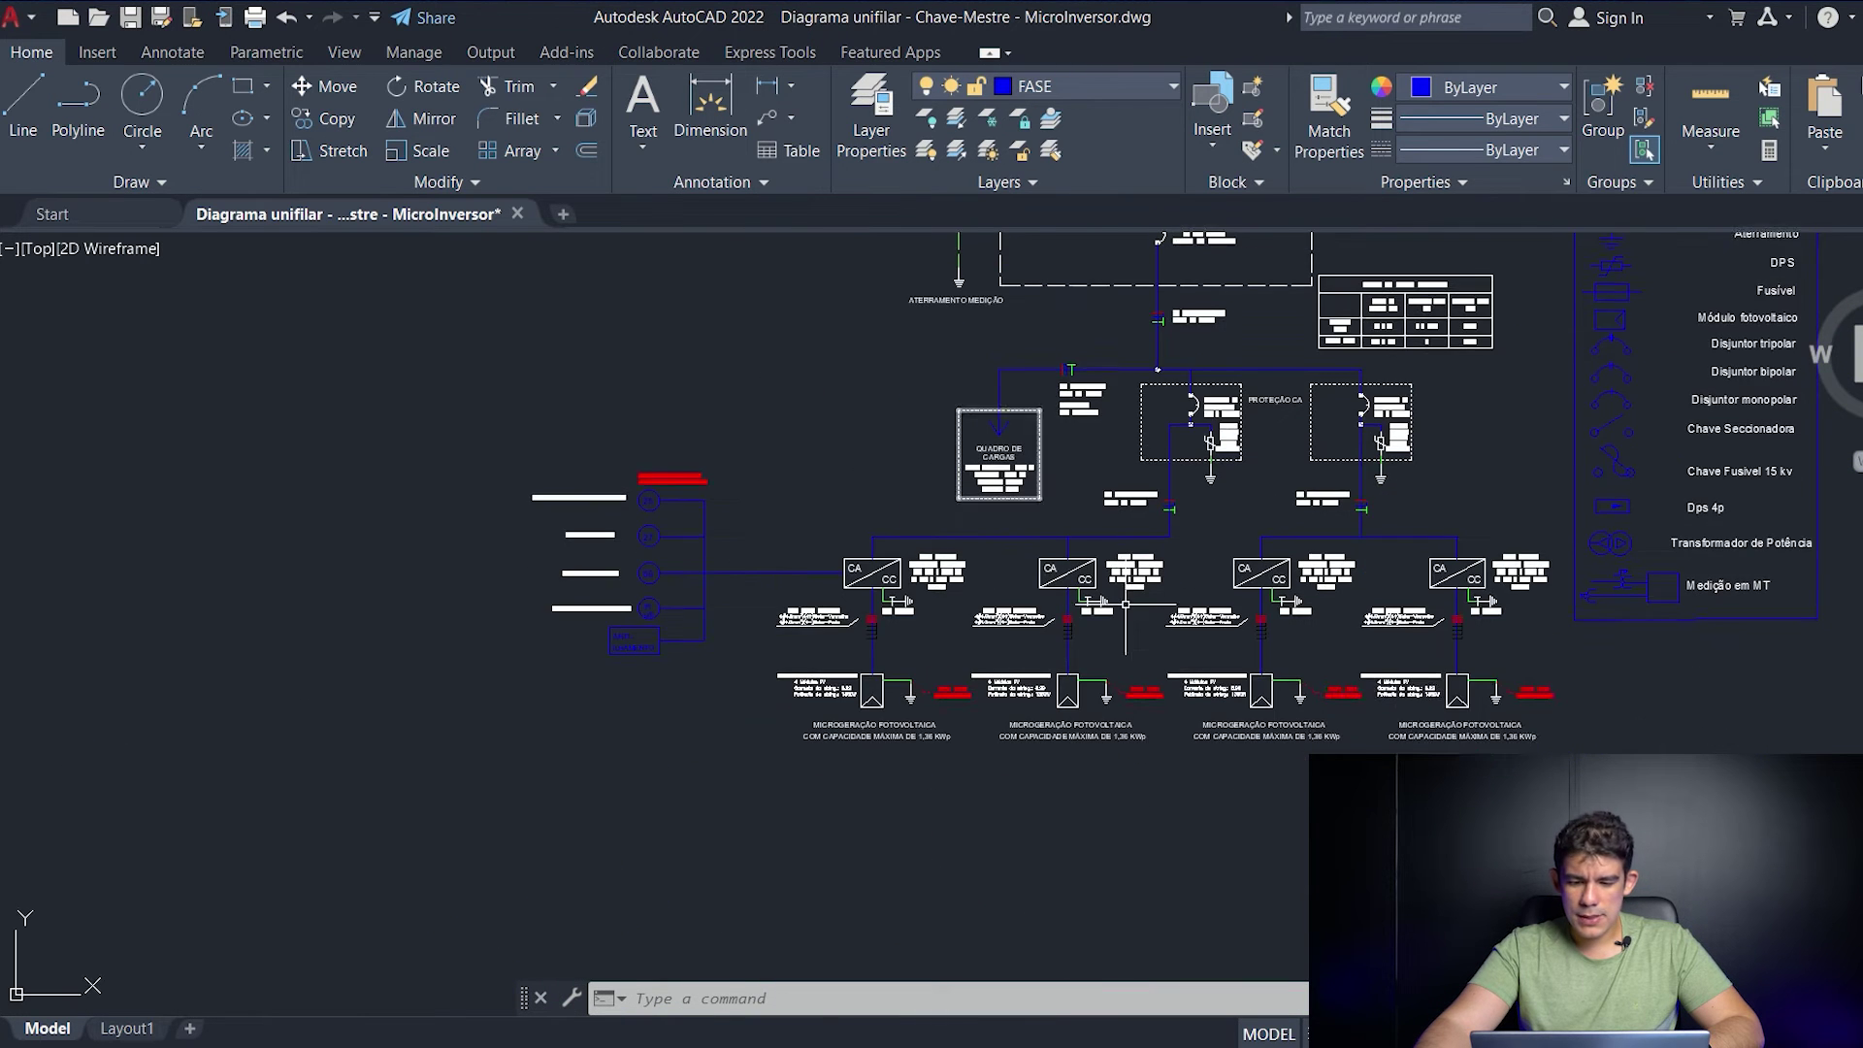
{"action": "scroll", "coordinate": [1420, 687], "scroll_direction": "up", "scroll_amount": 2}
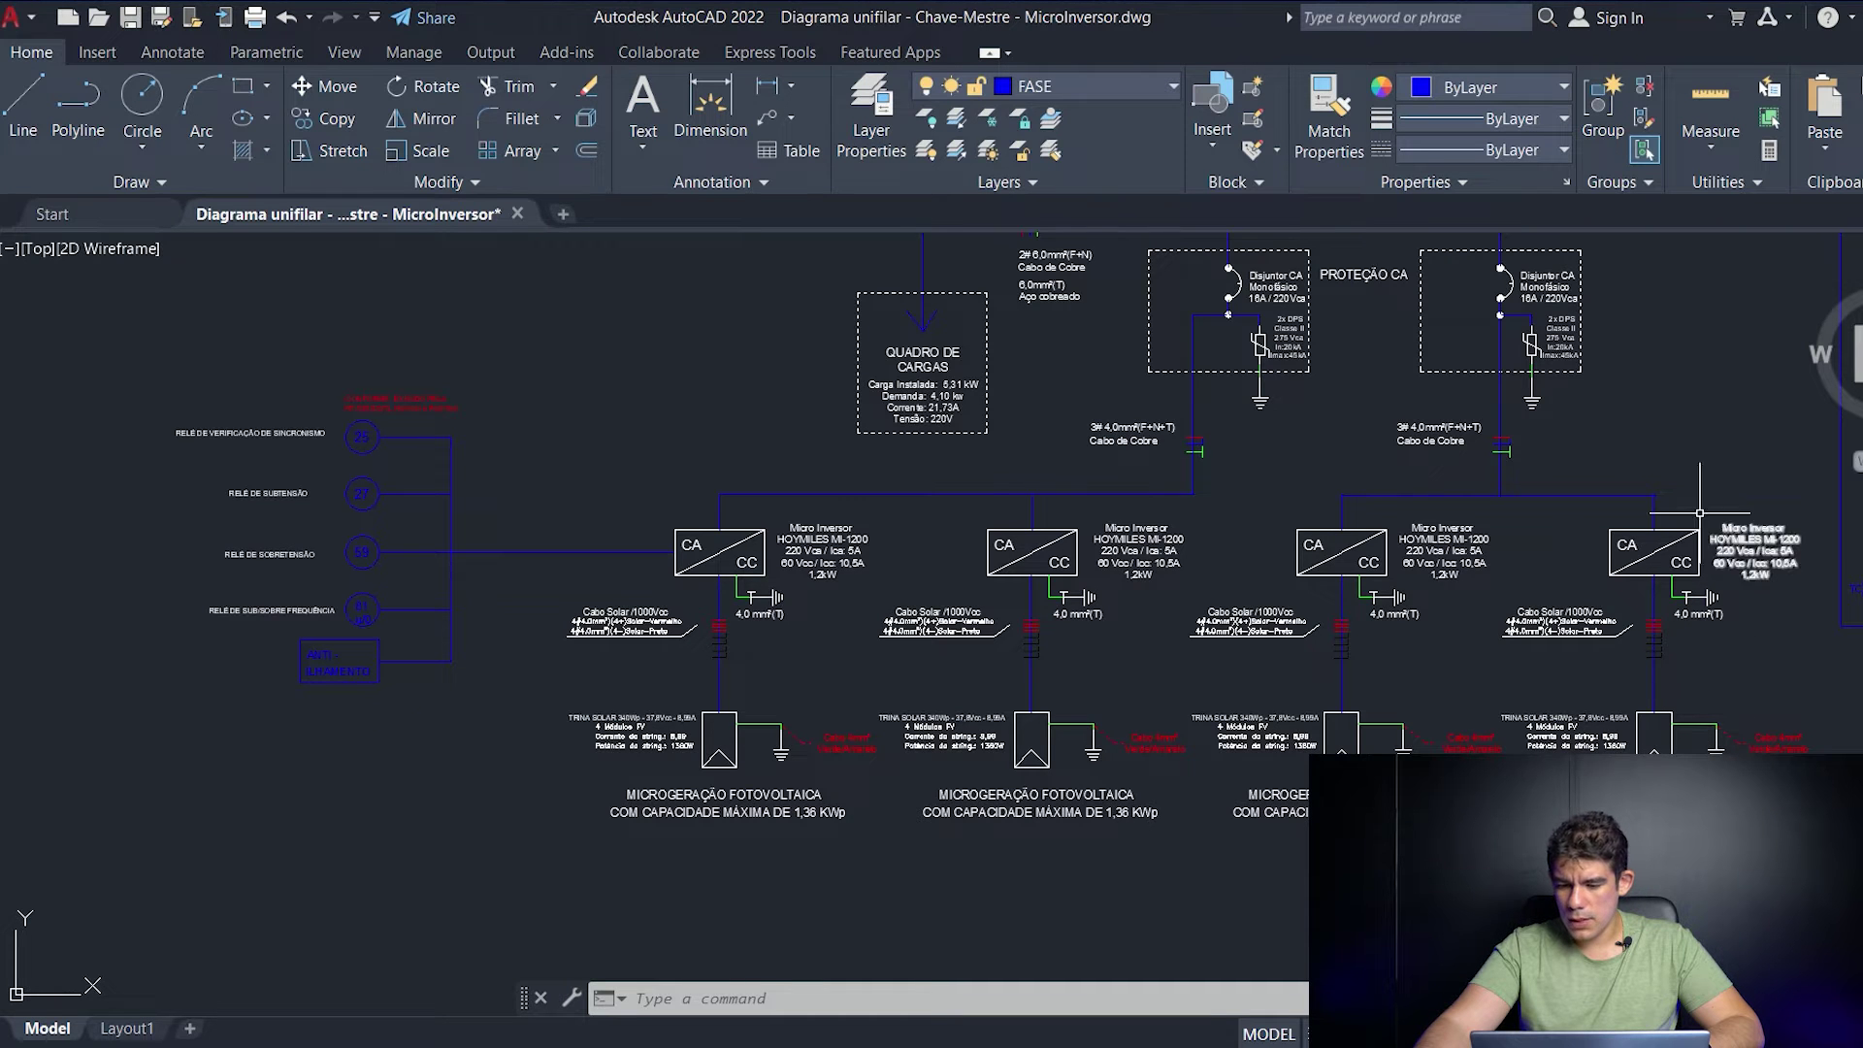
{"action": "middle_click_drag", "start_coordinate": [1484, 699], "coordinate": [1346, 969]}
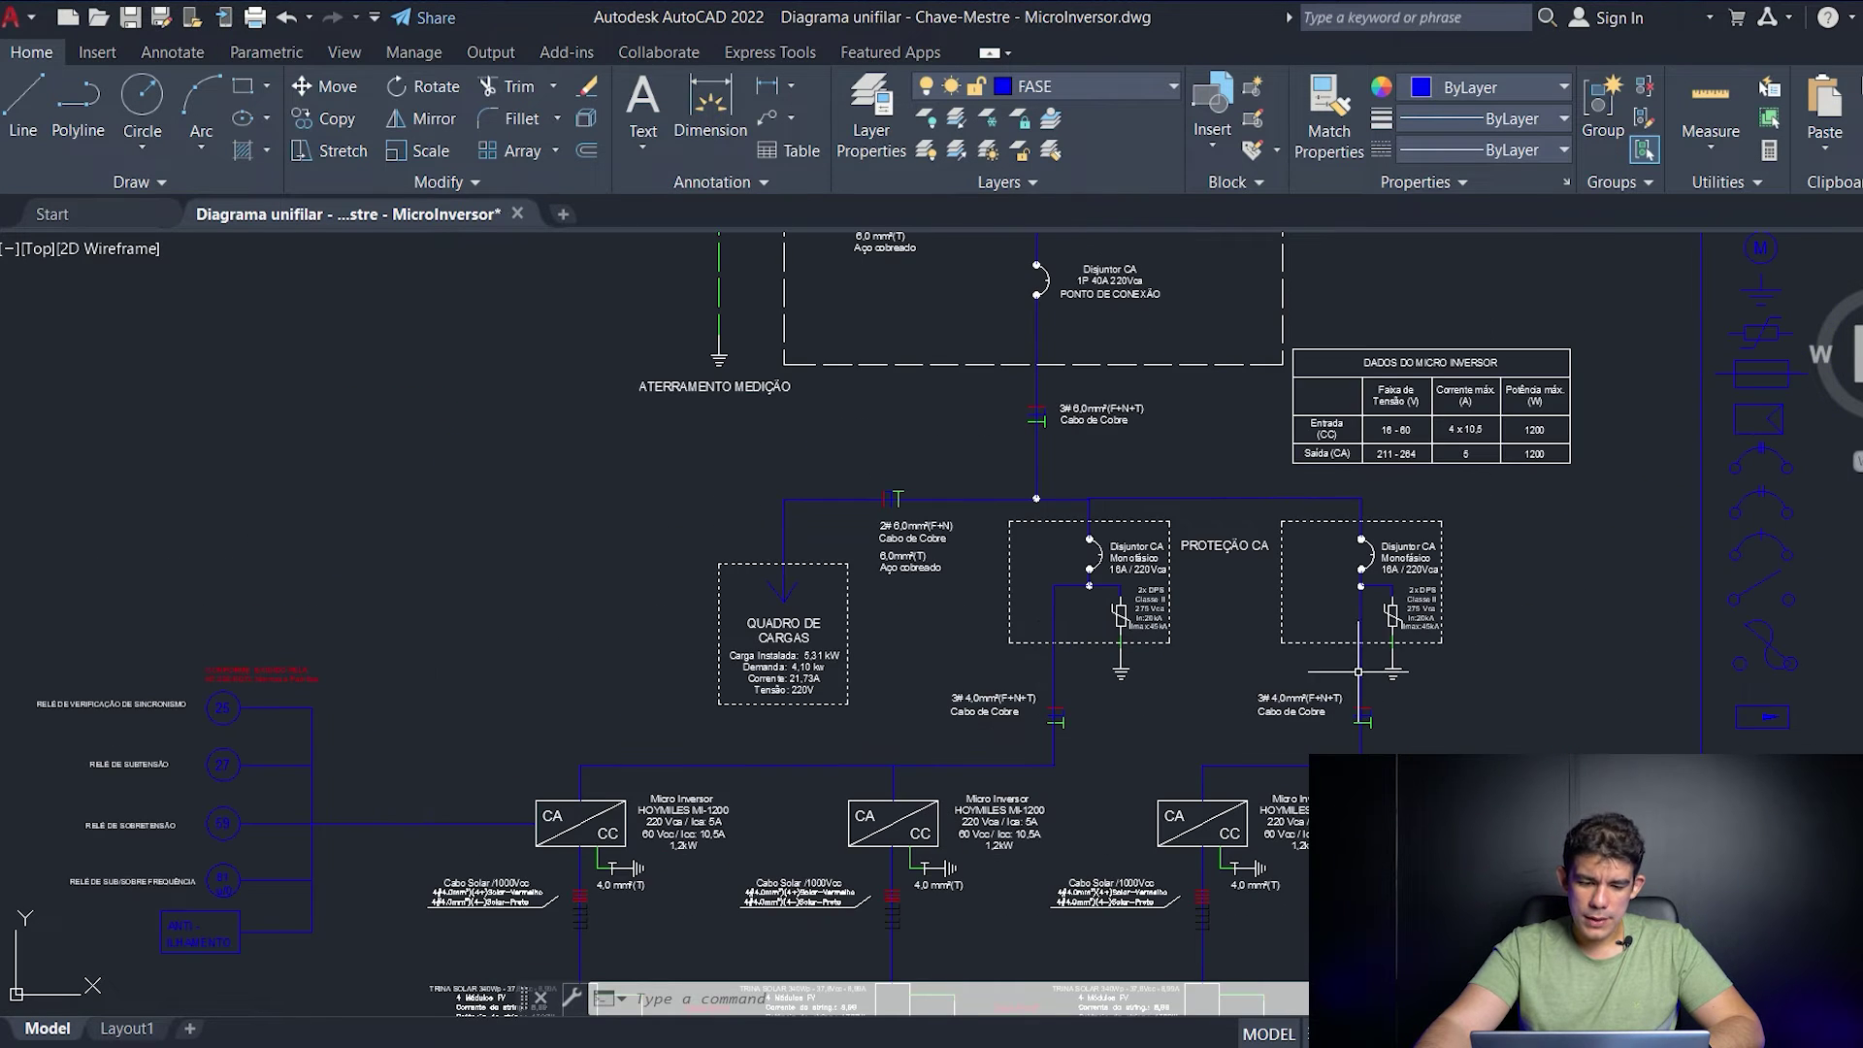
{"action": "scroll", "coordinate": [1229, 591], "scroll_direction": "down", "scroll_amount": 2}
- Review the four-microinverter diagram's service entrance, connection-point breaker, main cables and load panel feed
{"action": "middle_click_drag", "start_coordinate": [1229, 591], "coordinate": [1364, 764]}
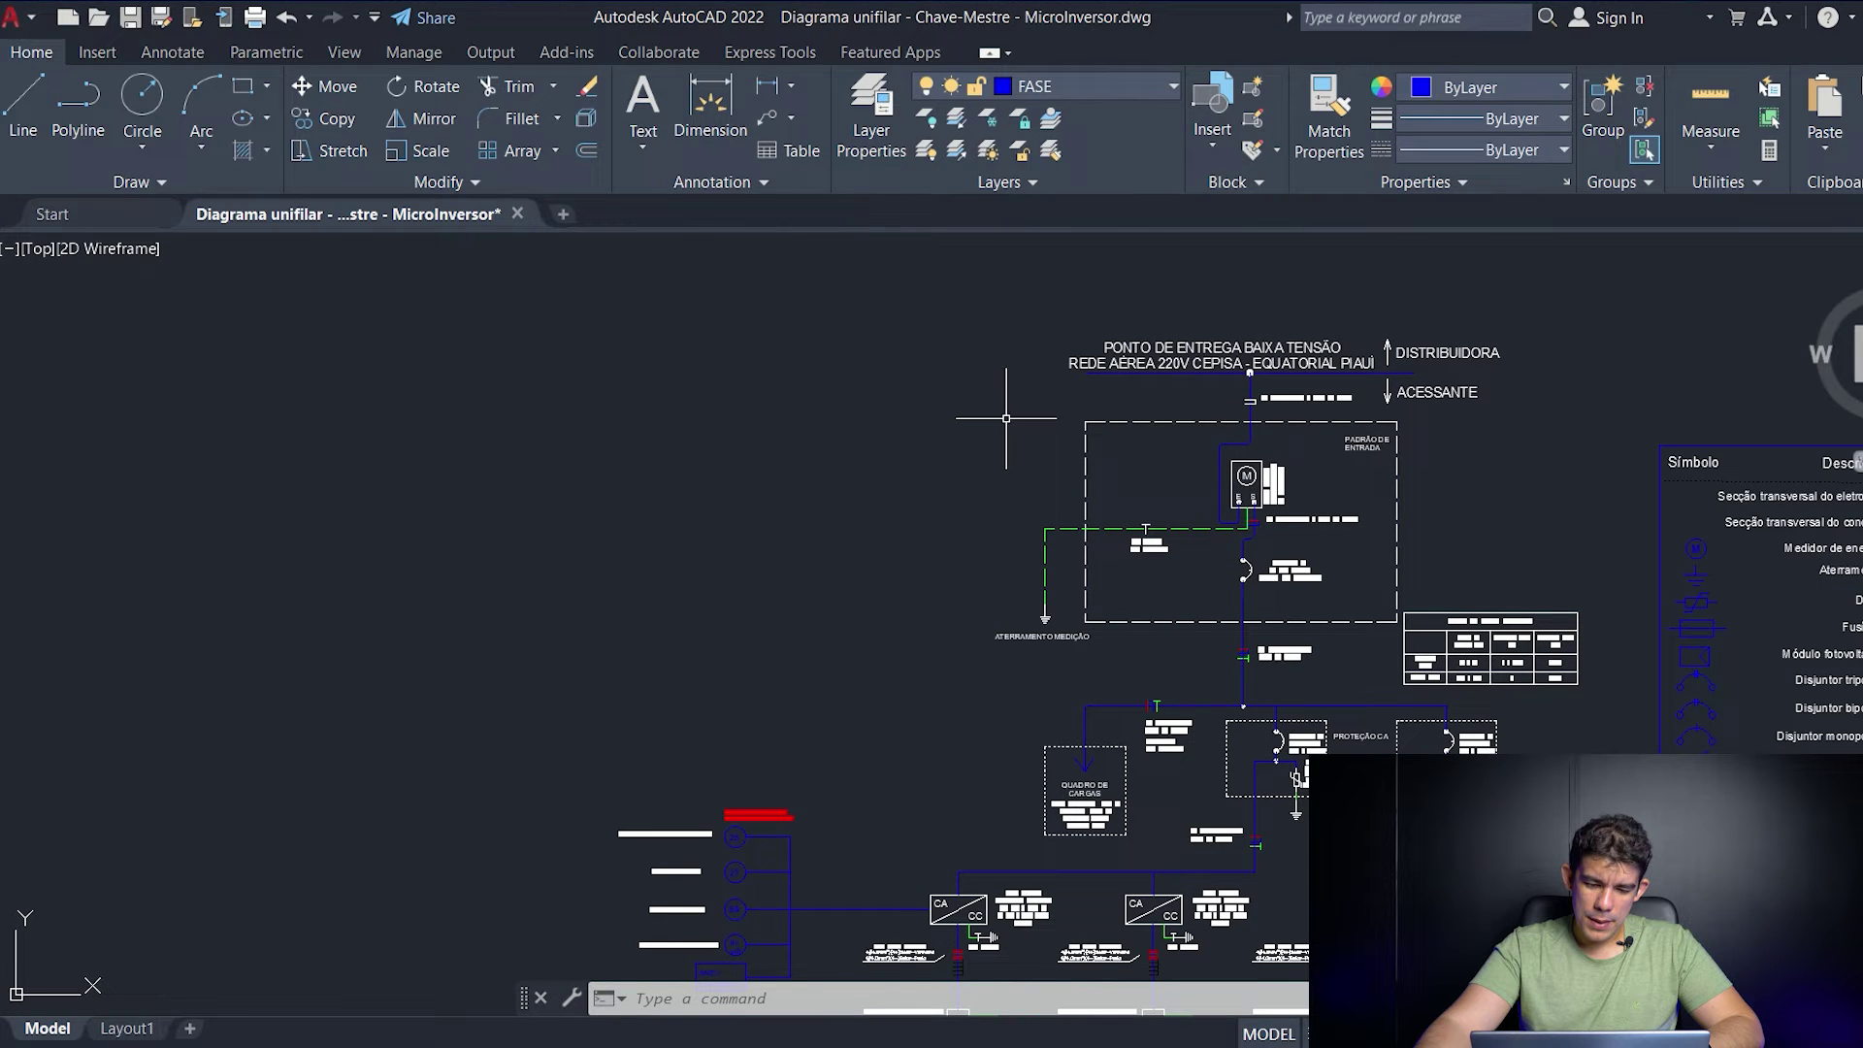
{"action": "scroll", "coordinate": [1313, 681], "scroll_direction": "up", "scroll_amount": 4}
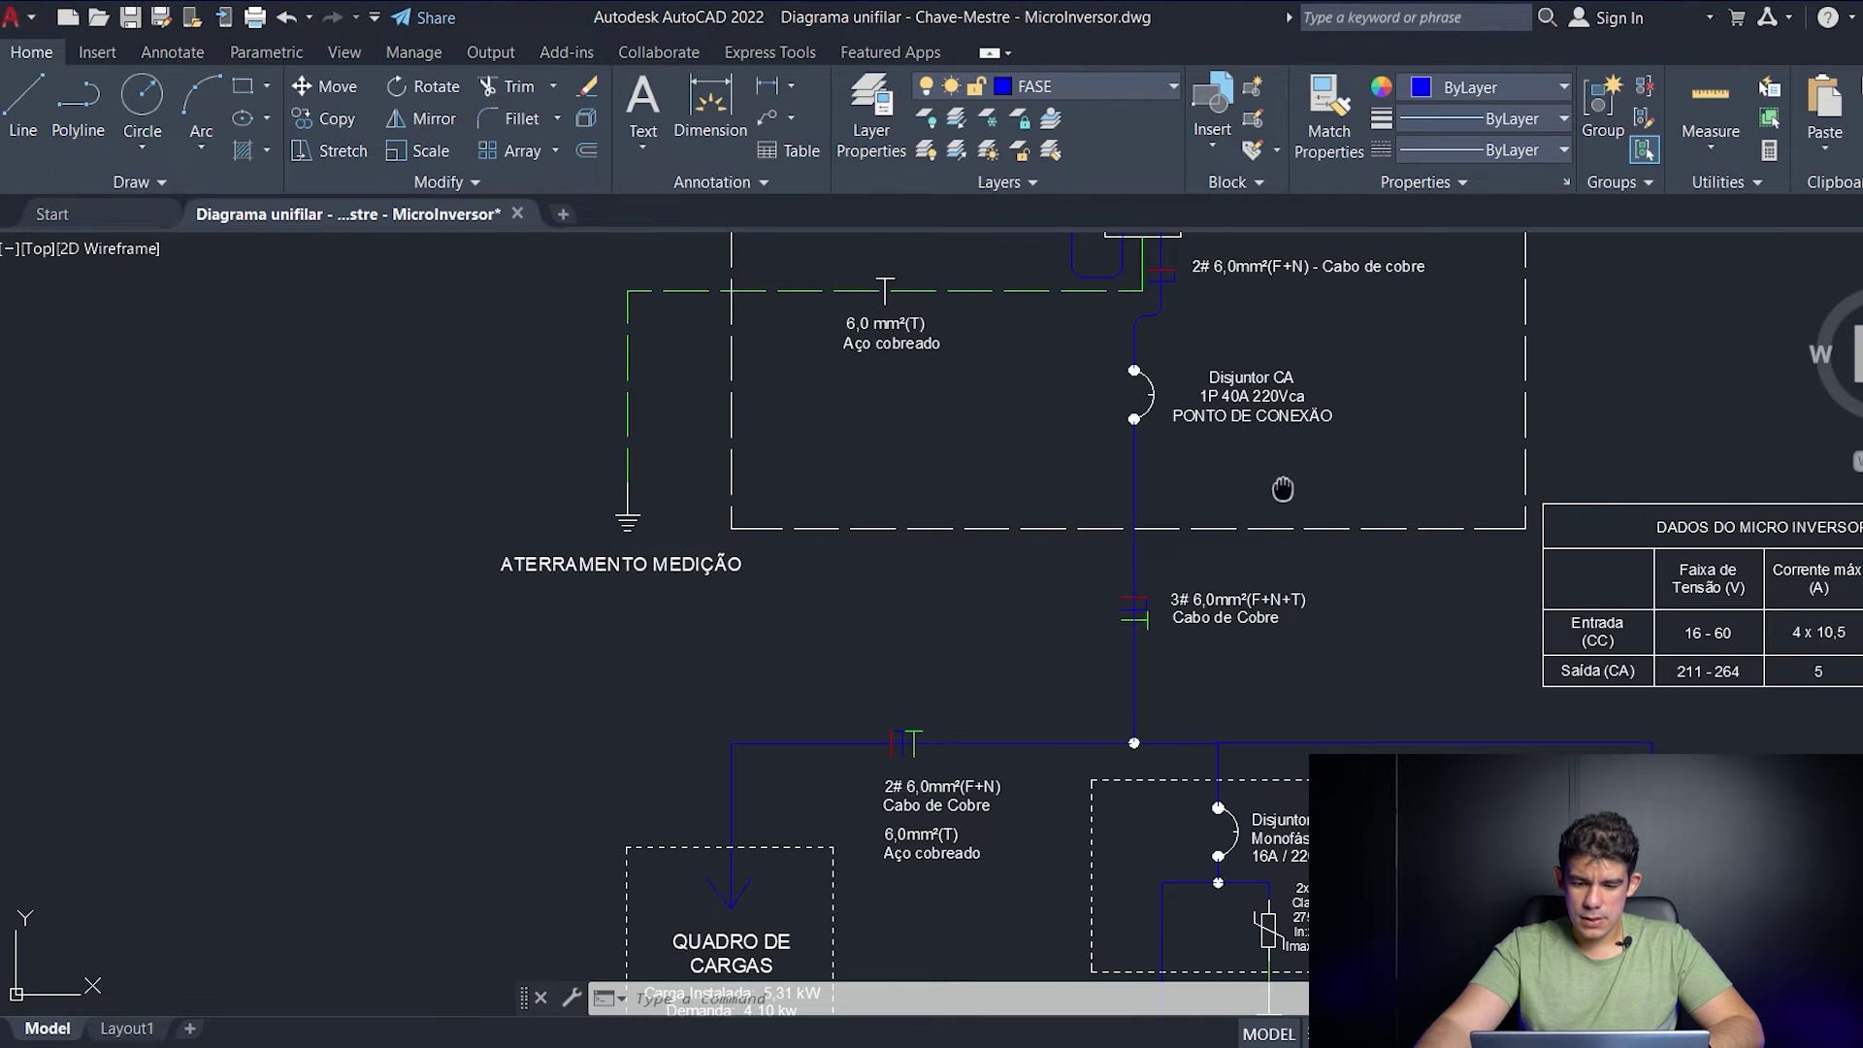
{"action": "middle_click_drag", "start_coordinate": [1282, 489], "coordinate": [1276, 627]}
{"action": "scroll", "coordinate": [1089, 832], "scroll_direction": "down", "scroll_amount": 6}
{"action": "mouse_move", "coordinate": [1855, 747]}
{"action": "middle_mouse_down"}
{"action": "mouse_move", "coordinate": [1717, 586]}
{"action": "mouse_move", "coordinate": [1800, 574]}
{"action": "middle_mouse_up"}
{"action": "scroll", "coordinate": [960, 549], "scroll_direction": "up", "scroll_amount": 4}
{"action": "scroll", "coordinate": [1006, 558], "scroll_direction": "down", "scroll_amount": 8}
{"action": "middle_click_drag", "start_coordinate": [1373, 585], "coordinate": [909, 504]}
{"action": "scroll", "coordinate": [971, 515], "scroll_direction": "up", "scroll_amount": 8}
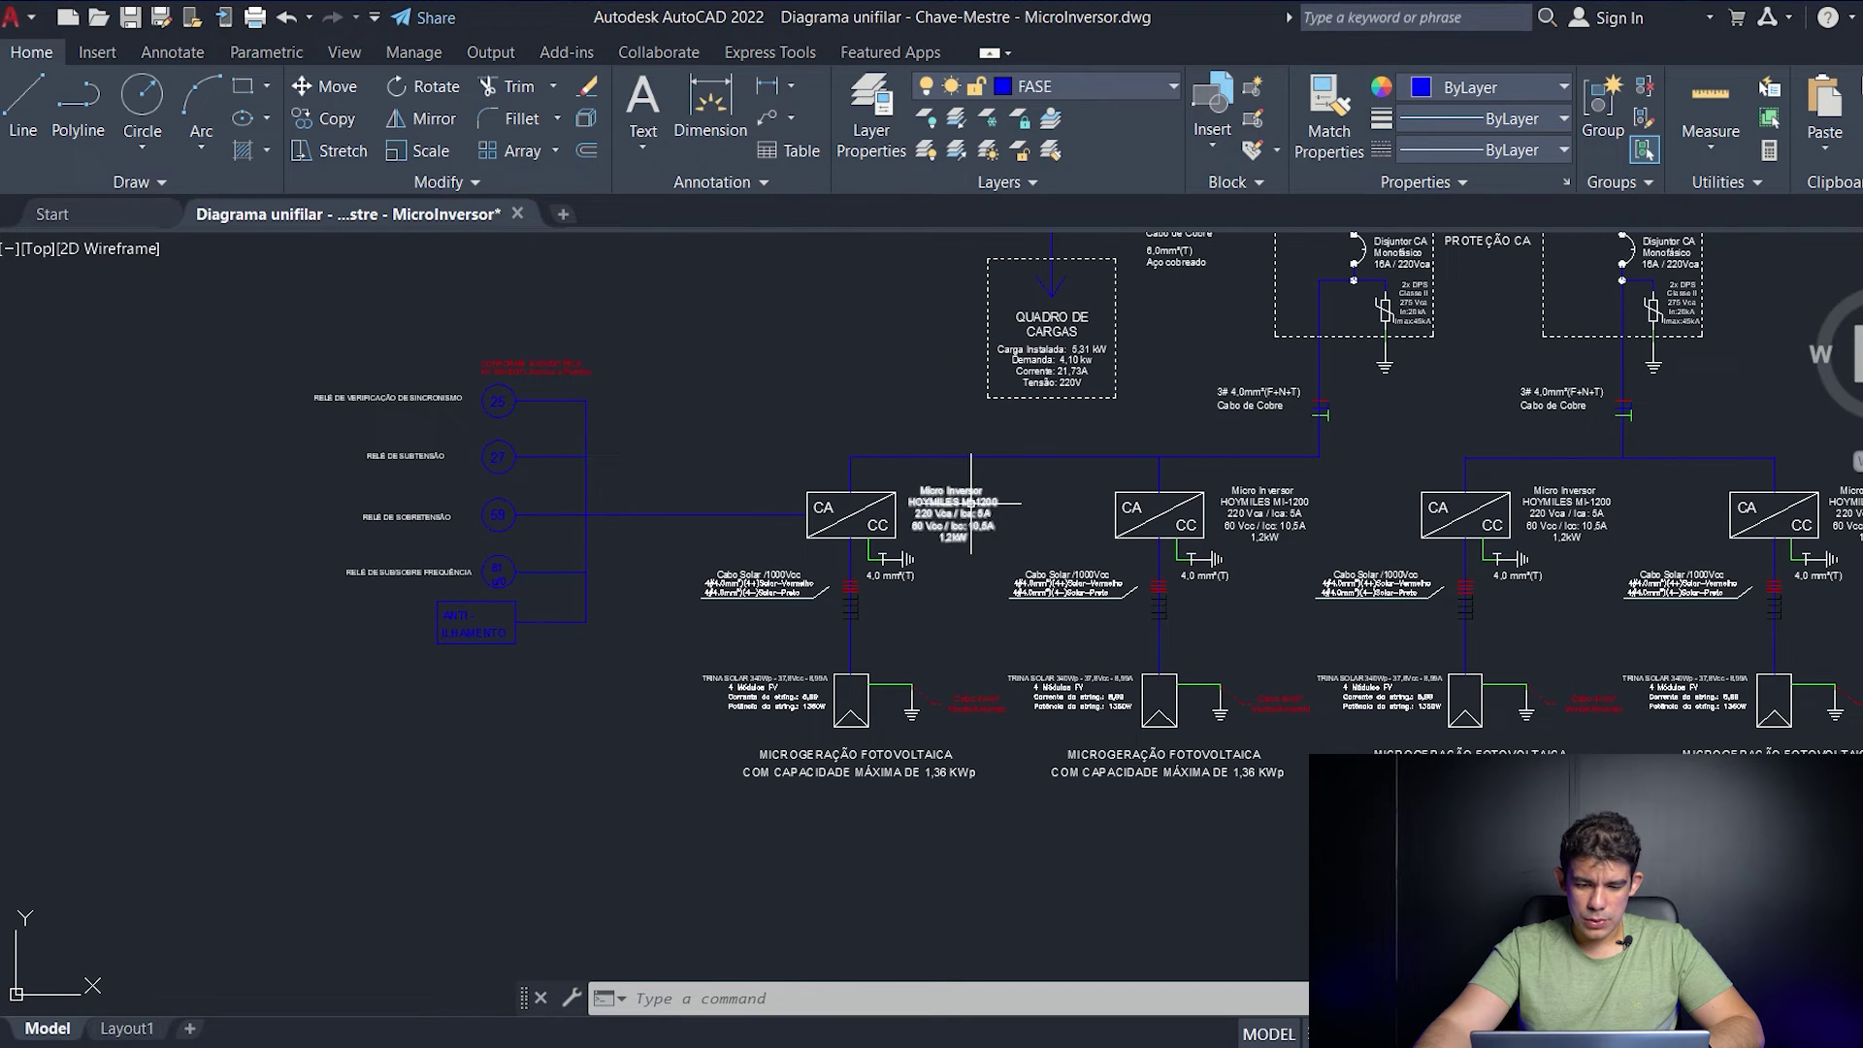
- Locate the diagram with six Hoymiles HMS-2000B-4T microinverters and review its path from utility grid to inverter strings
{"action": "scroll", "coordinate": [1161, 774], "scroll_direction": "down", "scroll_amount": 10}
{"action": "mouse_move", "coordinate": [1614, 666]}
{"action": "middle_mouse_down"}
{"action": "mouse_move", "coordinate": [929, 654]}
{"action": "mouse_move", "coordinate": [800, 628]}
{"action": "middle_mouse_up"}
{"action": "middle_click_drag", "start_coordinate": [1821, 684], "coordinate": [1015, 546]}
{"action": "scroll", "coordinate": [768, 496], "scroll_direction": "up", "scroll_amount": 8}
{"action": "scroll", "coordinate": [1164, 478], "scroll_direction": "down", "scroll_amount": 4}
{"action": "mouse_move", "coordinate": [1477, 724]}
{"action": "middle_mouse_down"}
{"action": "mouse_move", "coordinate": [1219, 695]}
{"action": "mouse_move", "coordinate": [1118, 727]}
{"action": "middle_mouse_up"}
{"action": "scroll", "coordinate": [1239, 482], "scroll_direction": "up", "scroll_amount": 4}
{"action": "middle_click_drag", "start_coordinate": [986, 501], "coordinate": [977, 703]}
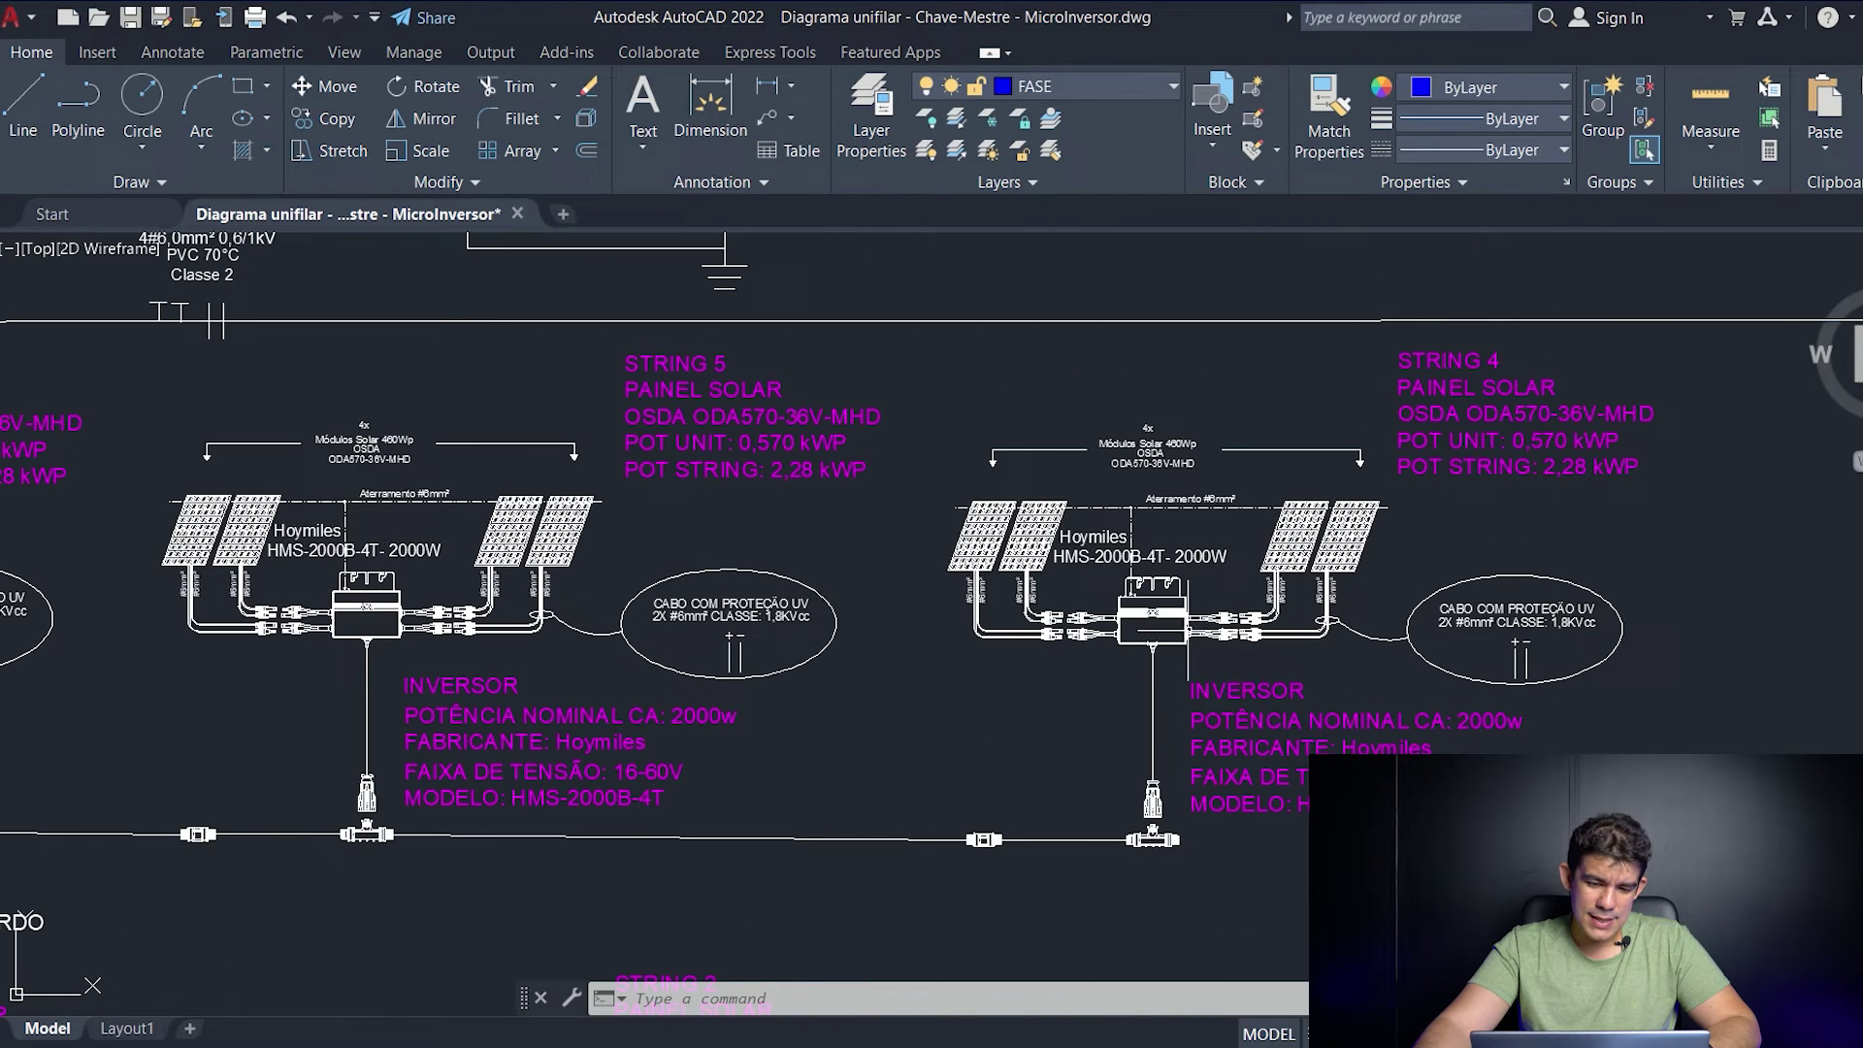
{"action": "scroll", "coordinate": [1238, 559], "scroll_direction": "down", "scroll_amount": 4}
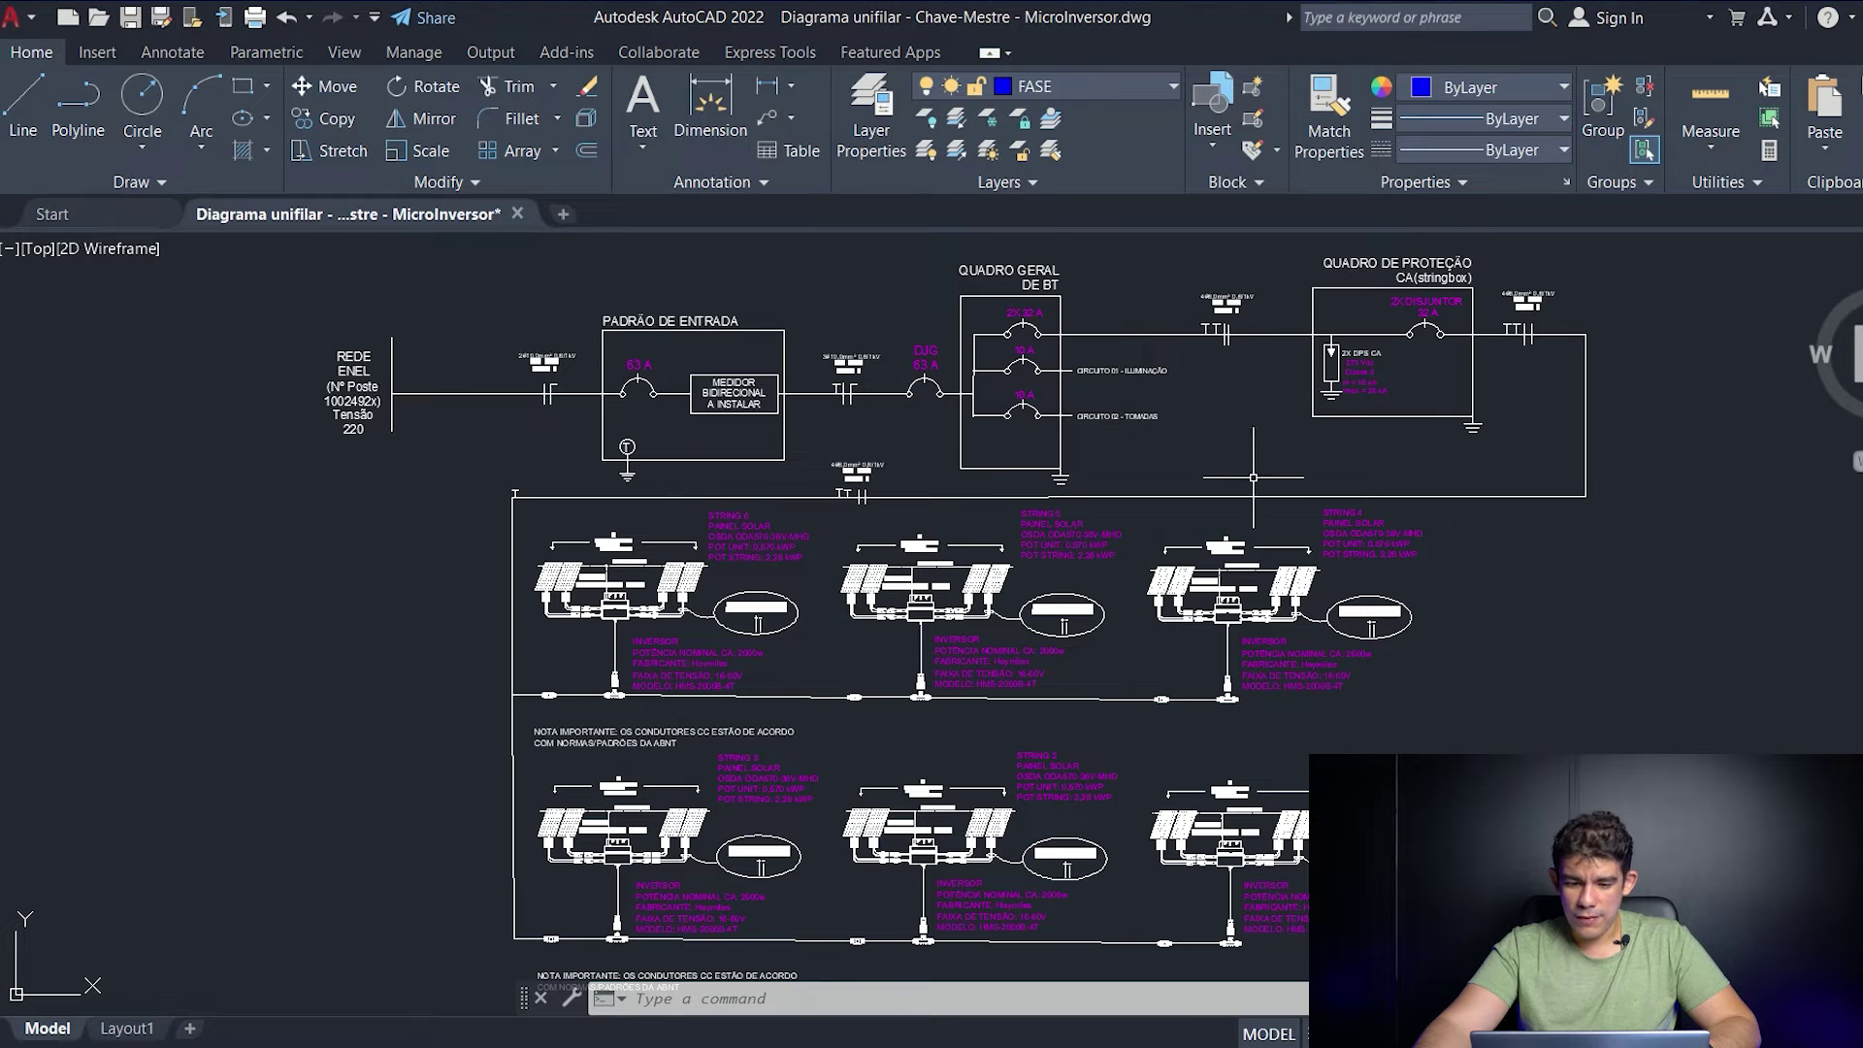
{"action": "scroll", "coordinate": [1296, 621], "scroll_direction": "up", "scroll_amount": 4}
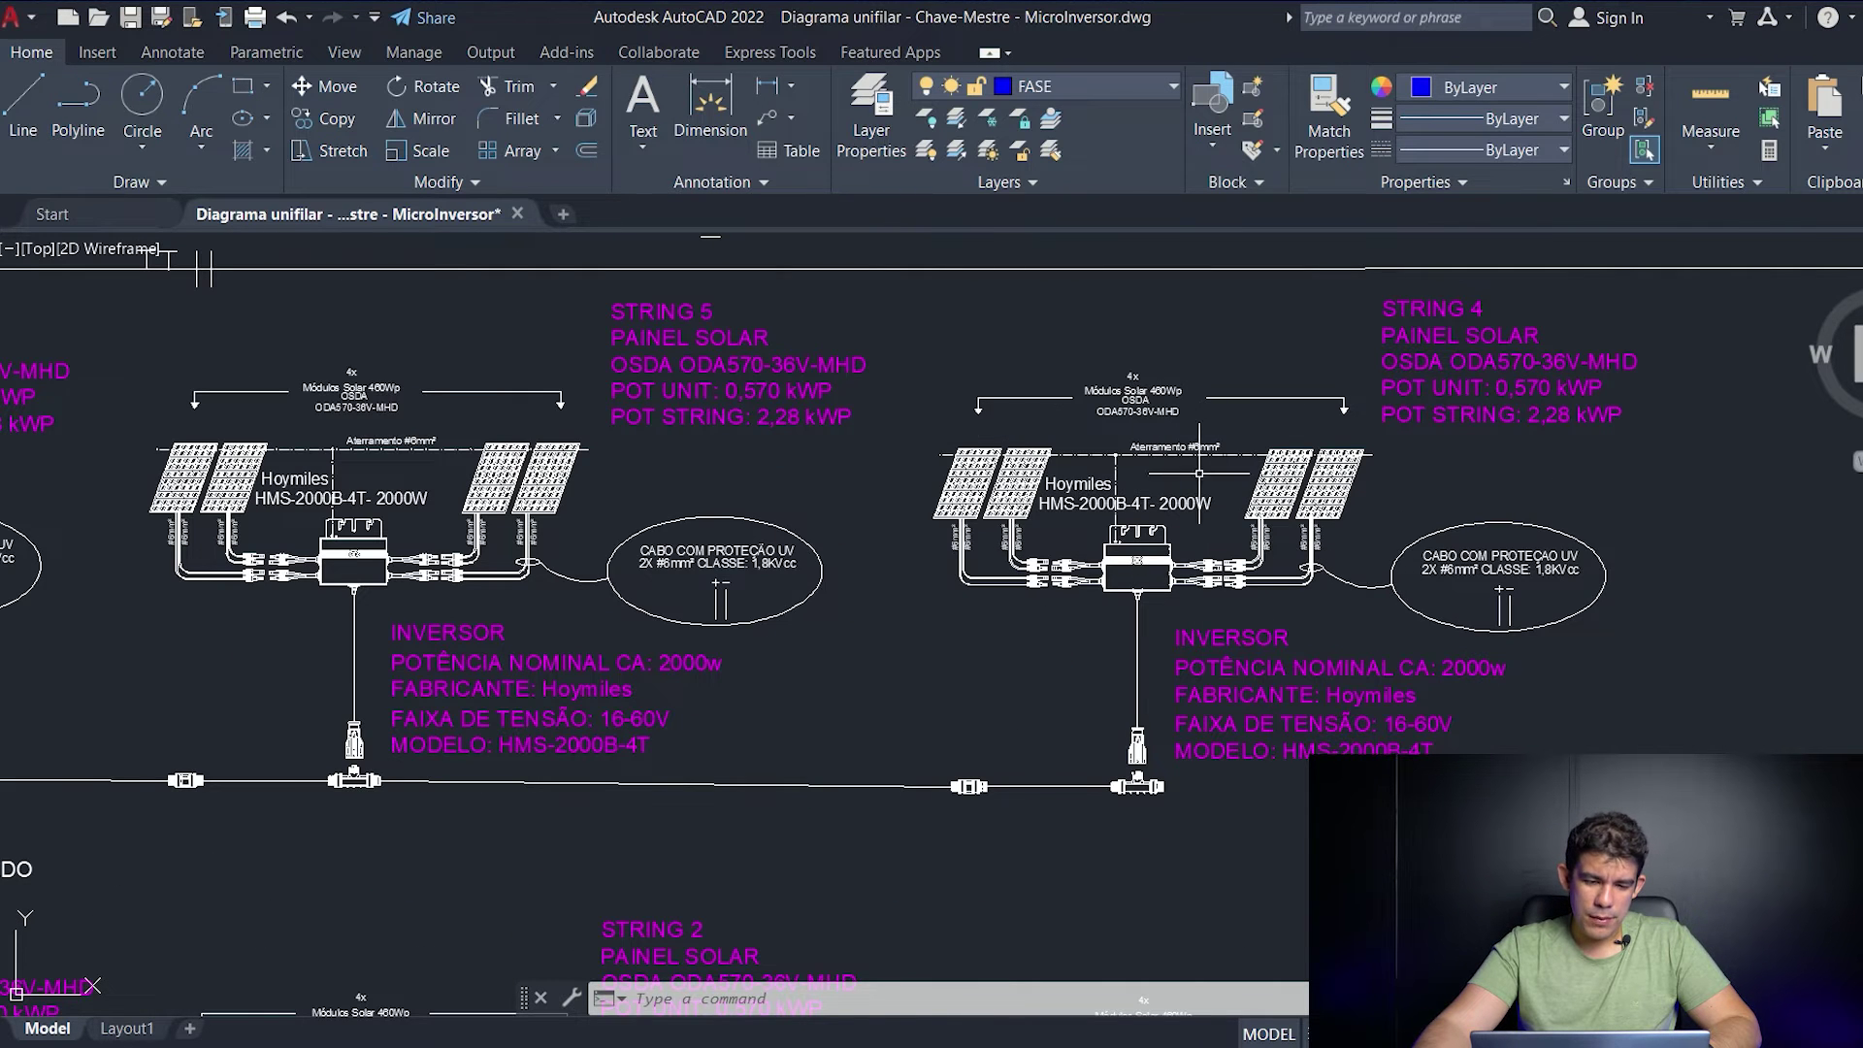
- Examine the STRING 5 microinverter's panel connections, grounding and 6 mm² cables within the overall six-inverter diagram
{"action": "scroll", "coordinate": [1044, 500], "scroll_direction": "down", "scroll_amount": 2}
{"action": "middle_click_drag", "start_coordinate": [992, 613], "coordinate": [1688, 646]}
{"action": "scroll", "coordinate": [1261, 637], "scroll_direction": "up", "scroll_amount": 6}
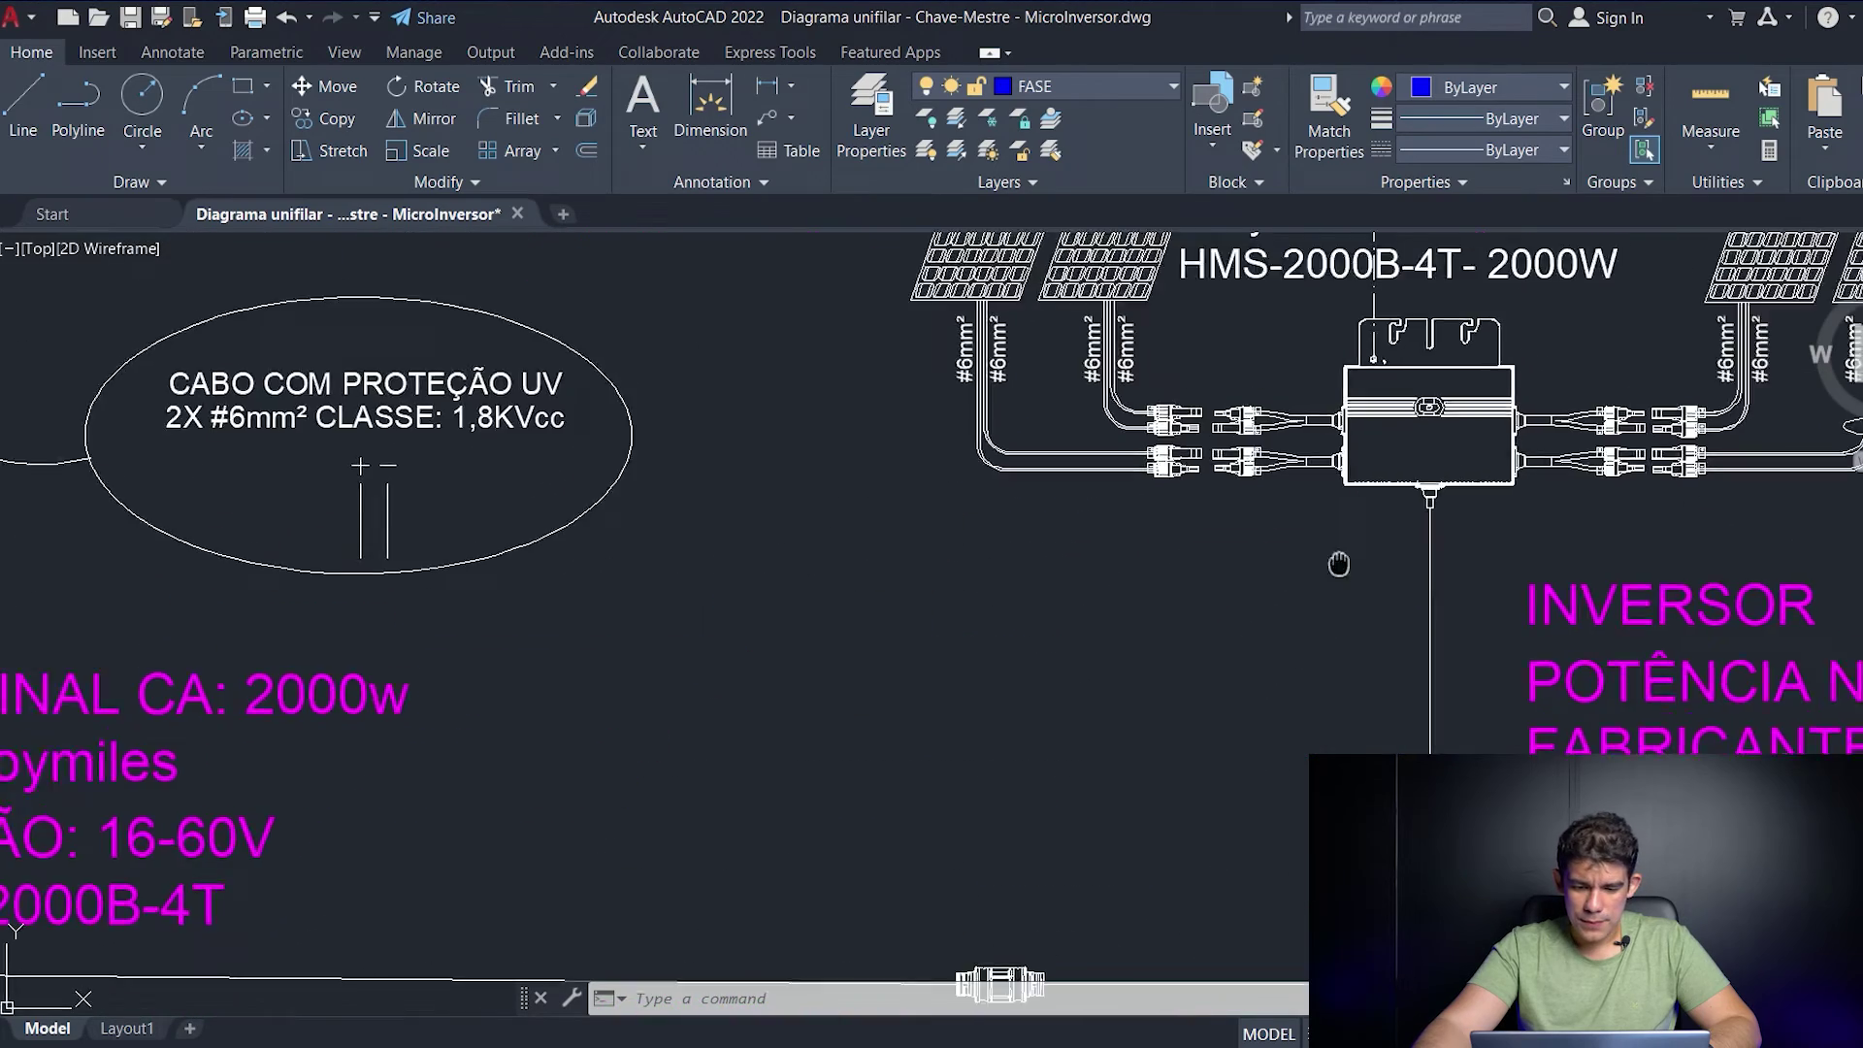
{"action": "middle_click_drag", "start_coordinate": [1452, 401], "coordinate": [1062, 729]}
{"action": "scroll", "coordinate": [1050, 723], "scroll_direction": "down", "scroll_amount": 3}
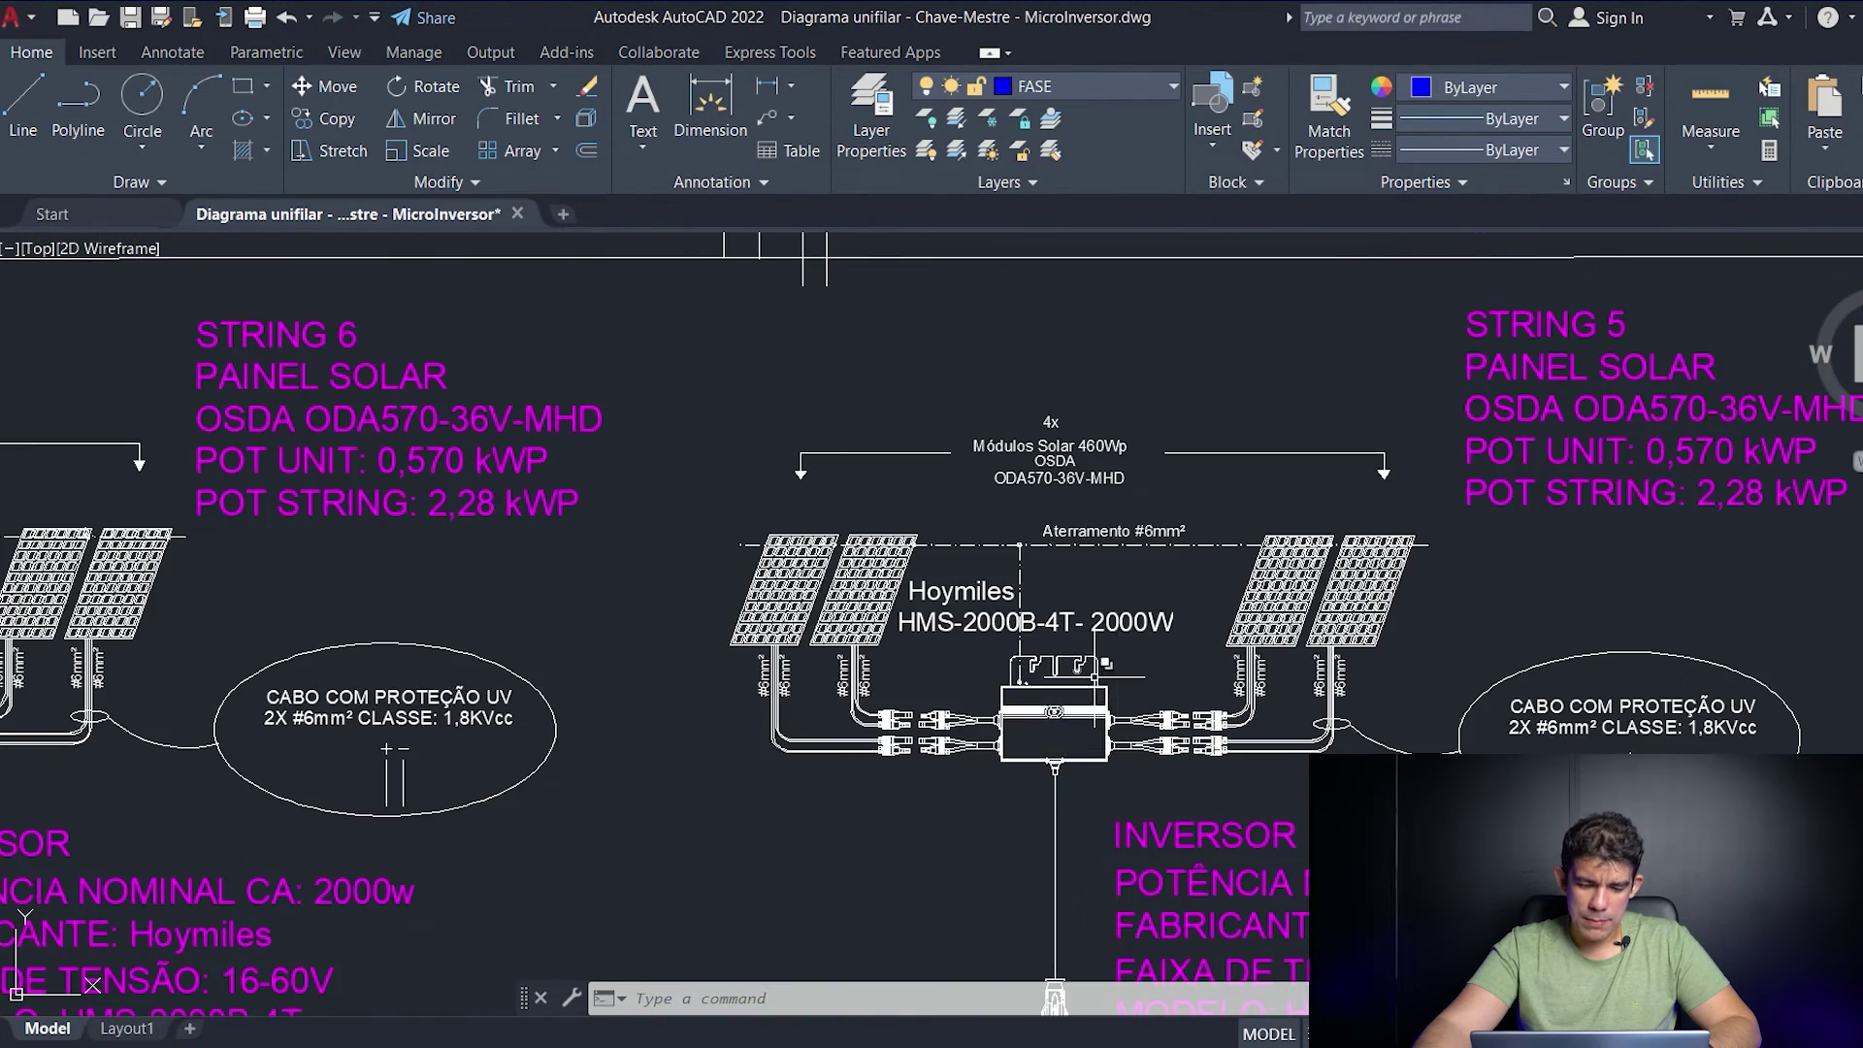
{"action": "scroll", "coordinate": [1061, 671], "scroll_direction": "down", "scroll_amount": 2}
{"action": "middle_click_drag", "start_coordinate": [602, 640], "coordinate": [1057, 466]}
{"action": "scroll", "coordinate": [1152, 538], "scroll_direction": "down", "scroll_amount": 4}
{"action": "mouse_move", "coordinate": [1314, 586]}
{"action": "middle_mouse_down"}
{"action": "mouse_move", "coordinate": [1112, 566]}
{"action": "mouse_move", "coordinate": [1033, 633]}
{"action": "middle_mouse_up"}
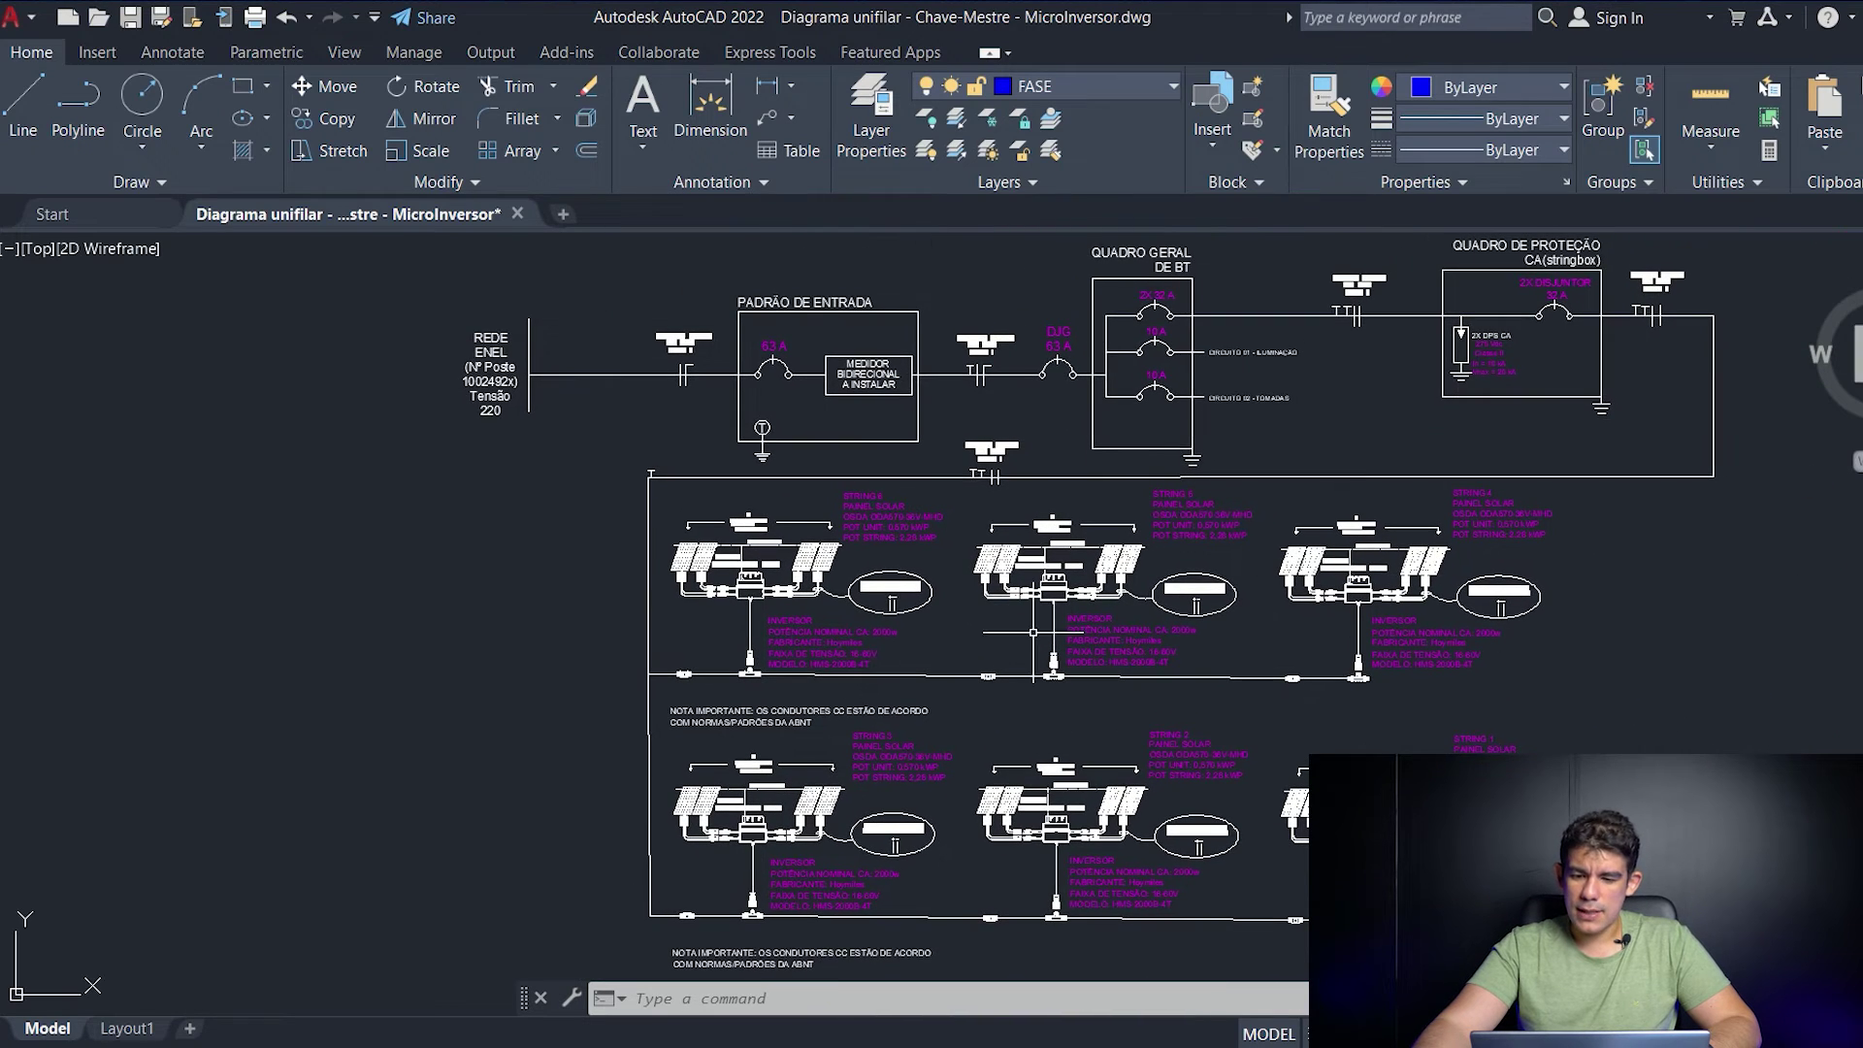
- Examine the STRING 4 panel and HMS-2000B-4T inverter data, and how the inverters connect along the AC trunk cable
{"action": "scroll", "coordinate": [1398, 611], "scroll_direction": "up", "scroll_amount": 5}
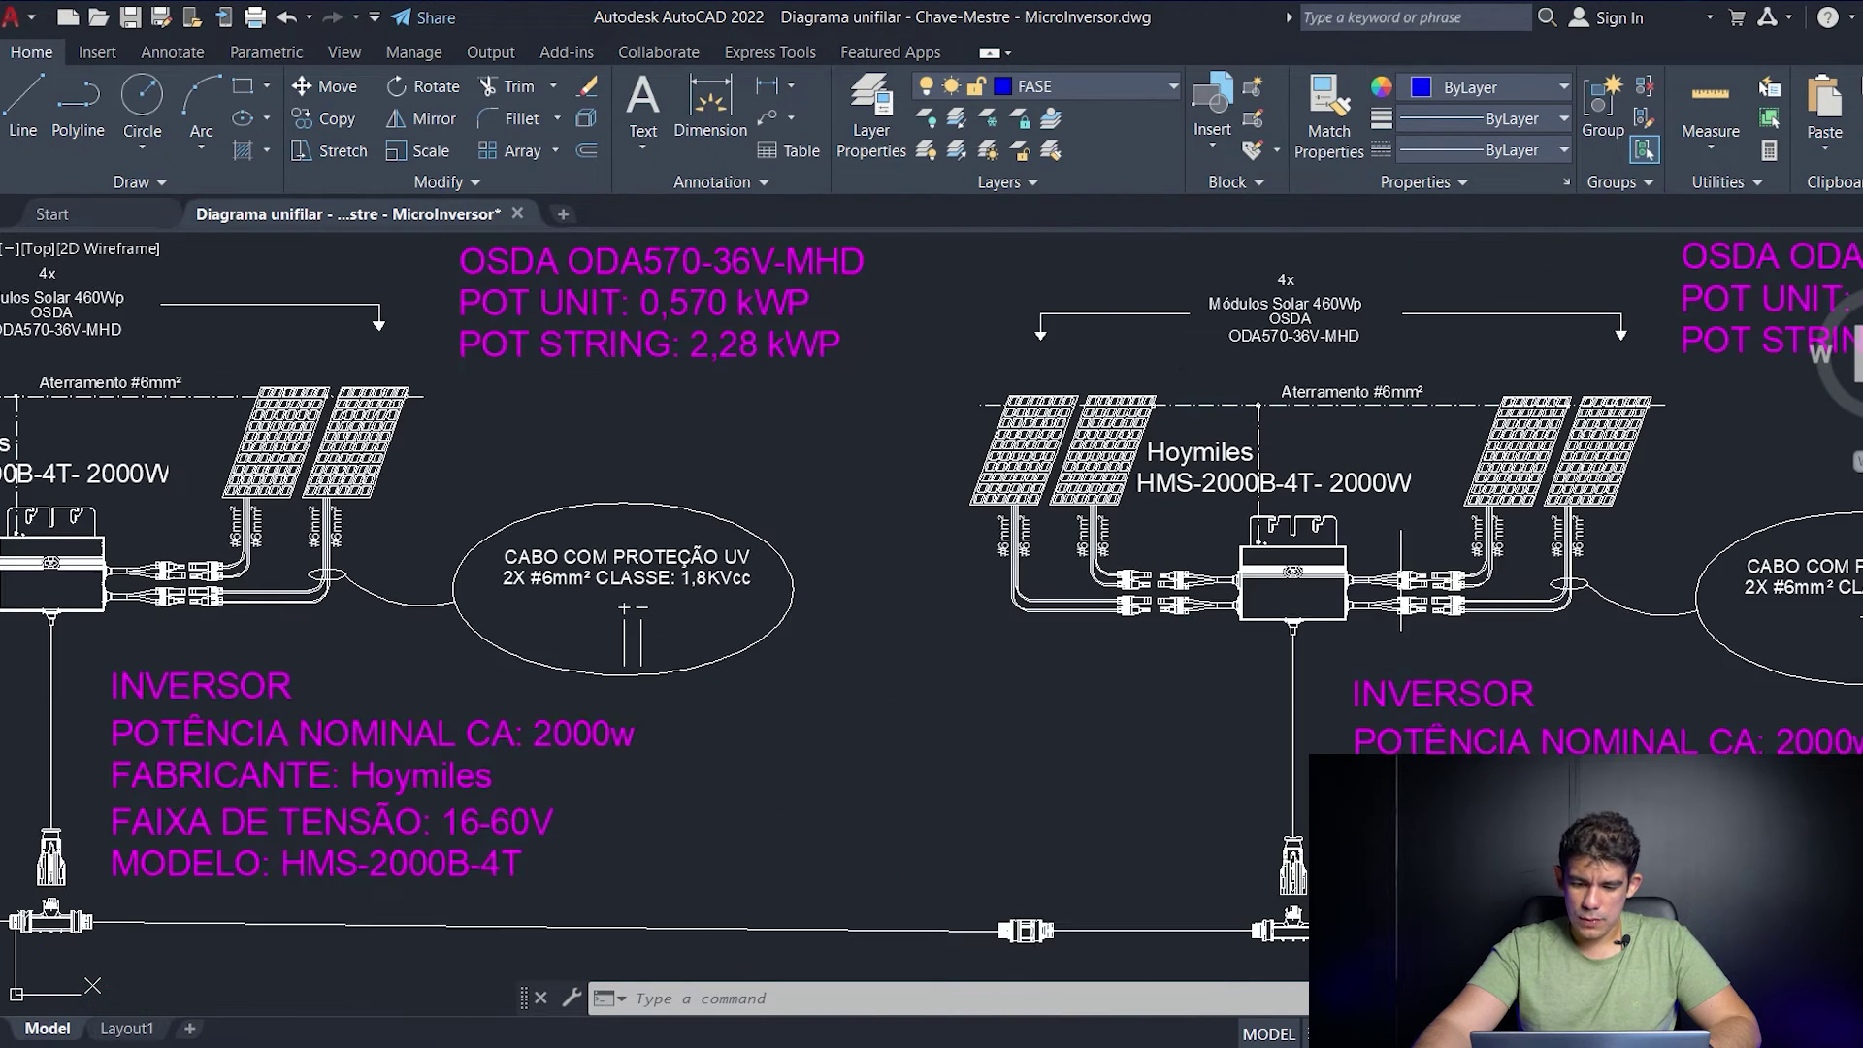
{"action": "middle_click_drag", "start_coordinate": [1141, 761], "coordinate": [644, 959]}
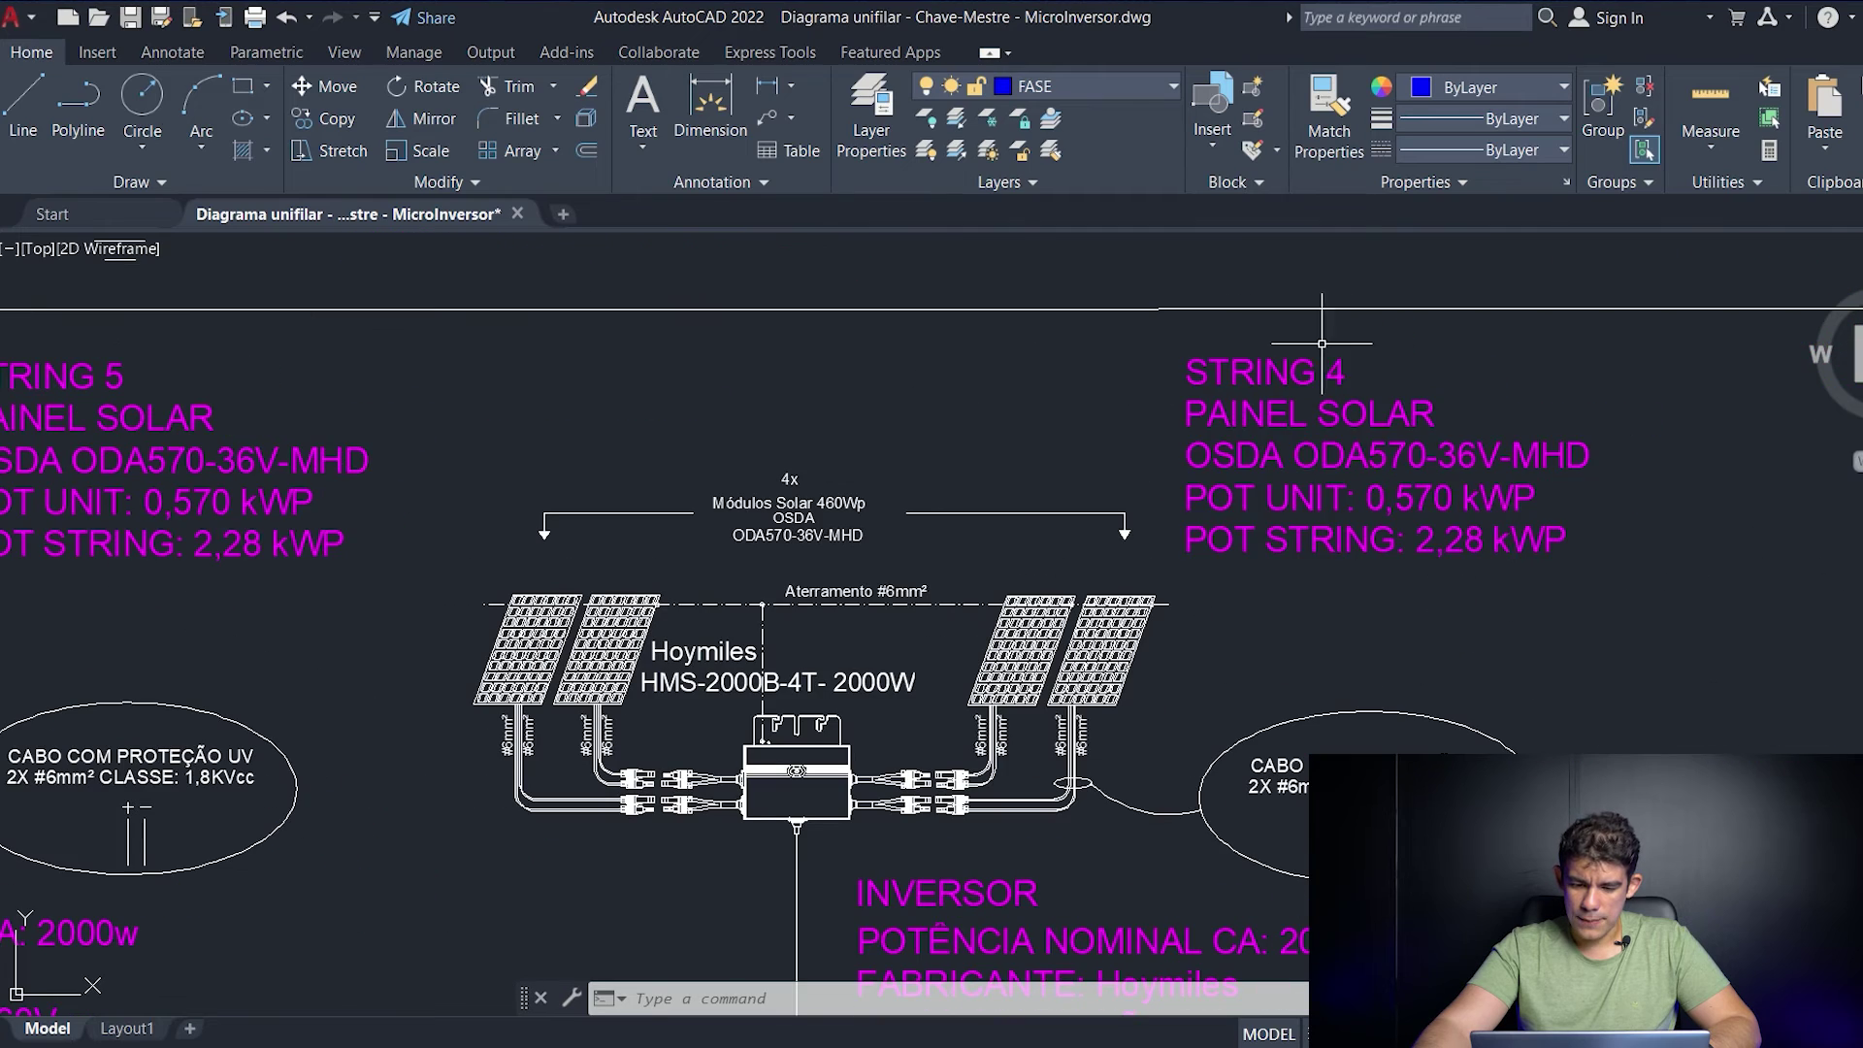
{"action": "scroll", "coordinate": [1436, 607], "scroll_direction": "down", "scroll_amount": 2}
{"action": "middle_click_drag", "start_coordinate": [1523, 764], "coordinate": [1548, 625]}
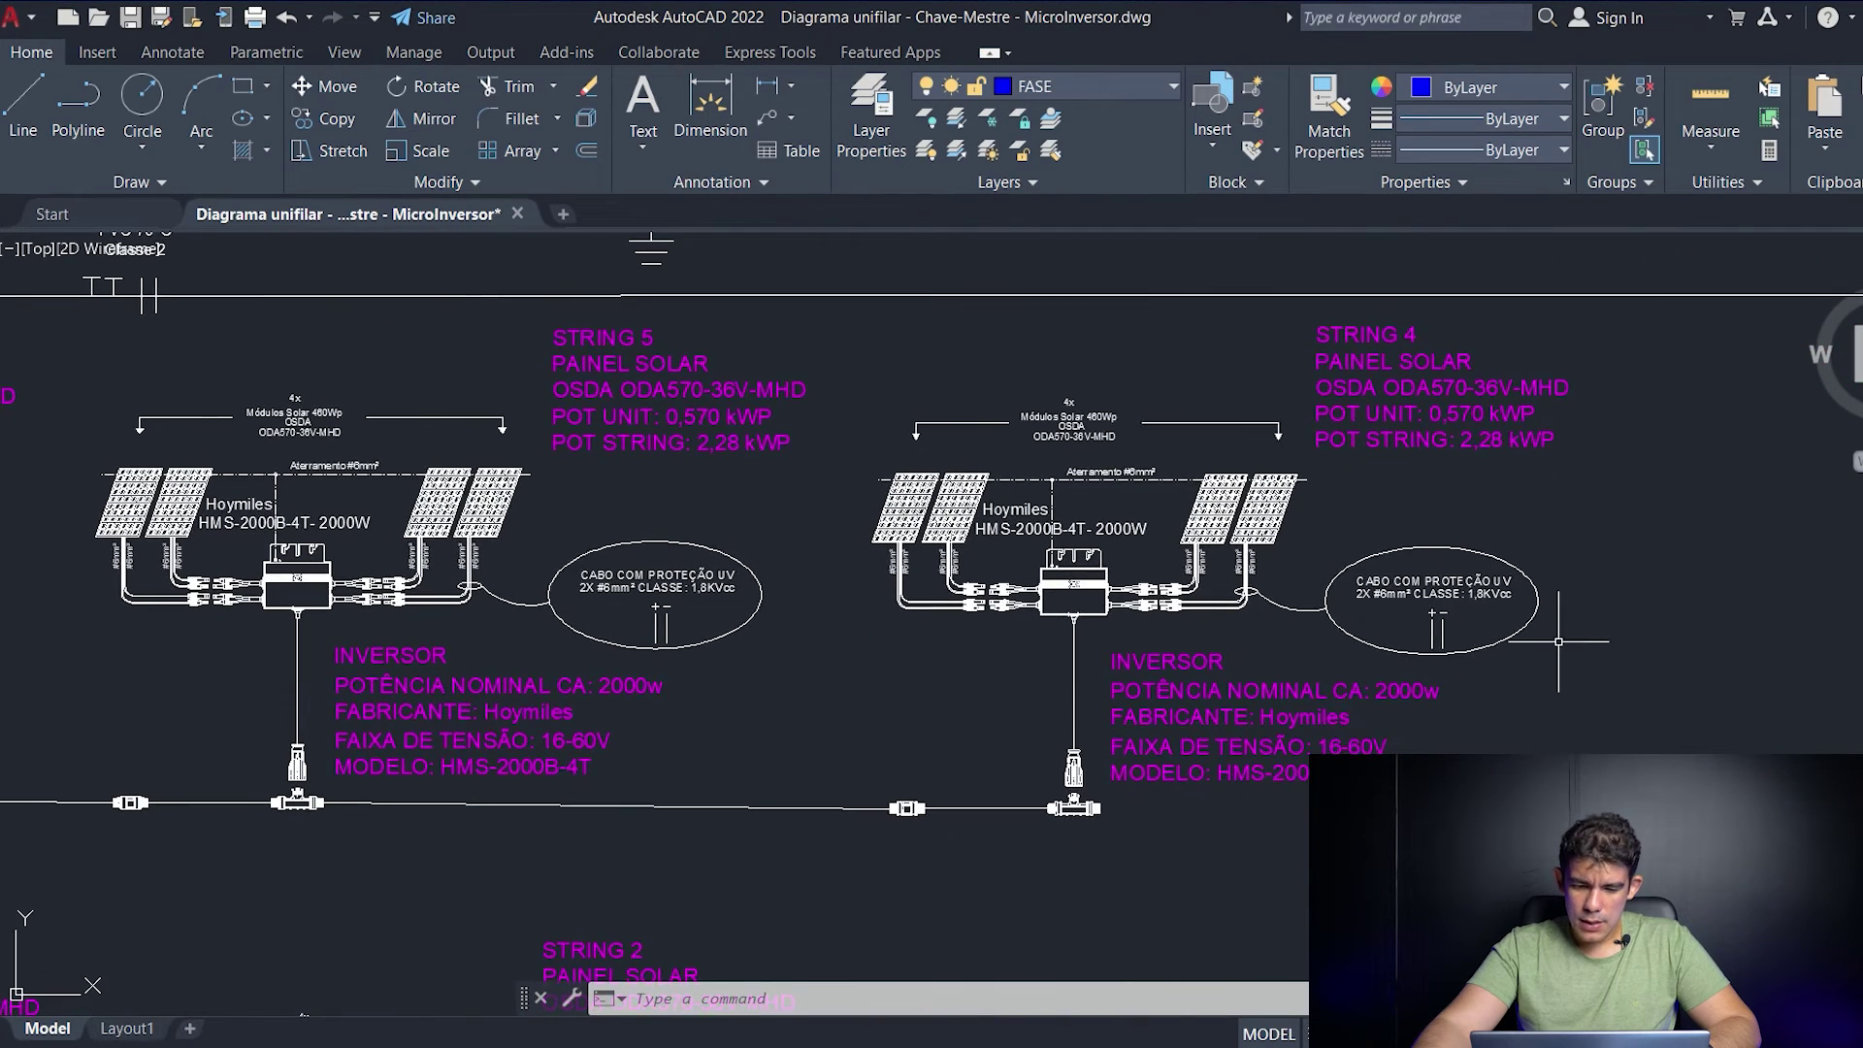
{"action": "scroll", "coordinate": [771, 593], "scroll_direction": "up", "scroll_amount": 2}
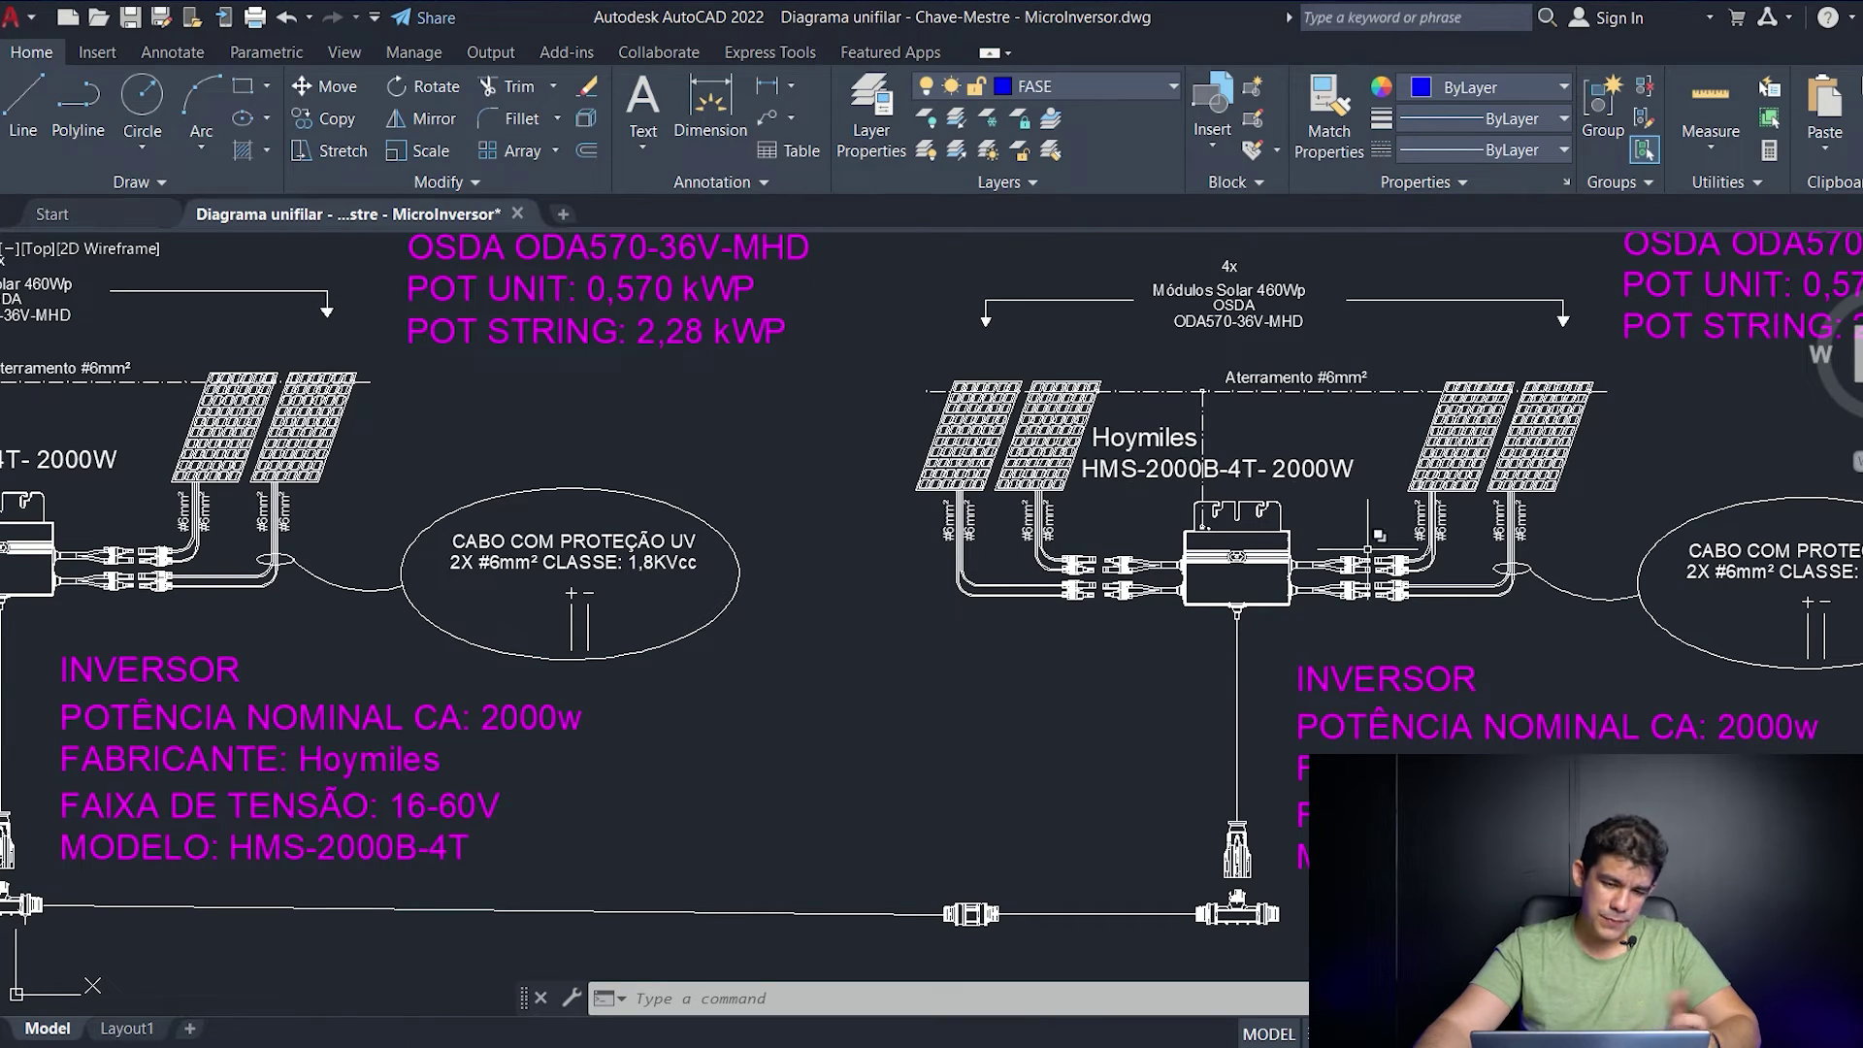
{"action": "scroll", "coordinate": [964, 740], "scroll_direction": "down", "scroll_amount": 3}
{"action": "middle_click_drag", "start_coordinate": [964, 740], "coordinate": [1249, 557]}
{"action": "mouse_move", "coordinate": [1357, 498]}
{"action": "middle_mouse_down"}
{"action": "mouse_move", "coordinate": [1122, 604]}
{"action": "mouse_move", "coordinate": [1370, 559]}
{"action": "middle_mouse_up"}
{"action": "scroll", "coordinate": [1230, 549], "scroll_direction": "up", "scroll_amount": 4}
{"action": "scroll", "coordinate": [1462, 548], "scroll_direction": "down", "scroll_amount": 5}
{"action": "scroll", "coordinate": [1232, 604], "scroll_direction": "down", "scroll_amount": 3}
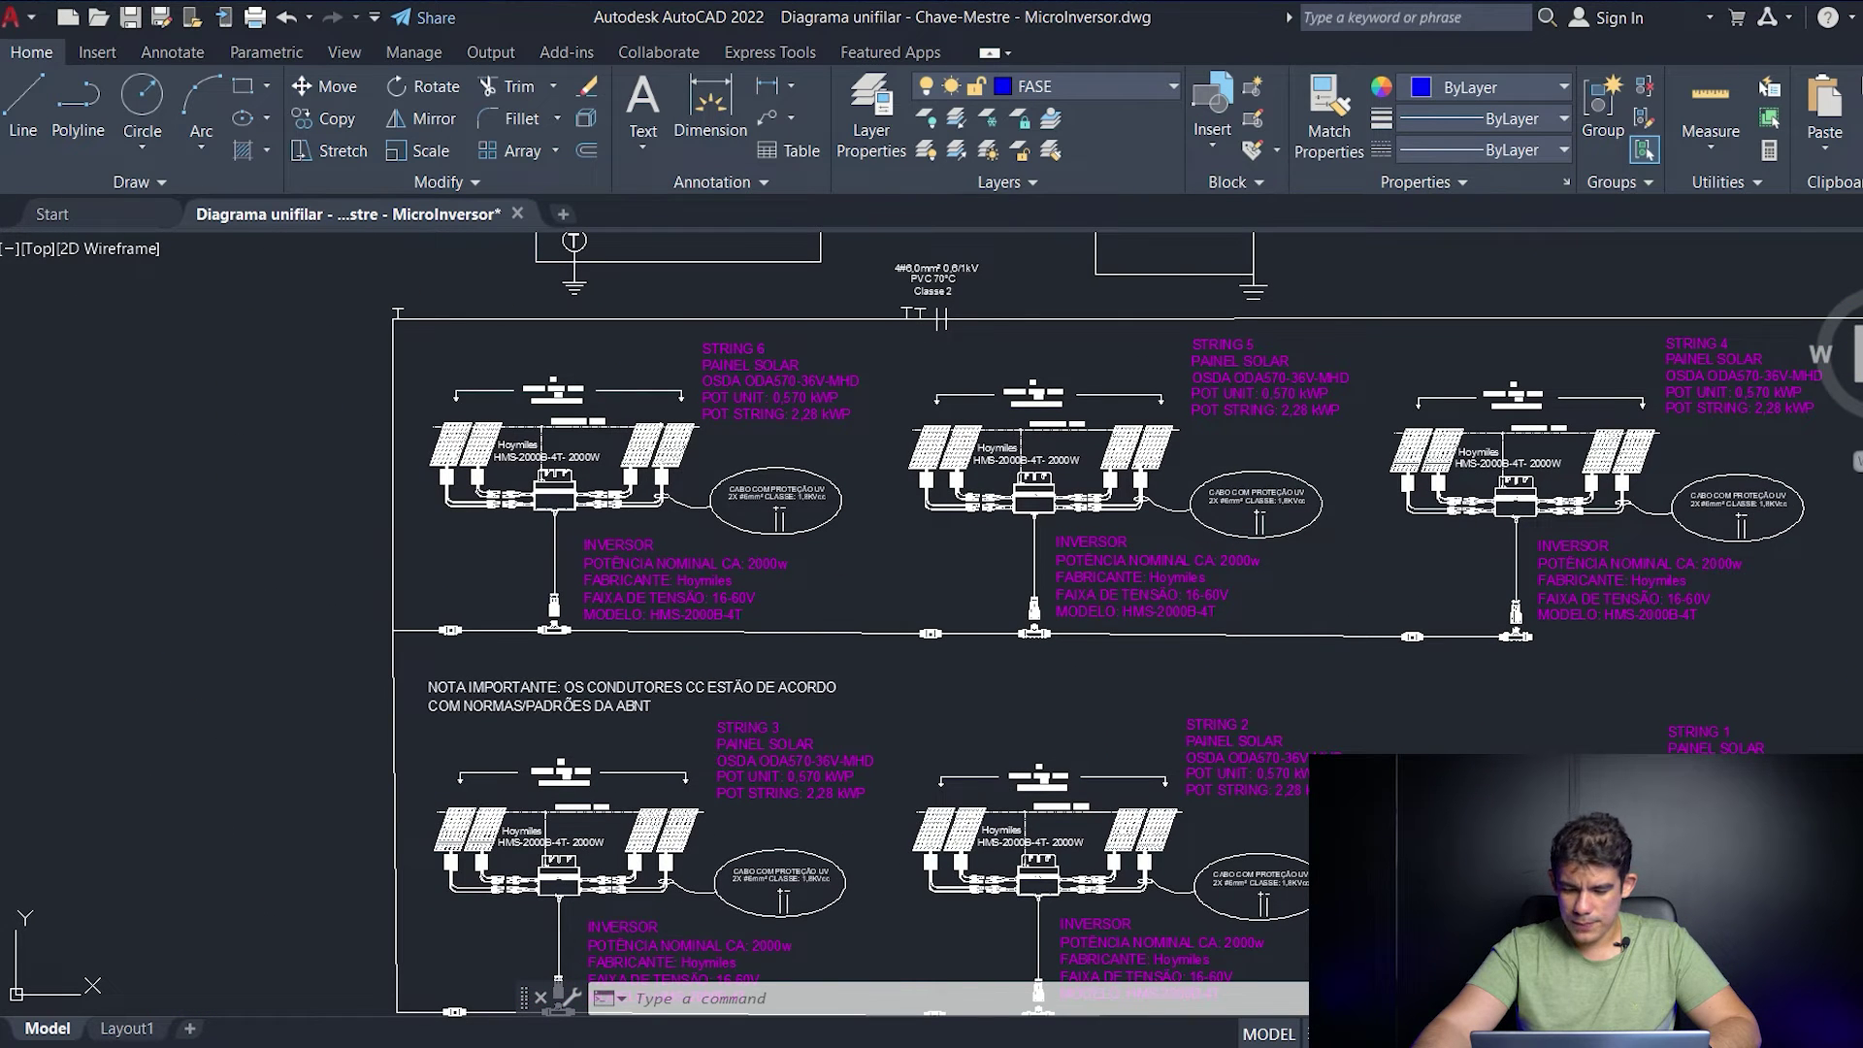
- Switch to Adobe Acrobat's HOYMILES - HMS-2000B.pdf datasheet and view the HMS-2000B-4T input and output specifications
{"action": "mouse_move", "coordinate": [1006, 1046]}
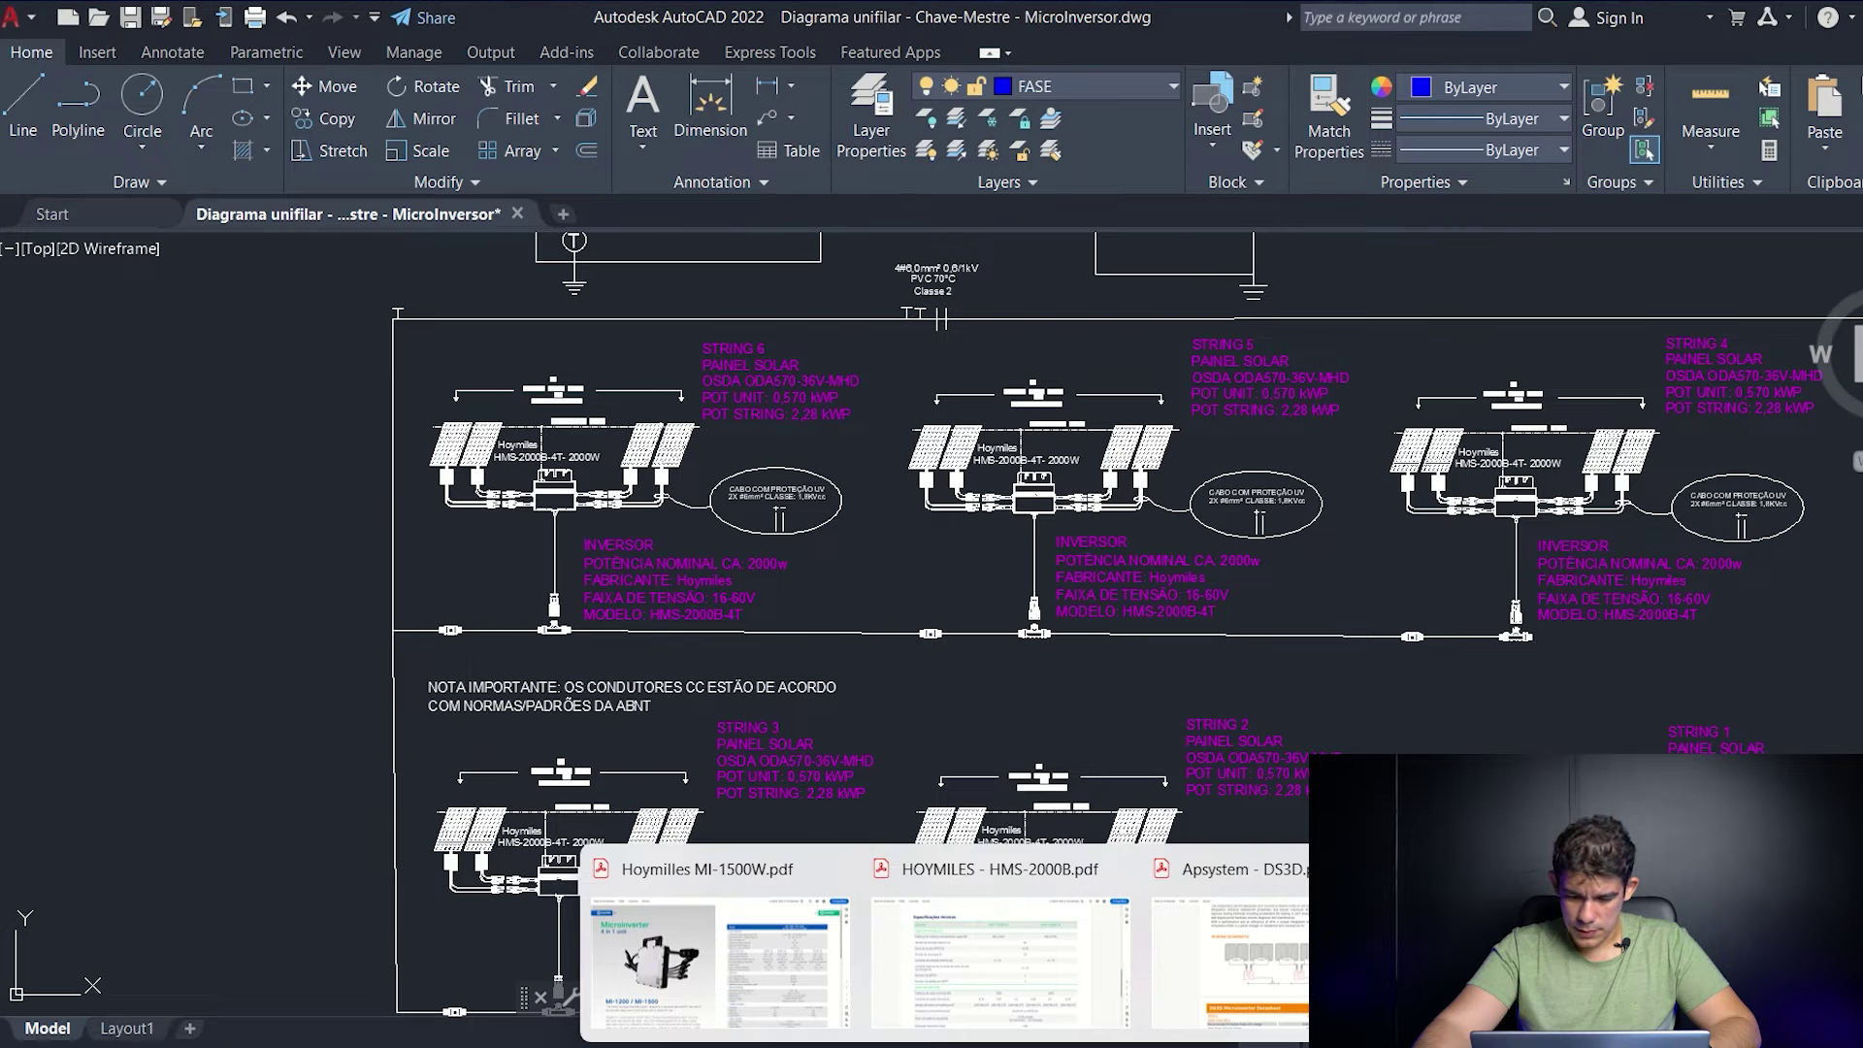
{"action": "left_click", "coordinate": [1086, 946]}
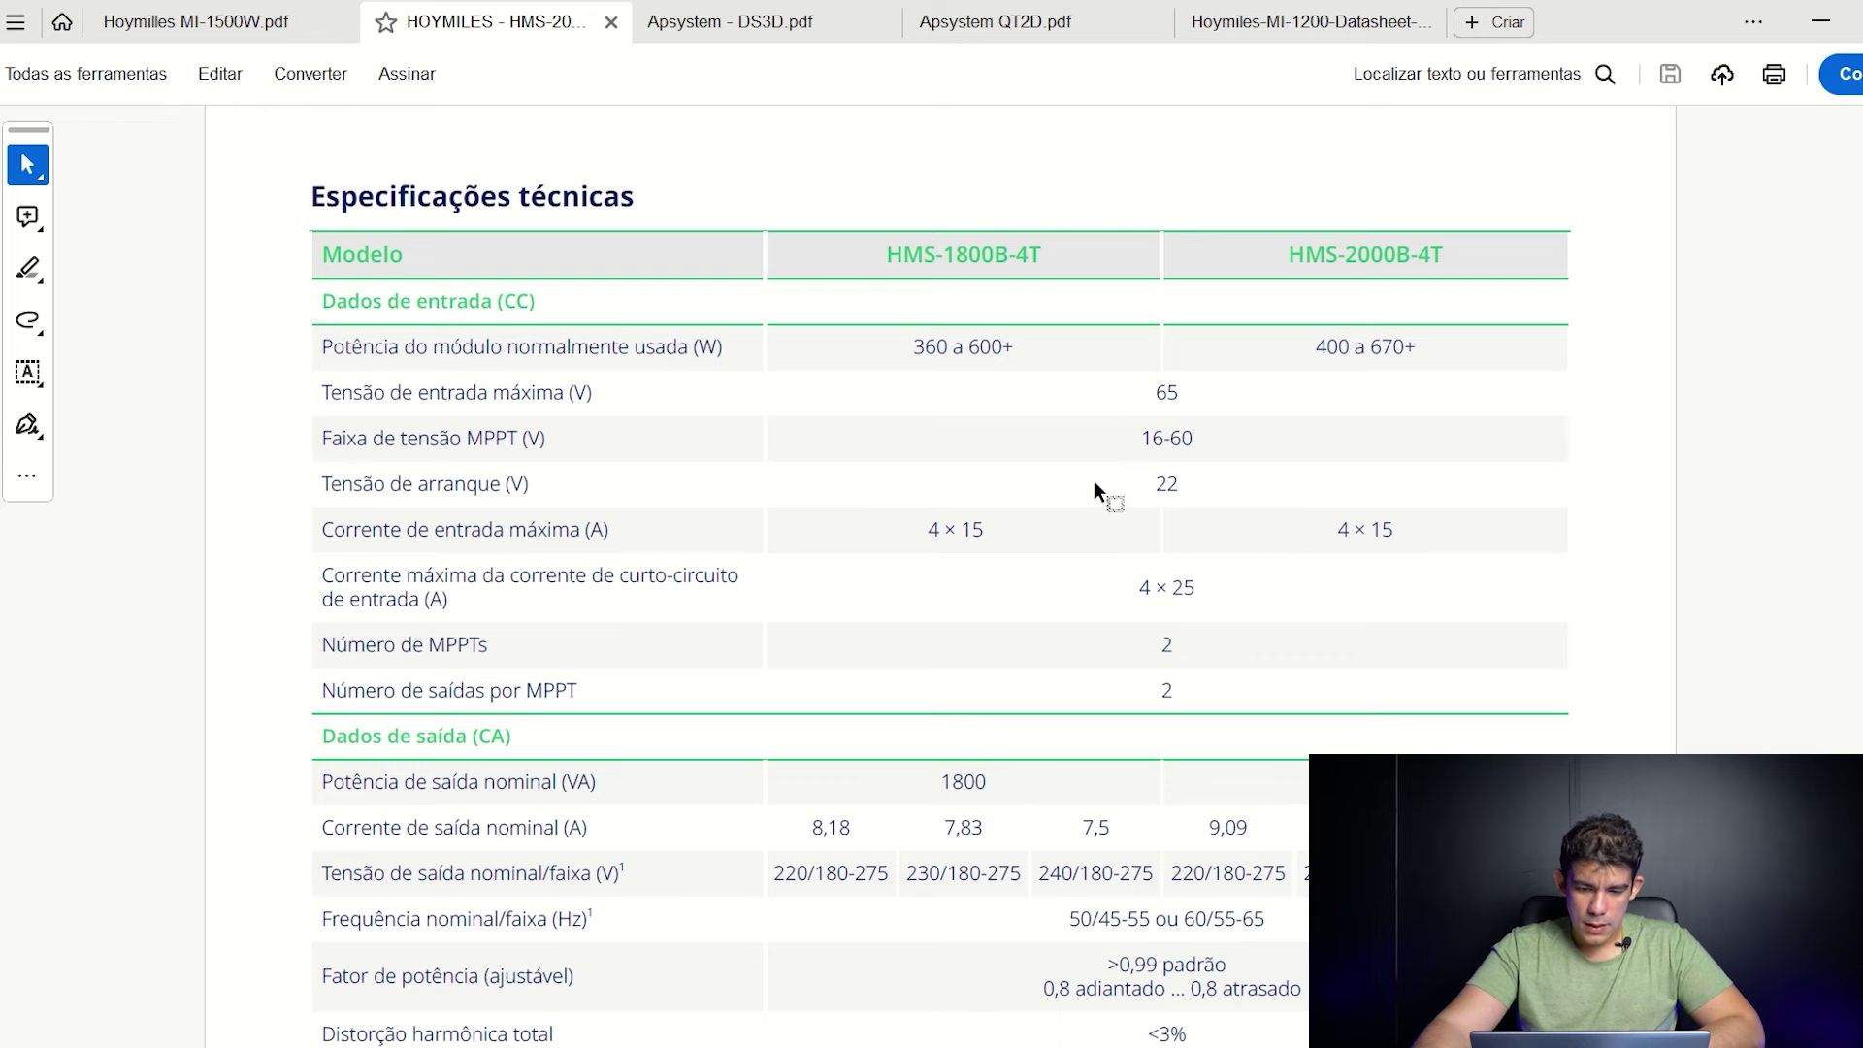
{"action": "scroll", "coordinate": [1114, 487], "scroll_direction": "down", "scroll_amount": 3}
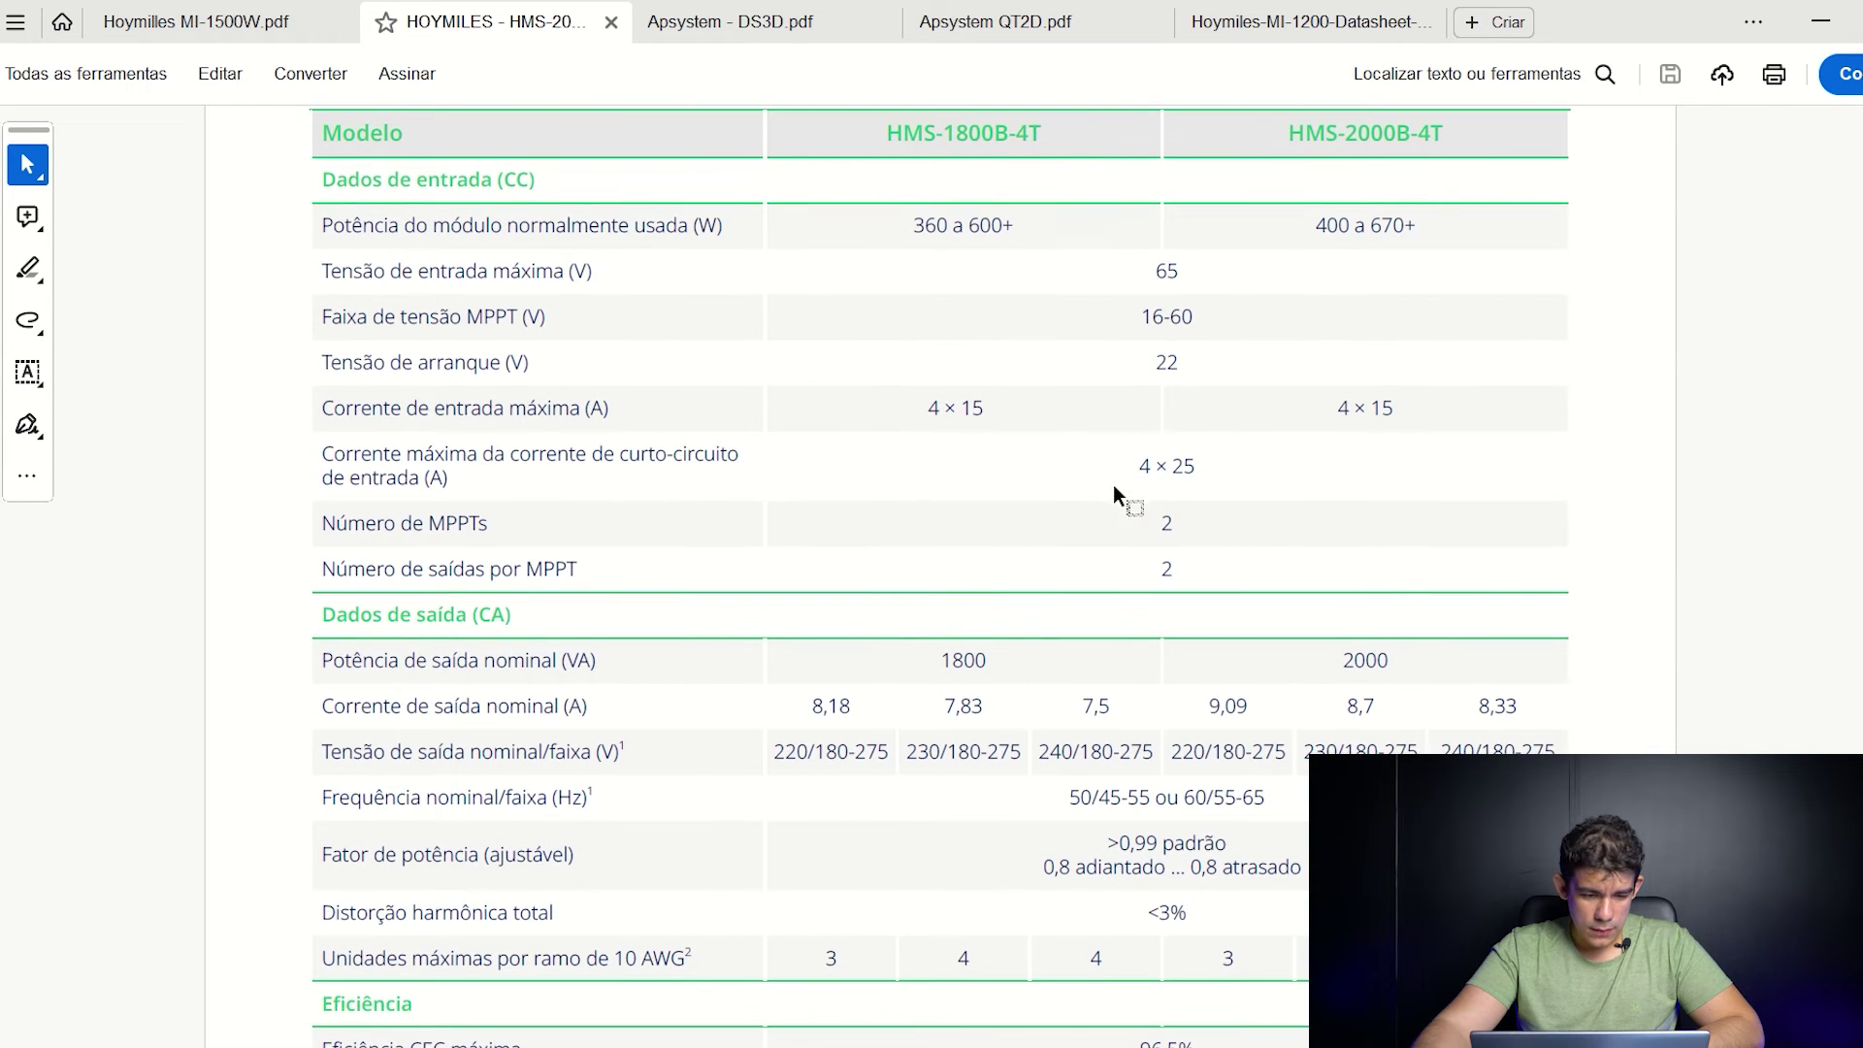
- Locate the technical specifications table and highlight the HMS-2000B-4T model heading
{"action": "scroll", "coordinate": [1115, 483], "scroll_direction": "down", "scroll_amount": 2}
{"action": "scroll", "coordinate": [1120, 481], "scroll_direction": "up", "scroll_amount": 6}
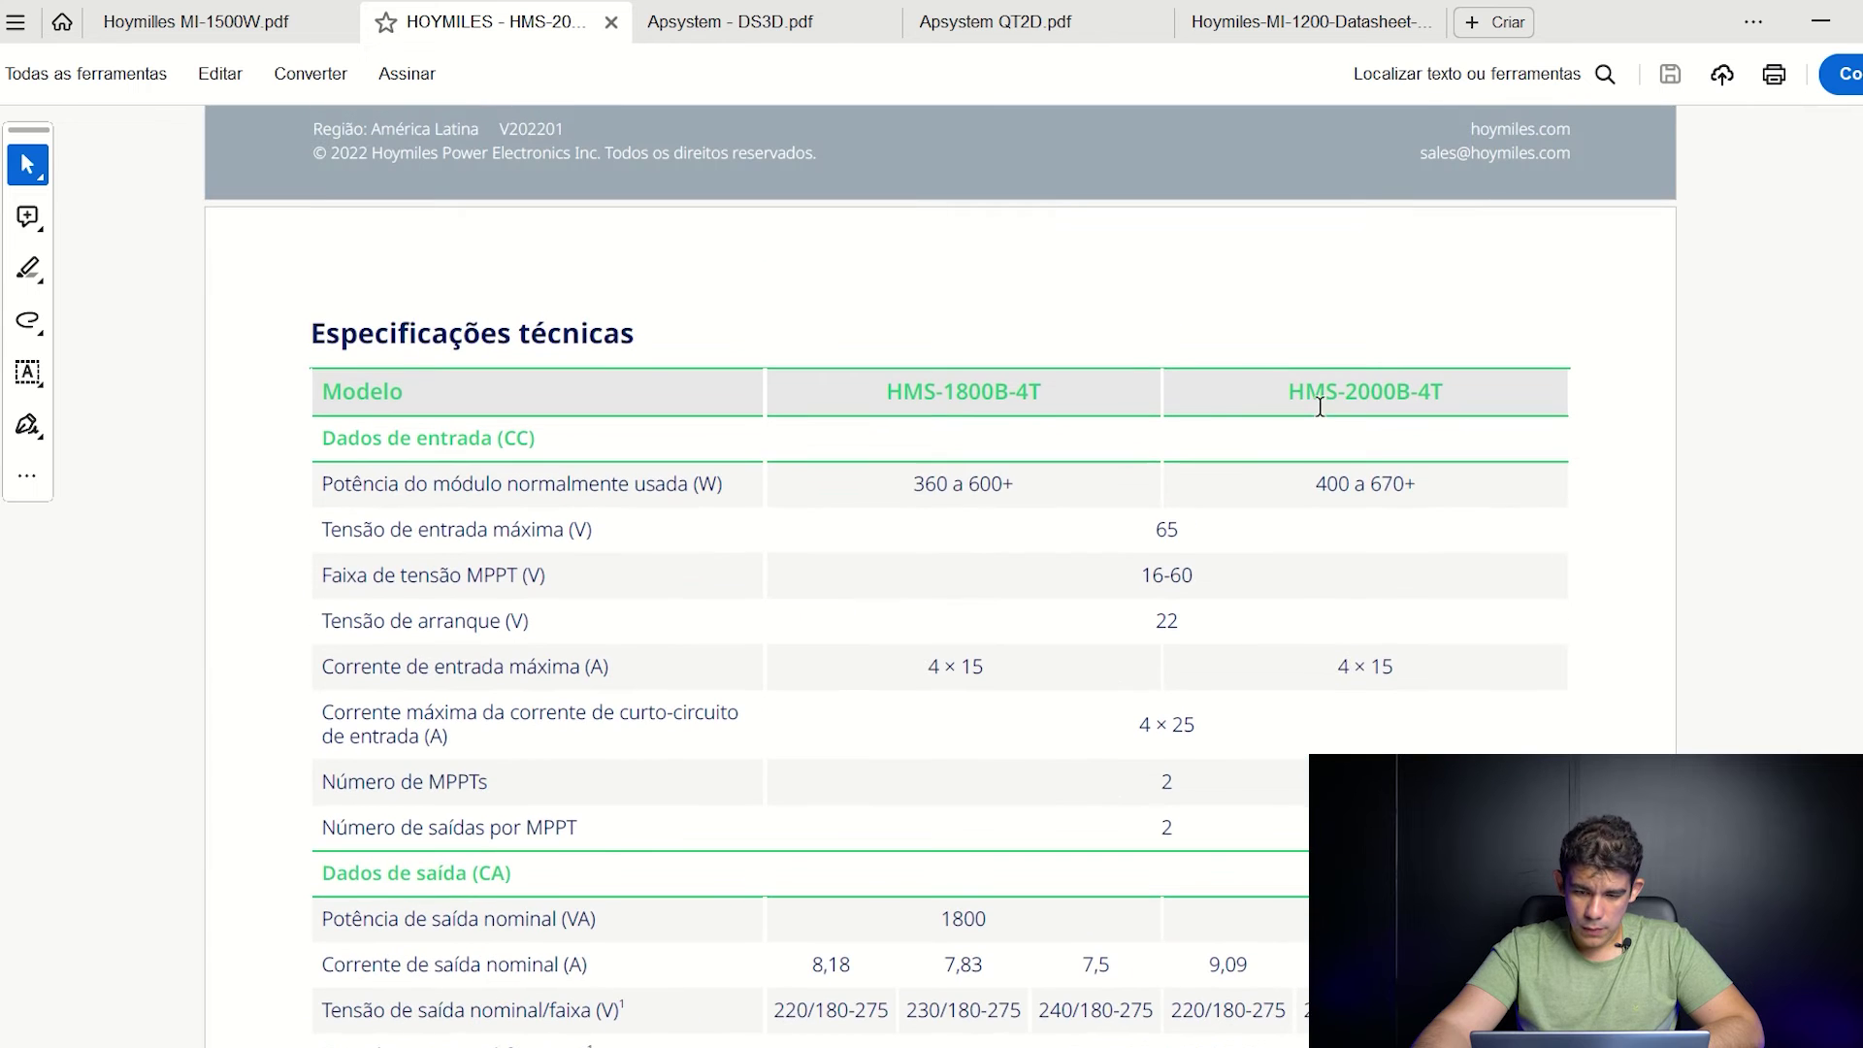
{"action": "left_click_drag", "start_coordinate": [1289, 393], "coordinate": [1455, 390]}
{"action": "left_click", "coordinate": [1471, 388]}
{"action": "left_click_drag", "start_coordinate": [1286, 393], "coordinate": [1460, 393]}
- Highlight the maximum units per 10 AWG branch row and read its values for both inverter models
{"action": "scroll", "coordinate": [1435, 470], "scroll_direction": "down", "scroll_amount": 10}
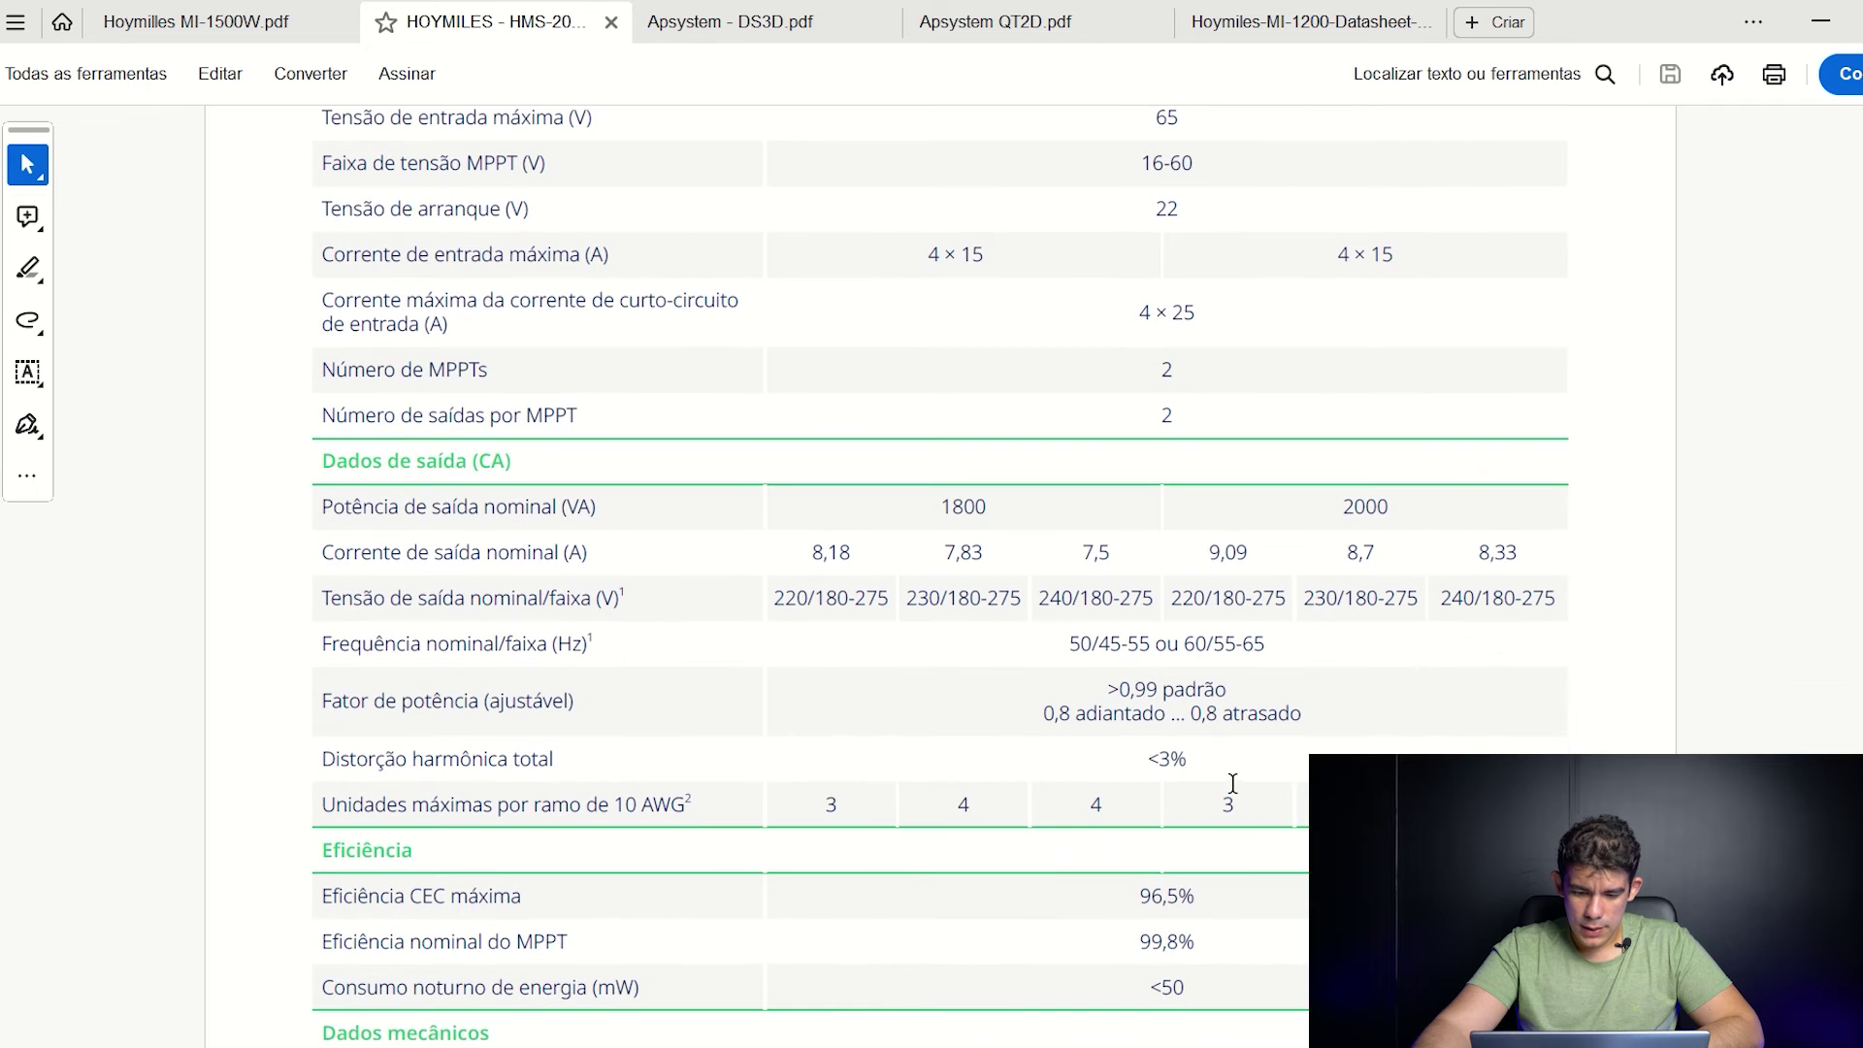
{"action": "left_click_drag", "start_coordinate": [319, 793], "coordinate": [693, 805]}
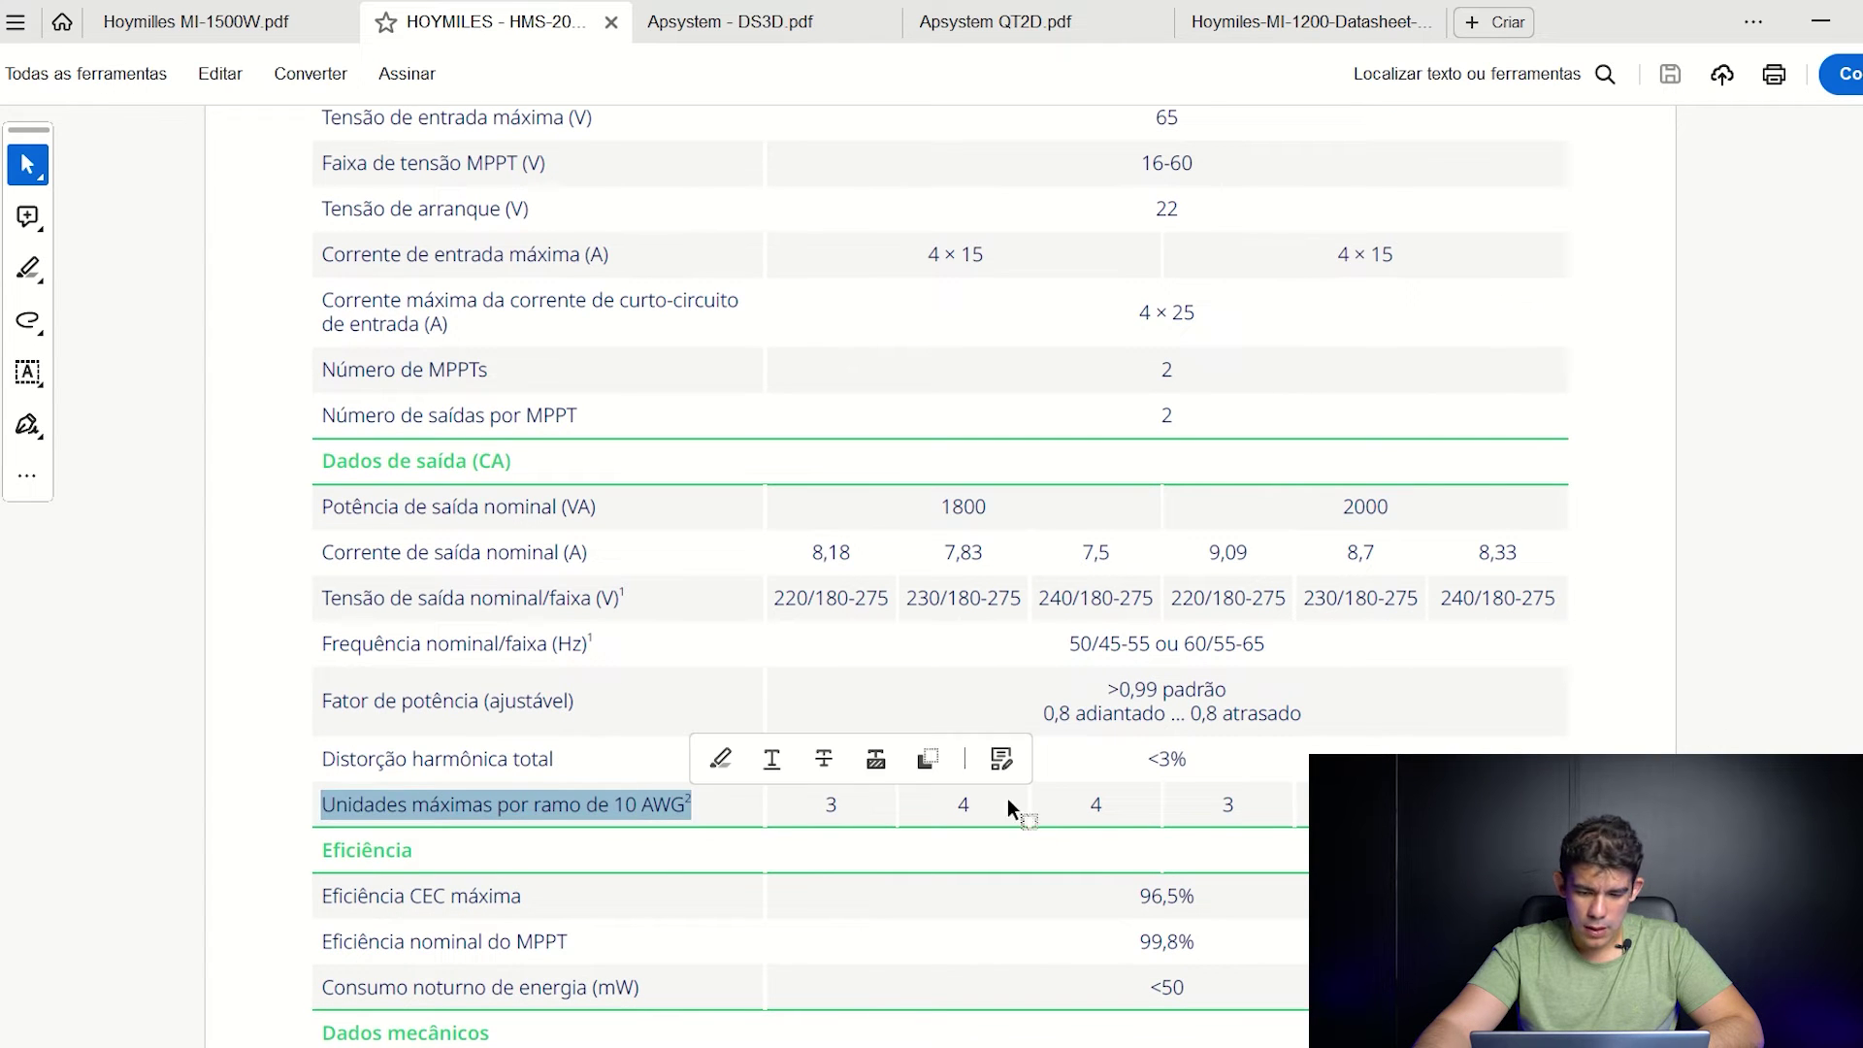
{"action": "left_click", "coordinate": [1210, 819]}
{"action": "left_click_drag", "start_coordinate": [1484, 805], "coordinate": [1591, 807]}
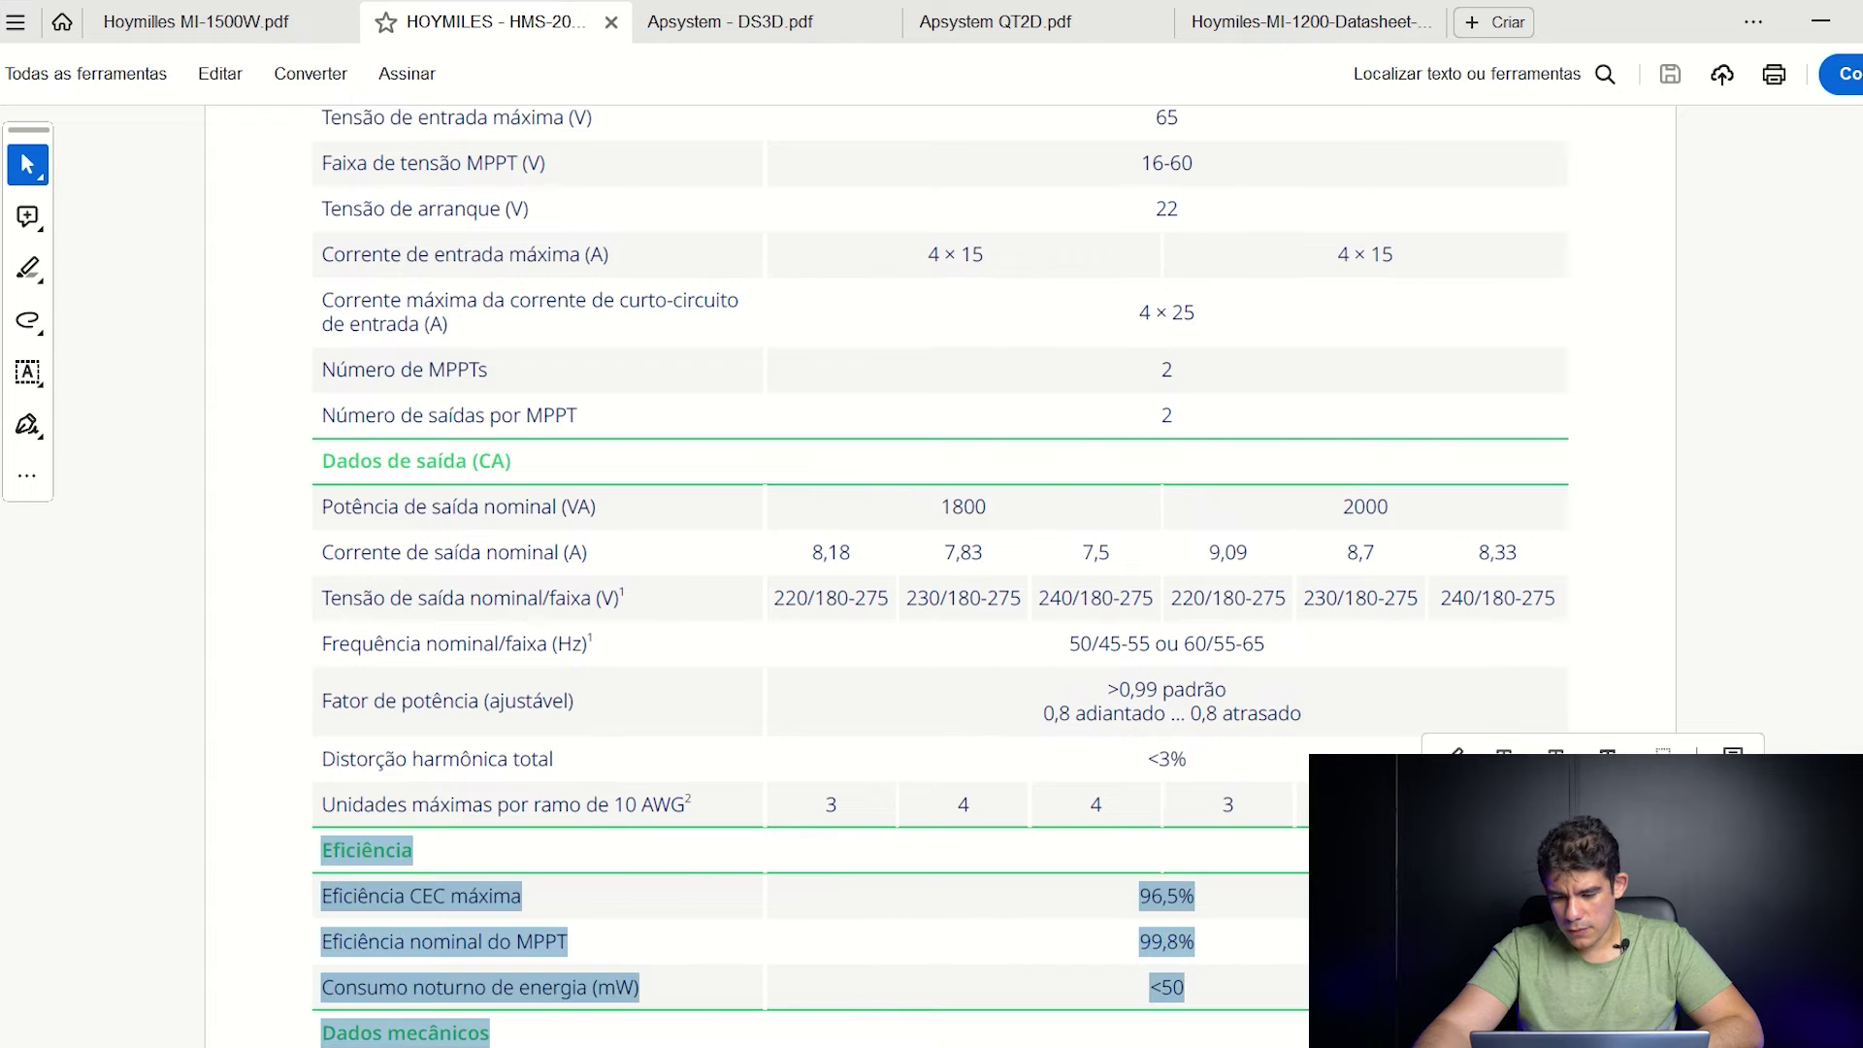
{"action": "left_click", "coordinate": [1012, 589]}
{"action": "scroll", "coordinate": [1012, 589], "scroll_direction": "up", "scroll_amount": 2}
{"action": "scroll", "coordinate": [885, 155], "scroll_direction": "down", "scroll_amount": 5}
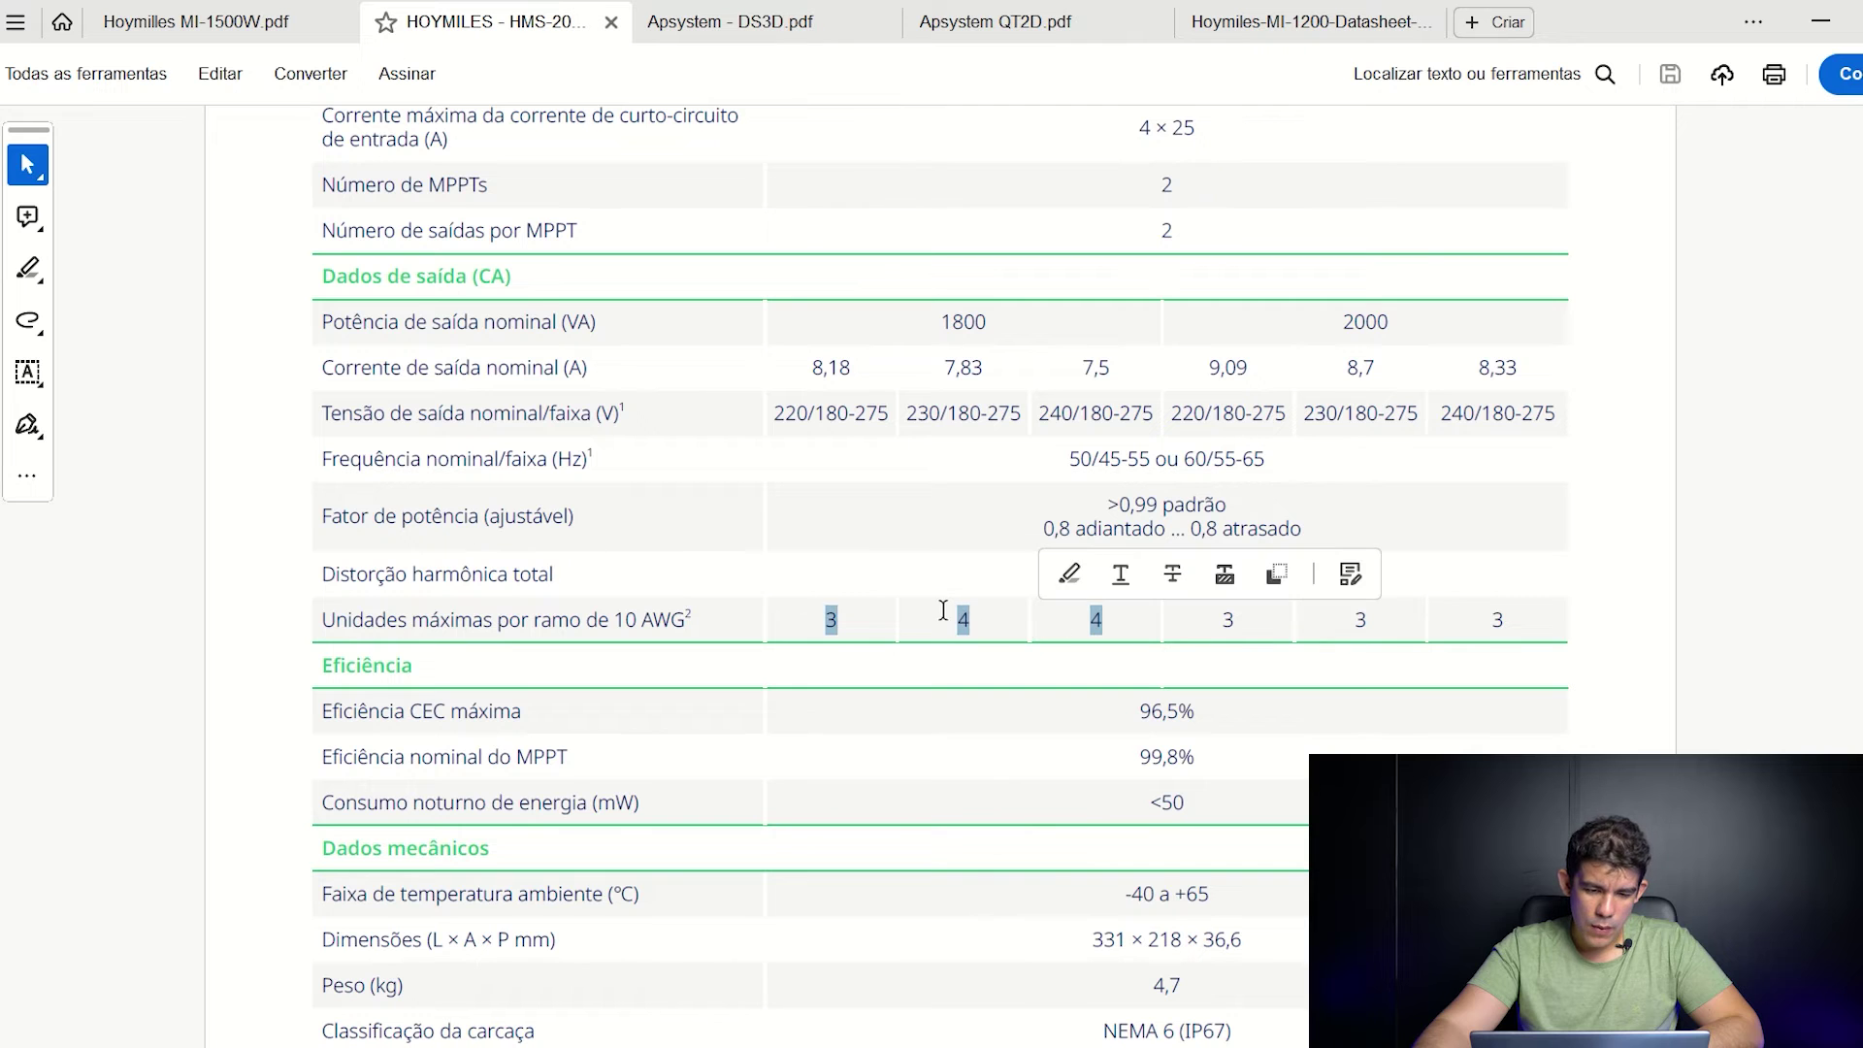
- Compare the HMS-1800B-4T's maximum units per 10 AWG branch with its nominal output voltages
{"action": "double_click", "coordinate": [963, 619]}
{"action": "scroll", "coordinate": [1015, 615], "scroll_direction": "up", "scroll_amount": 5}
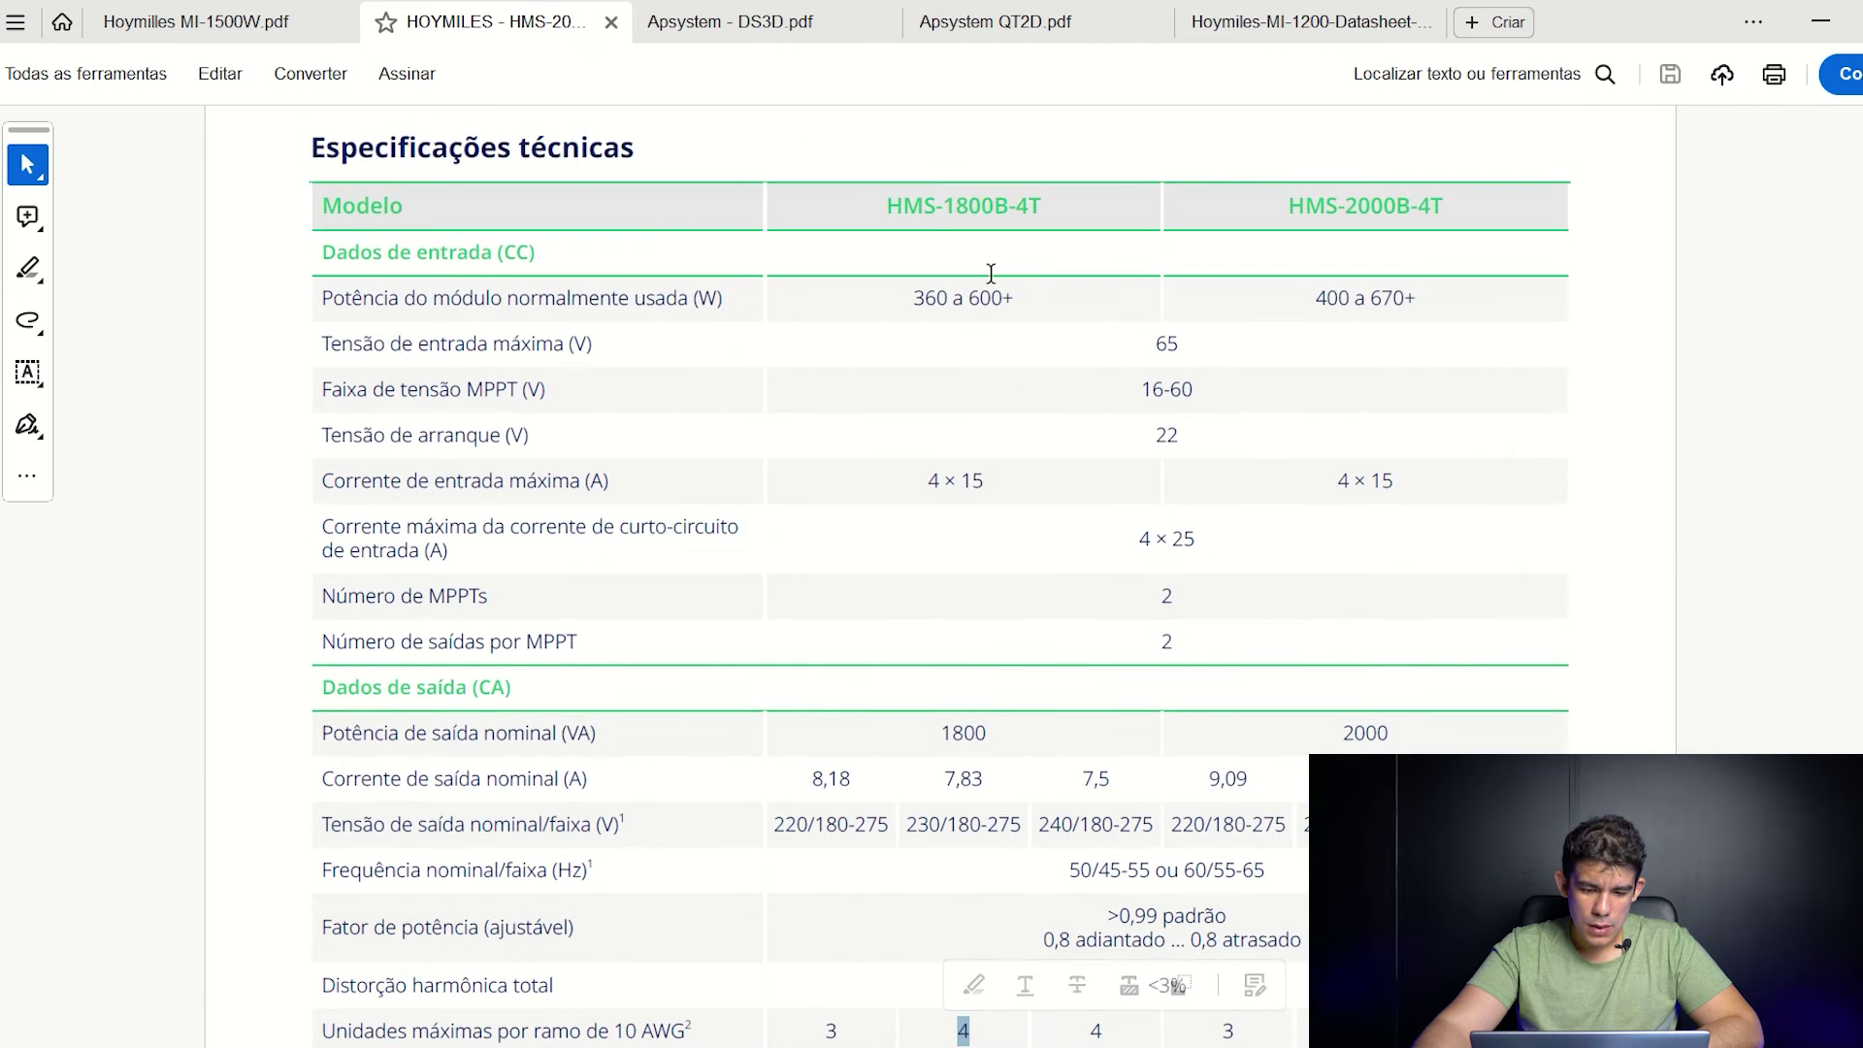
{"action": "scroll", "coordinate": [1000, 320], "scroll_direction": "down", "scroll_amount": 3}
{"action": "left_click_drag", "start_coordinate": [958, 593], "coordinate": [1103, 599]}
{"action": "scroll", "coordinate": [873, 679], "scroll_direction": "up", "scroll_amount": 3}
{"action": "scroll", "coordinate": [812, 737], "scroll_direction": "down", "scroll_amount": 3}
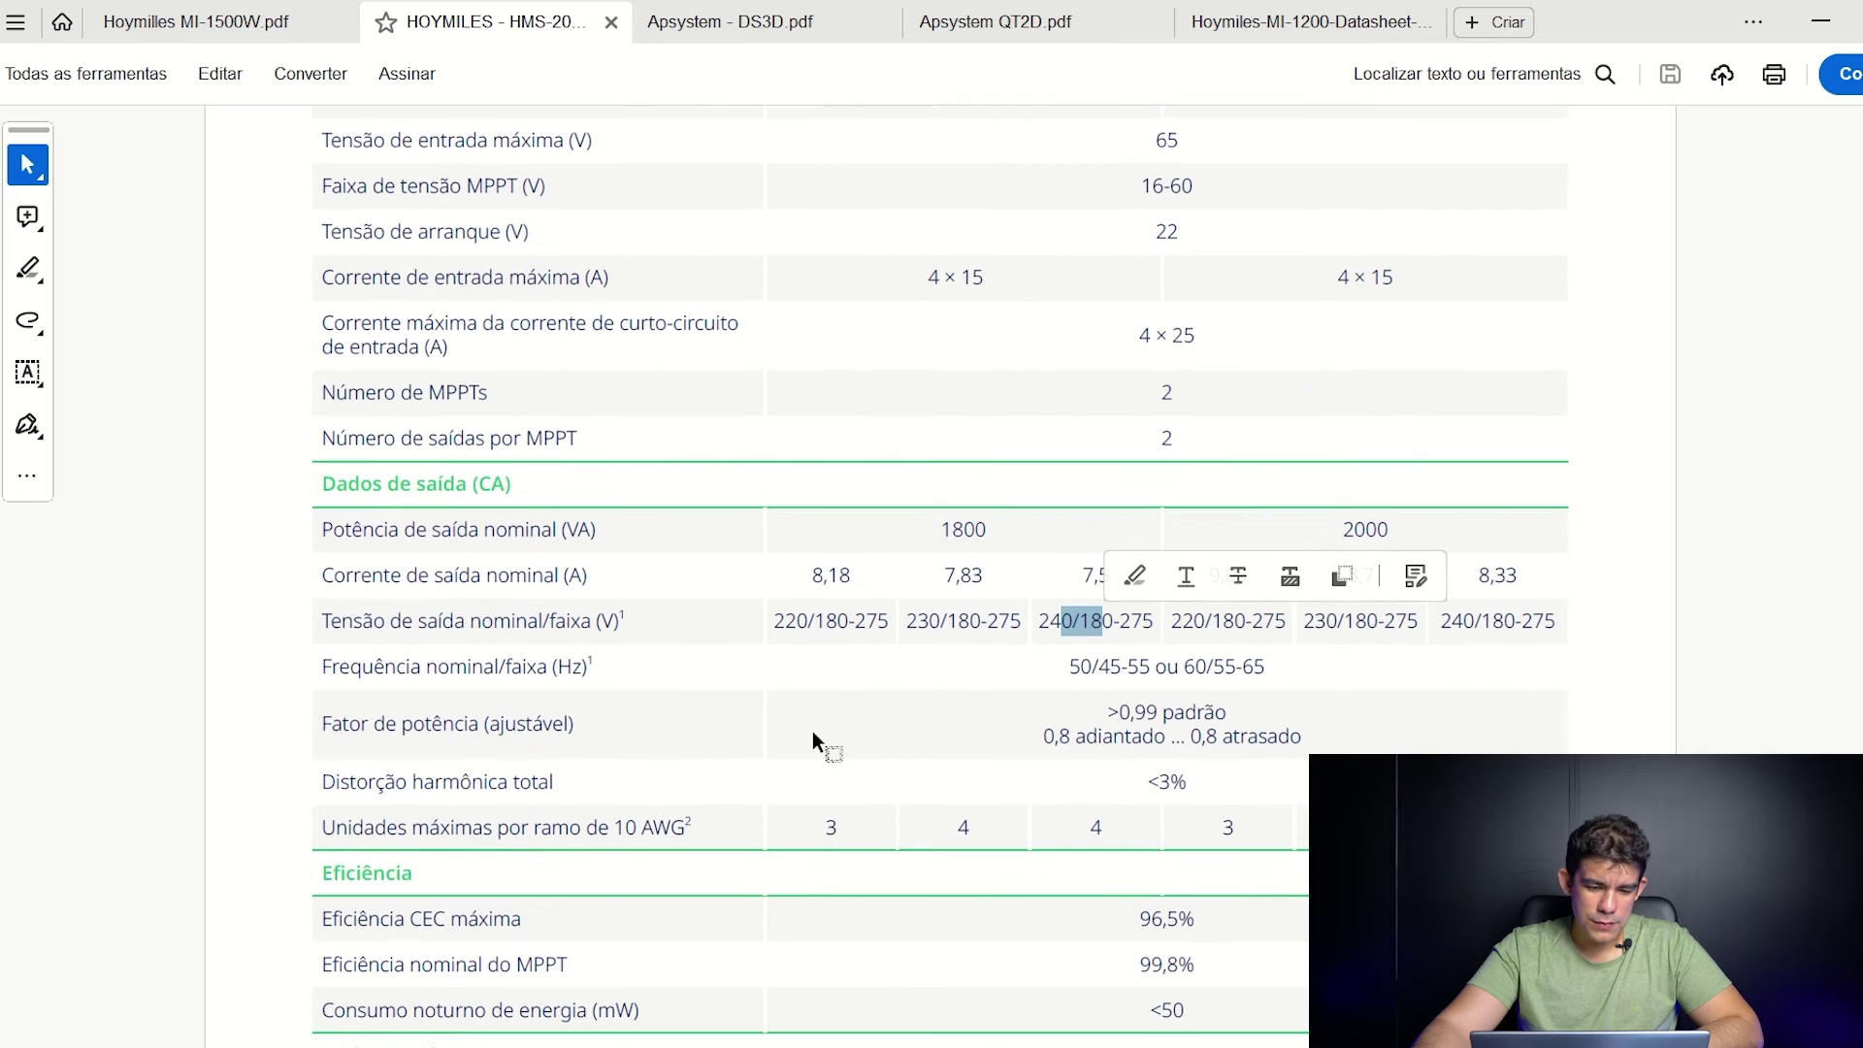
{"action": "left_click_drag", "start_coordinate": [844, 832], "coordinate": [819, 835]}
{"action": "left_click", "coordinate": [840, 834]}
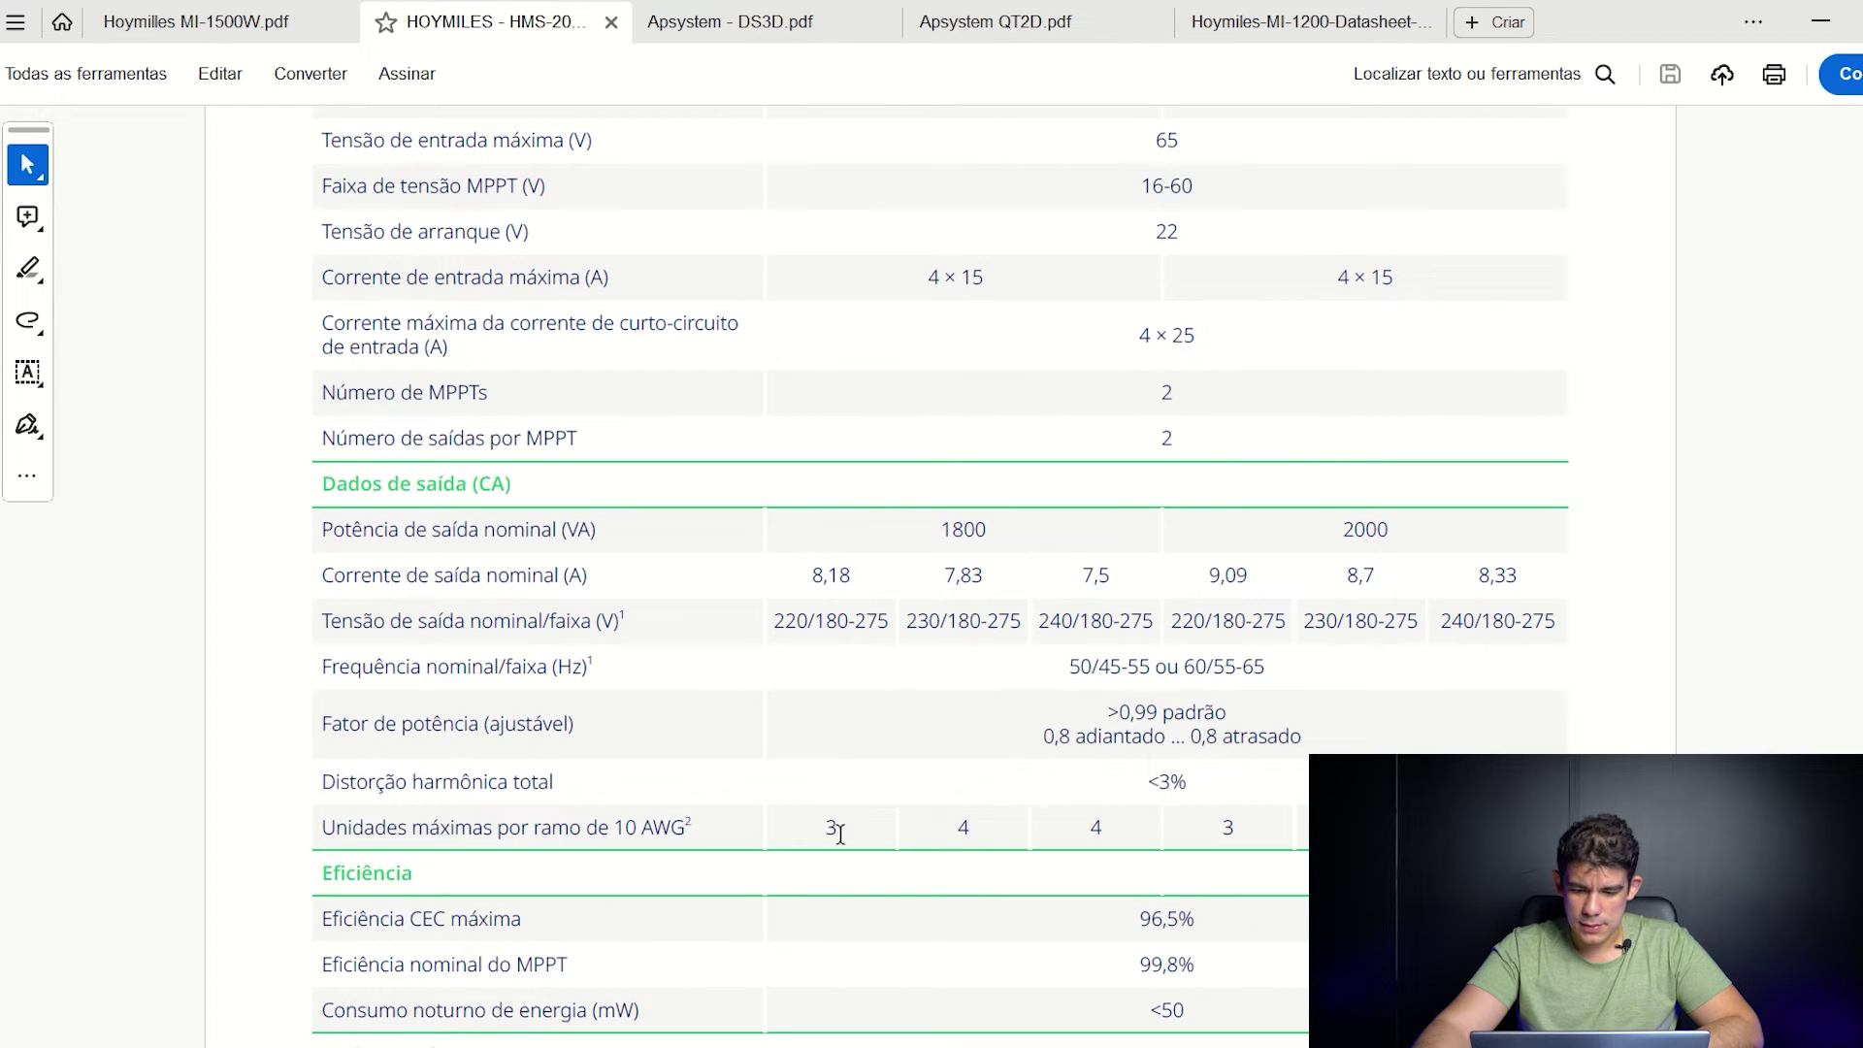
- Switch to the AutoCAD drawing and examine how the six HMS-2000B-4T inverters are split into two branches
{"action": "mouse_move", "coordinate": [1351, 1047]}
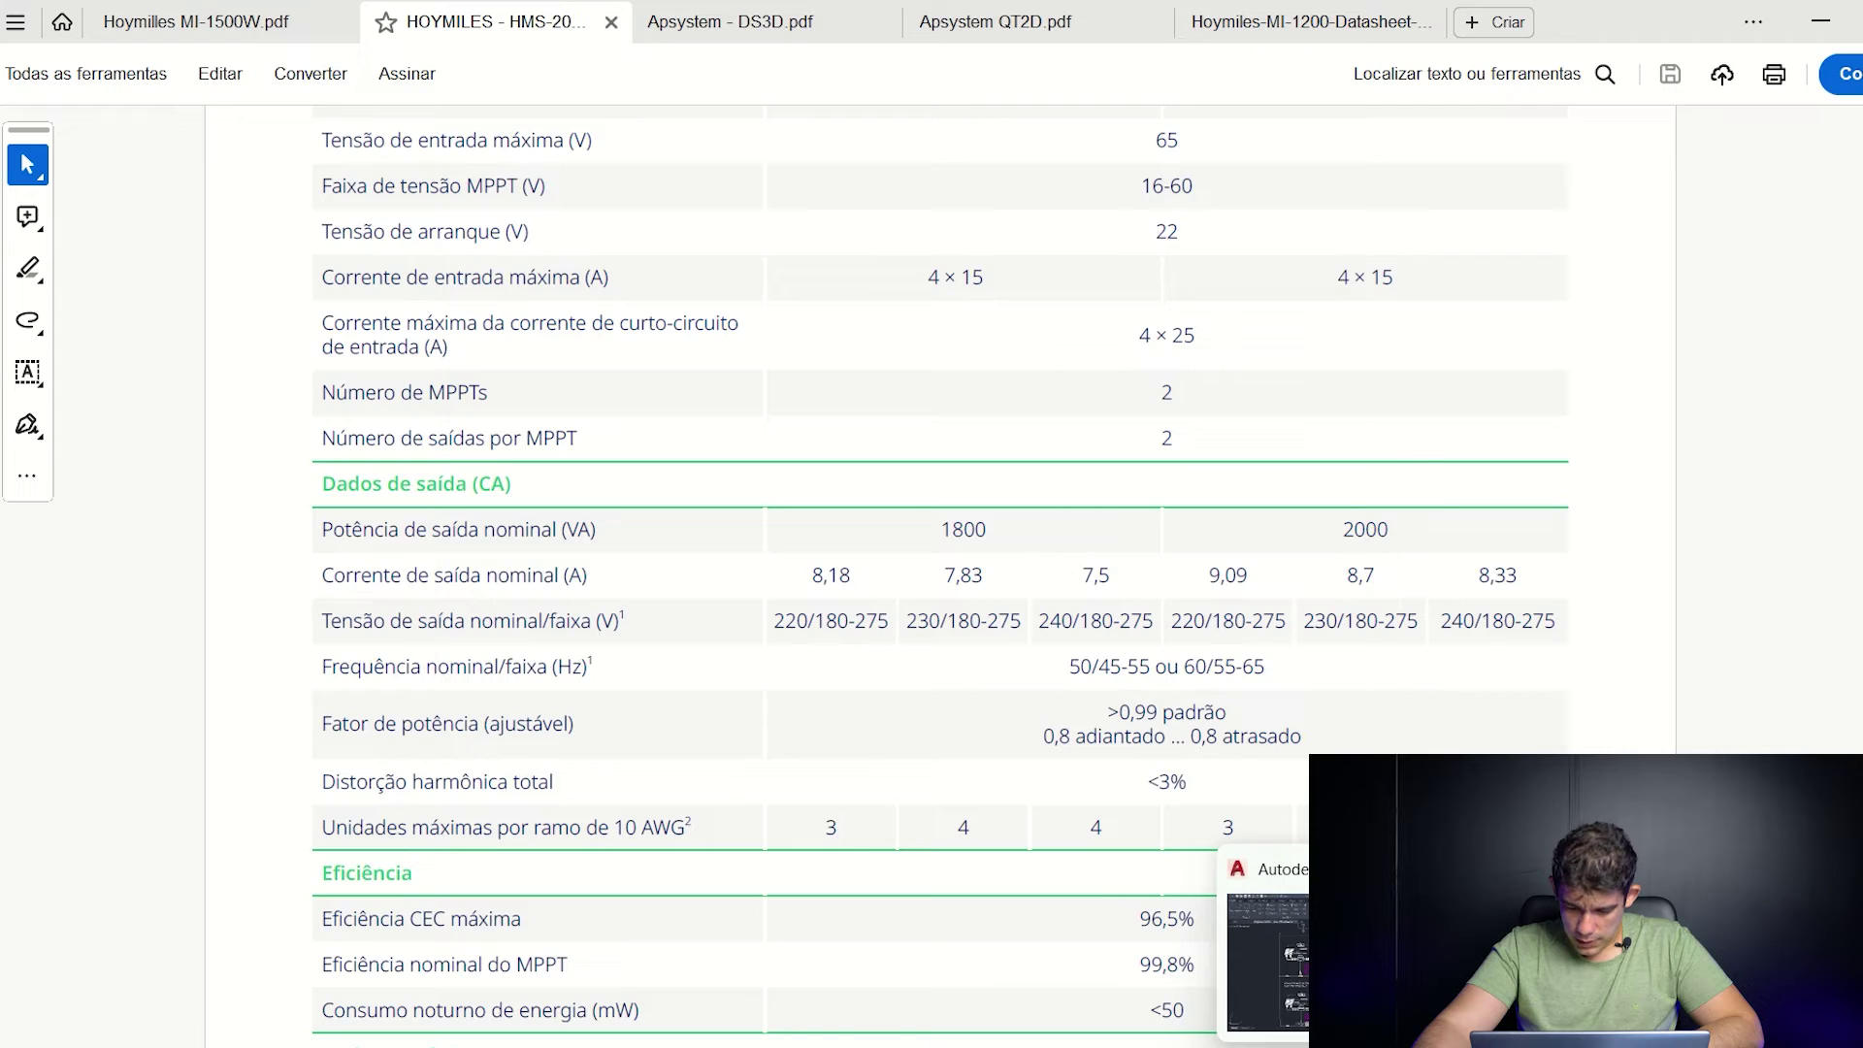
{"action": "left_click", "coordinate": [1350, 974]}
{"action": "scroll", "coordinate": [1015, 655], "scroll_direction": "down", "scroll_amount": 5}
{"action": "scroll", "coordinate": [1015, 655], "scroll_direction": "up", "scroll_amount": 5}
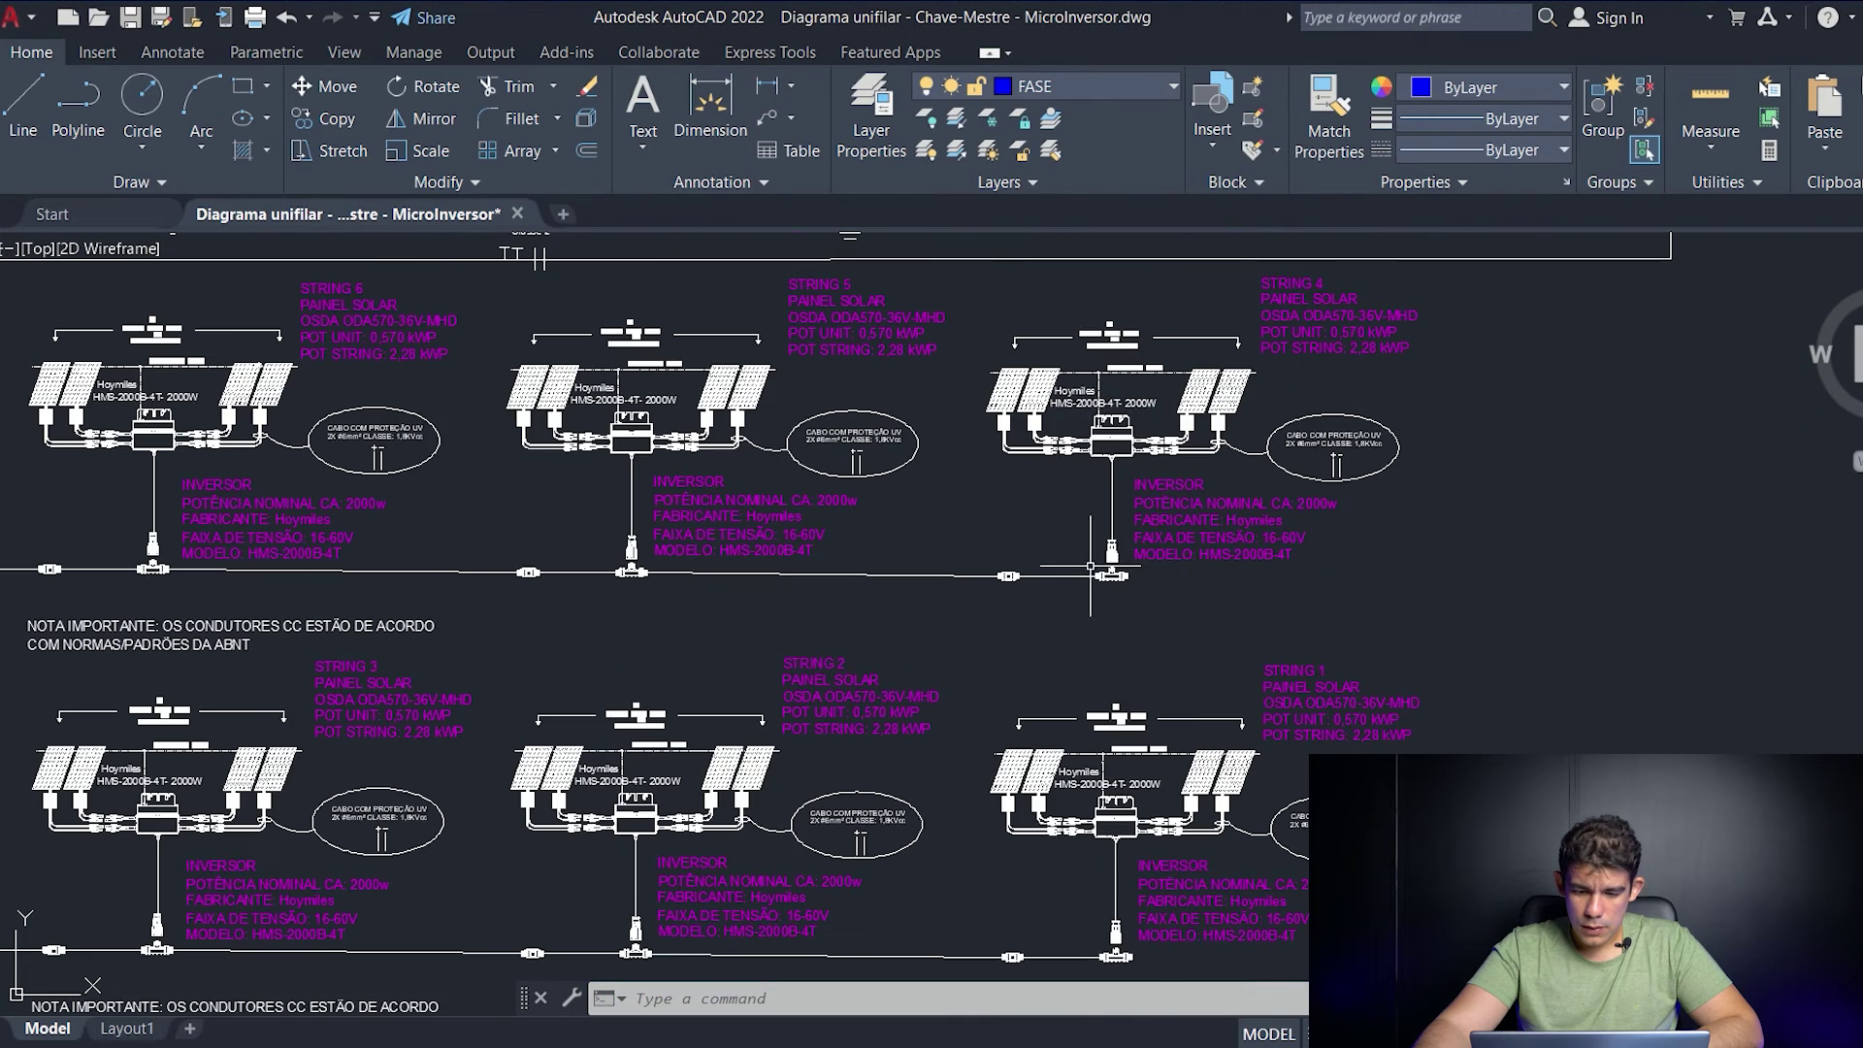
{"action": "scroll", "coordinate": [1014, 654], "scroll_direction": "down", "scroll_amount": 3}
{"action": "scroll", "coordinate": [695, 615], "scroll_direction": "up", "scroll_amount": 4}
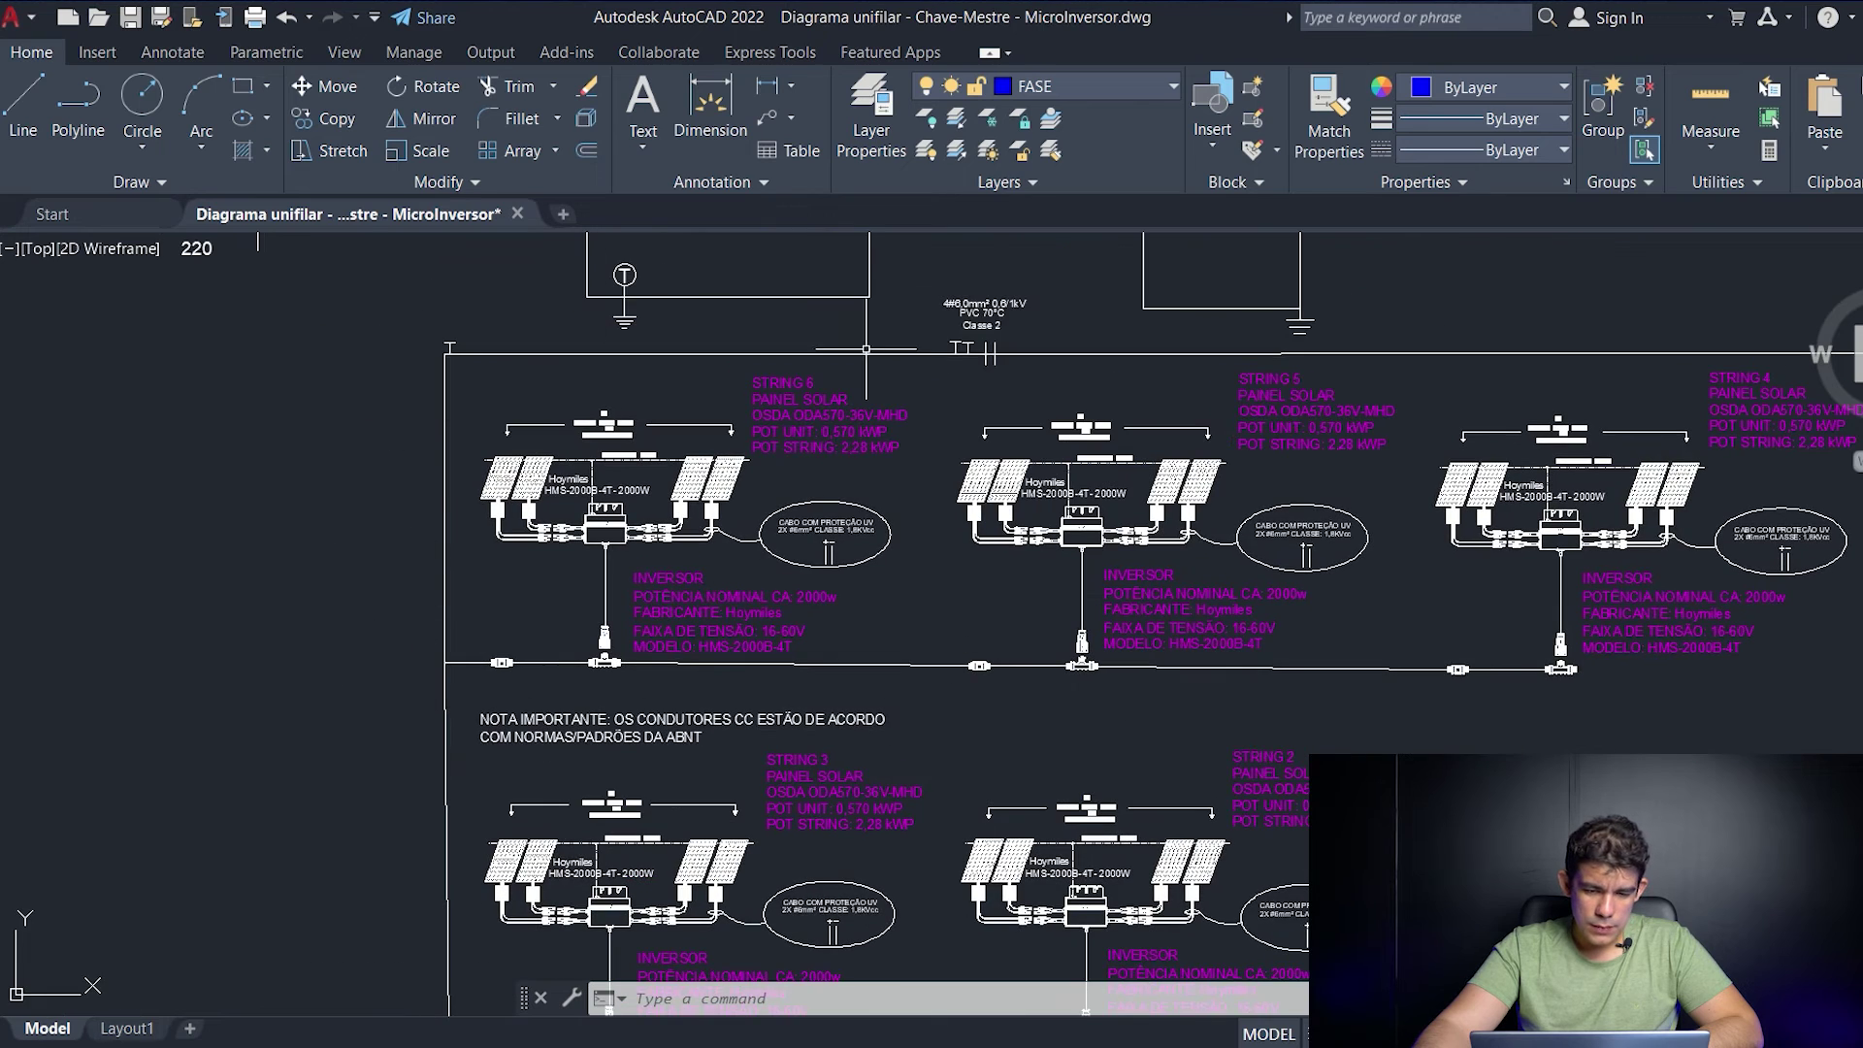
- Examine the 4#6,0mm² cable label on the AC line above STRING 6 and STRING 5 within the overall diagram
{"action": "middle_click_drag", "start_coordinate": [866, 348], "coordinate": [679, 490]}
{"action": "scroll", "coordinate": [791, 479], "scroll_direction": "up", "scroll_amount": 2}
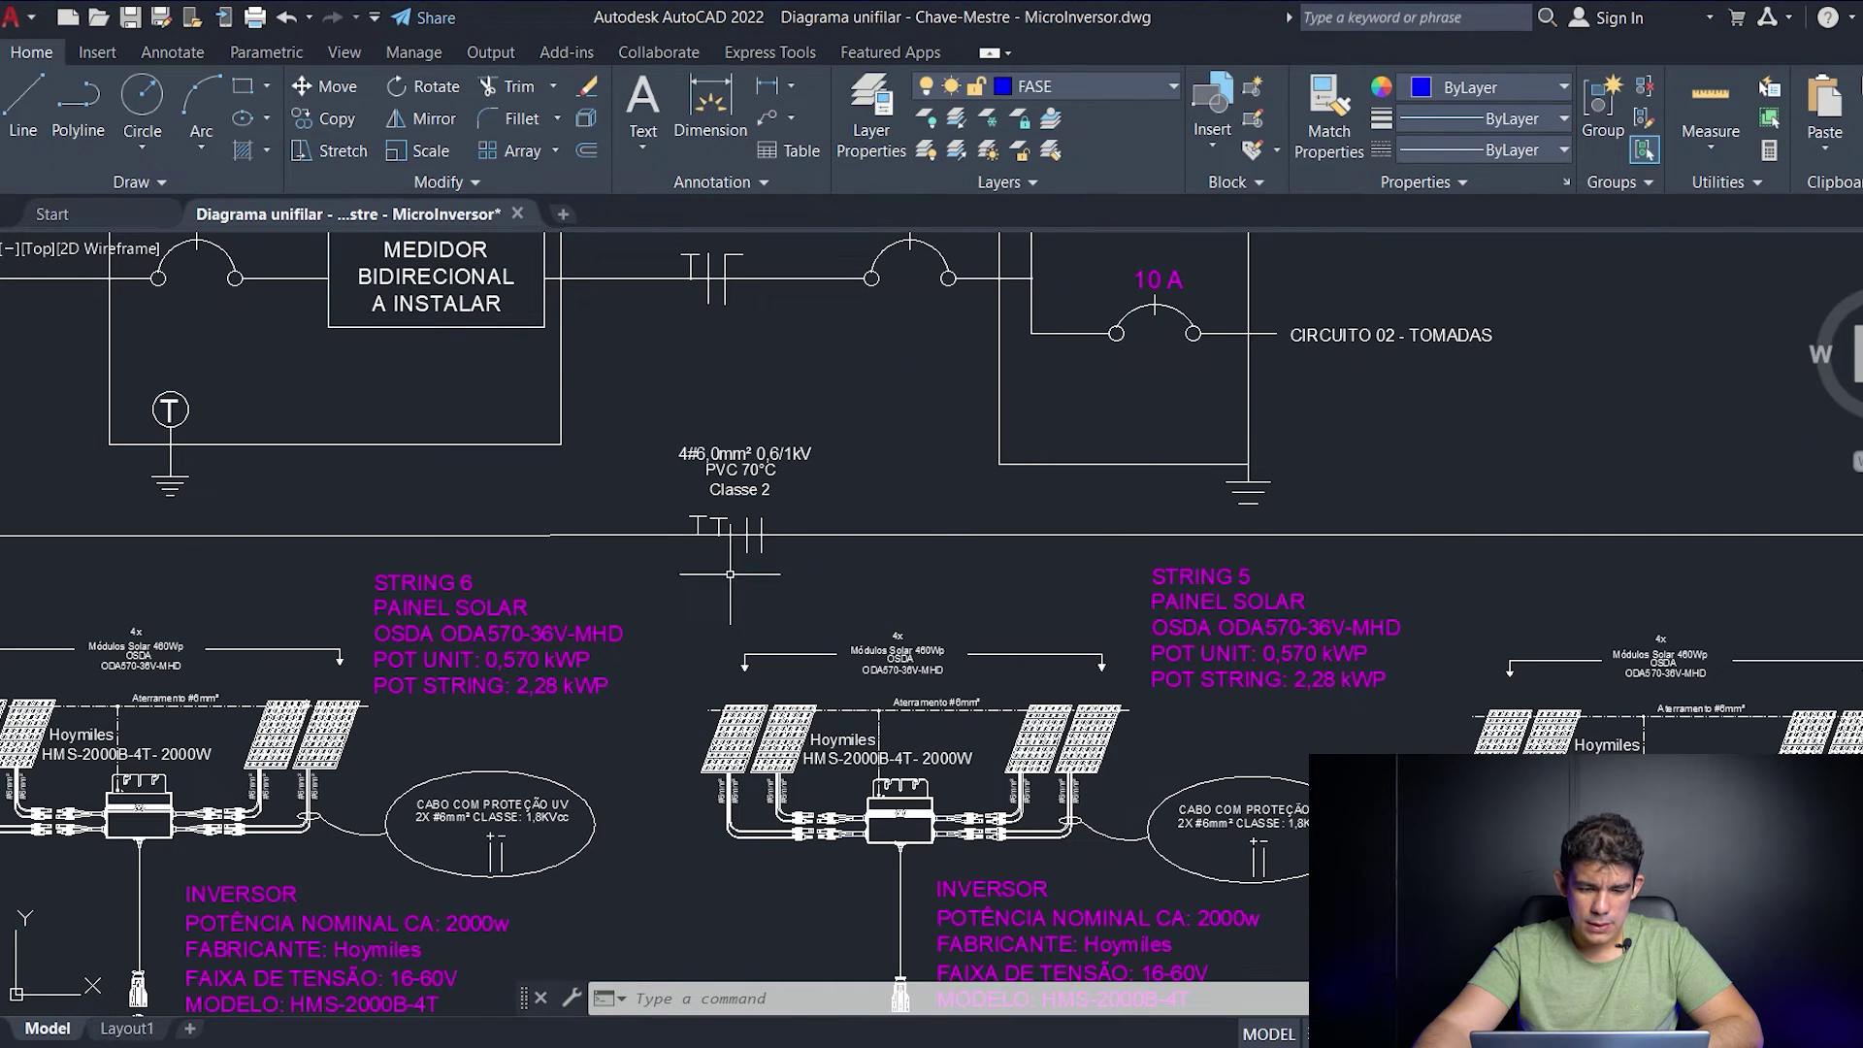
{"action": "scroll", "coordinate": [772, 519], "scroll_direction": "up", "scroll_amount": 3}
{"action": "scroll", "coordinate": [755, 538], "scroll_direction": "down", "scroll_amount": 3}
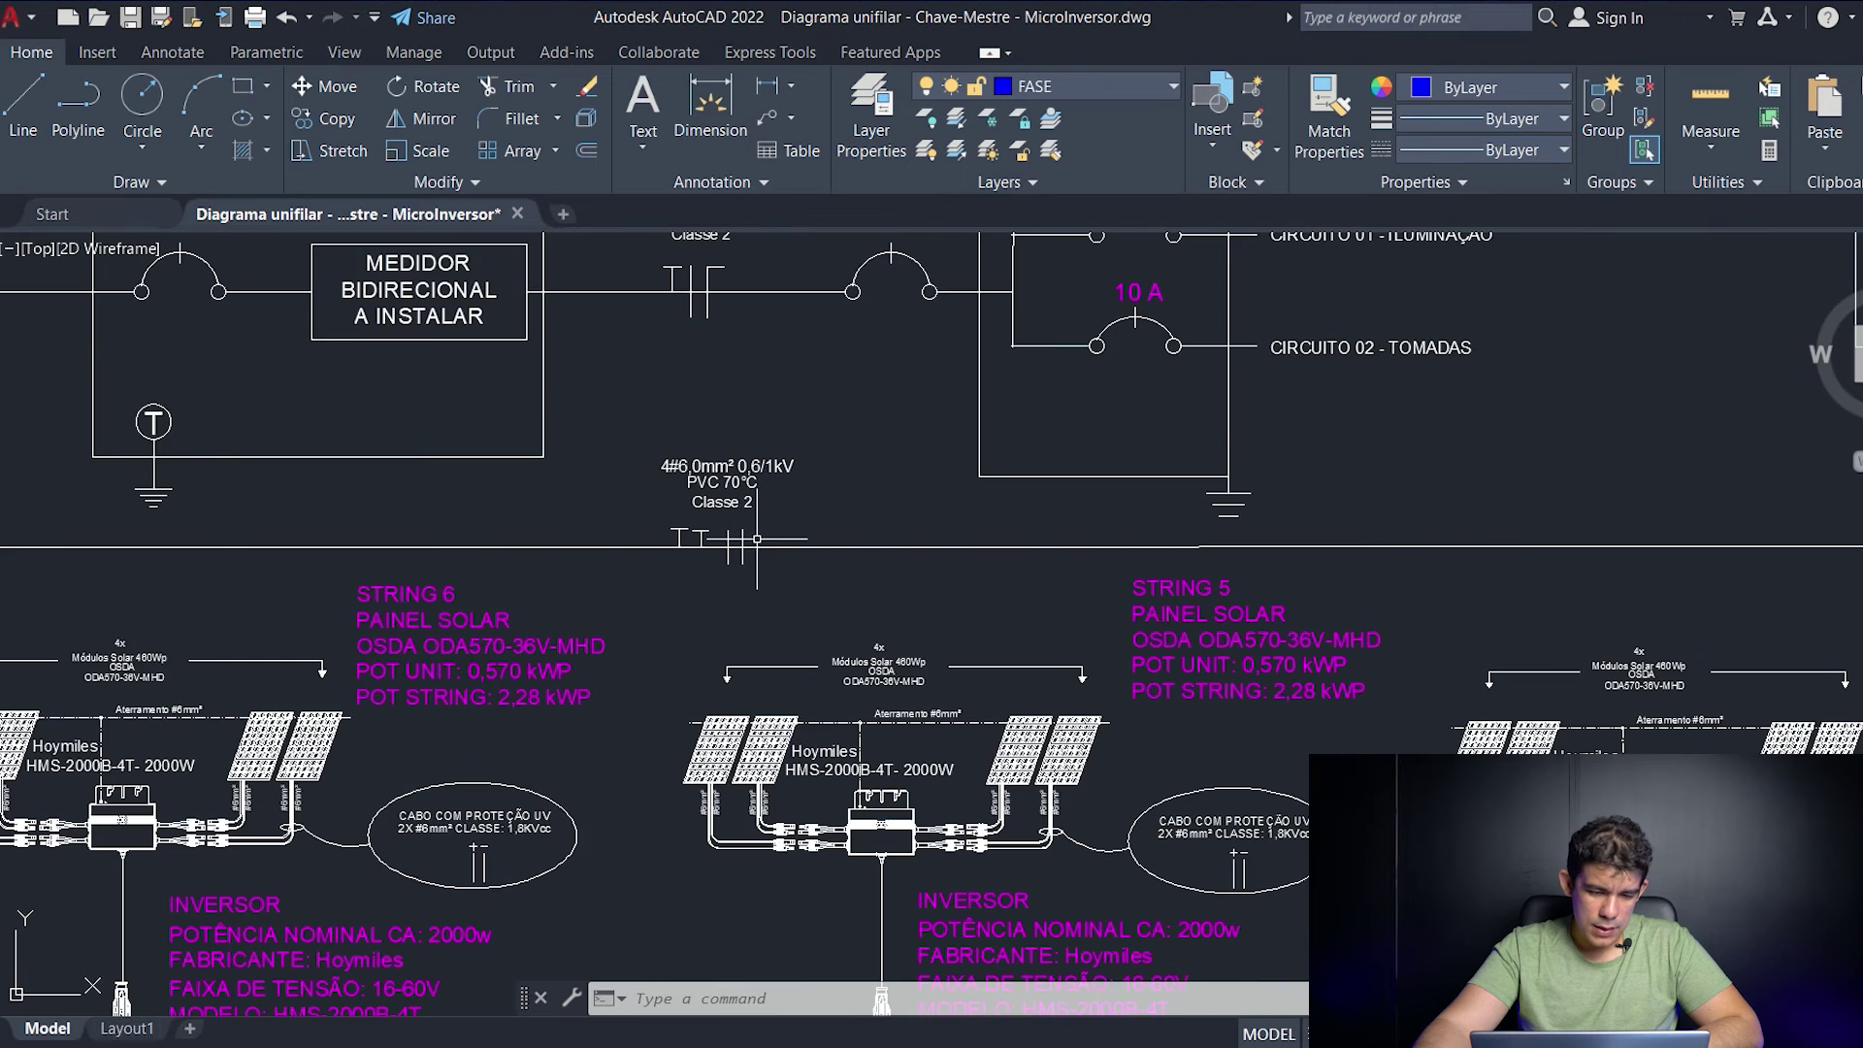
{"action": "scroll", "coordinate": [858, 602], "scroll_direction": "down", "scroll_amount": 2}
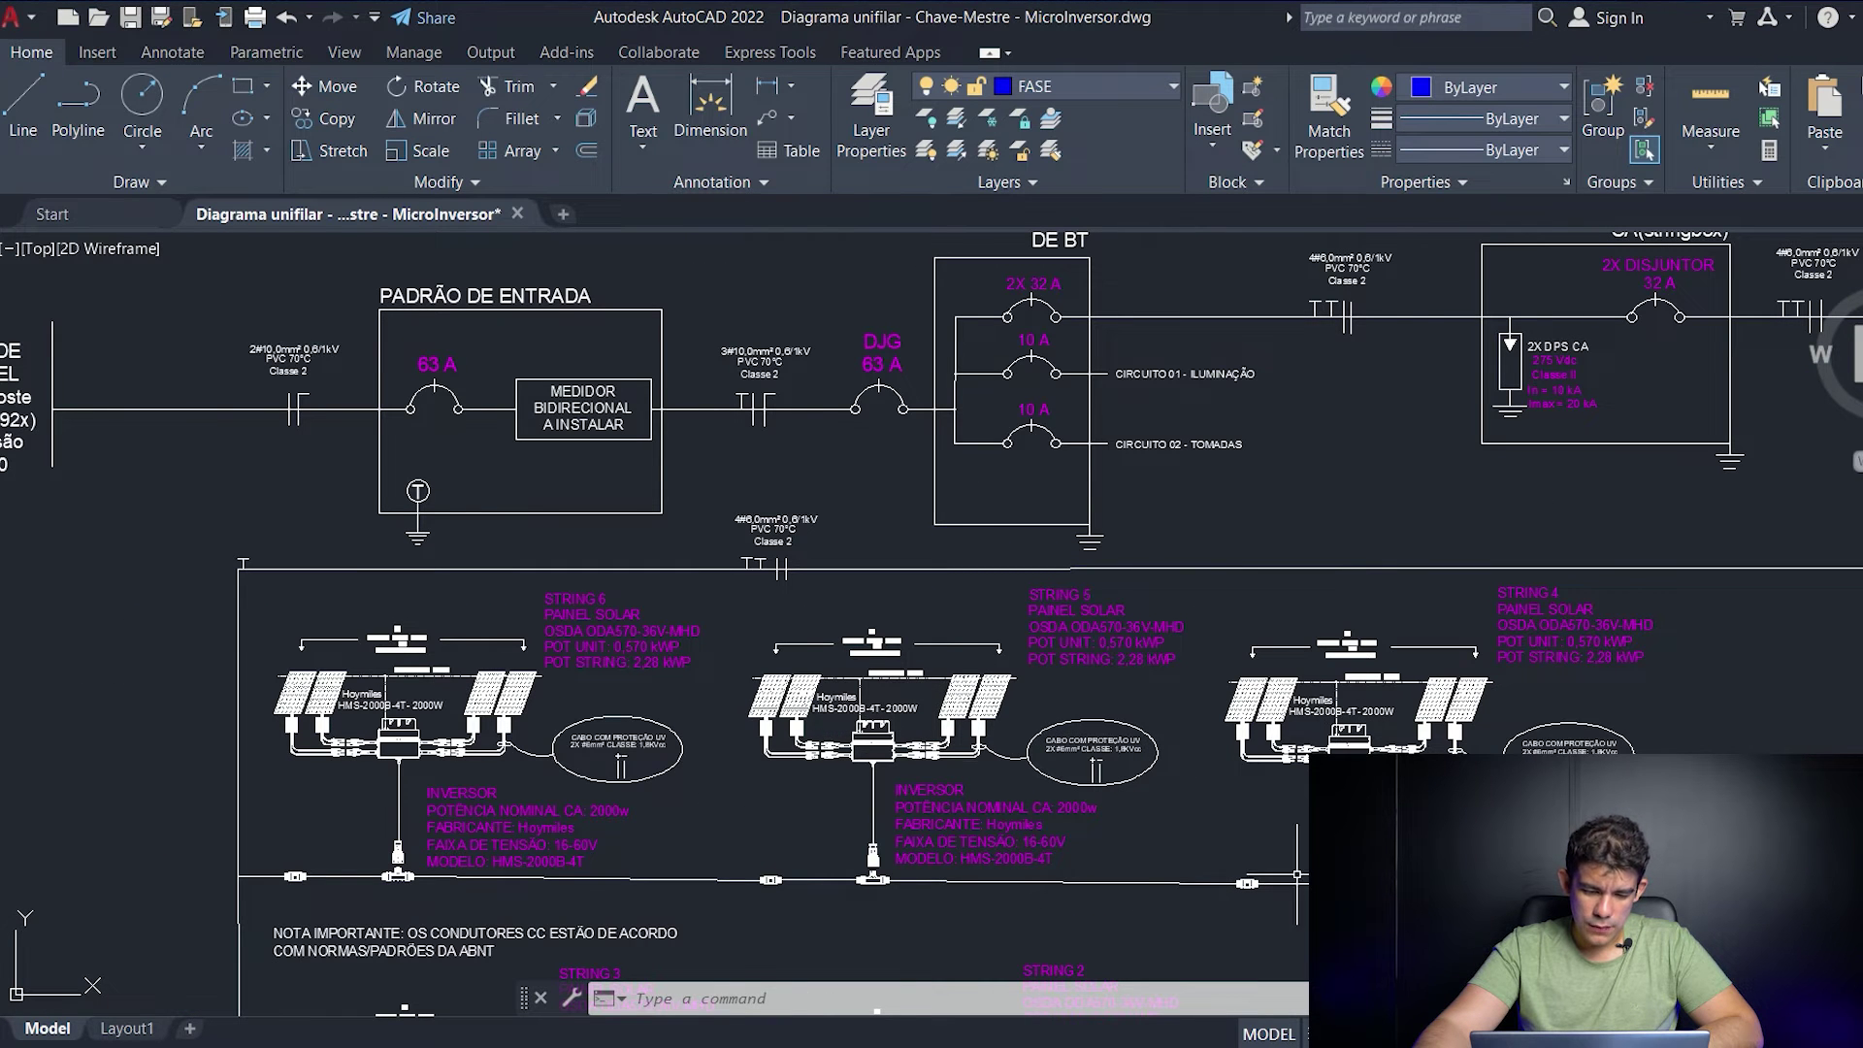
{"action": "scroll", "coordinate": [1014, 444], "scroll_direction": "down", "scroll_amount": 2}
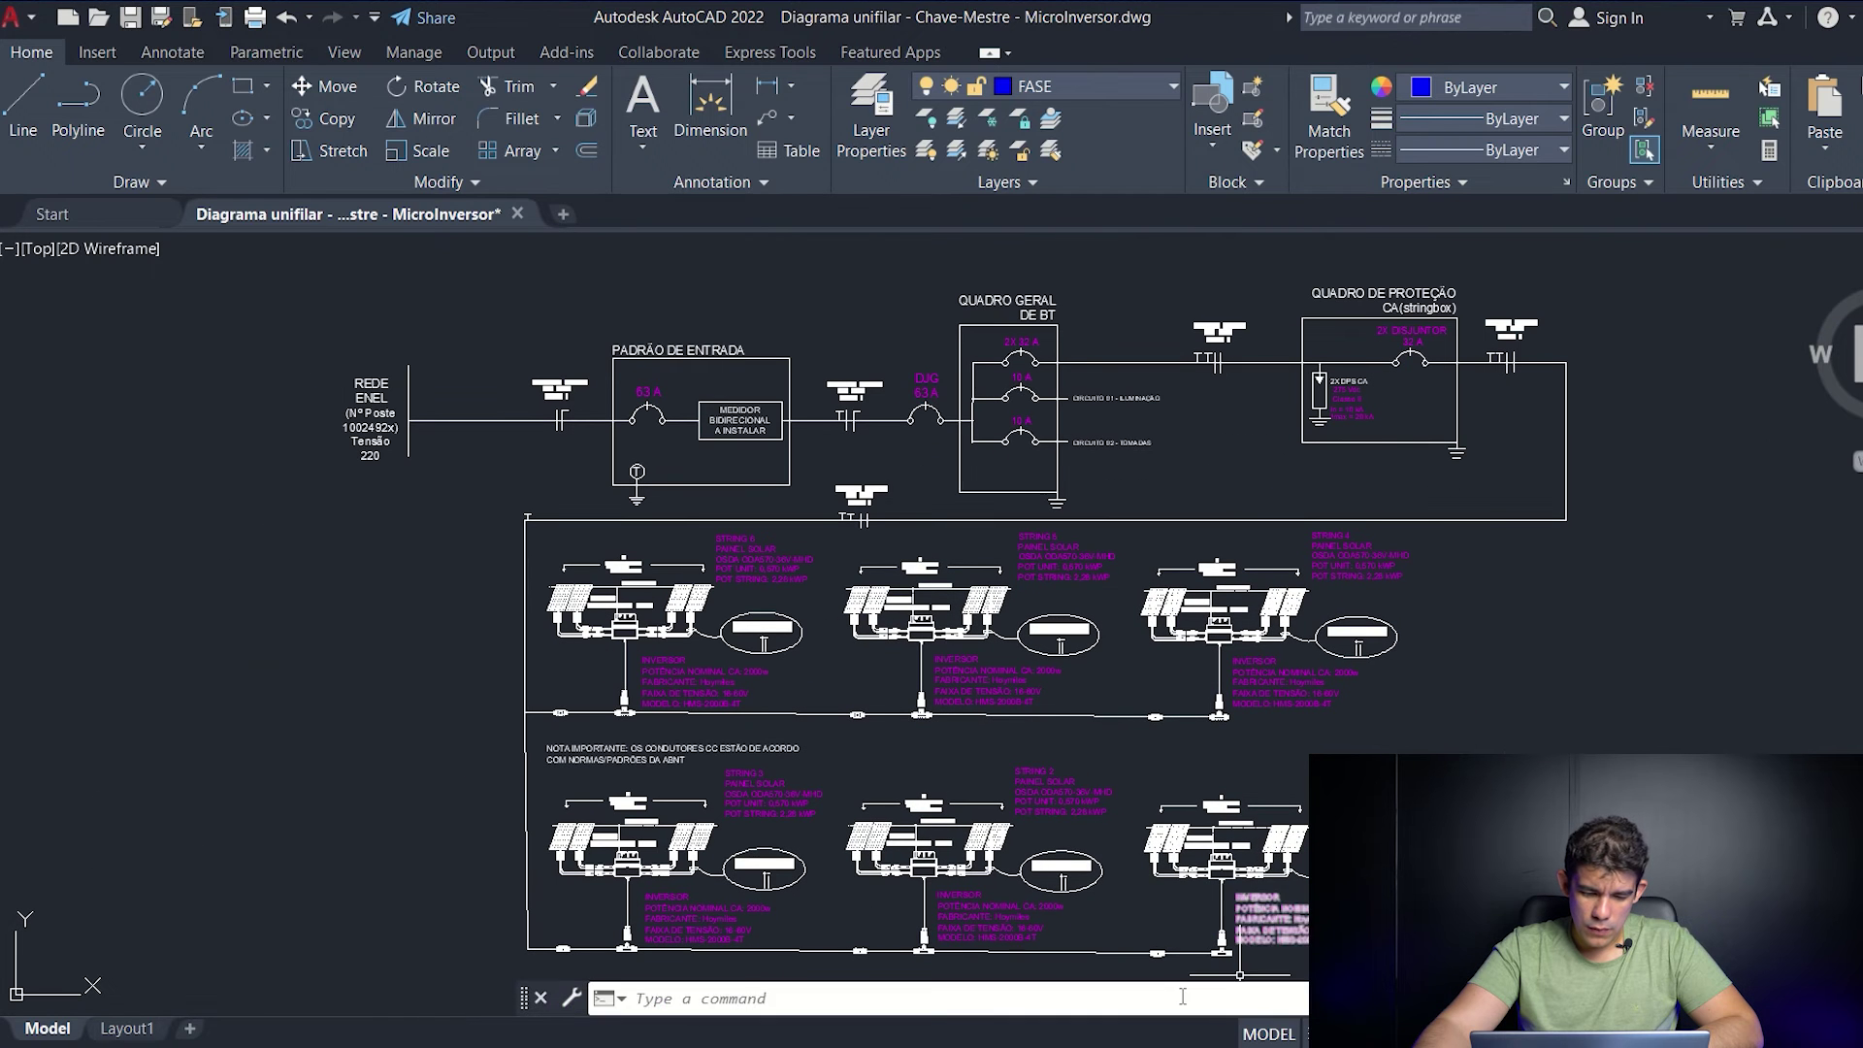
- Examine the AC protection board's breaker and surge protector, and trace the line to the STRING 6 to STRING 4 inverters
{"action": "middle_click_drag", "start_coordinate": [1187, 545], "coordinate": [1014, 647]}
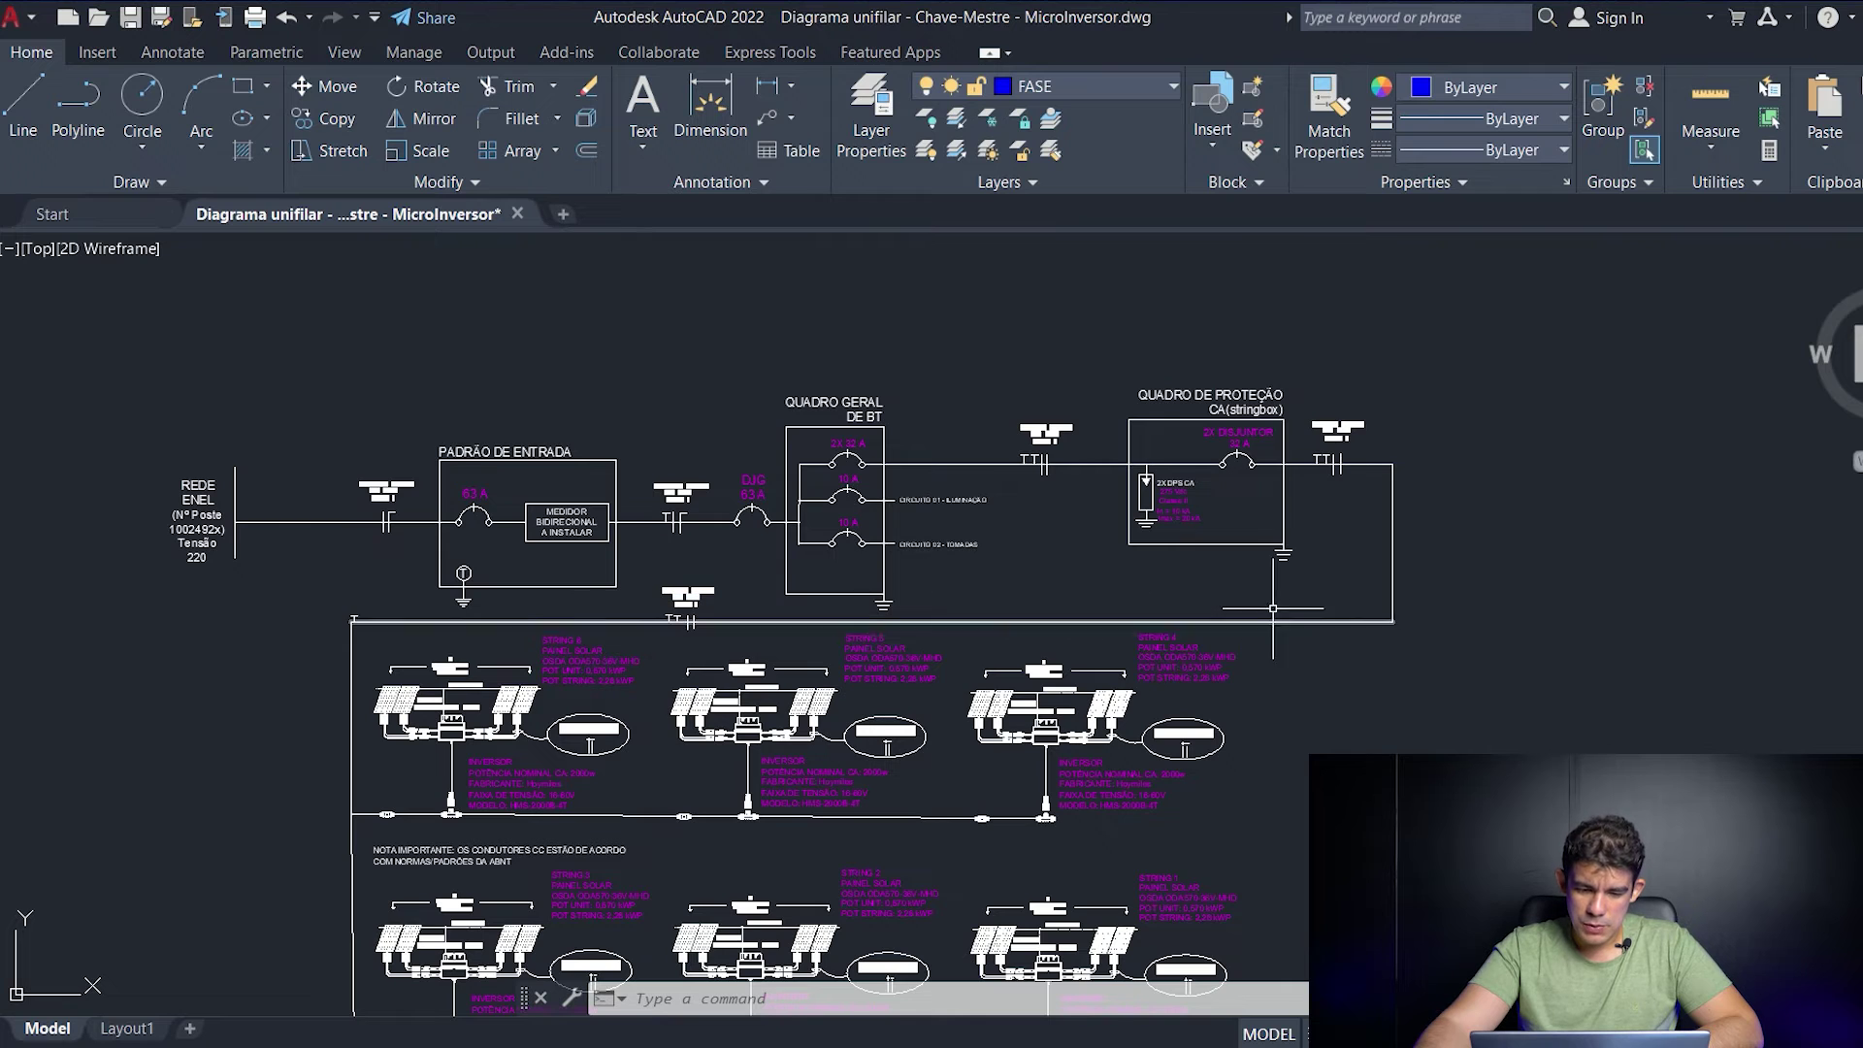
{"action": "scroll", "coordinate": [1213, 621], "scroll_direction": "up", "scroll_amount": 4}
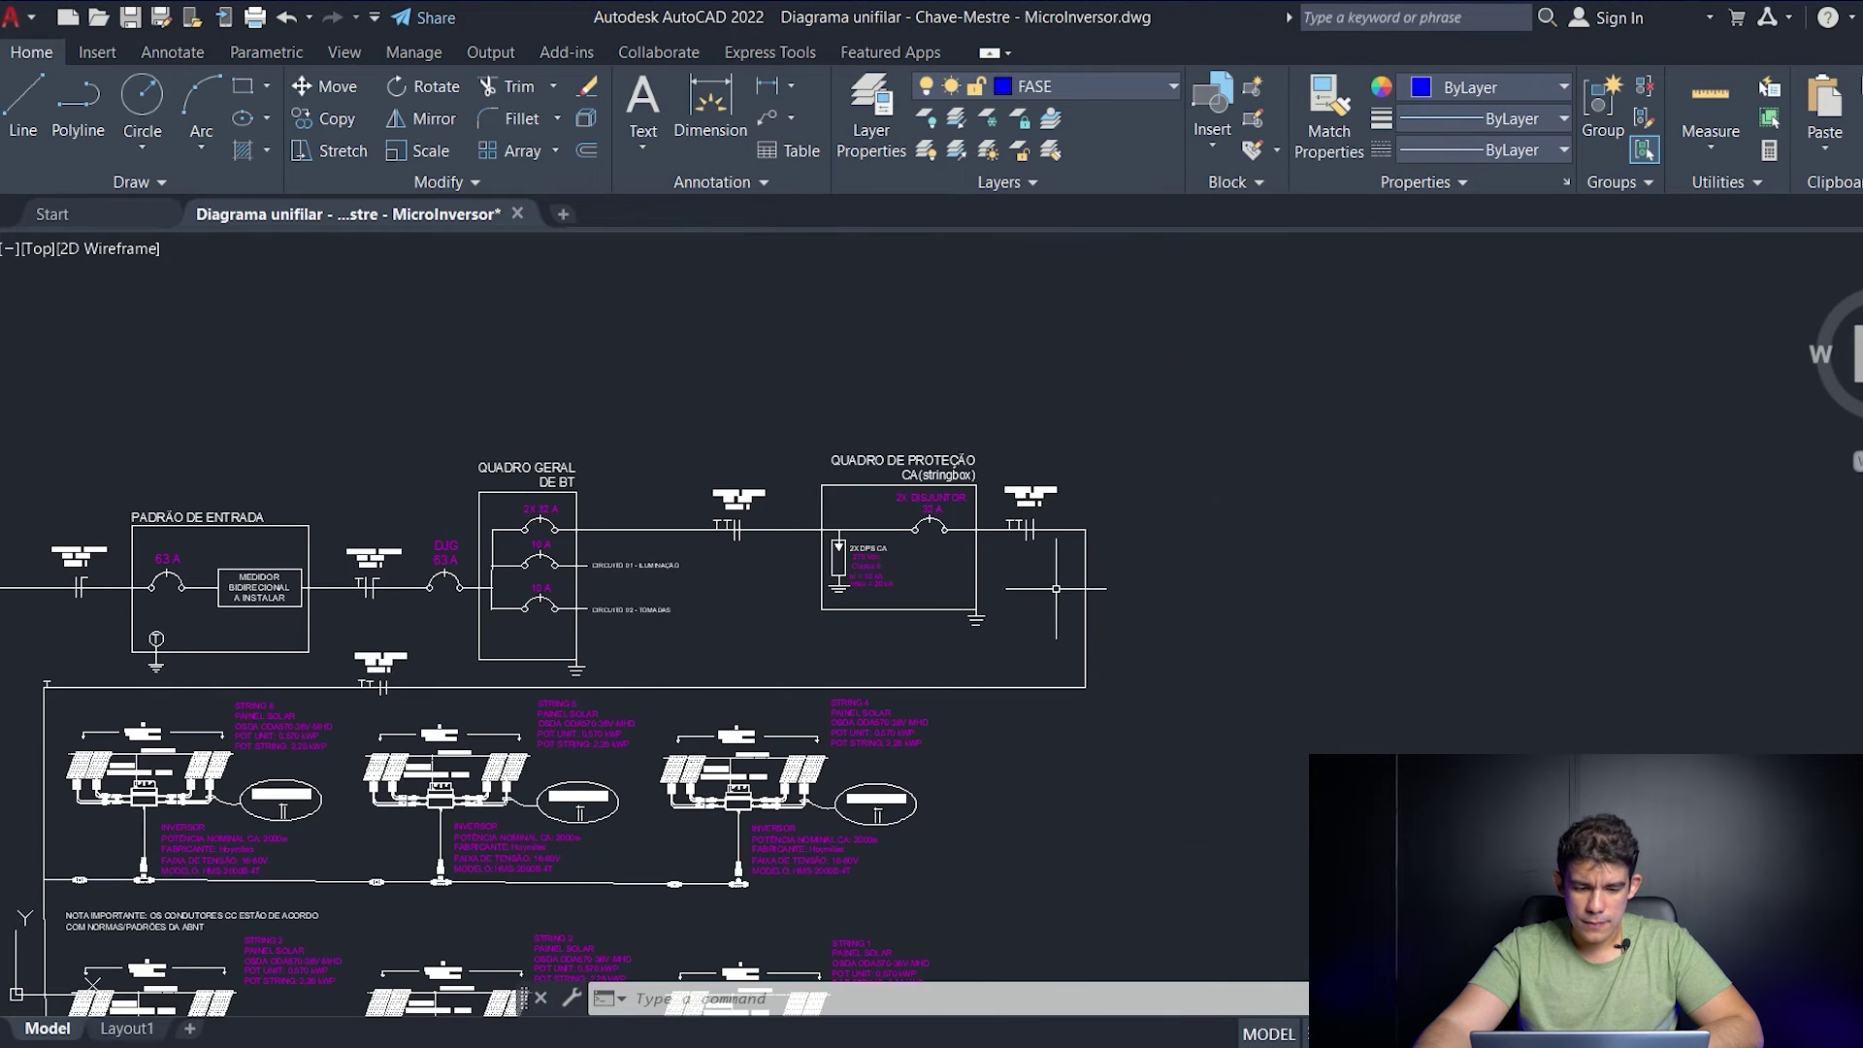
{"action": "middle_click_drag", "start_coordinate": [1035, 549], "coordinate": [1036, 619]}
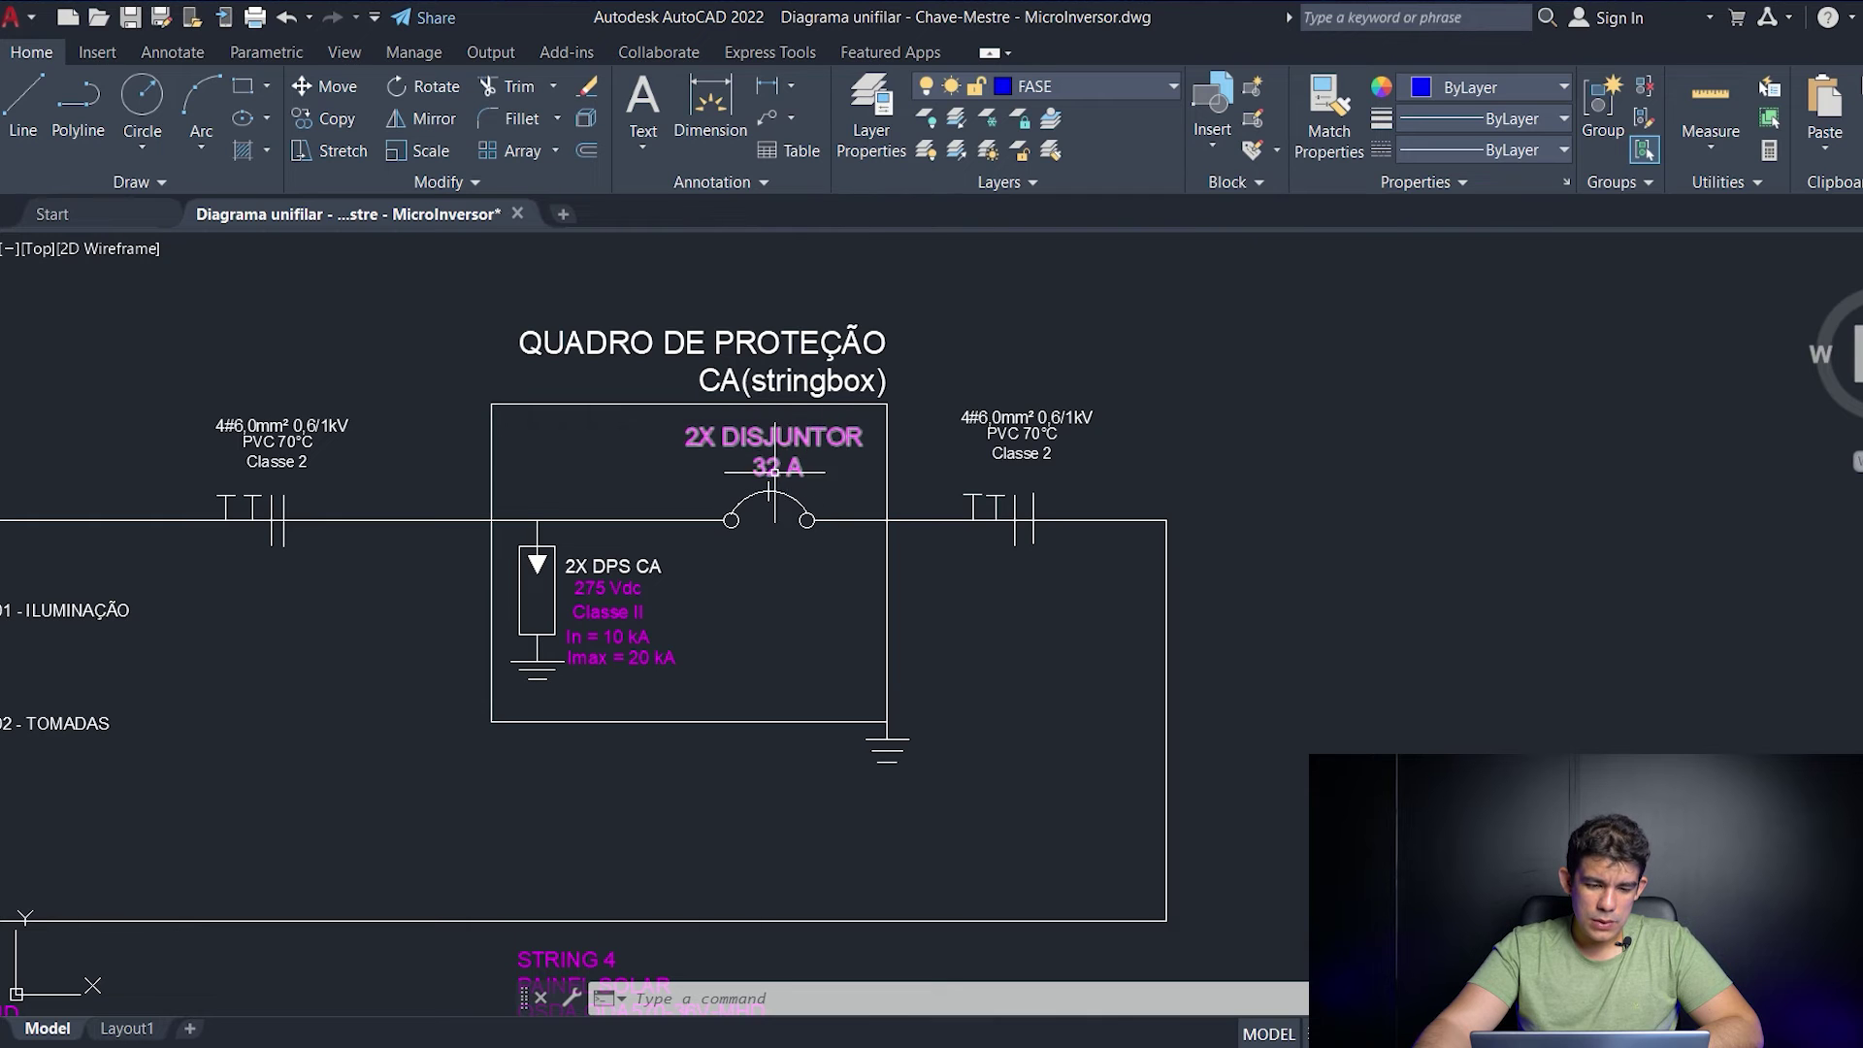
{"action": "scroll", "coordinate": [770, 602], "scroll_direction": "down", "scroll_amount": 3}
{"action": "scroll", "coordinate": [1012, 645], "scroll_direction": "up", "scroll_amount": 2}
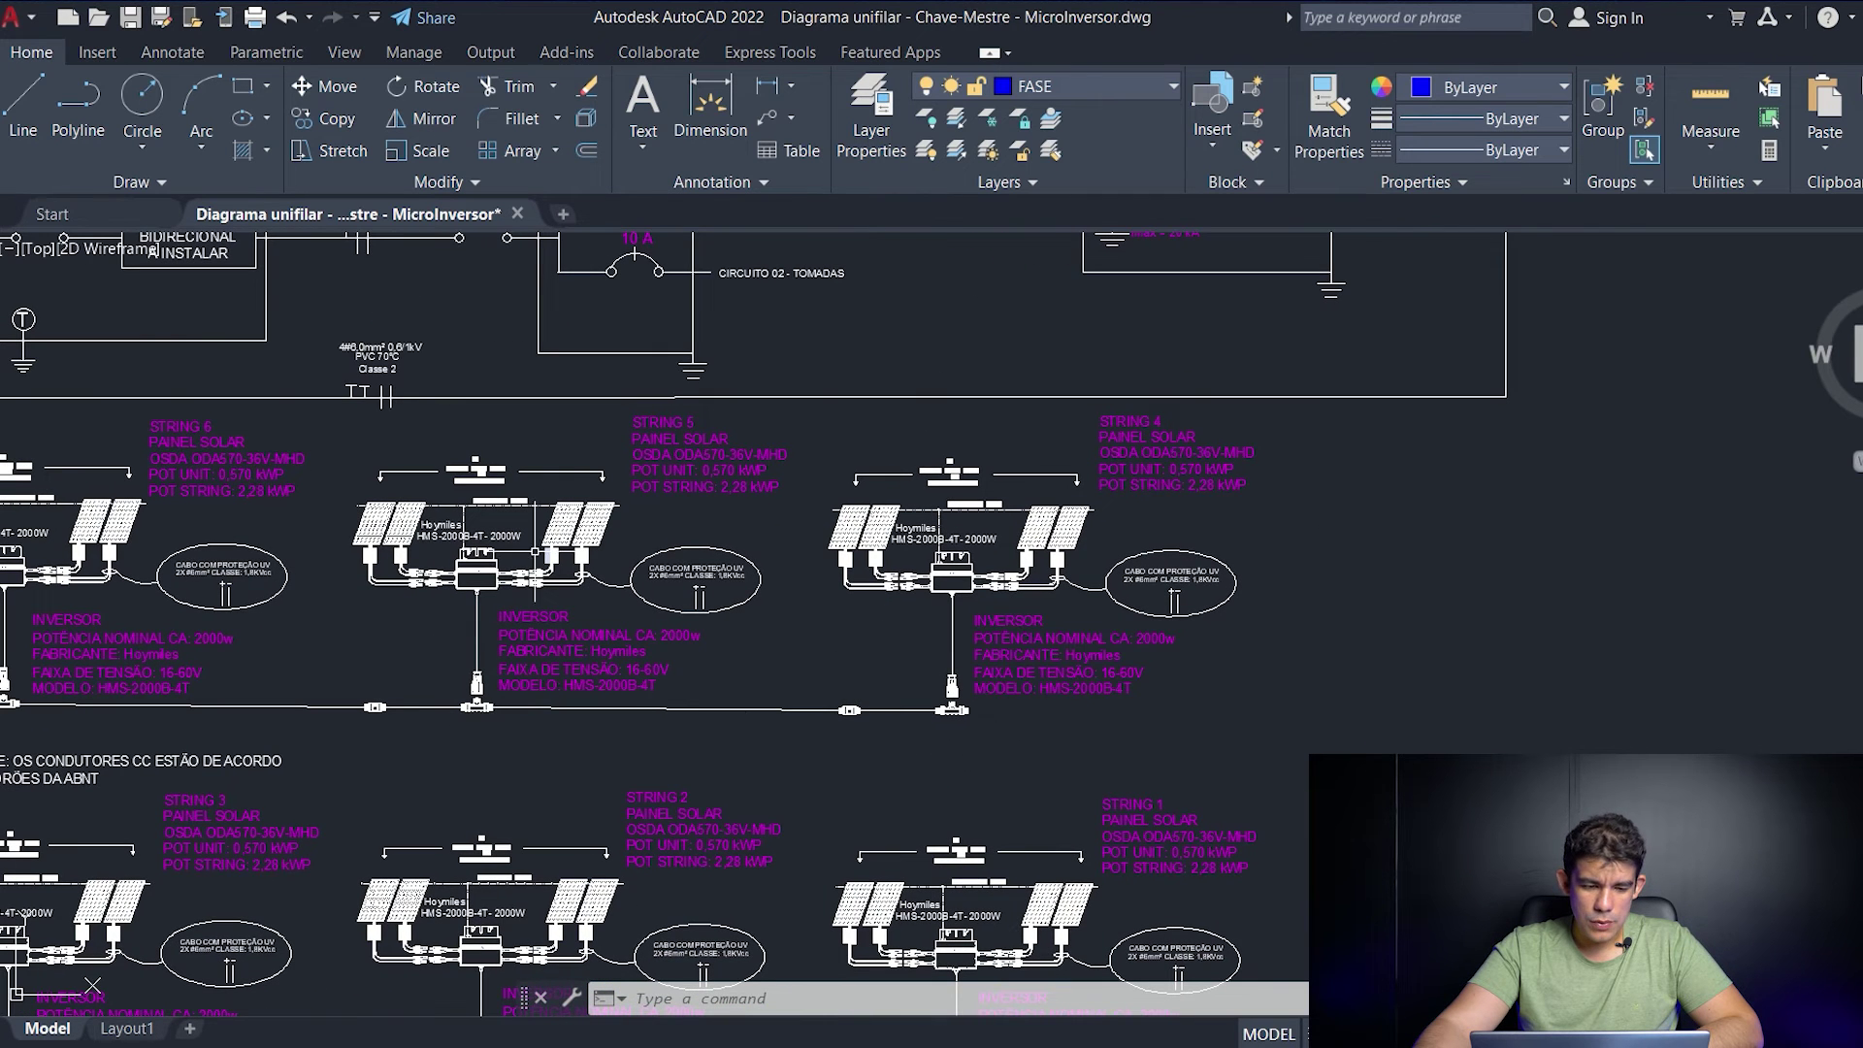
{"action": "middle_click_drag", "start_coordinate": [265, 627], "coordinate": [788, 638]}
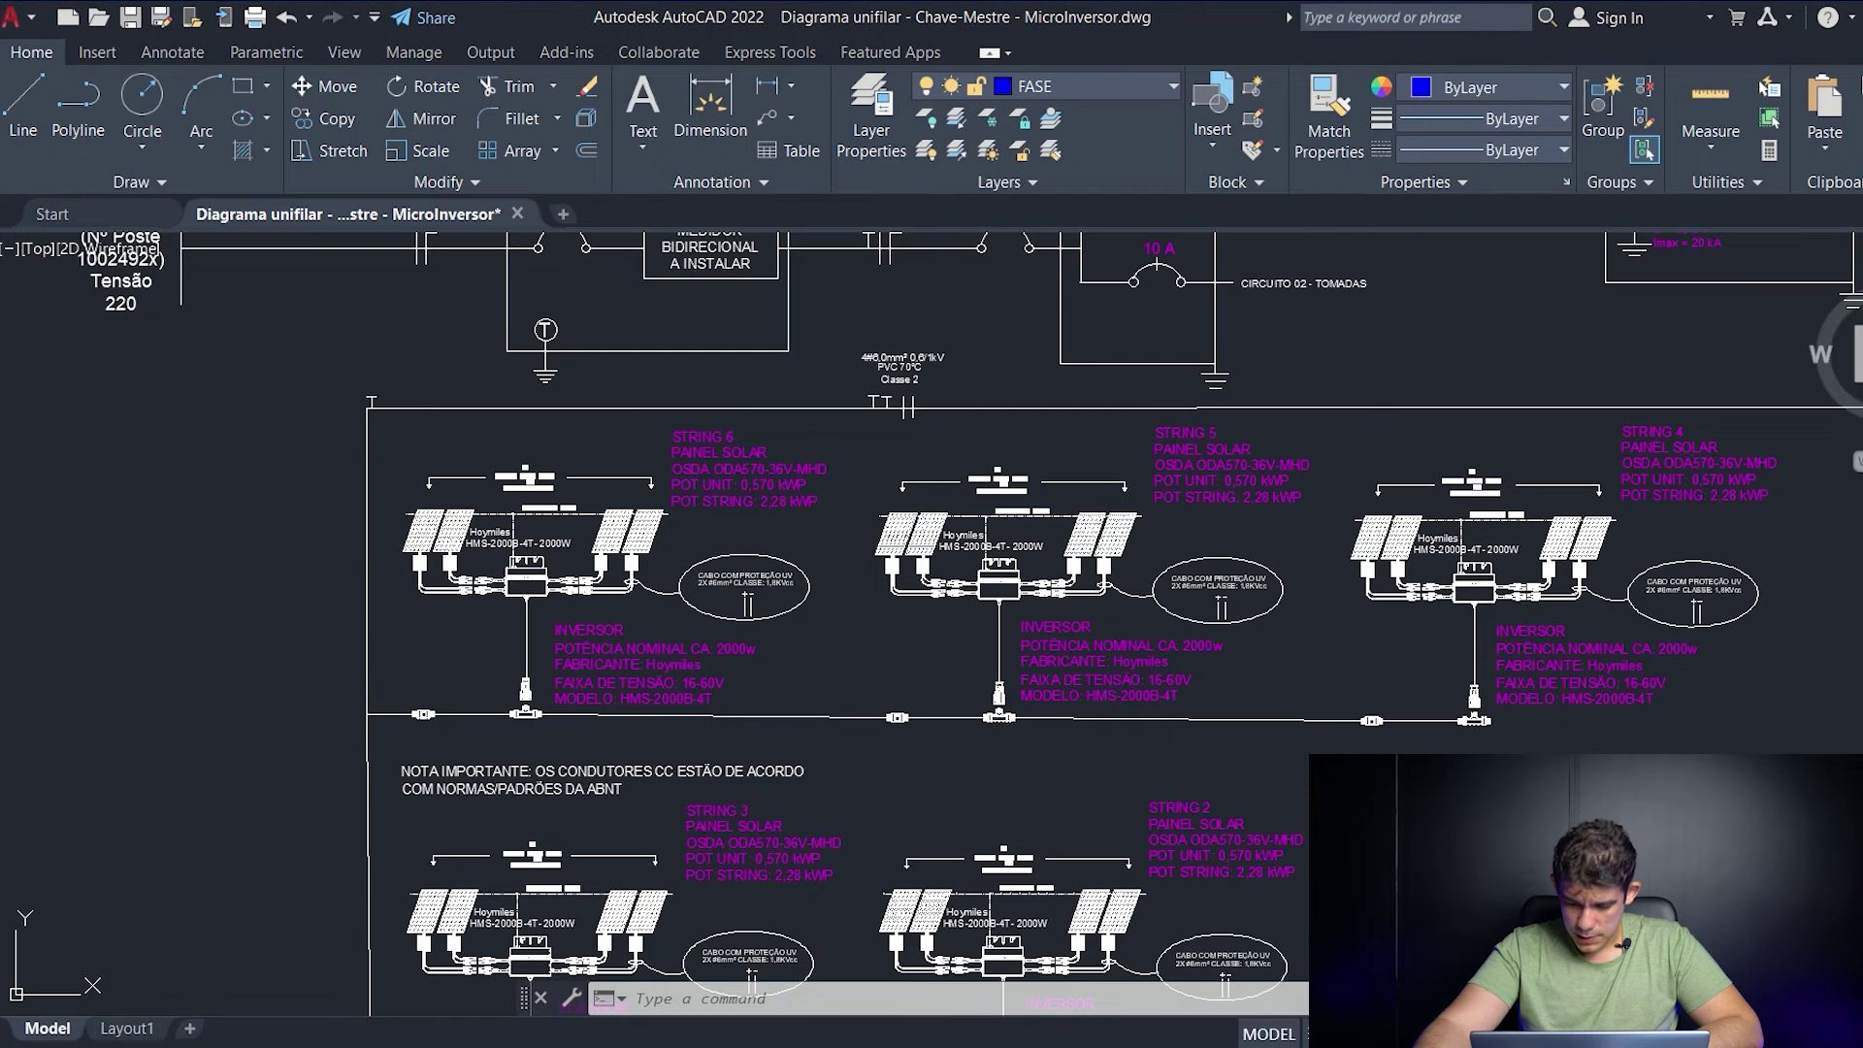
- Switch to the HOYMILES - HMS-2000B.pdf datasheet and check the HMS-2000B-4T's 220 V output and maximum units per branch
{"action": "mouse_move", "coordinate": [1000, 1046]}
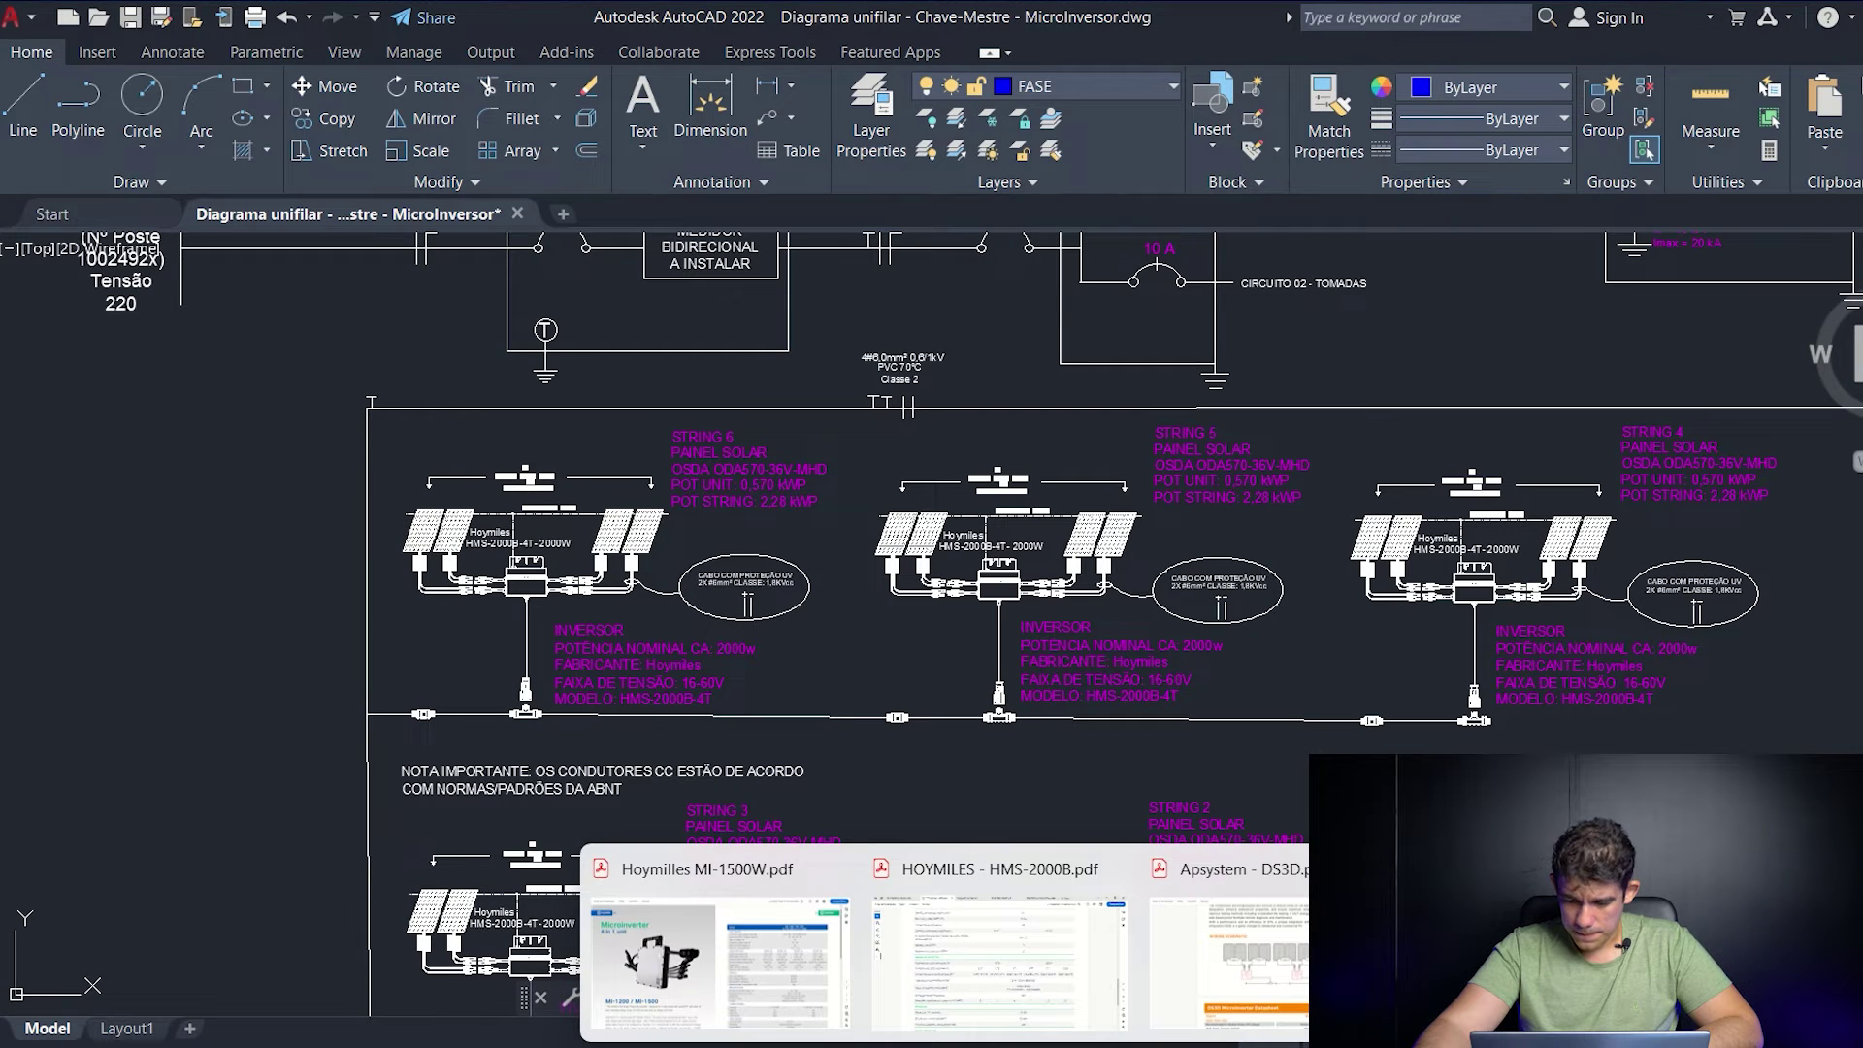
{"action": "left_click", "coordinate": [1004, 912]}
{"action": "scroll", "coordinate": [1504, 470], "scroll_direction": "up", "scroll_amount": 3}
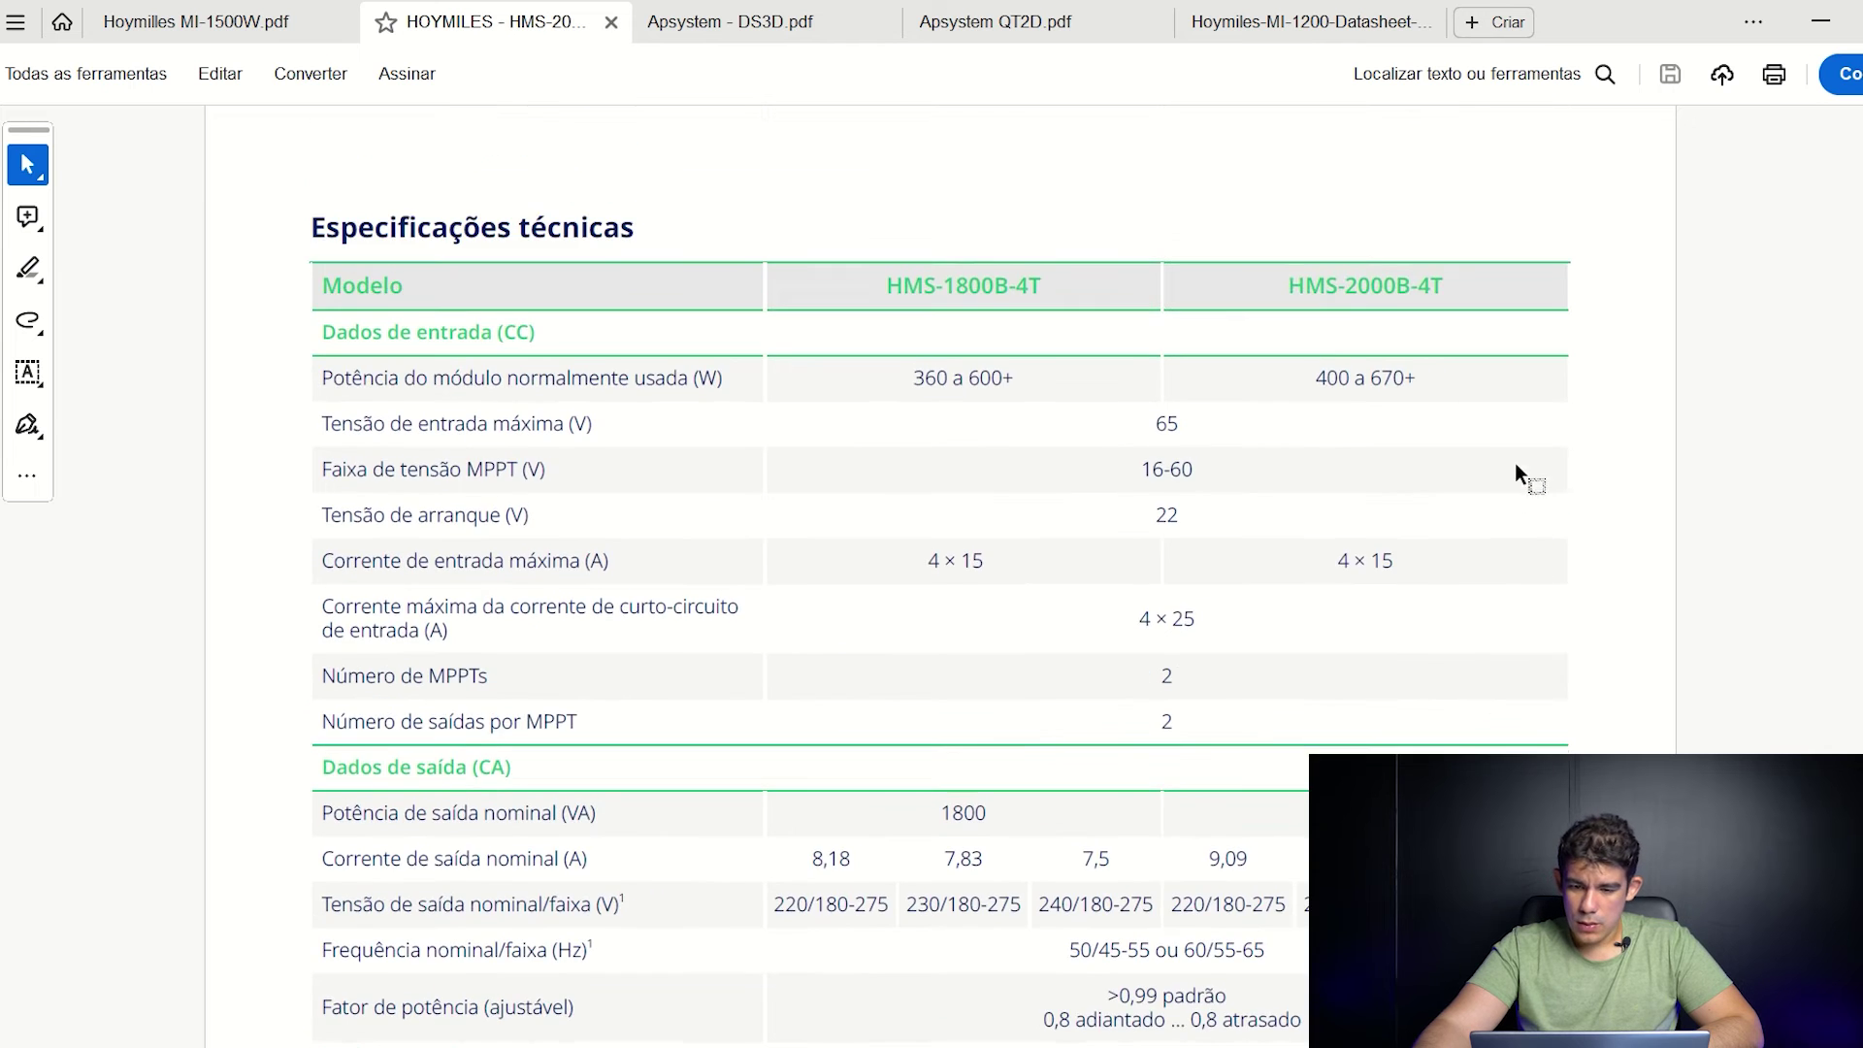
{"action": "mouse_move", "coordinate": [1283, 279]}
{"action": "left_mouse_down"}
{"action": "mouse_move", "coordinate": [1509, 300]}
{"action": "mouse_move", "coordinate": [1464, 294]}
{"action": "left_mouse_up"}
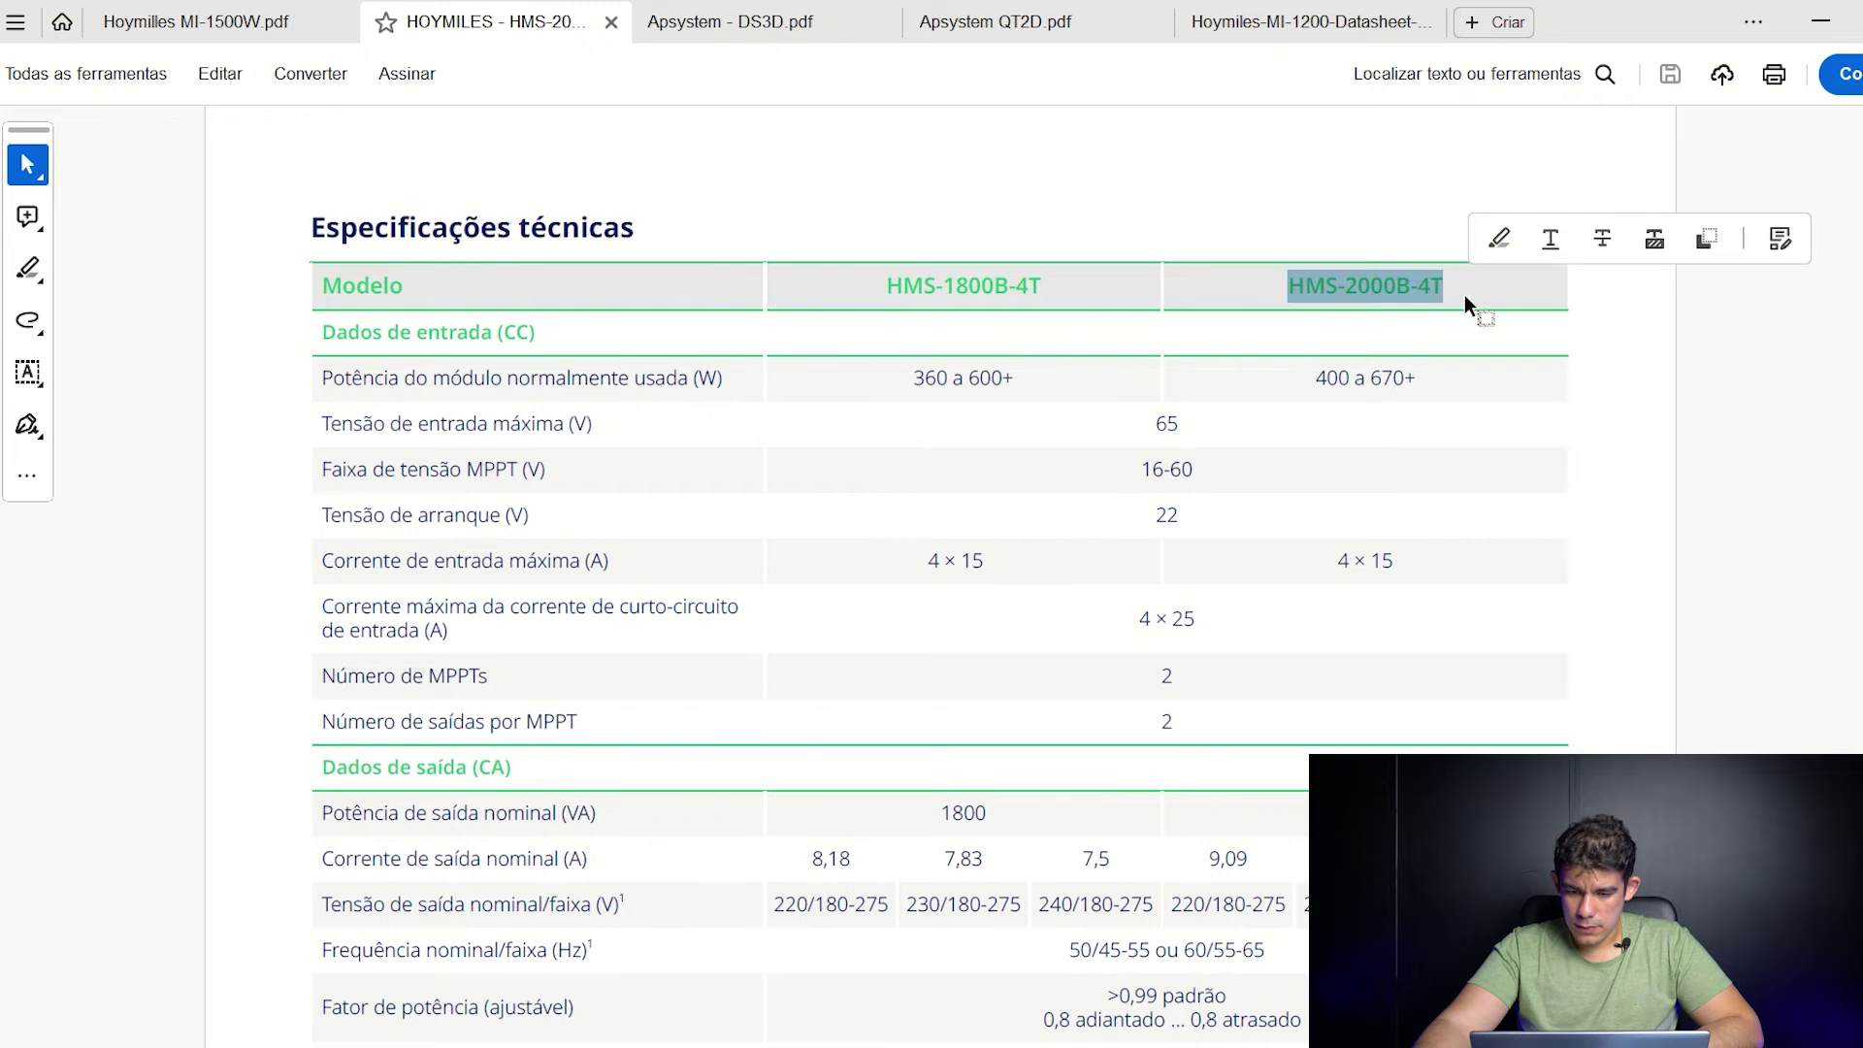
{"action": "scroll", "coordinate": [1395, 290], "scroll_direction": "down", "scroll_amount": 2}
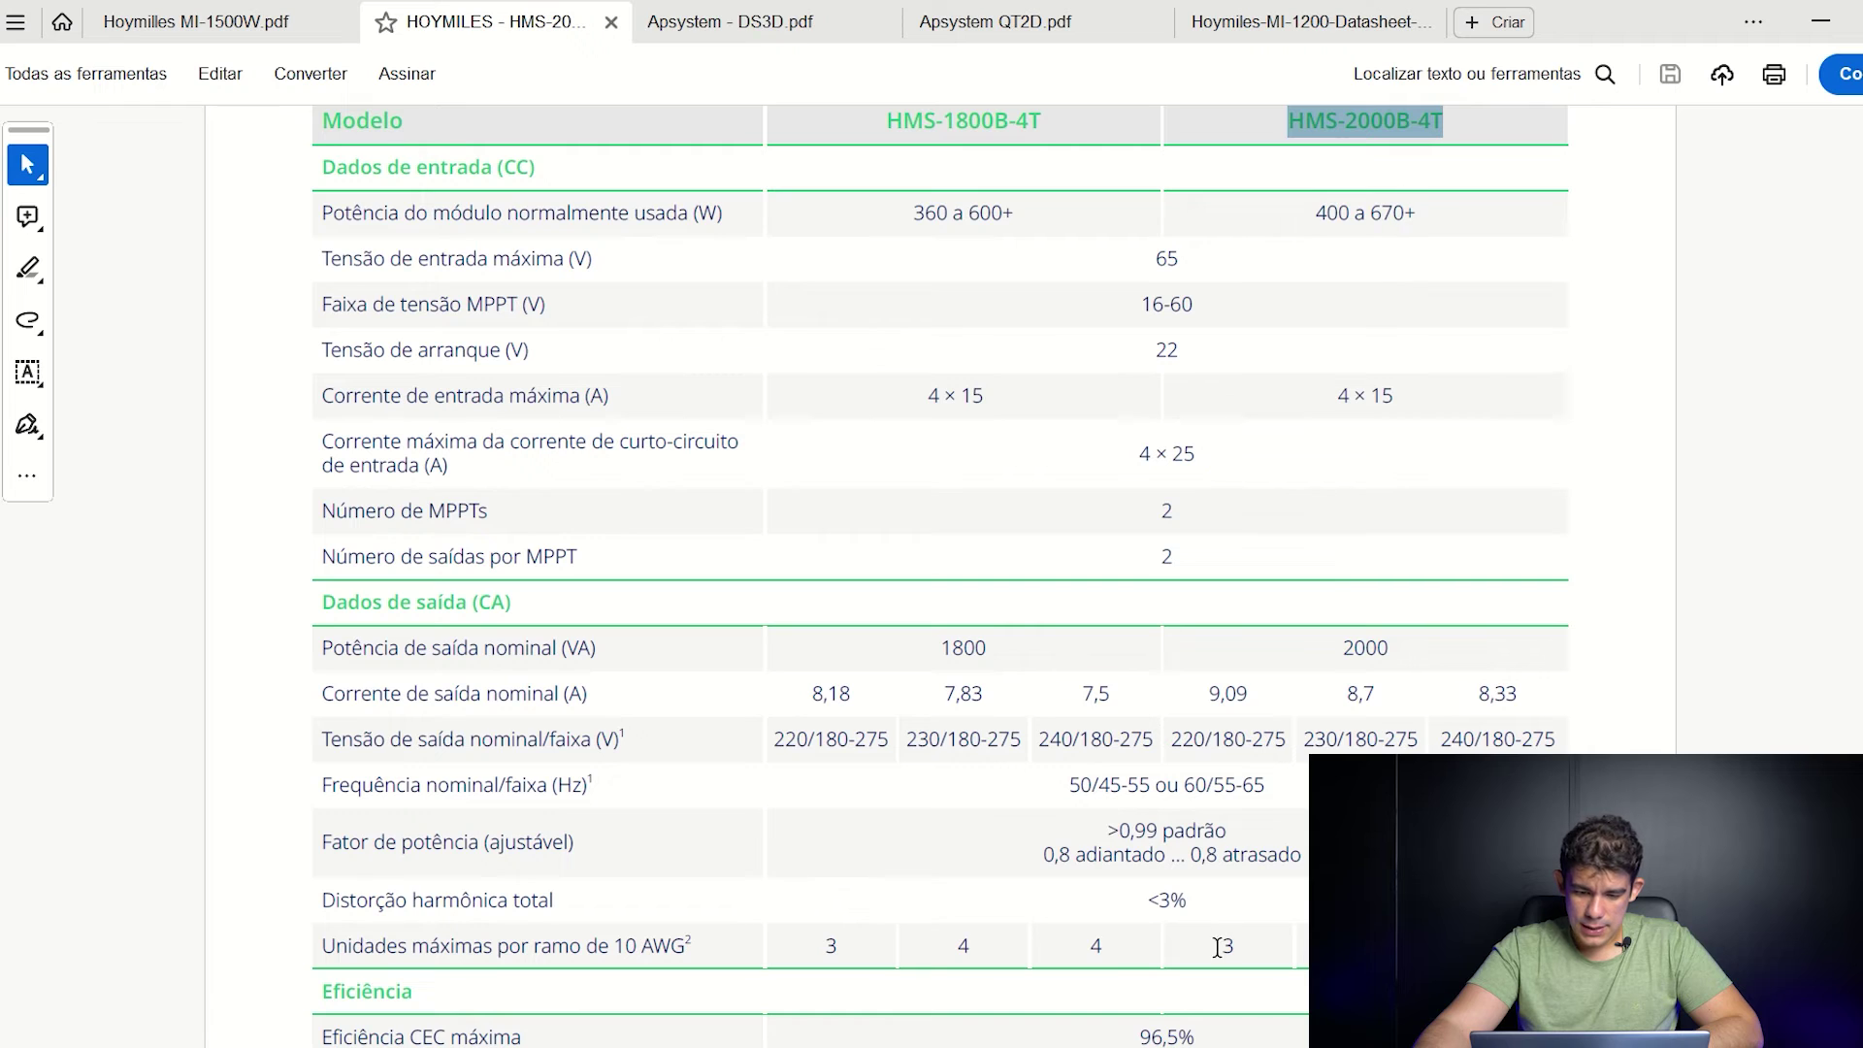
{"action": "left_click_drag", "start_coordinate": [1204, 738], "coordinate": [1170, 741]}
{"action": "left_click", "coordinate": [1193, 744]}
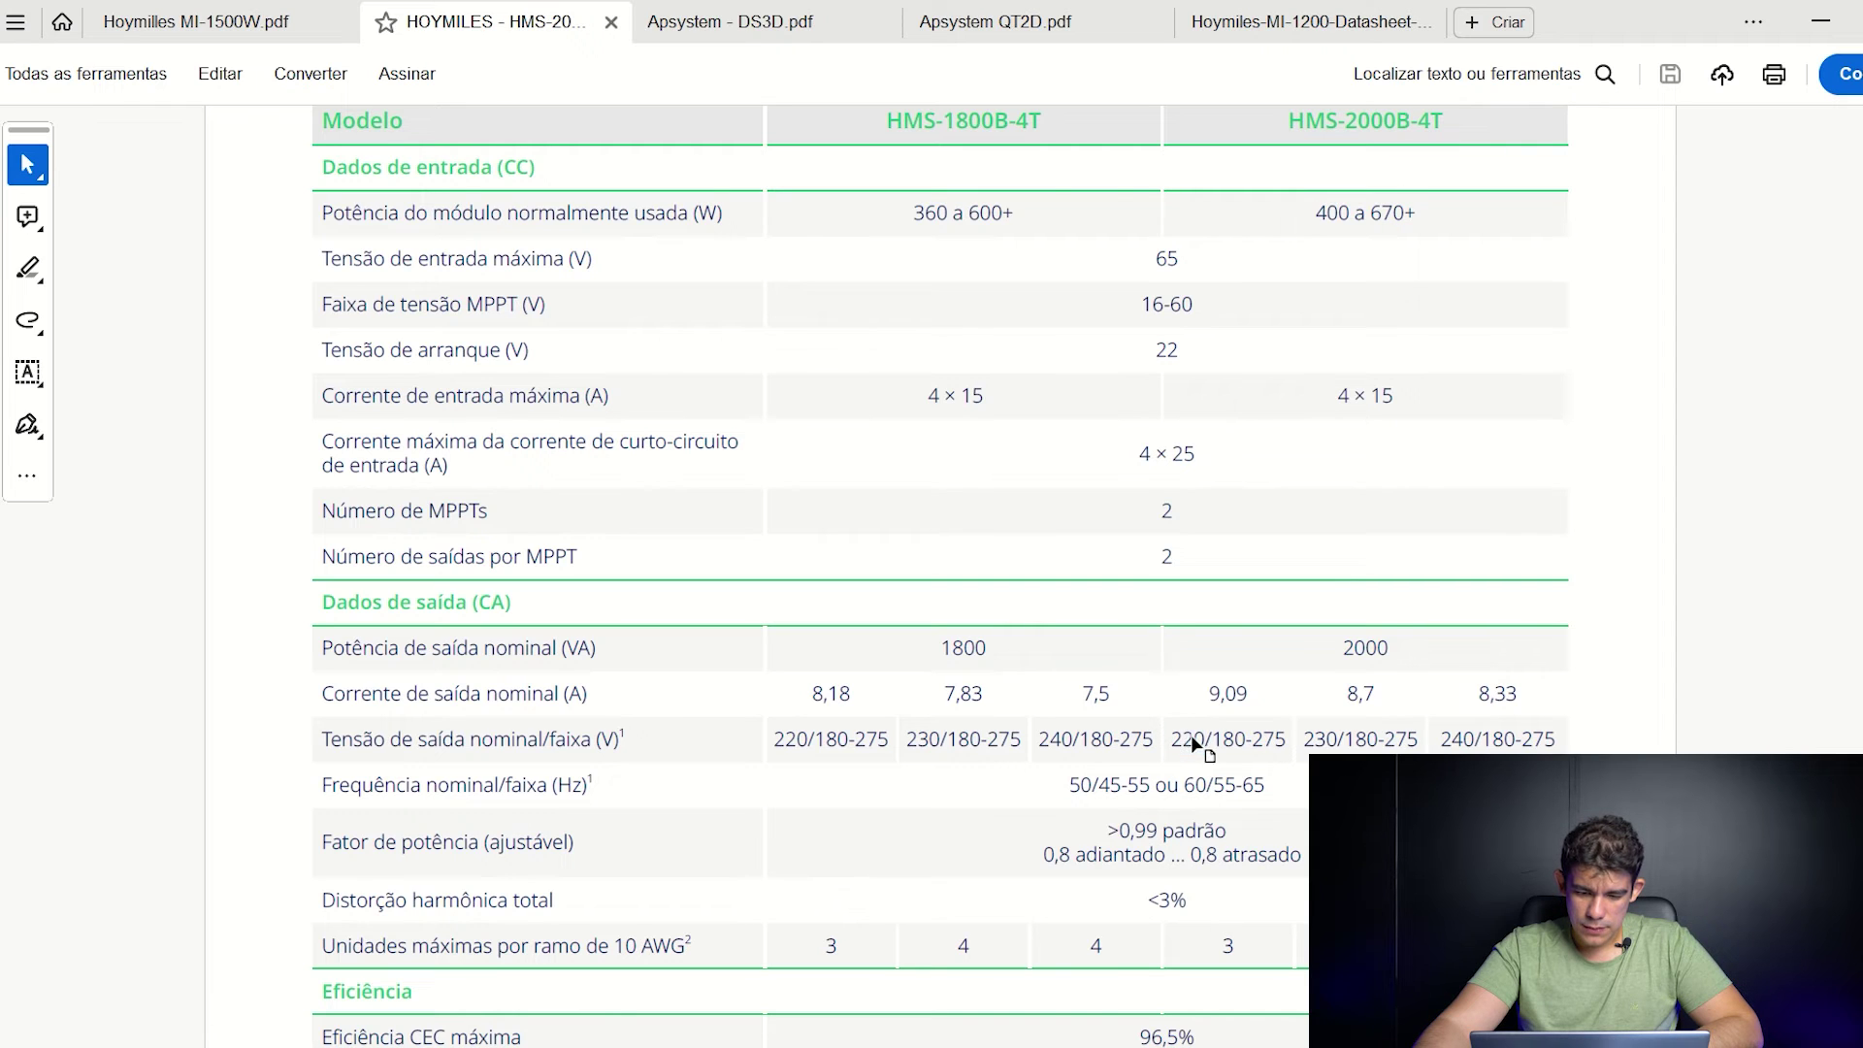
{"action": "left_click", "coordinate": [1261, 713]}
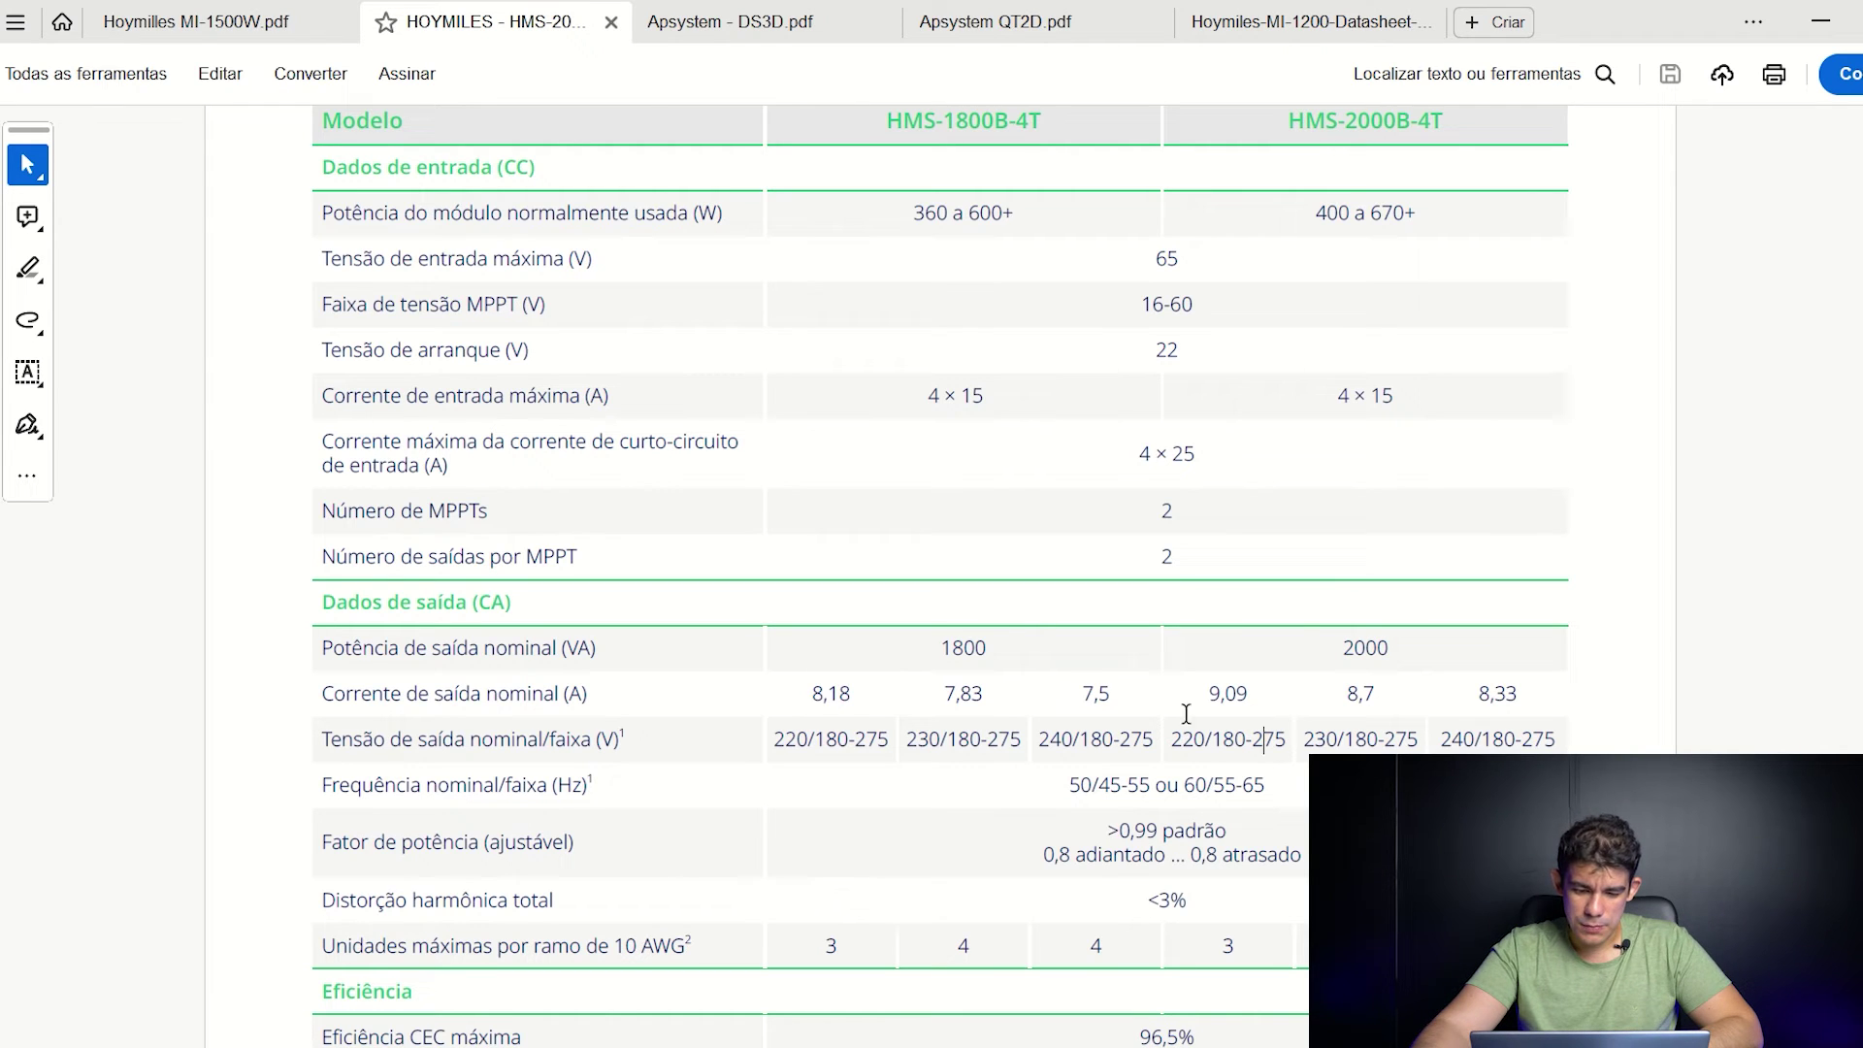
- Return to the AutoCAD drawing and review the six-inverter diagram's cables and breakers from the AC protection board to the utility grid
{"action": "left_click", "coordinate": [1348, 1046]}
{"action": "scroll", "coordinate": [1484, 478], "scroll_direction": "down", "scroll_amount": 2}
{"action": "middle_click_drag", "start_coordinate": [1501, 366], "coordinate": [1423, 528]}
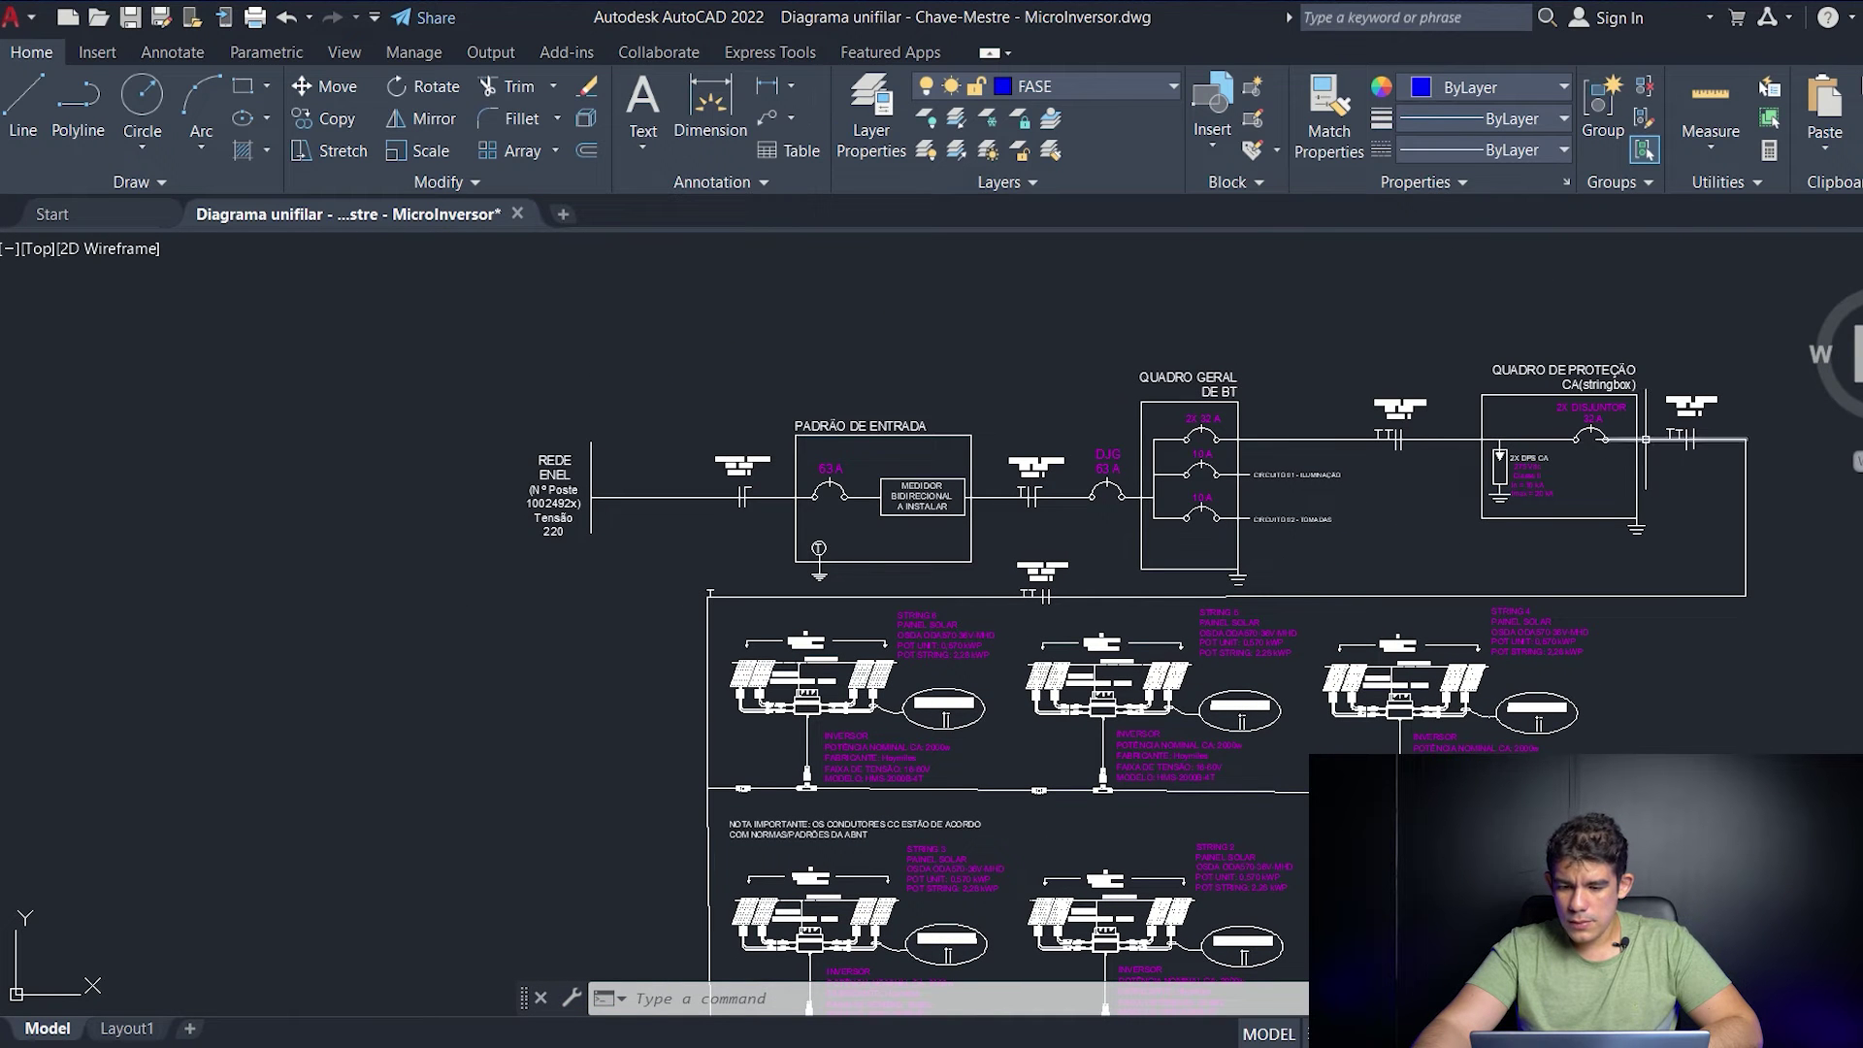
{"action": "scroll", "coordinate": [1580, 445], "scroll_direction": "up", "scroll_amount": 2}
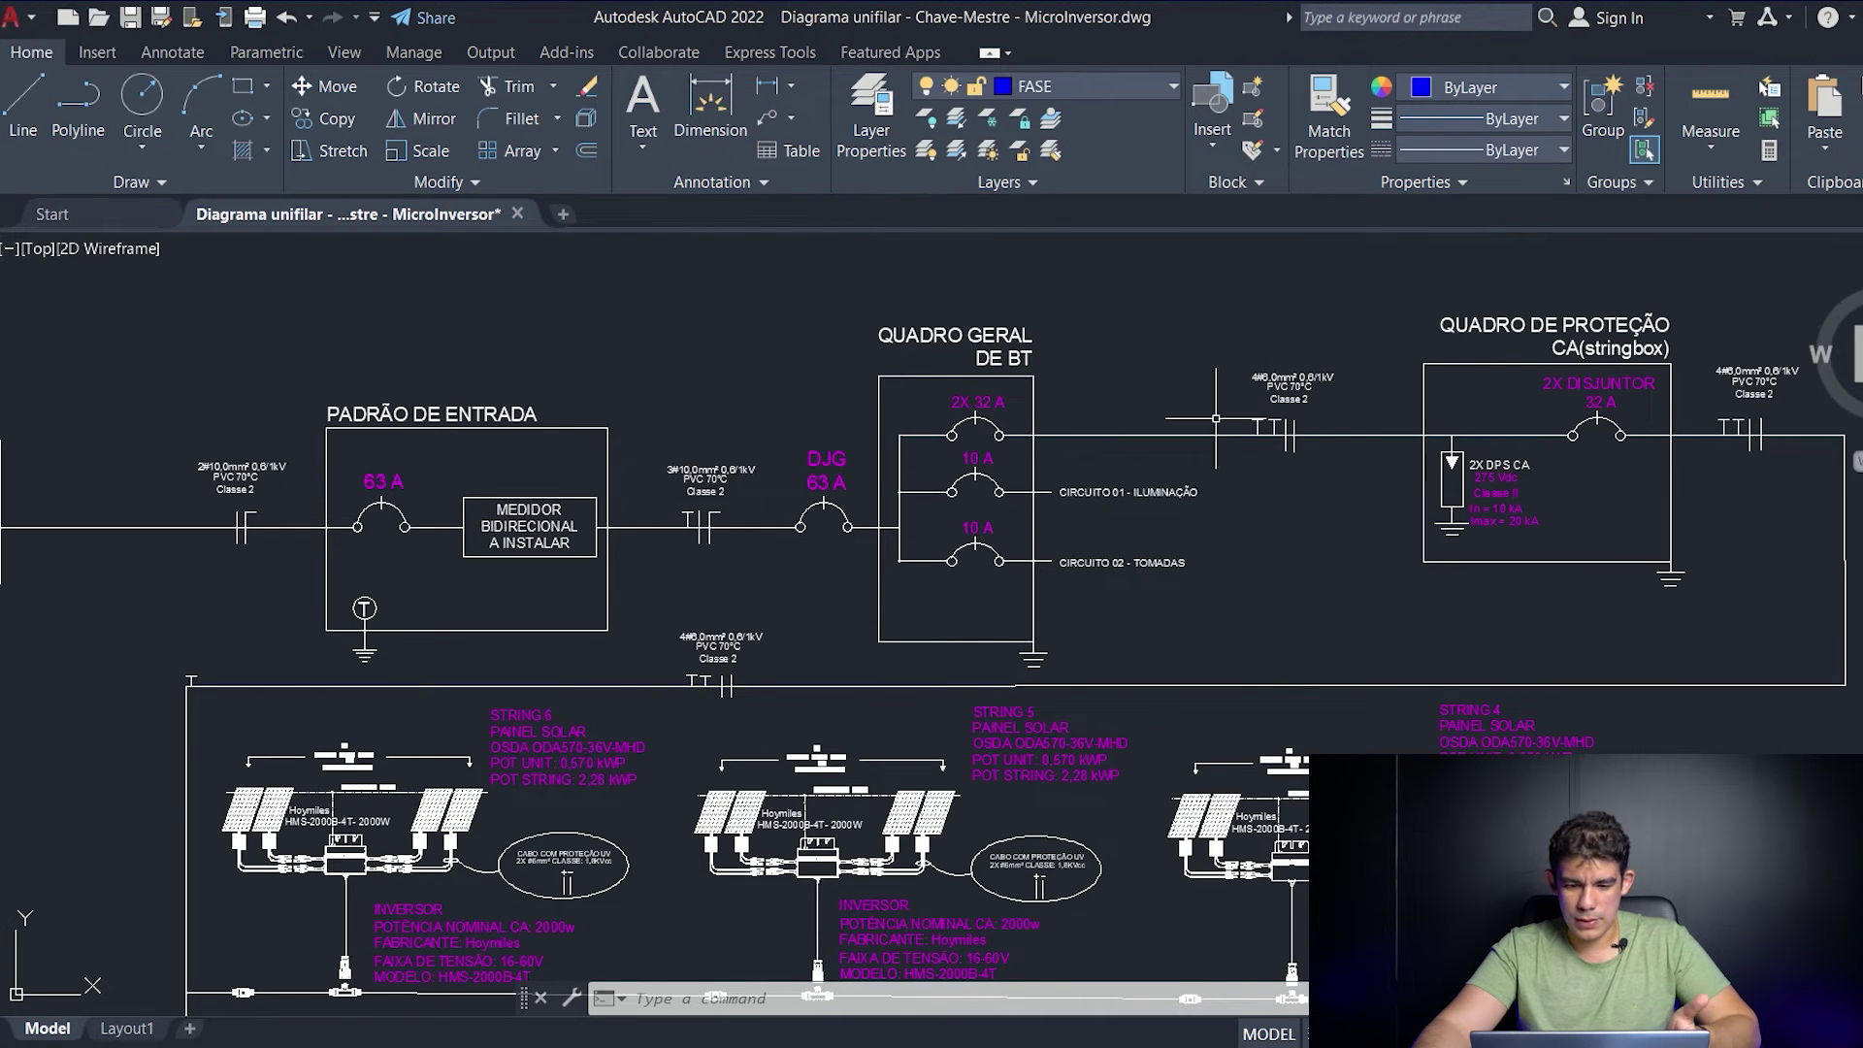
{"action": "scroll", "coordinate": [1261, 433], "scroll_direction": "down", "scroll_amount": 2}
{"action": "scroll", "coordinate": [1242, 512], "scroll_direction": "up", "scroll_amount": 2}
{"action": "mouse_move", "coordinate": [1239, 517]}
{"action": "middle_mouse_down"}
{"action": "mouse_move", "coordinate": [1272, 511]}
{"action": "mouse_move", "coordinate": [1187, 595]}
{"action": "middle_mouse_up"}
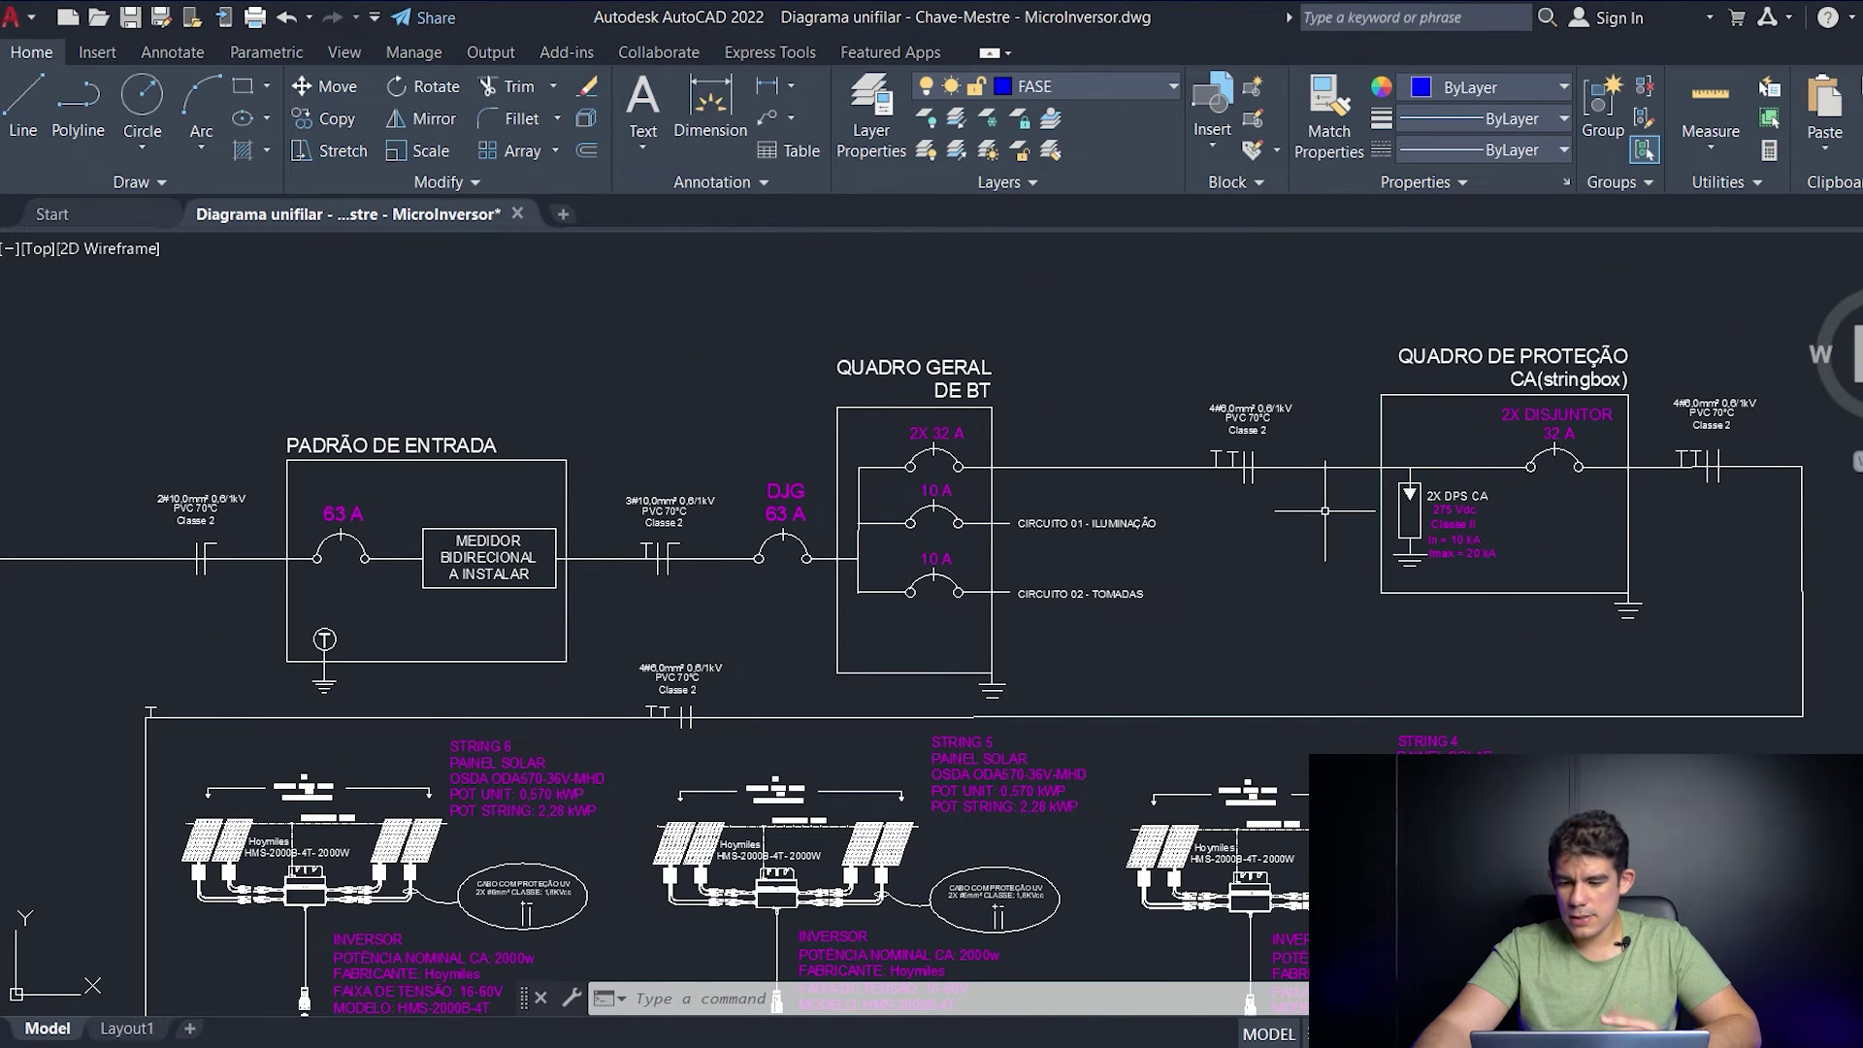
{"action": "mouse_move", "coordinate": [1226, 616]}
{"action": "middle_mouse_down"}
{"action": "mouse_move", "coordinate": [1334, 601]}
{"action": "mouse_move", "coordinate": [1171, 634]}
{"action": "middle_mouse_up"}
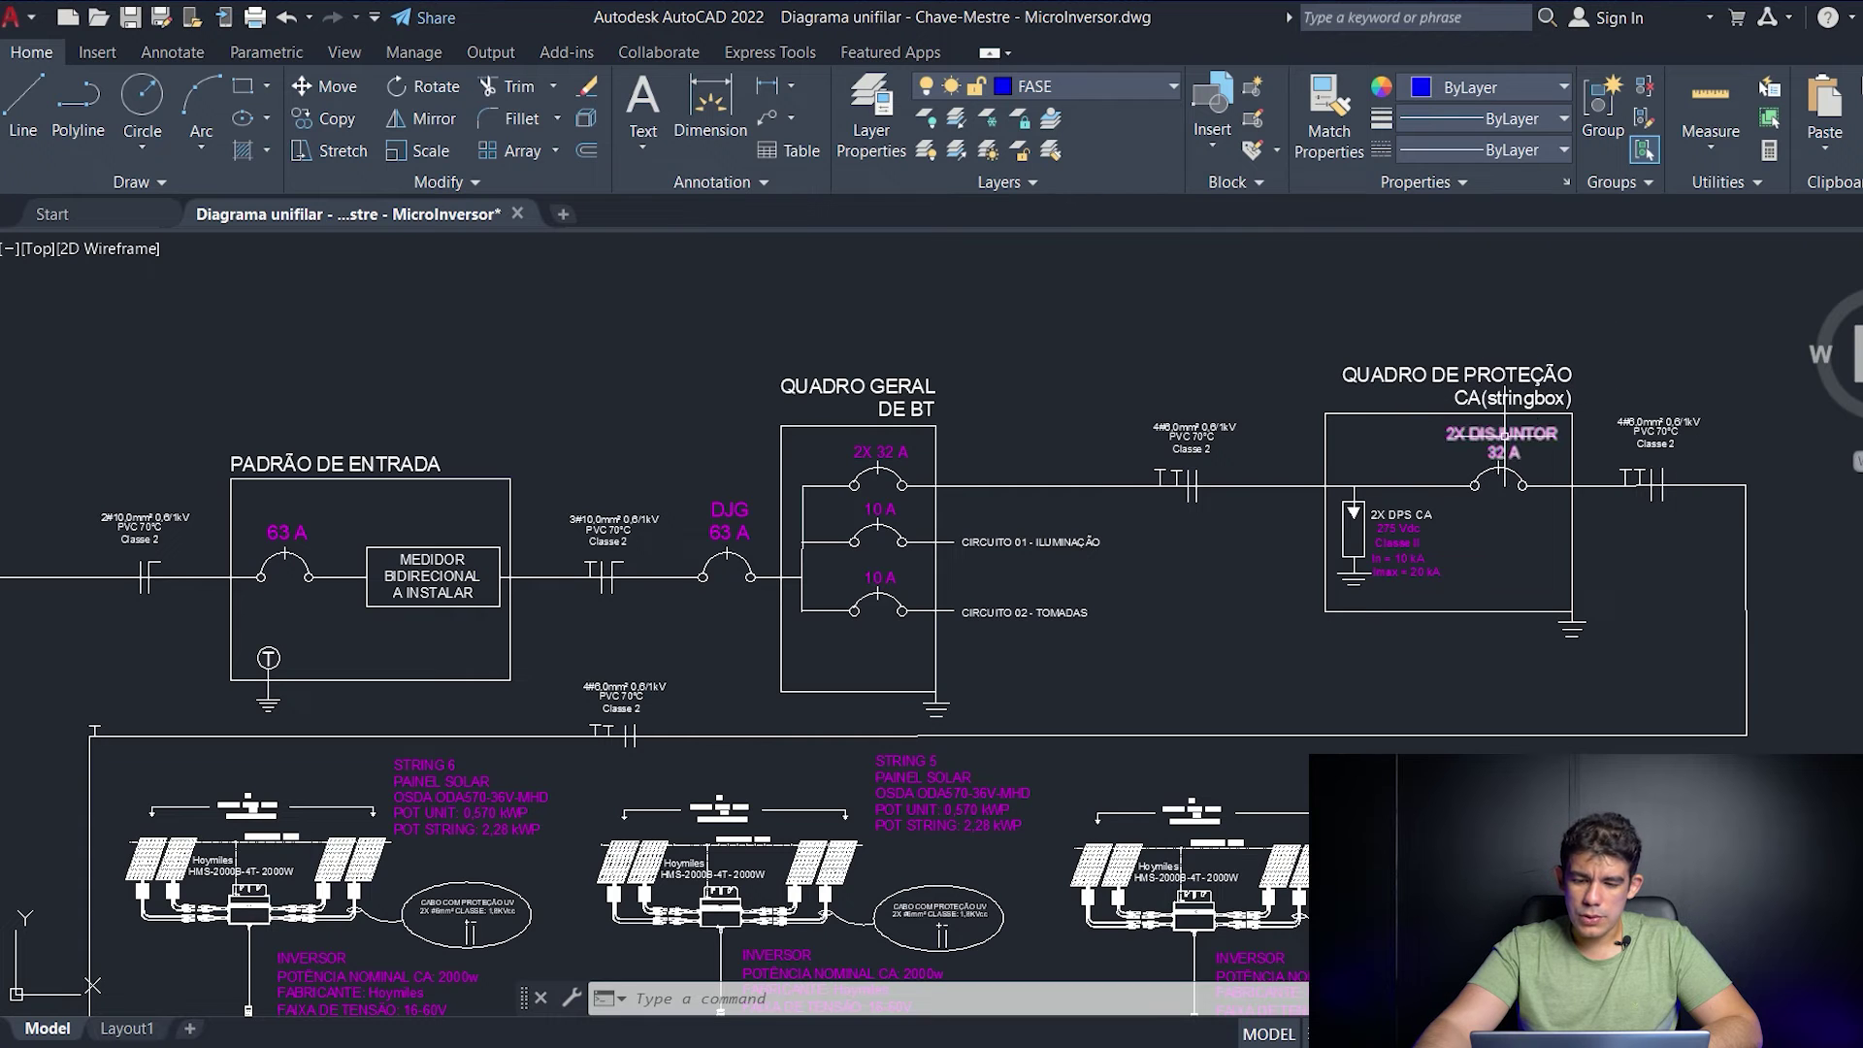
{"action": "middle_click_drag", "start_coordinate": [1009, 580], "coordinate": [1358, 588]}
{"action": "middle_click_drag", "start_coordinate": [502, 685], "coordinate": [612, 657]}
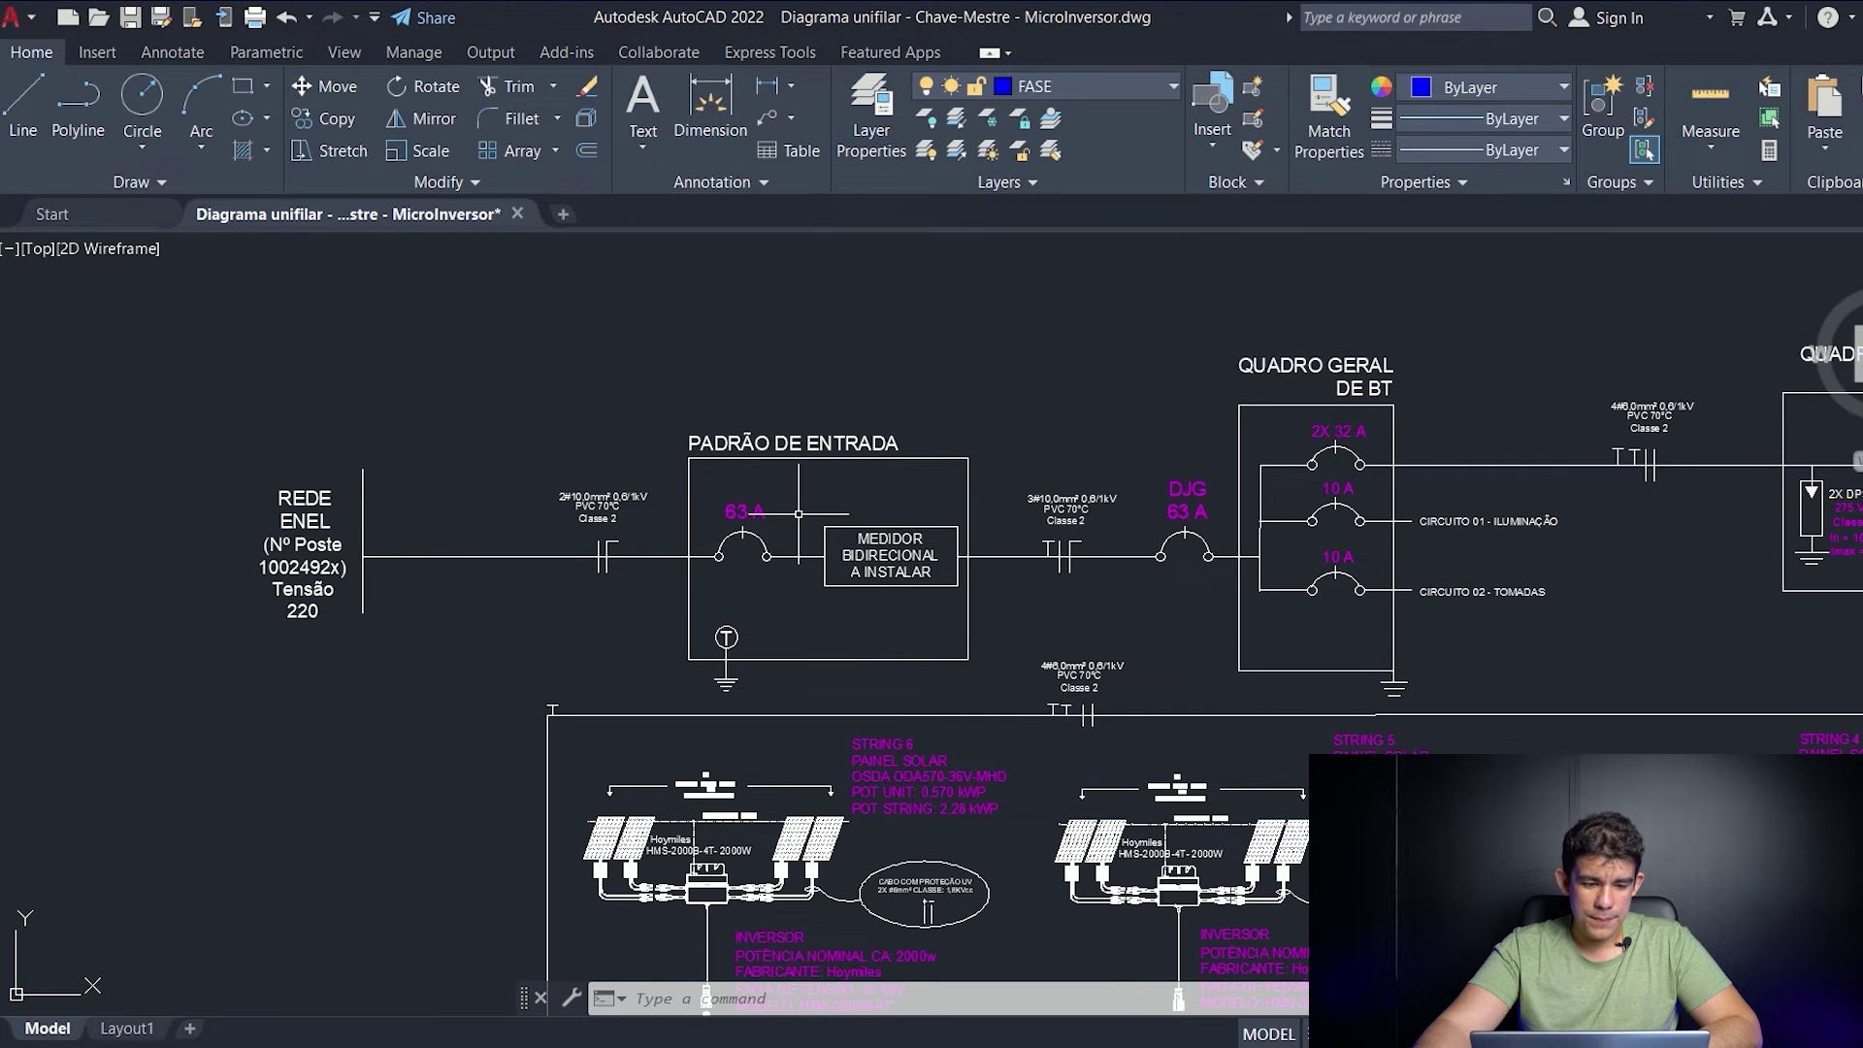
{"action": "scroll", "coordinate": [797, 514], "scroll_direction": "down", "scroll_amount": 4}
{"action": "middle_click_drag", "start_coordinate": [415, 748], "coordinate": [387, 665]}
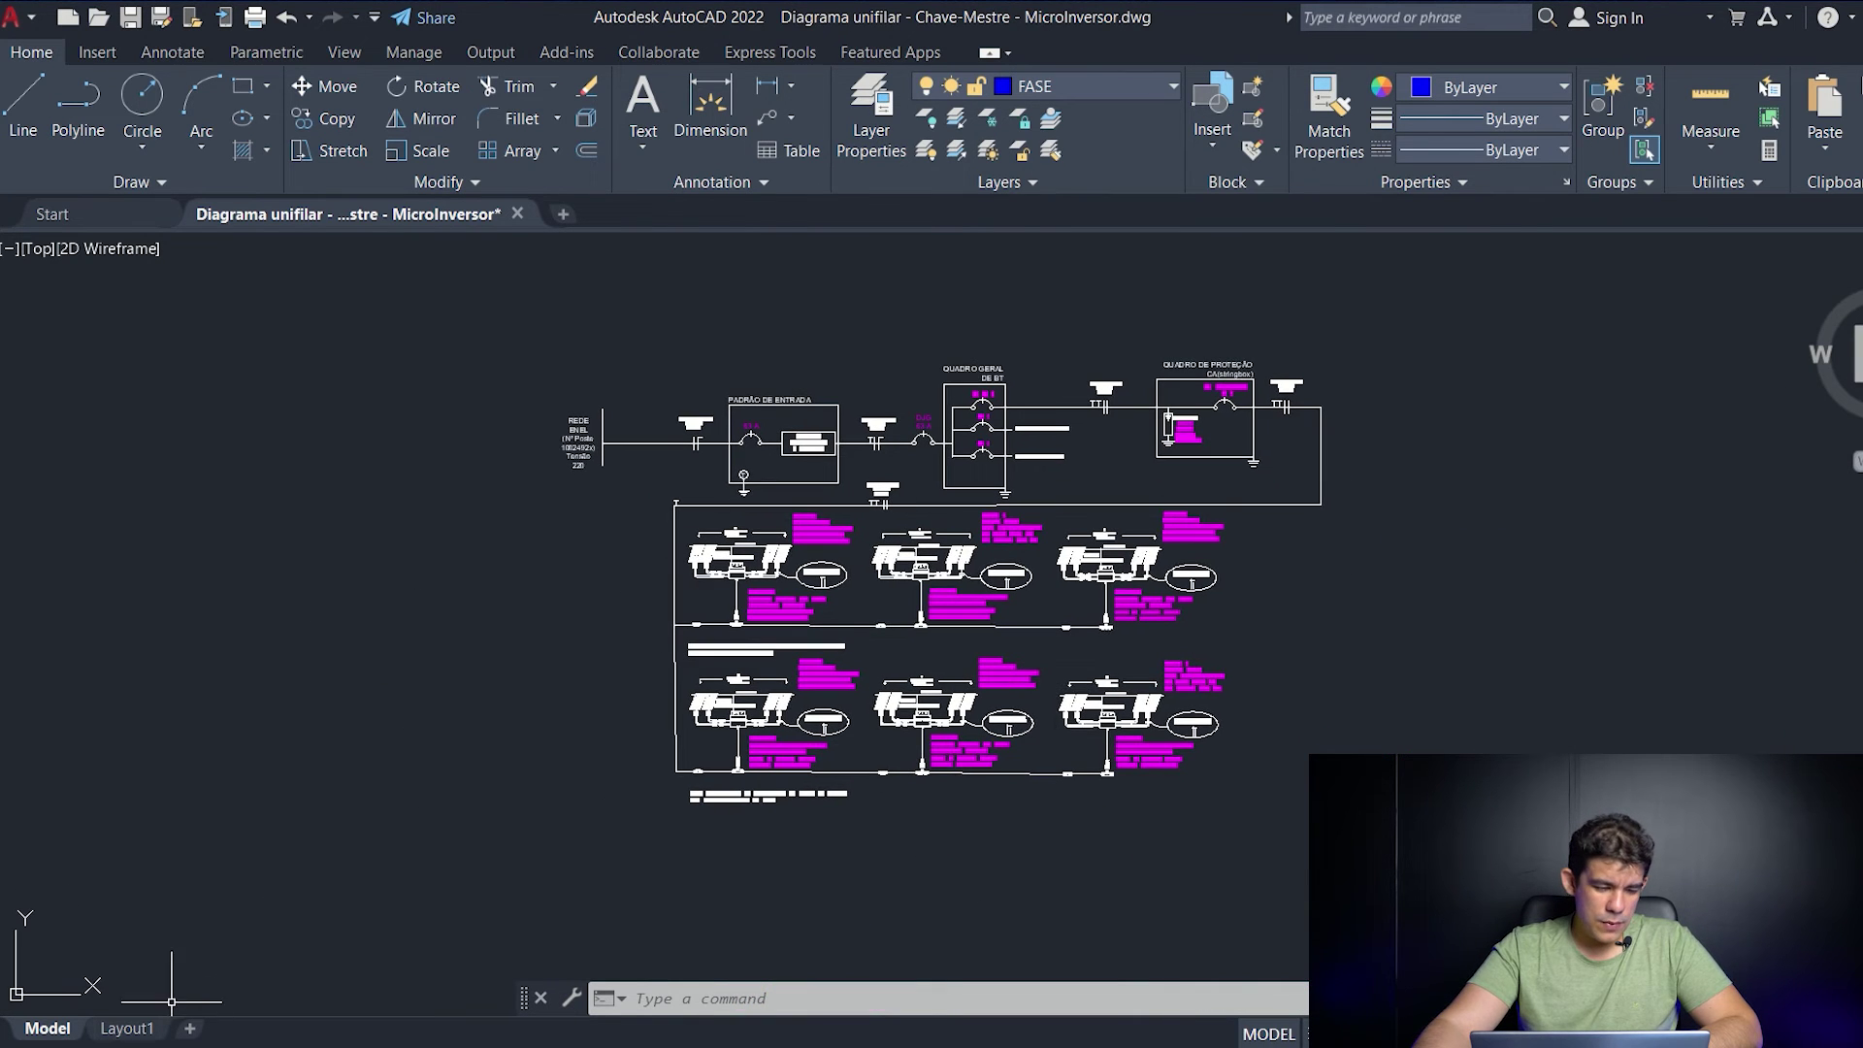
- Open Layout1 and view the single-line diagram sheet with its legend and title block
{"action": "left_click", "coordinate": [133, 1027]}
{"action": "scroll", "coordinate": [1281, 446], "scroll_direction": "down", "scroll_amount": 1}
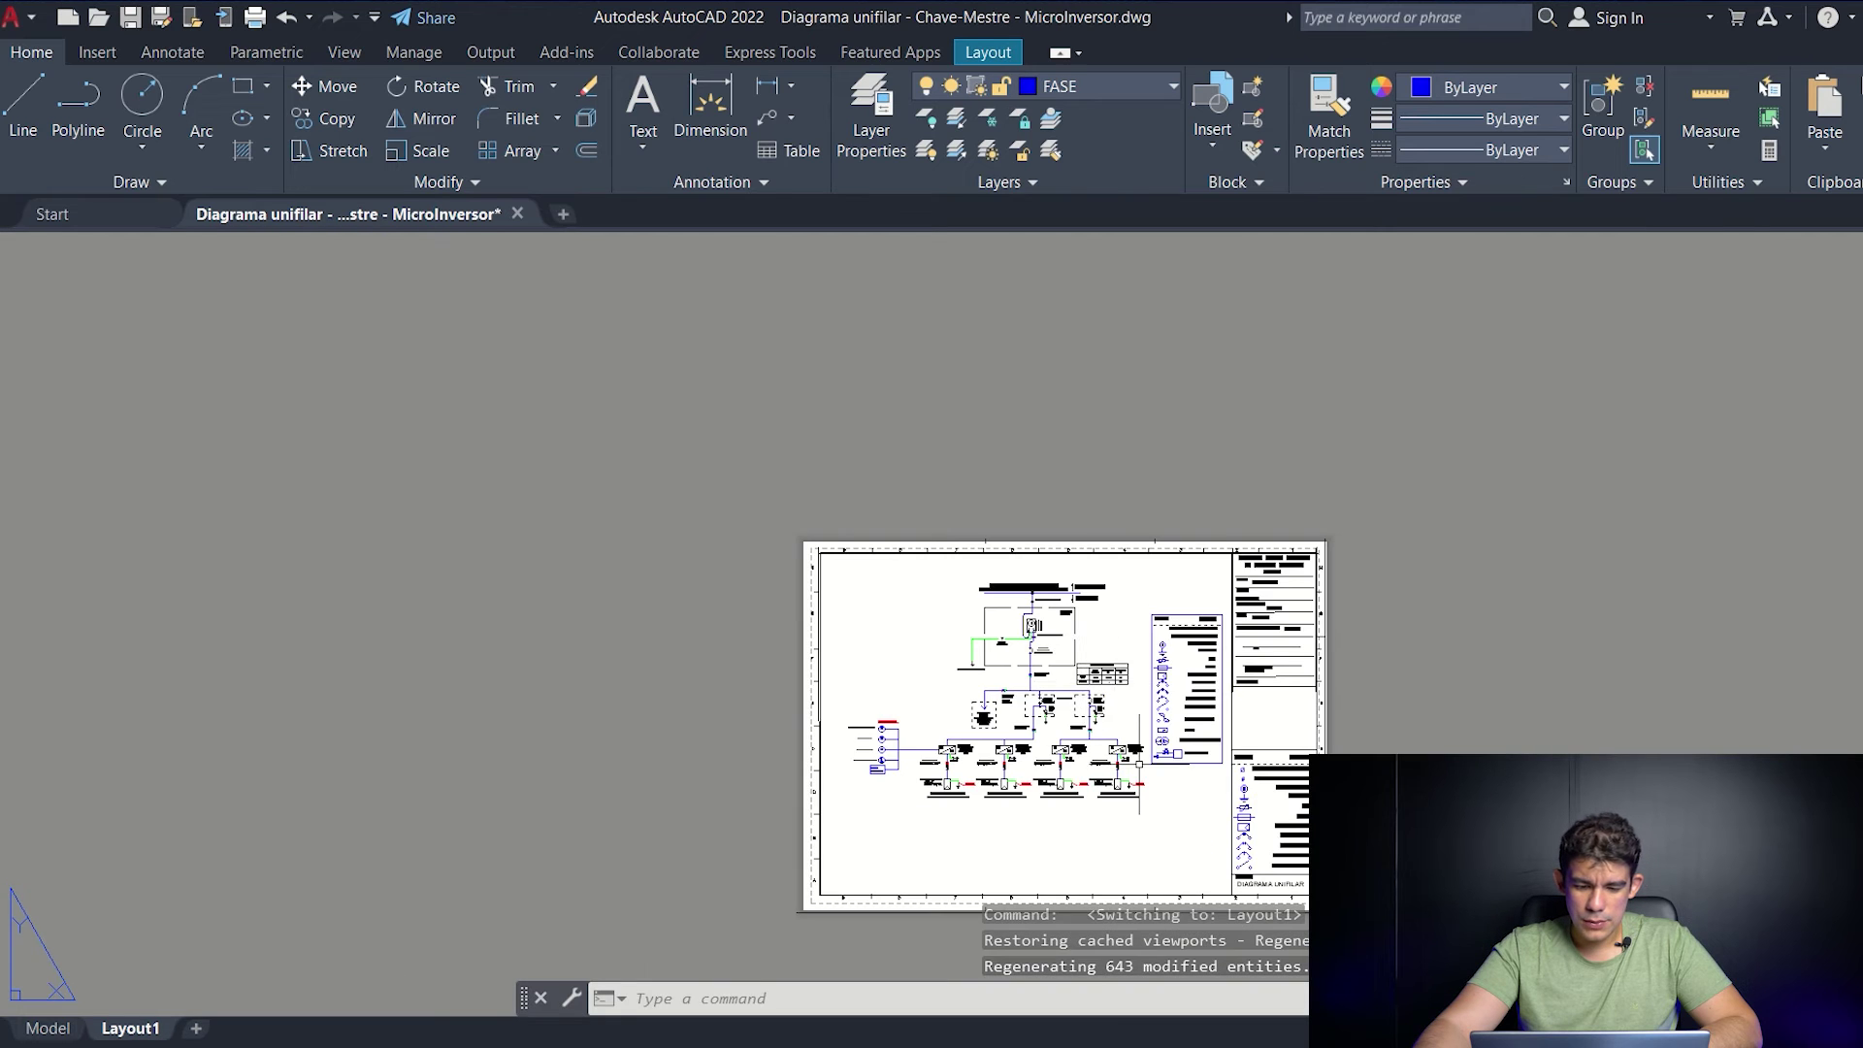
{"action": "scroll", "coordinate": [1275, 445], "scroll_direction": "up", "scroll_amount": 2}
{"action": "scroll", "coordinate": [1216, 639], "scroll_direction": "down", "scroll_amount": 2}
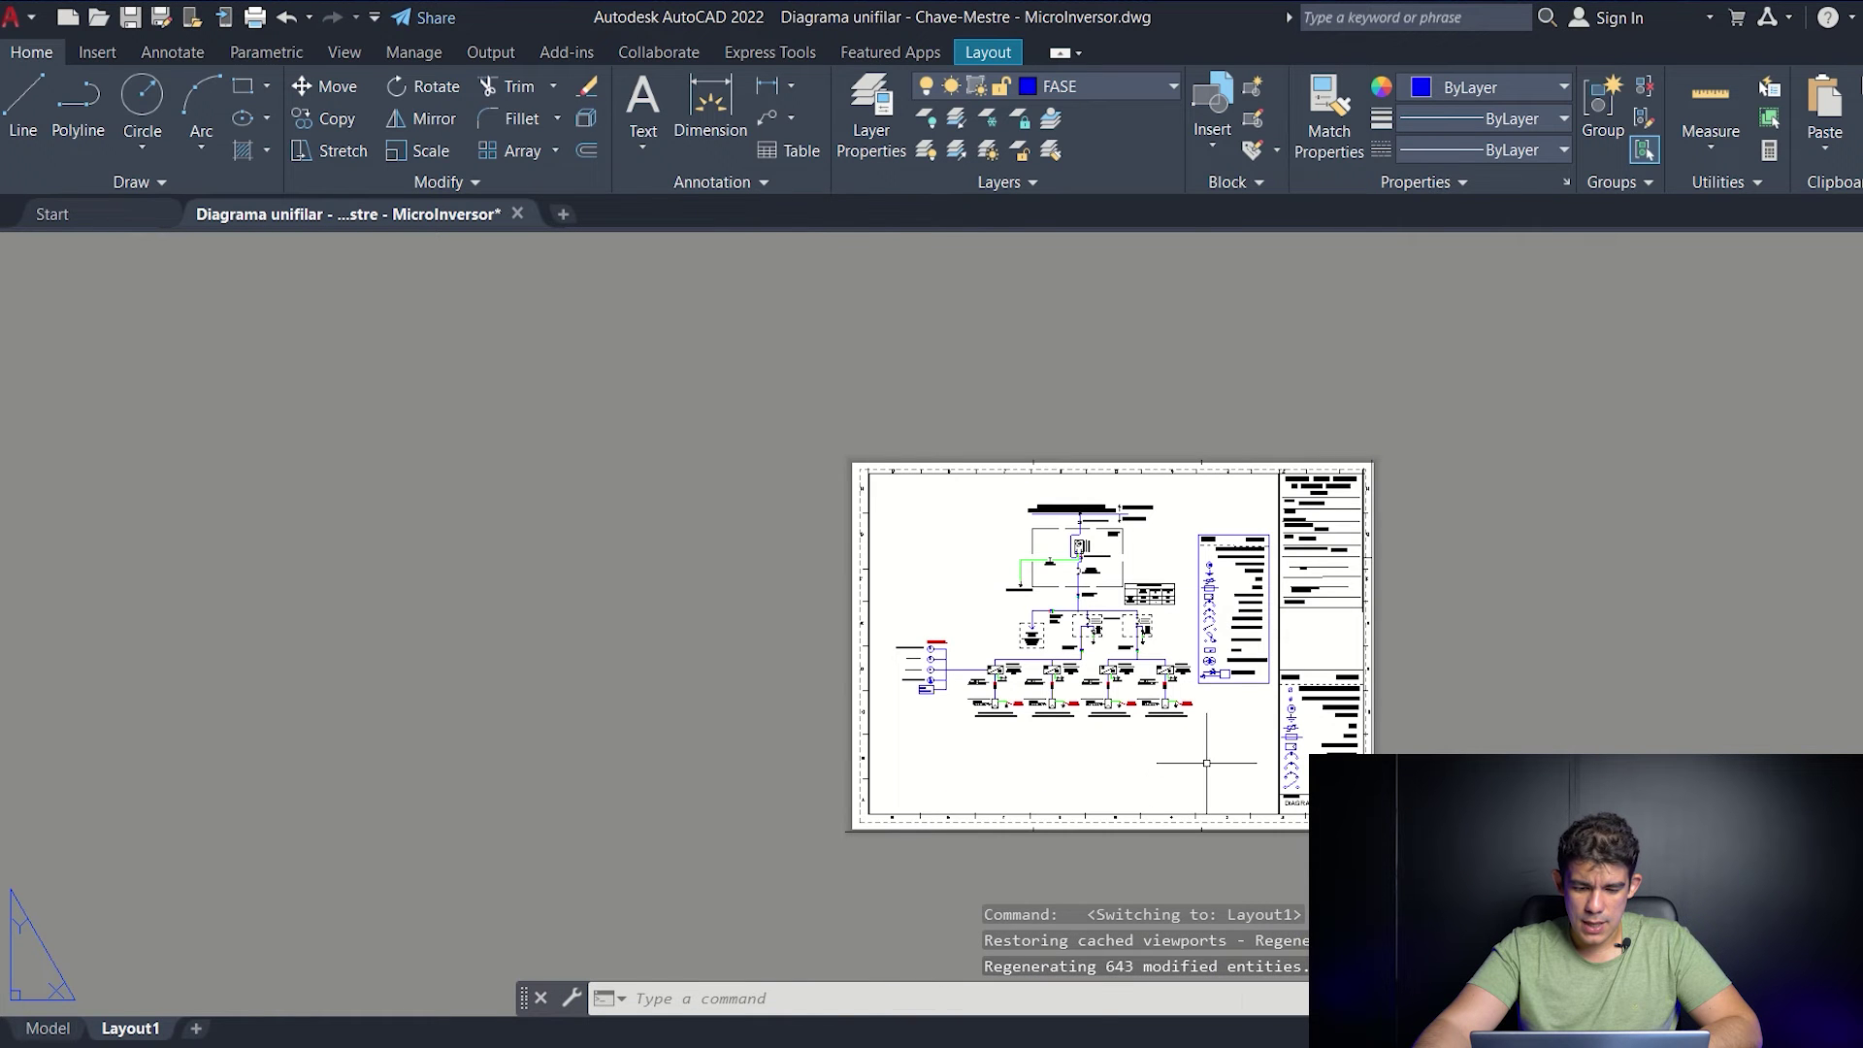
- Activate the Layout1 viewport and zoom in on a window around the single-microinverter diagram and its legend
{"action": "double_click", "coordinate": [1206, 763]}
{"action": "scroll", "coordinate": [1144, 679], "scroll_direction": "up", "scroll_amount": 4}
{"action": "scroll", "coordinate": [1058, 690], "scroll_direction": "down", "scroll_amount": 6}
{"action": "middle_click_drag", "start_coordinate": [1003, 716], "coordinate": [1141, 688]}
{"action": "scroll", "coordinate": [1138, 685], "scroll_direction": "up", "scroll_amount": 5}
{"action": "scroll", "coordinate": [1097, 710], "scroll_direction": "up", "scroll_amount": 3}
{"action": "type", "text": "zom"}
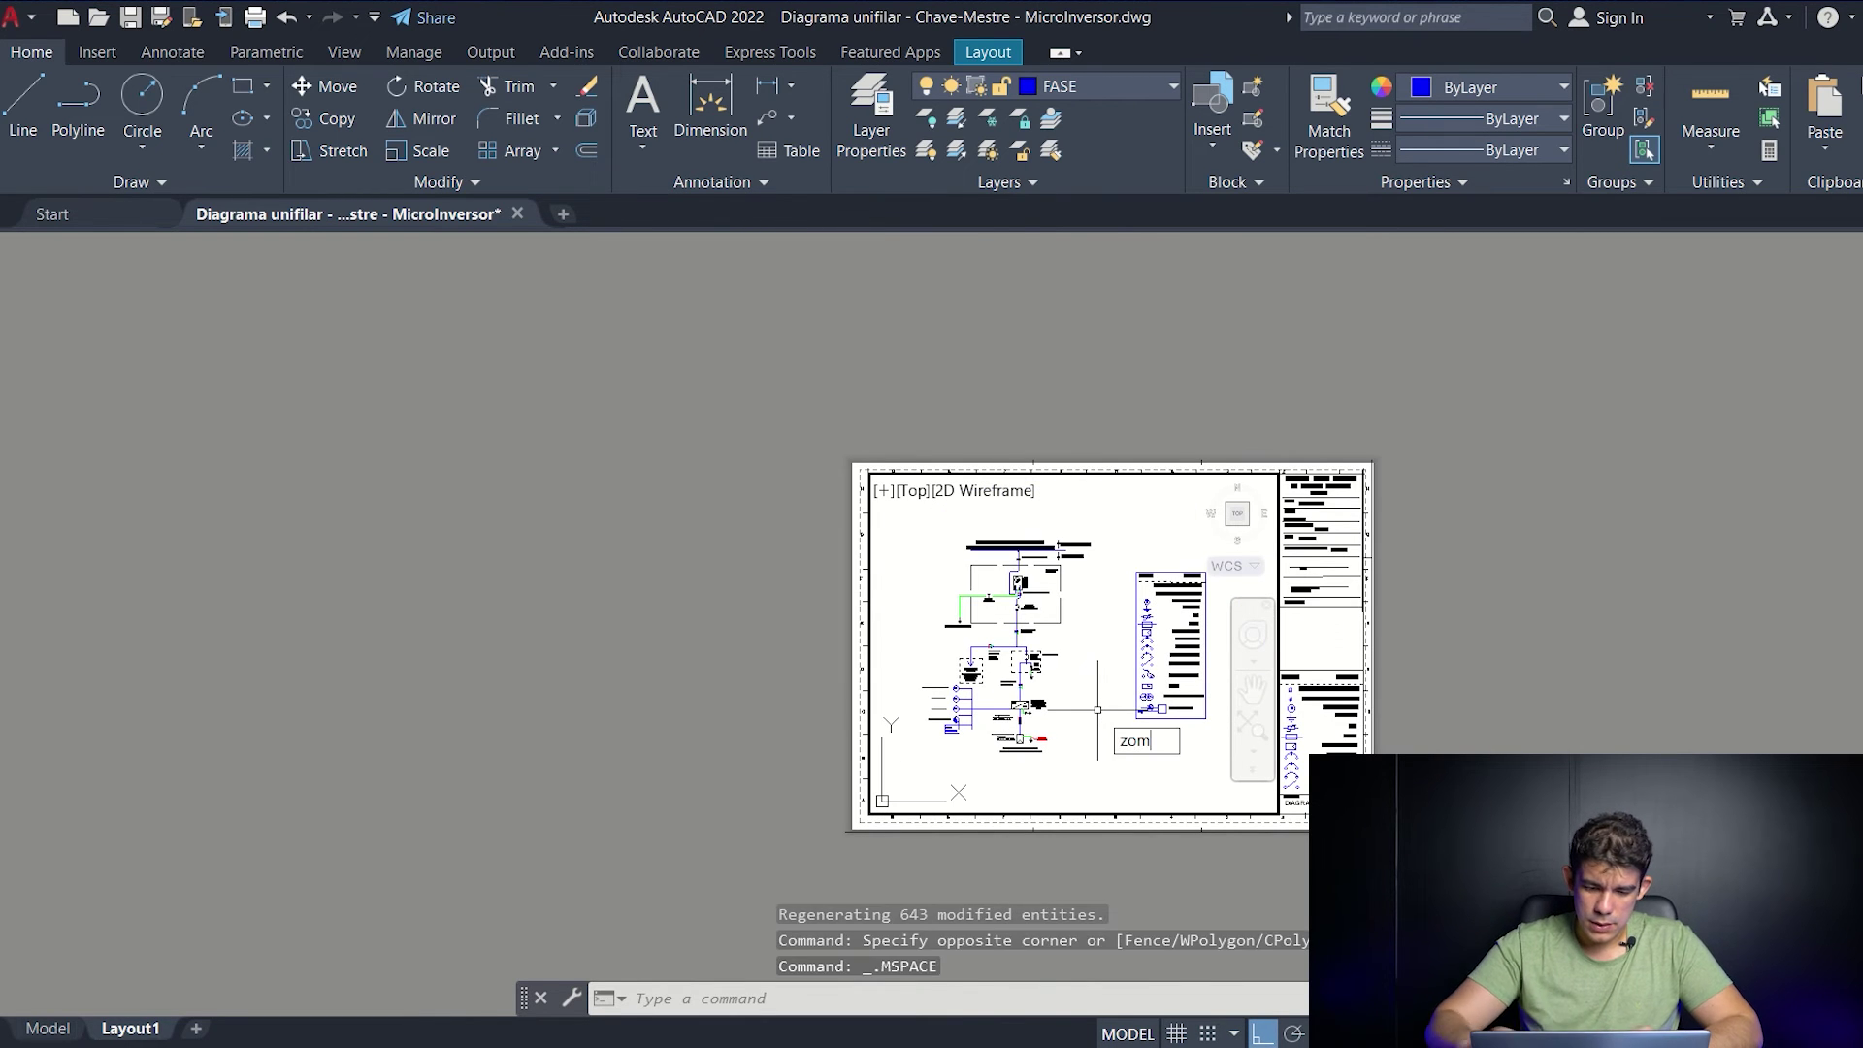
{"action": "key", "text": "Return"}
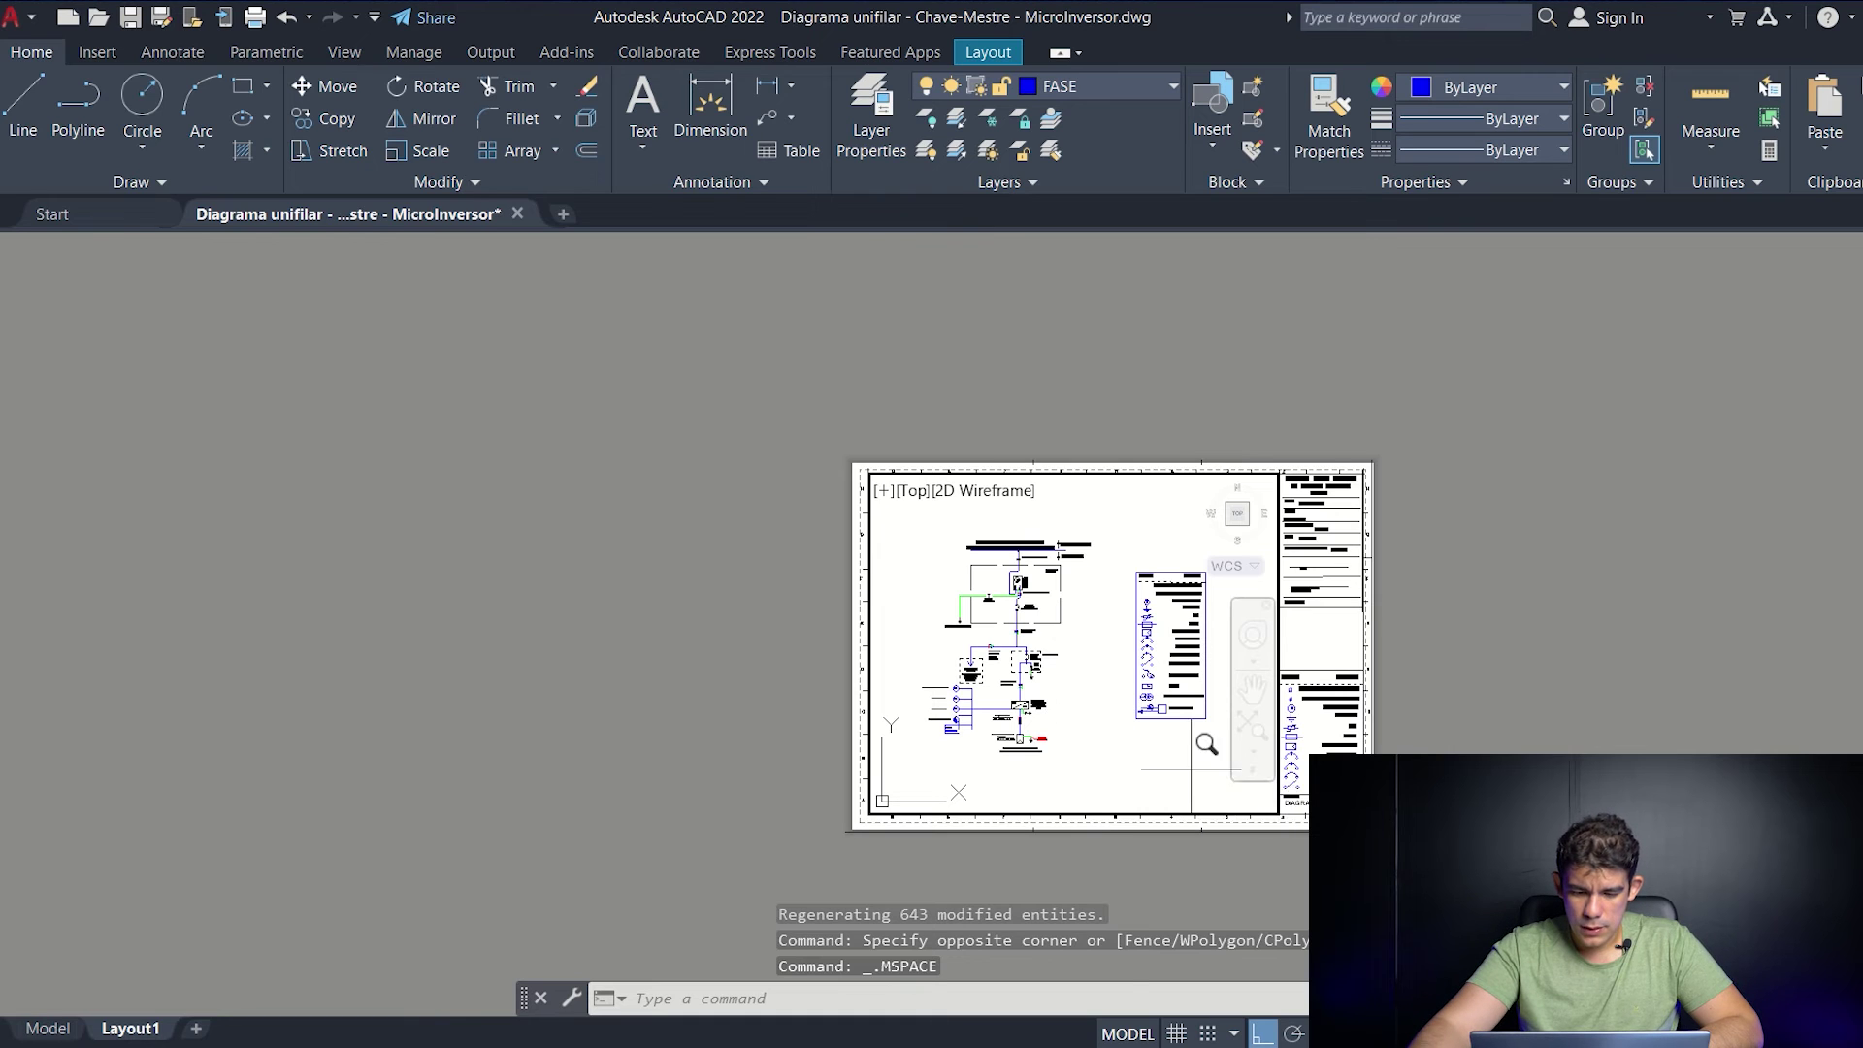
{"action": "left_click", "coordinate": [928, 519]}
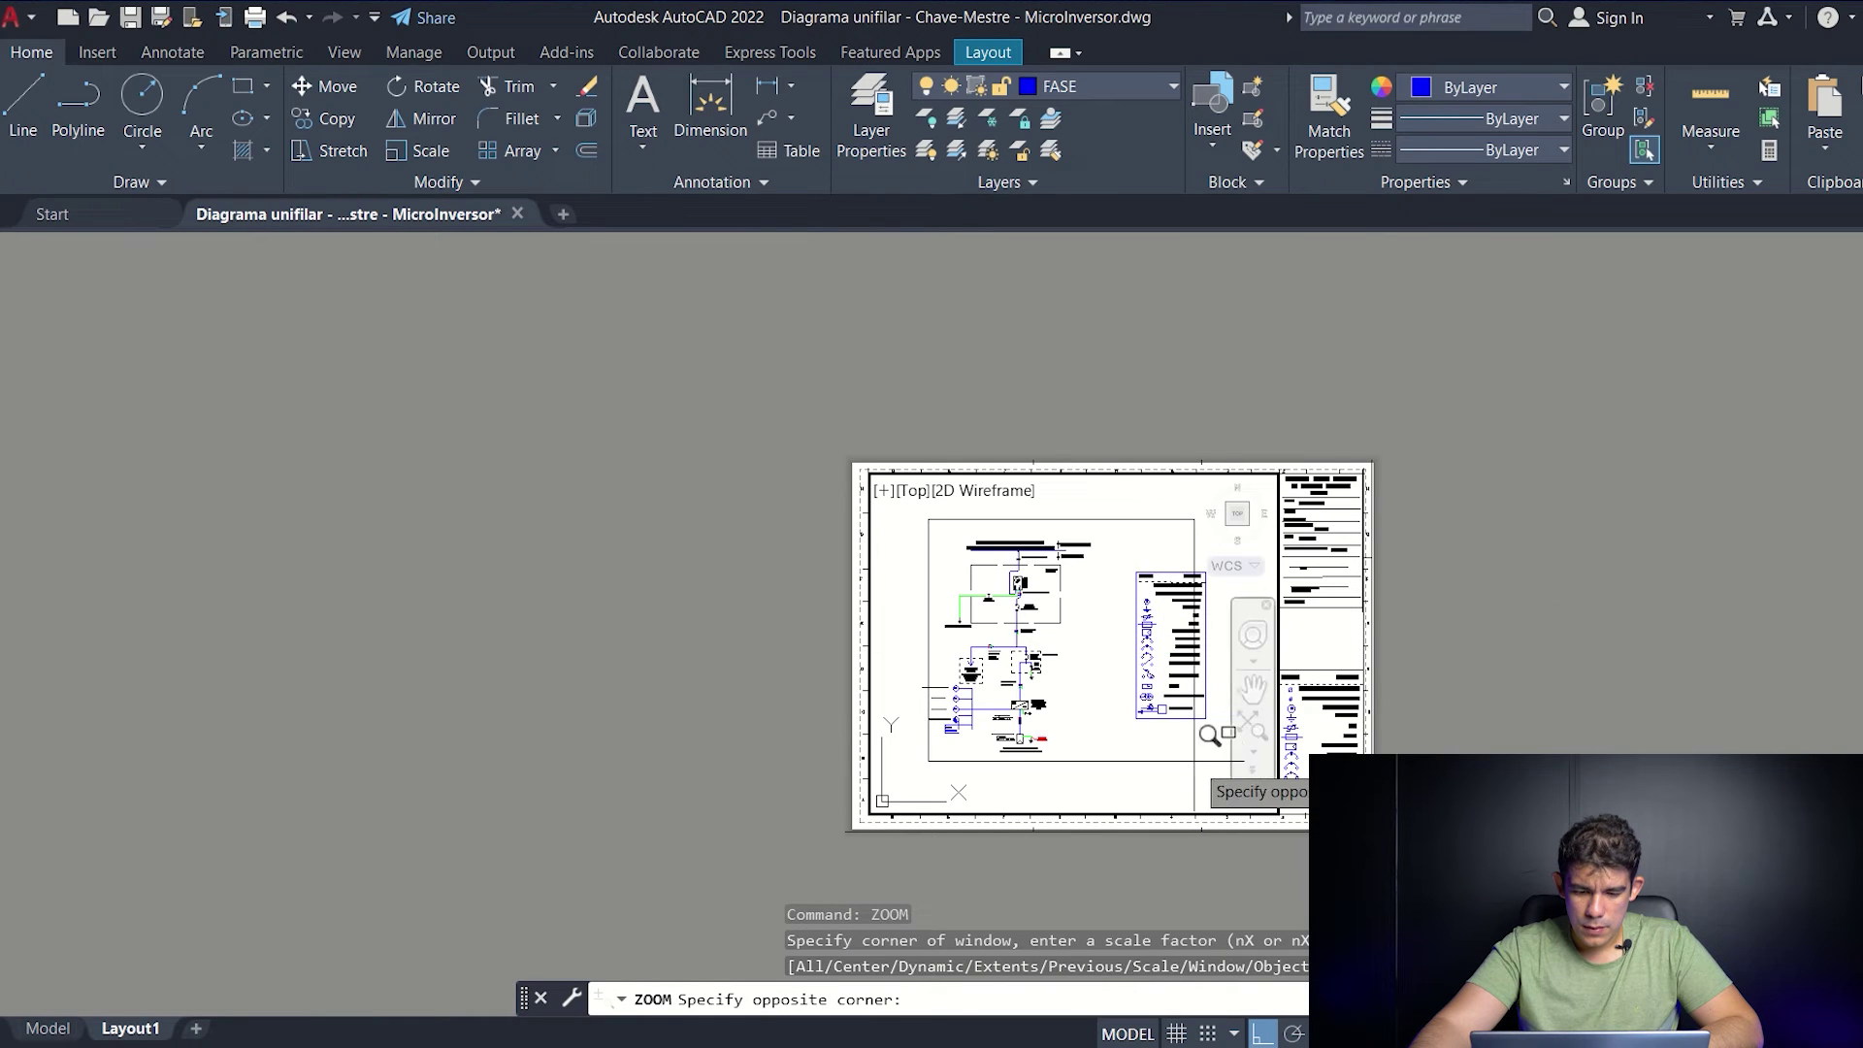
{"action": "left_click", "coordinate": [1217, 762]}
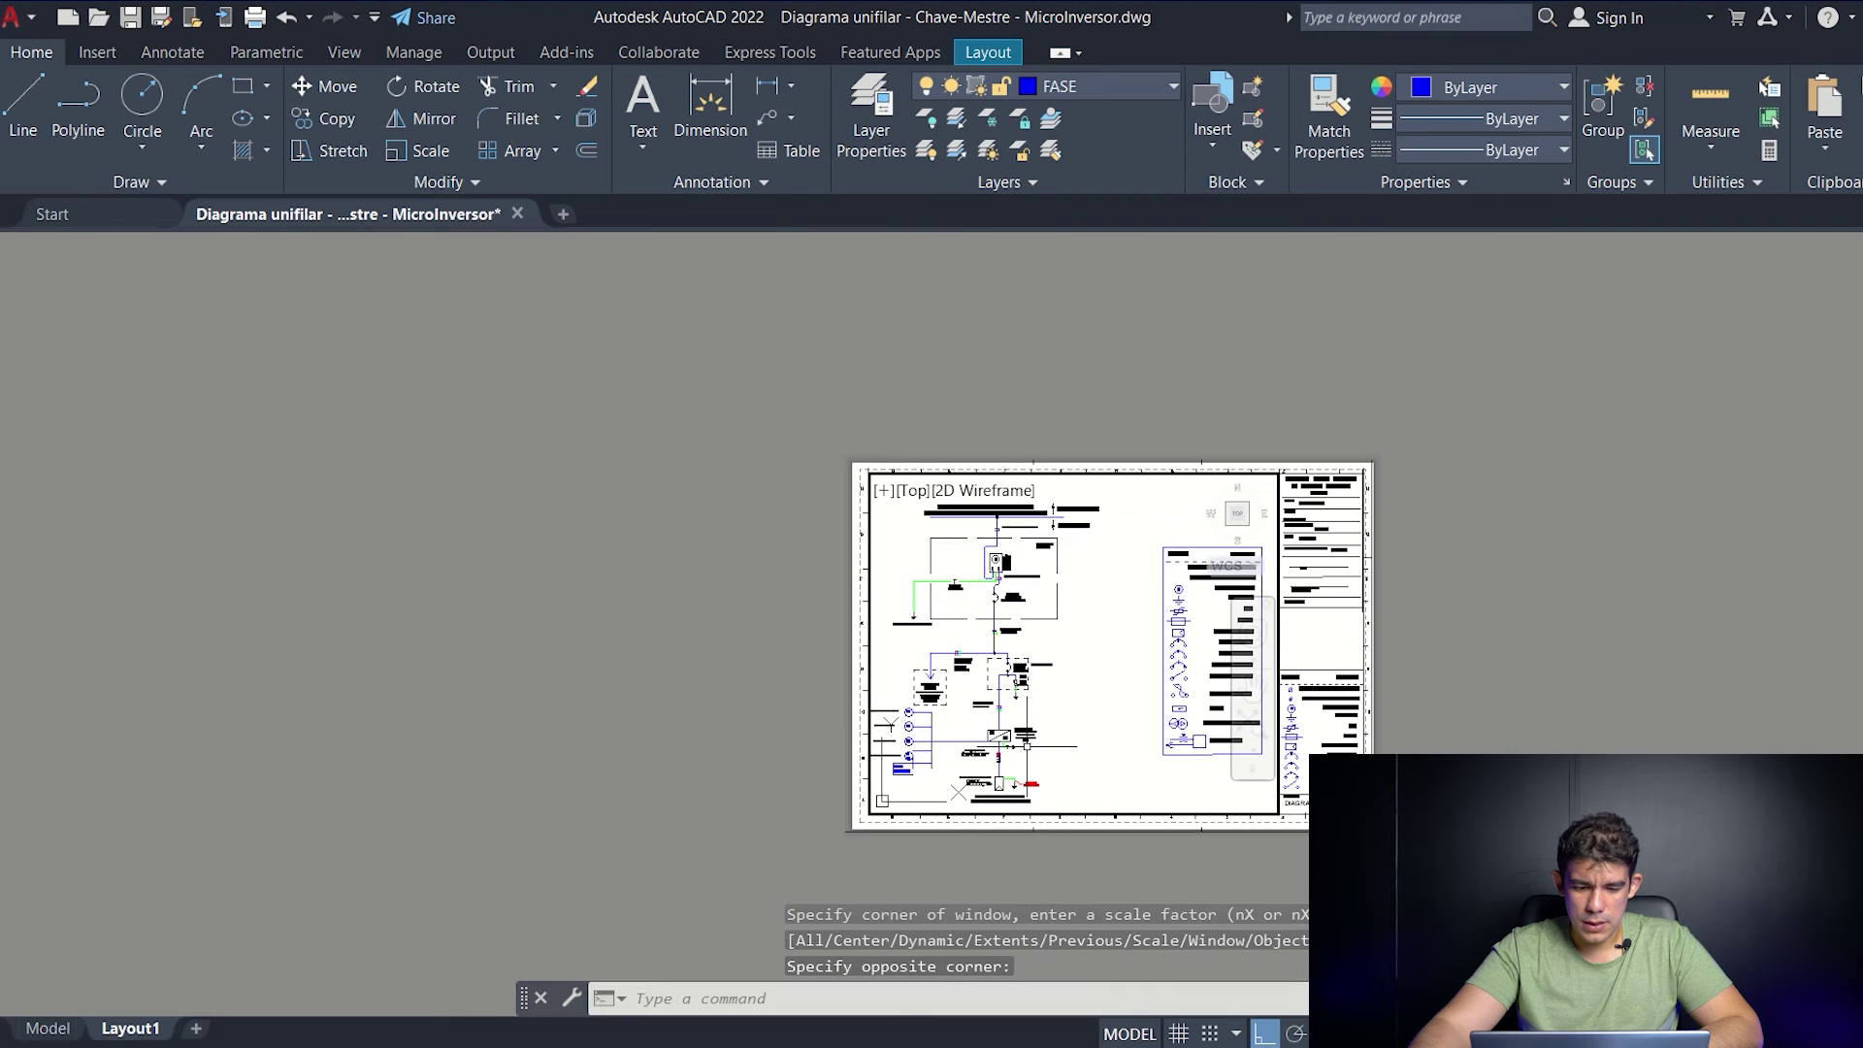
- Reframe the Layout1 viewport on the six-inverter diagram, return to paper space, and check the sheet
{"action": "middle_click_drag", "start_coordinate": [1145, 713], "coordinate": [891, 639]}
{"action": "scroll", "coordinate": [891, 638], "scroll_direction": "down", "scroll_amount": 5}
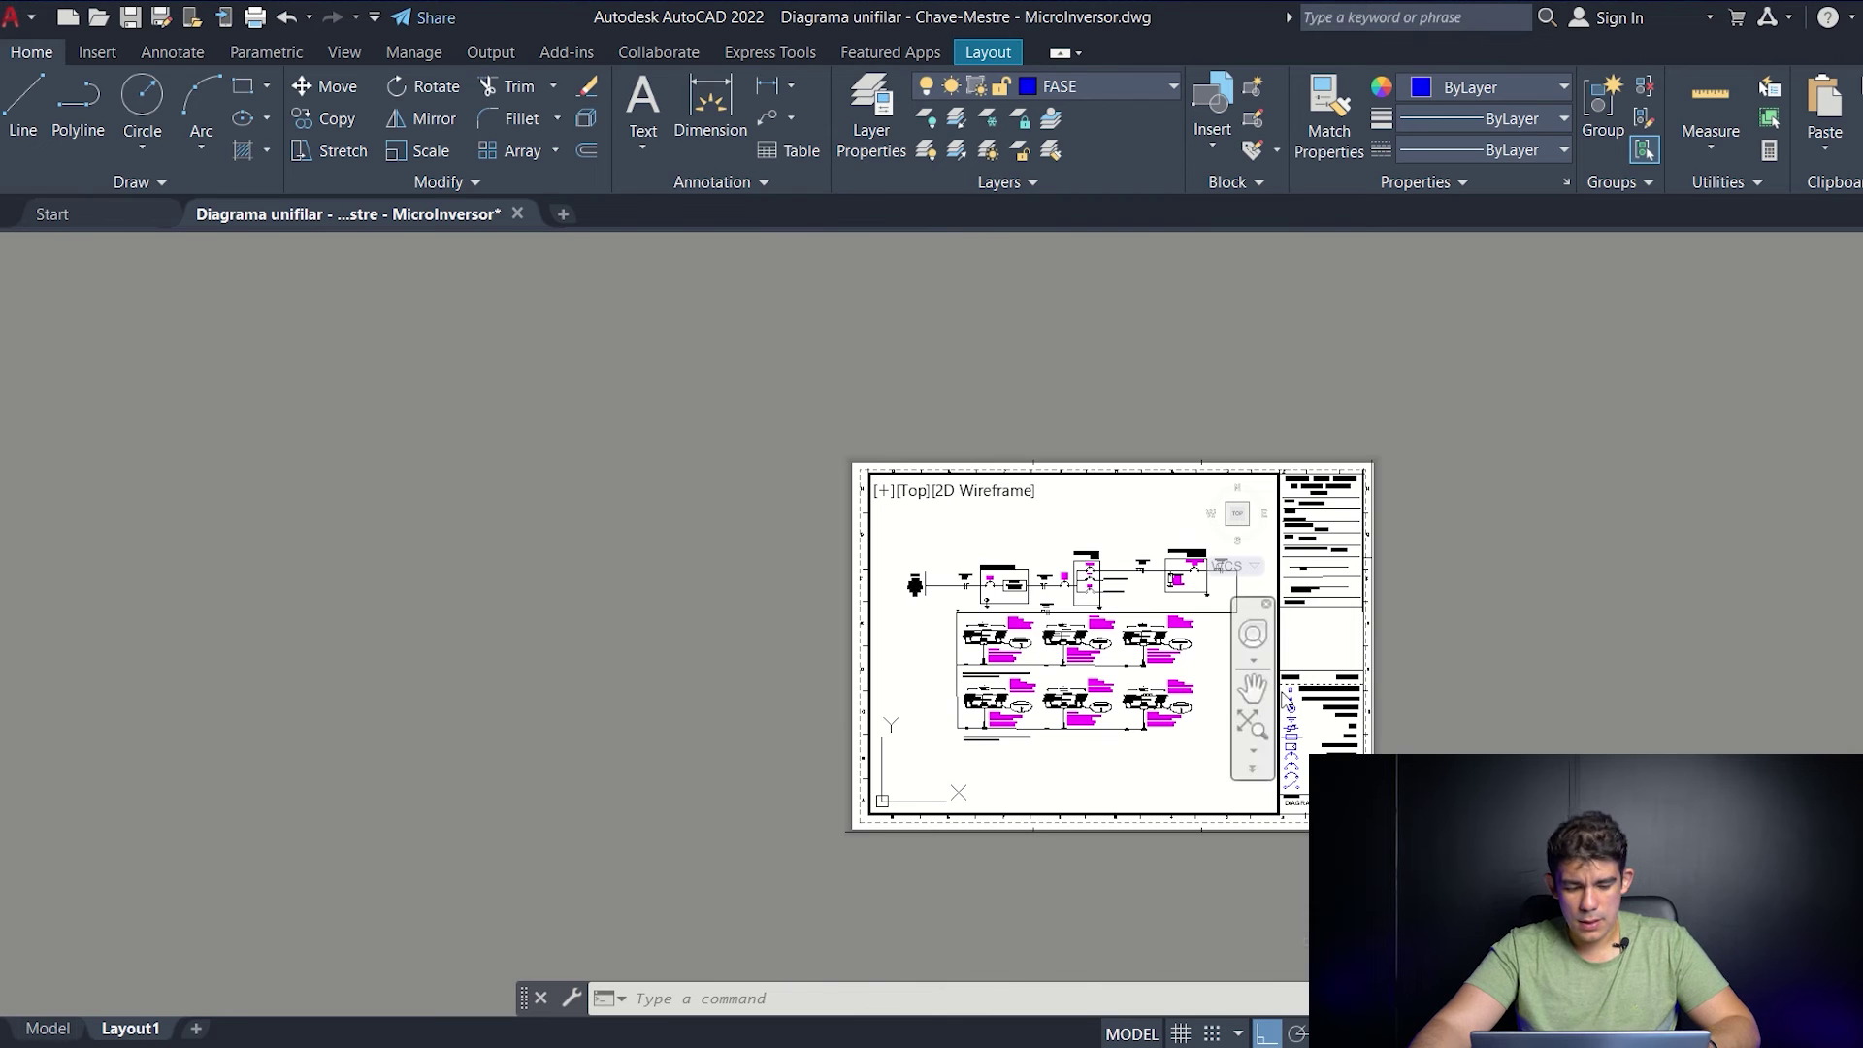
{"action": "key", "text": "Escape"}
{"action": "double_click", "coordinate": [1504, 711]}
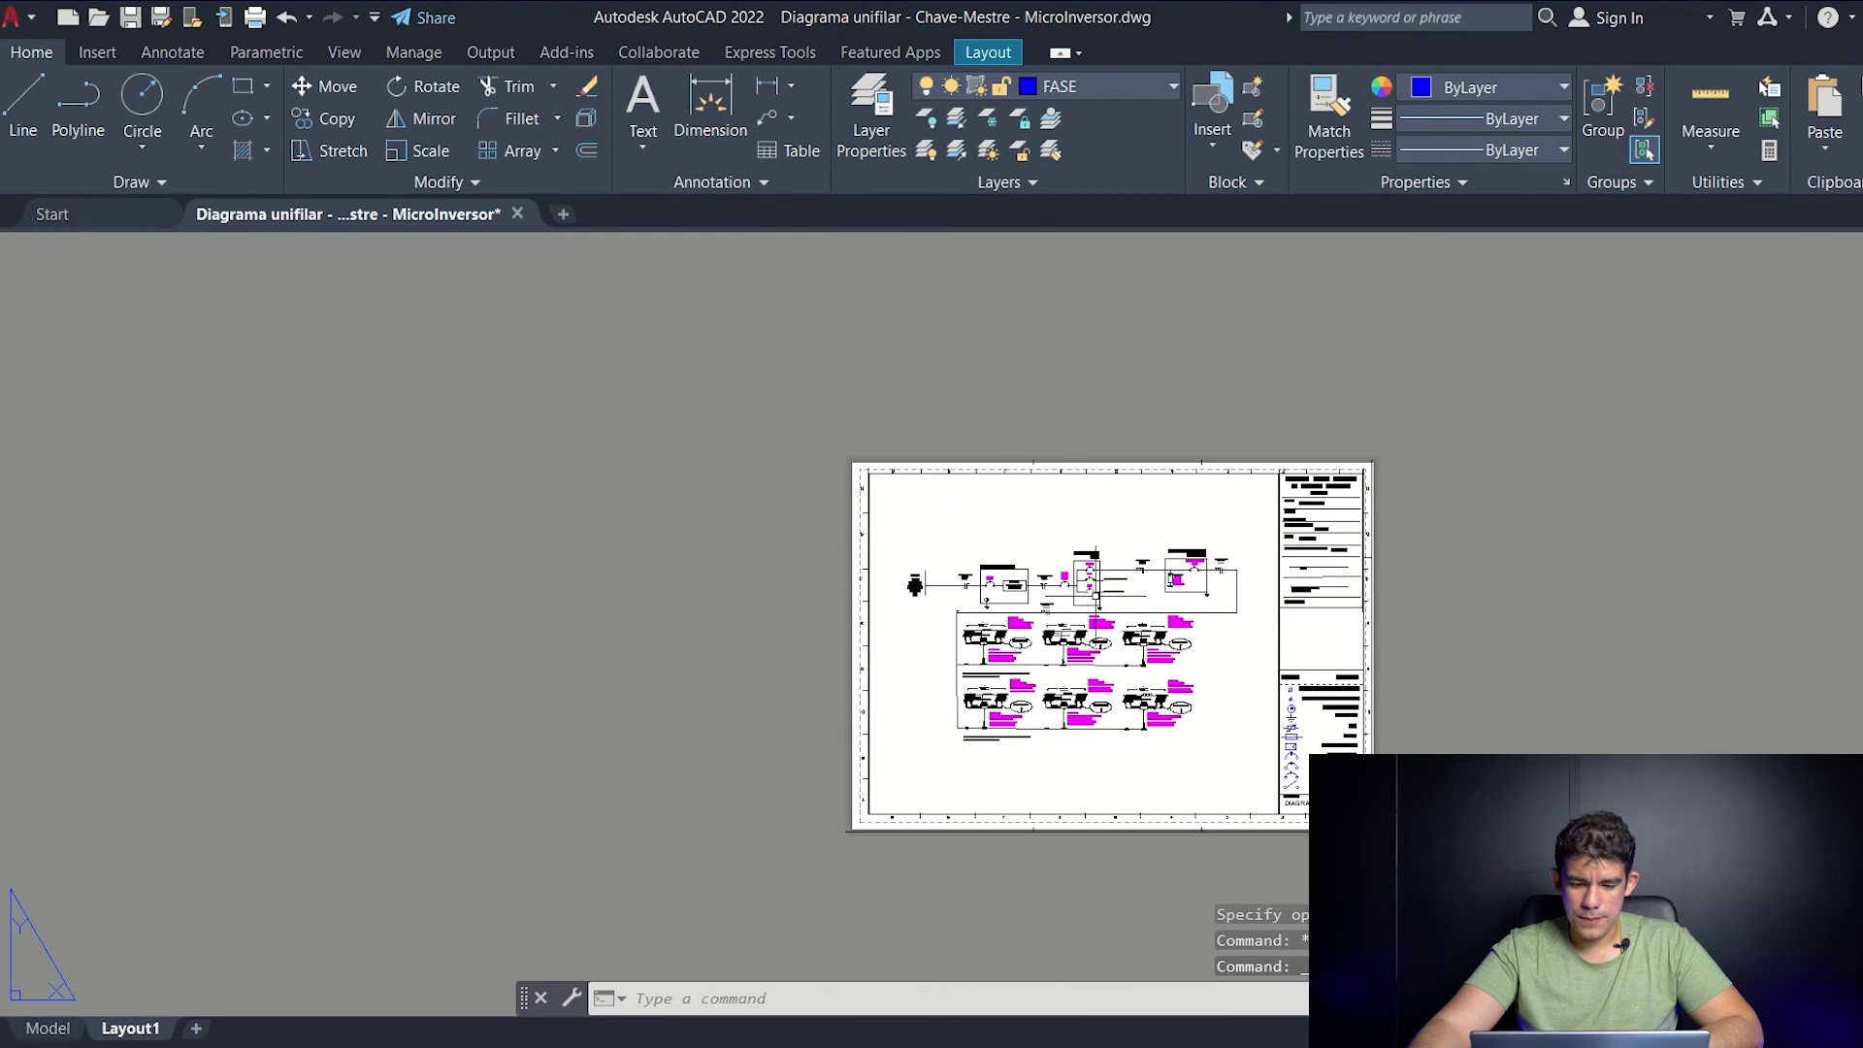
{"action": "scroll", "coordinate": [1089, 604], "scroll_direction": "up", "scroll_amount": 6}
{"action": "scroll", "coordinate": [1096, 619], "scroll_direction": "down", "scroll_amount": 8}
{"action": "scroll", "coordinate": [1097, 715], "scroll_direction": "up", "scroll_amount": 6}
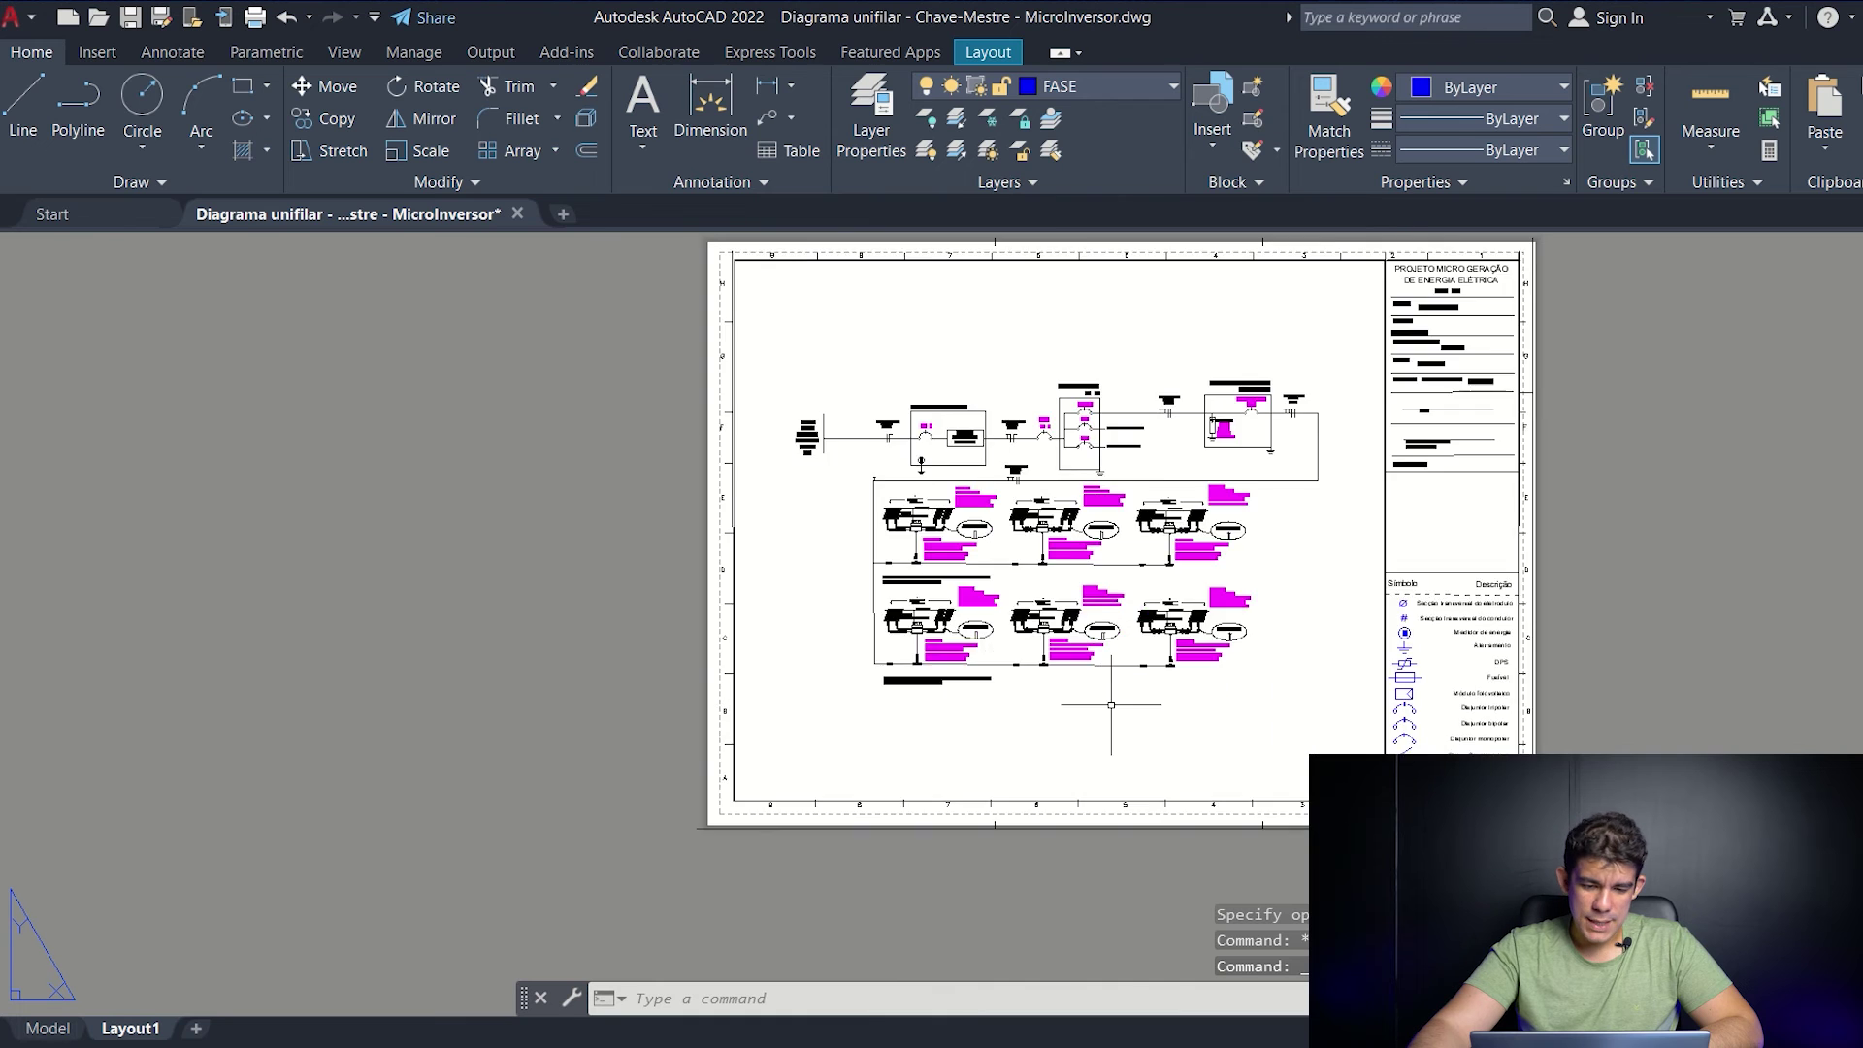
{"action": "scroll", "coordinate": [1125, 602], "scroll_direction": "down", "scroll_amount": 4}
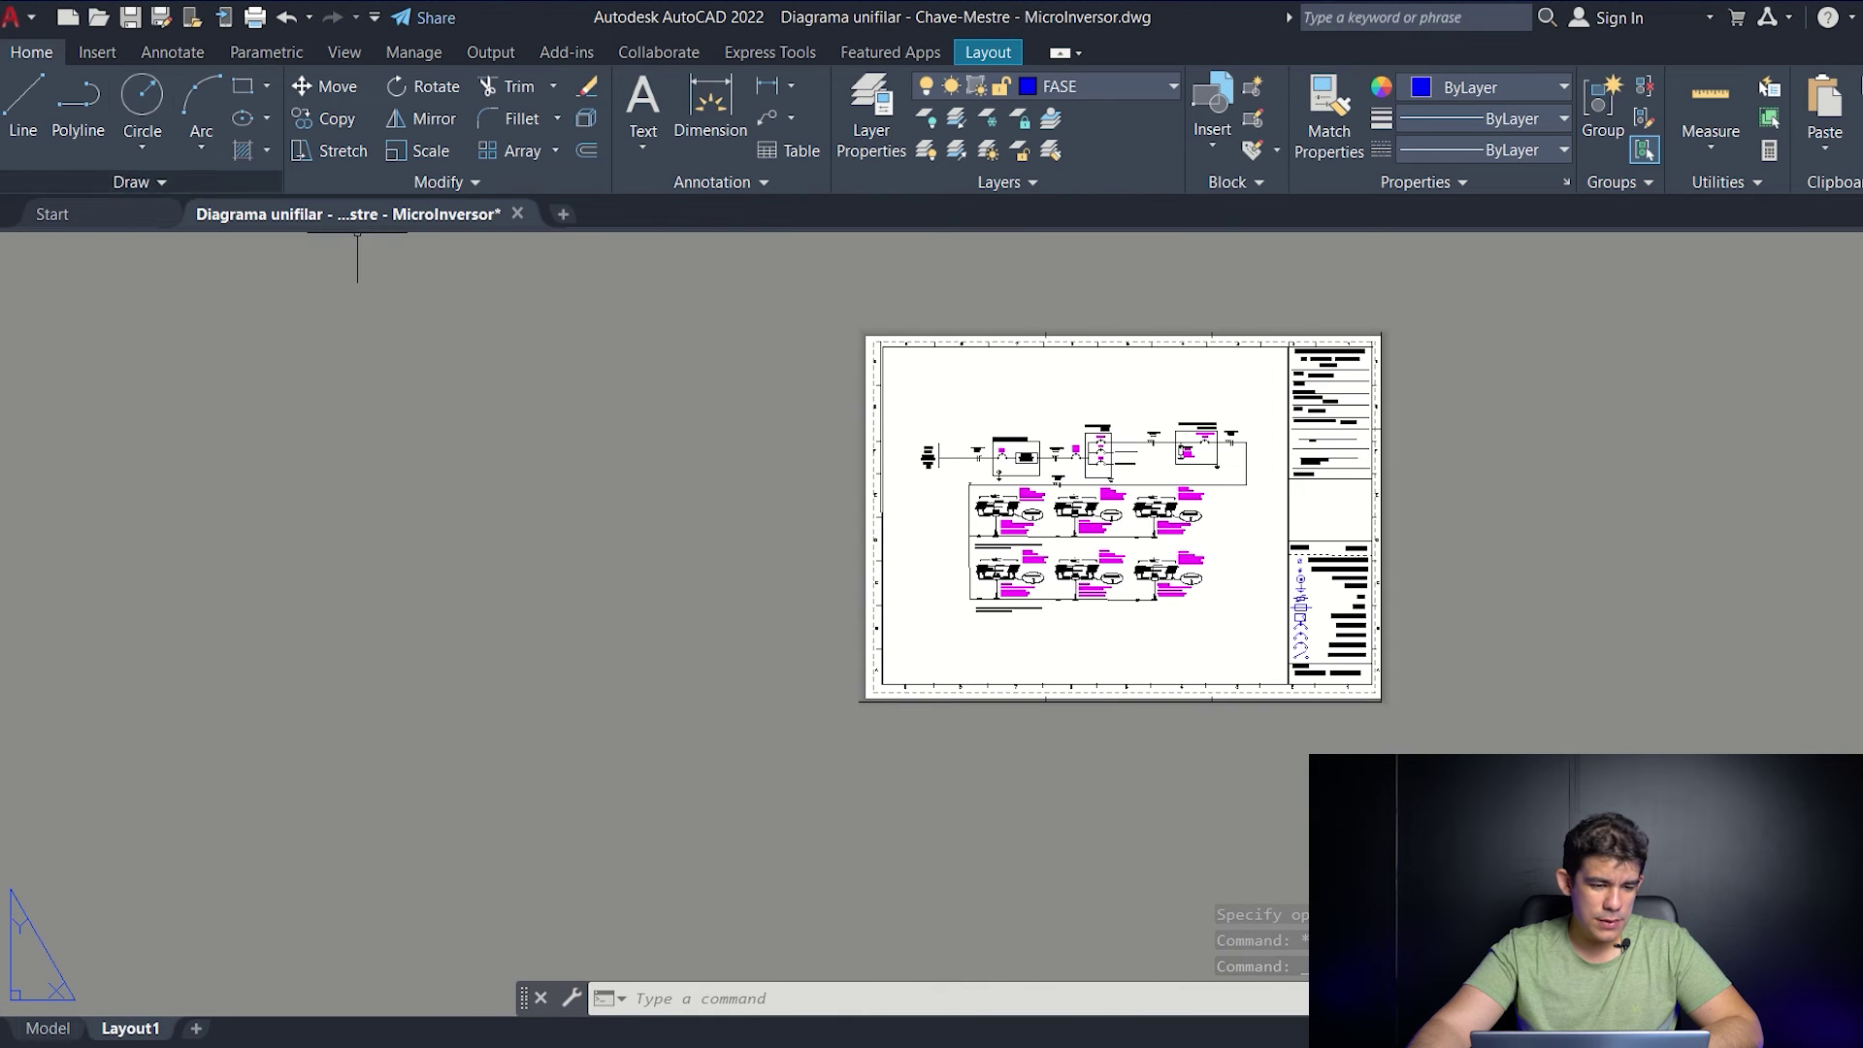
- Return to model space and review the single HOYMILES MI-1200 microinverter diagram's cables and module data
{"action": "left_click", "coordinate": [47, 1028]}
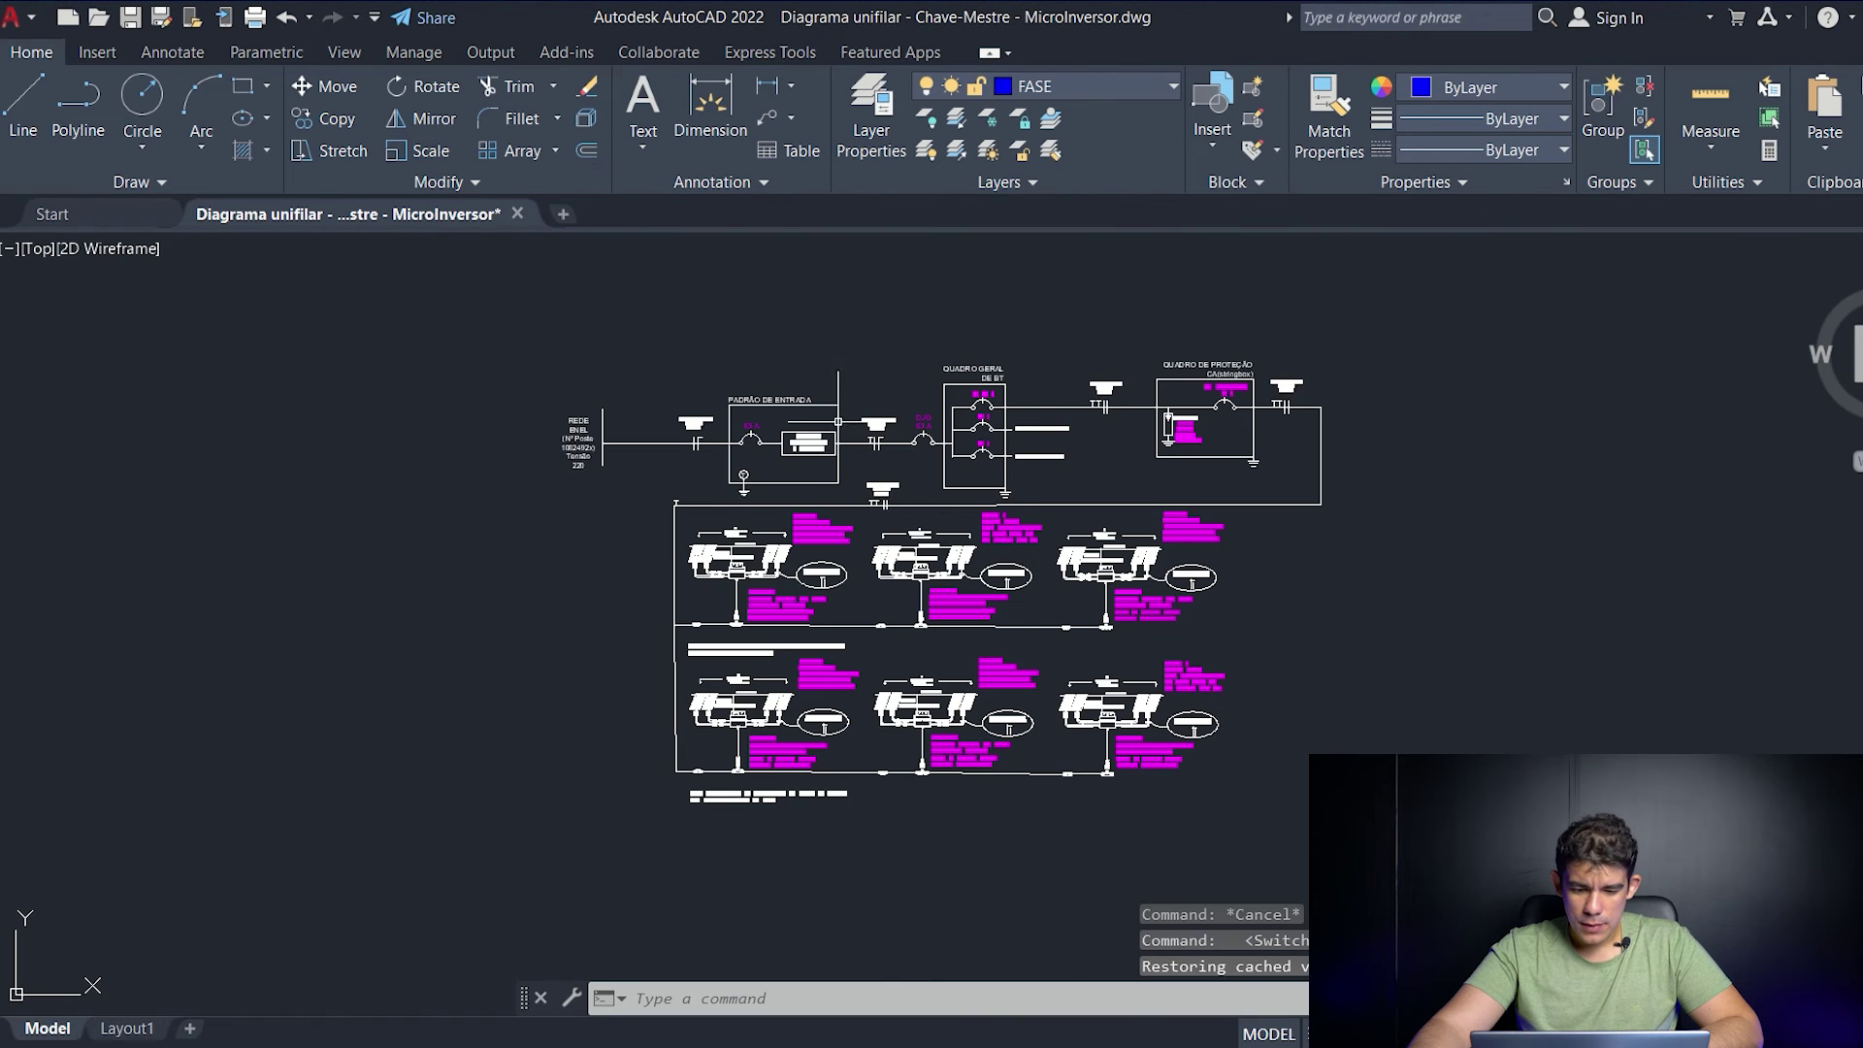
{"action": "scroll", "coordinate": [907, 519], "scroll_direction": "up", "scroll_amount": 6}
{"action": "scroll", "coordinate": [918, 676], "scroll_direction": "down", "scroll_amount": 8}
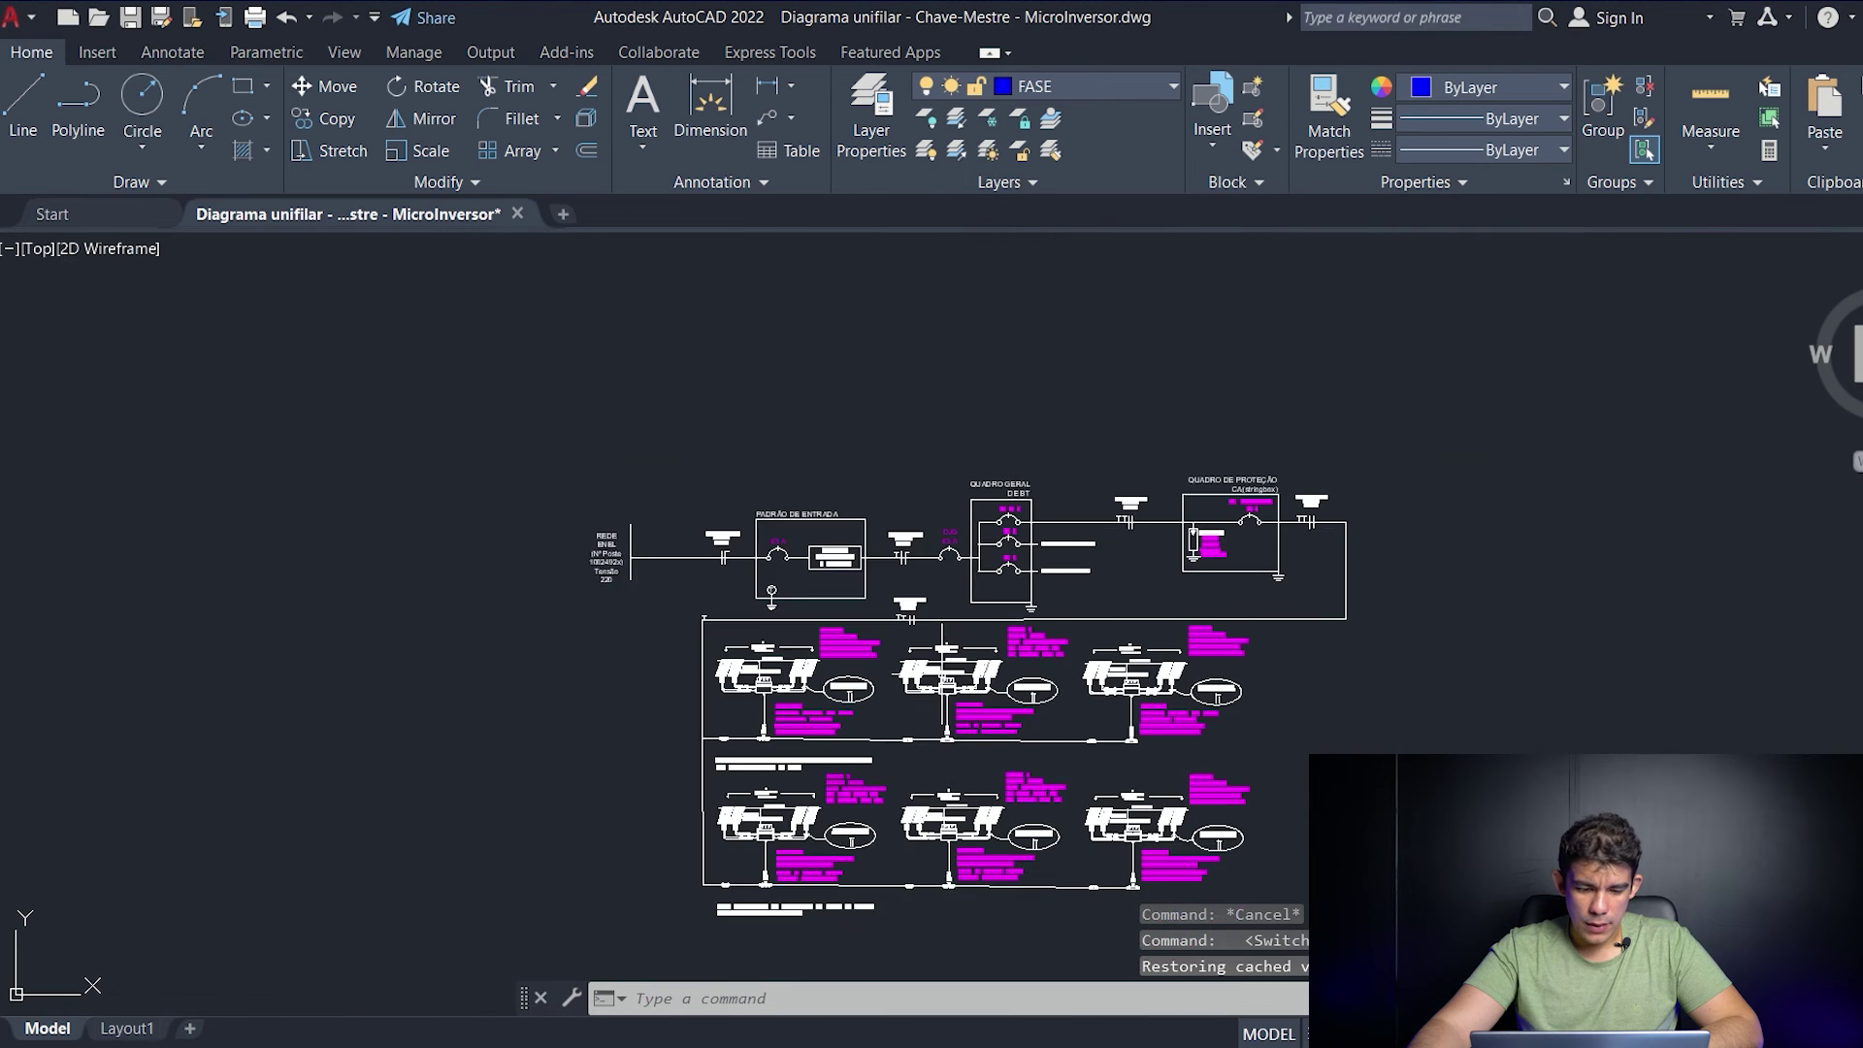
{"action": "mouse_move", "coordinate": [678, 708]}
{"action": "middle_mouse_down"}
{"action": "mouse_move", "coordinate": [1106, 666]}
{"action": "mouse_move", "coordinate": [1305, 669]}
{"action": "middle_mouse_up"}
{"action": "scroll", "coordinate": [902, 690], "scroll_direction": "up", "scroll_amount": 8}
{"action": "middle_click_drag", "start_coordinate": [920, 662], "coordinate": [1079, 824]}
{"action": "scroll", "coordinate": [1048, 805], "scroll_direction": "down", "scroll_amount": 2}
{"action": "scroll", "coordinate": [860, 679], "scroll_direction": "down", "scroll_amount": 2}
{"action": "middle_click_drag", "start_coordinate": [713, 658], "coordinate": [1171, 656]}
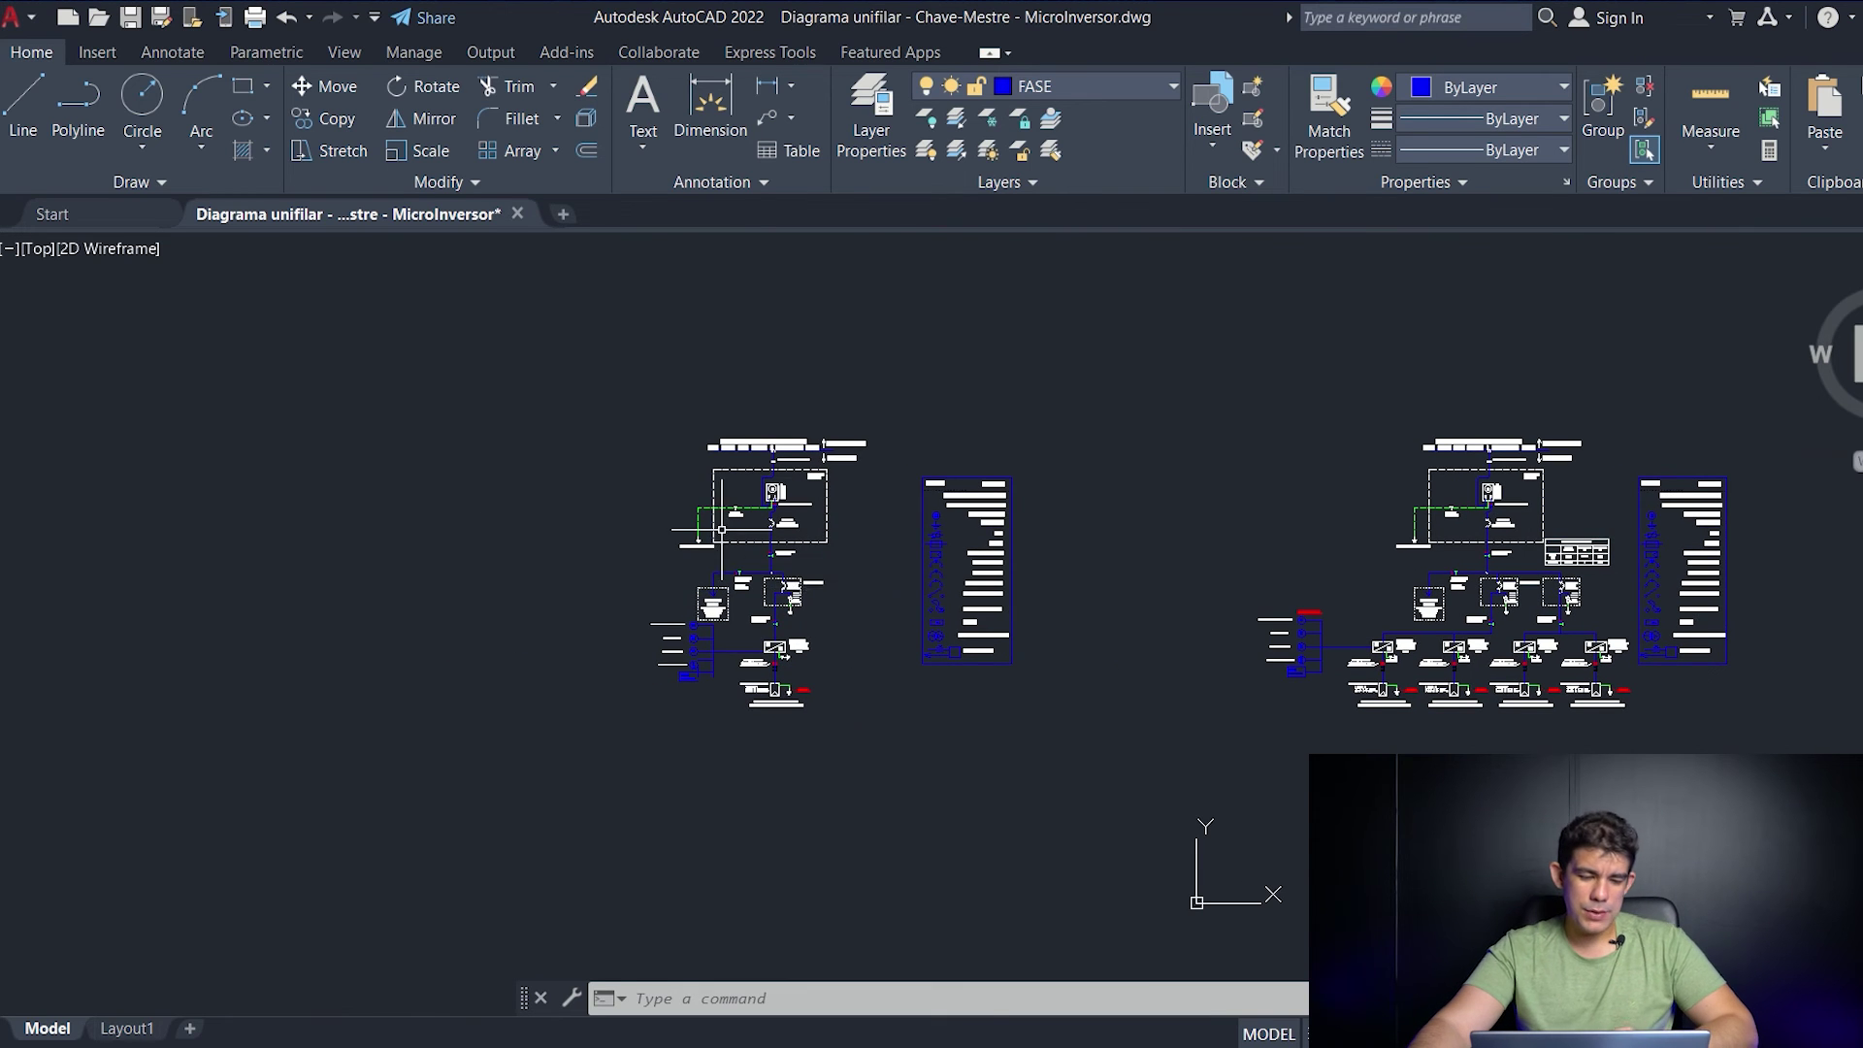
{"action": "scroll", "coordinate": [721, 530], "scroll_direction": "up", "scroll_amount": 9}
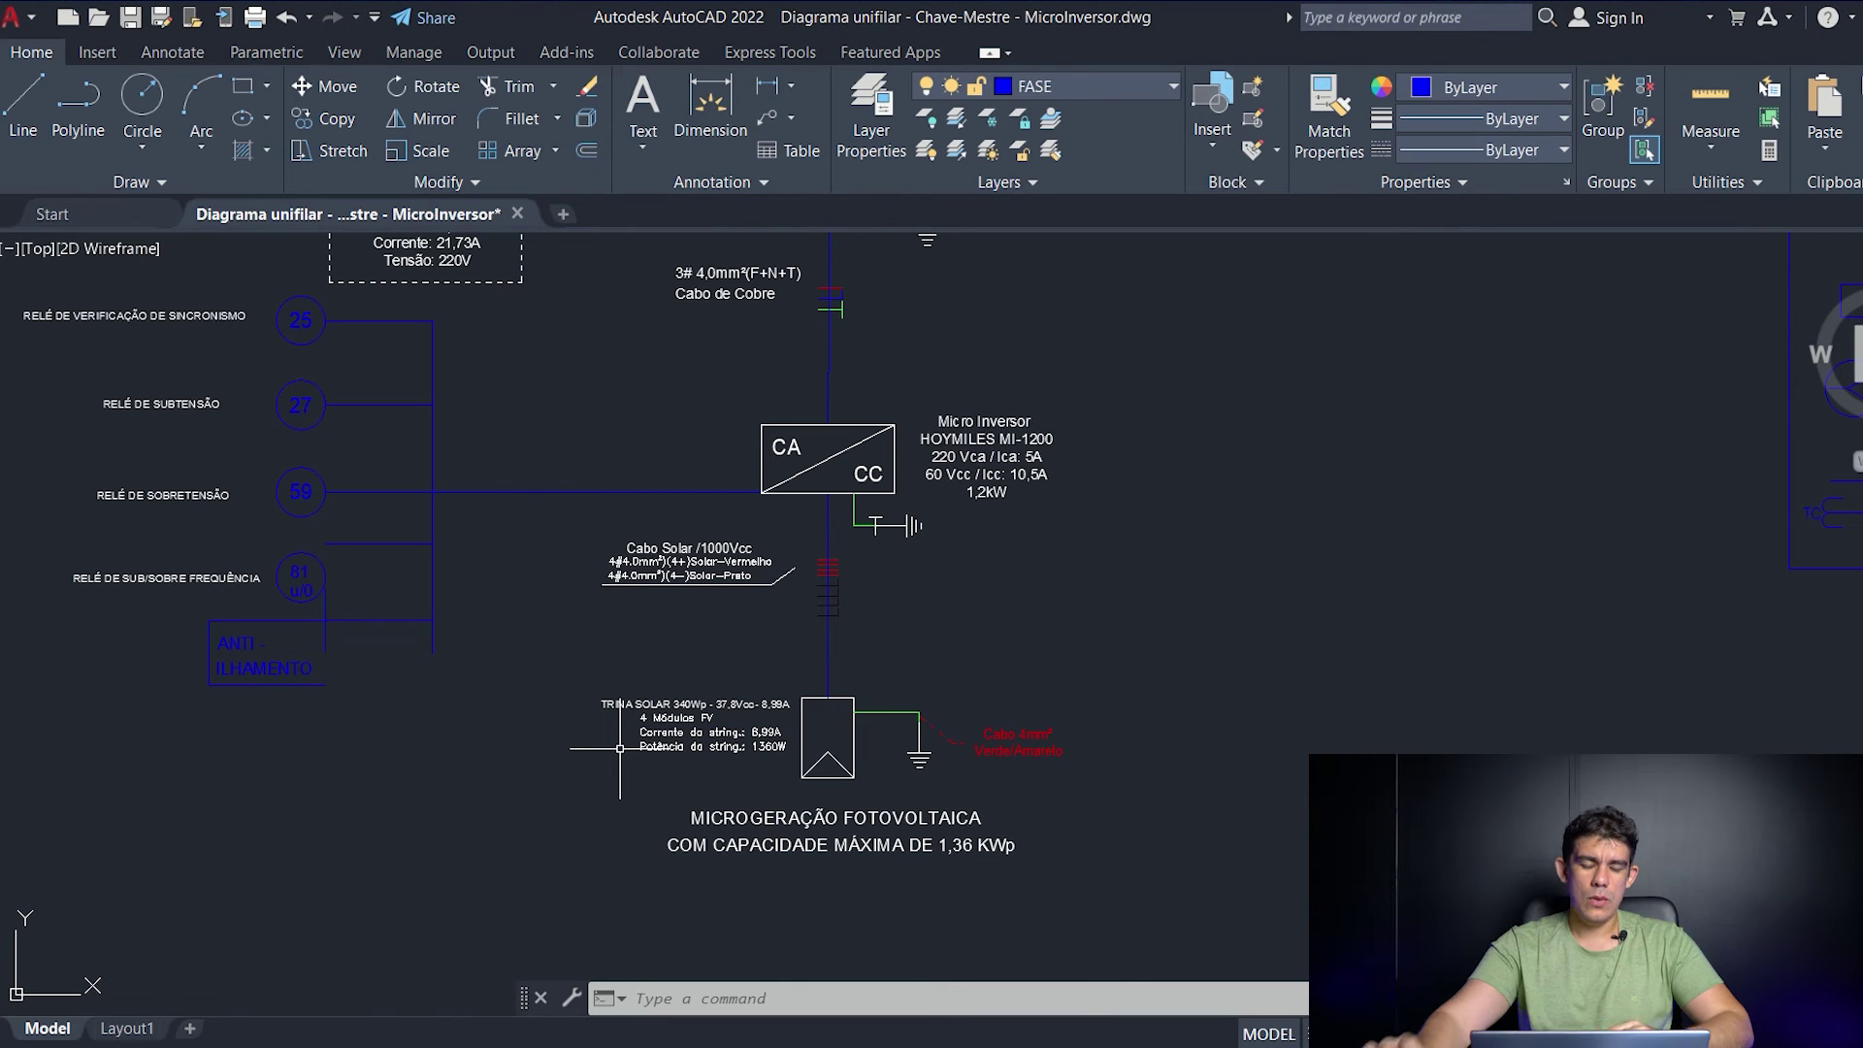
- Examine the four-microinverter MI-1200 diagram, including its protection relays, AC protection and load board
{"action": "scroll", "coordinate": [1152, 650], "scroll_direction": "down", "scroll_amount": 5}
{"action": "mouse_move", "coordinate": [1443, 742]}
{"action": "middle_mouse_down"}
{"action": "mouse_move", "coordinate": [1110, 719]}
{"action": "mouse_move", "coordinate": [683, 590]}
{"action": "middle_mouse_up"}
{"action": "middle_click_drag", "start_coordinate": [1201, 675], "coordinate": [804, 707]}
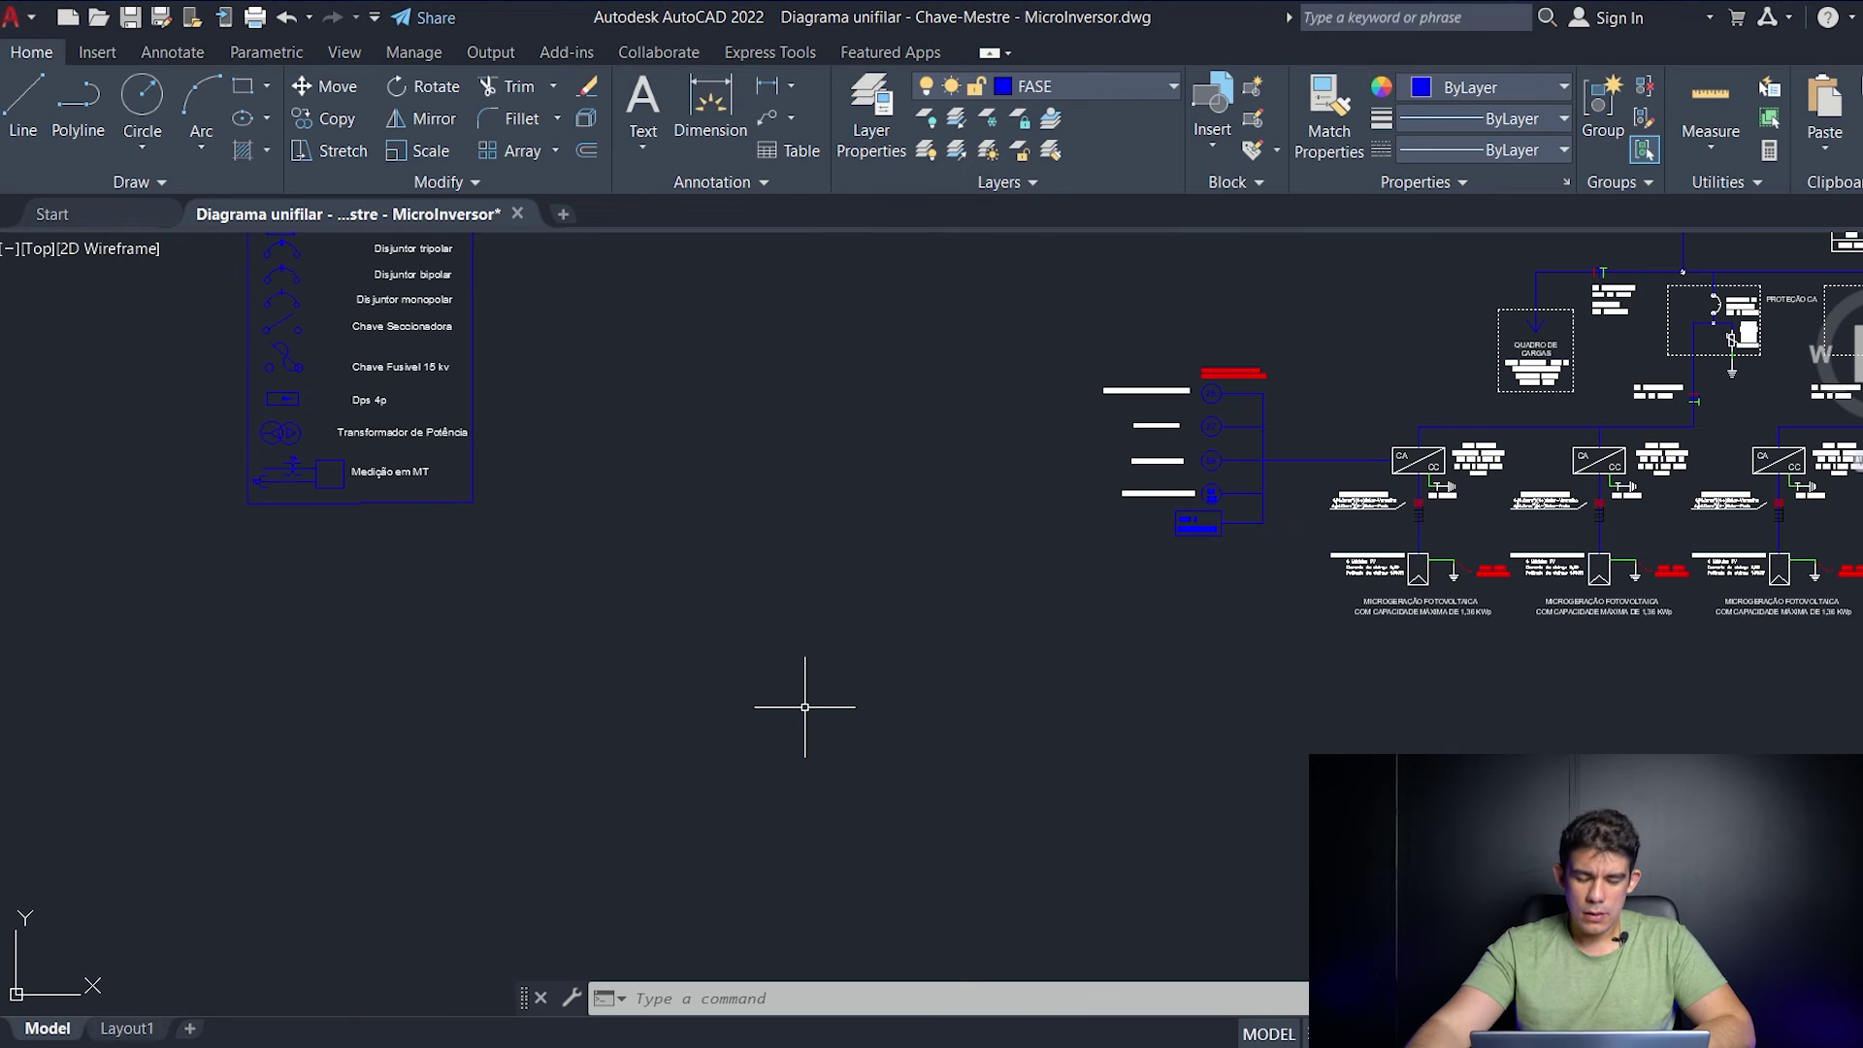
{"action": "scroll", "coordinate": [912, 687], "scroll_direction": "down", "scroll_amount": 3}
{"action": "scroll", "coordinate": [1087, 640], "scroll_direction": "up", "scroll_amount": 6}
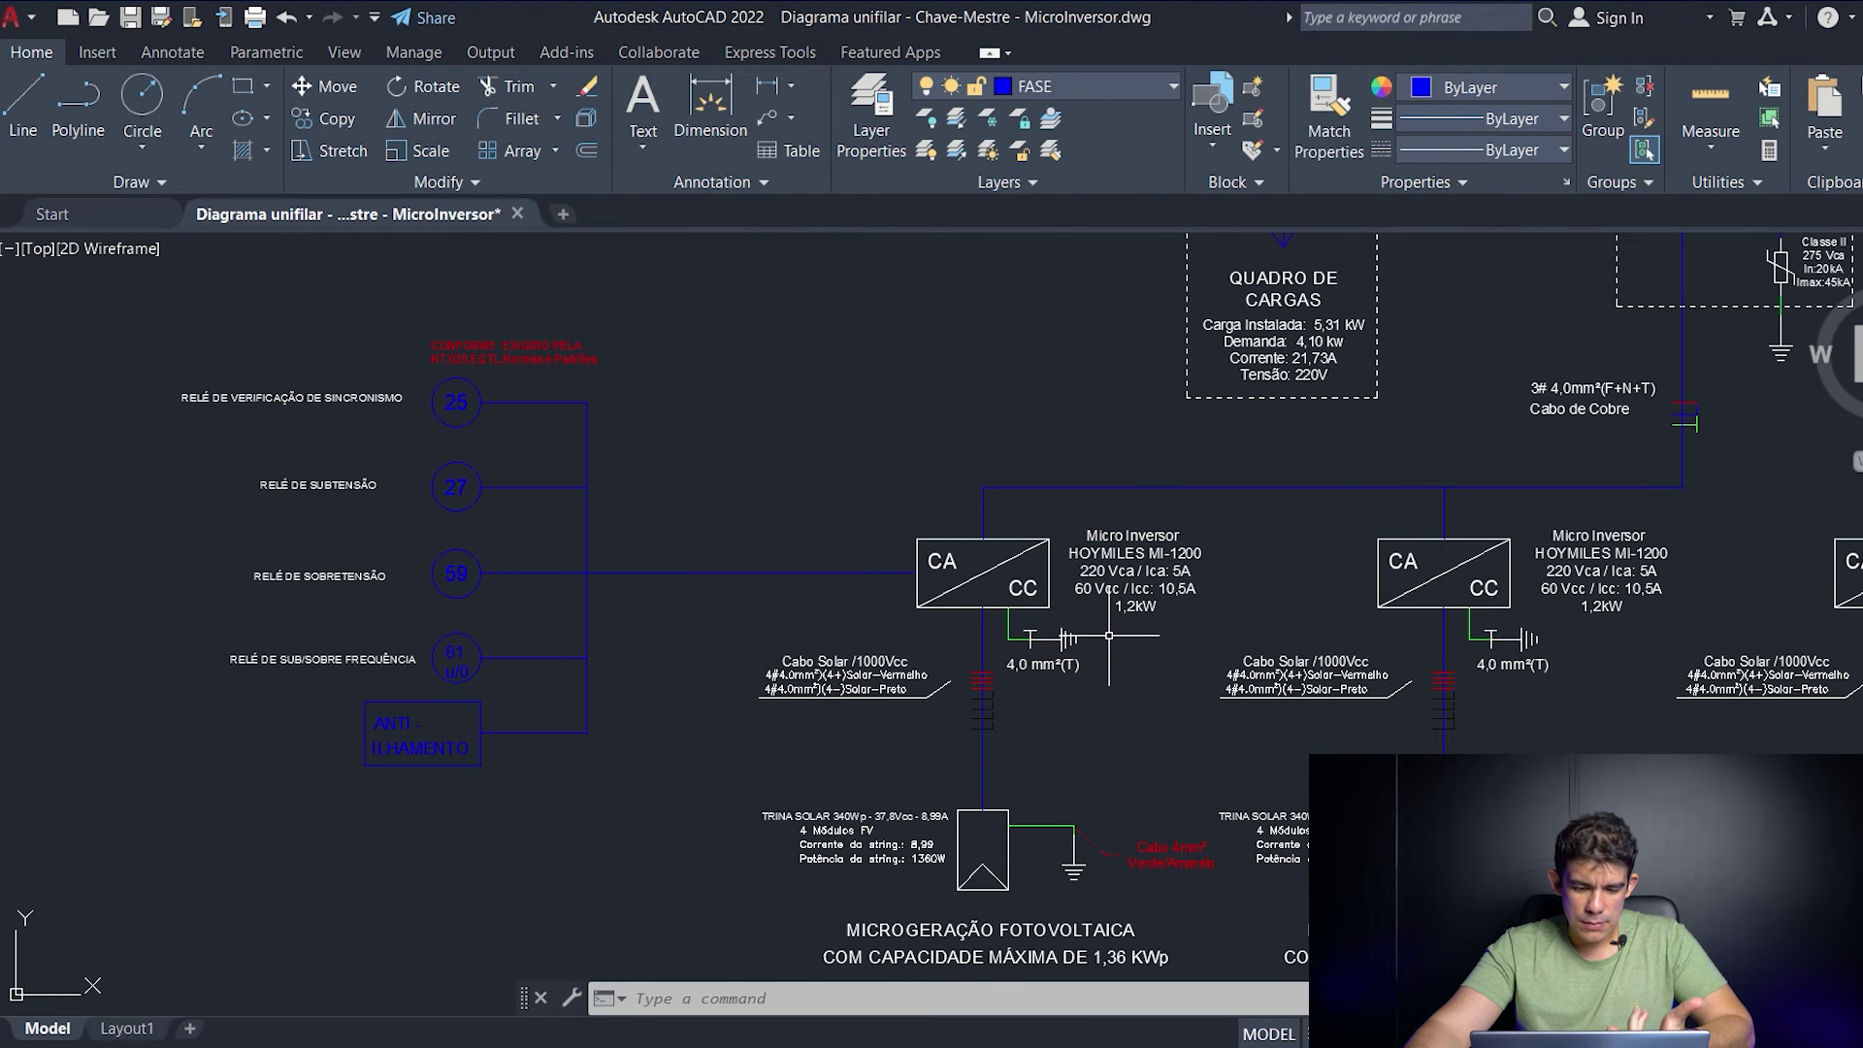
{"action": "scroll", "coordinate": [1121, 658], "scroll_direction": "down", "scroll_amount": 2}
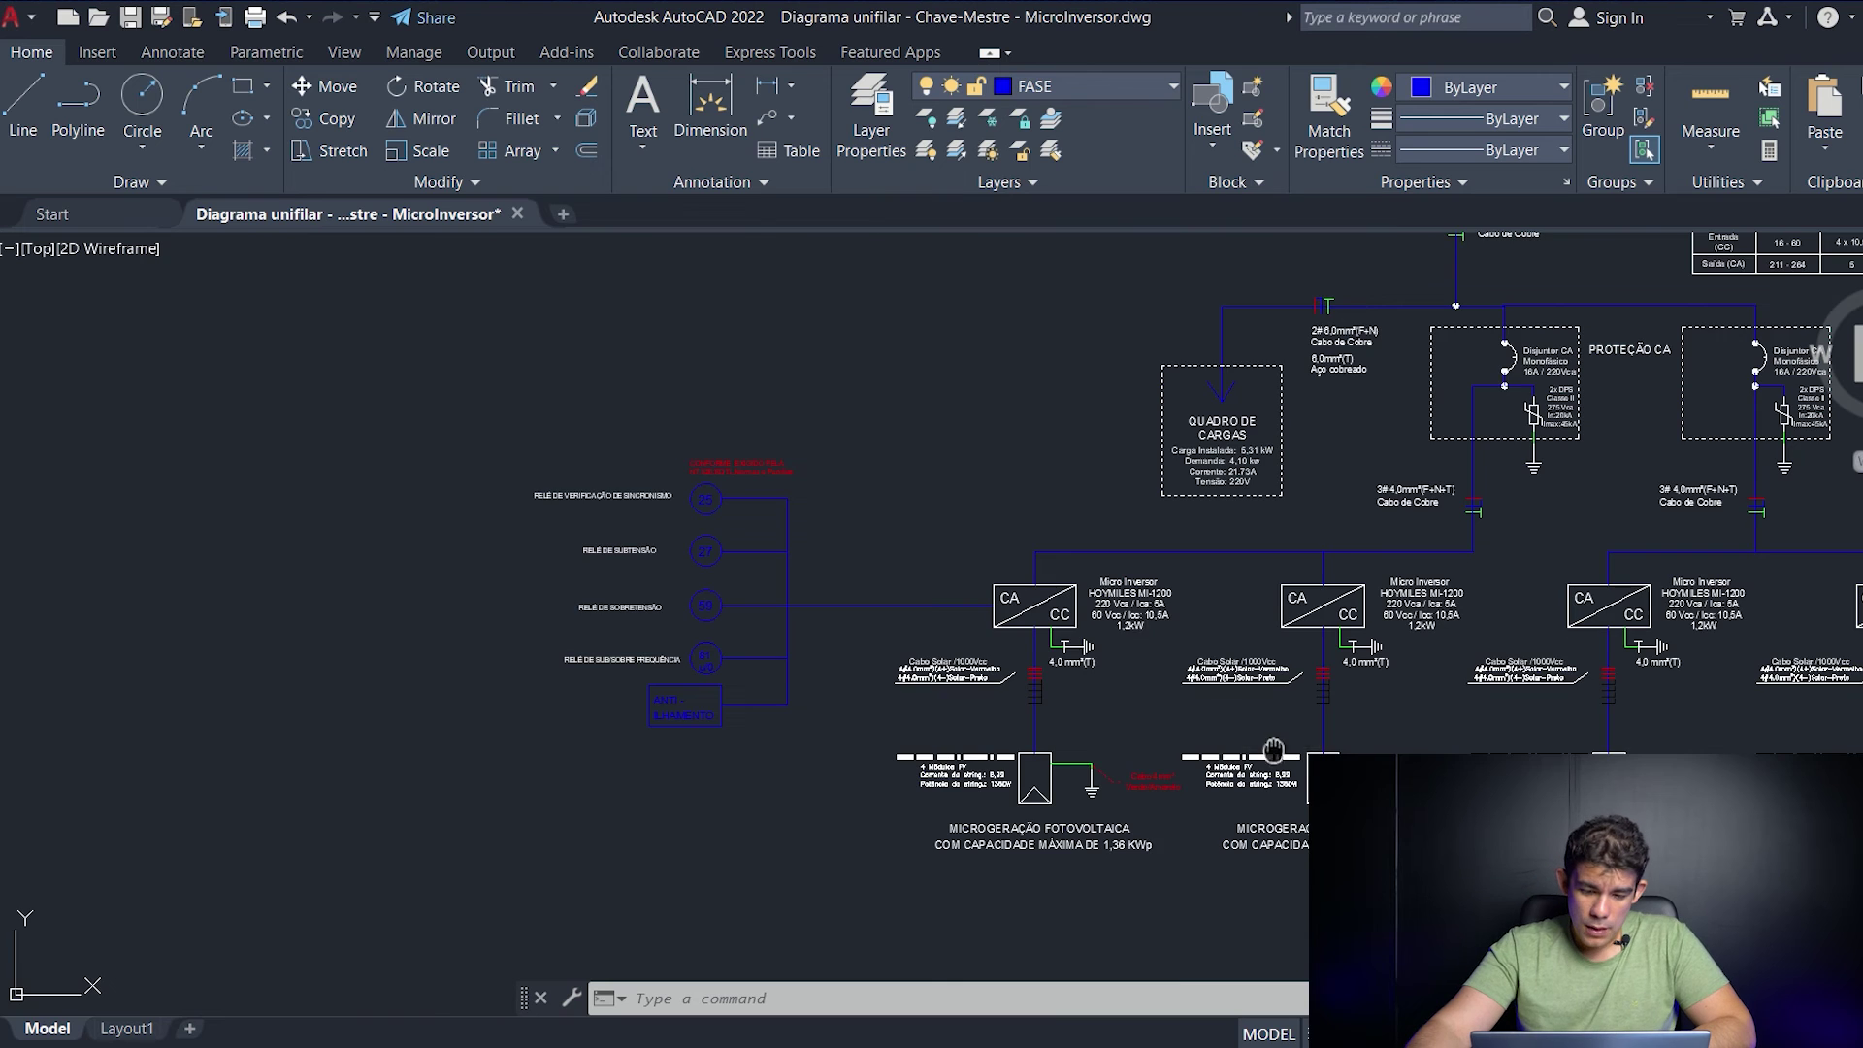
{"action": "scroll", "coordinate": [906, 636], "scroll_direction": "down", "scroll_amount": 4}
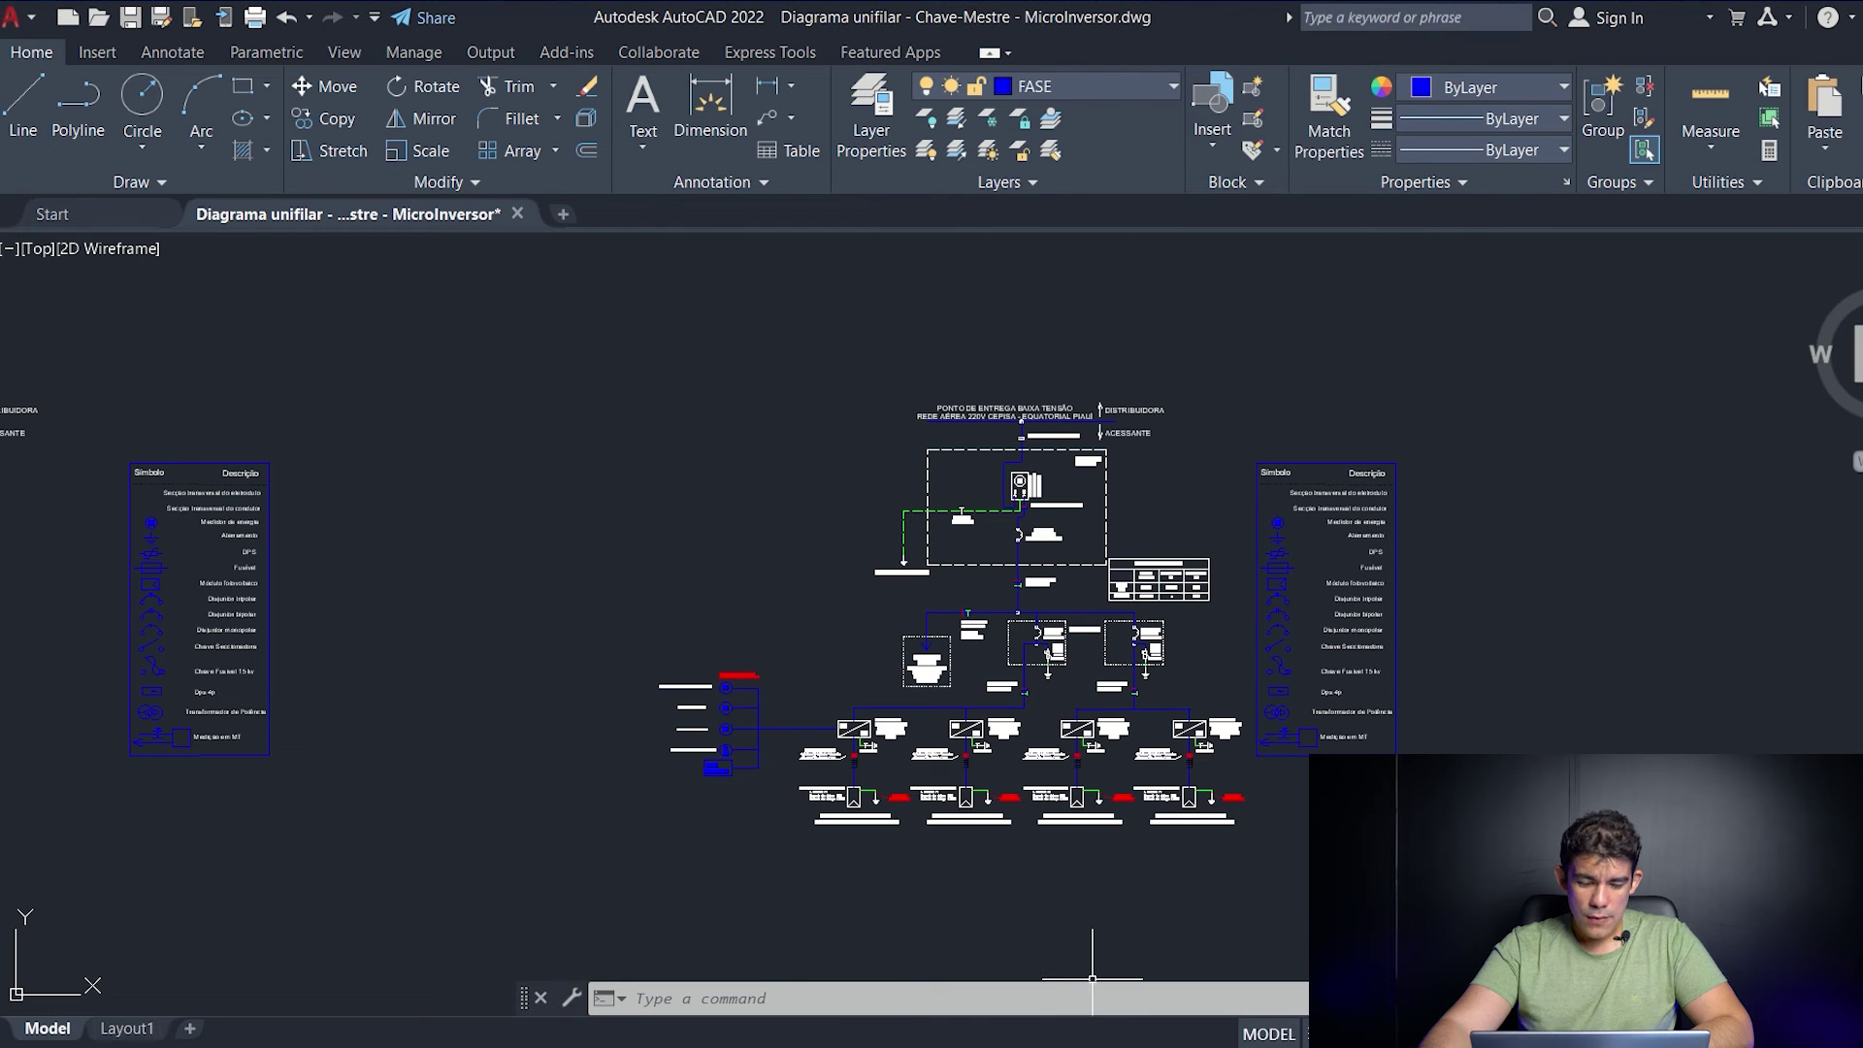
- Switch to the Meu Projeto Fotovoltaico Aprovado course on Hotmart in the browser and look through its lesson list
{"action": "left_click", "coordinate": [973, 1033]}
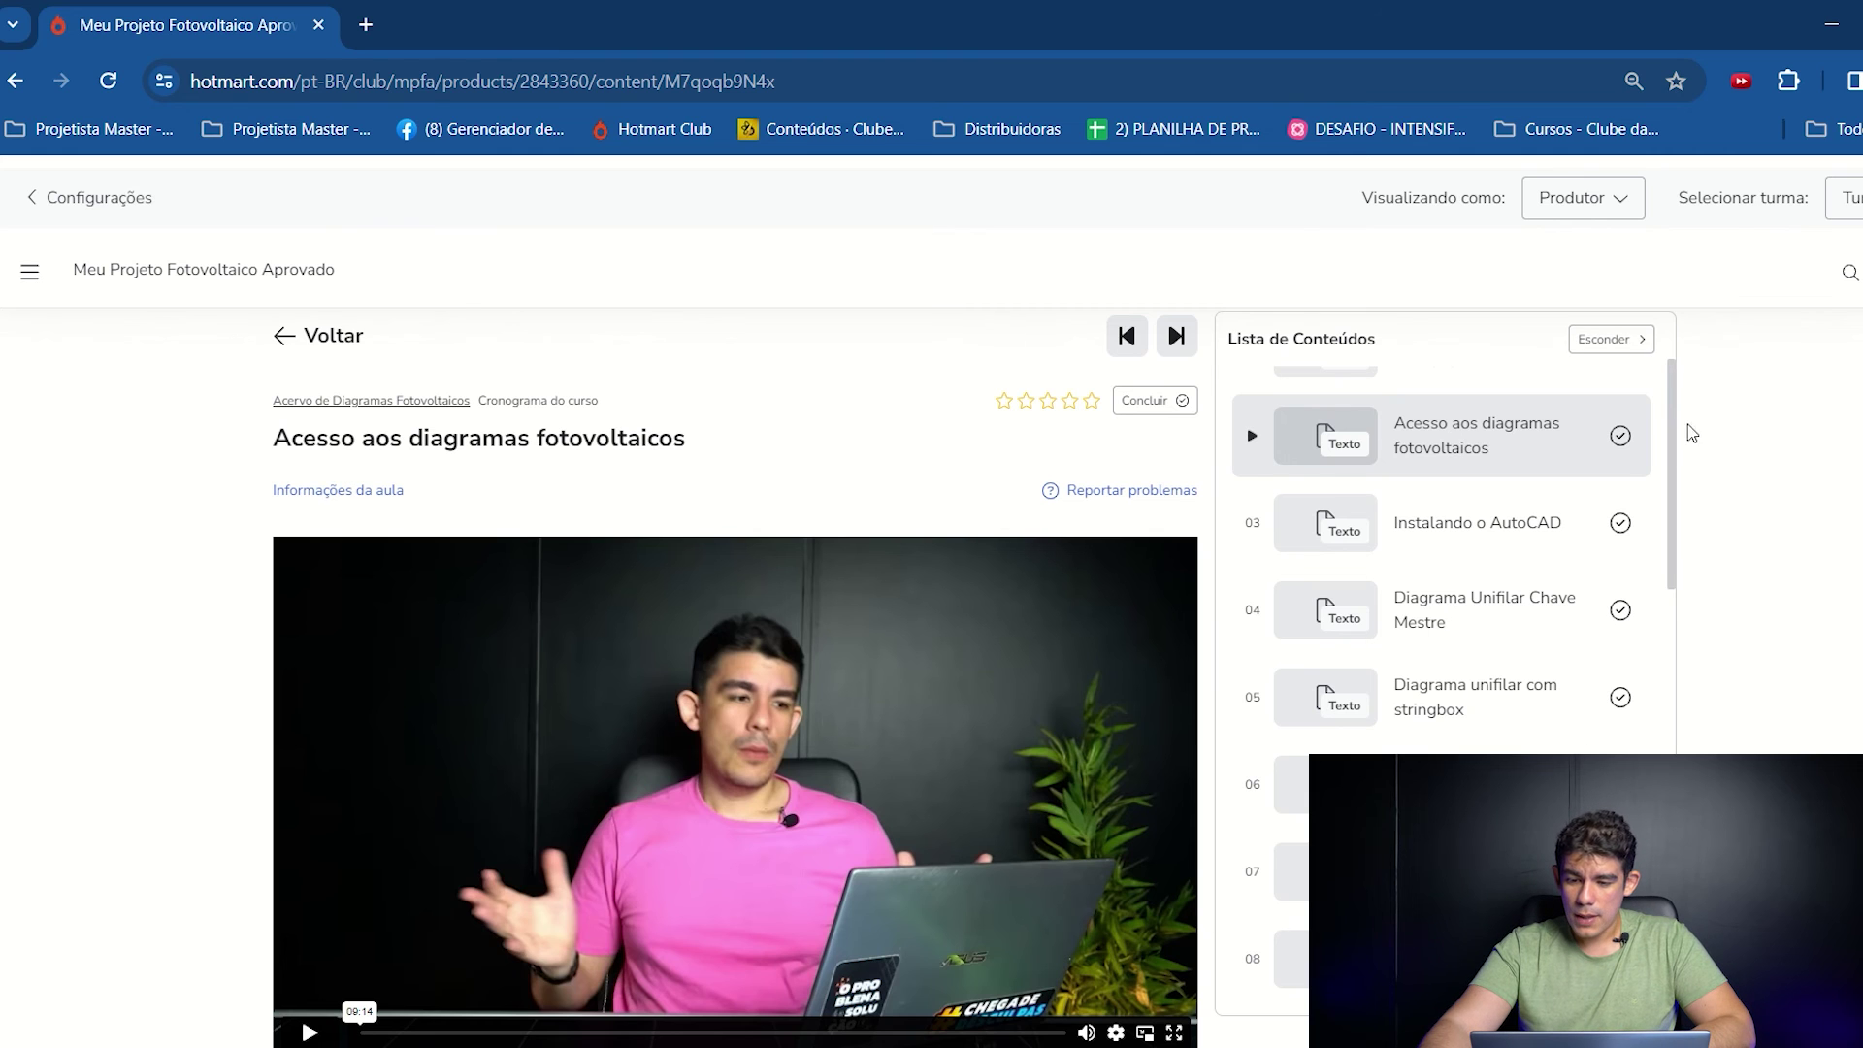
{"action": "scroll", "coordinate": [1669, 427], "scroll_direction": "down", "scroll_amount": 2}
{"action": "scroll", "coordinate": [1674, 408], "scroll_direction": "up", "scroll_amount": 3}
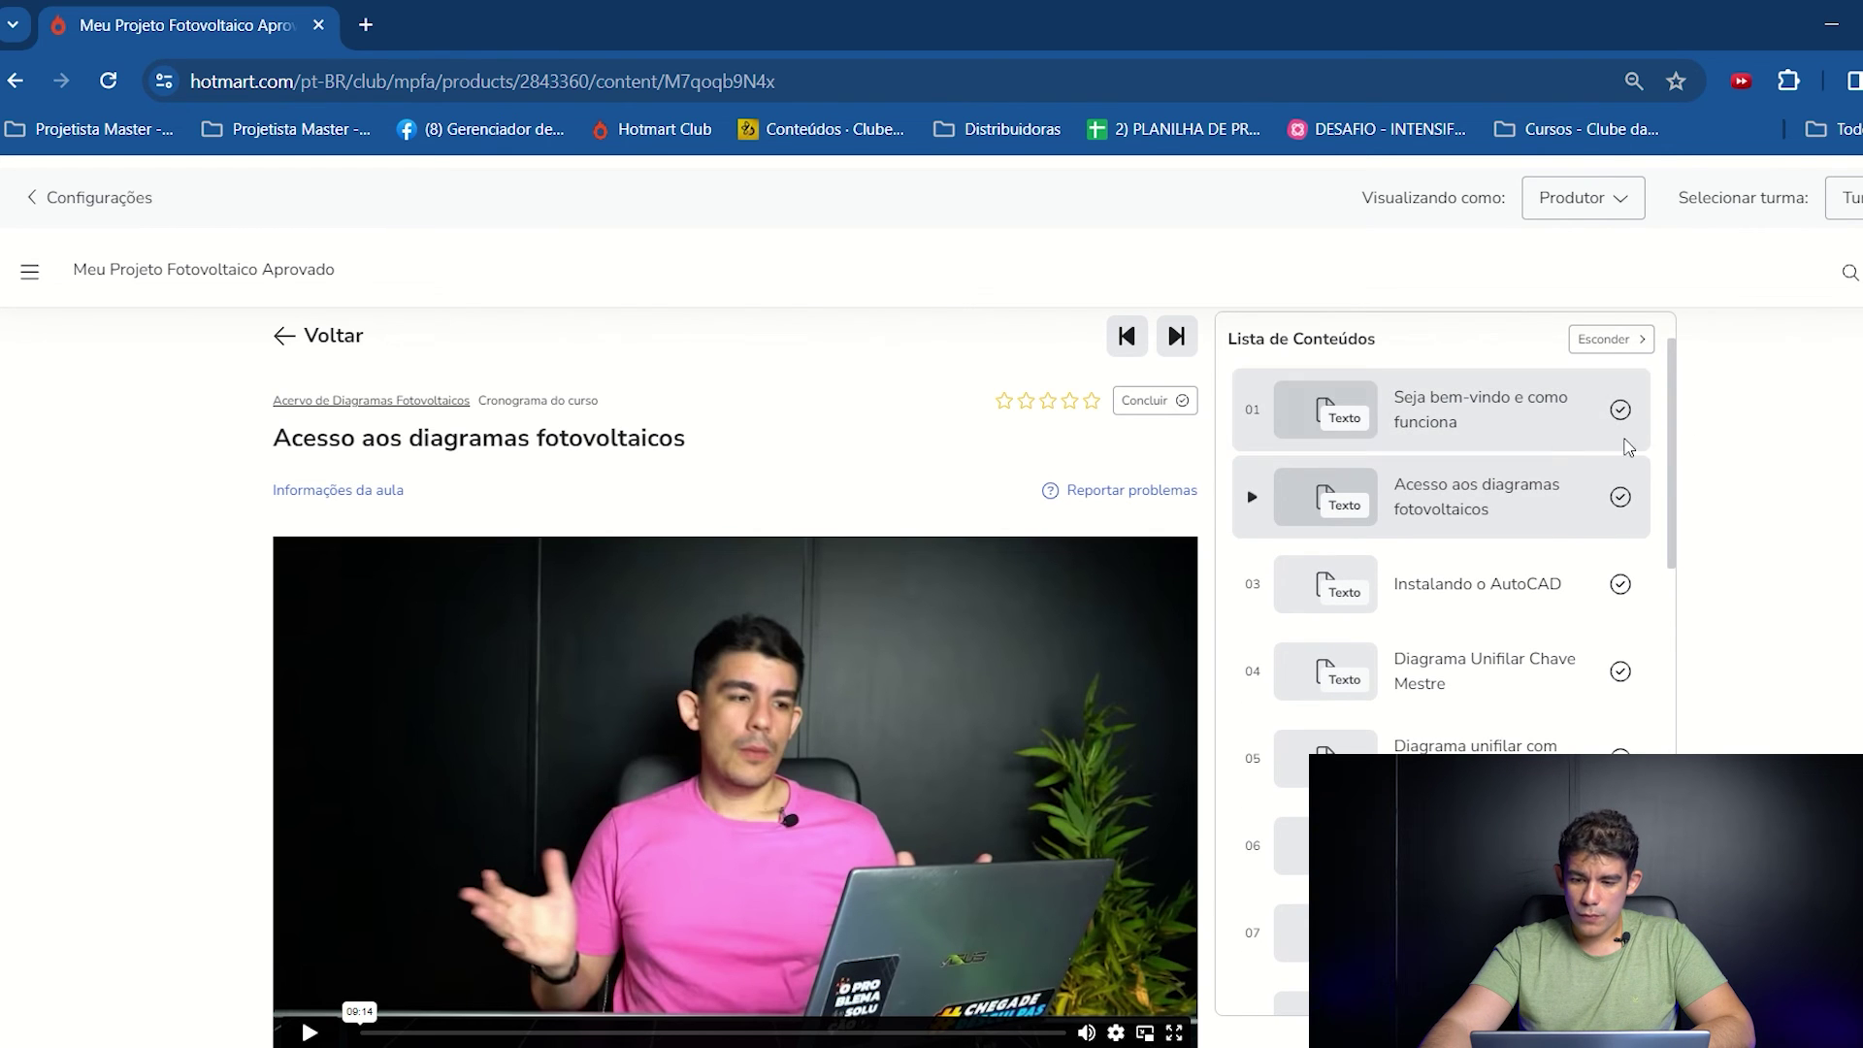
{"action": "scroll", "coordinate": [1675, 524], "scroll_direction": "down", "scroll_amount": 3}
{"action": "scroll", "coordinate": [1687, 520], "scroll_direction": "up", "scroll_amount": 1}
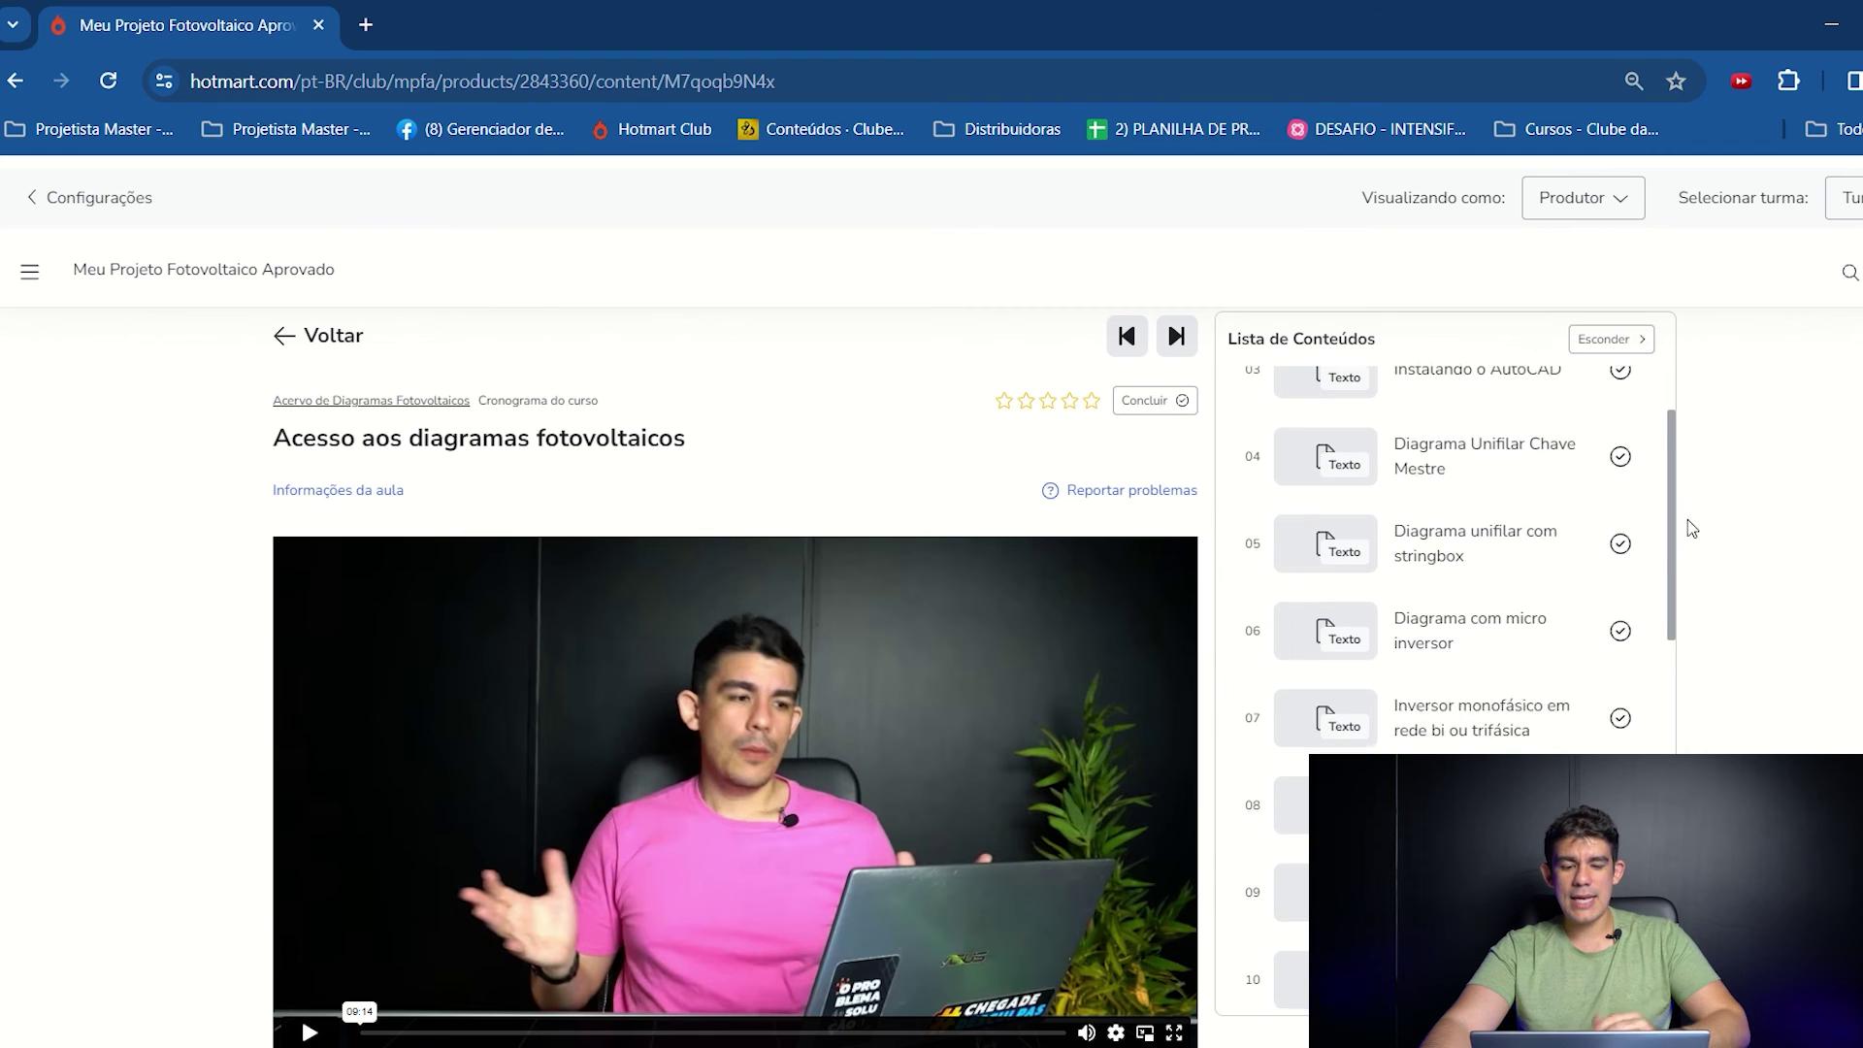
{"action": "scroll", "coordinate": [568, 682], "scroll_direction": "down", "scroll_amount": 1}
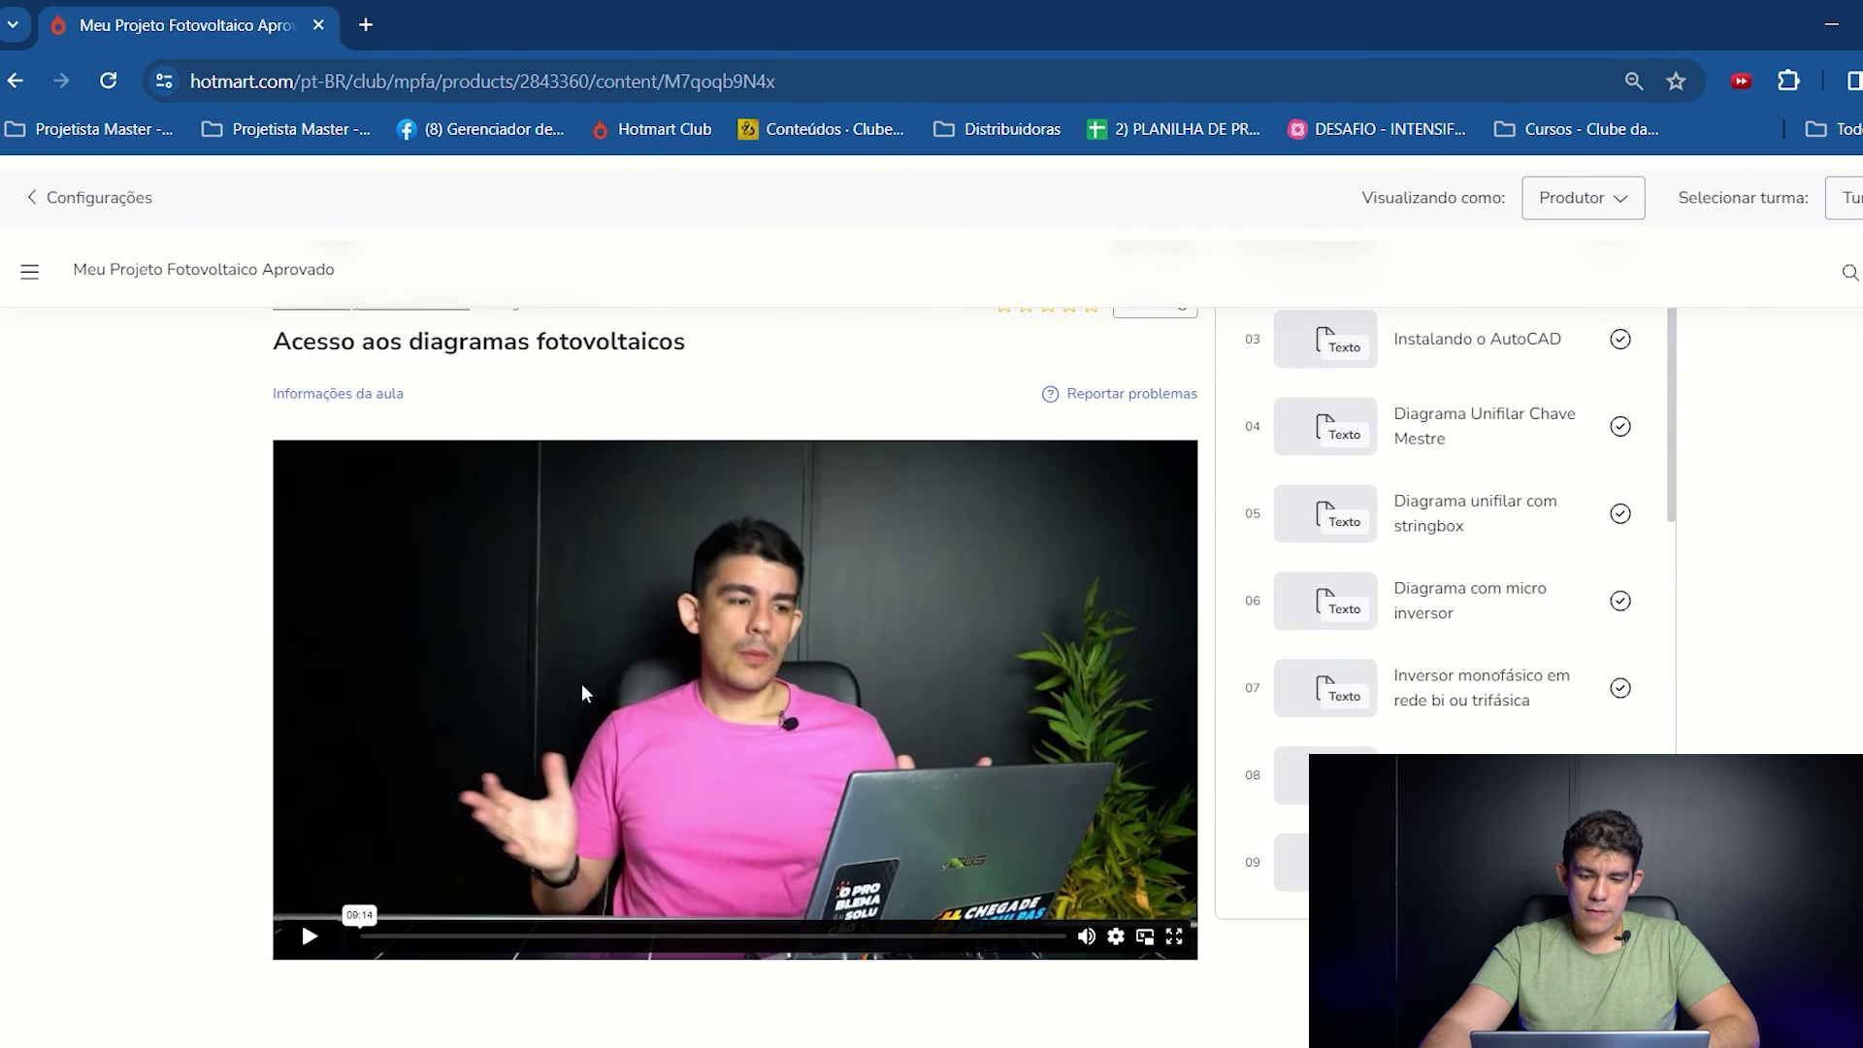
{"action": "scroll", "coordinate": [1664, 407], "scroll_direction": "up", "scroll_amount": 3}
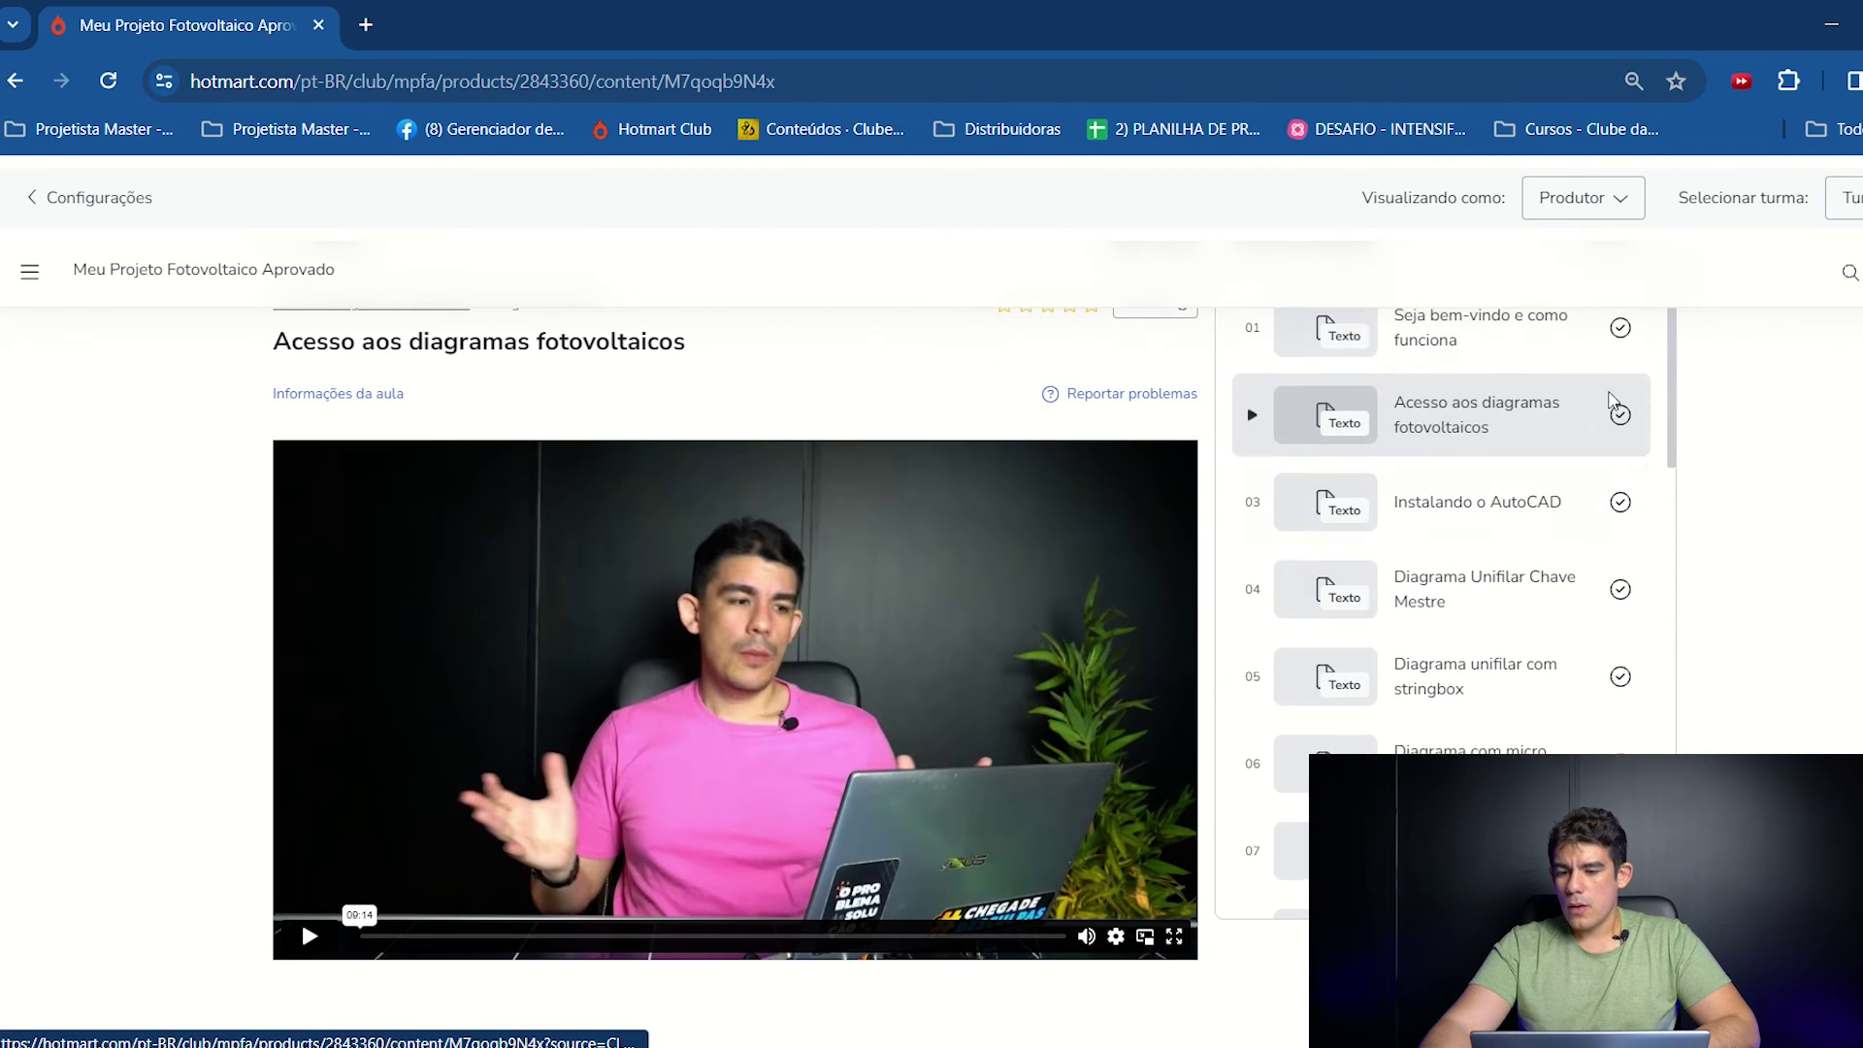
{"action": "scroll", "coordinate": [1579, 404], "scroll_direction": "down", "scroll_amount": 1}
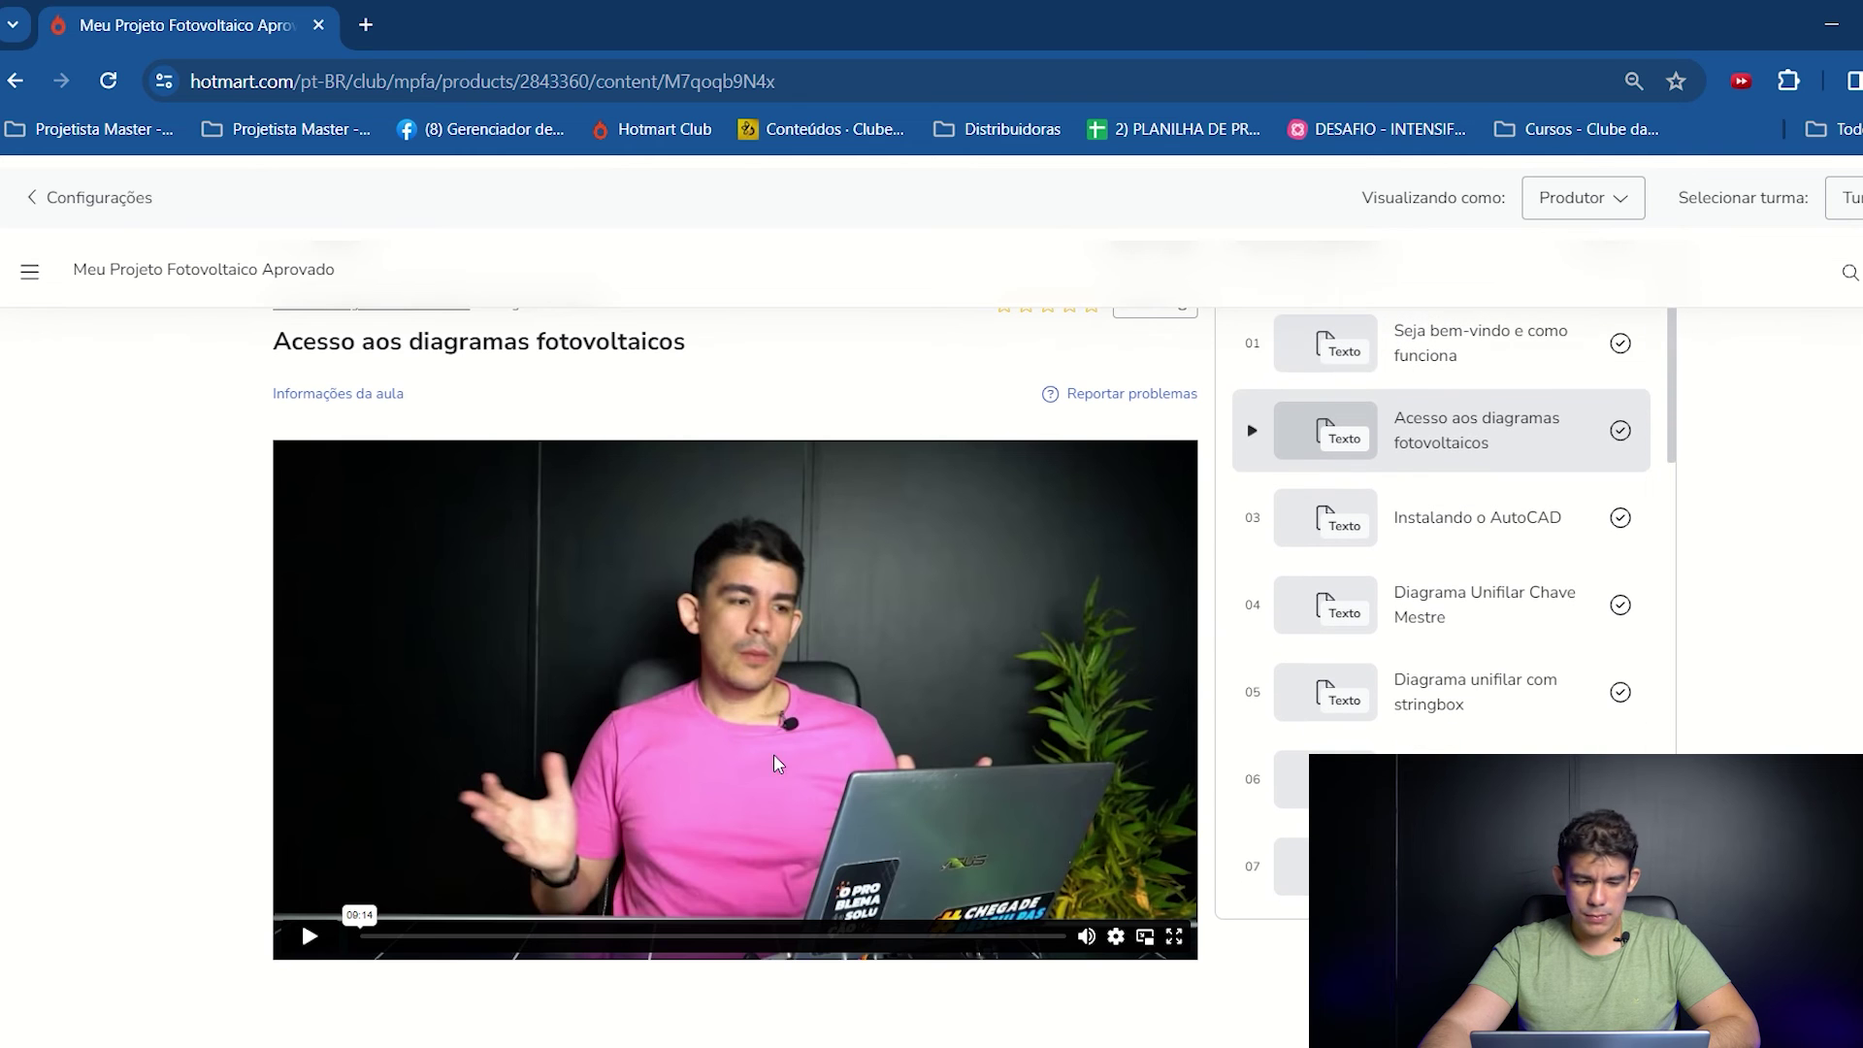
- Play the Acesso aos diagramas fotovoltaicos lesson video muted from 05:50
{"action": "left_click", "coordinate": [621, 933]}
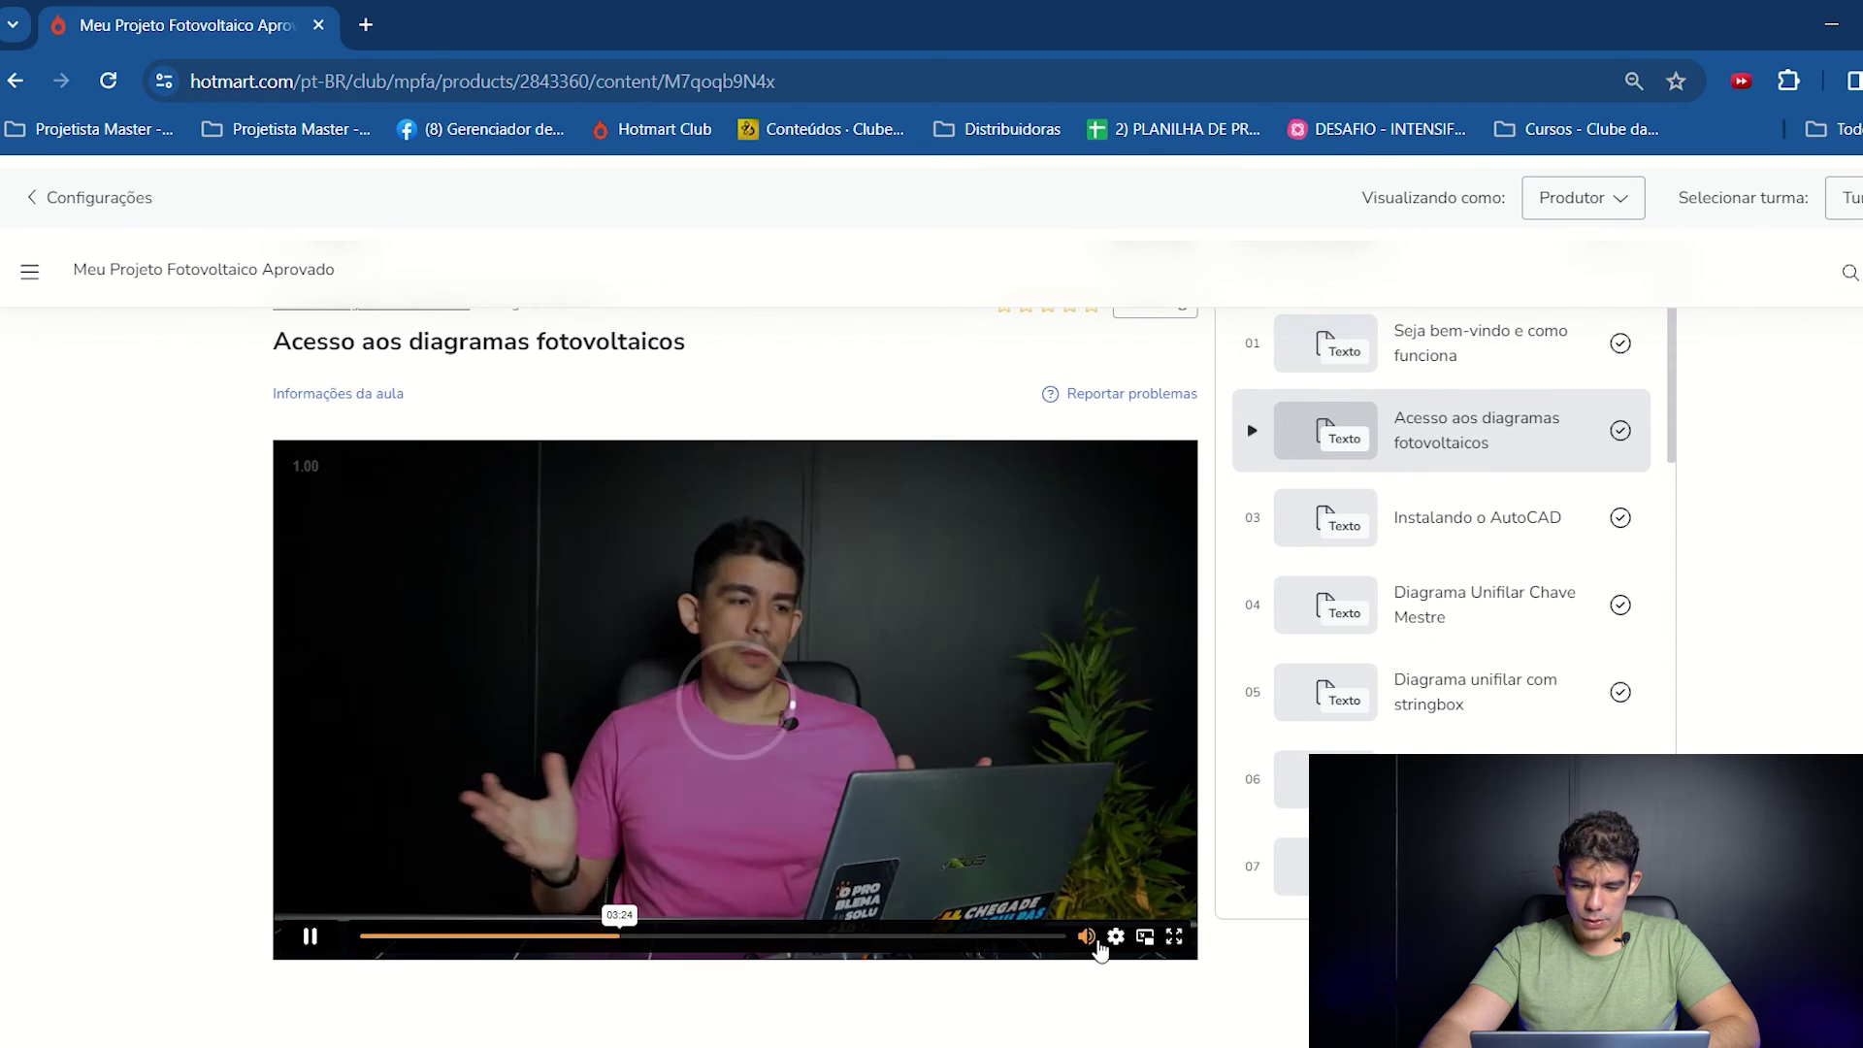
{"action": "left_click", "coordinate": [1088, 937]}
{"action": "left_click", "coordinate": [804, 936]}
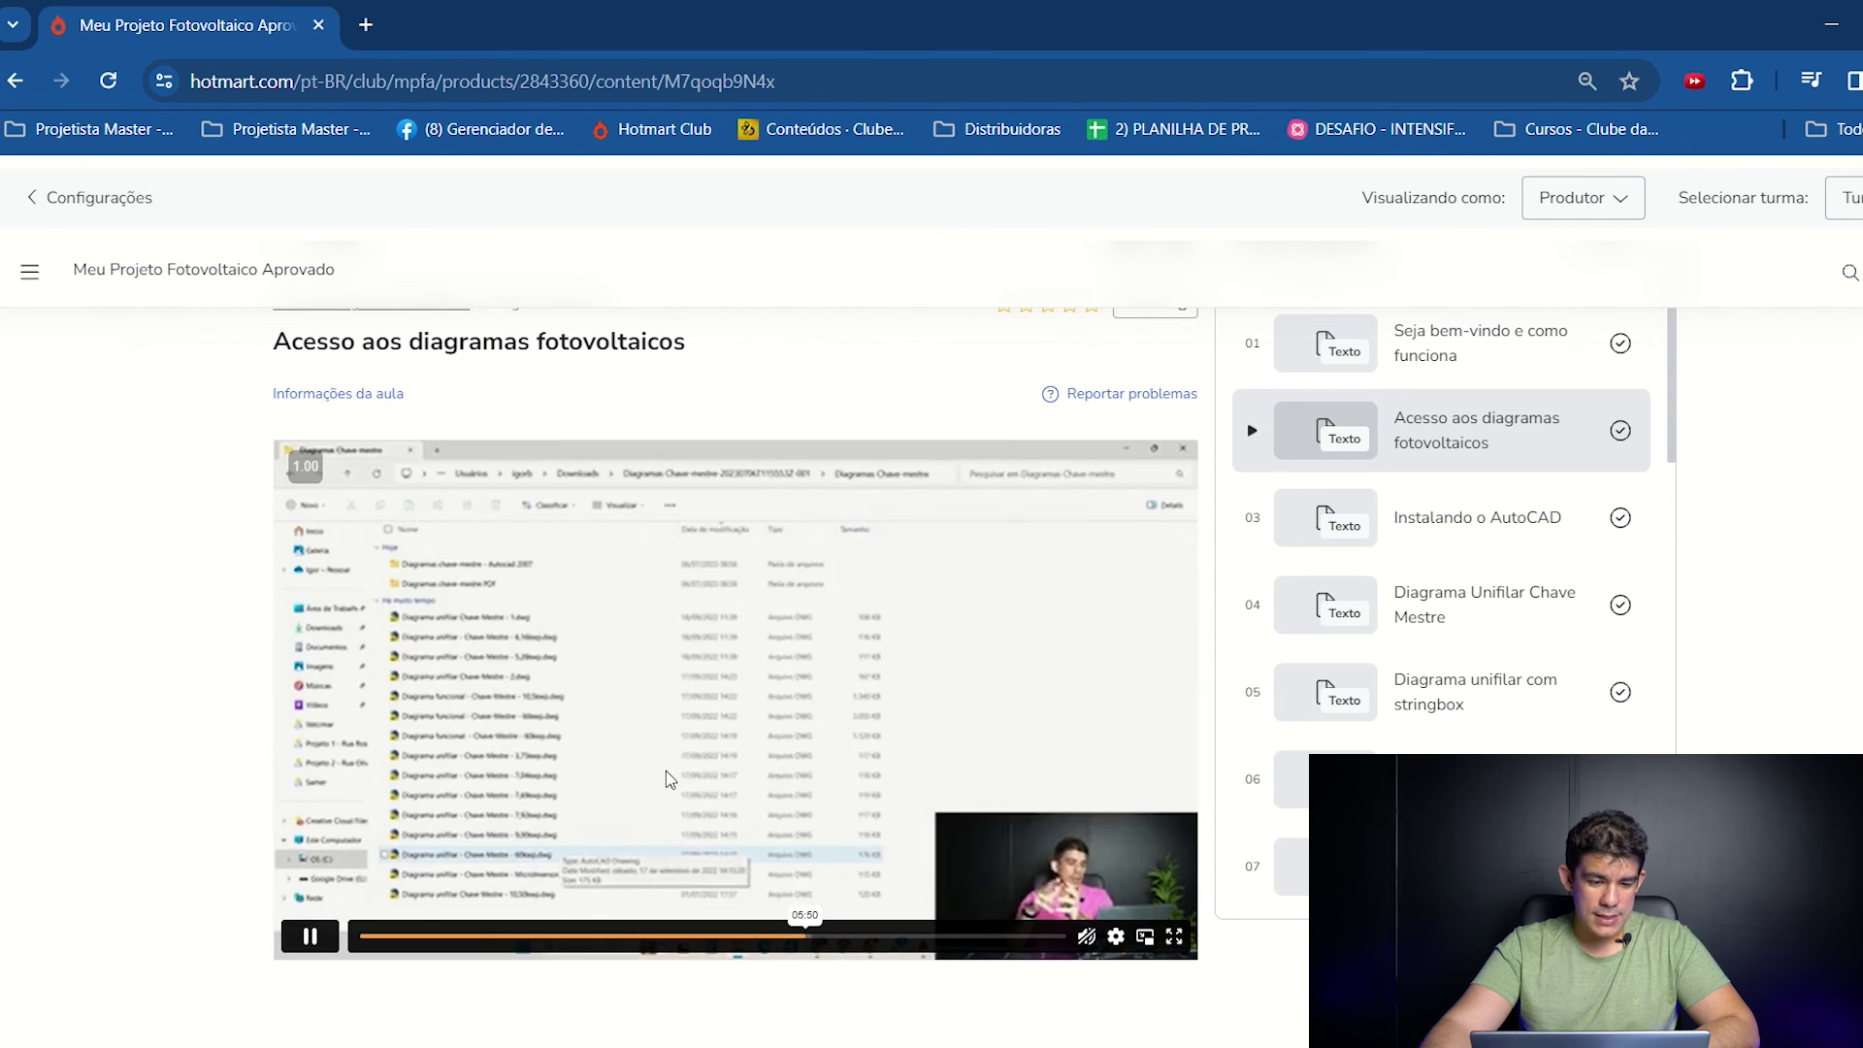
- Open the Instalando o AutoCAD lesson and the Diagrama com micro inversor lesson, and view the latter's video
{"action": "left_click", "coordinate": [1488, 522]}
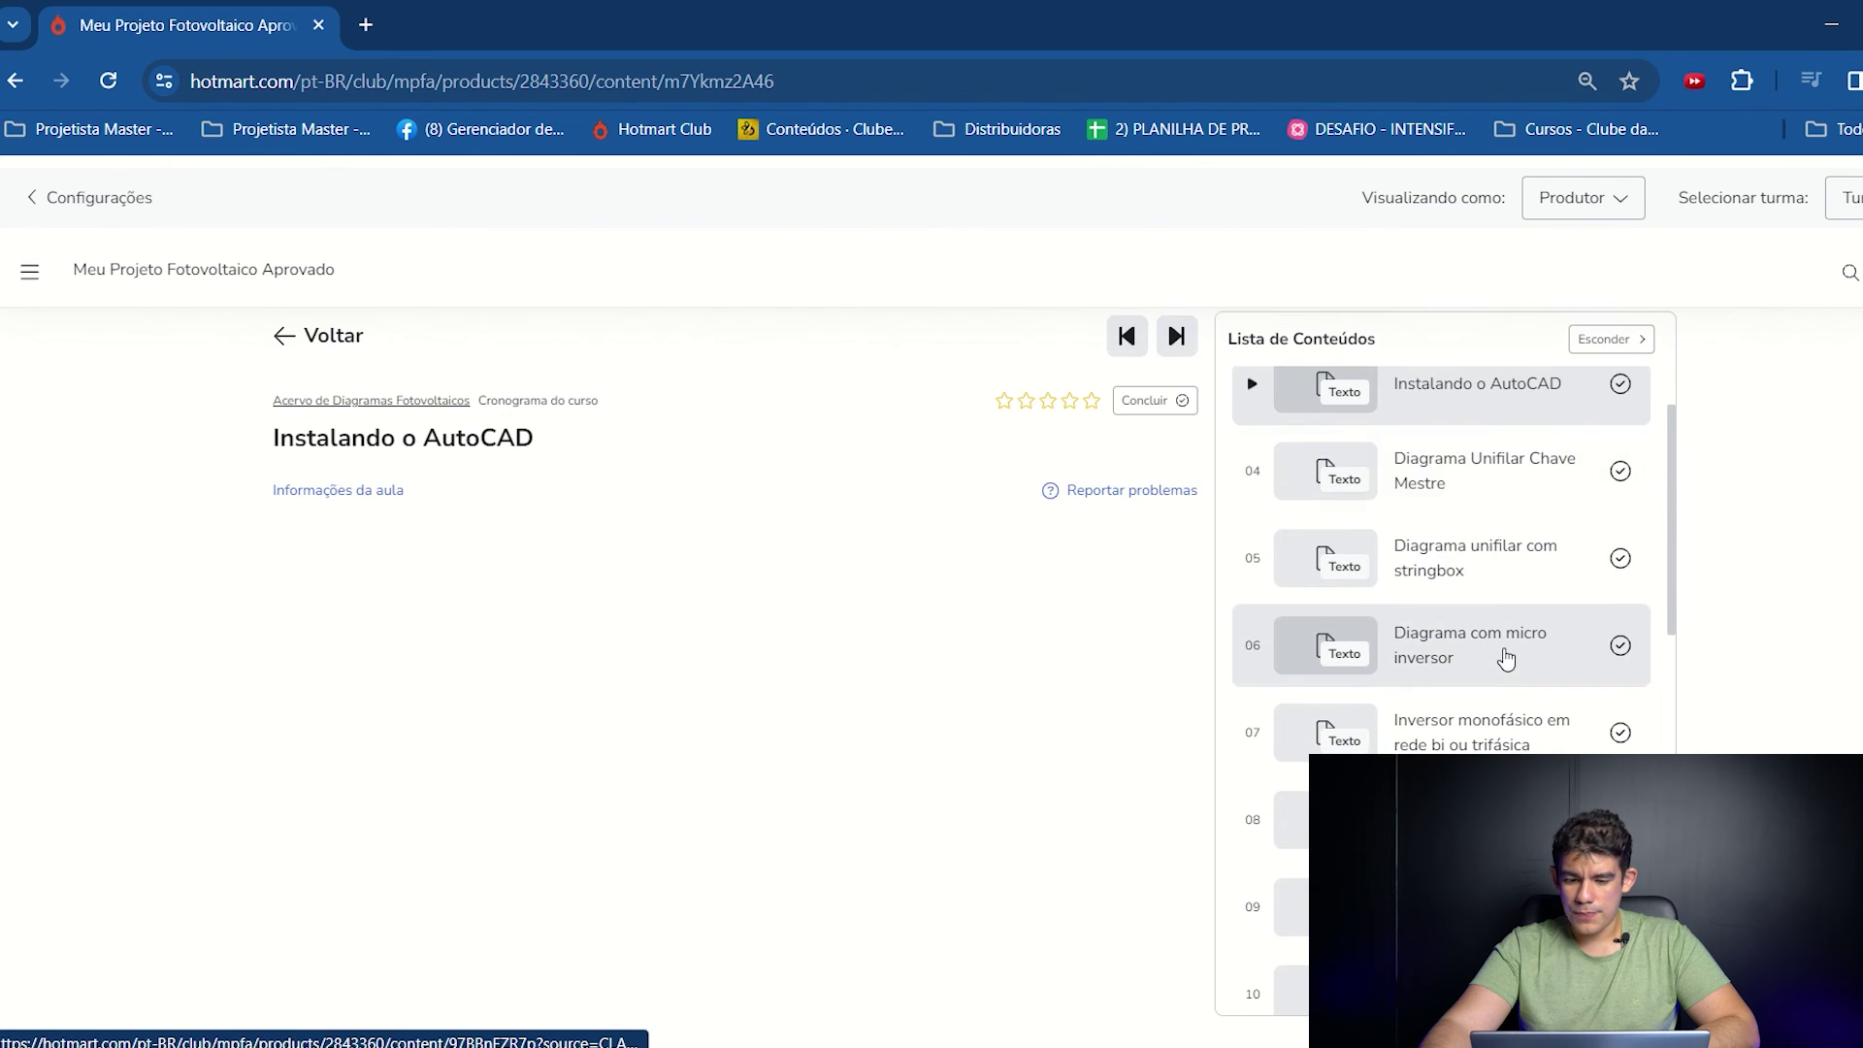
{"action": "left_click", "coordinate": [1505, 655]}
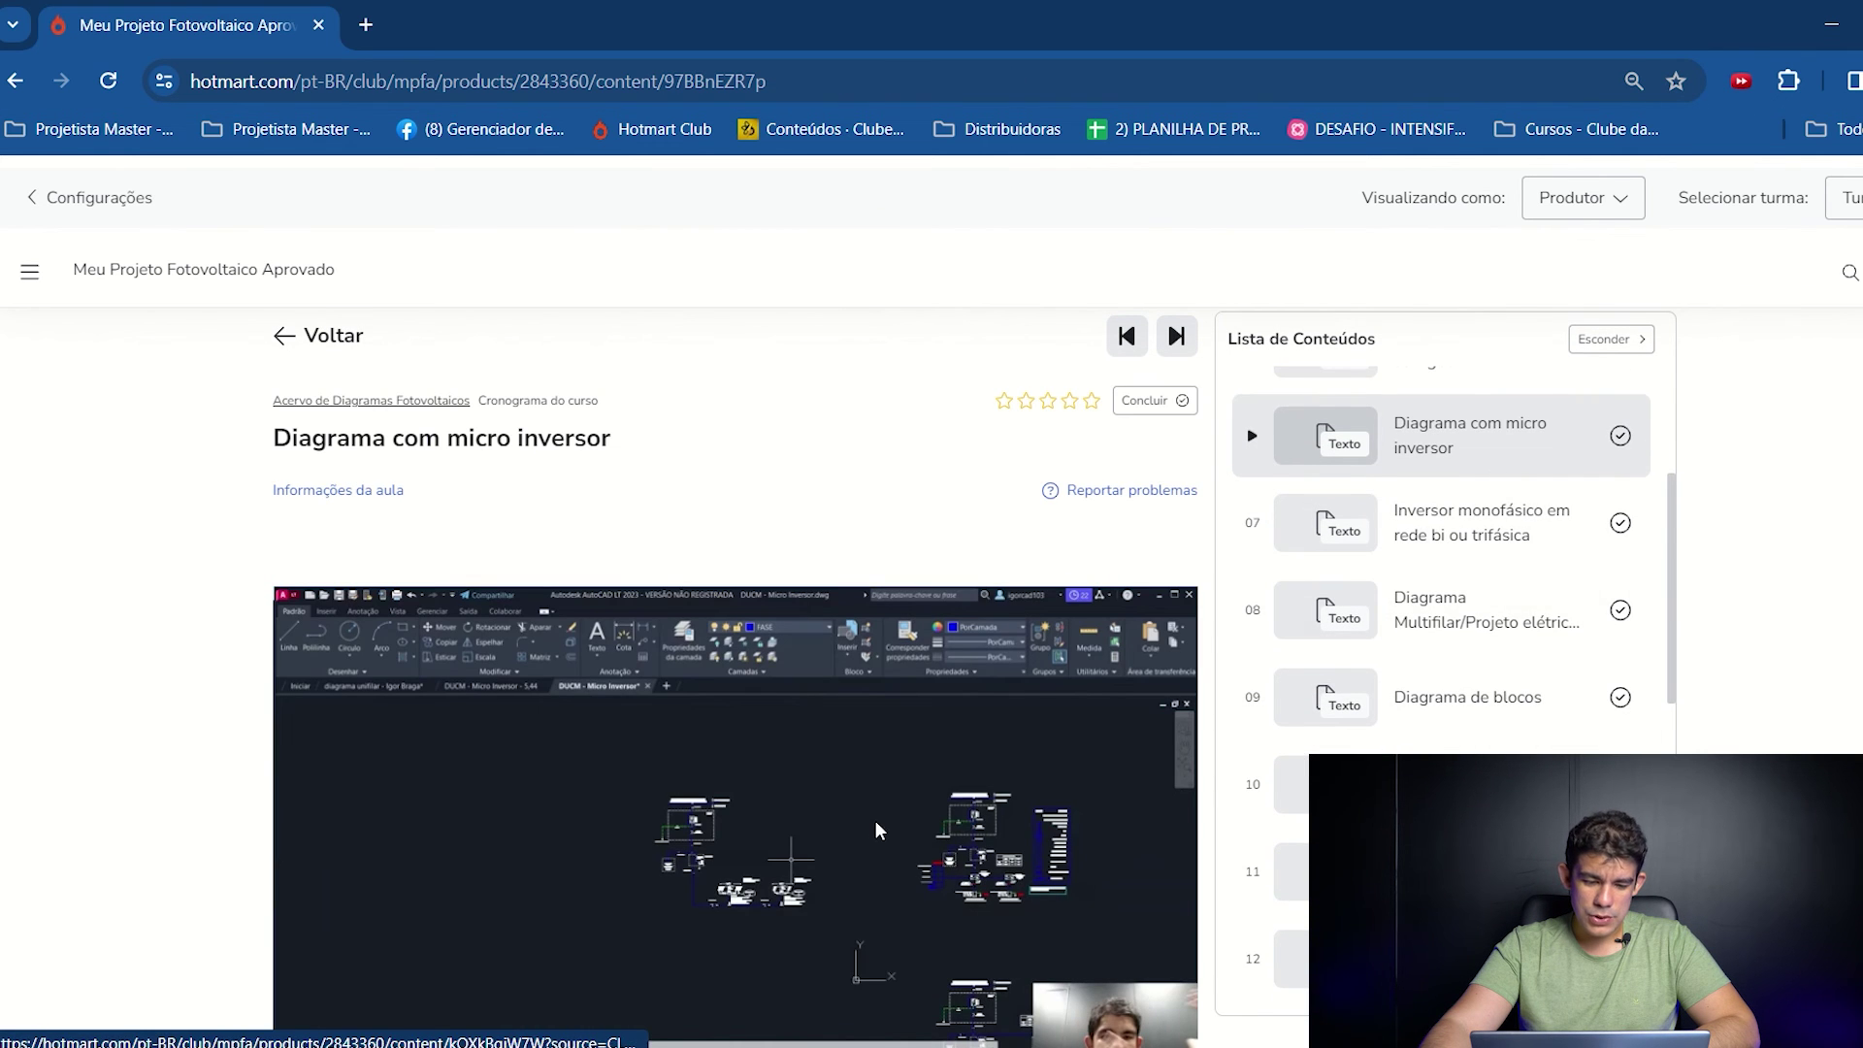
{"action": "scroll", "coordinate": [876, 832], "scroll_direction": "down", "scroll_amount": 1}
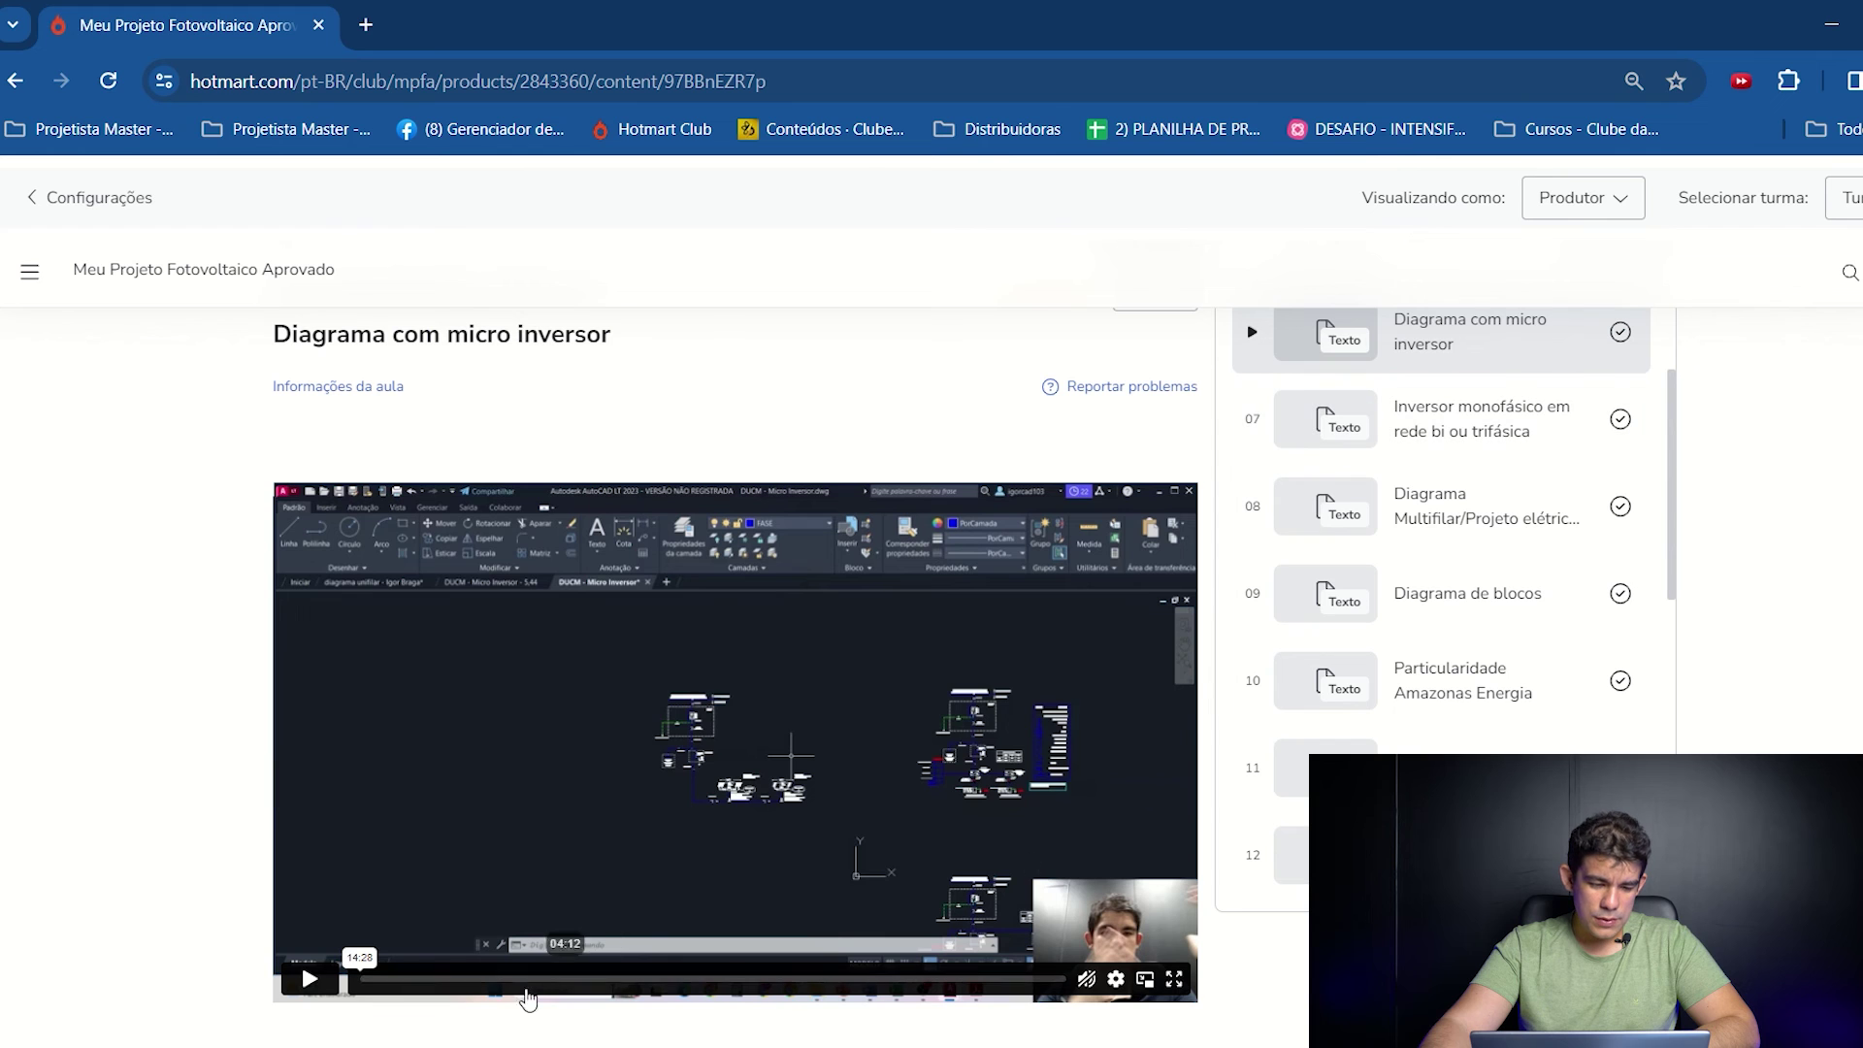
- Open the Diagrama Multifilar lesson and the Inversor monofásico em rede bi ou trifásica lesson, playing the latter's video from 02:30
{"action": "left_click", "coordinate": [1499, 485]}
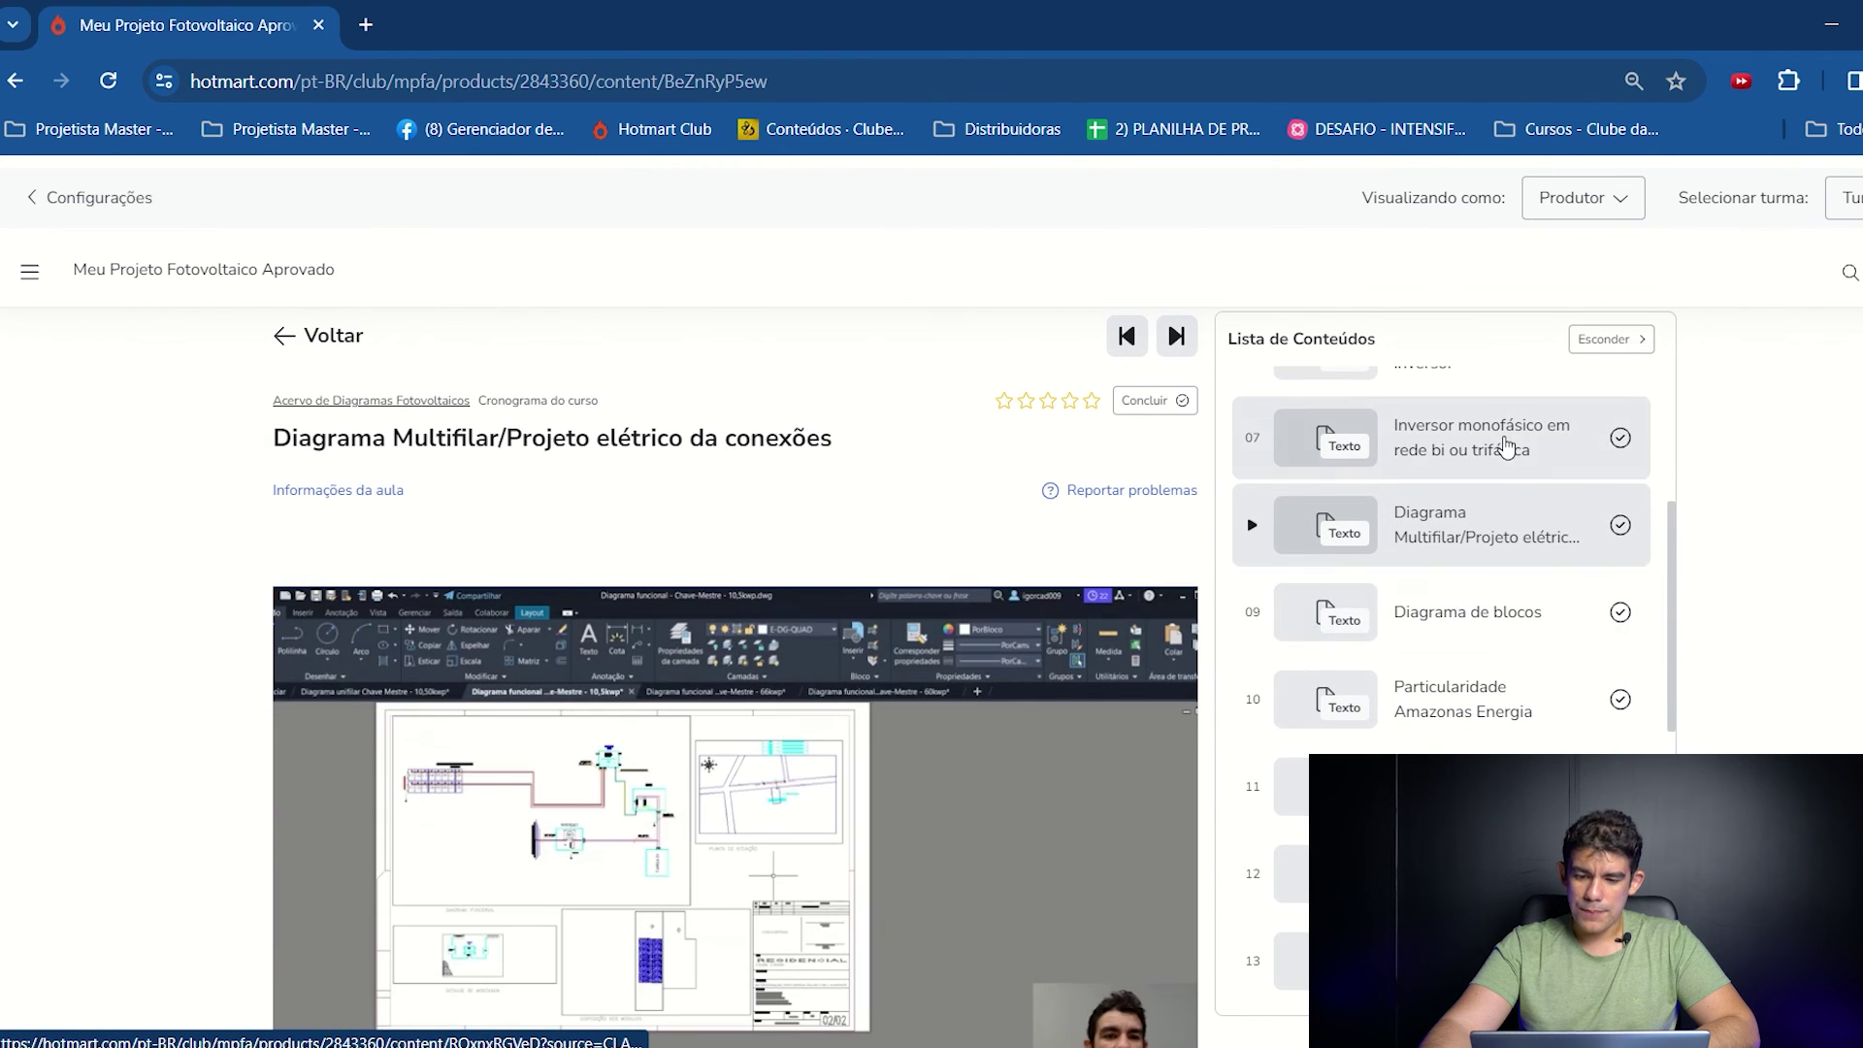
{"action": "left_click", "coordinate": [1504, 442]}
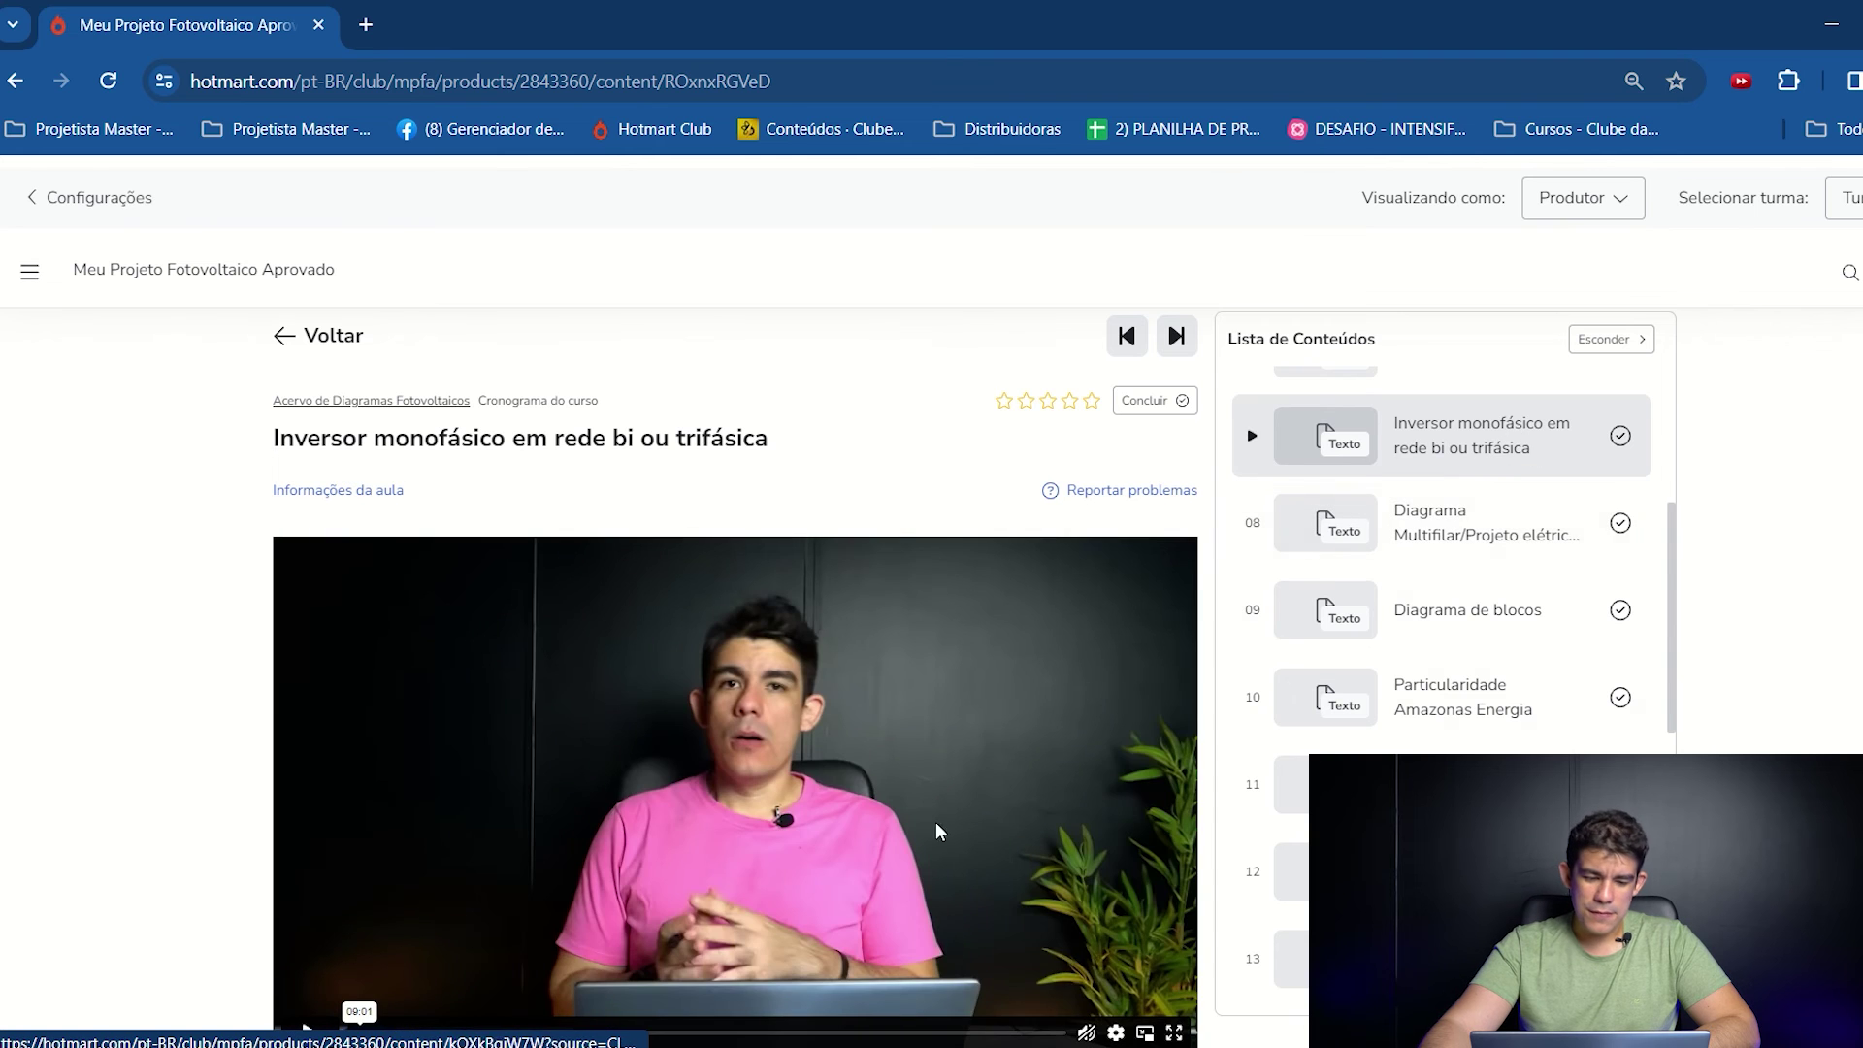
{"action": "scroll", "coordinate": [938, 832], "scroll_direction": "down", "scroll_amount": 1}
{"action": "left_click", "coordinate": [556, 977]}
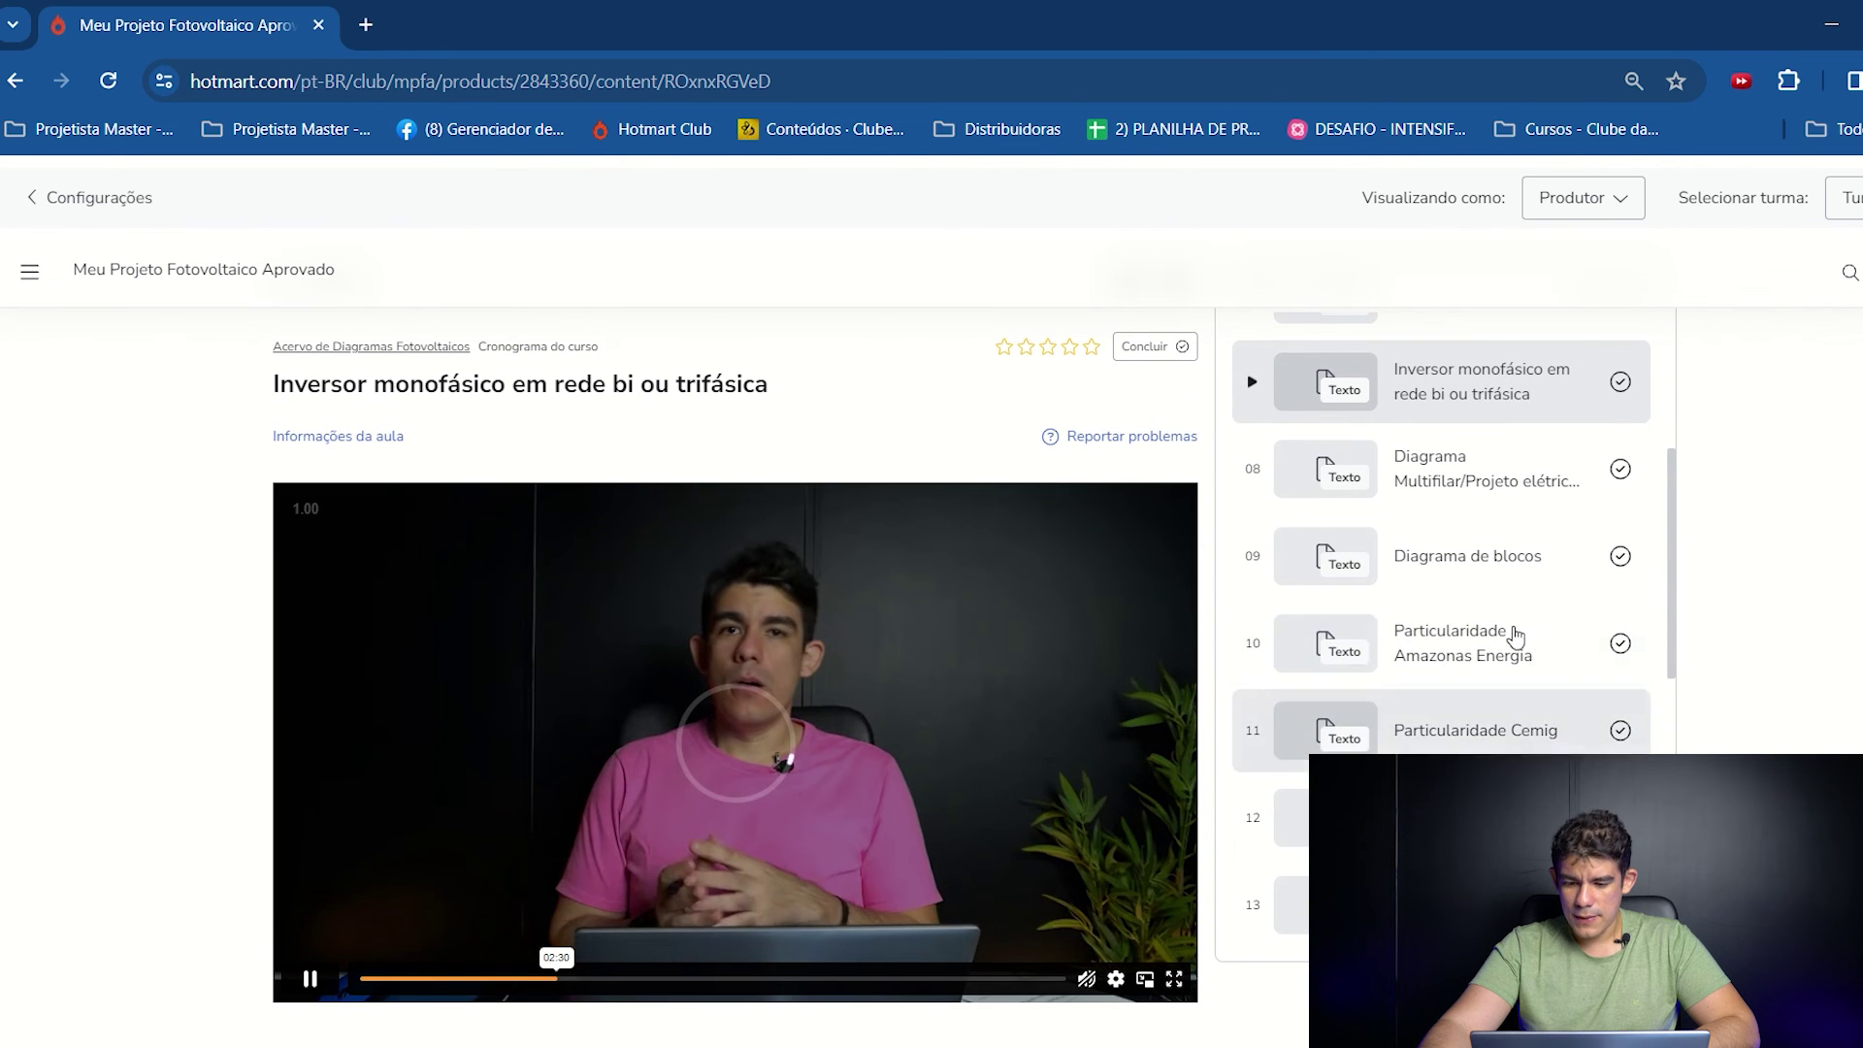
- Look through the course's remaining diagram lessons and the utility-specific Particularidade lessons
{"action": "scroll", "coordinate": [1522, 583], "scroll_direction": "down", "scroll_amount": 2}
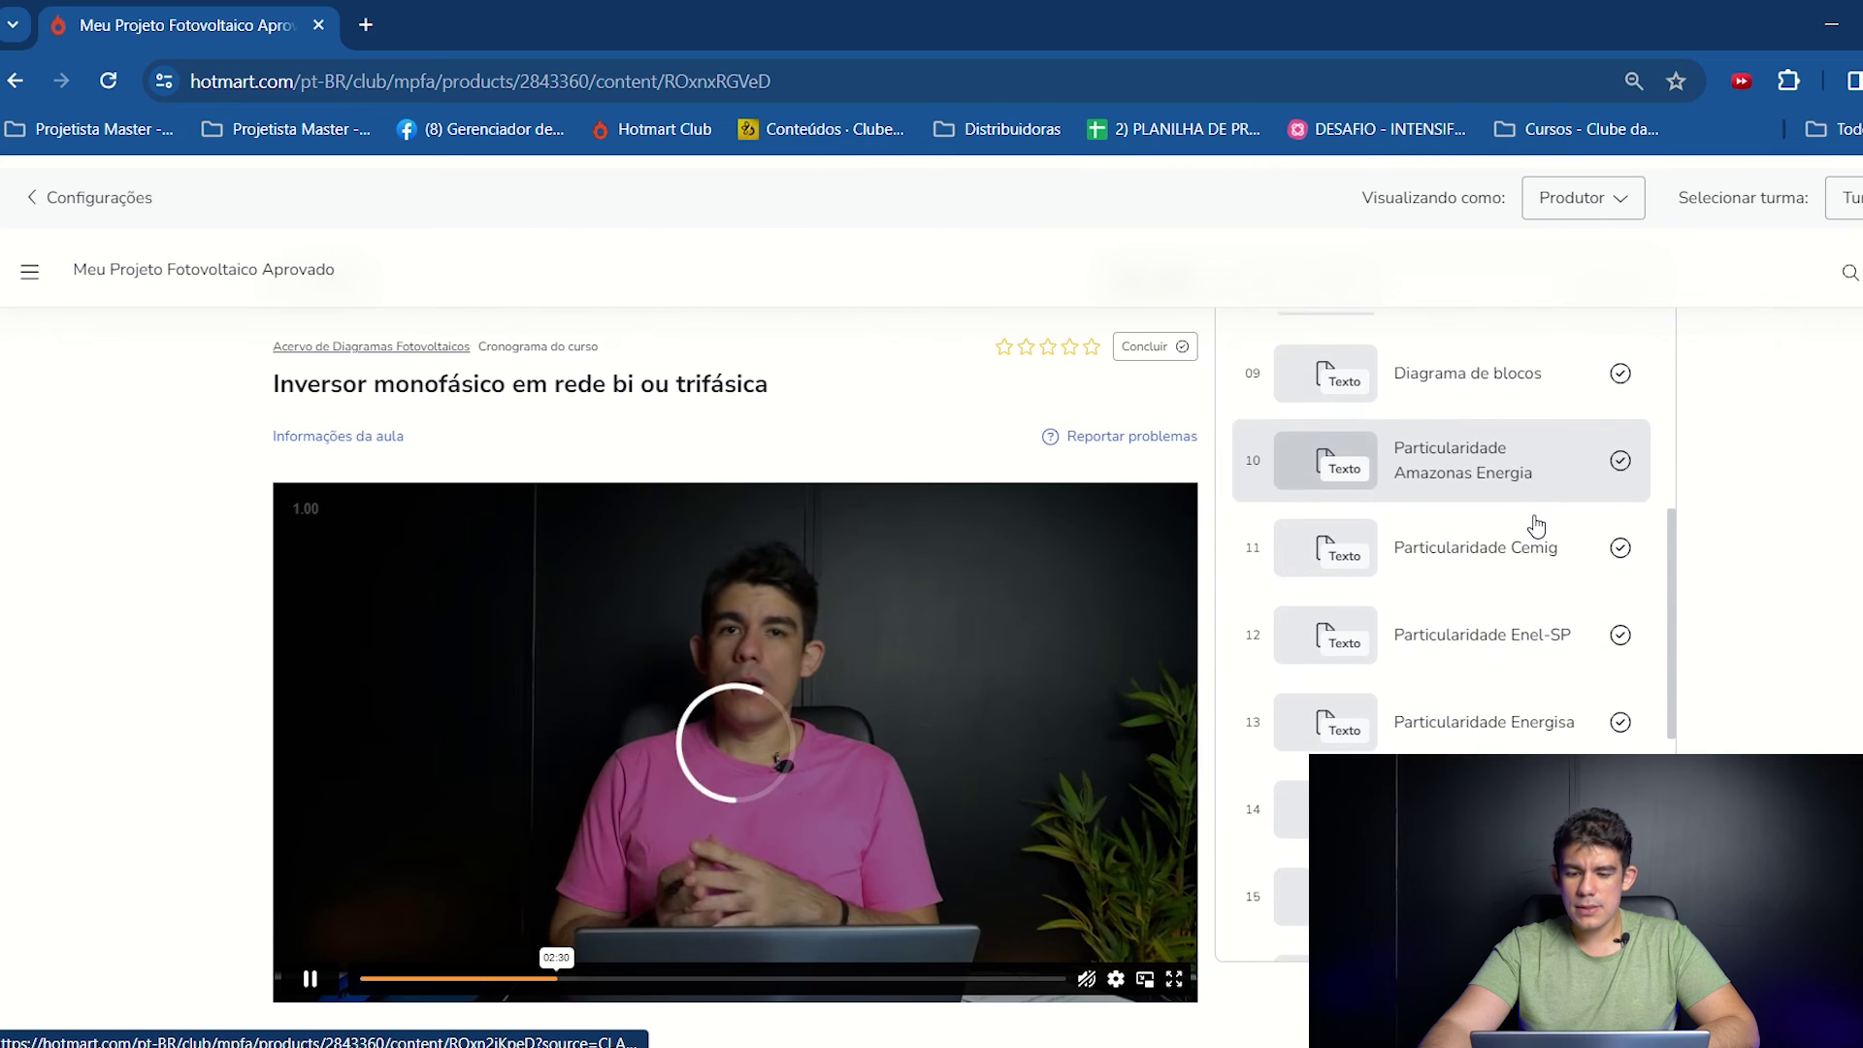
{"action": "scroll", "coordinate": [1499, 630], "scroll_direction": "up", "scroll_amount": 2}
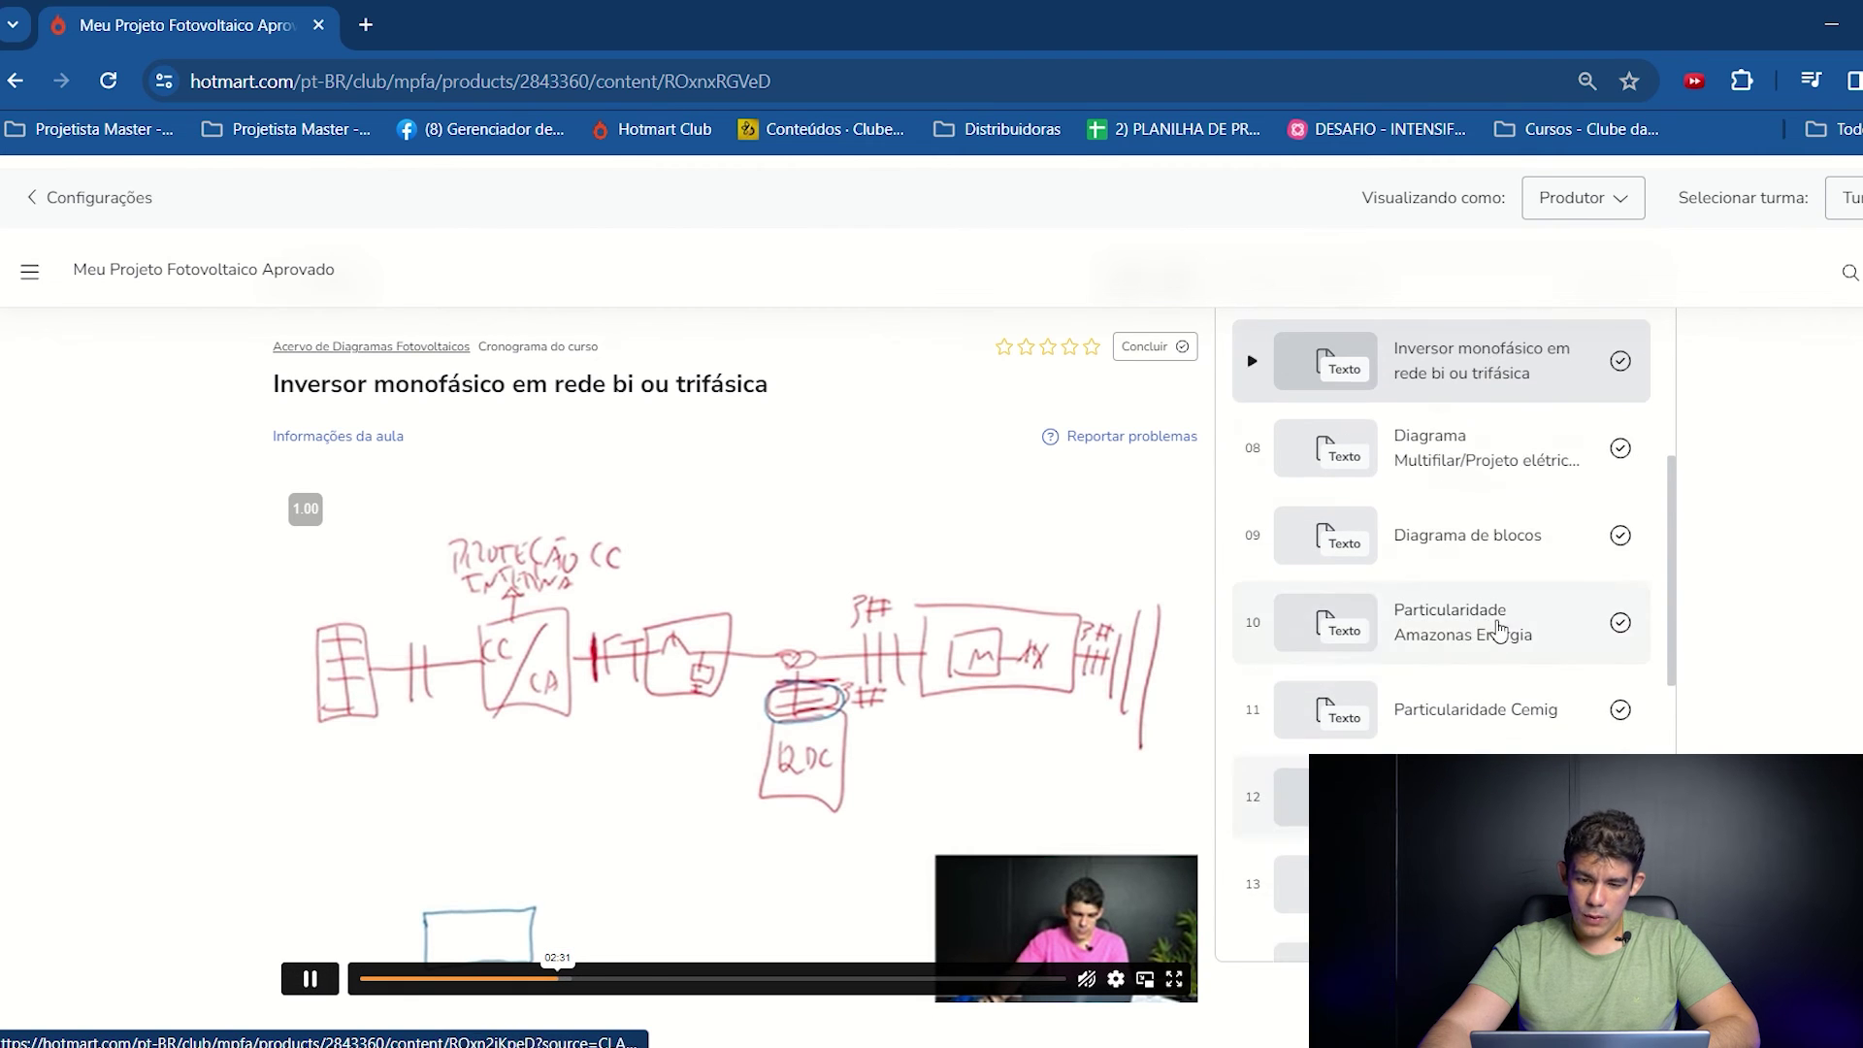
{"action": "scroll", "coordinate": [1499, 629], "scroll_direction": "up", "scroll_amount": 3}
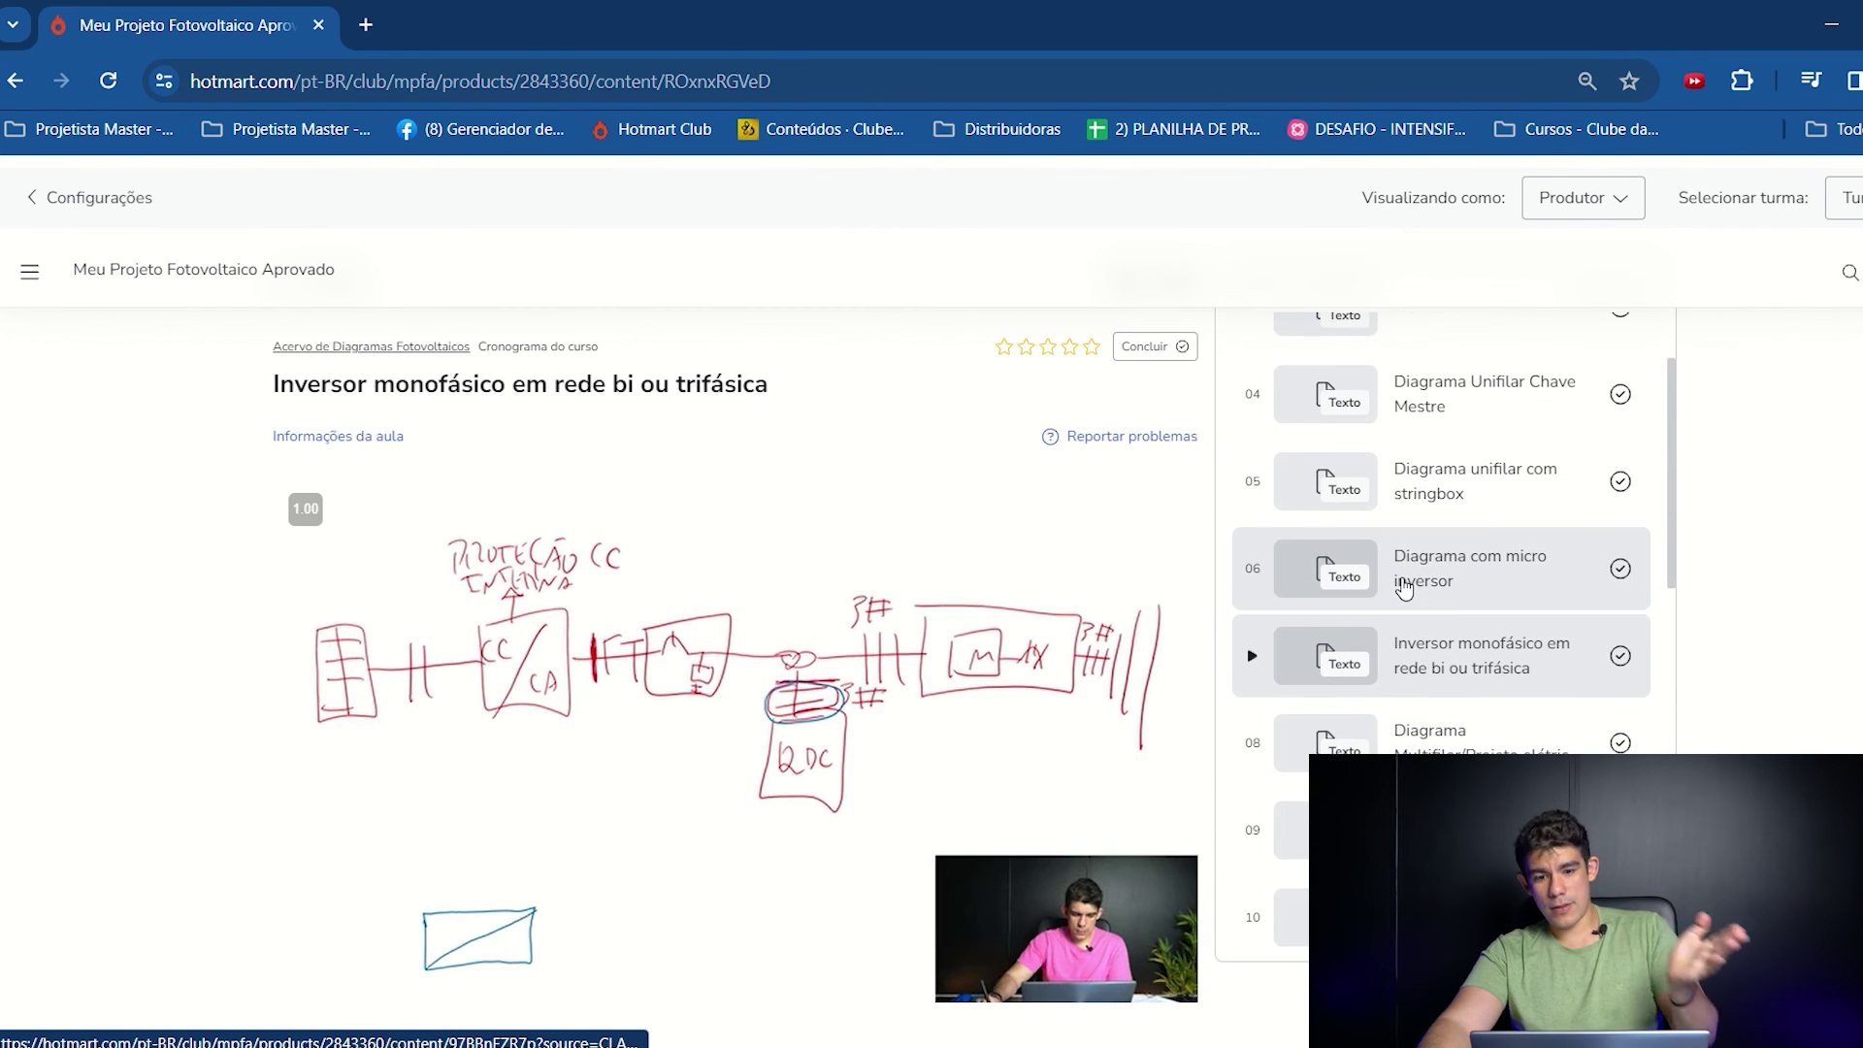
{"action": "scroll", "coordinate": [1404, 586], "scroll_direction": "down", "scroll_amount": 2}
{"action": "scroll", "coordinate": [1407, 586], "scroll_direction": "down", "scroll_amount": 2}
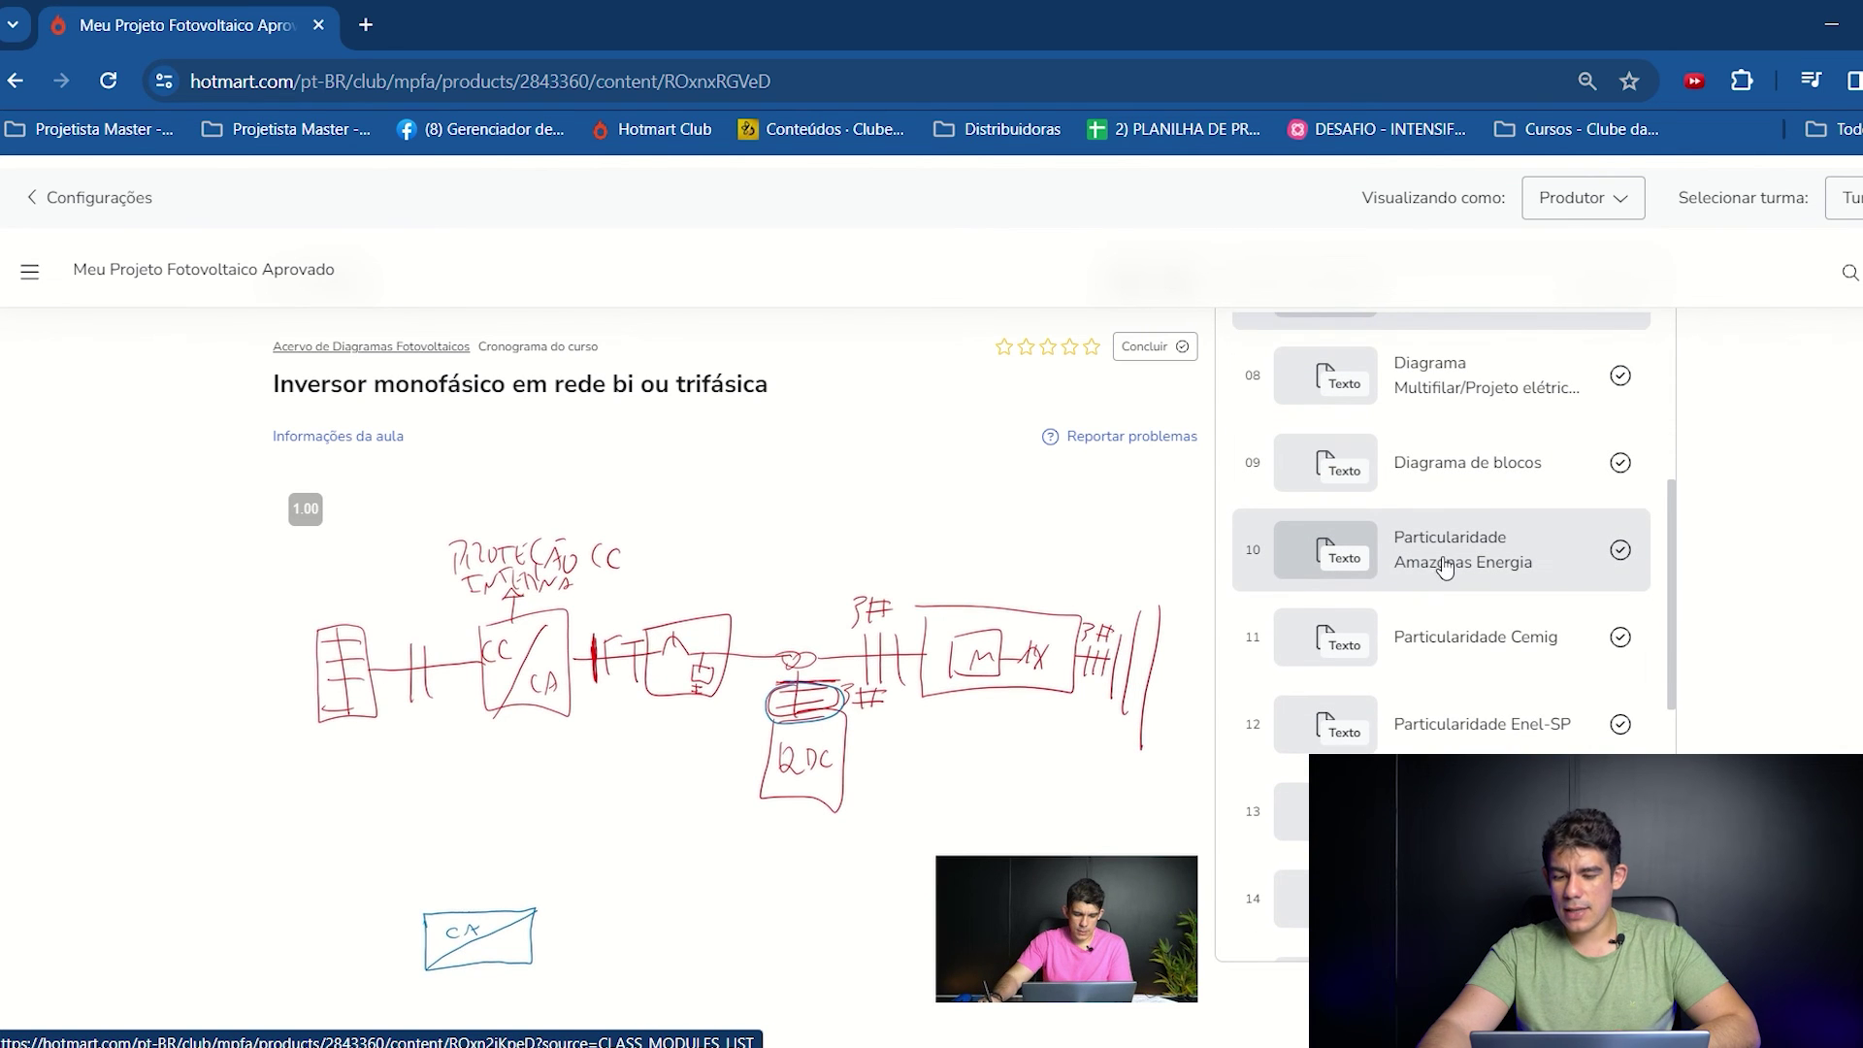
{"action": "scroll", "coordinate": [1445, 568], "scroll_direction": "down", "scroll_amount": 1}
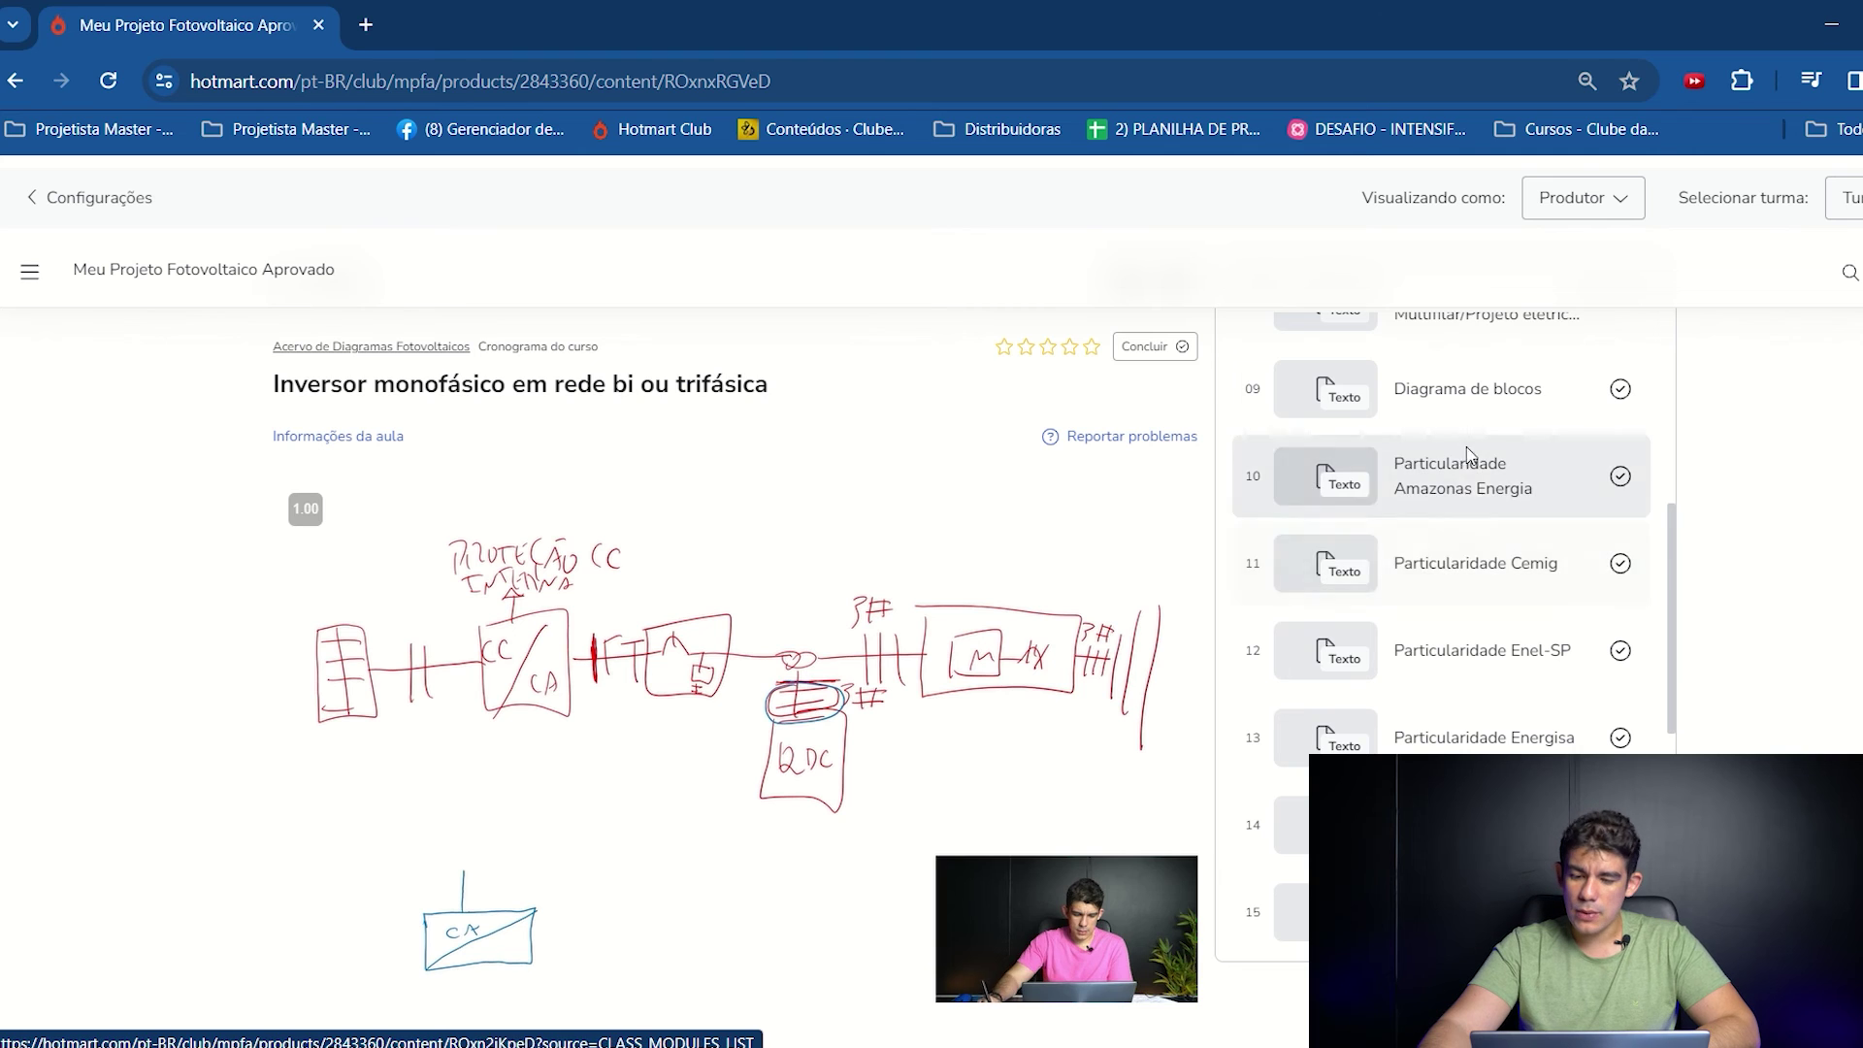
- Open the Particularidade Cemig, Enel-SP, Energisa and Equatorial lessons one after another to show their content
{"action": "left_click", "coordinate": [1452, 561]}
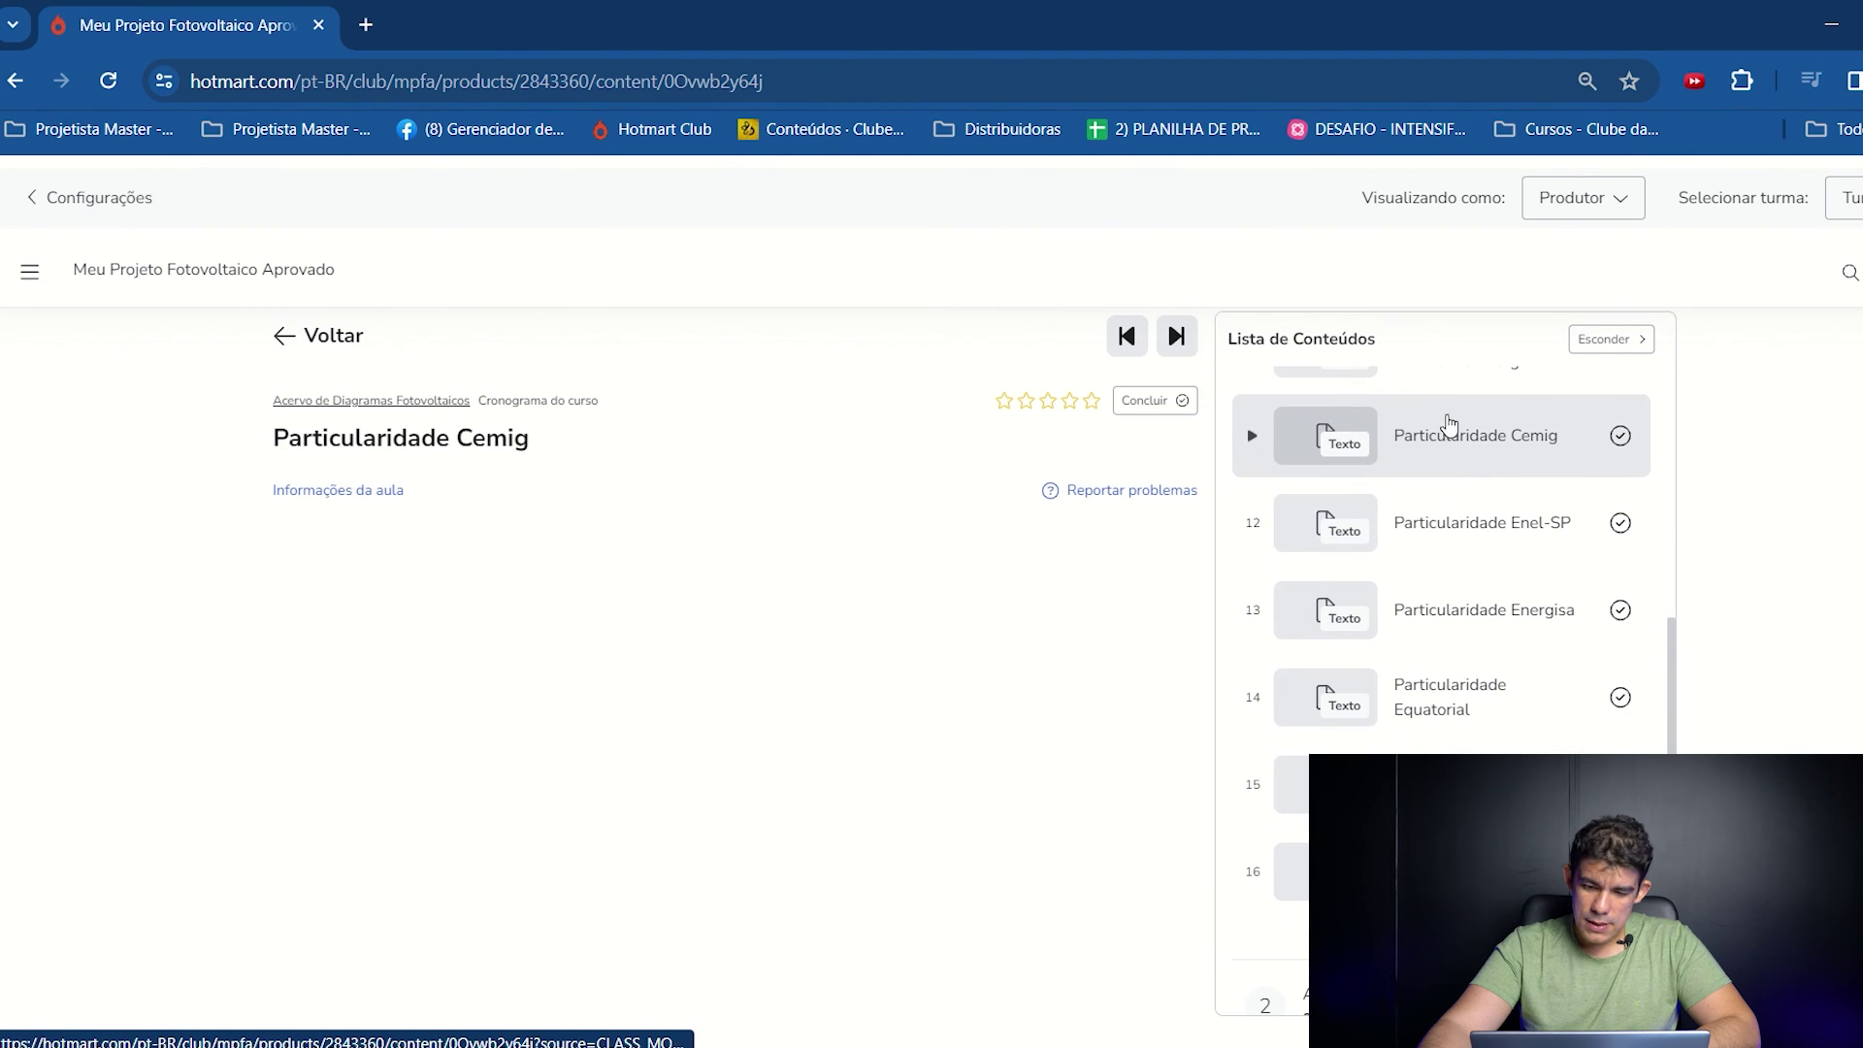
{"action": "left_click", "coordinate": [1507, 532]}
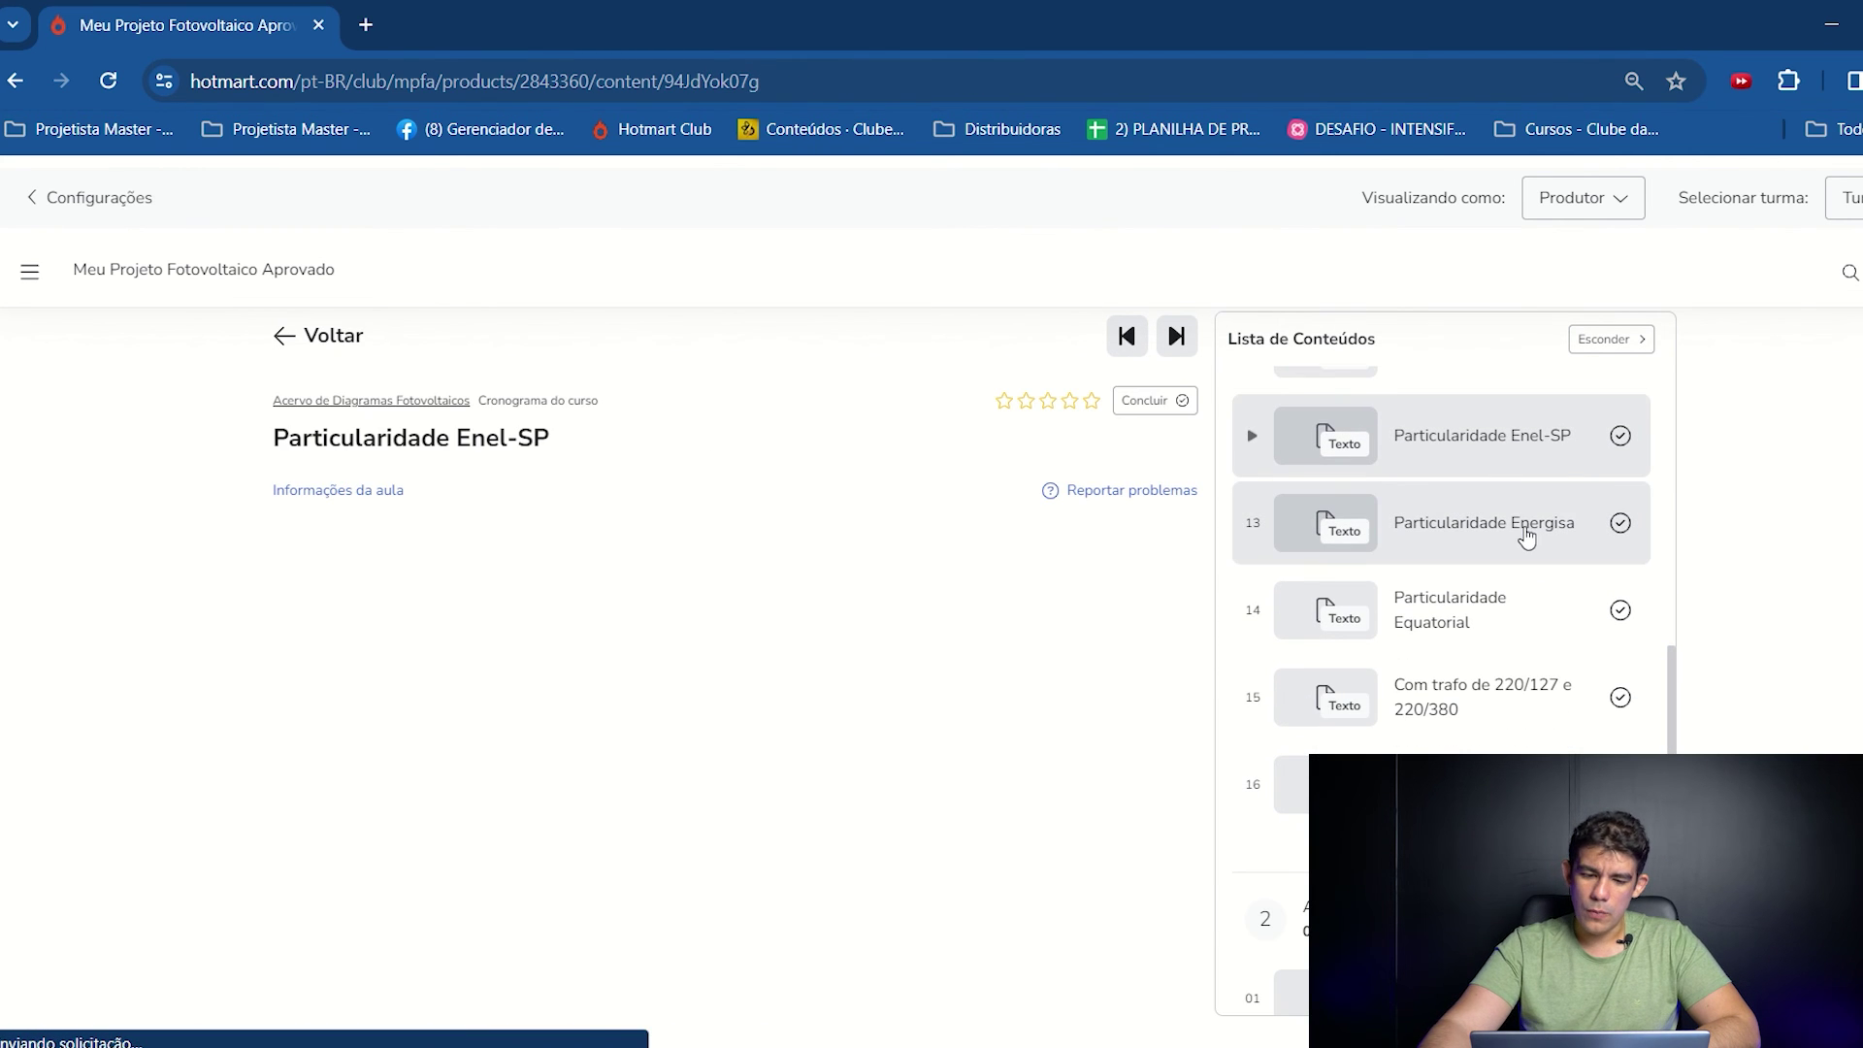
{"action": "left_click", "coordinate": [1525, 533]}
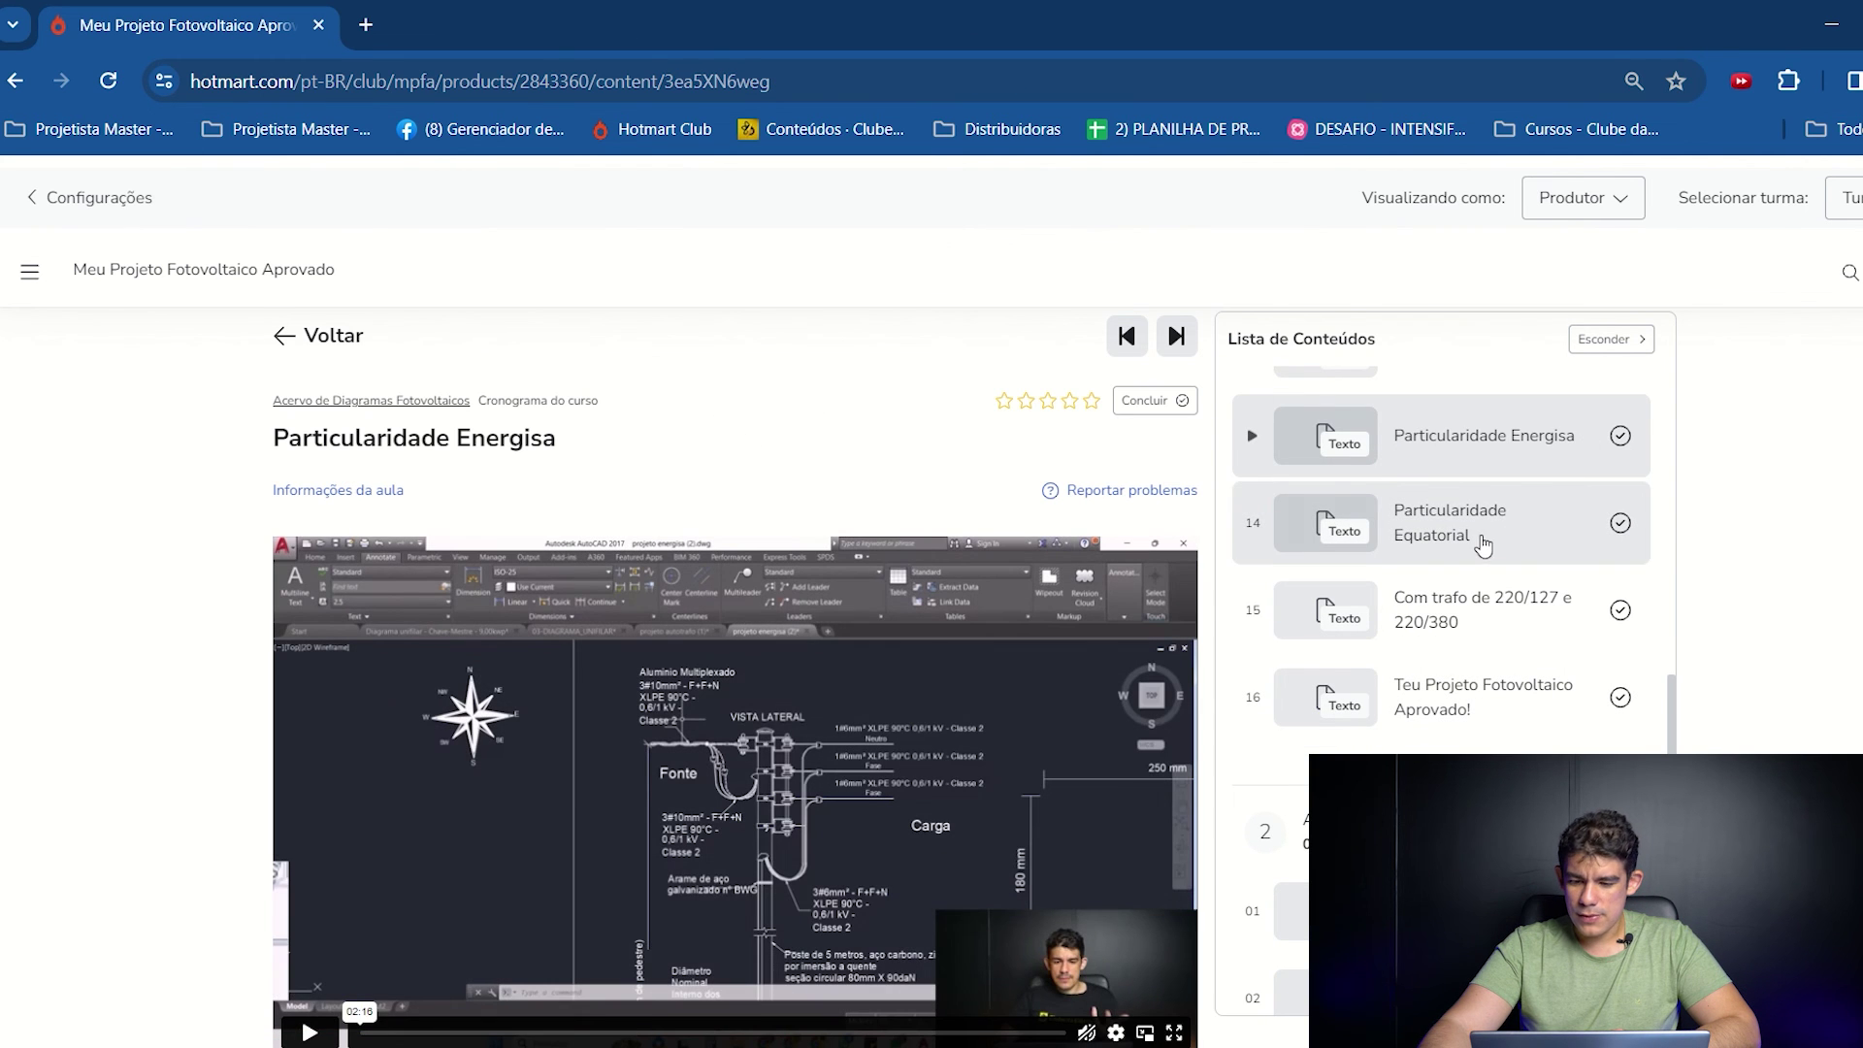
{"action": "left_click", "coordinate": [1479, 534]}
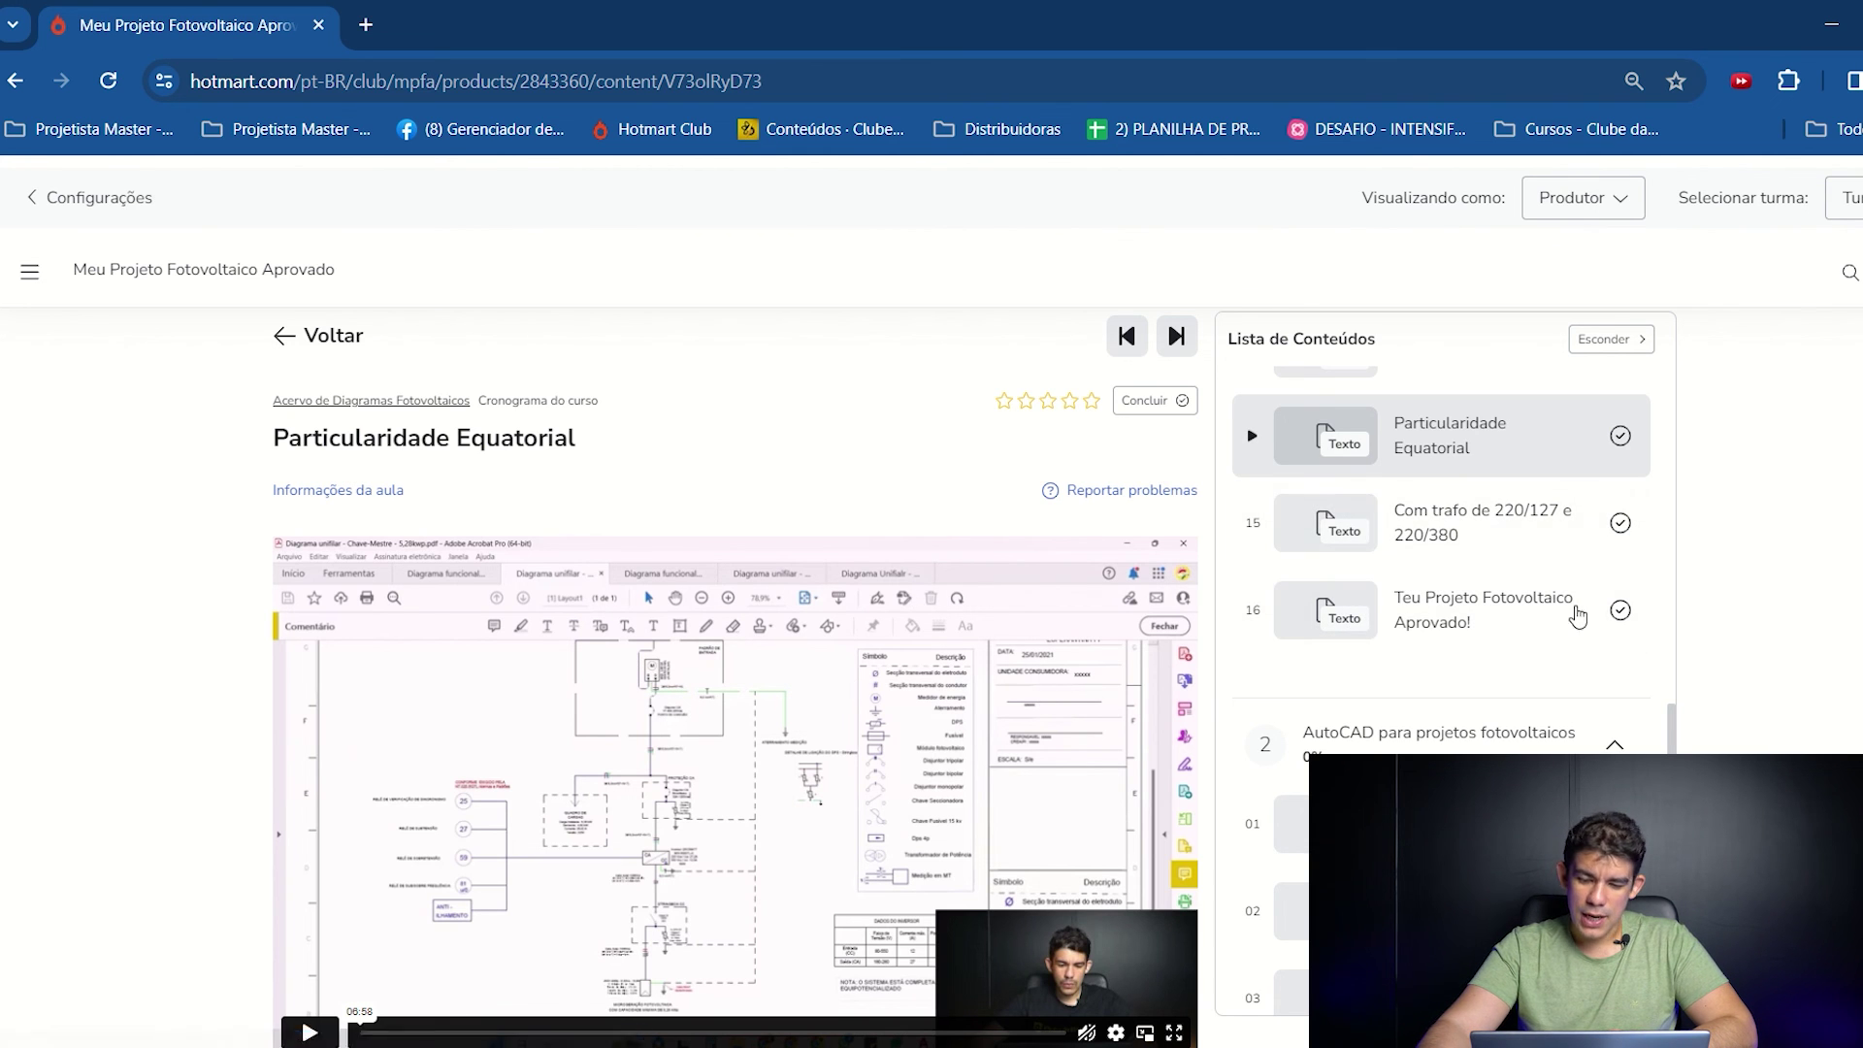
- Show lessons Aula 1, Aula 3, Aula 4 and Aula 5 of the AutoCAD para projetos fotovoltaicos module, and collapse the module's lesson list
{"action": "scroll", "coordinate": [1600, 621], "scroll_direction": "down", "scroll_amount": 3}
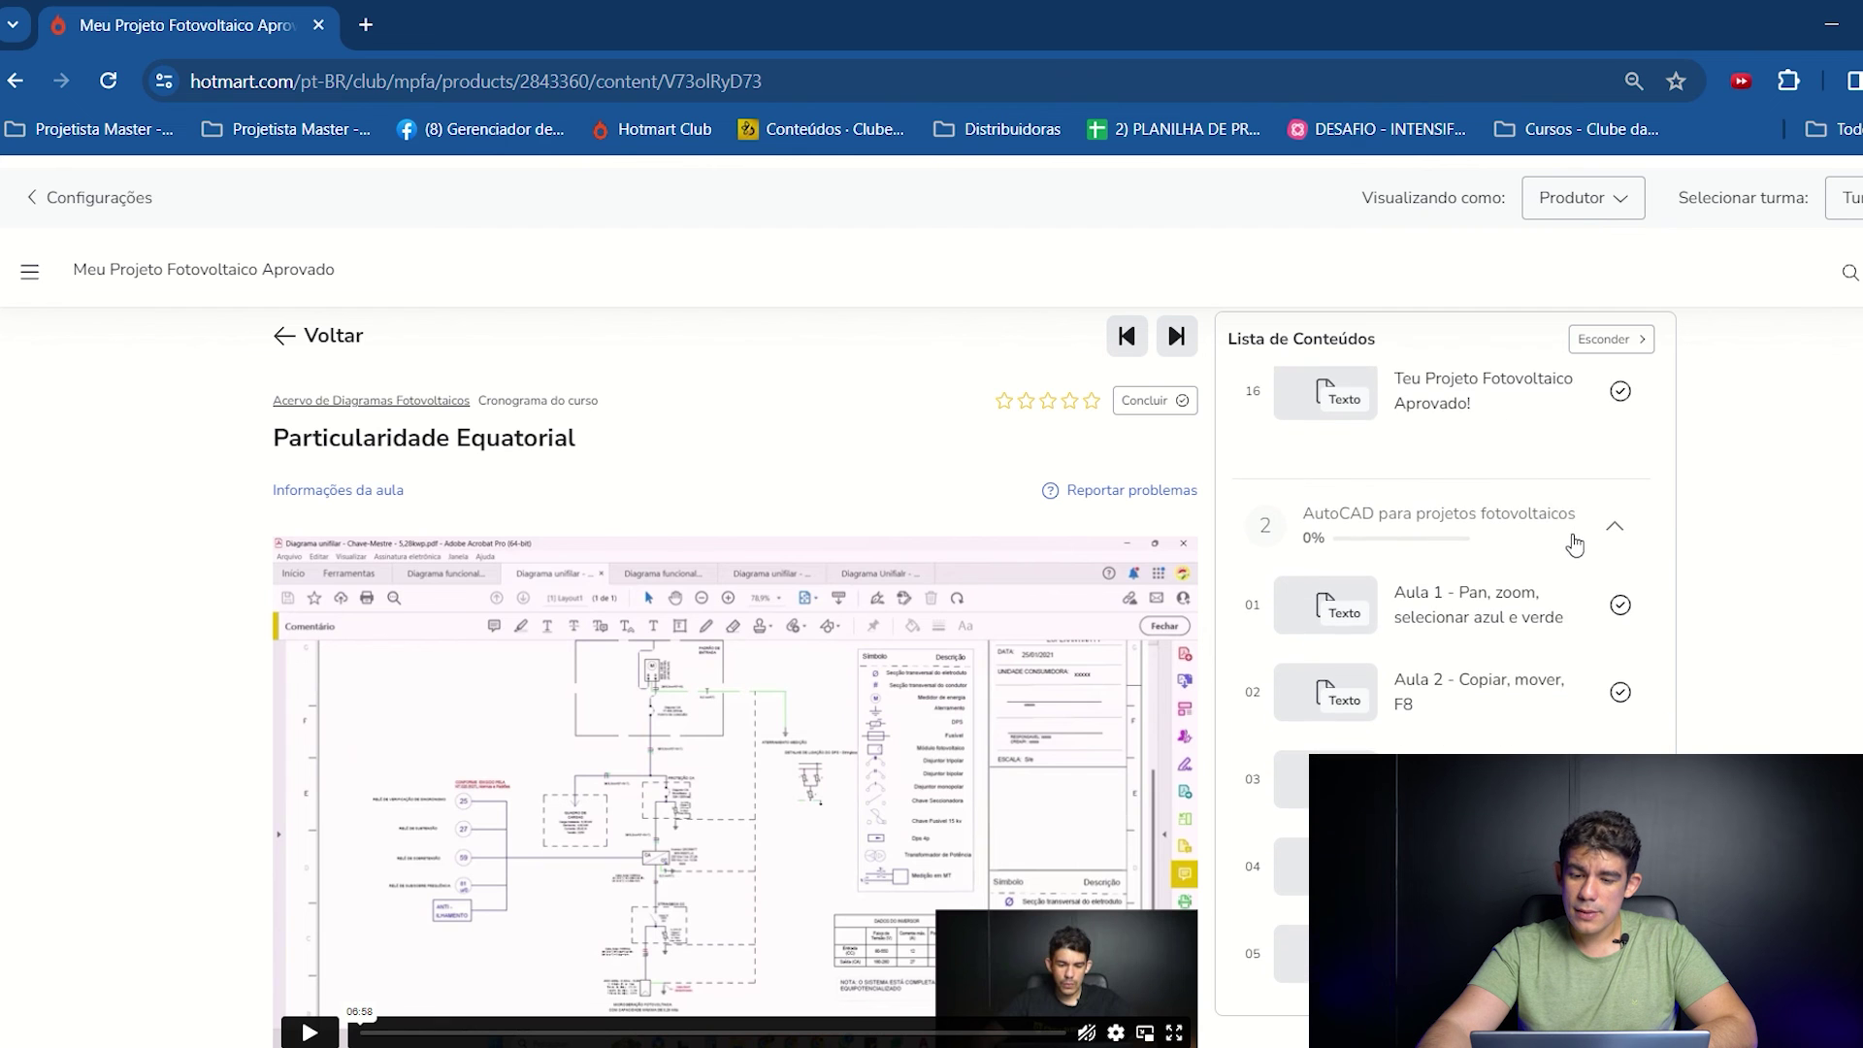
{"action": "left_click", "coordinate": [1510, 589]}
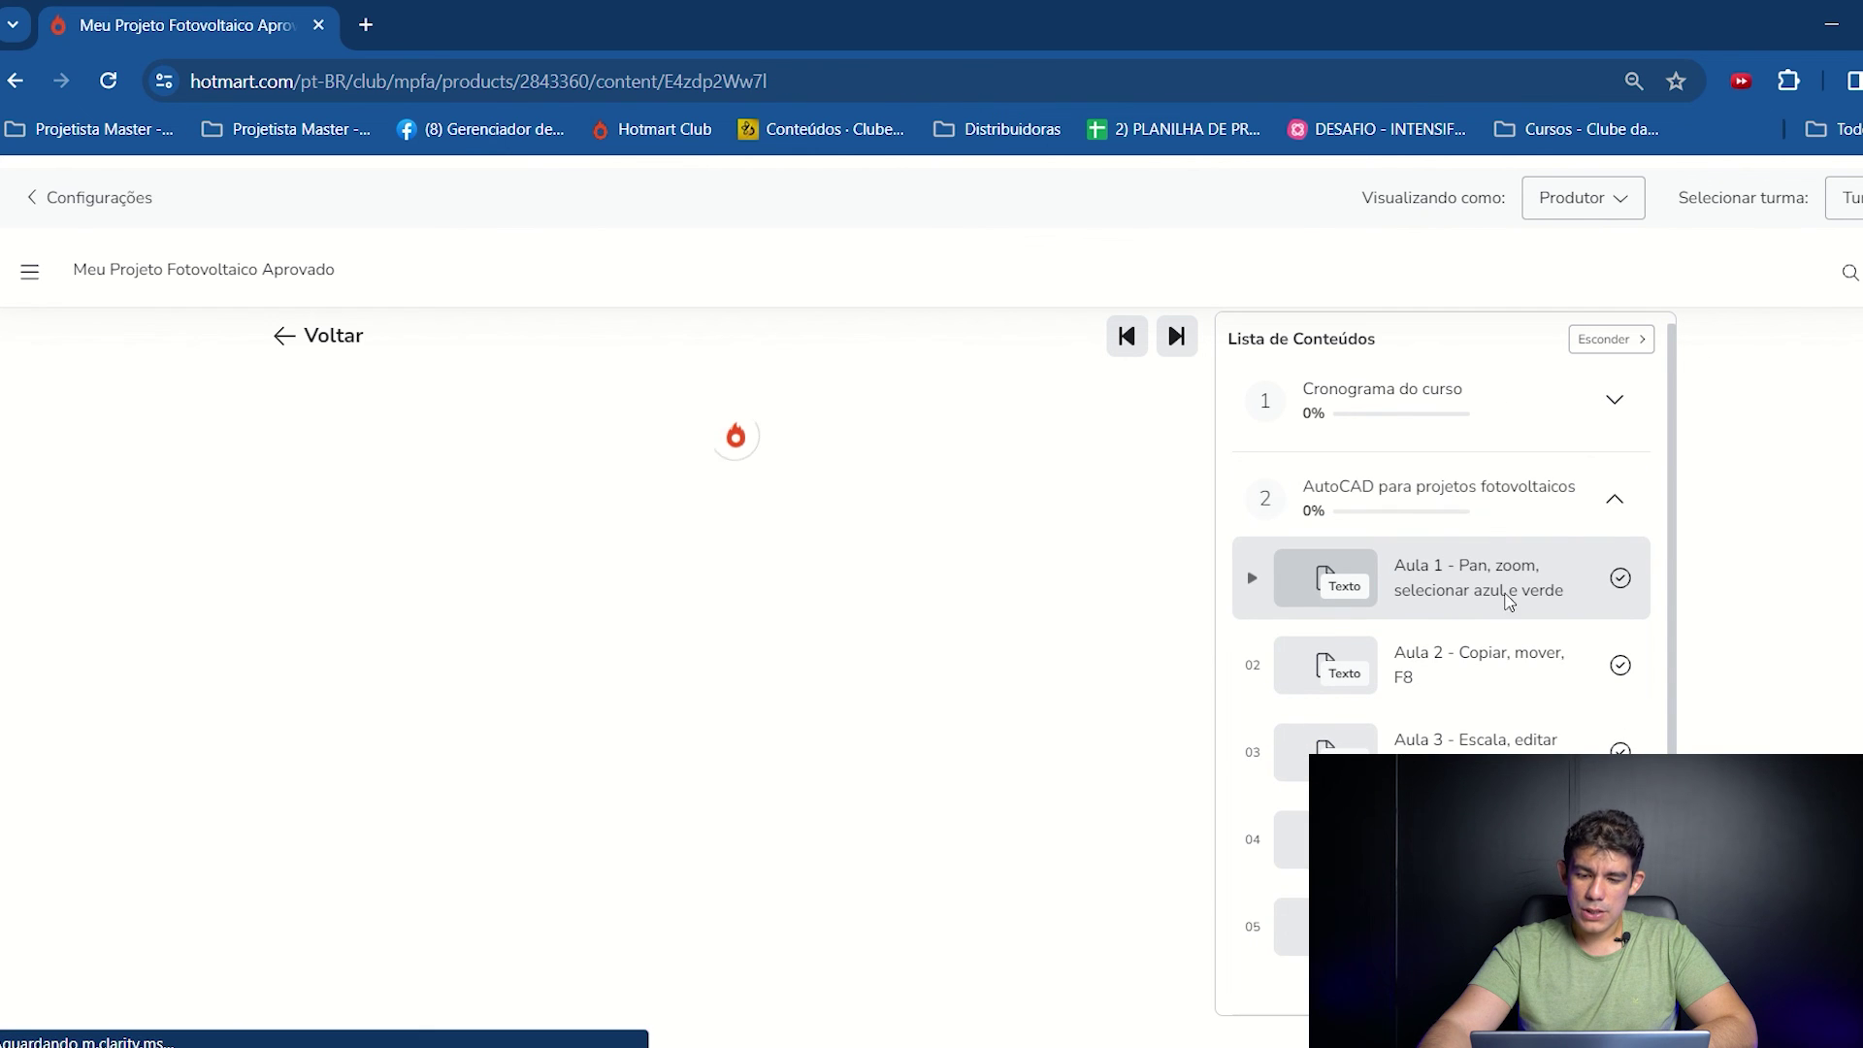
{"action": "scroll", "coordinate": [166, 624], "scroll_direction": "down", "scroll_amount": 1}
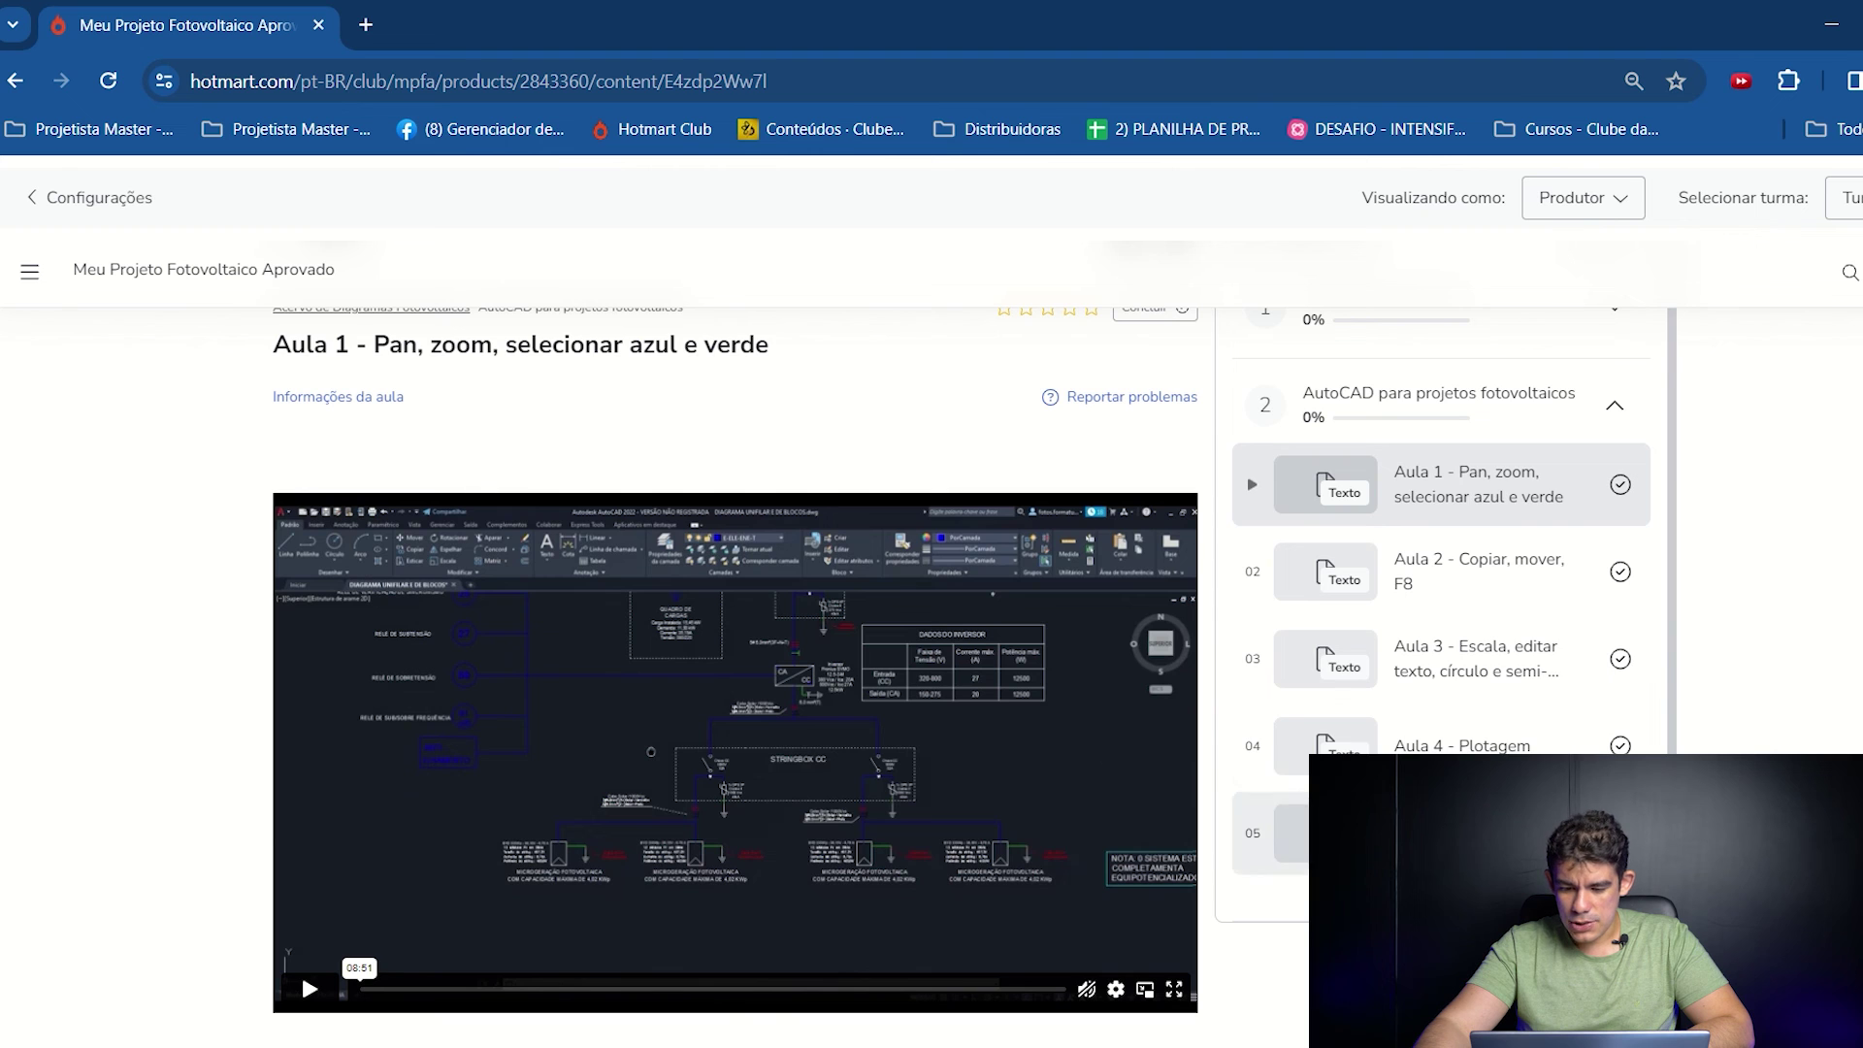
{"action": "left_click", "coordinate": [1543, 674]}
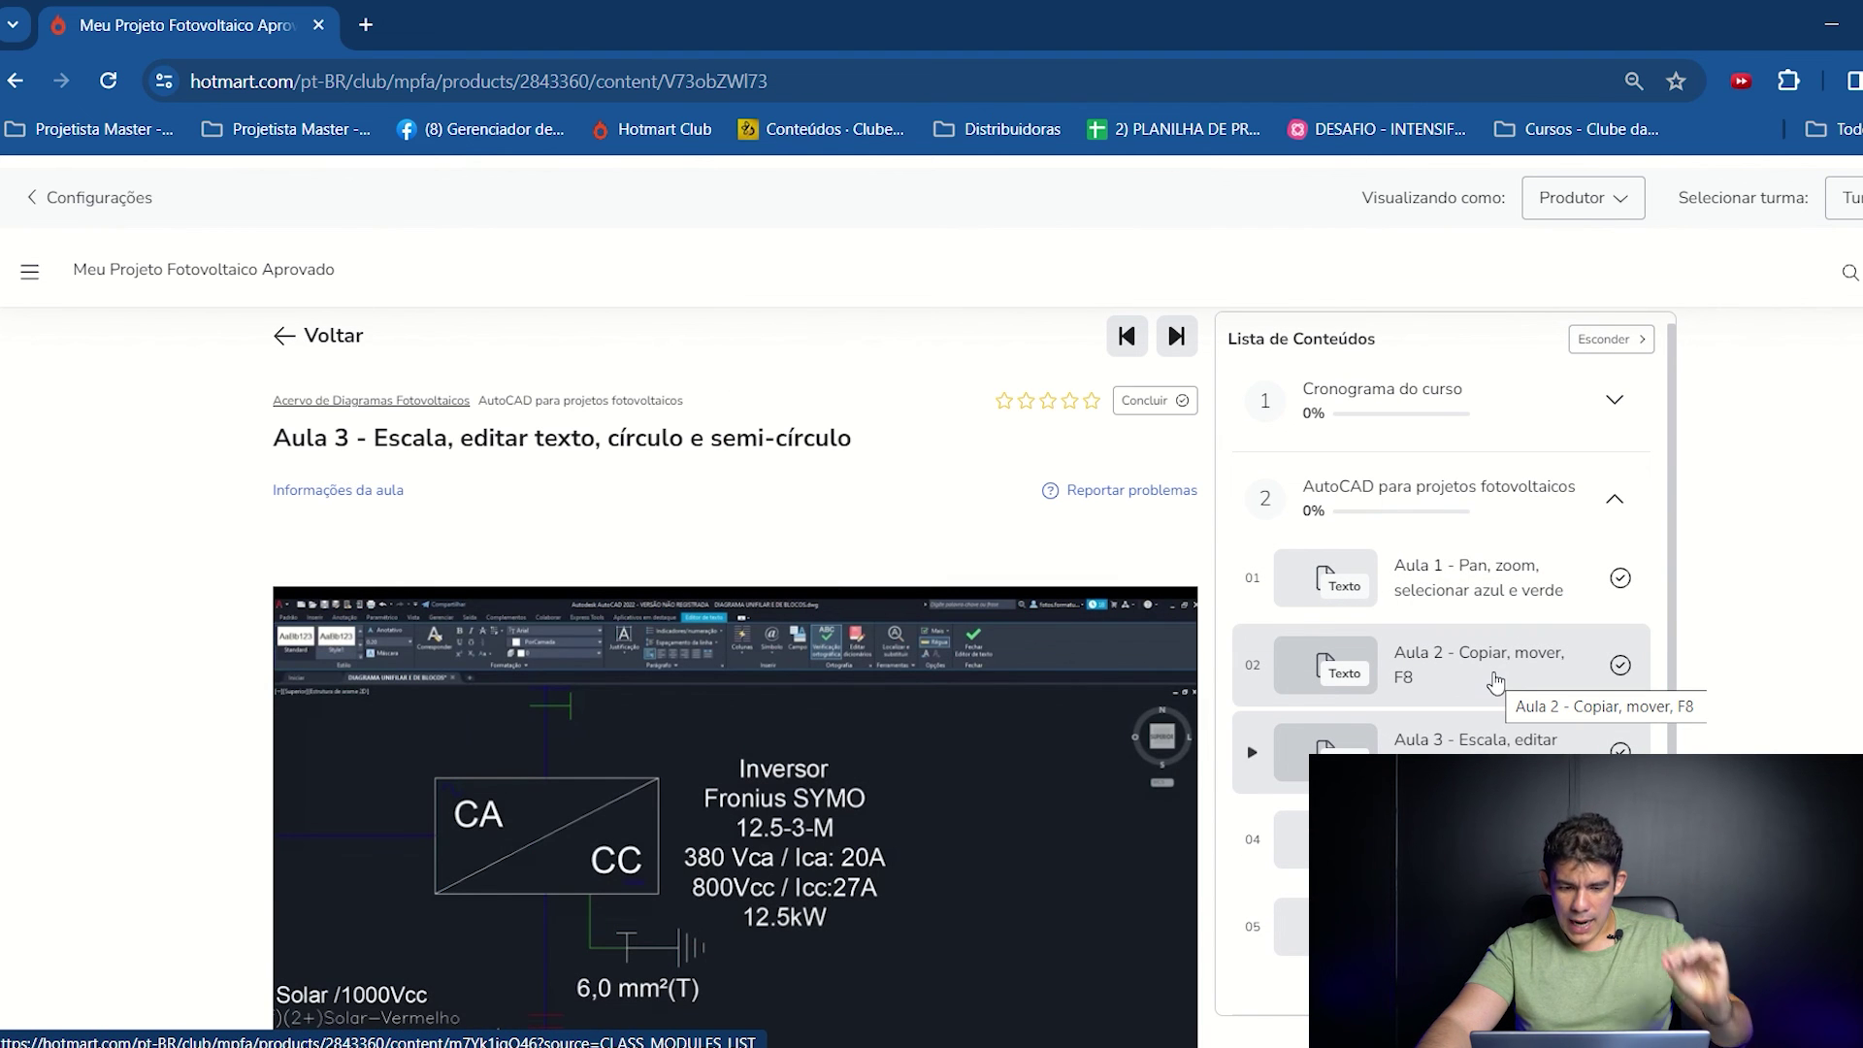
{"action": "left_click", "coordinate": [1494, 840]}
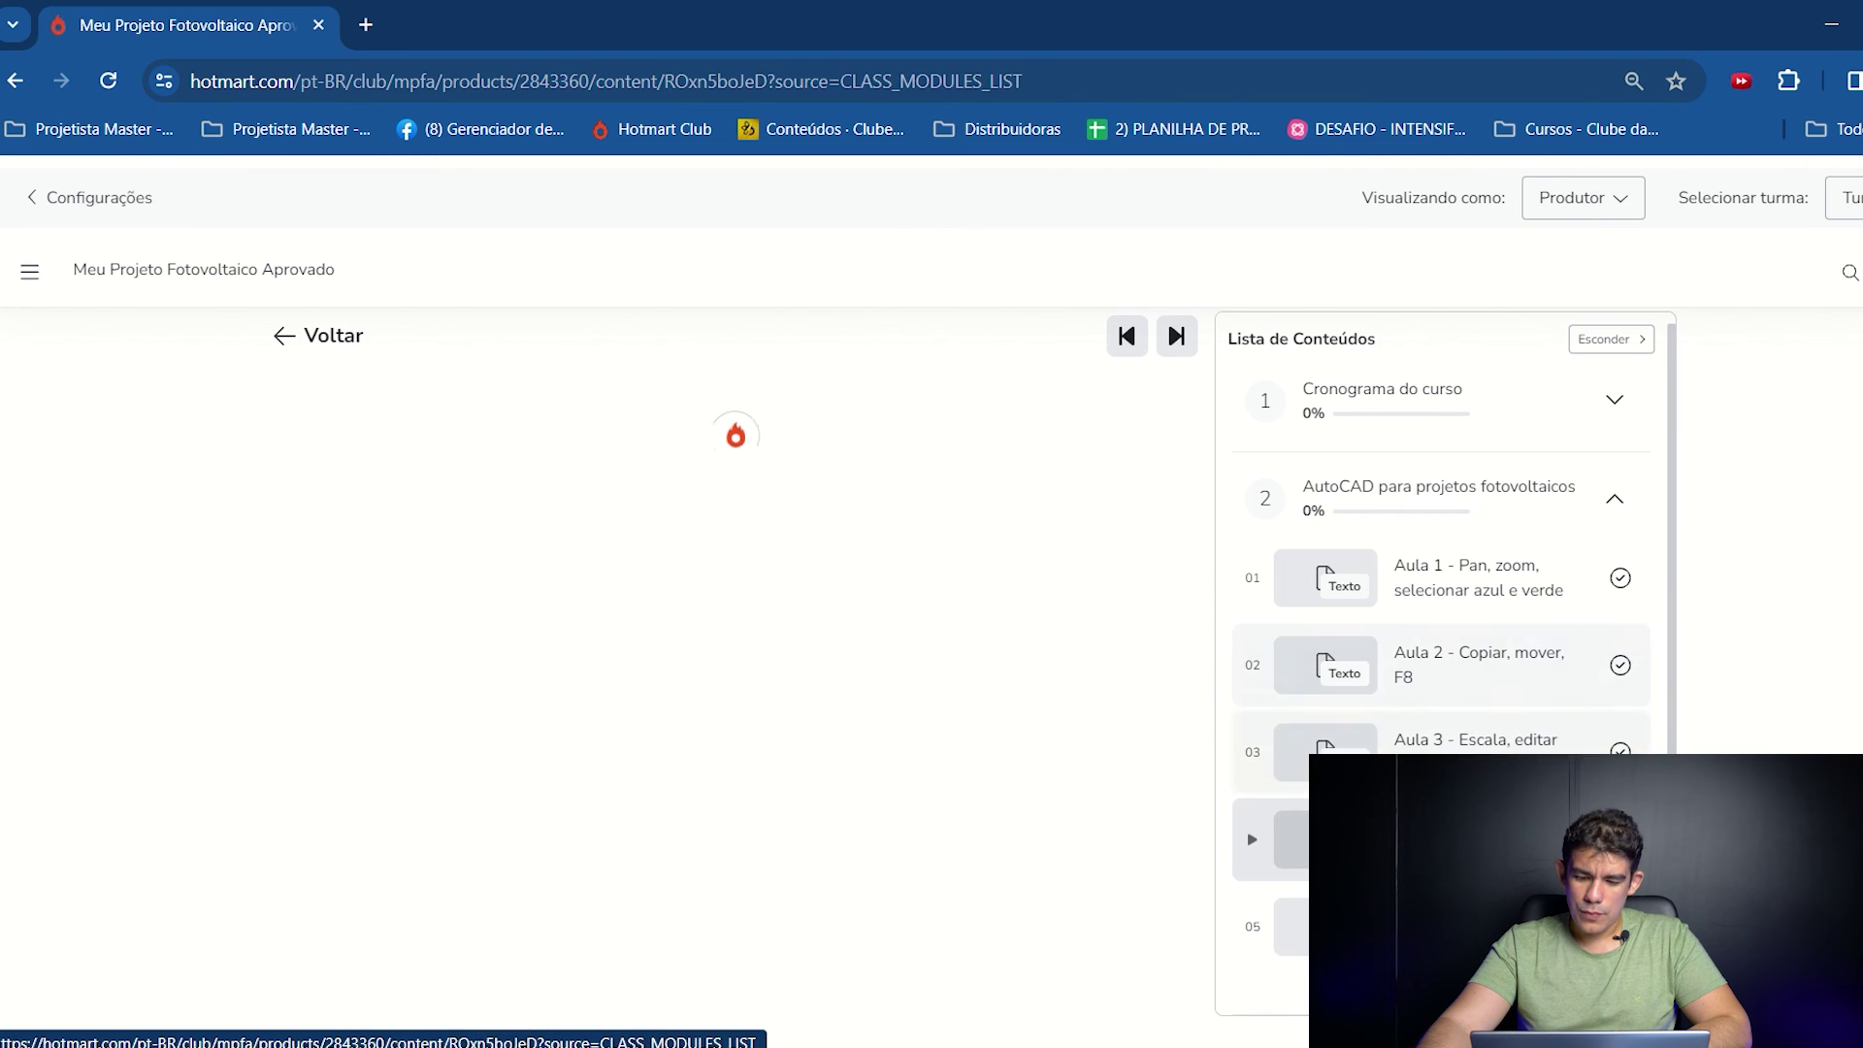
{"action": "left_click", "coordinate": [1455, 927]}
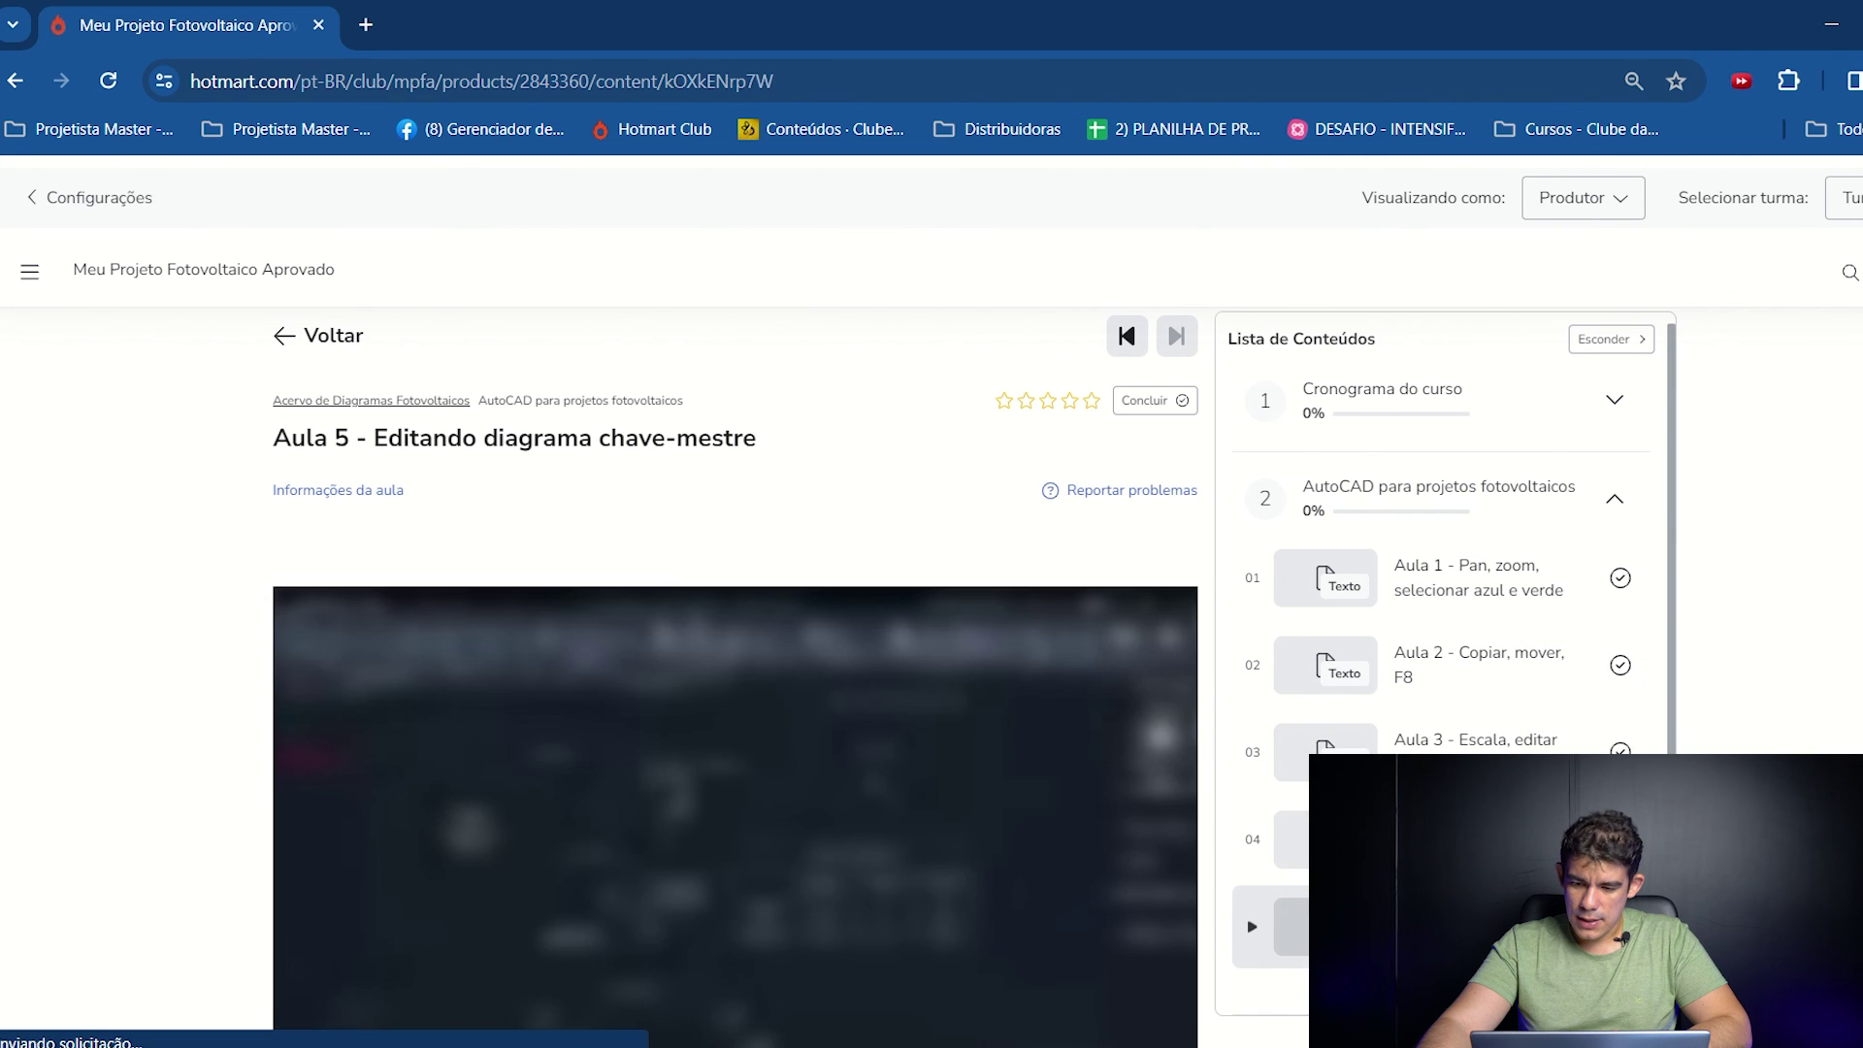
{"action": "left_click", "coordinate": [1616, 497]}
{"action": "left_click", "coordinate": [1626, 417]}
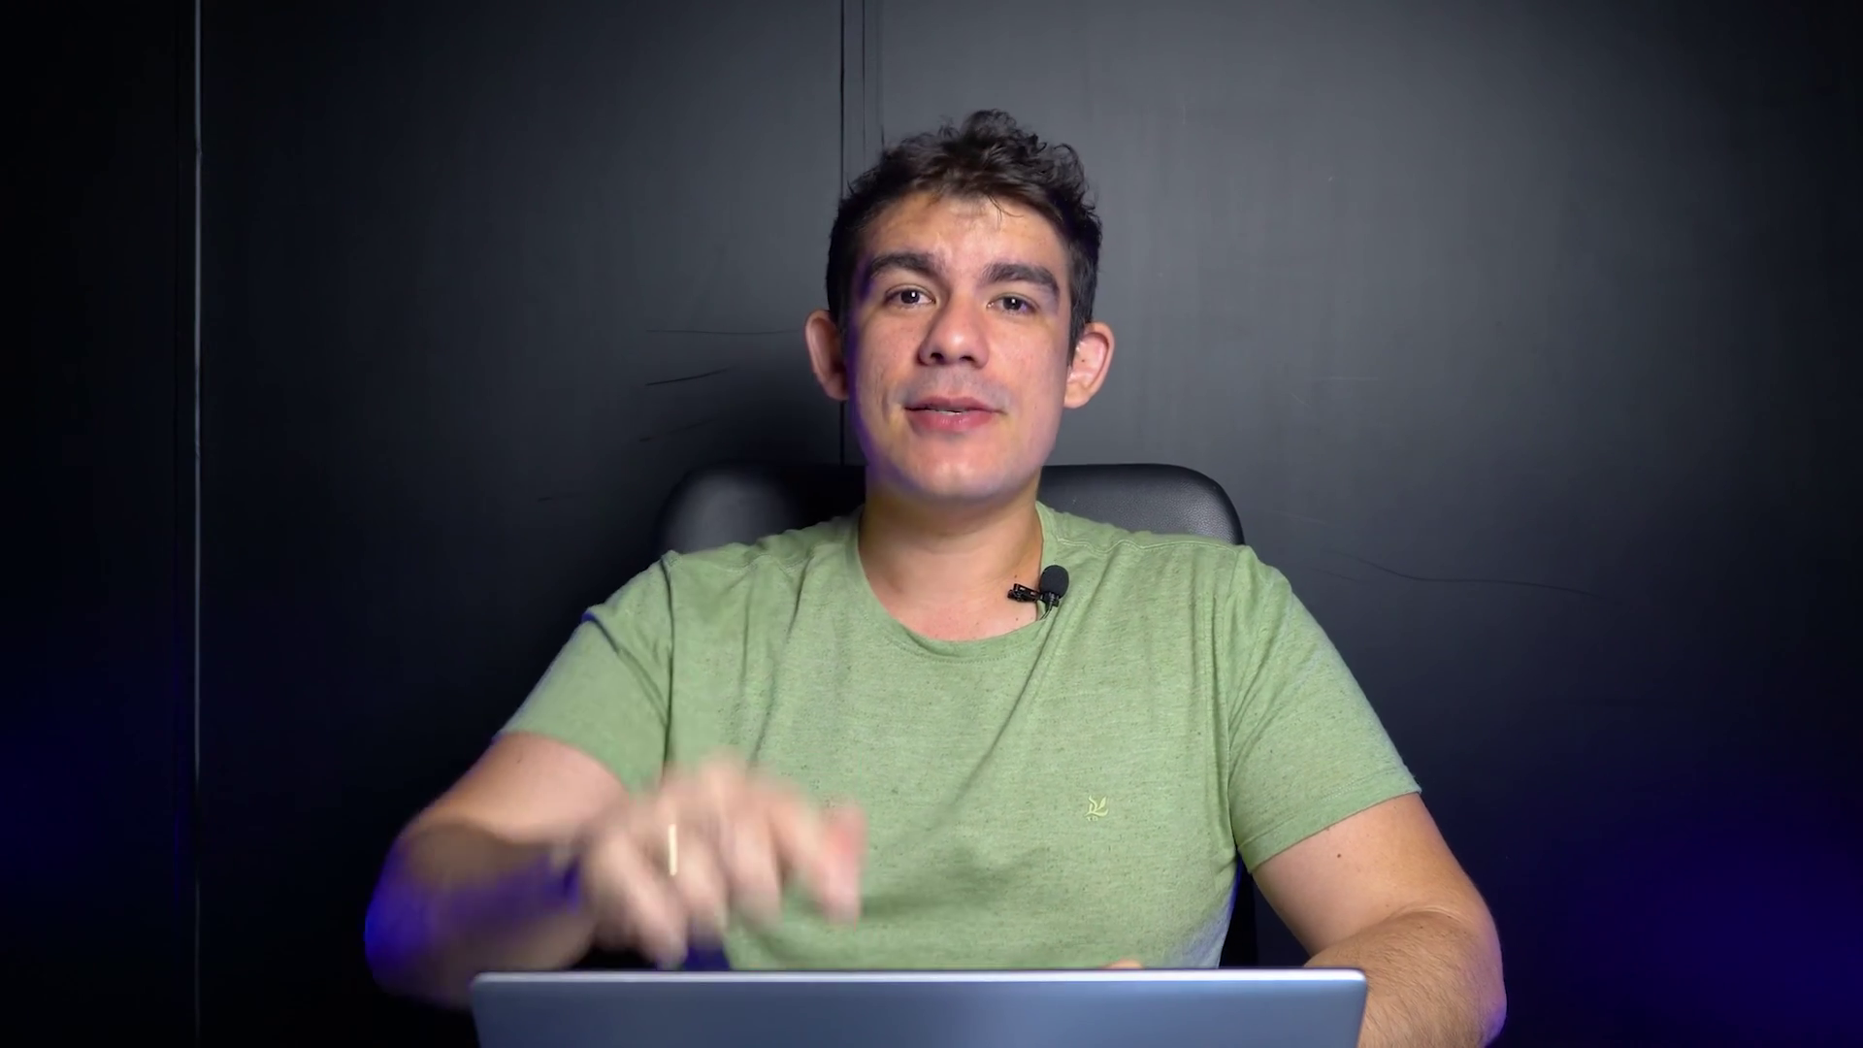